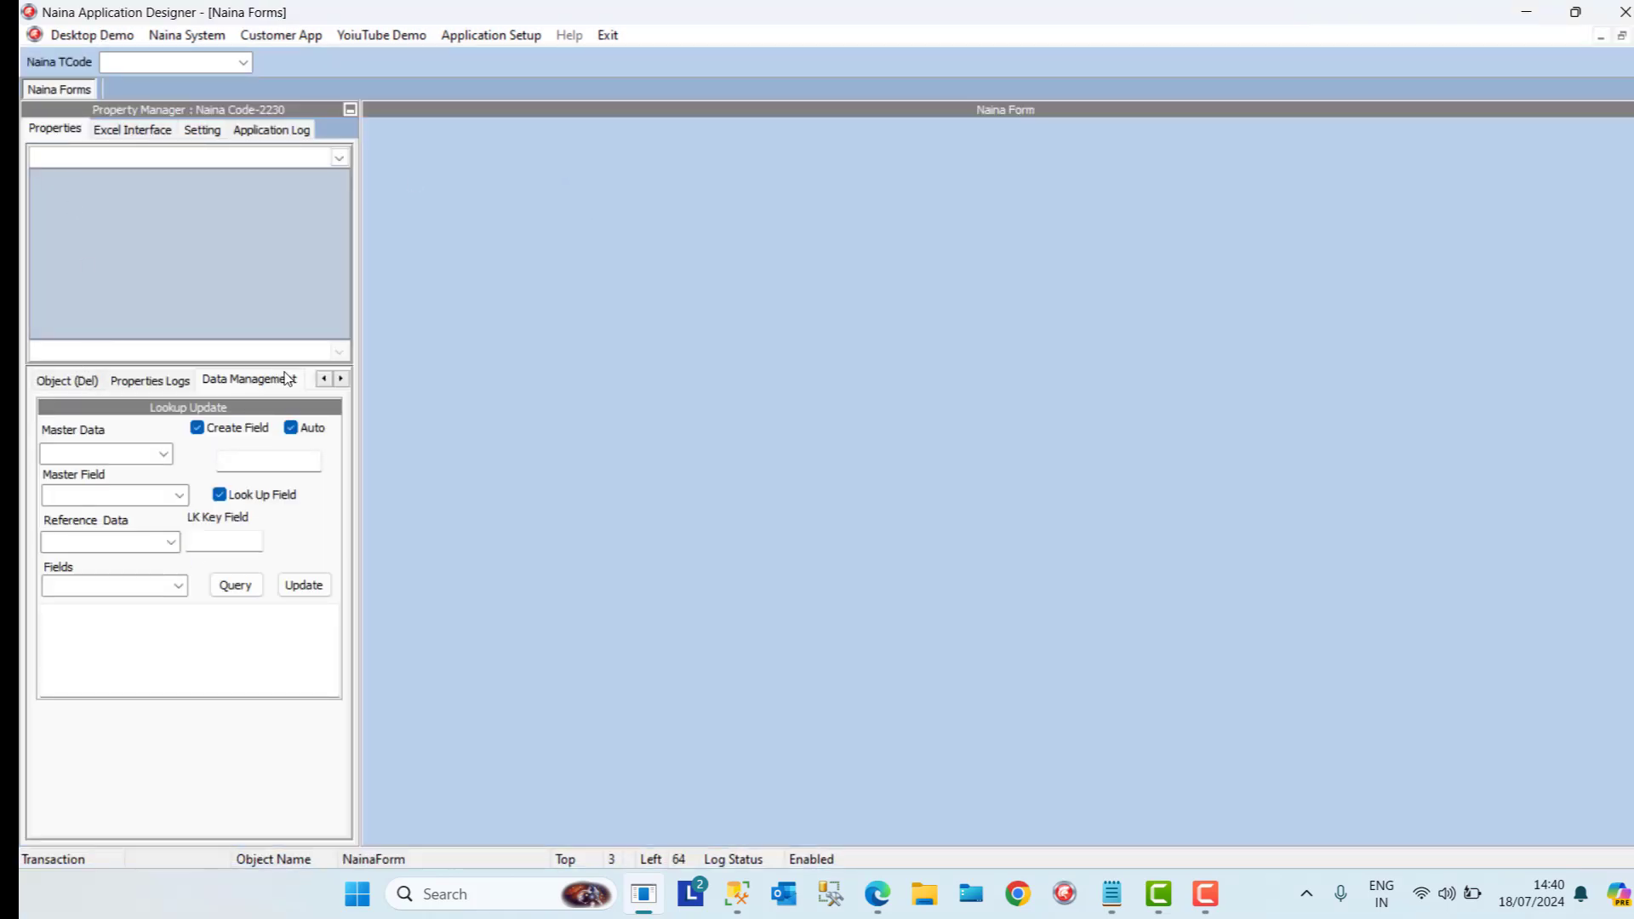
Show the object properties and add a new desktop form of type TForm to the empty design area
click(325, 379)
click(325, 378)
click(325, 379)
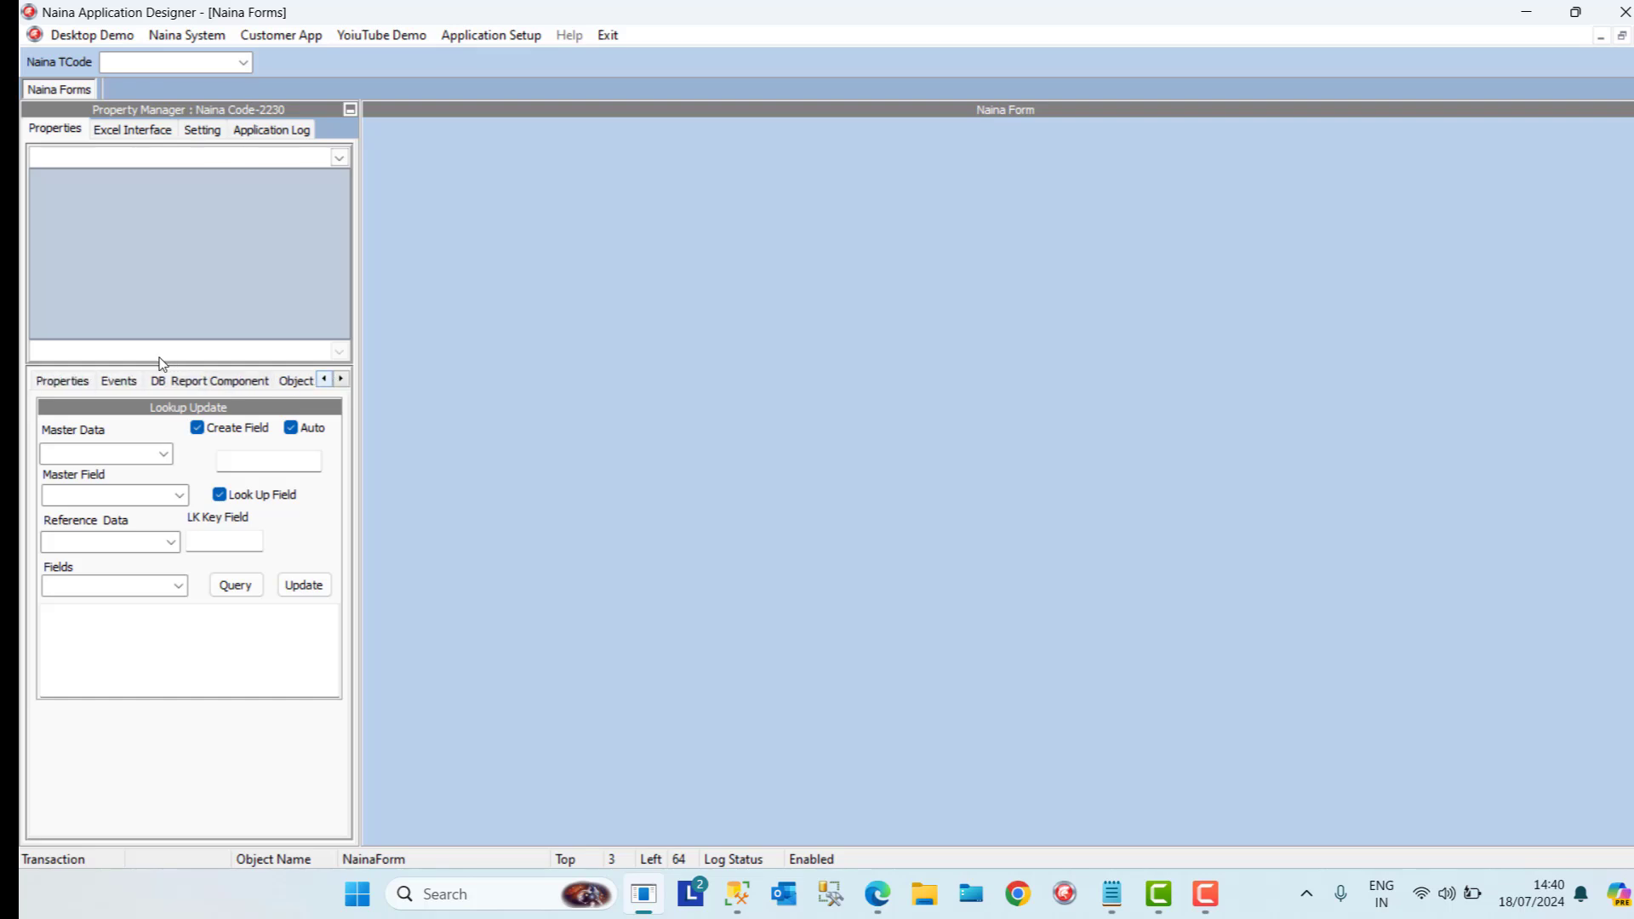
click(70, 383)
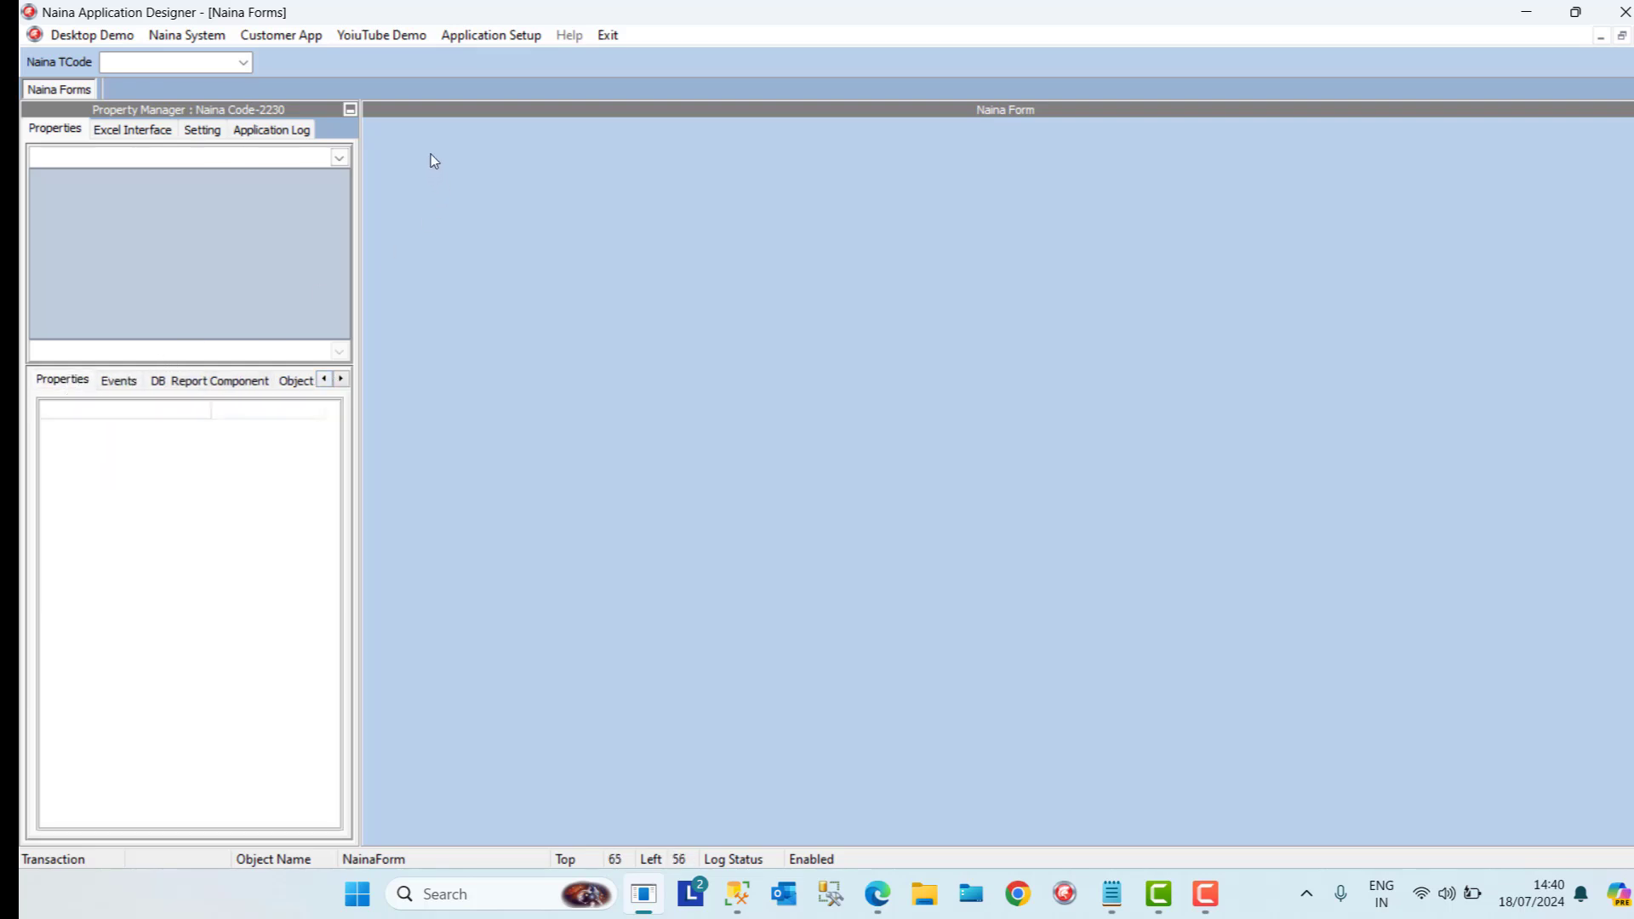
right_click(393, 146)
mouse_move(485, 157)
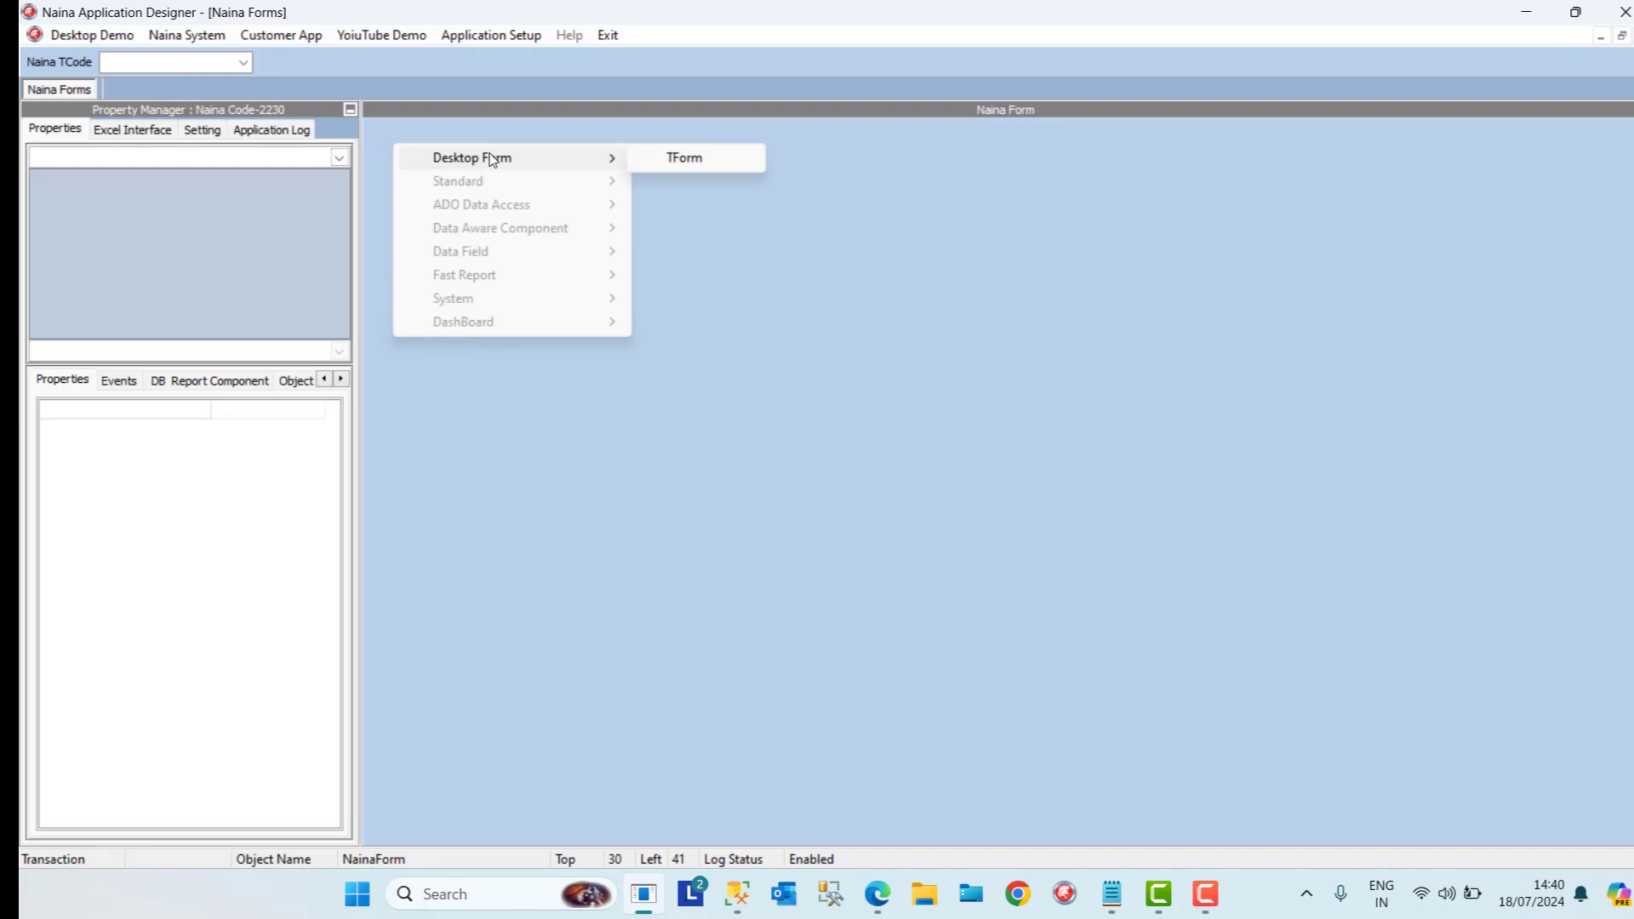
click(684, 158)
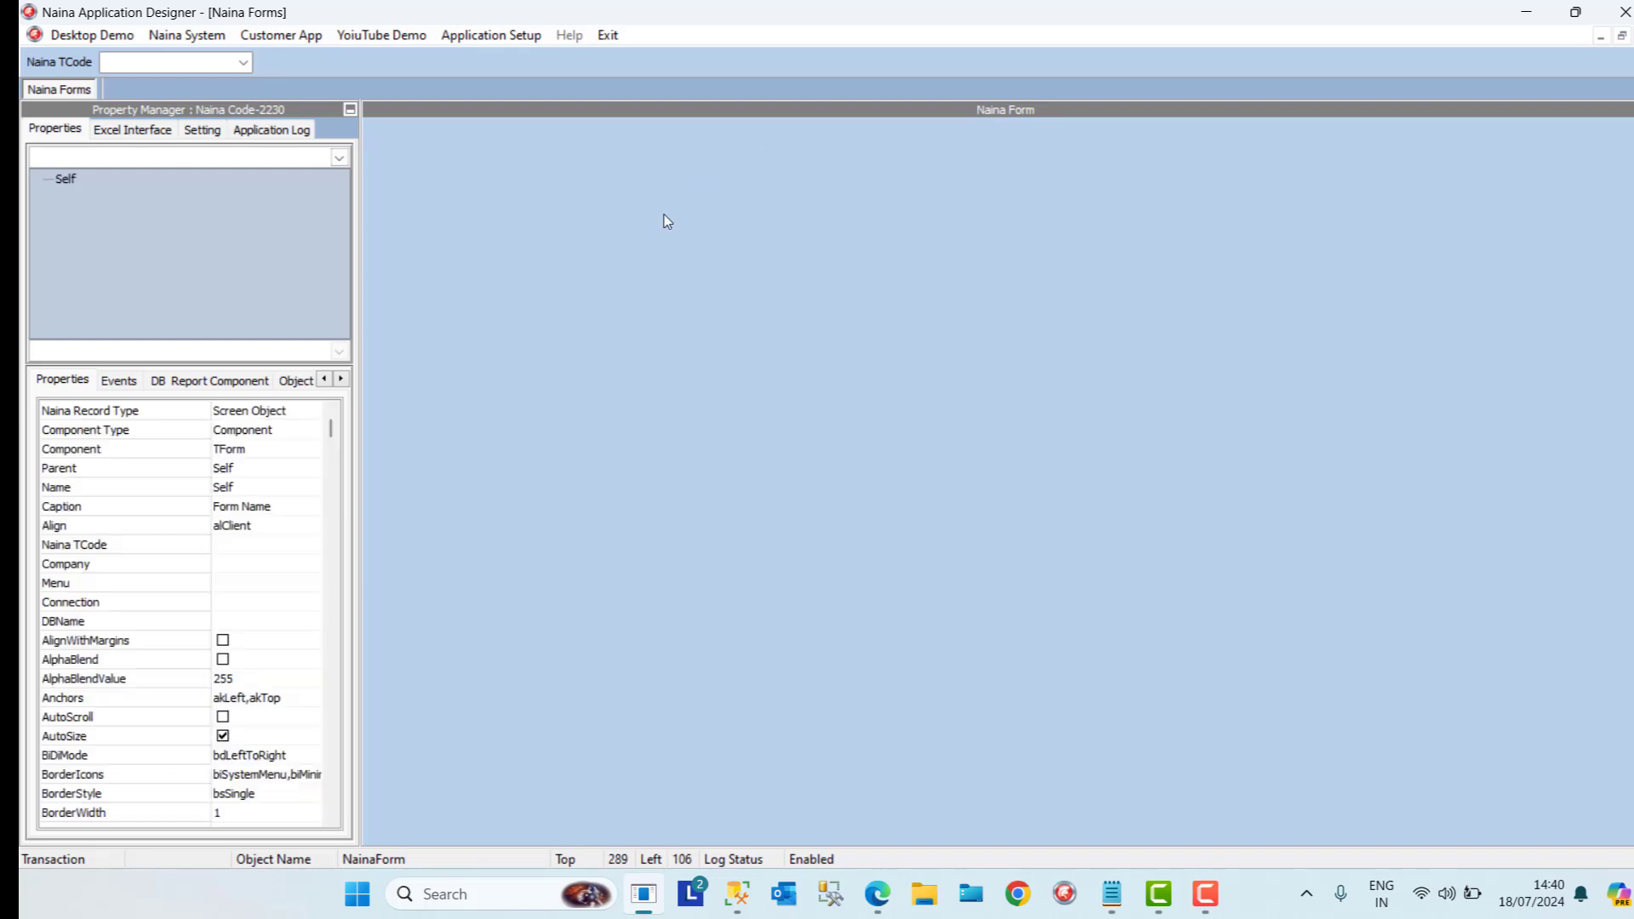
Set the new form's caption to "HR Form Using Excel"
click(269, 511)
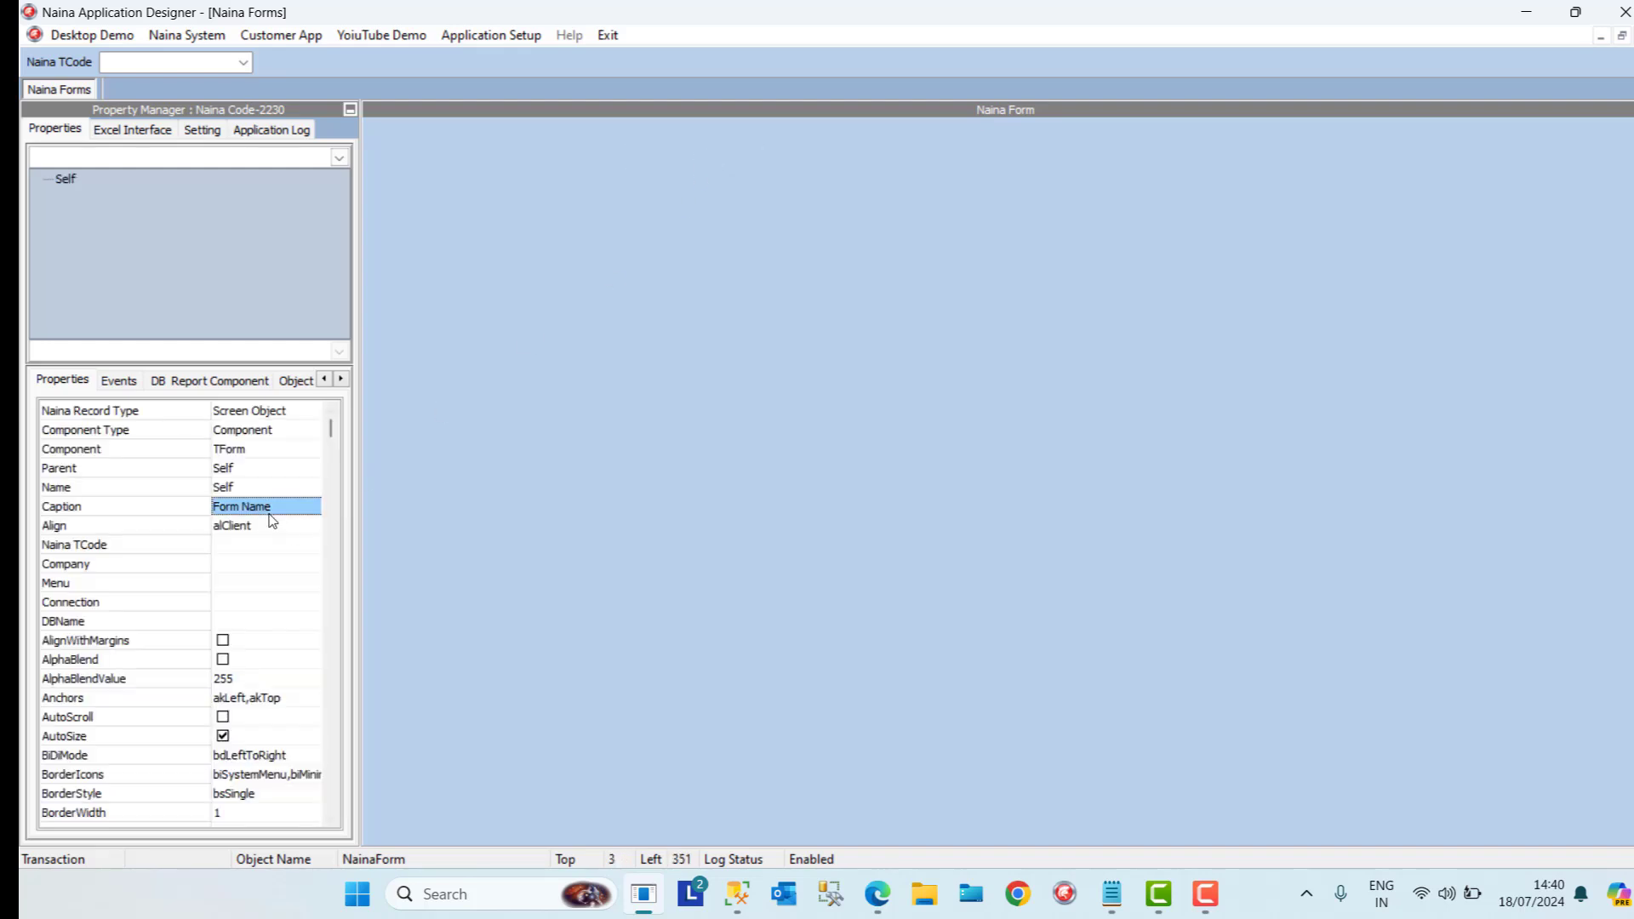
text(HR)
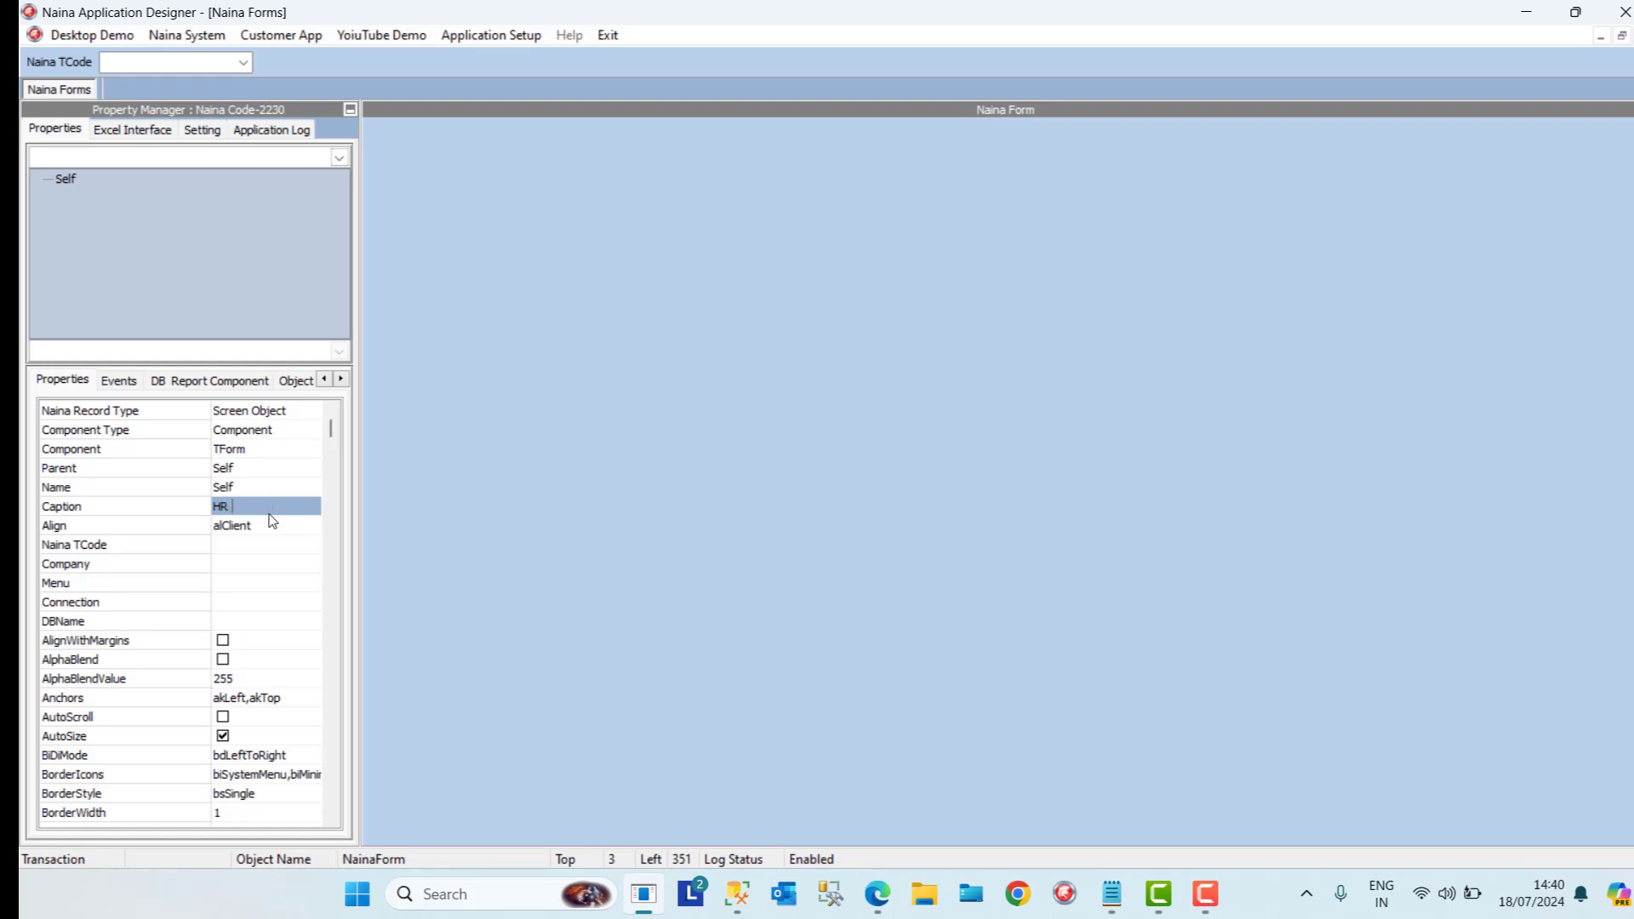
text( Form Using Excel)
click(268, 533)
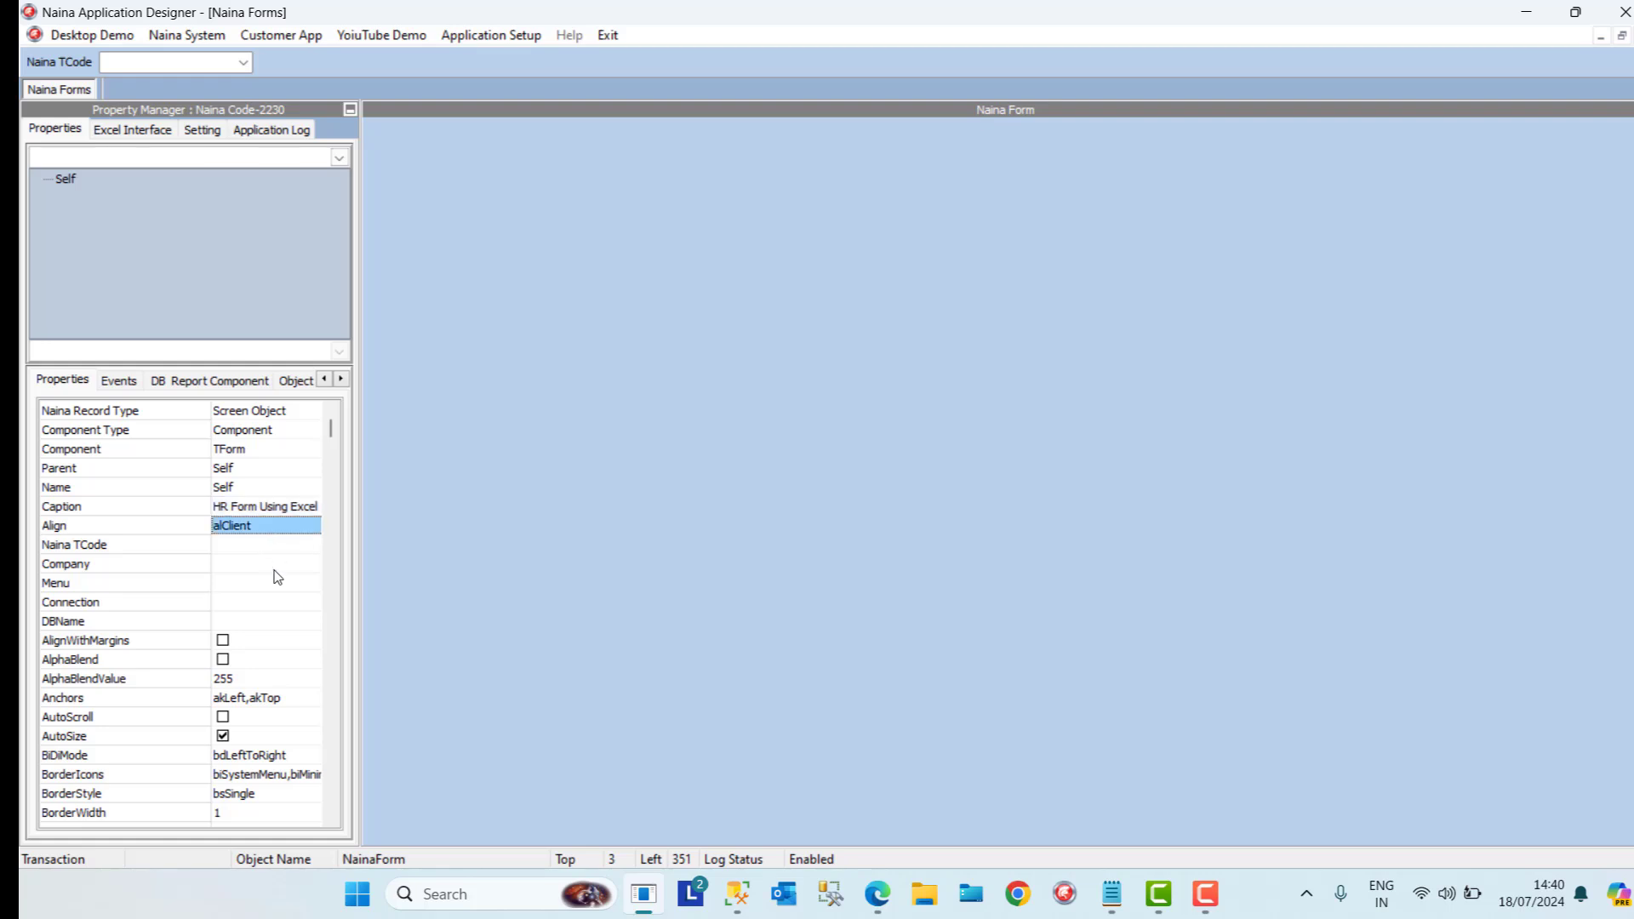
Set the form's company to Naina Designer and its menu to YoiuTube Demo
click(274, 563)
click(277, 593)
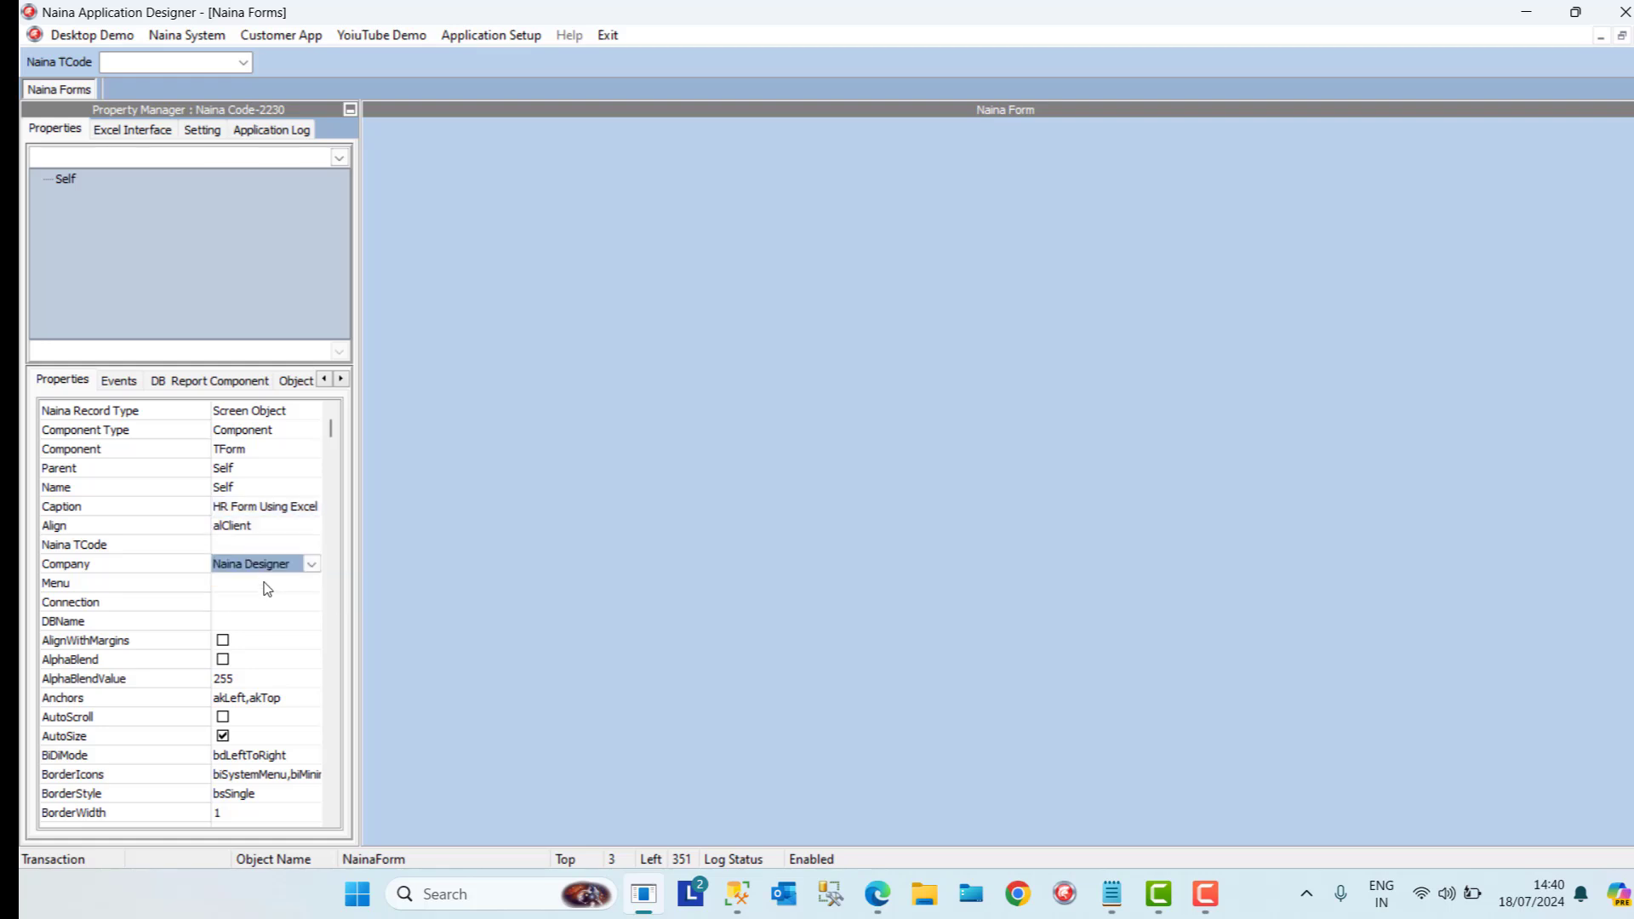
click(264, 582)
click(269, 657)
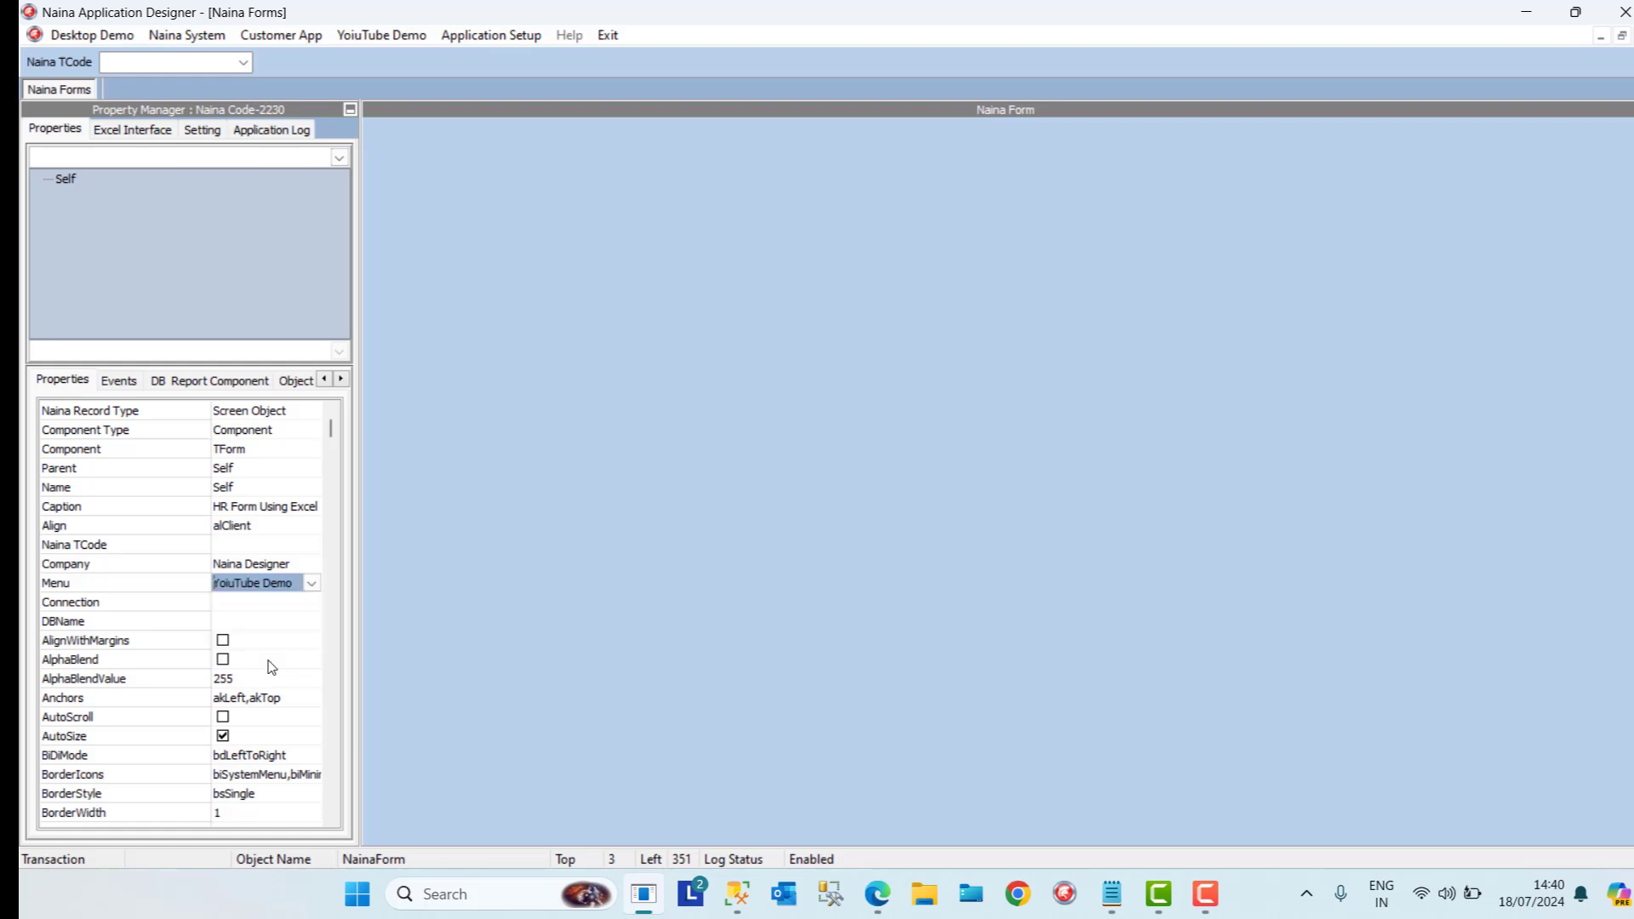
click(278, 660)
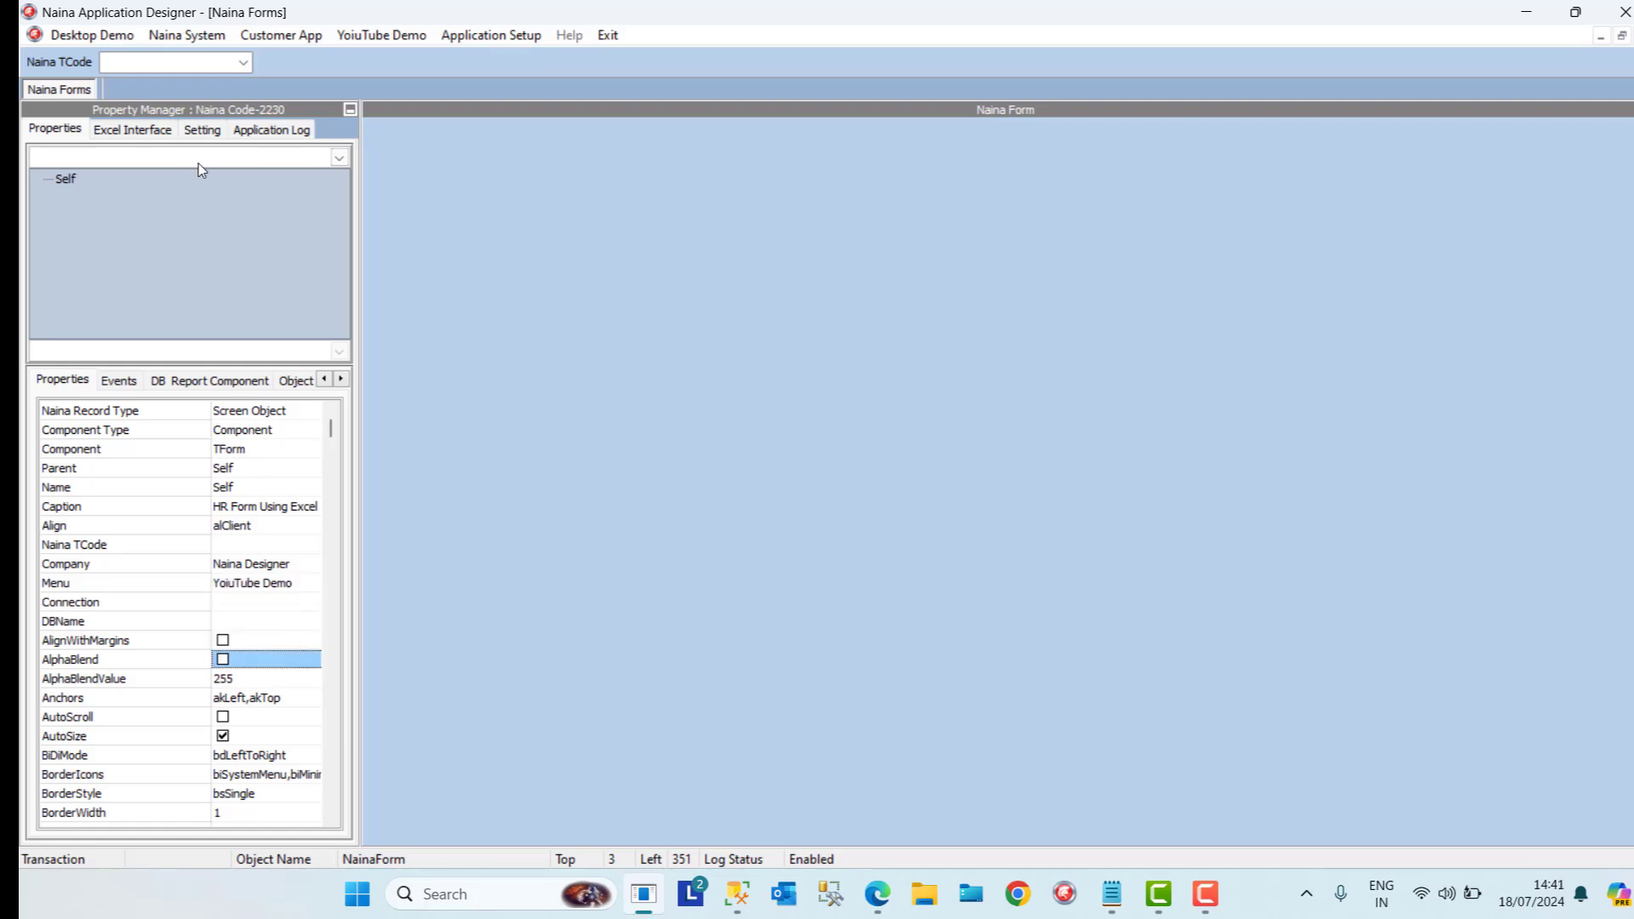
Set the Excel data connection to SQL SEVER 2019 with database DemoDB and update the form with it
click(202, 129)
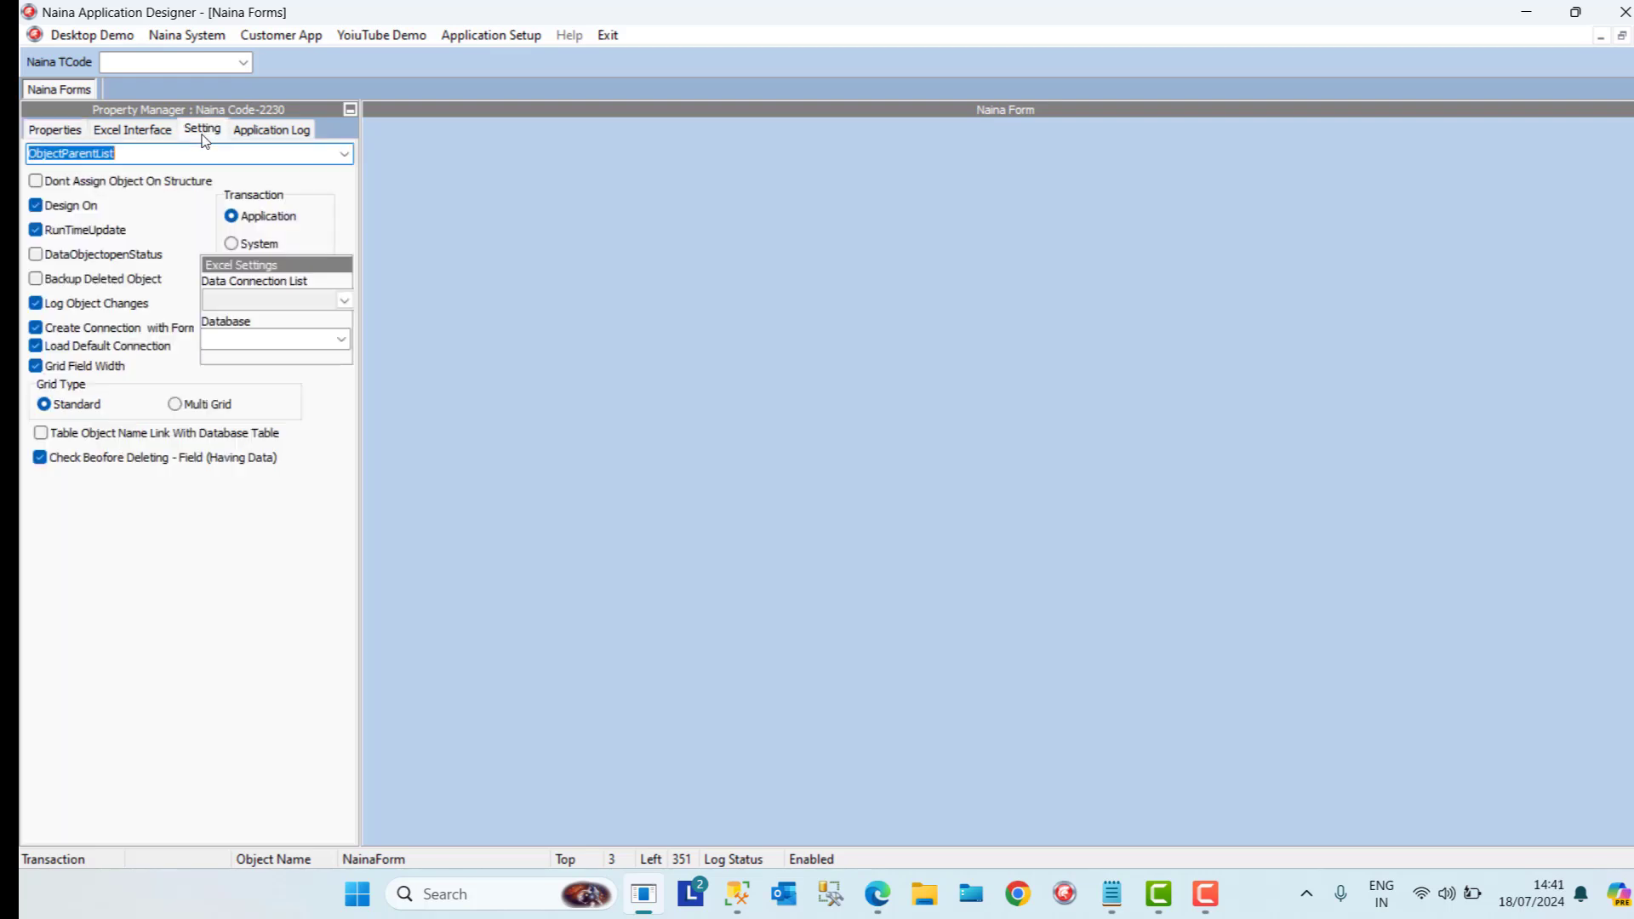
click(346, 298)
click(308, 319)
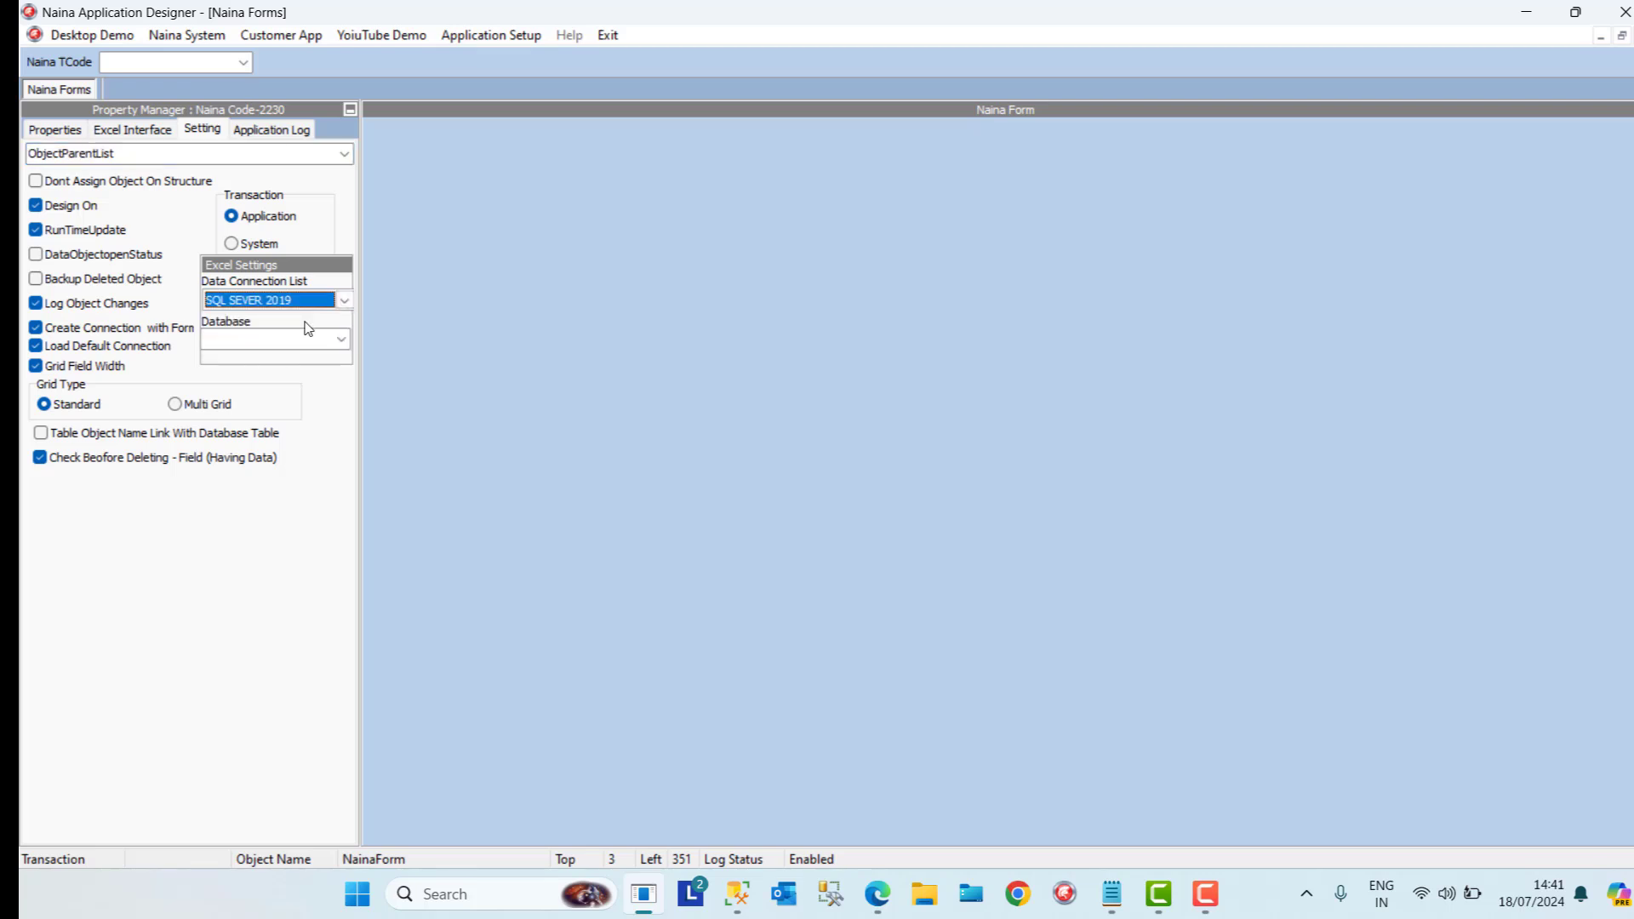
click(341, 338)
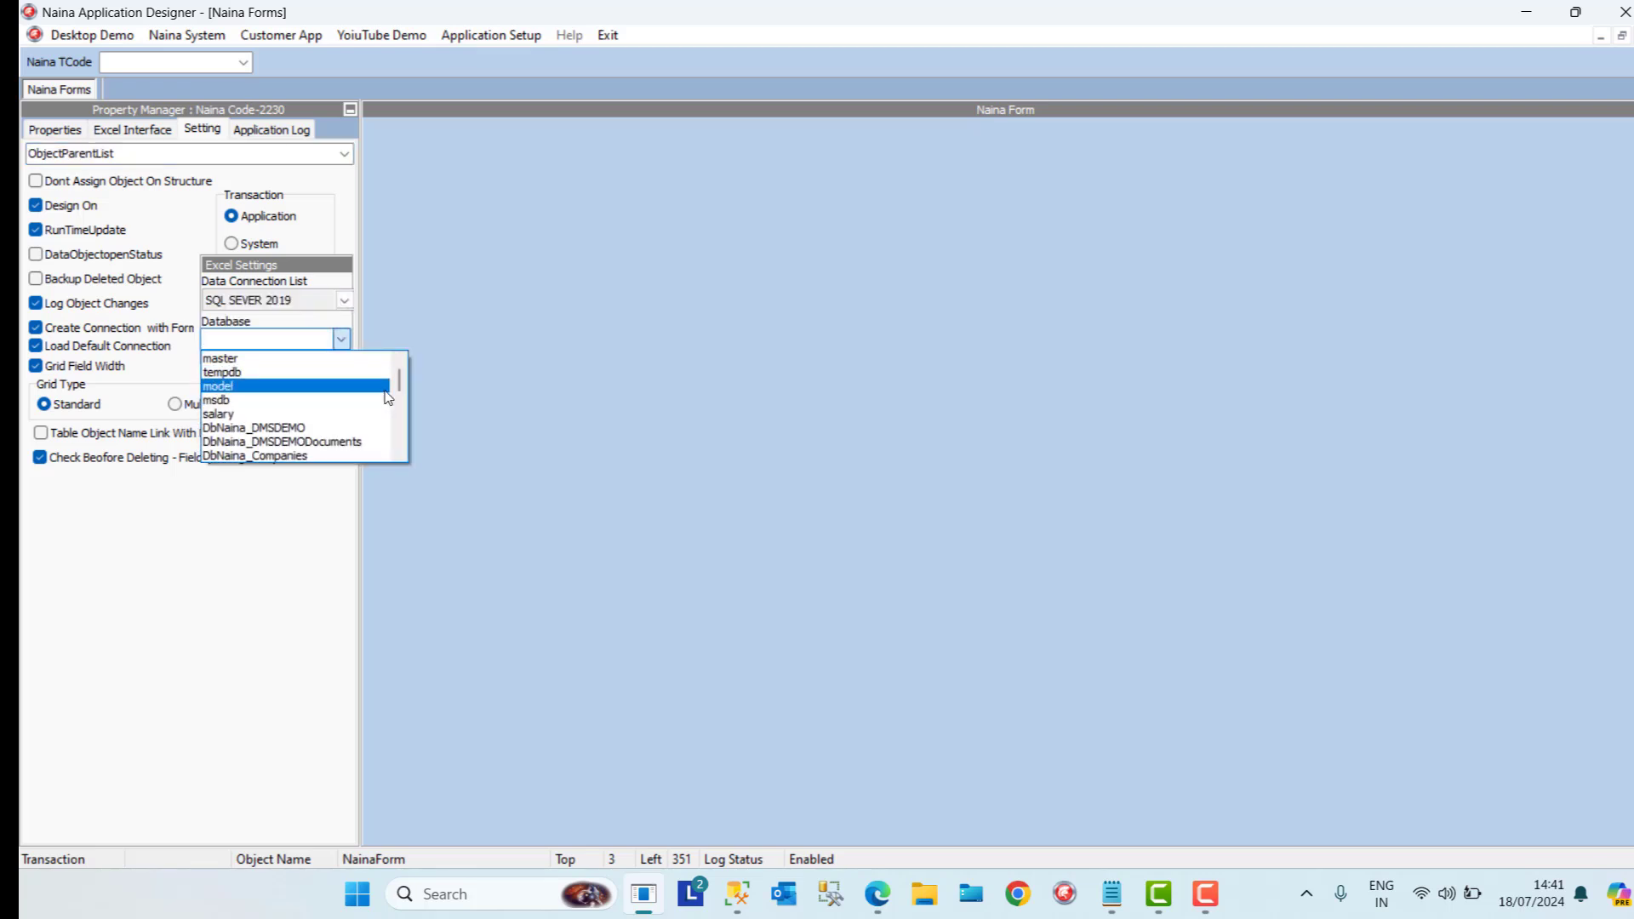
drag(401, 380, 405, 456)
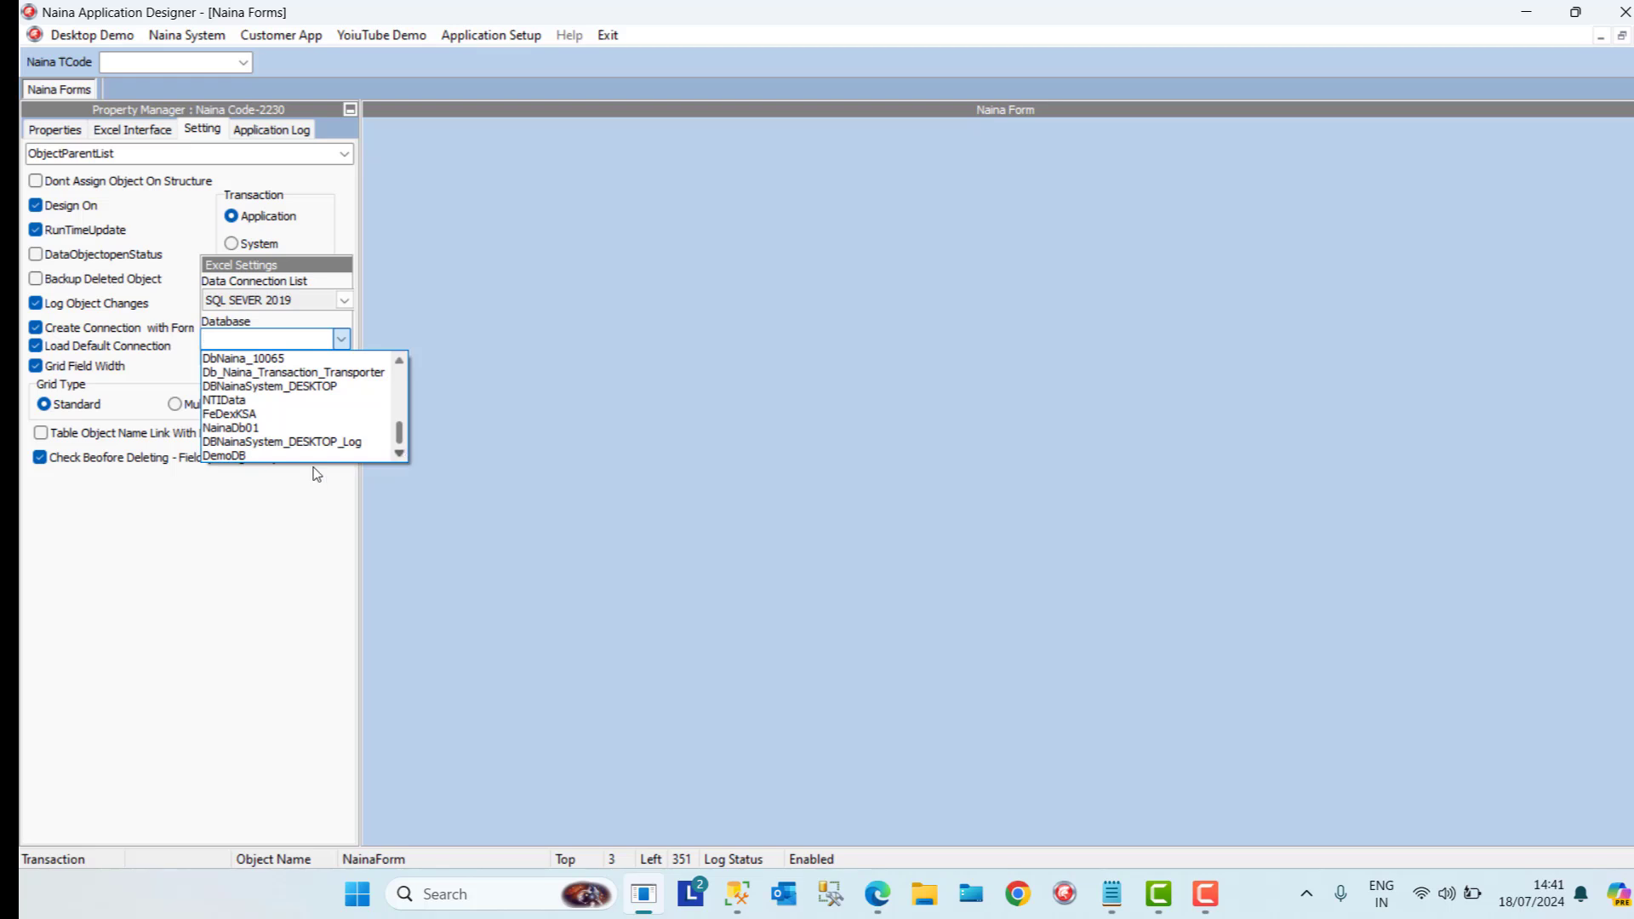
click(228, 457)
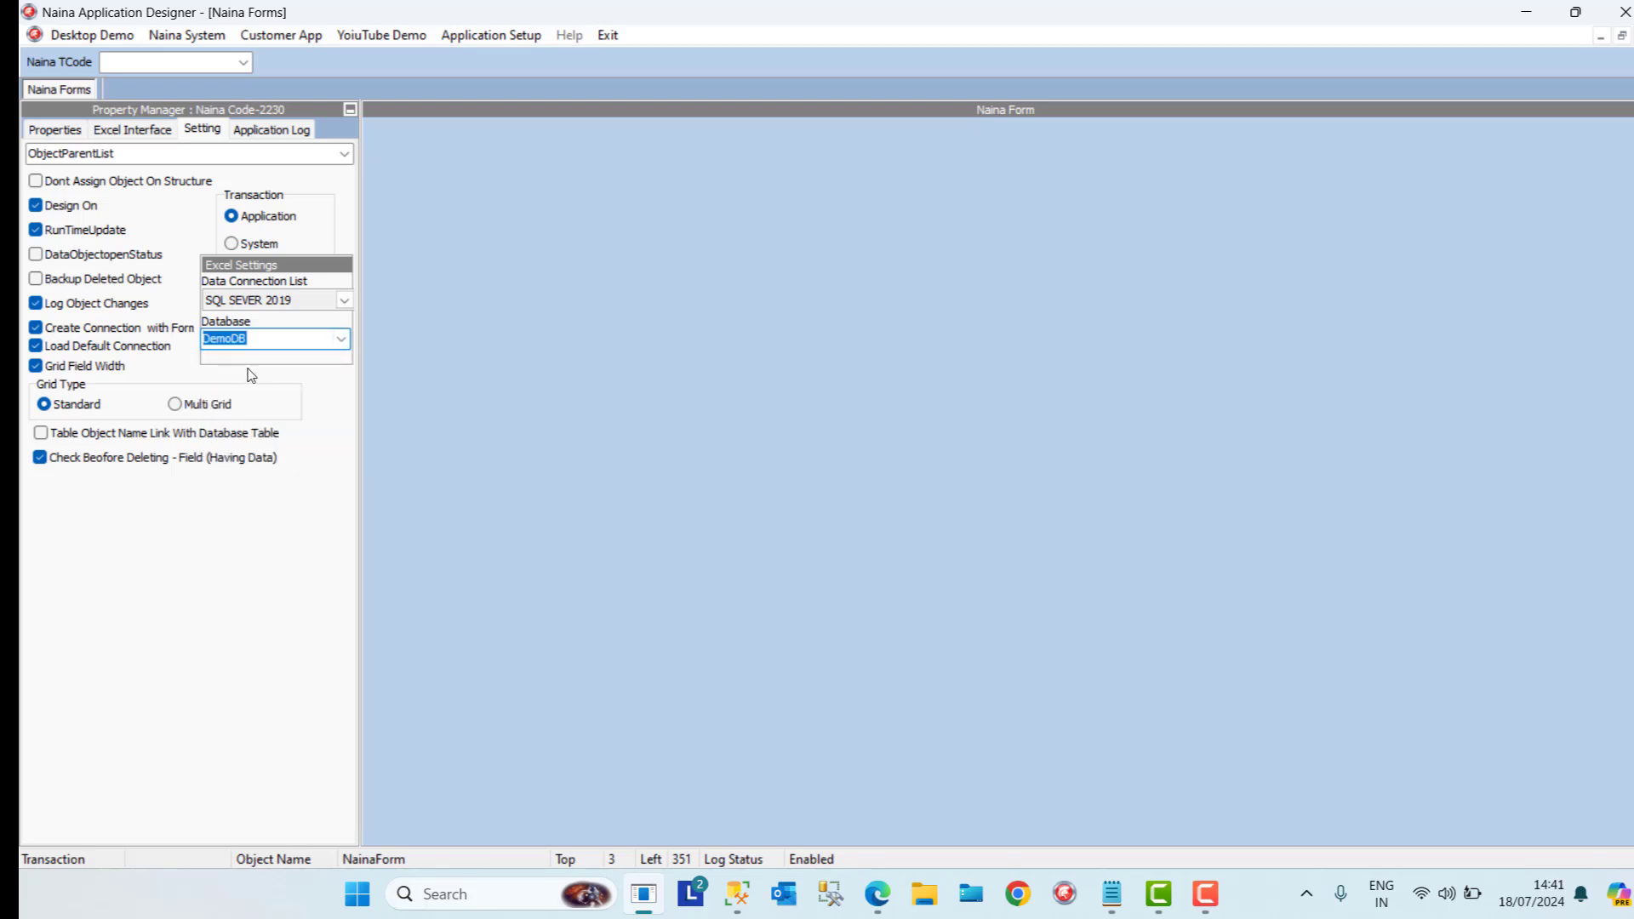
right_click(279, 344)
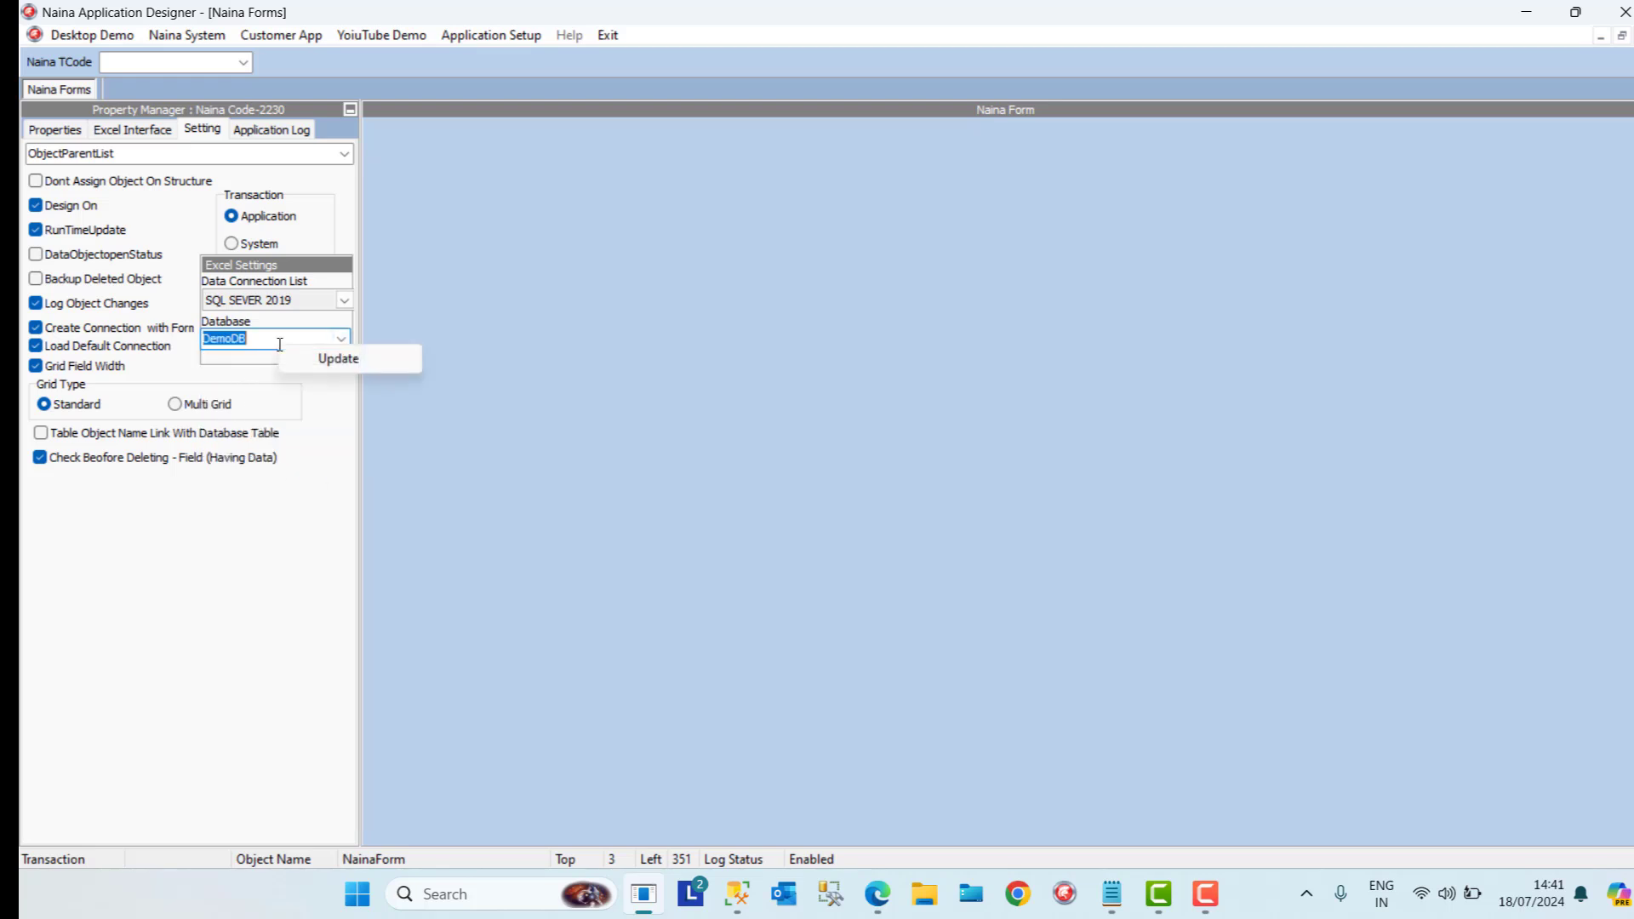
click(336, 360)
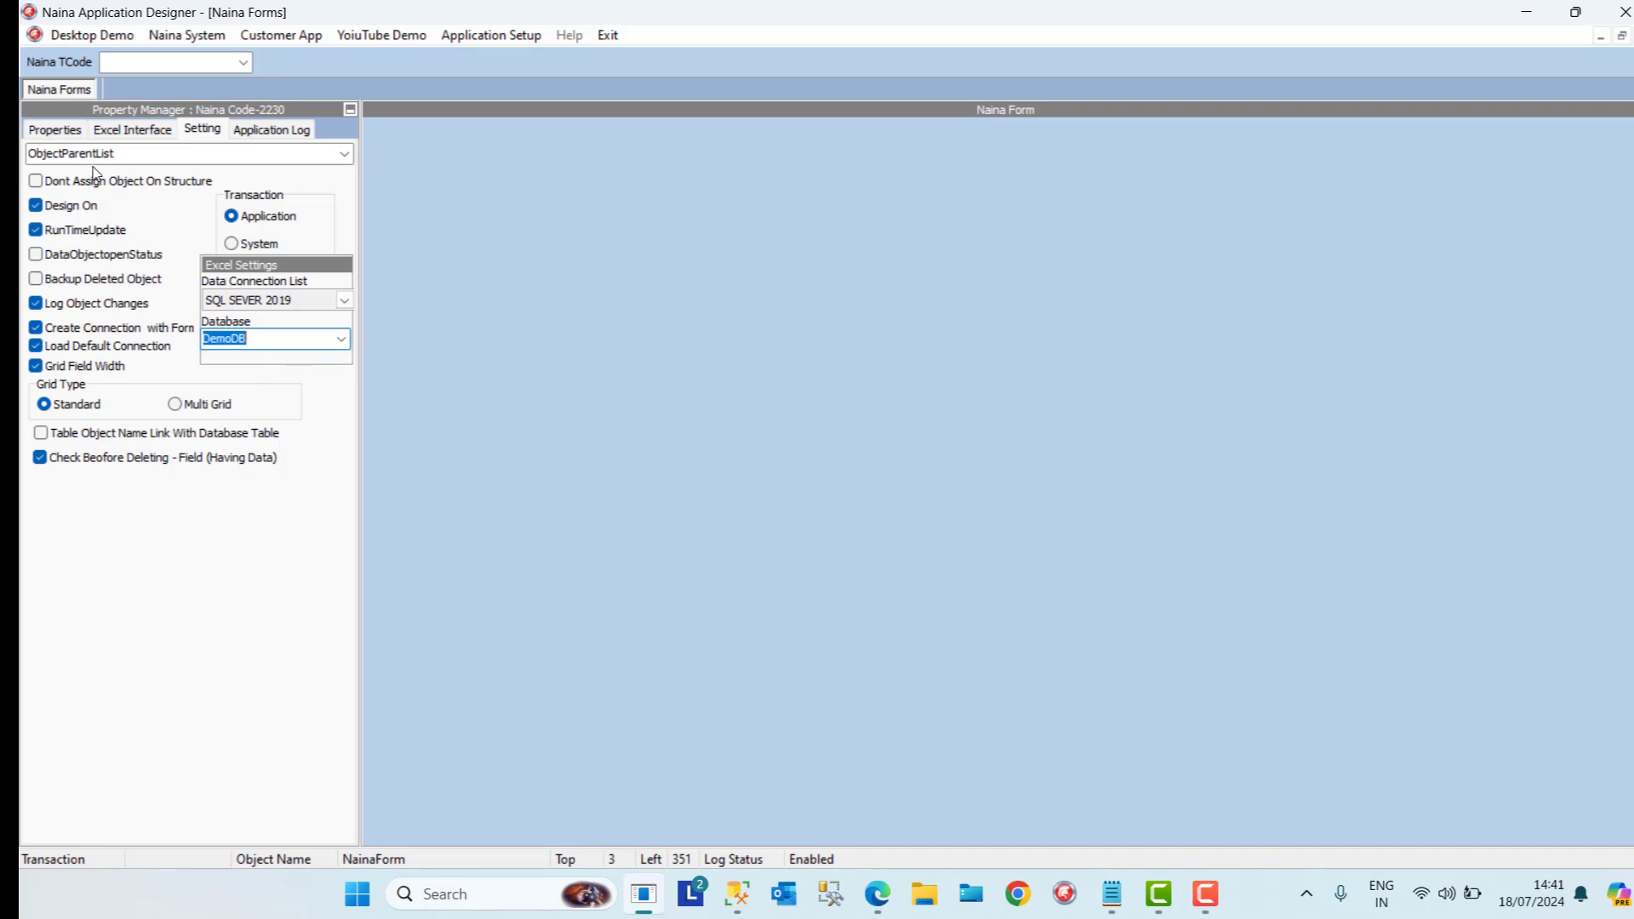
Inspect the properties of the connection object under Data and the connection and database assigned to the form
click(54, 132)
click(42, 196)
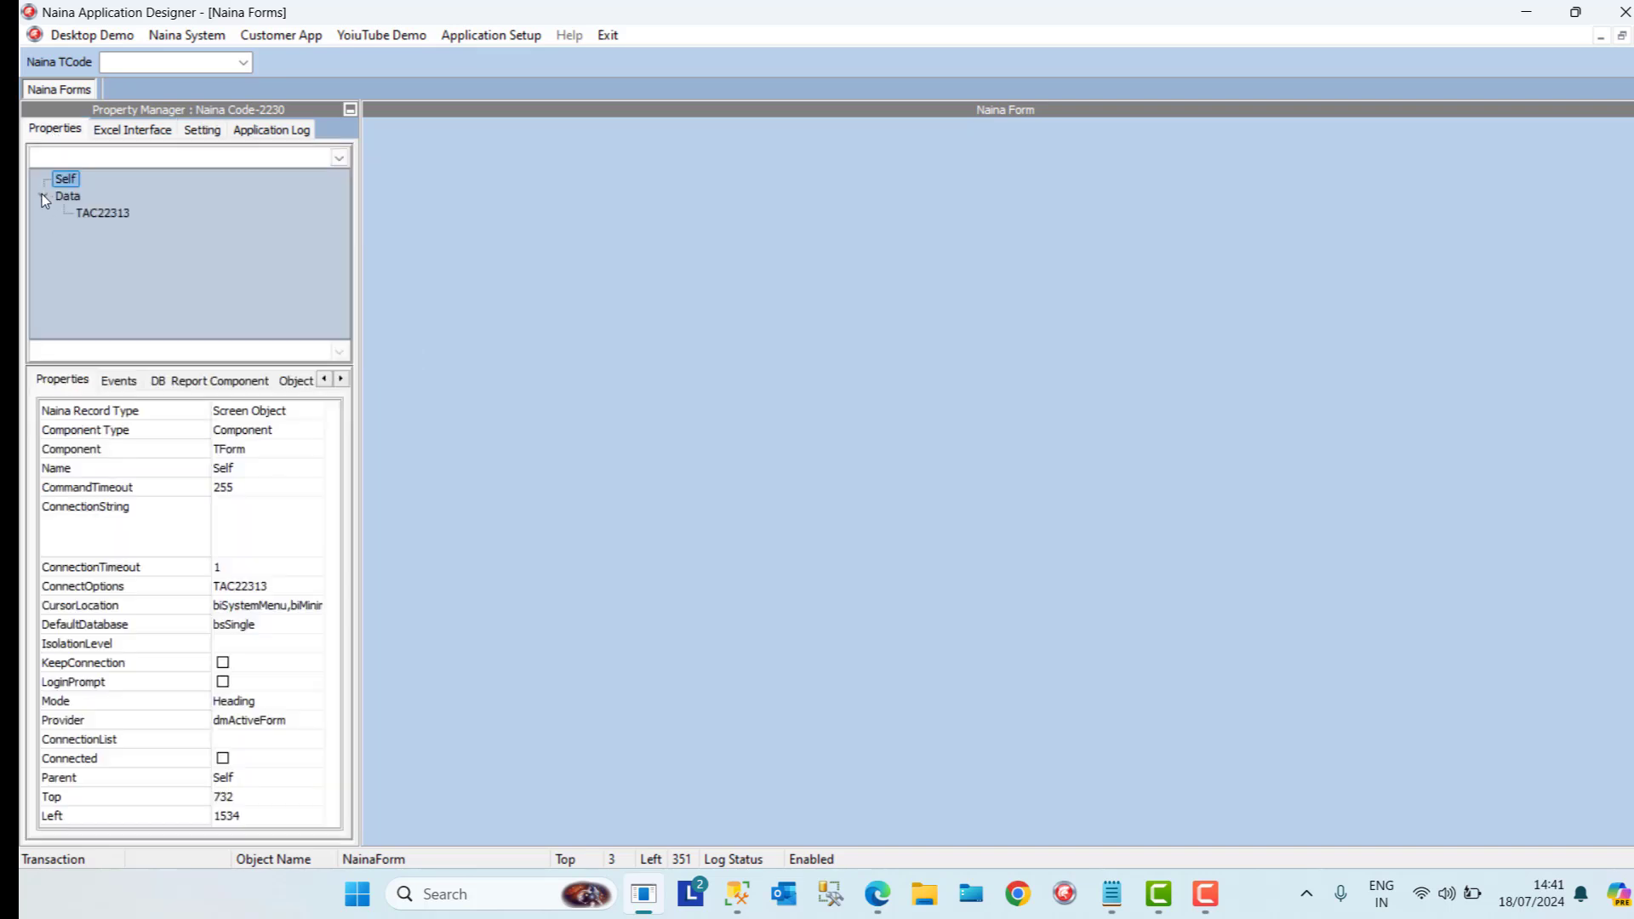
click(102, 213)
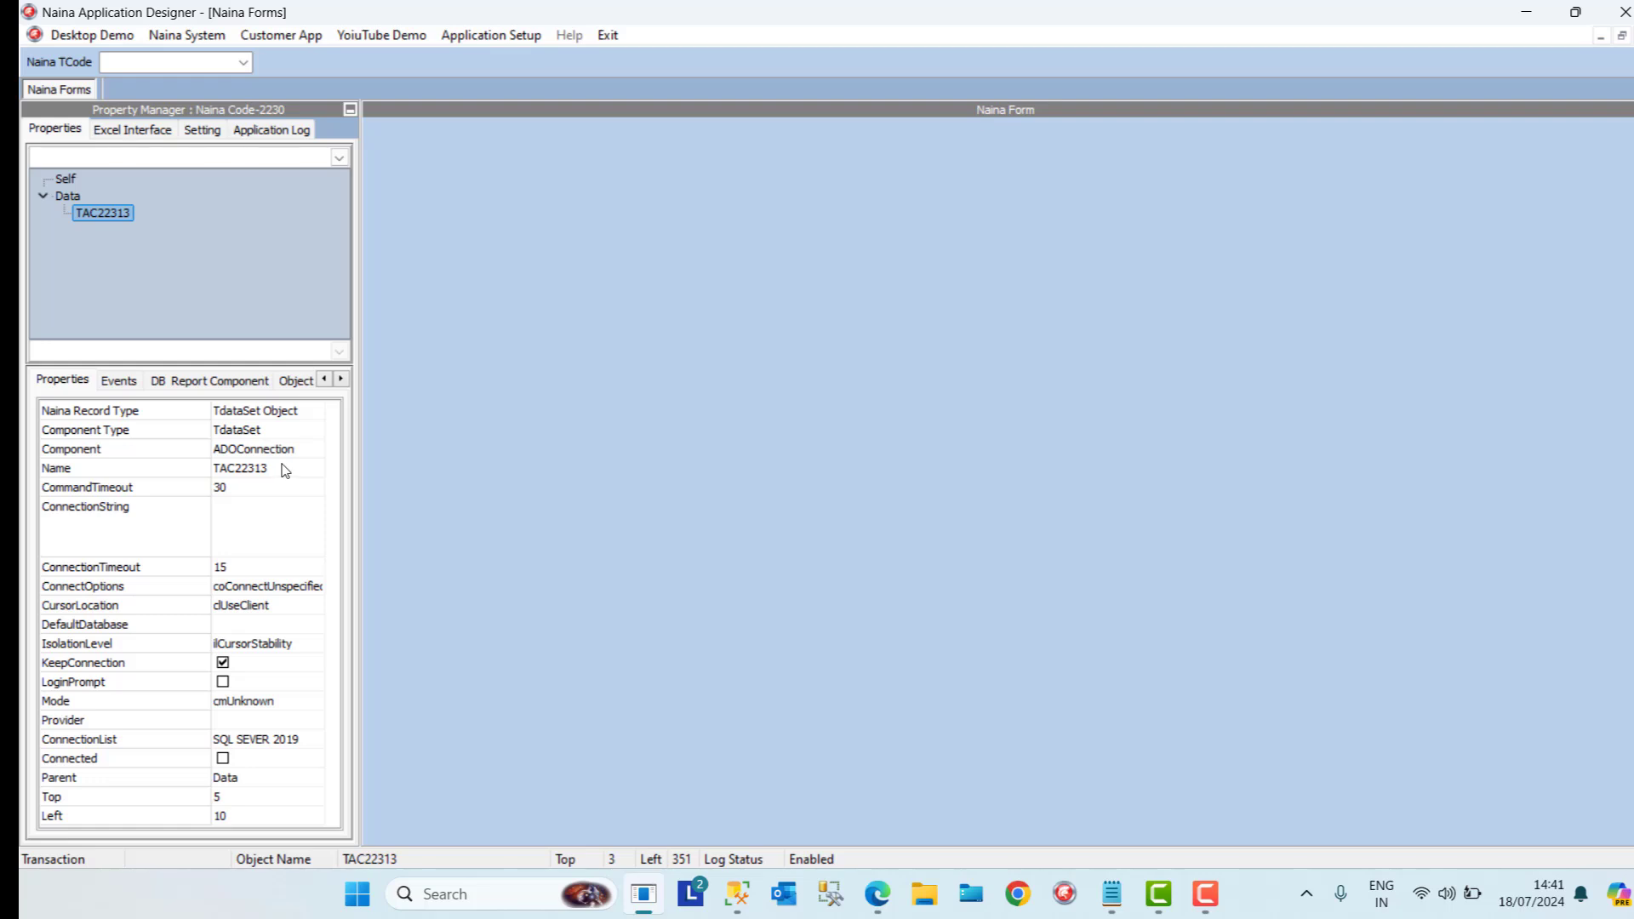
click(65, 179)
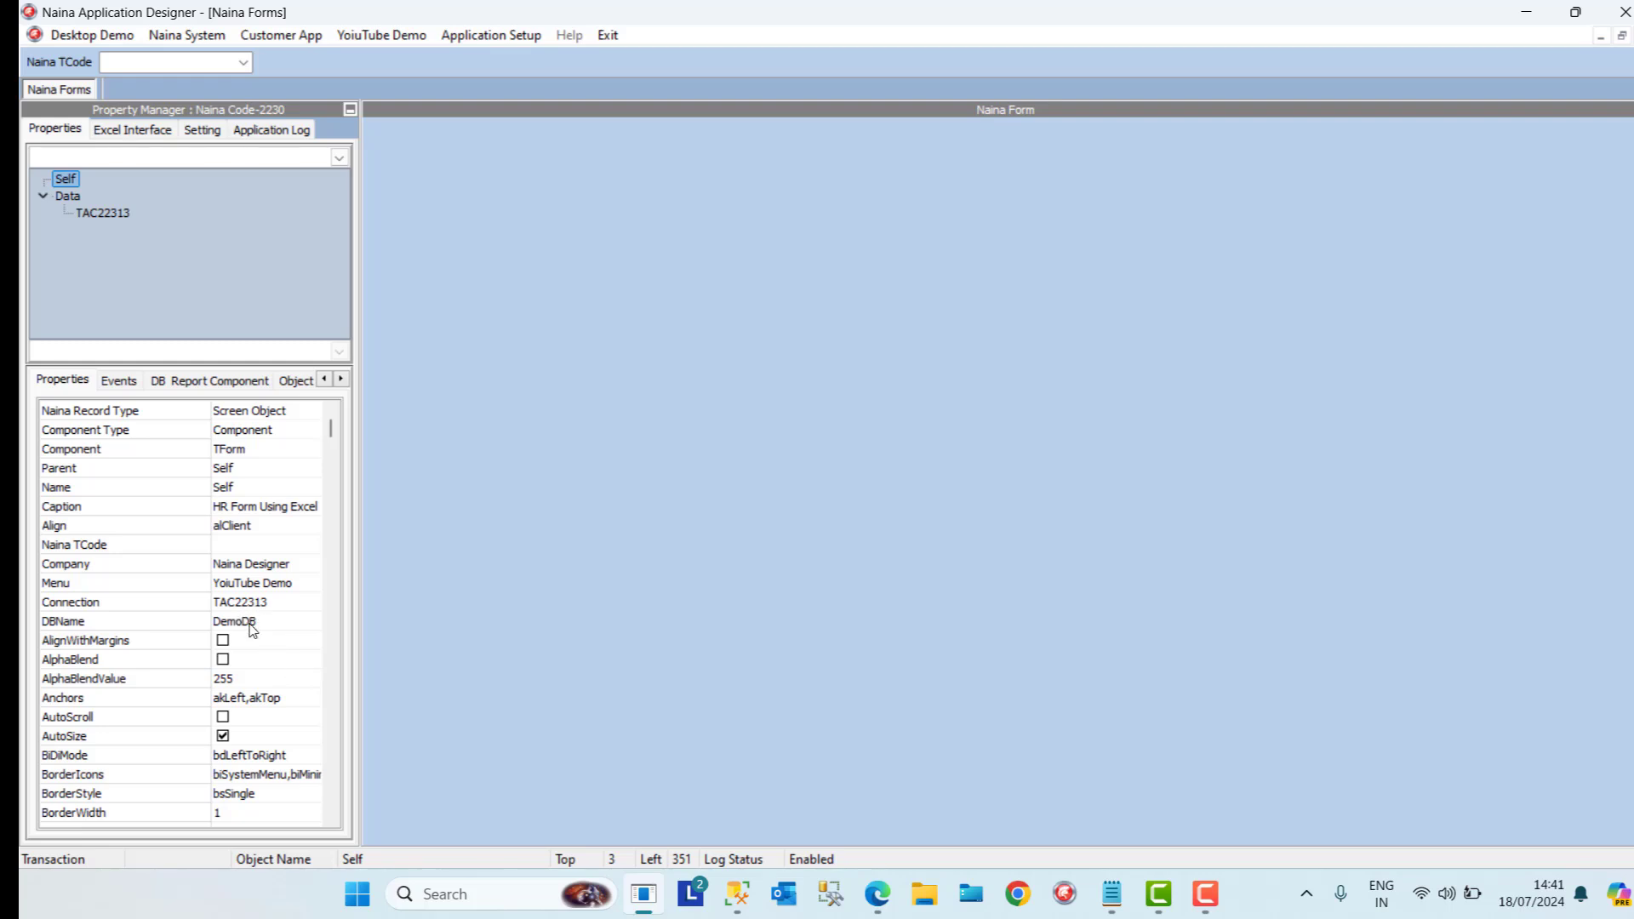
In the Excel interface options, turn off Auto and turn on Ask Name for the table
click(158, 139)
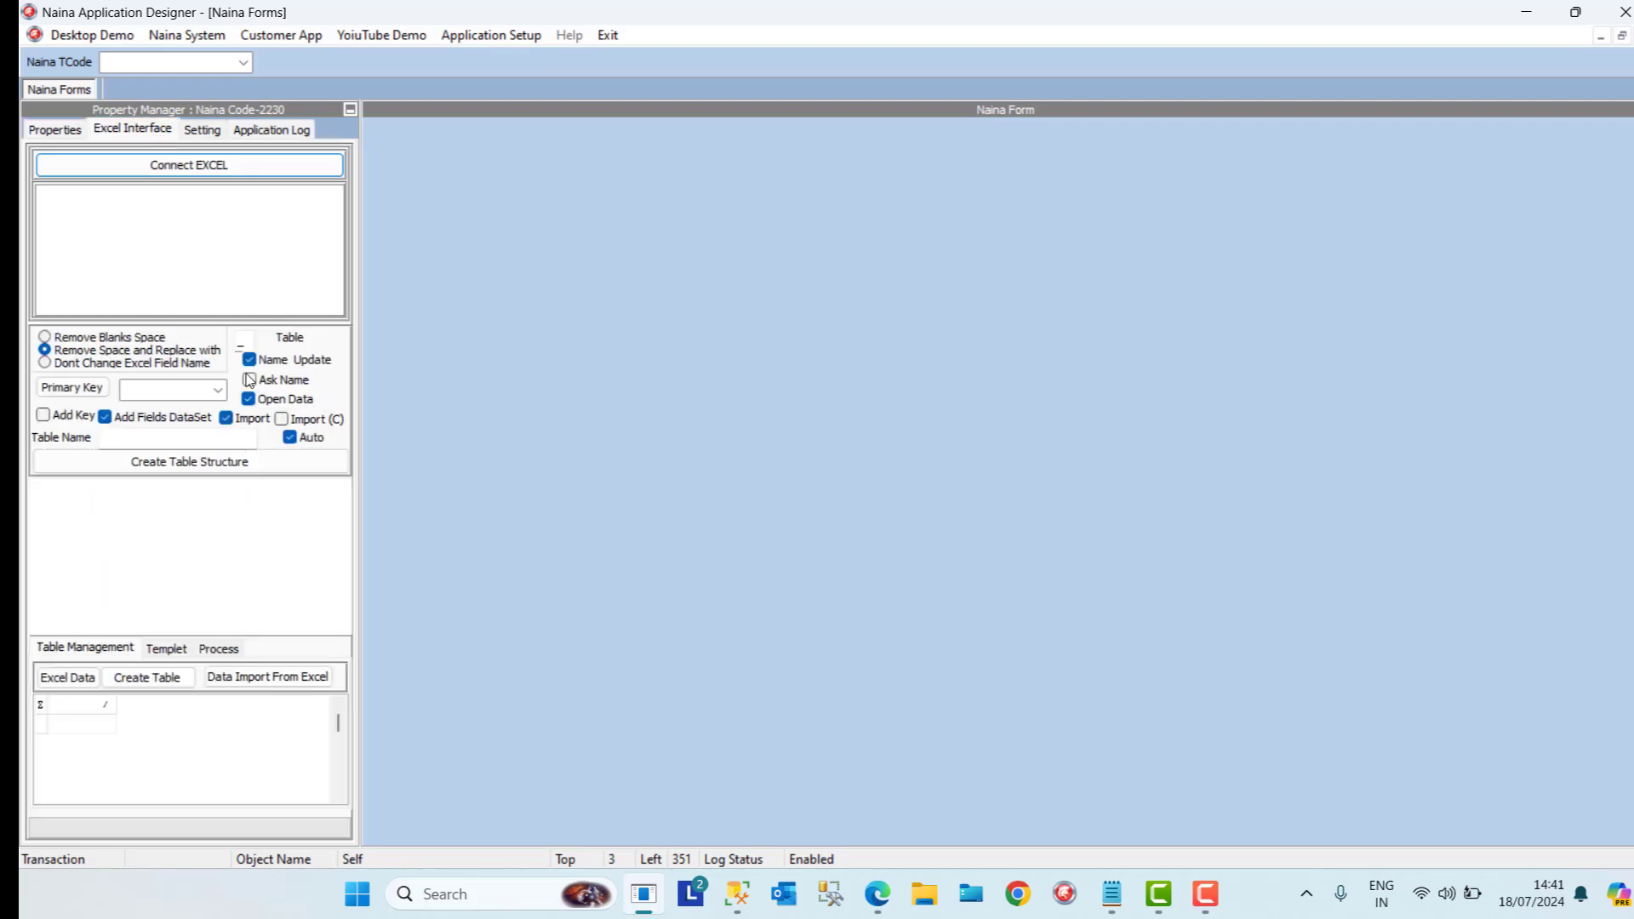
click(290, 438)
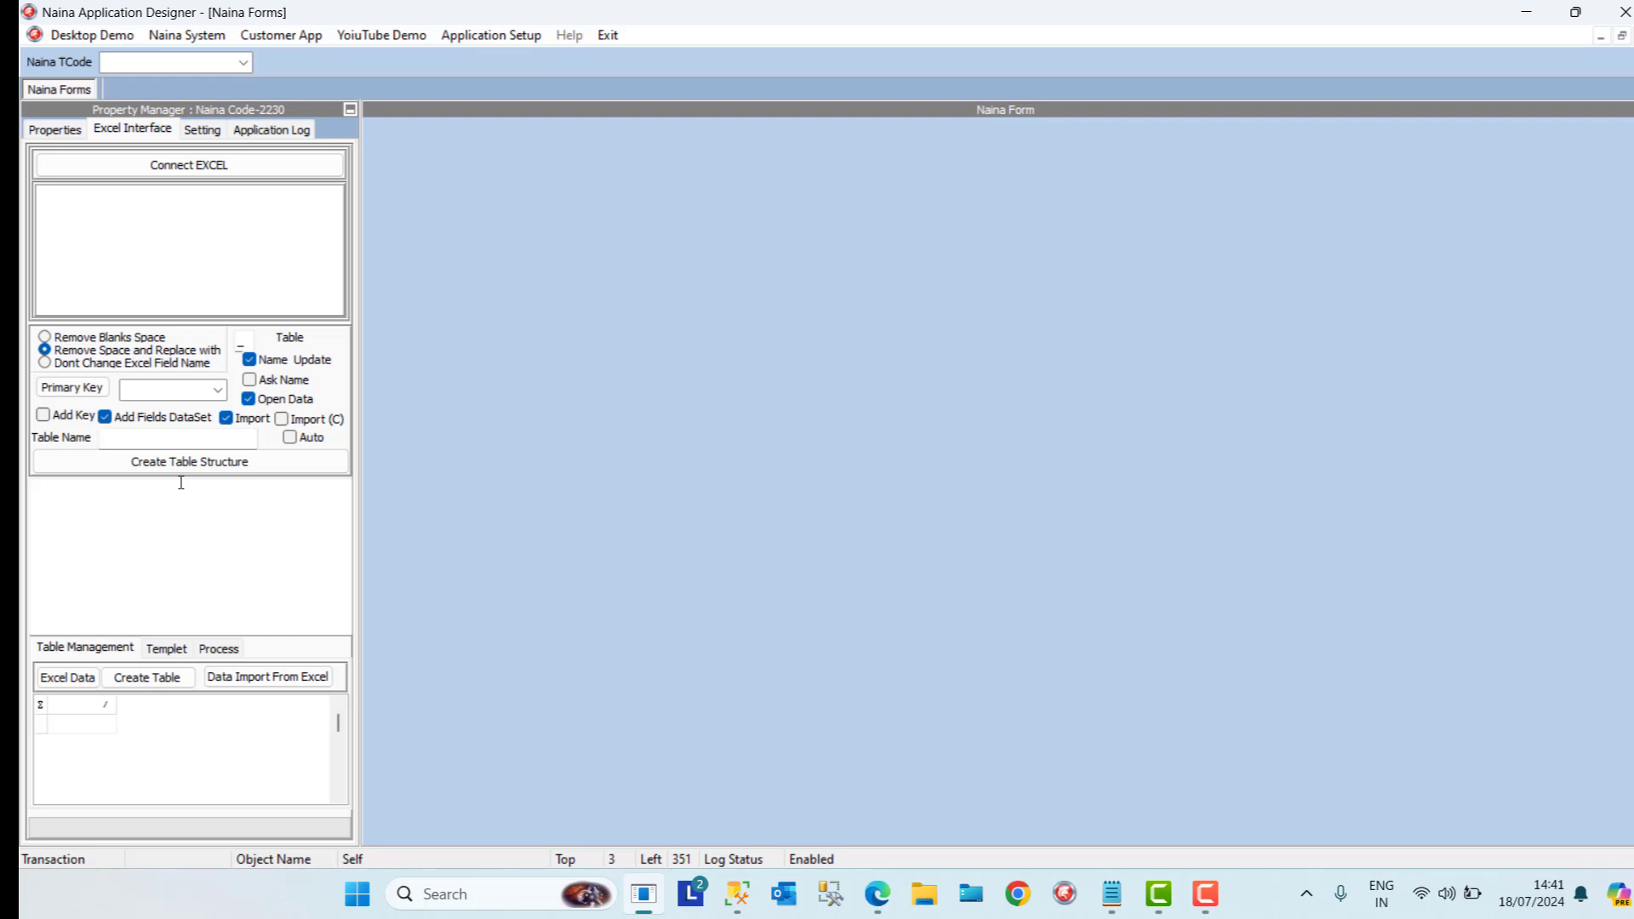
click(250, 382)
Connect the Excel file "Copy of Employee Sample Data" and load its UniqueData$ sheet
click(240, 166)
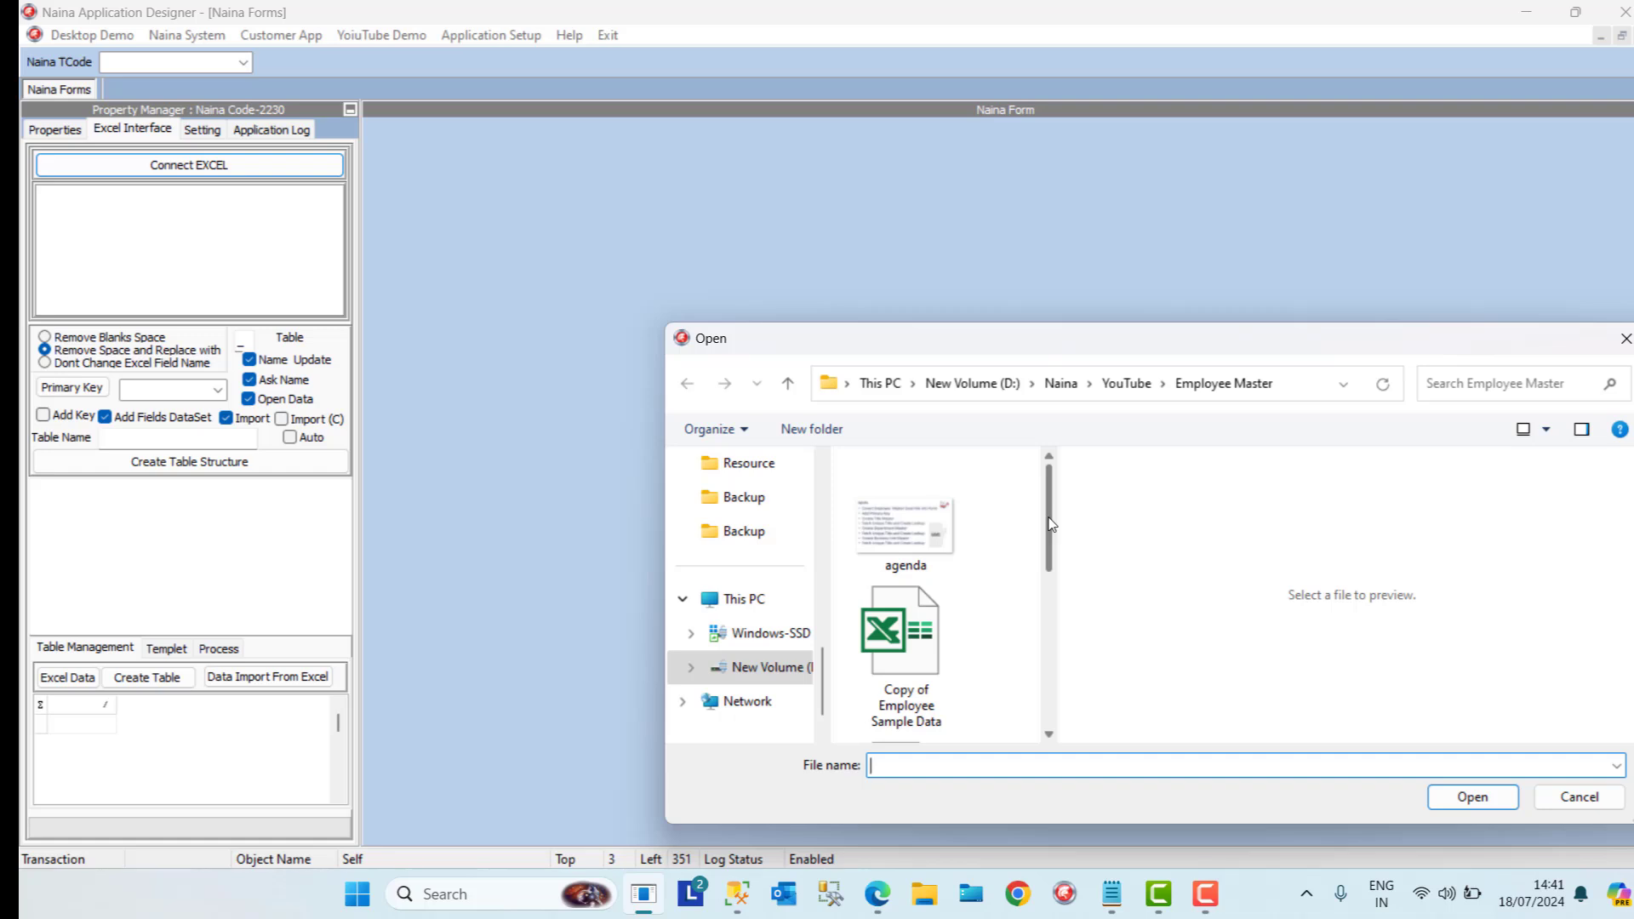
mouse_move(1052, 547)
mouse_down()
mouse_move(1065, 693)
mouse_move(1050, 547)
mouse_move(1052, 568)
mouse_up()
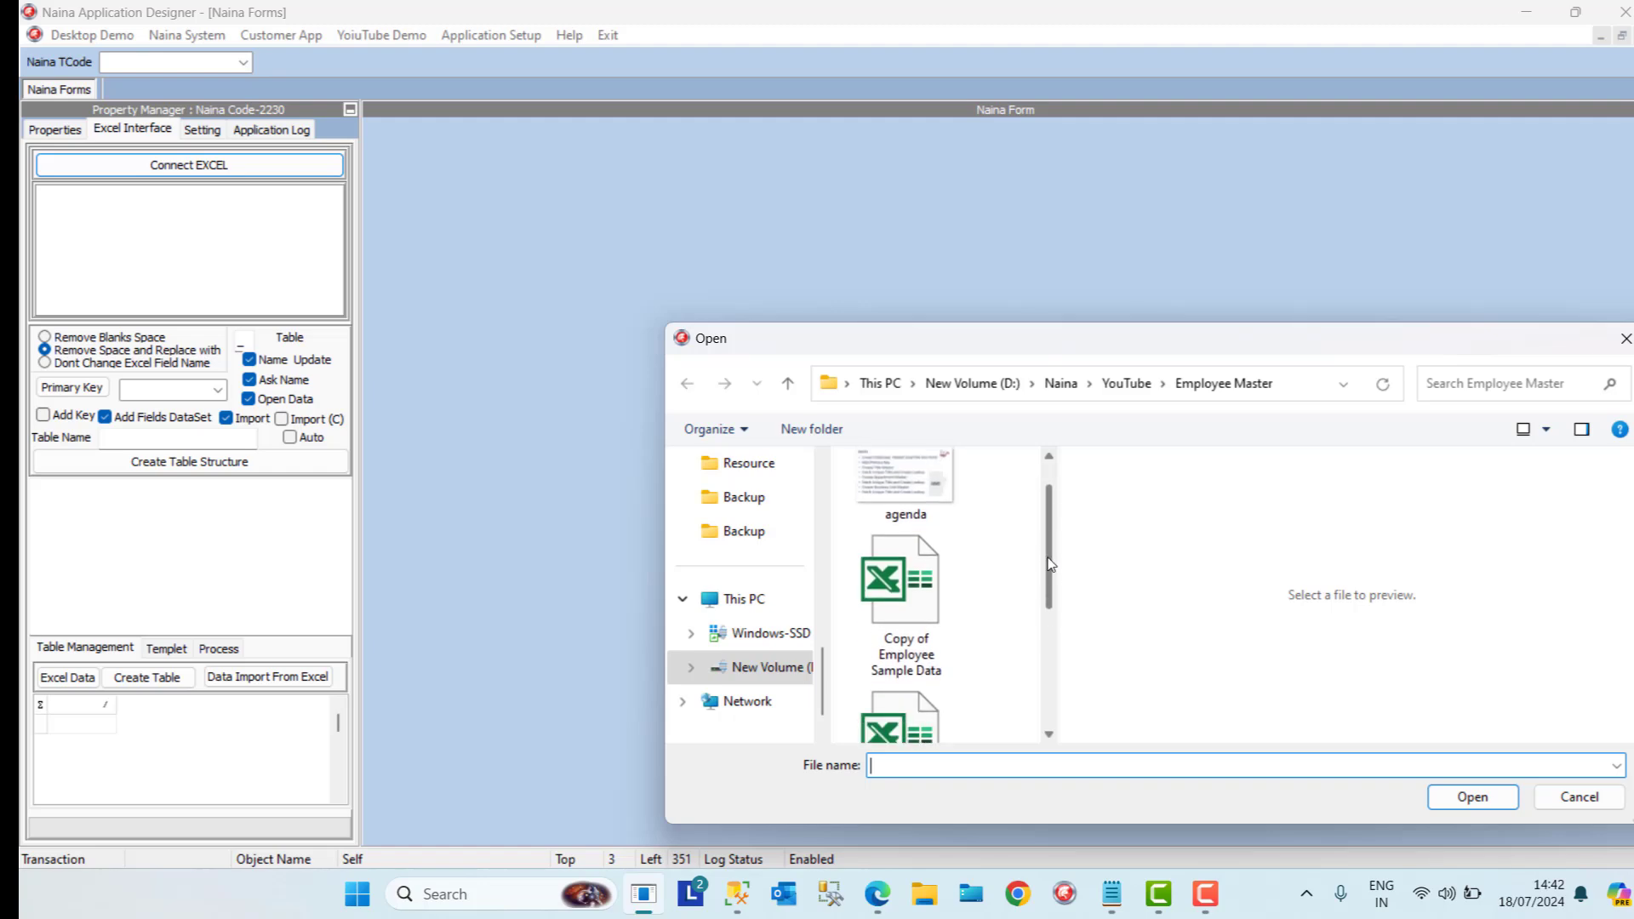
click(910, 580)
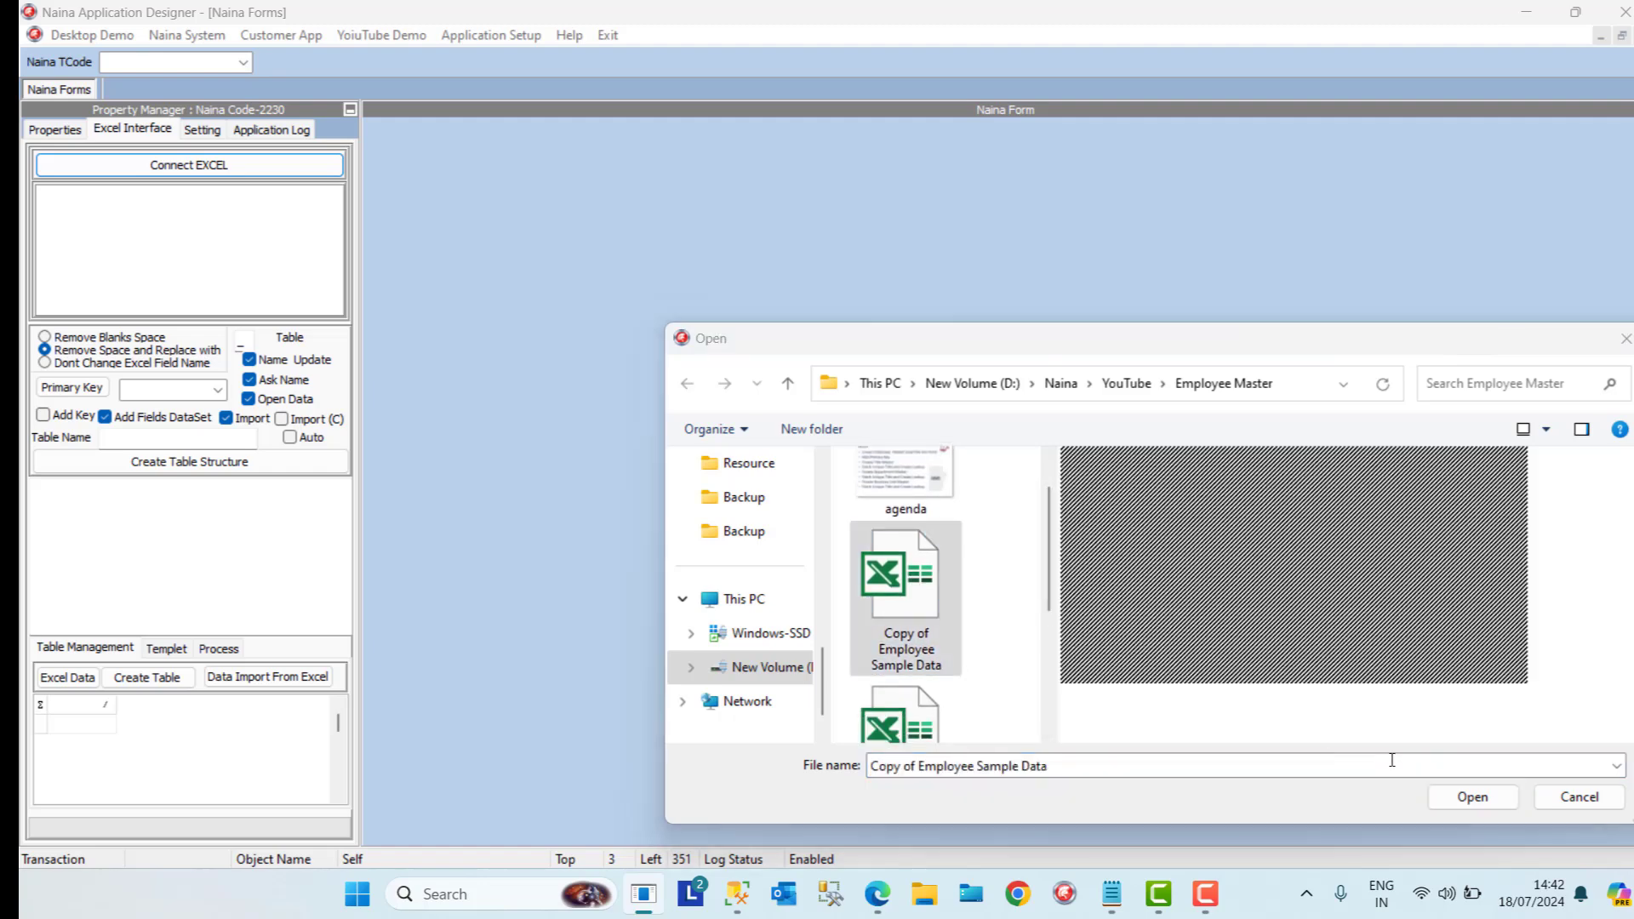
click(1468, 797)
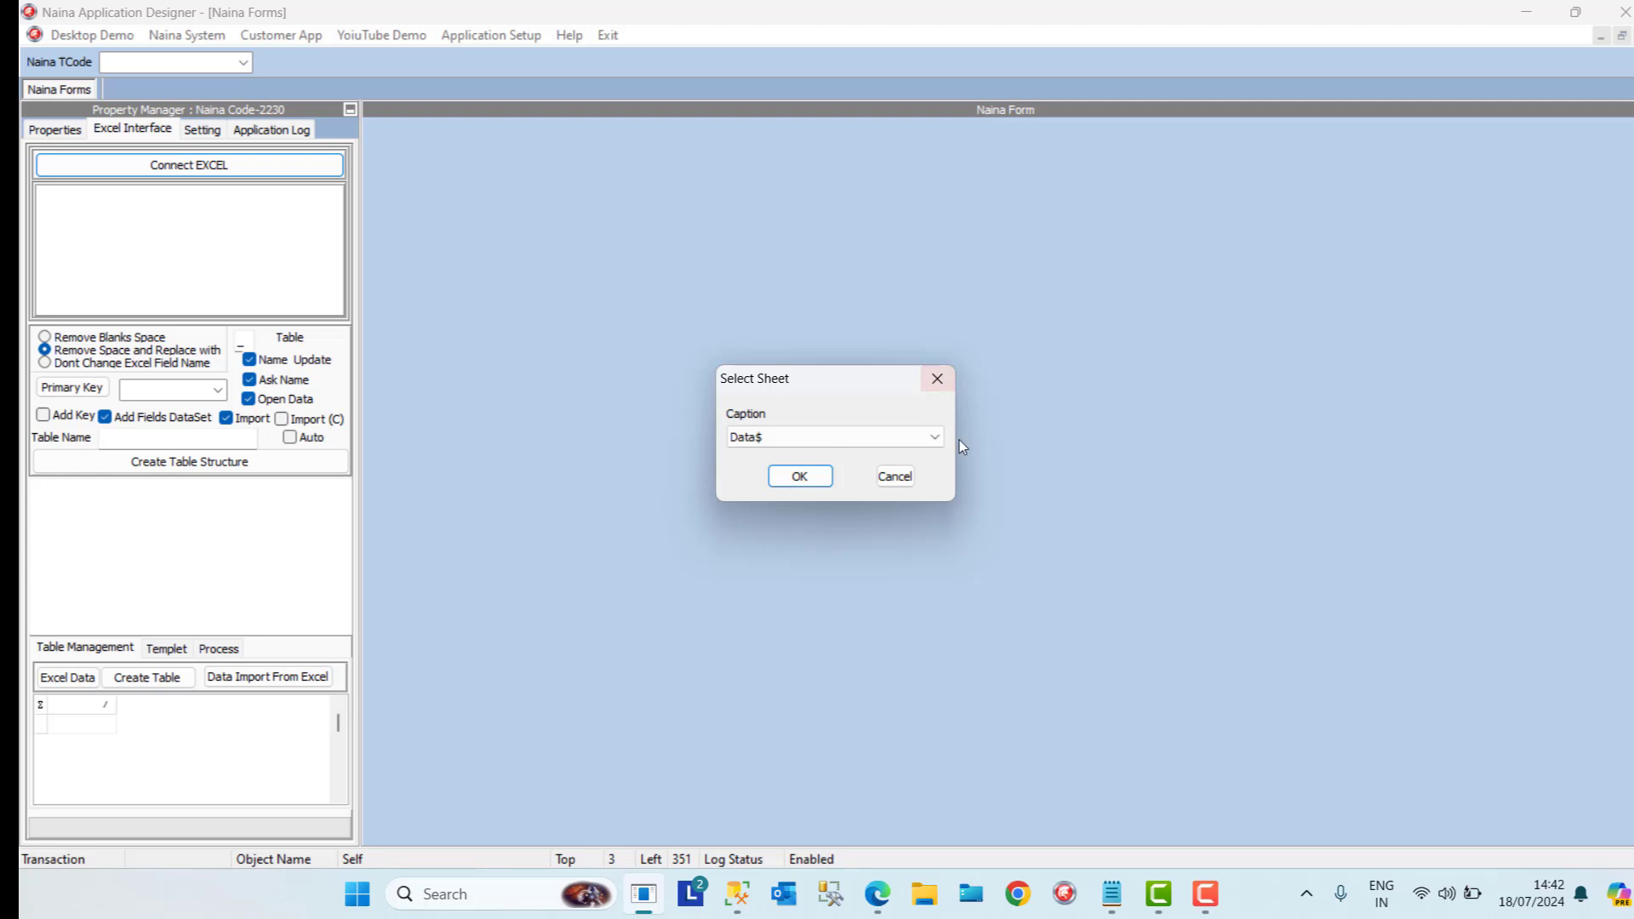
click(936, 437)
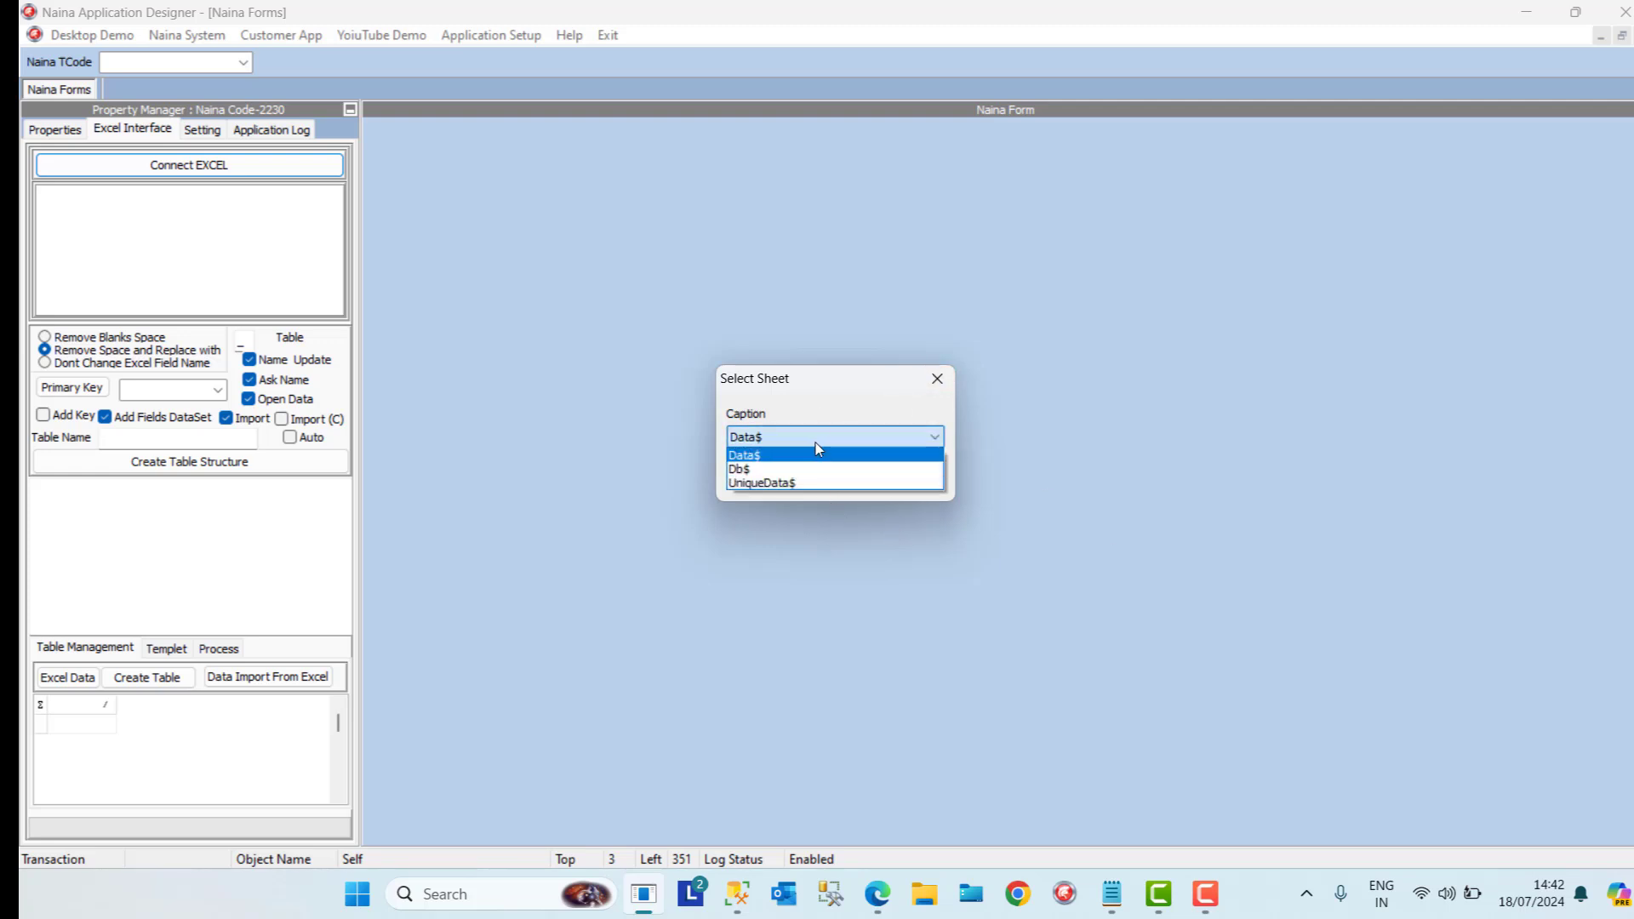
click(785, 483)
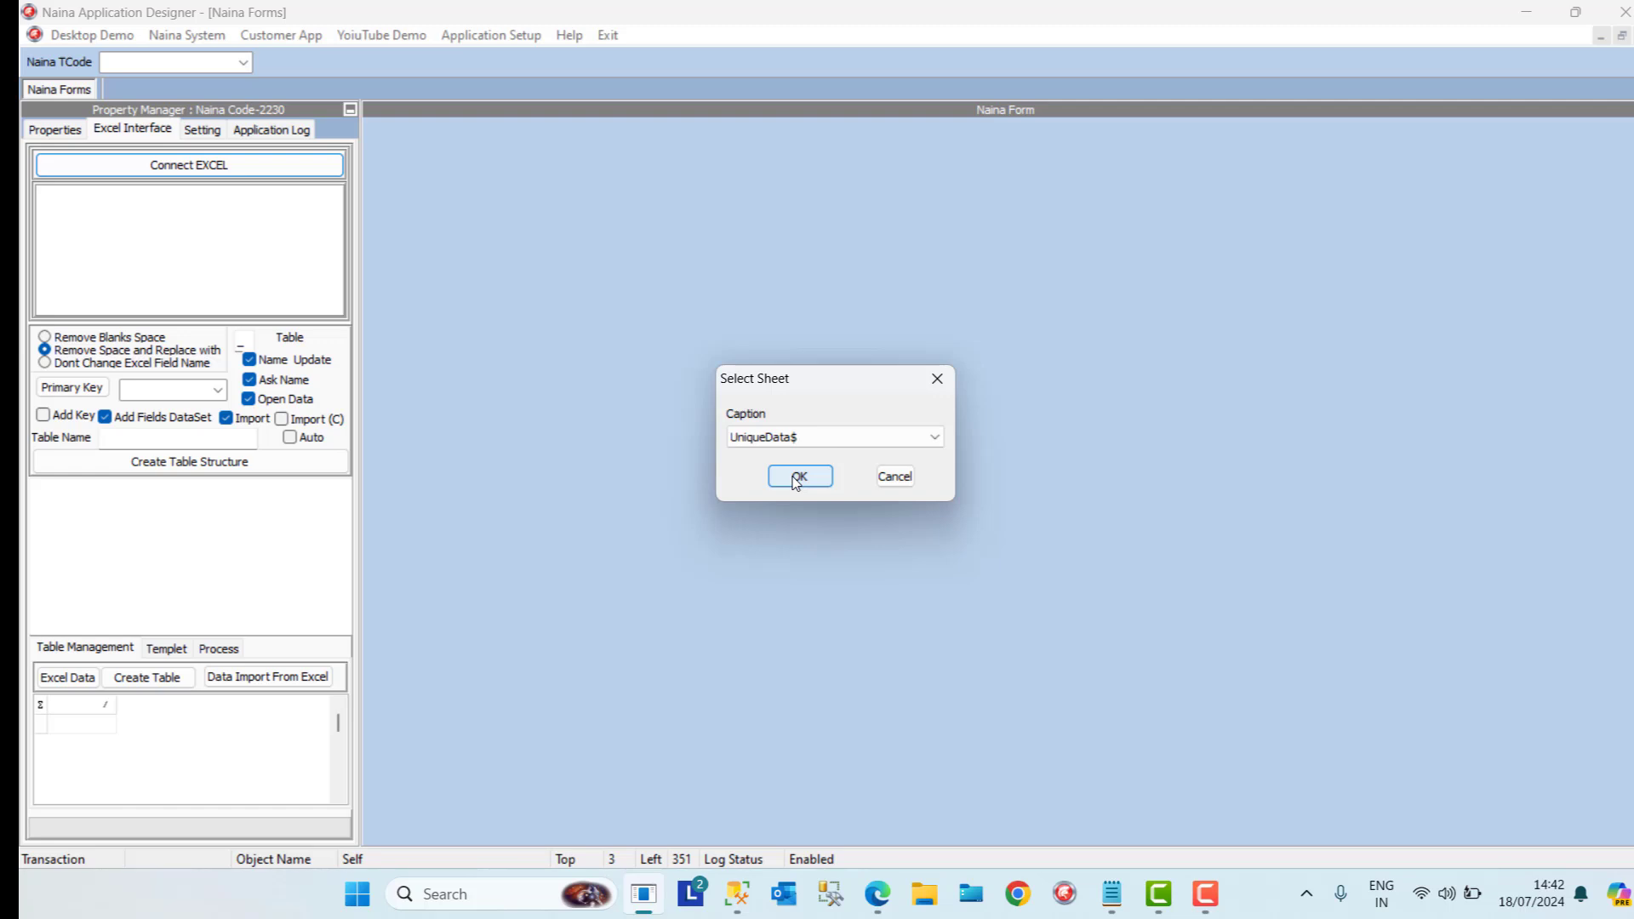
click(796, 479)
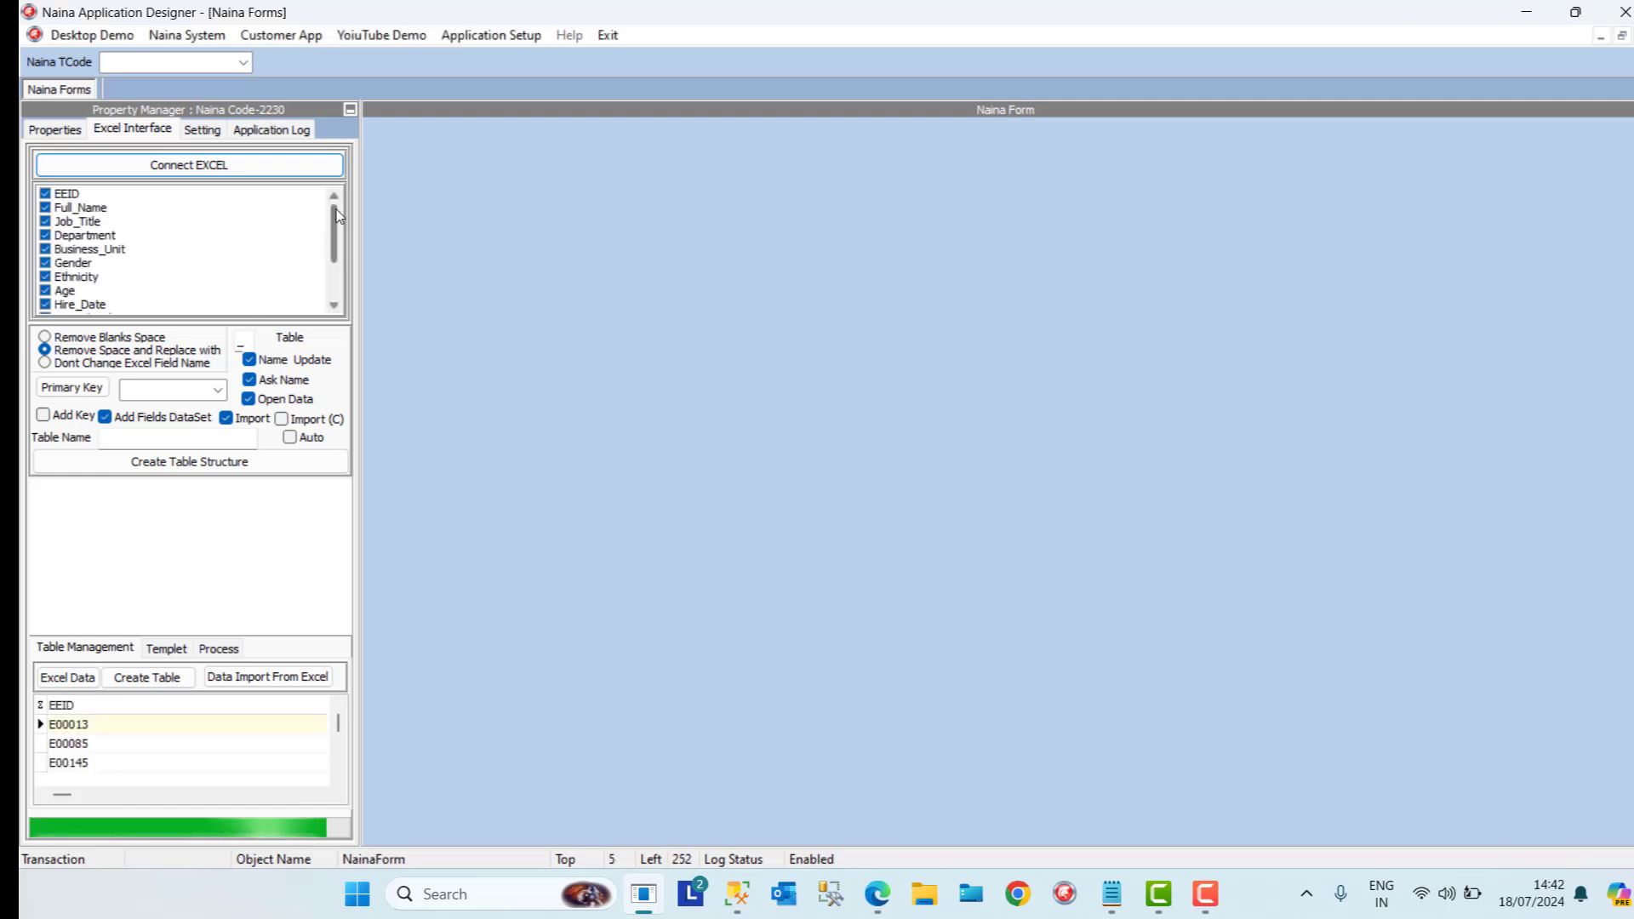
Deselect all Excel fields, select only EEID and add it to the primary key list
scroll(334, 255, down, 2)
scroll(334, 250, up, 2)
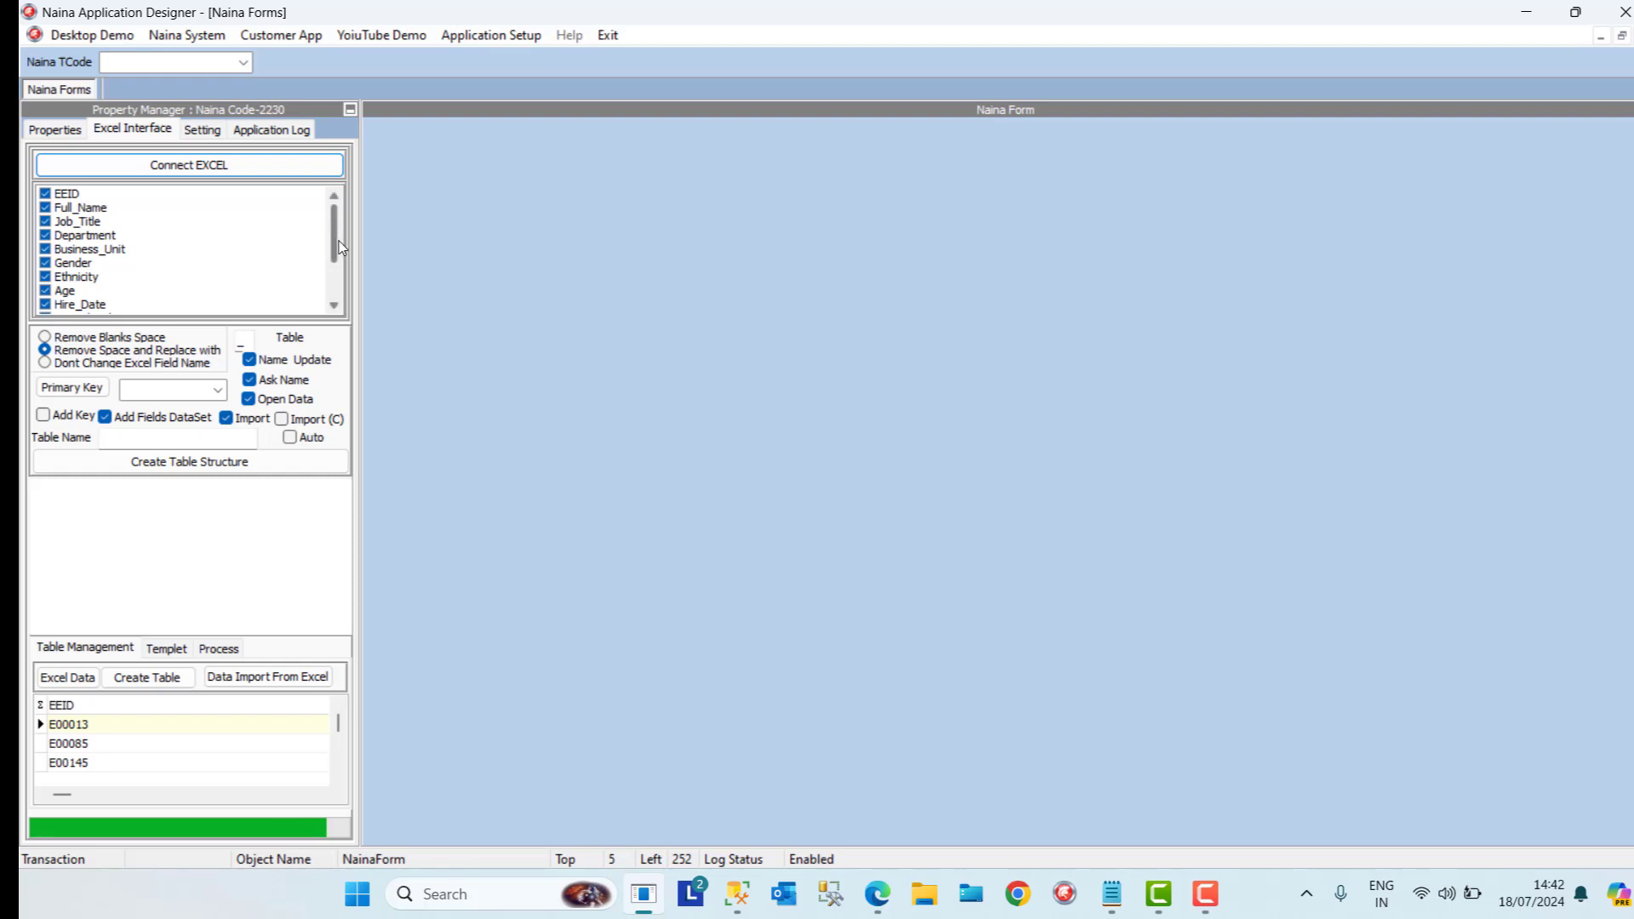
scroll(334, 247, down, 2)
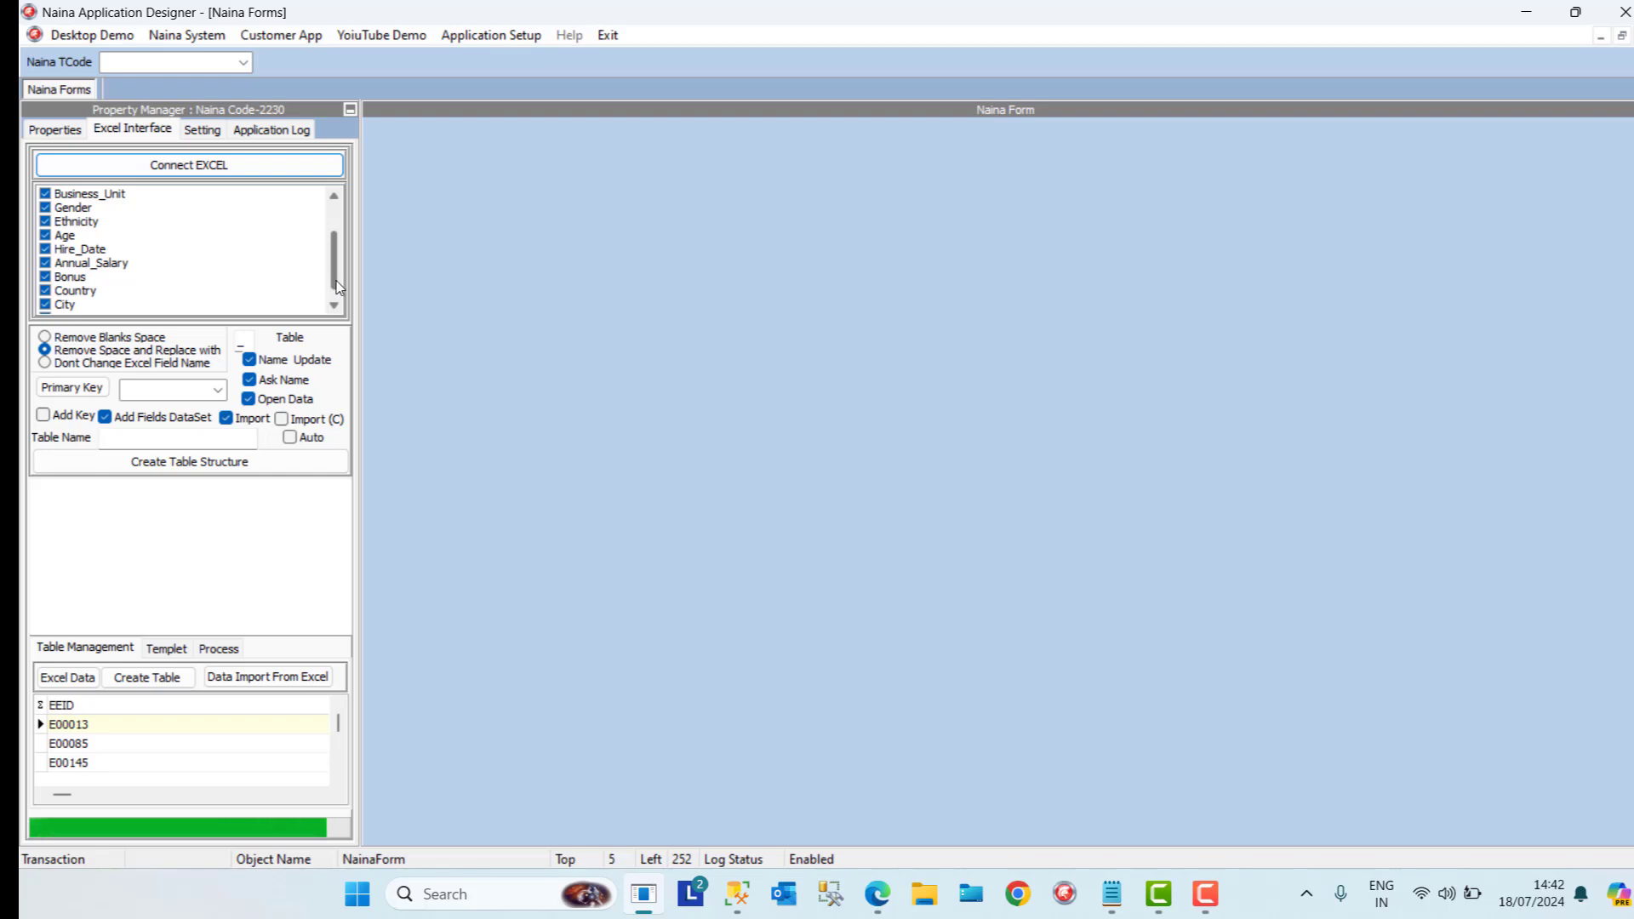
scroll(334, 280, up, 2)
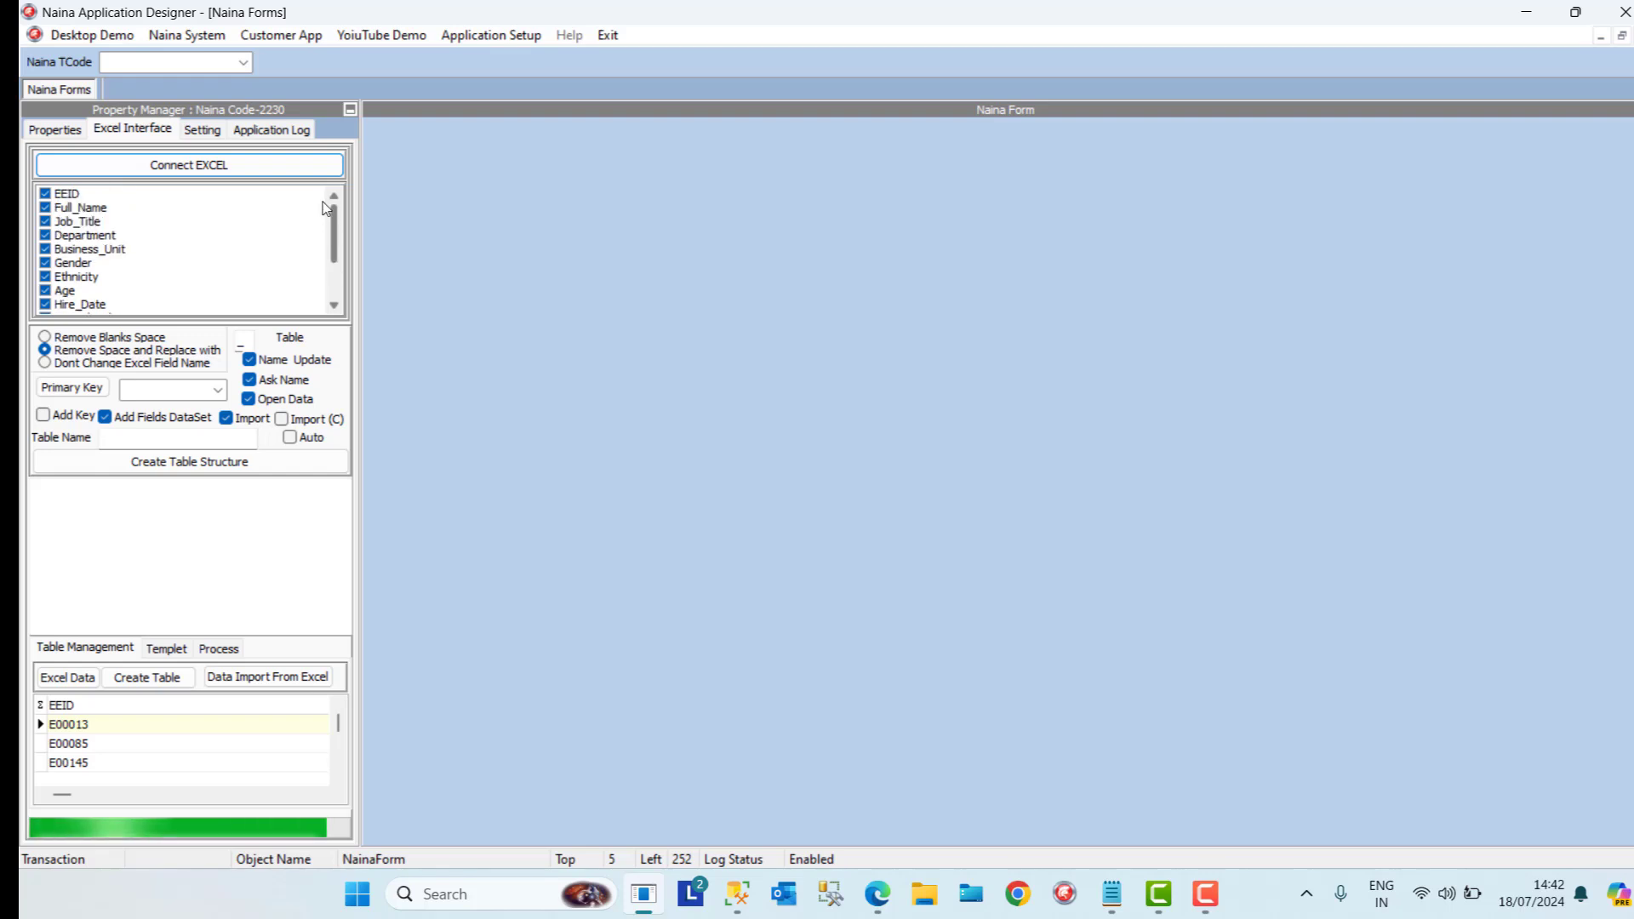
right_click(96, 212)
click(153, 246)
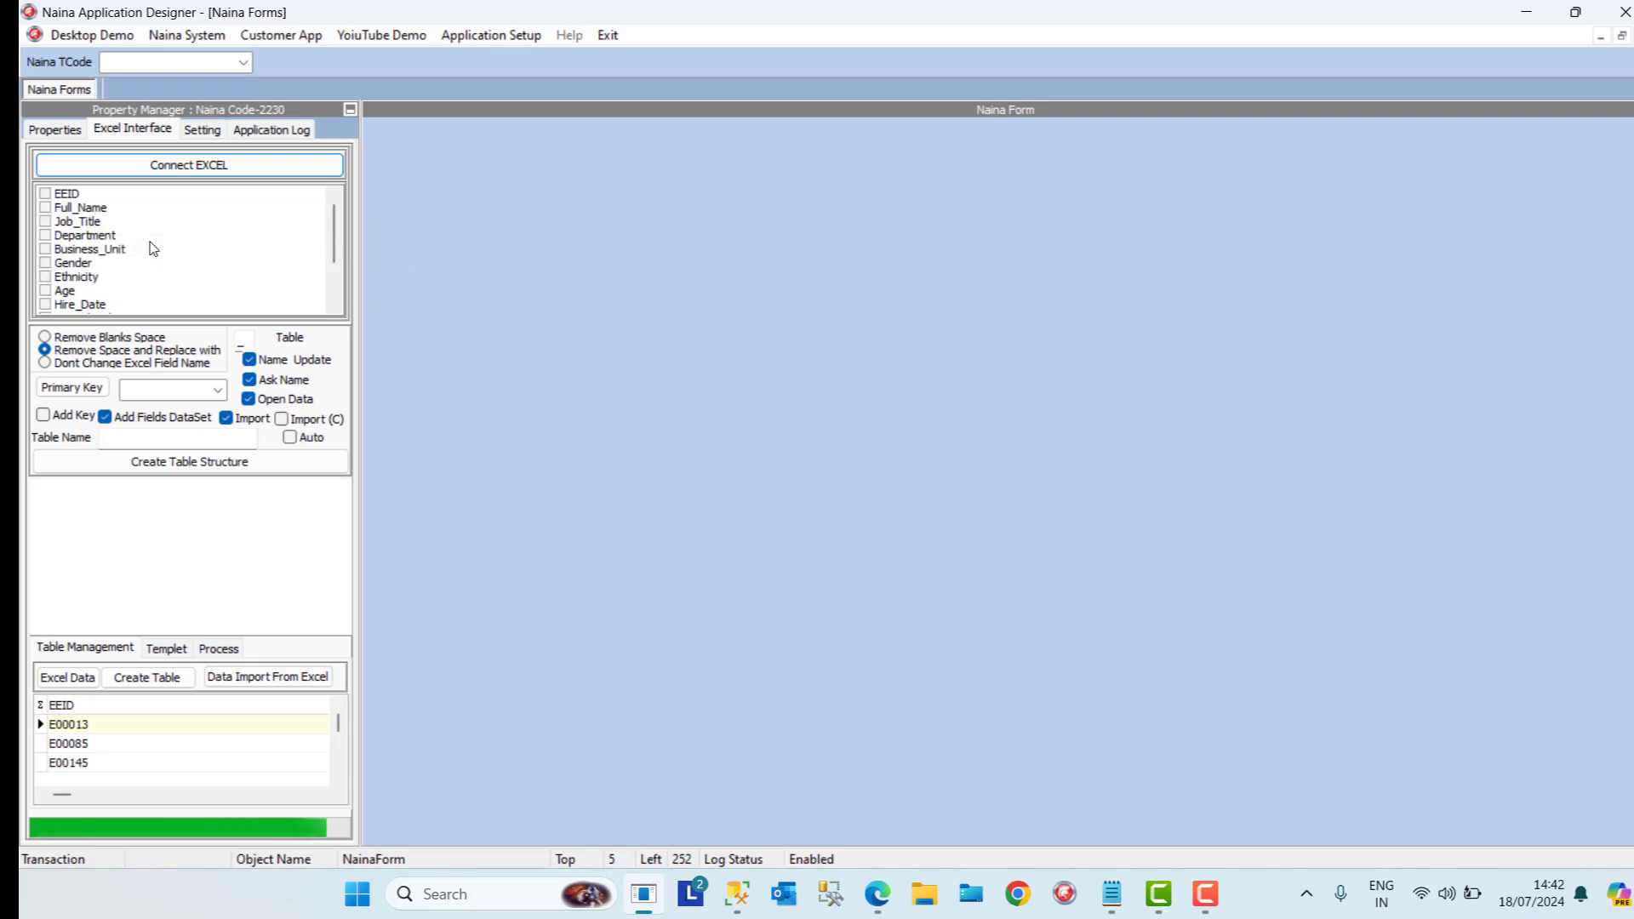
click(46, 195)
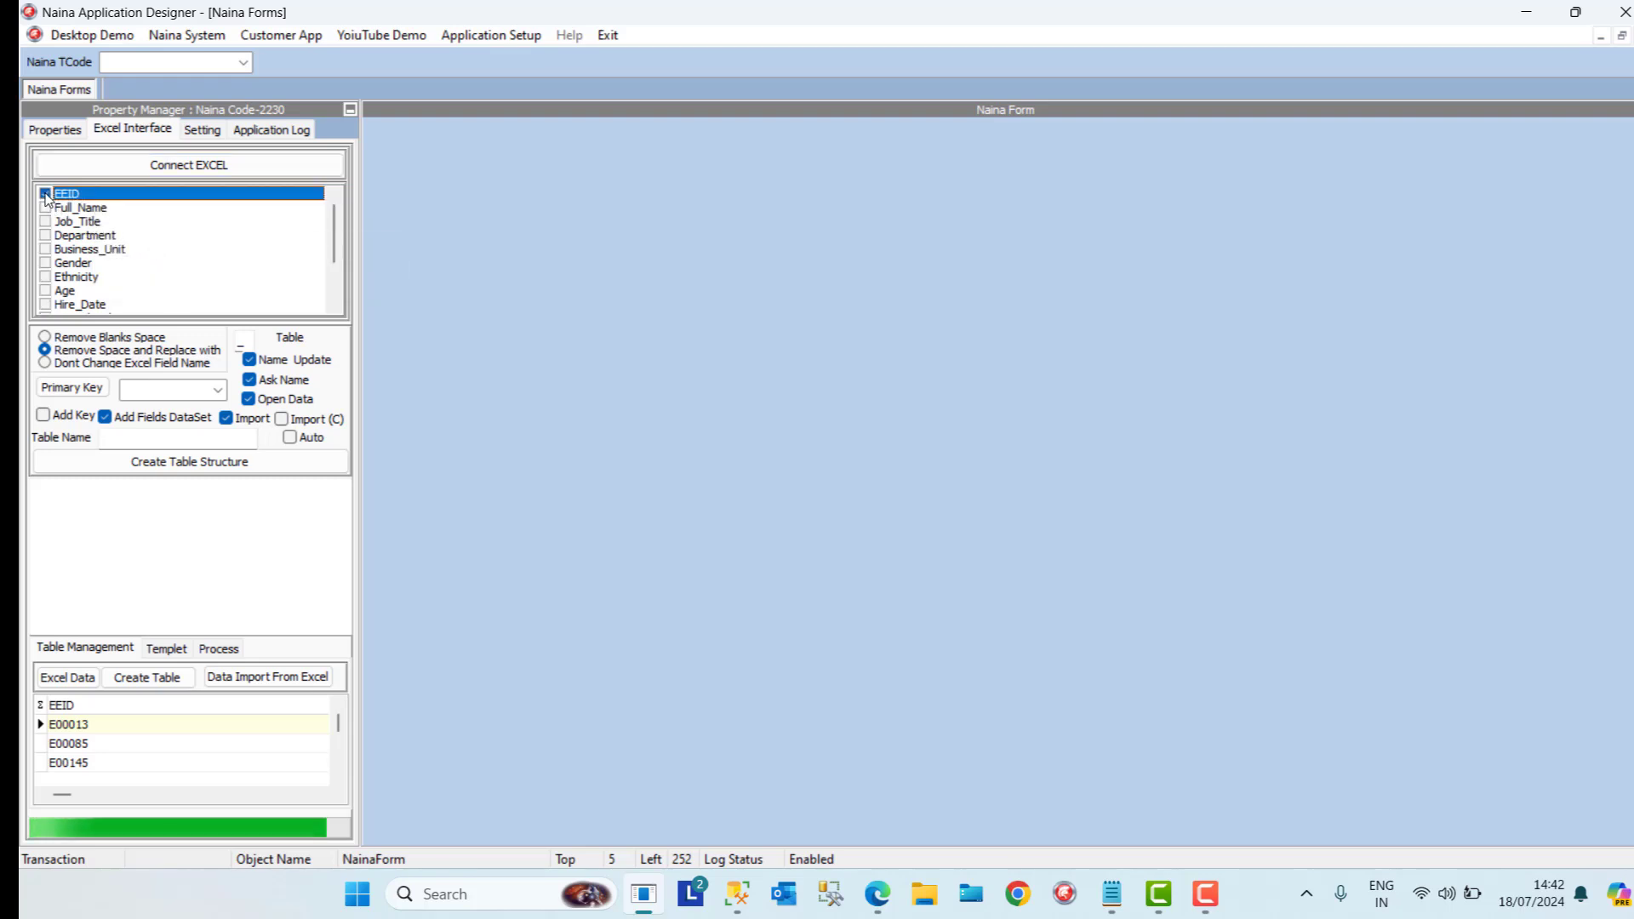
right_click(86, 192)
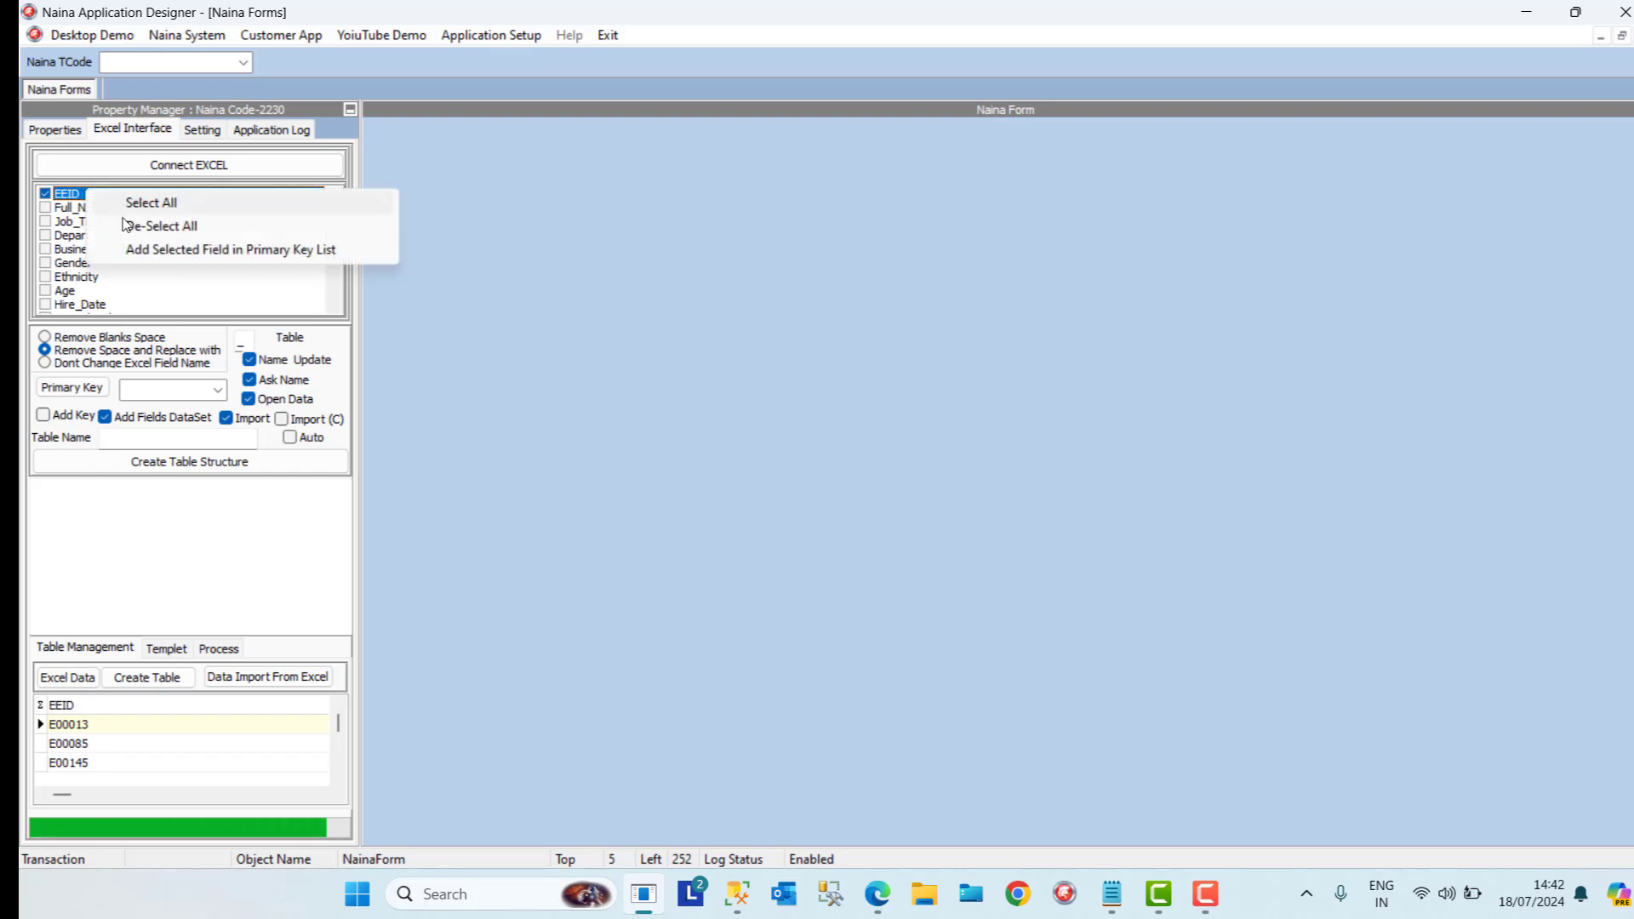
click(157, 252)
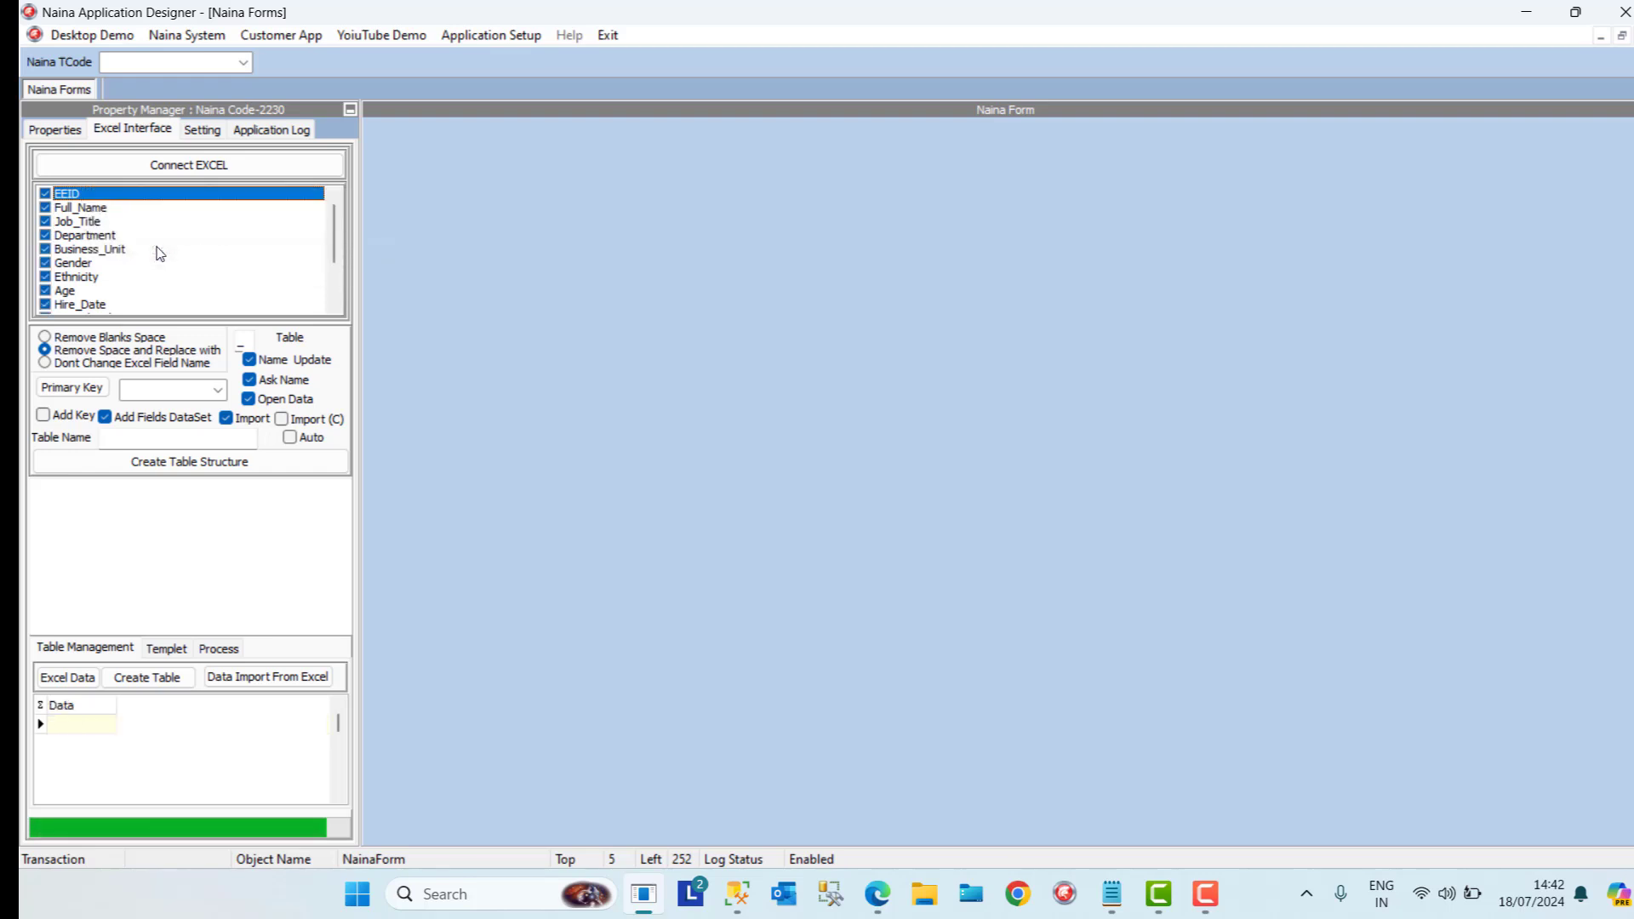
Choose EEID as the primary key for the table
right_click(223, 391)
click(214, 401)
click(218, 391)
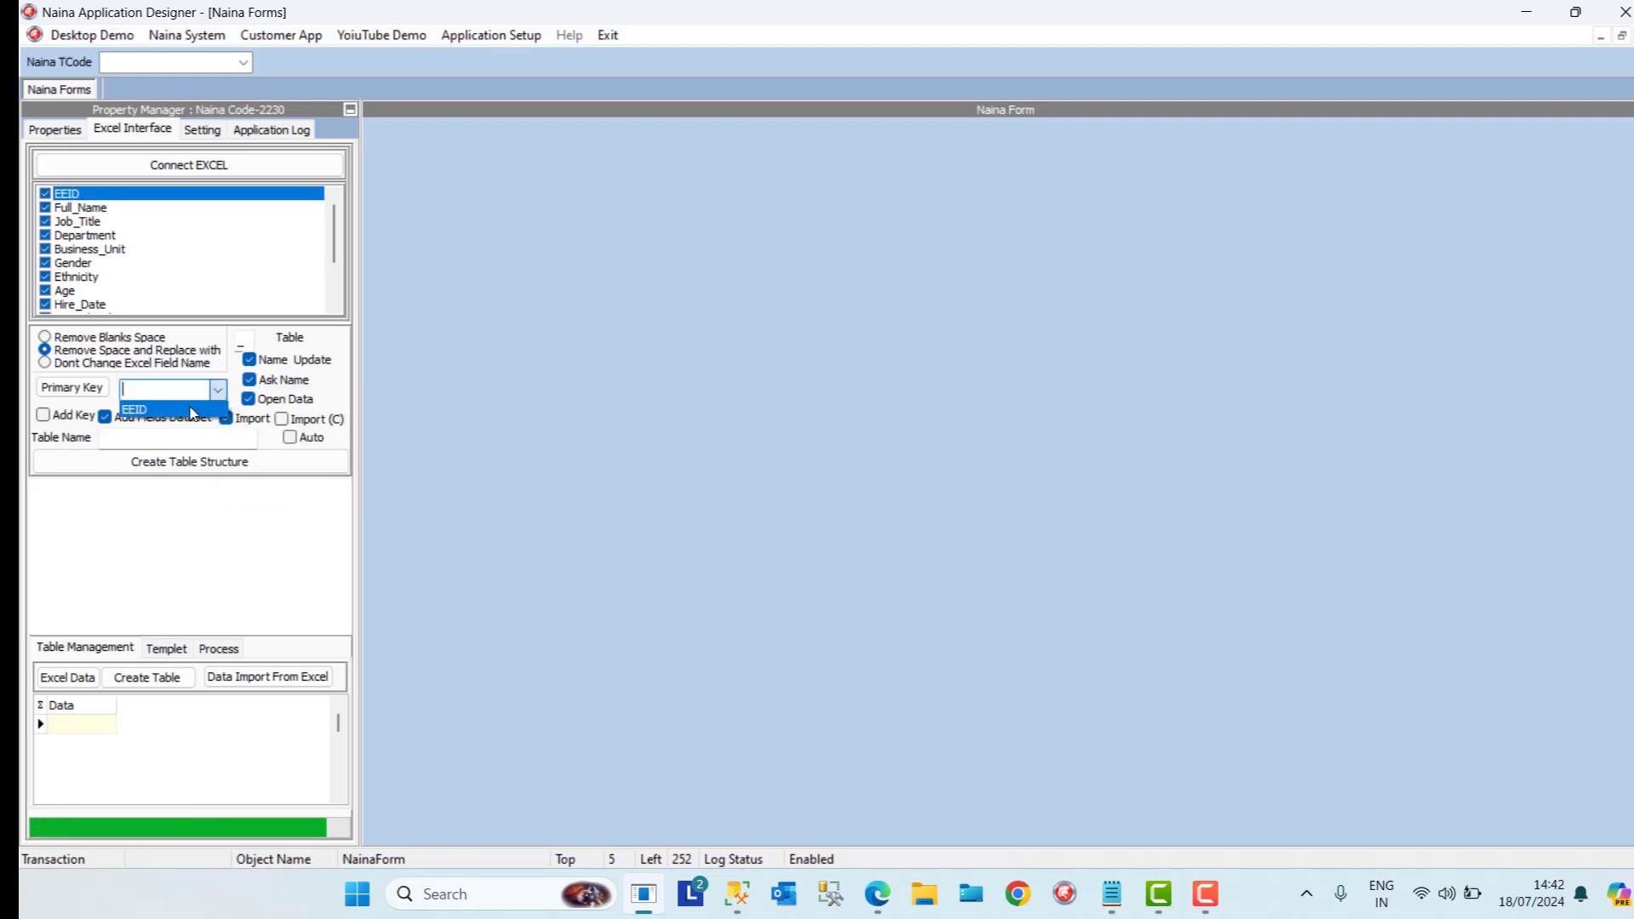
click(191, 410)
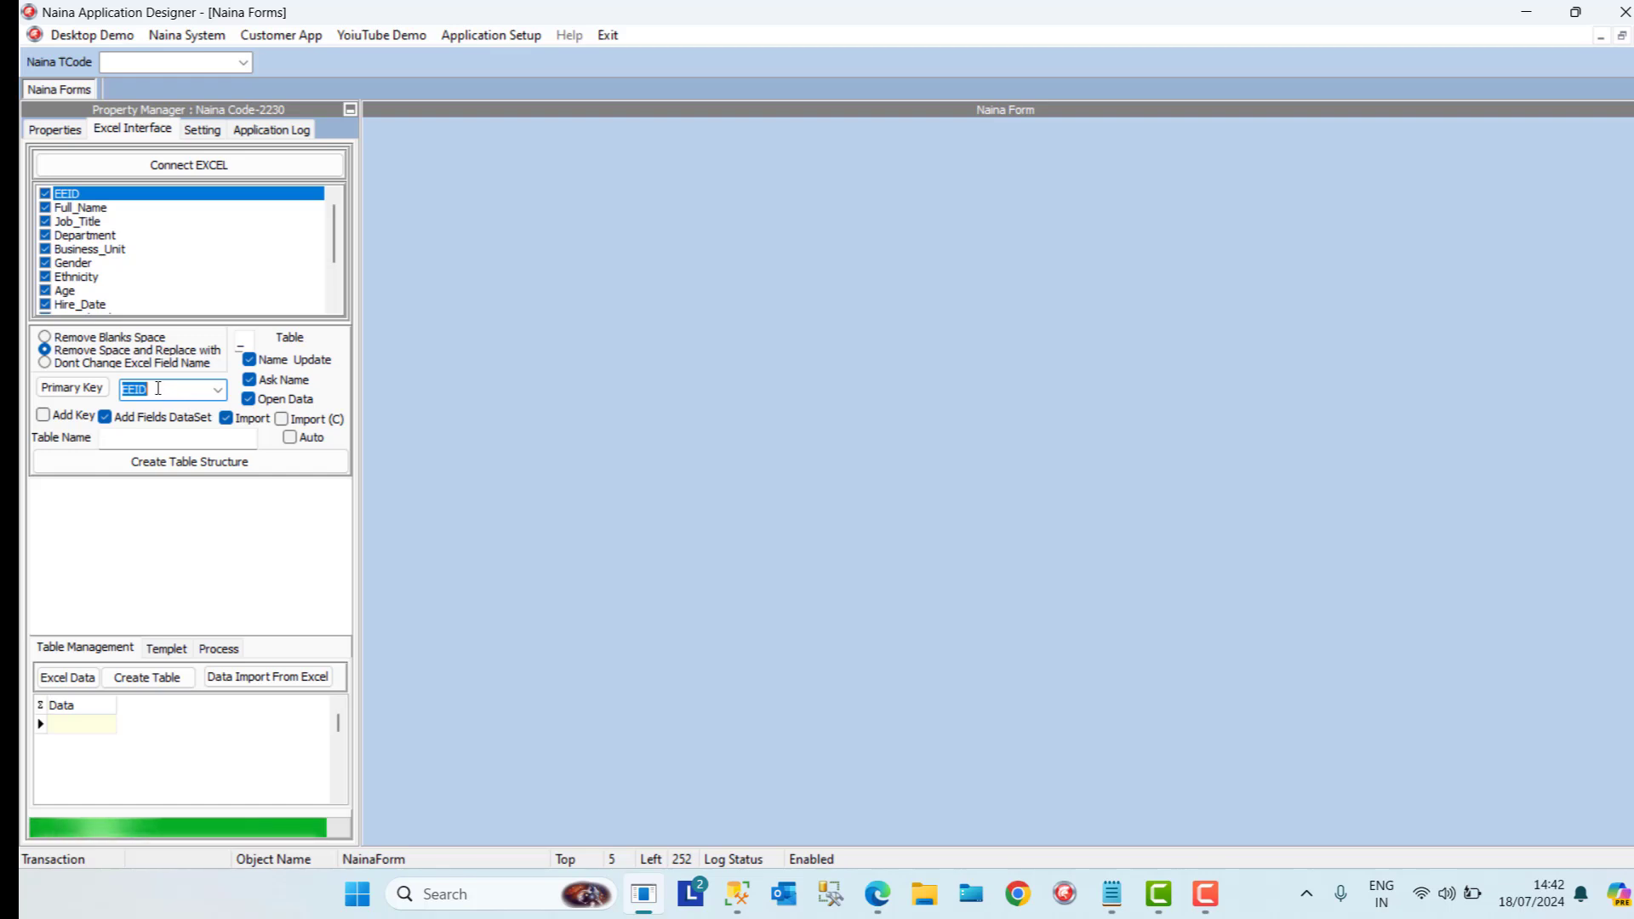
Generate the table structure script with the table name HRMASTER_DEMO
click(207, 468)
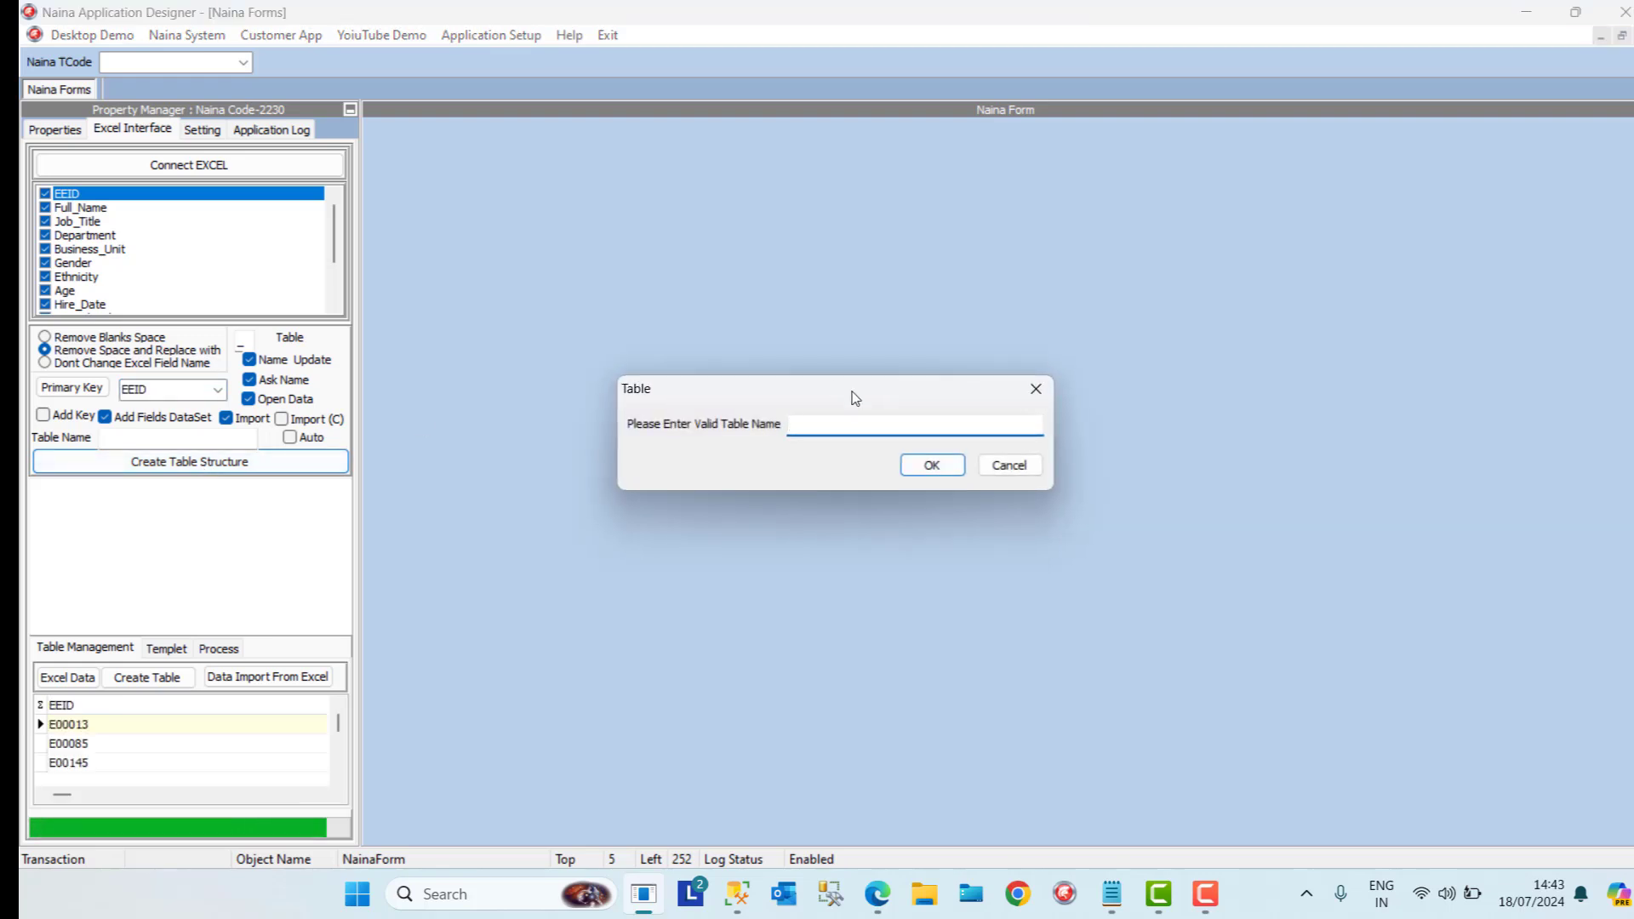
right_click(858, 428)
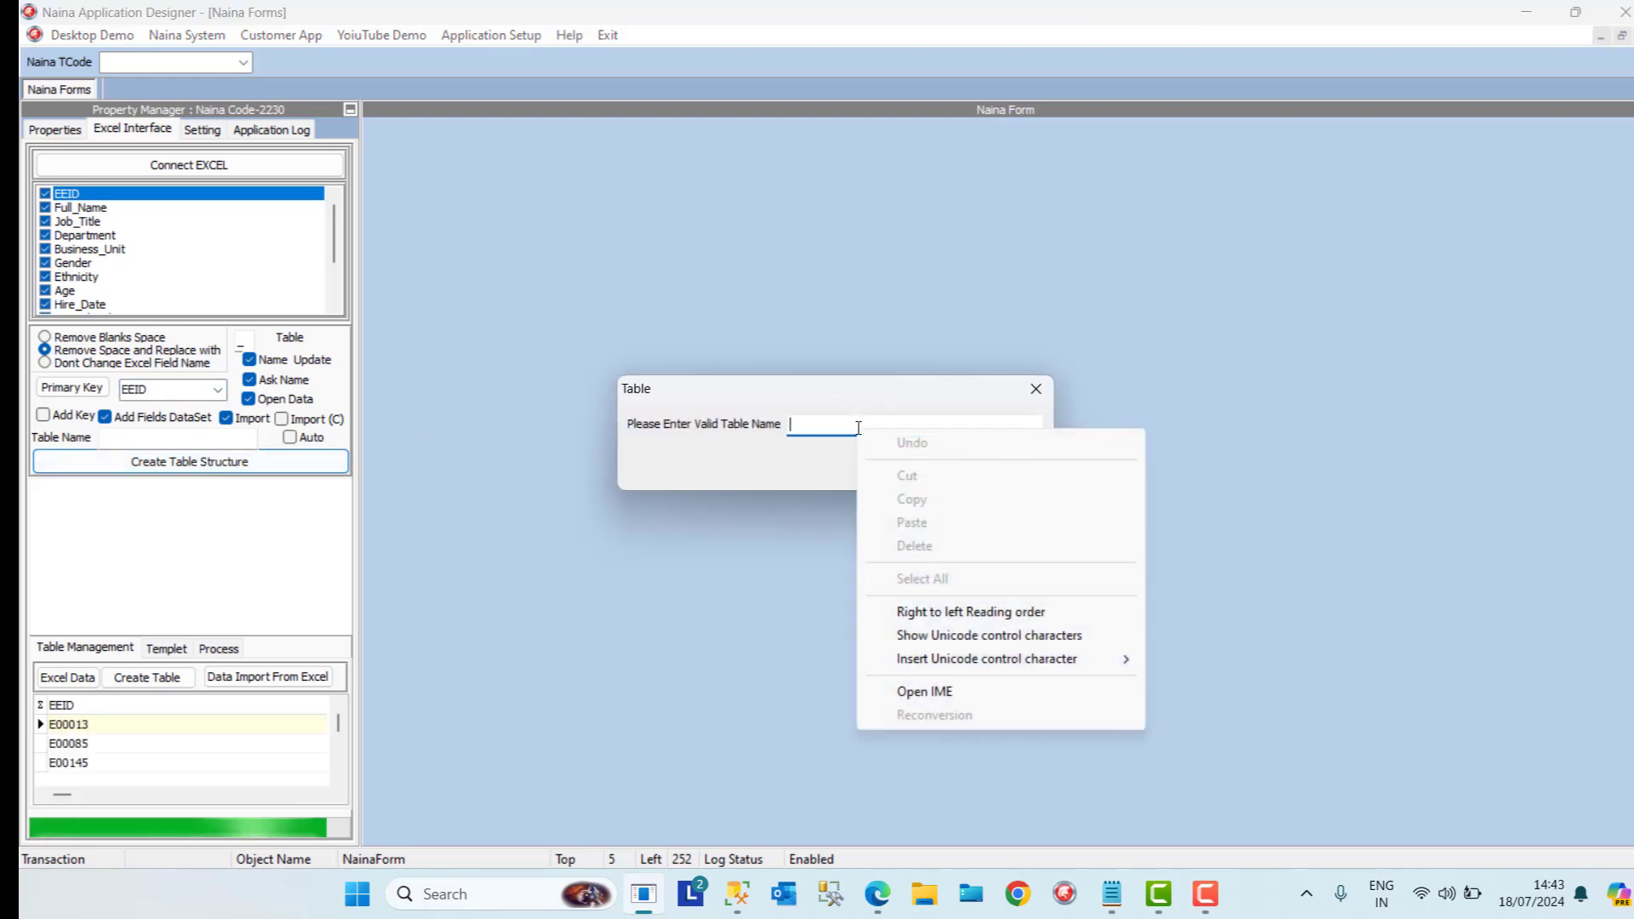
click(835, 428)
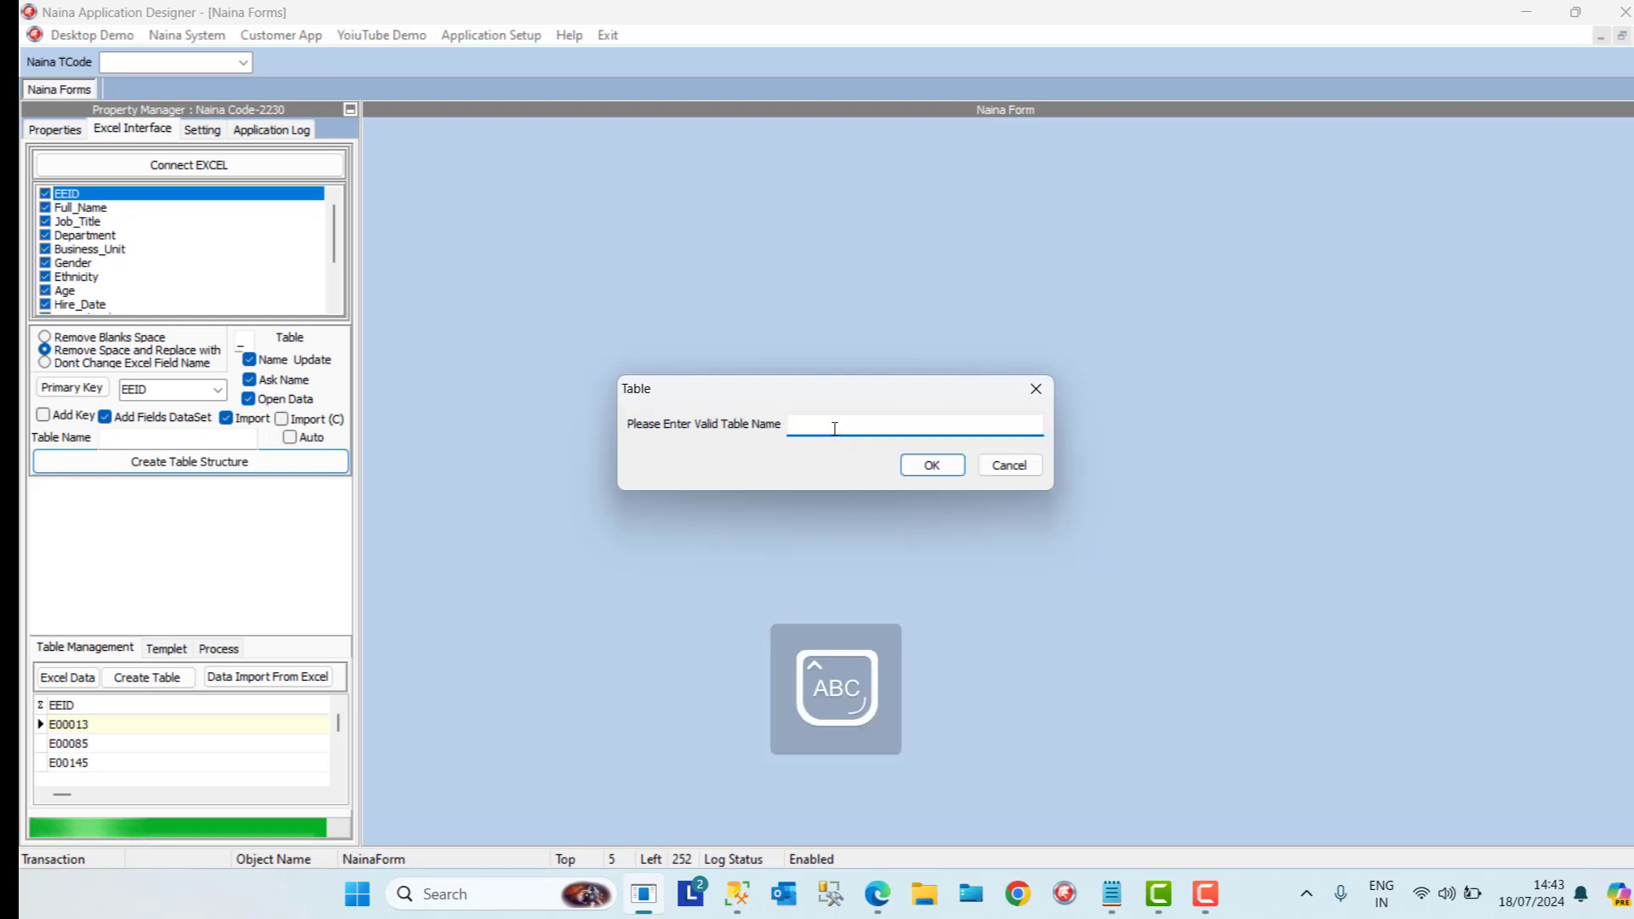
text(HRMAS)
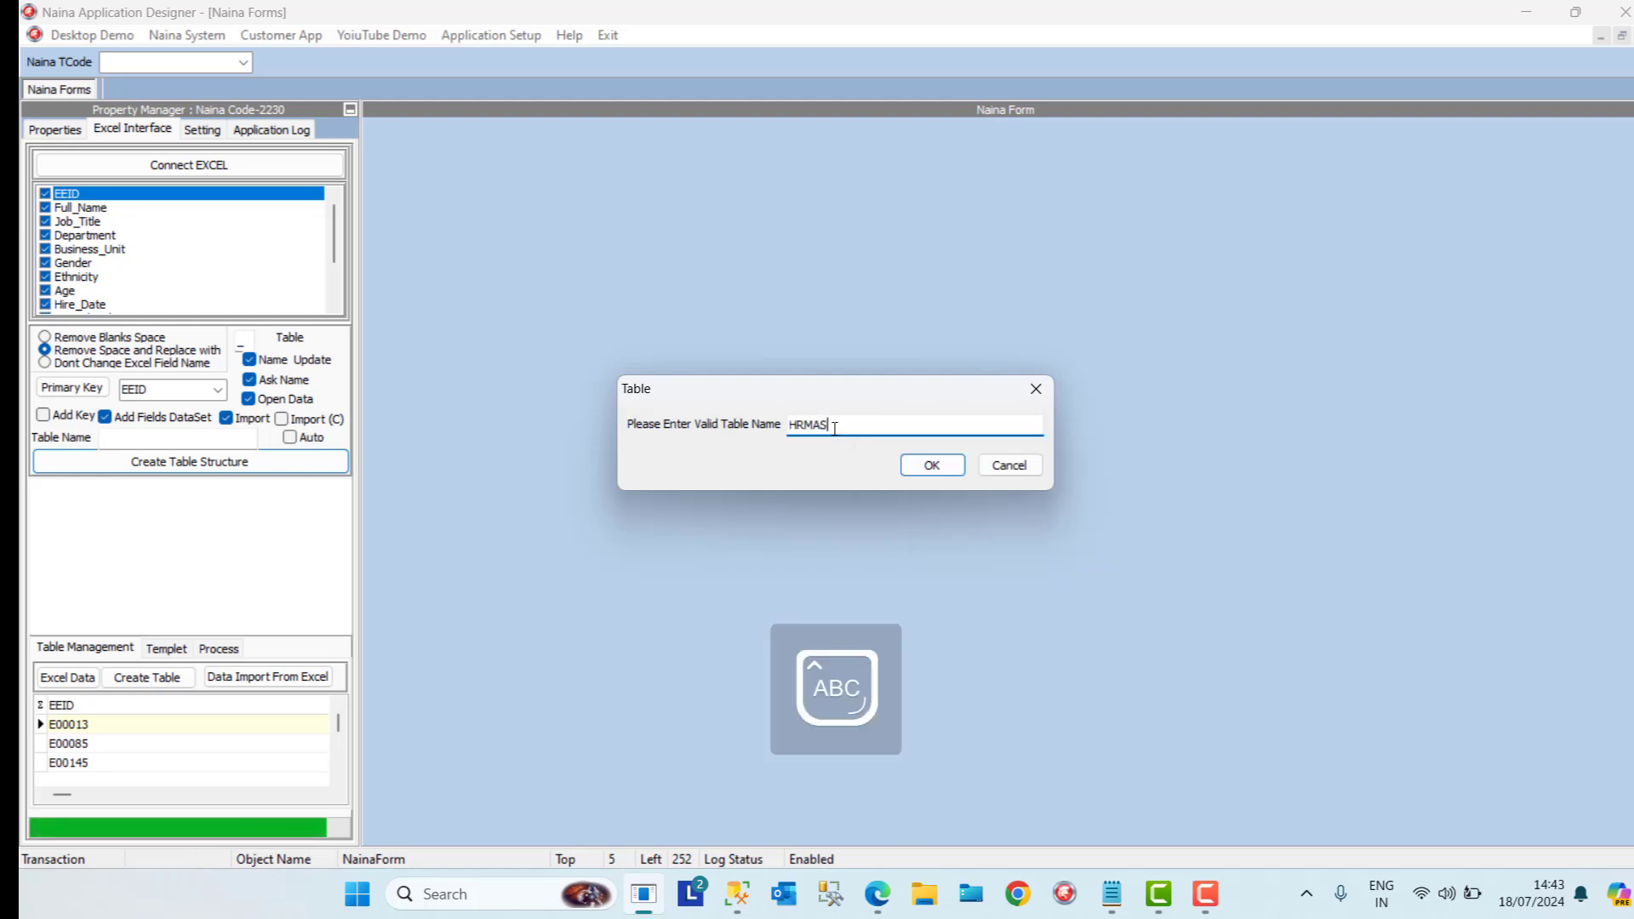
text(TER_DEMO)
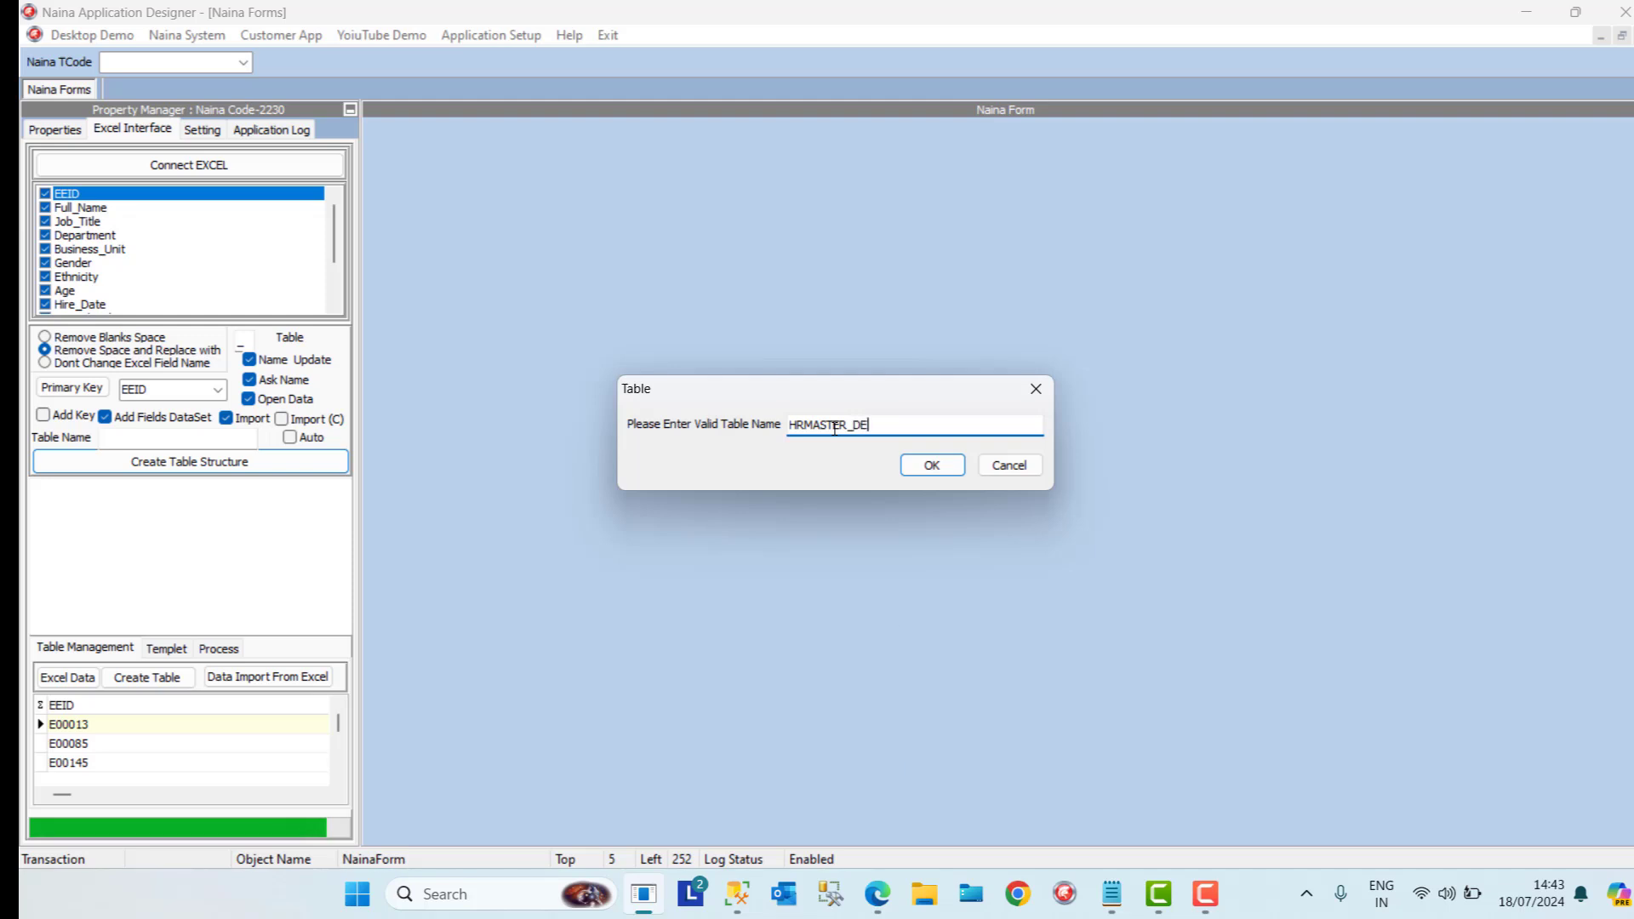
click(927, 465)
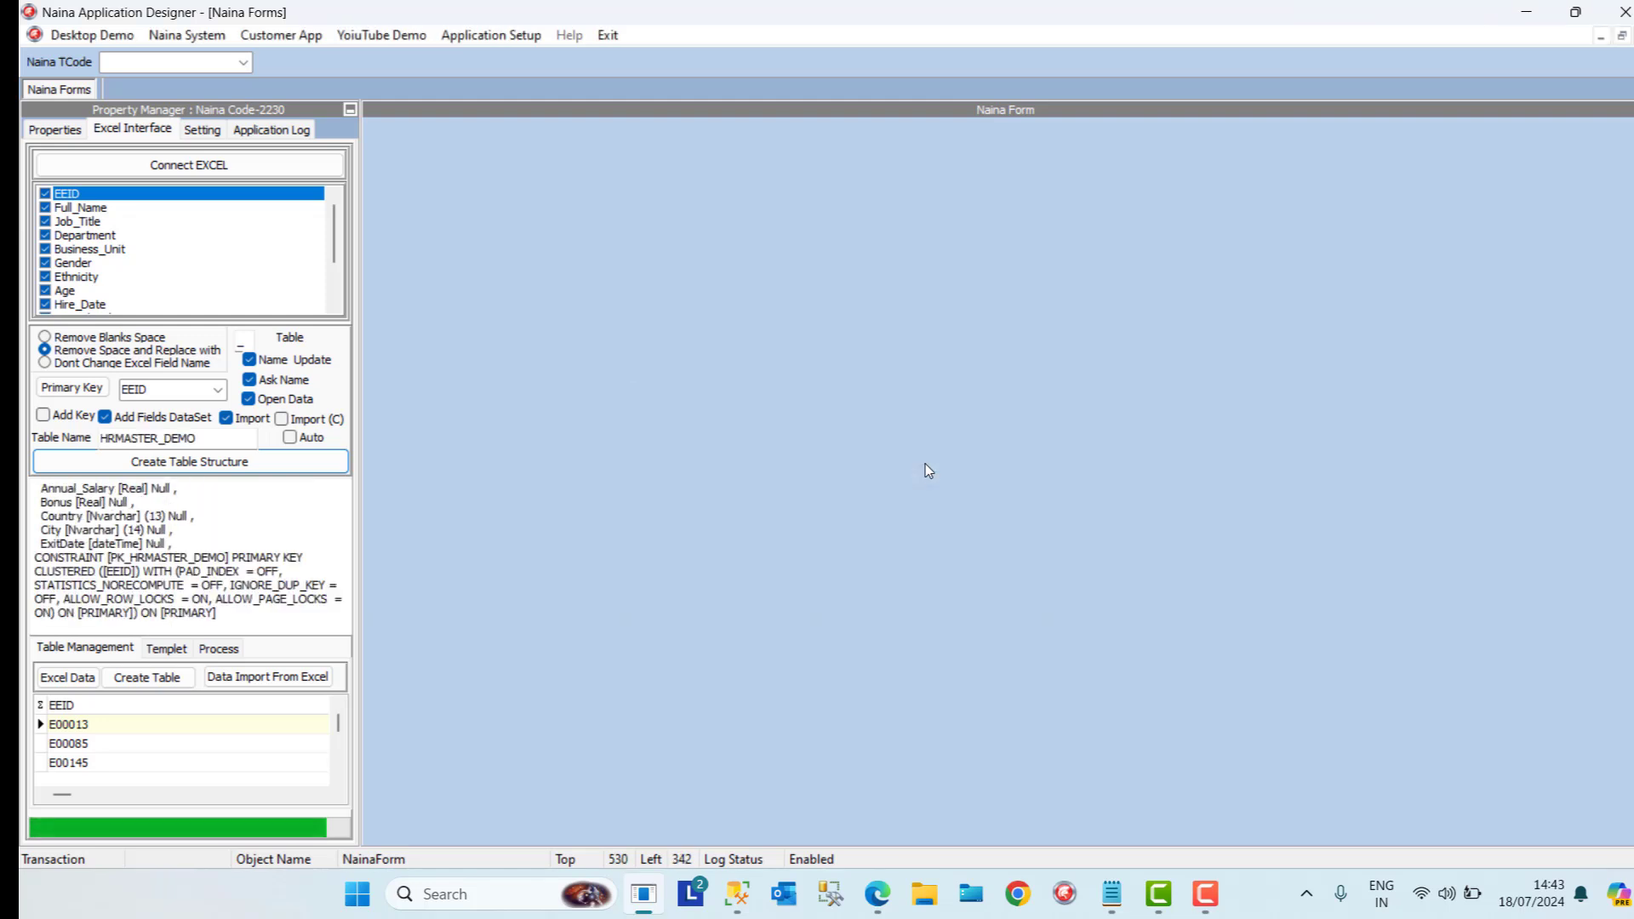
Review the generated script, then create the HRMASTER_DEMO table with its data objects and imported Excel data
click(220, 566)
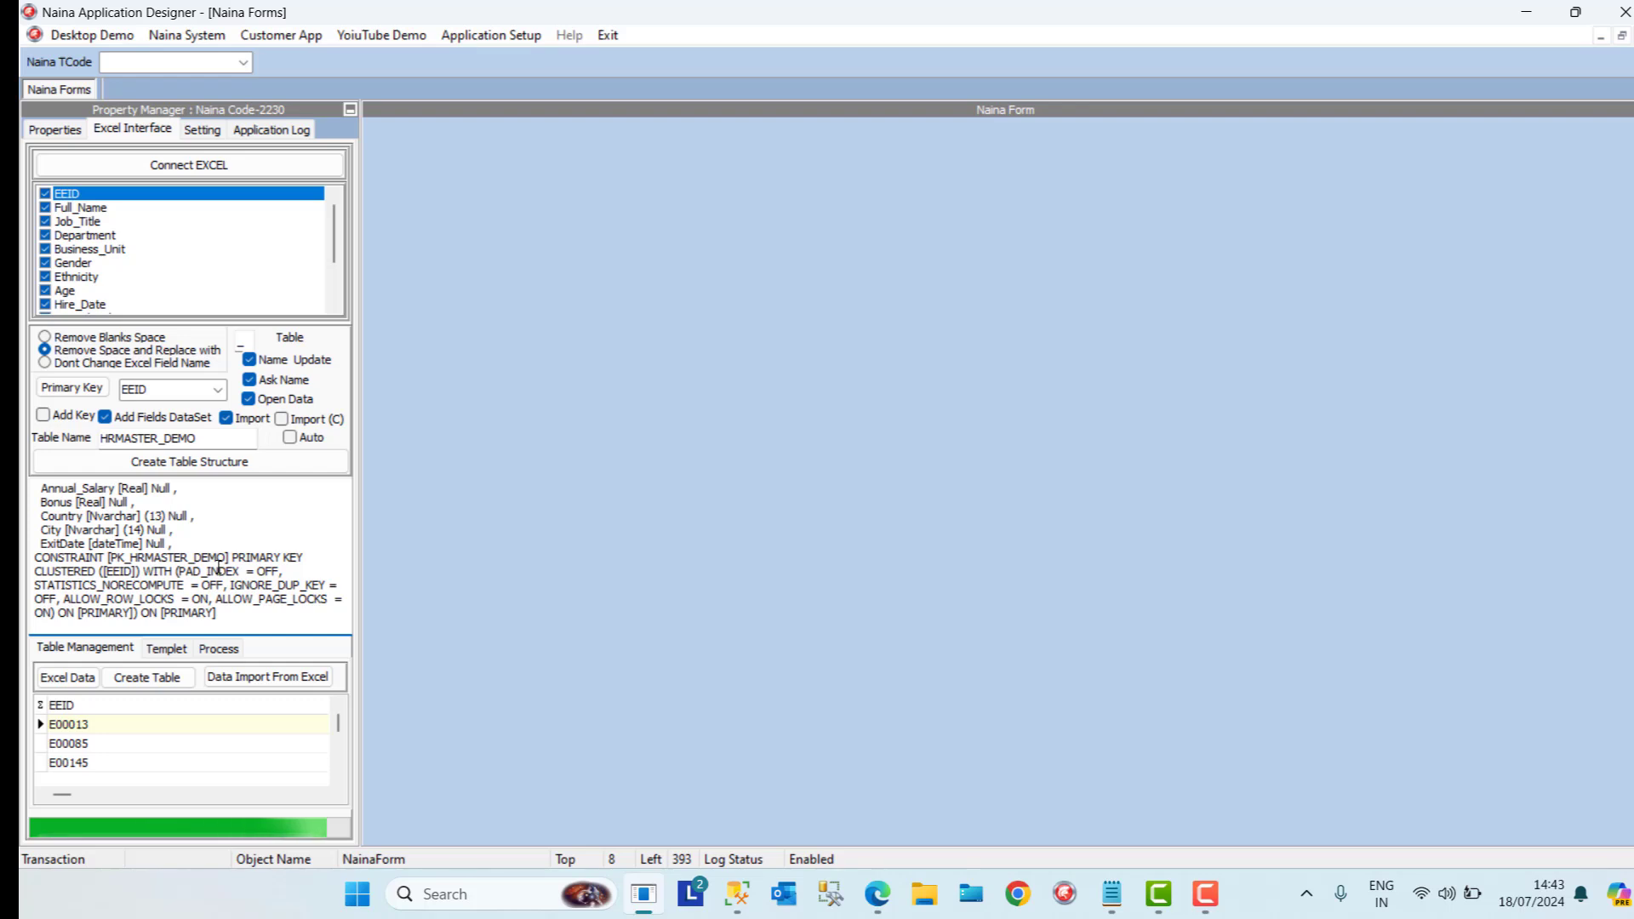
scroll(220, 566, up, 4)
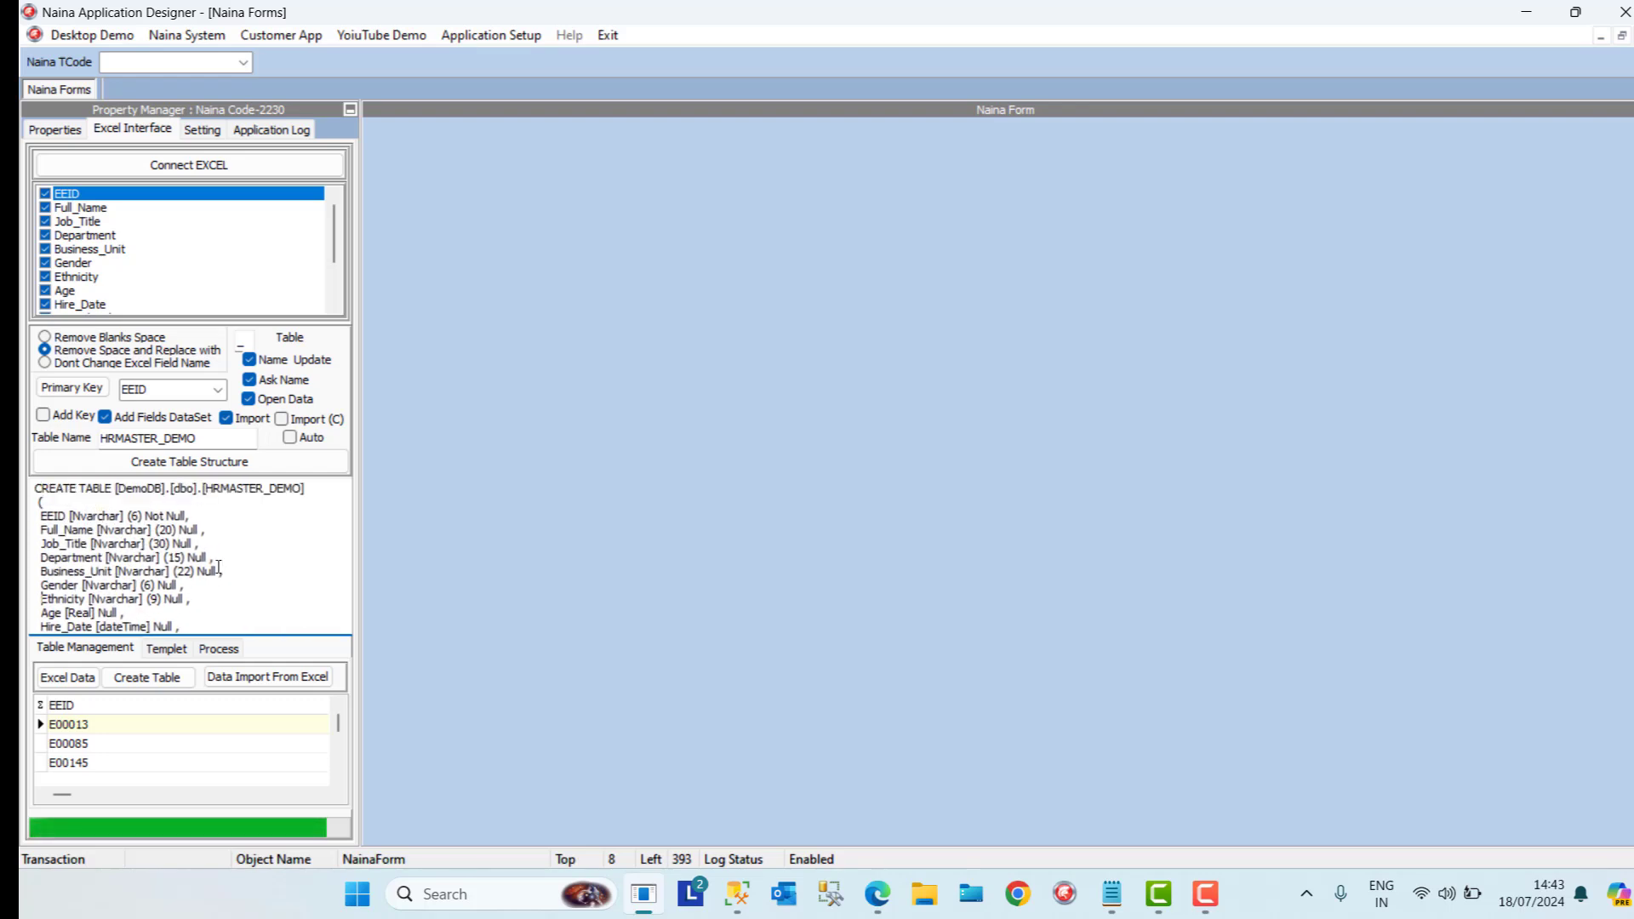
scroll(219, 566, down, 5)
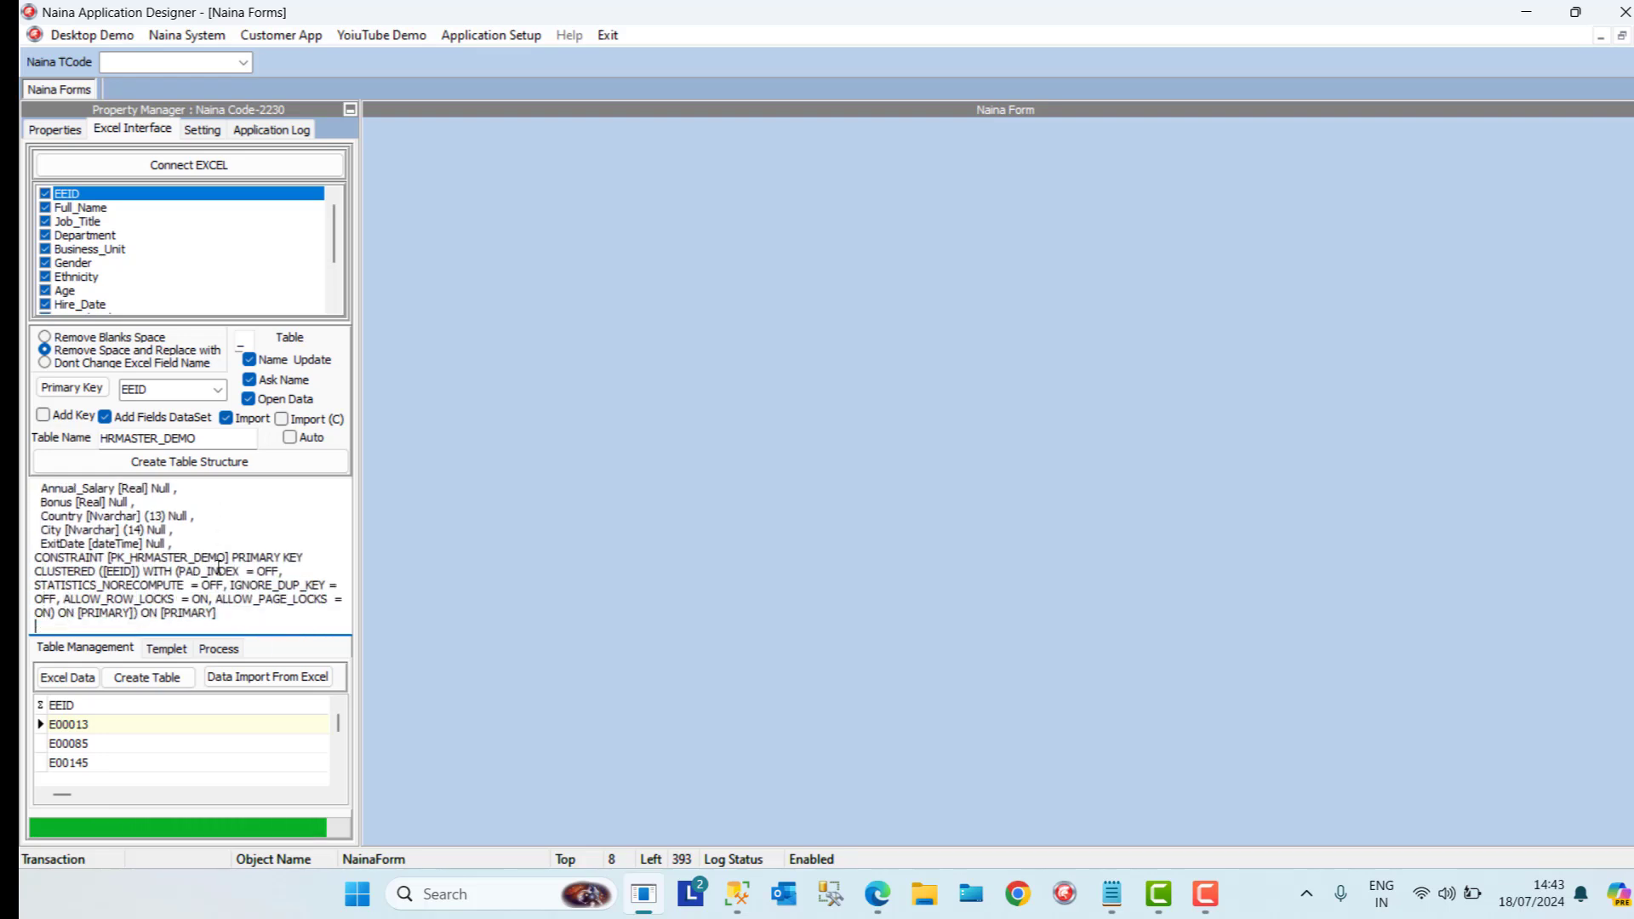
scroll(219, 566, up, 5)
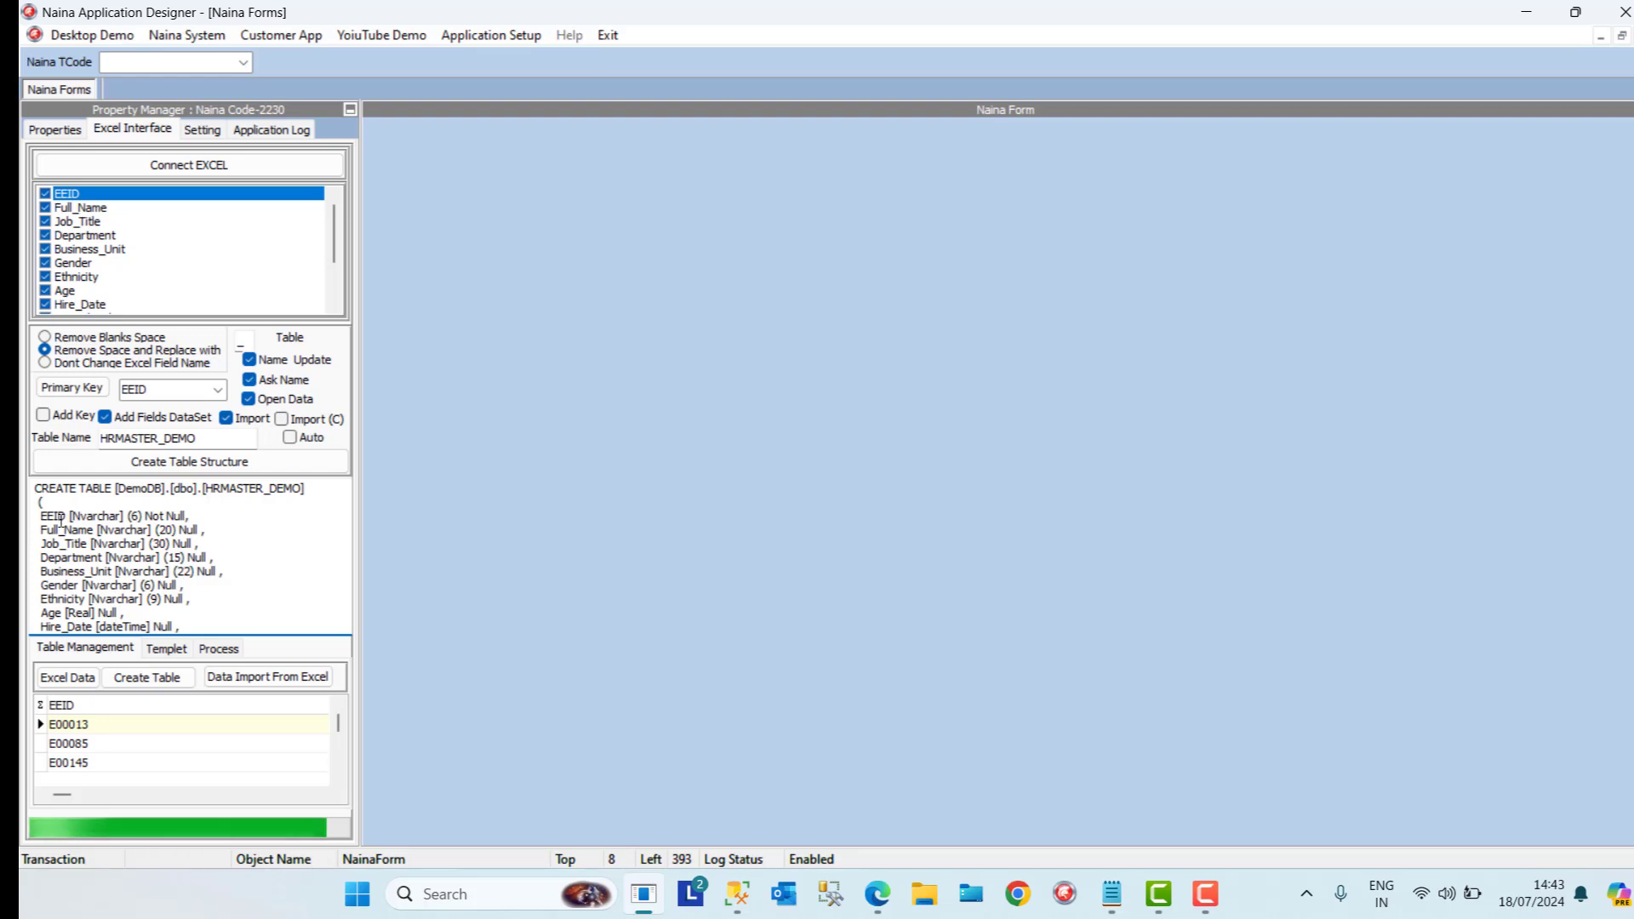
scroll(60, 521, down, 5)
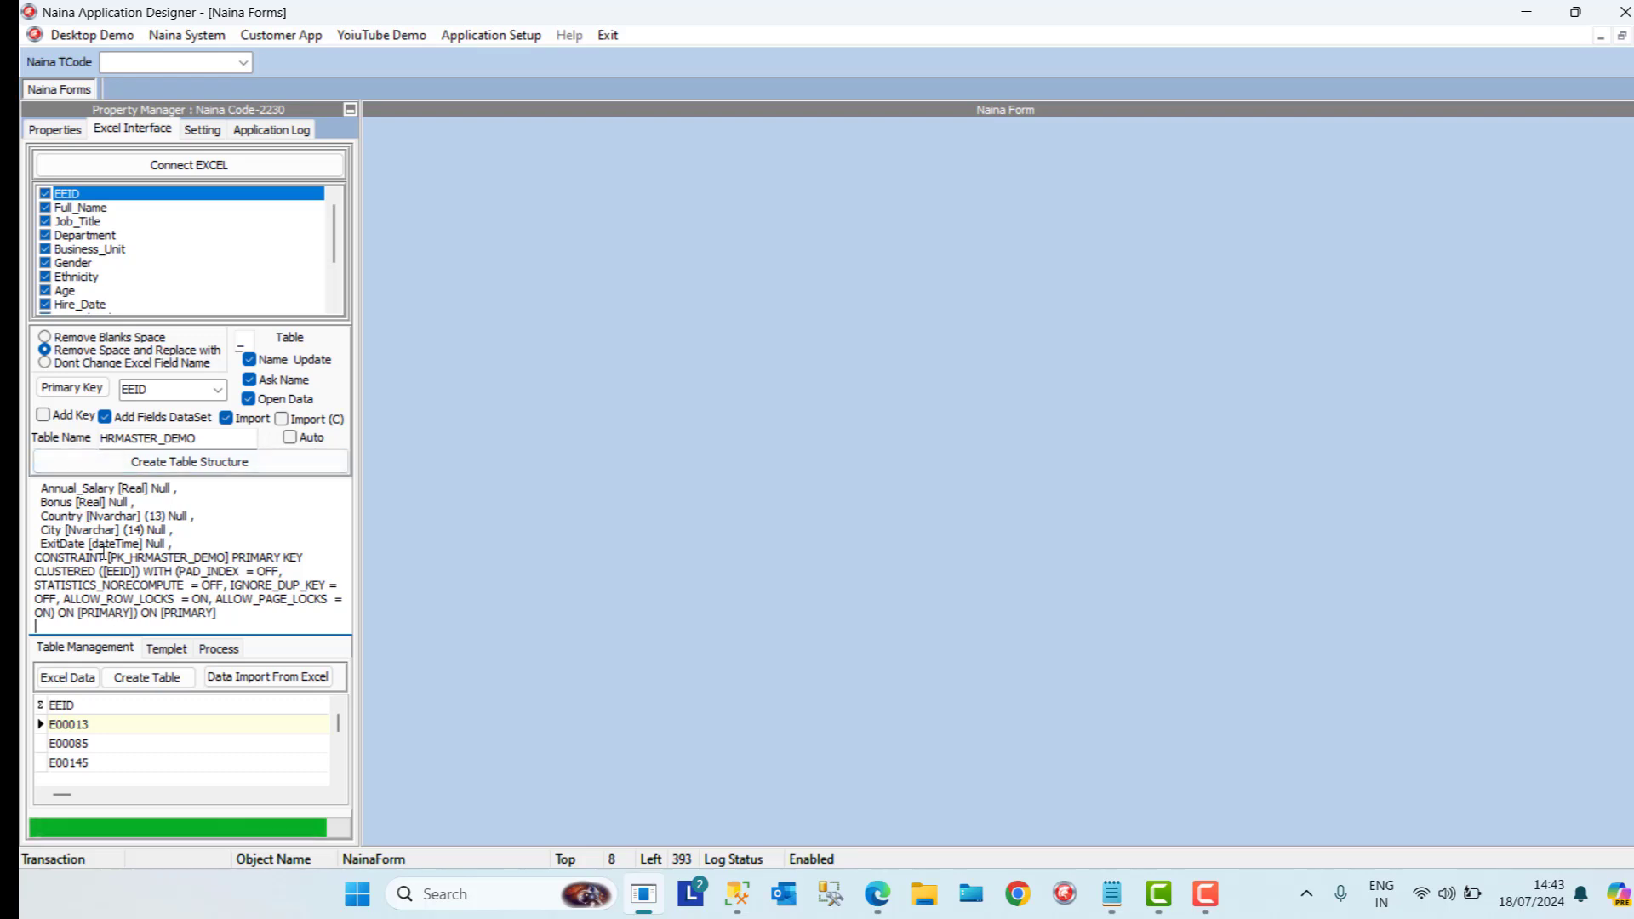
click(147, 678)
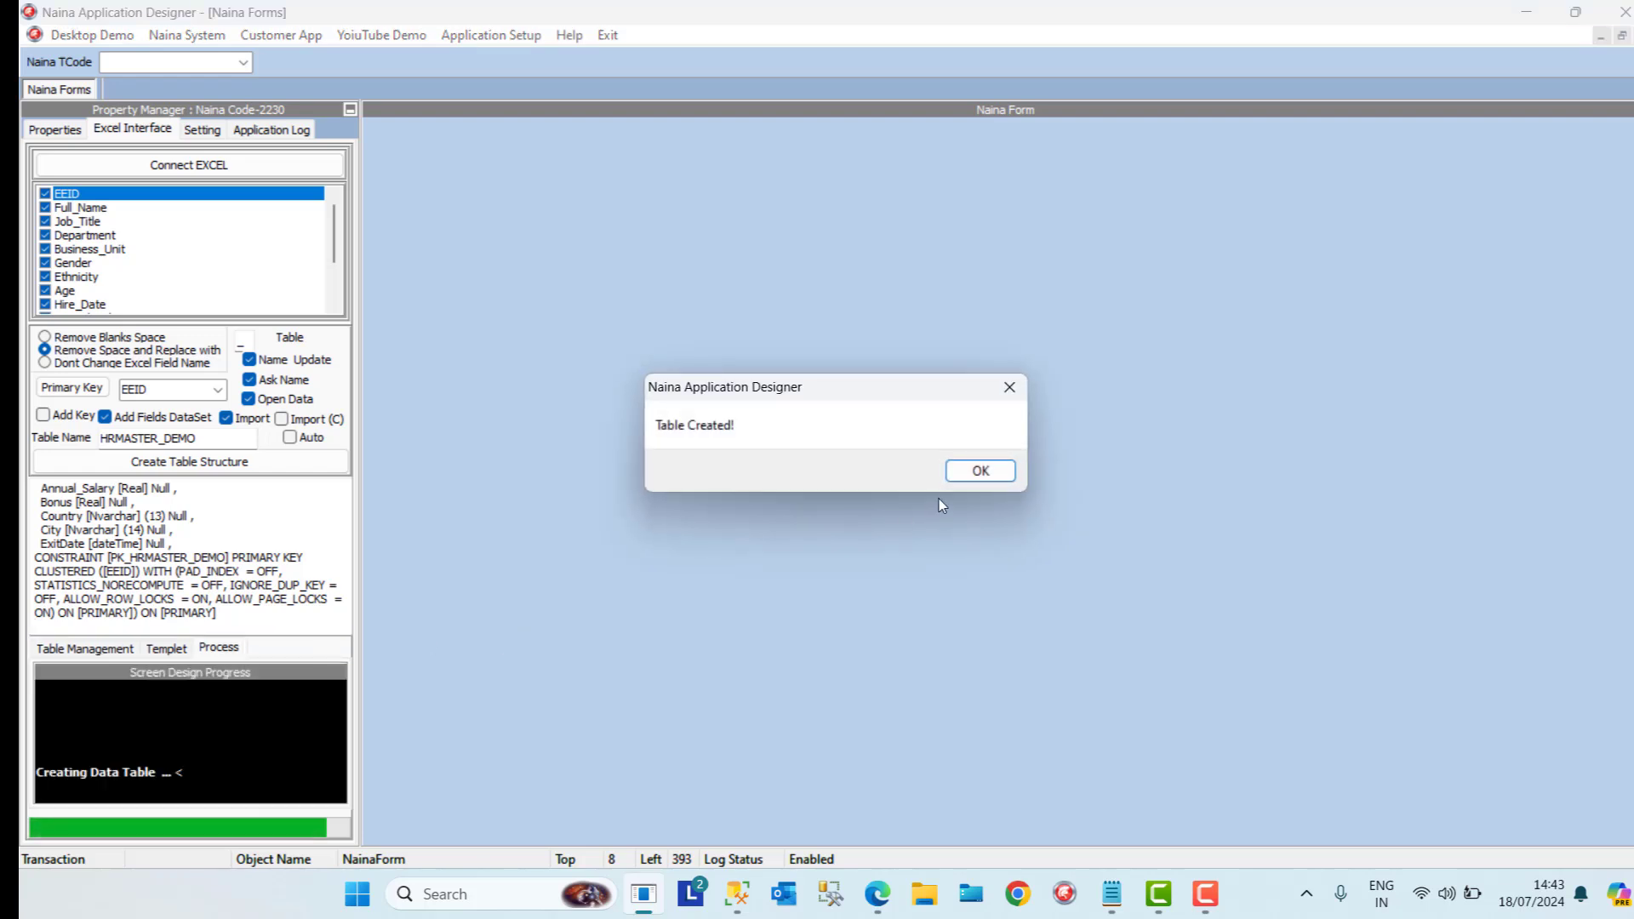
click(977, 471)
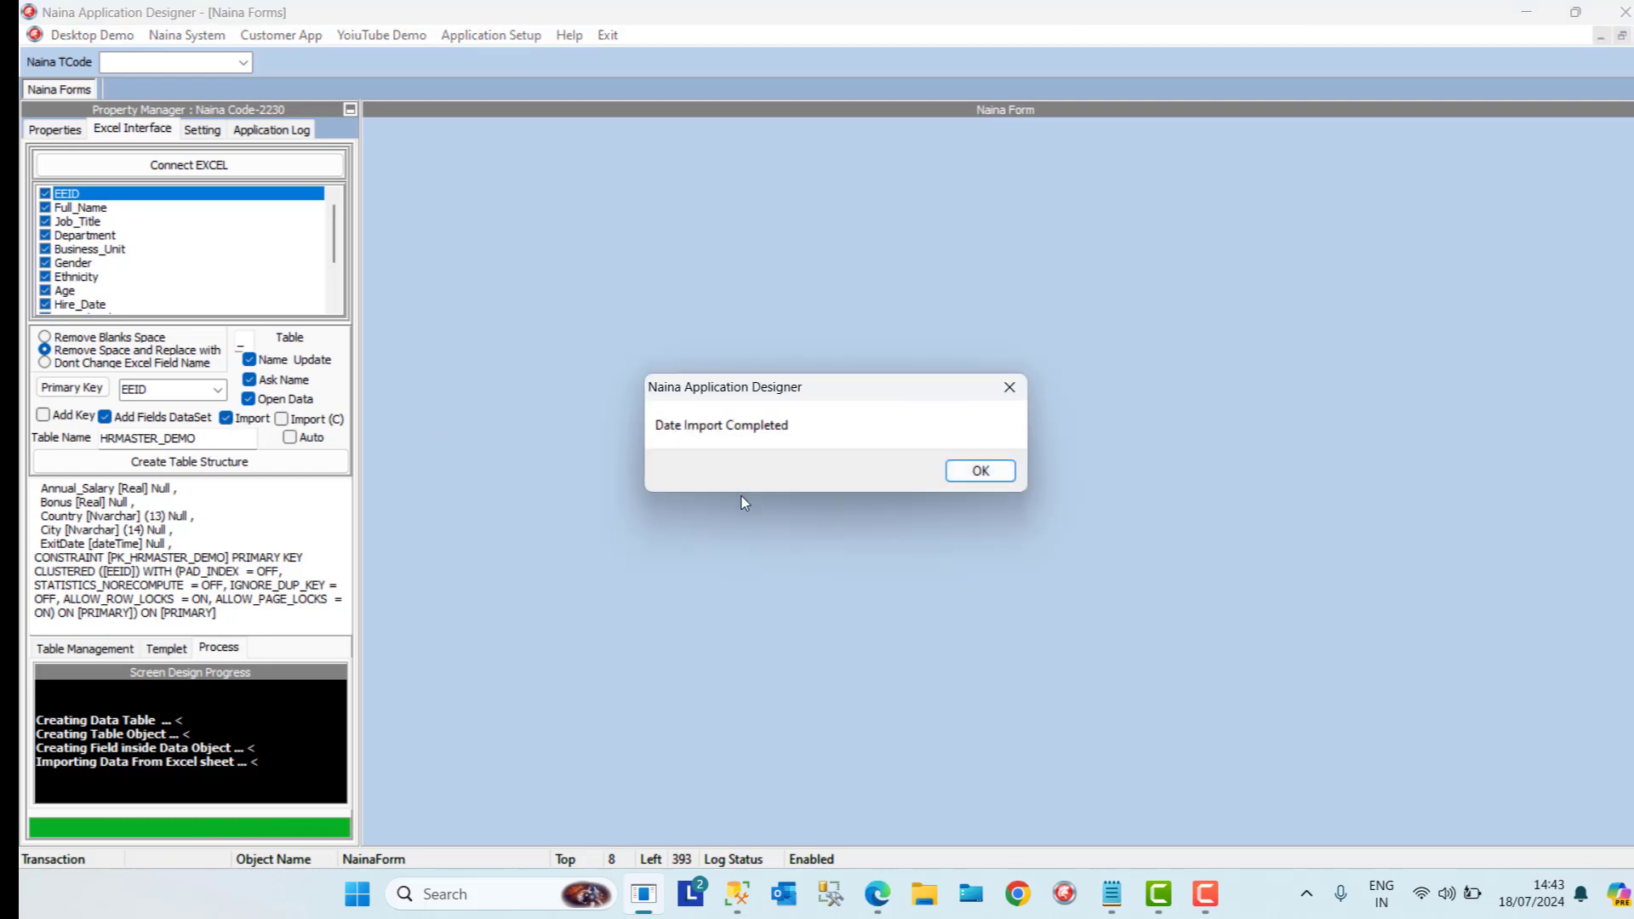
click(989, 474)
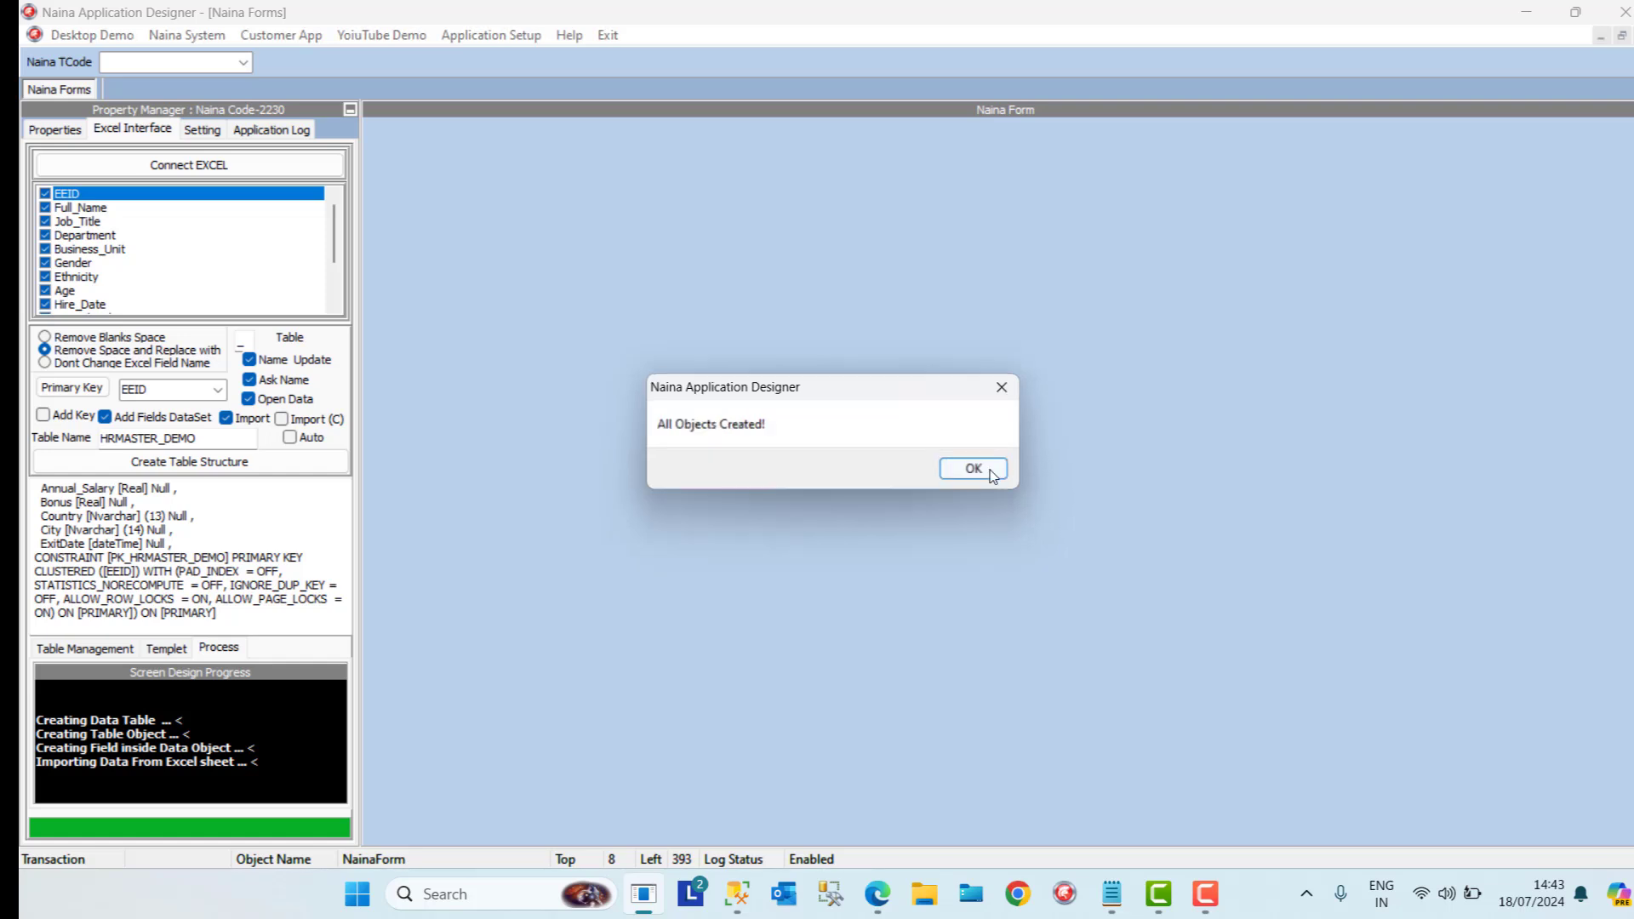
click(989, 472)
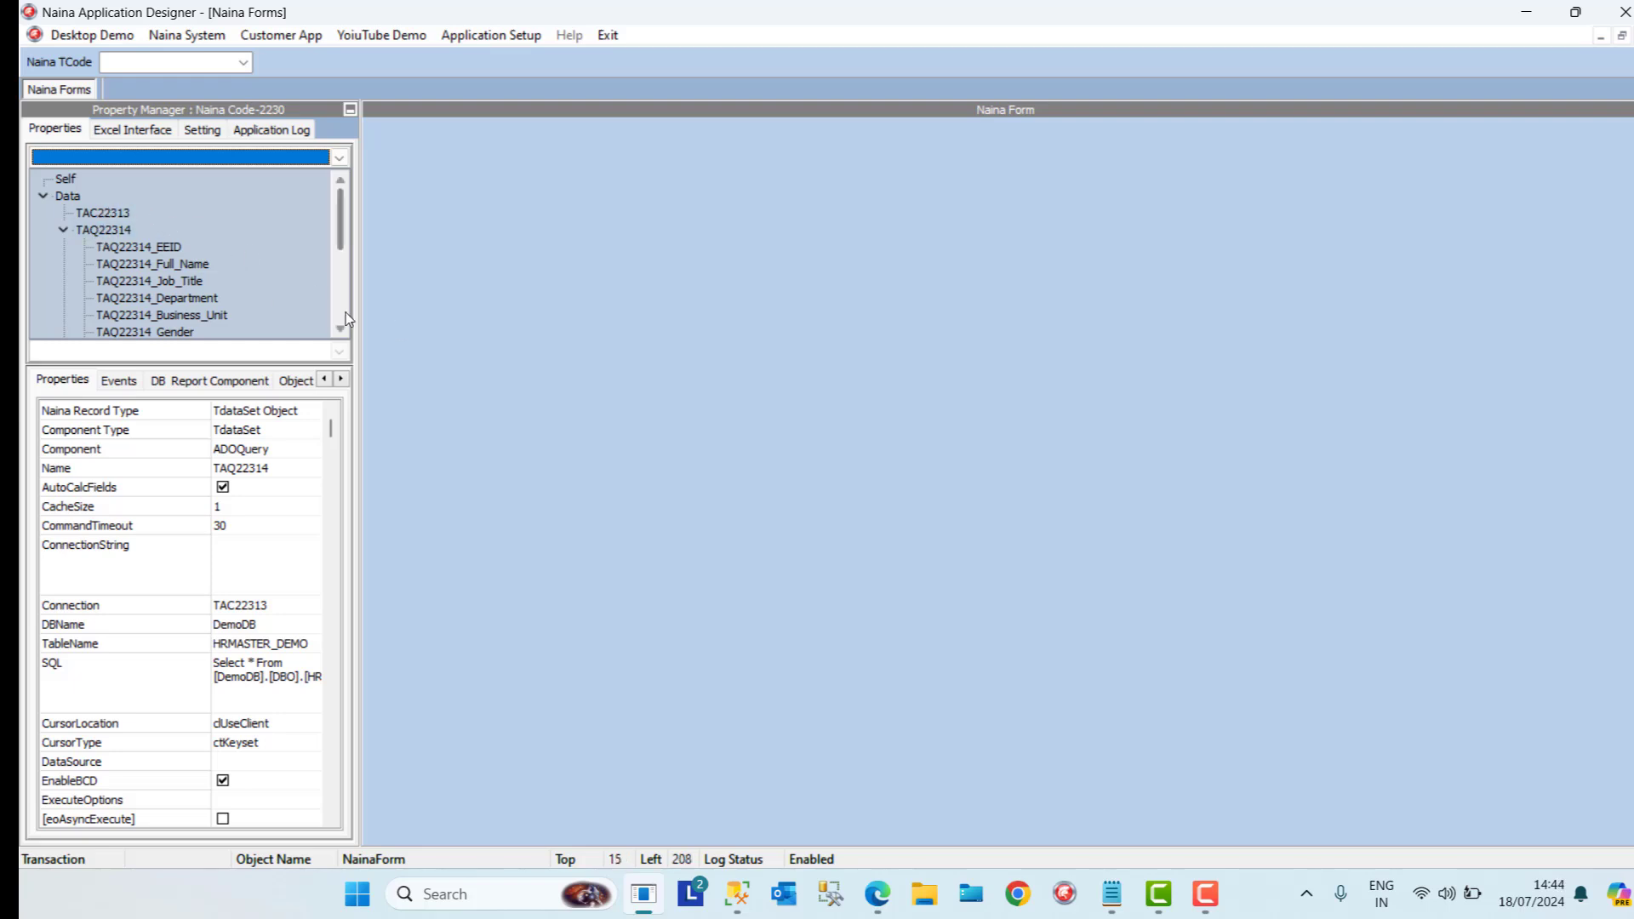
Switch to SQL Server Management Studio and refresh the tables of the DBNainaSystem_DESKTOP database
click(737, 893)
mouse_move(24, 170)
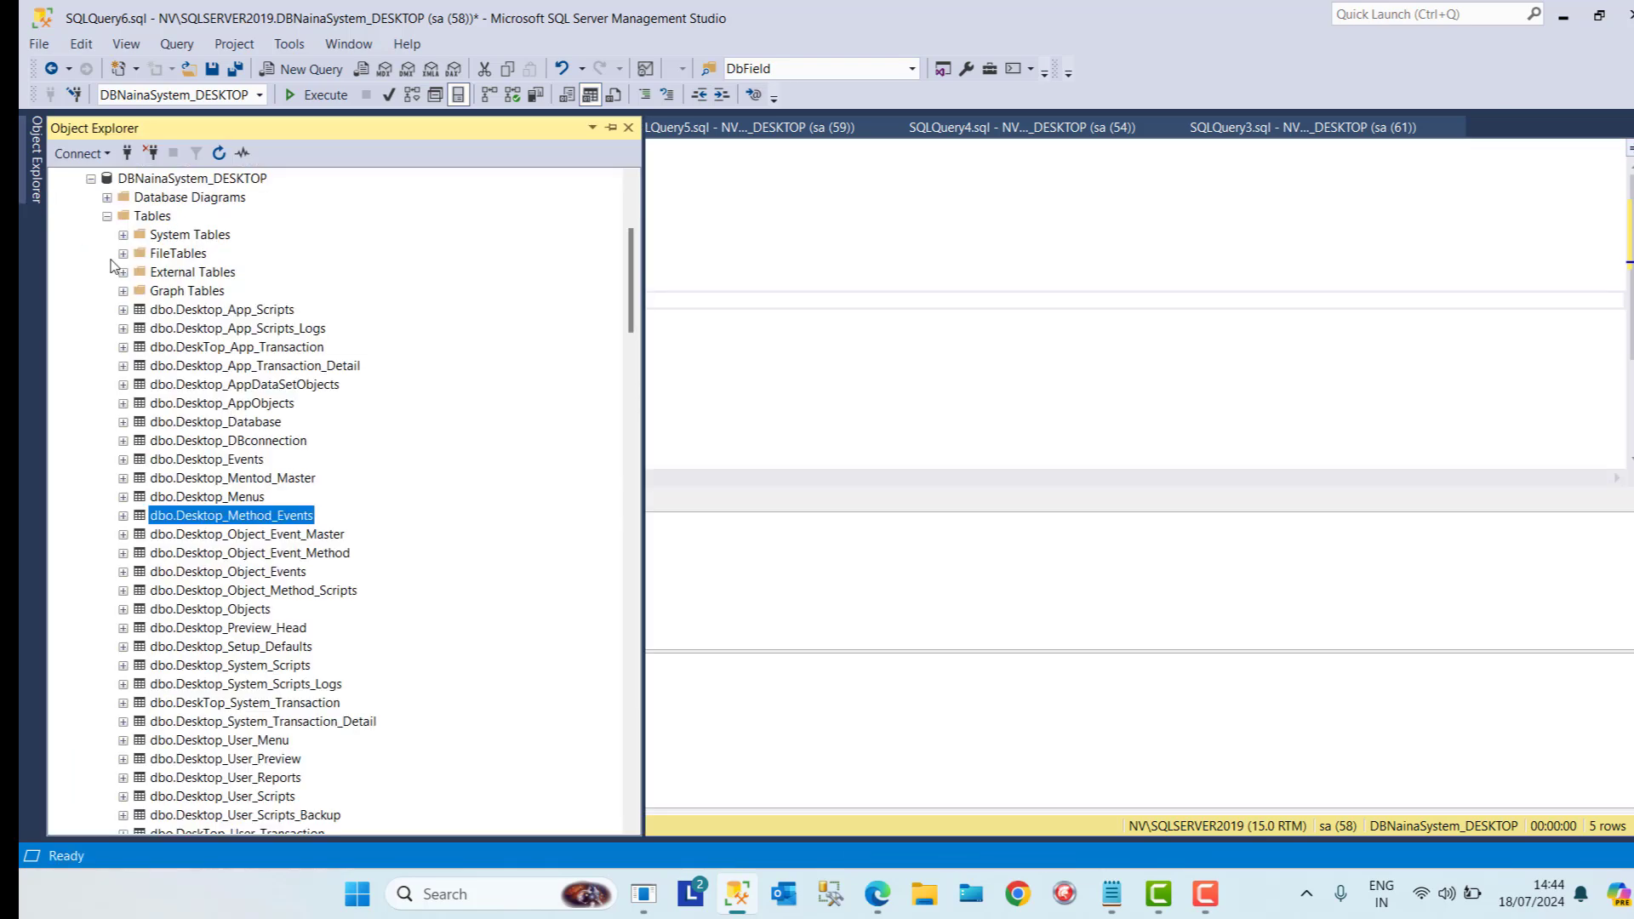
click(131, 217)
right_click(133, 223)
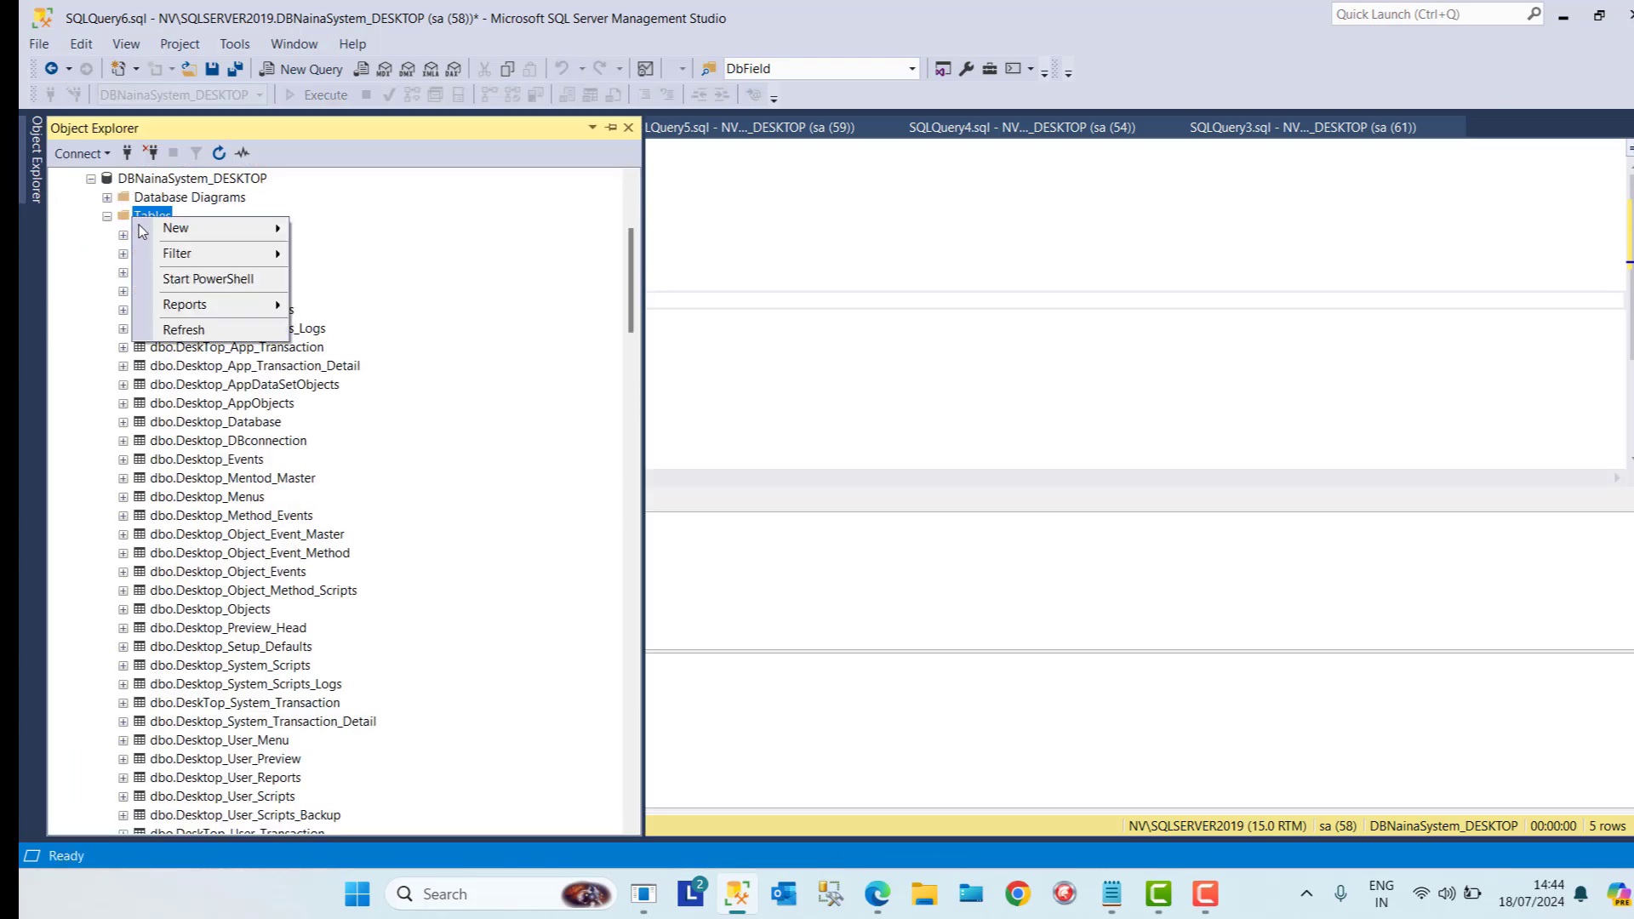
click(201, 332)
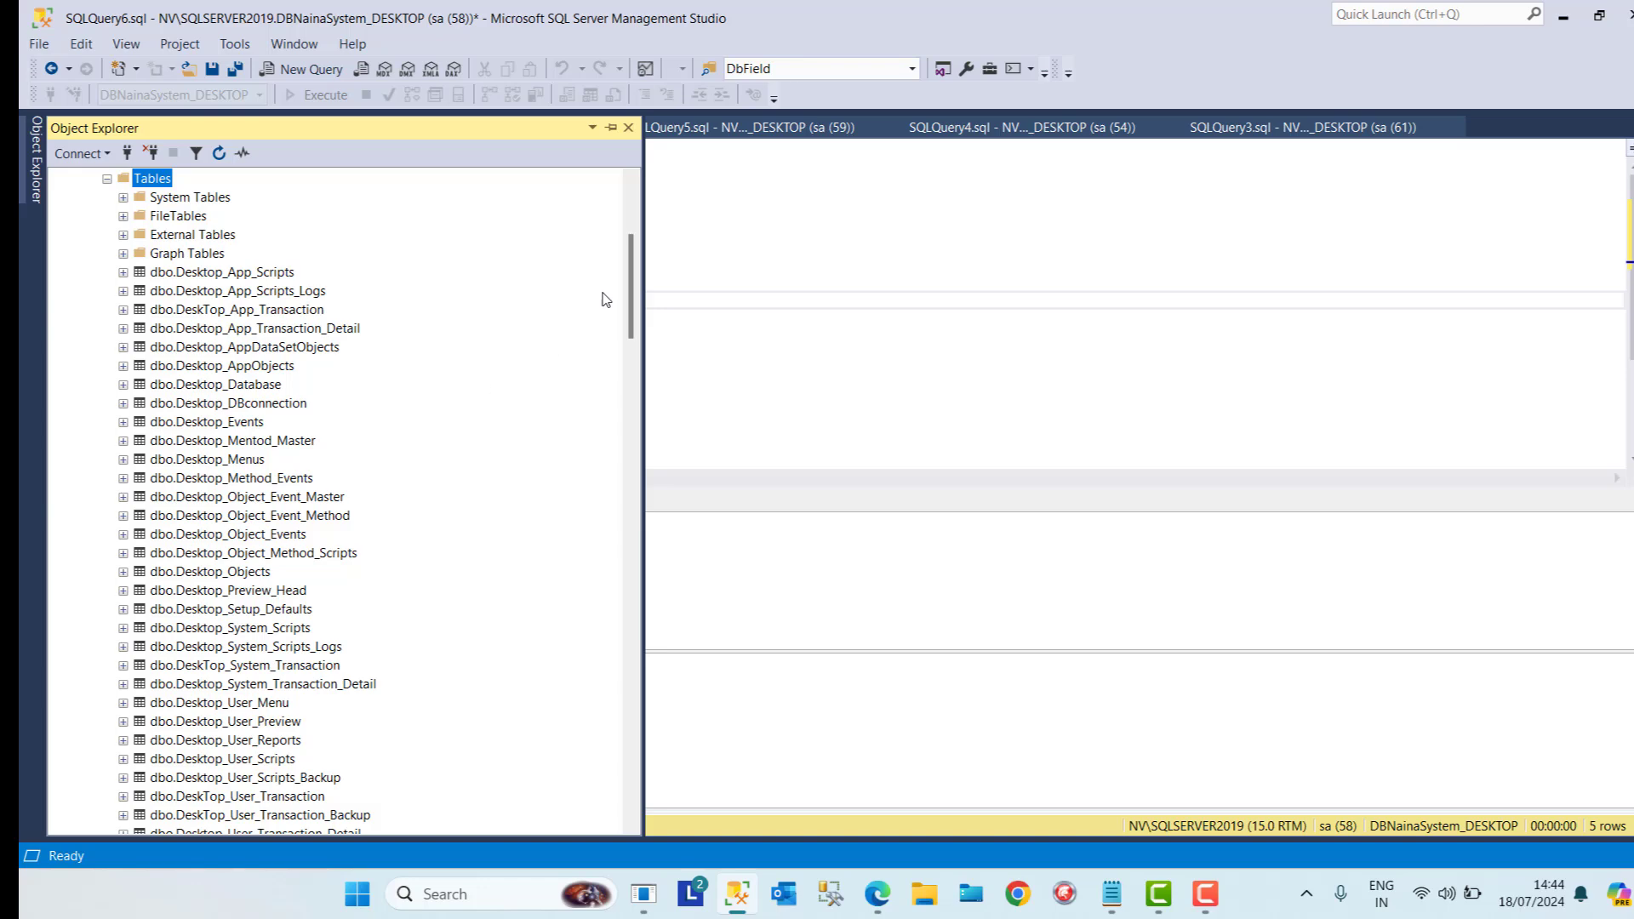
Find the DemoDB database and refresh its tables
drag(632, 307, 711, 776)
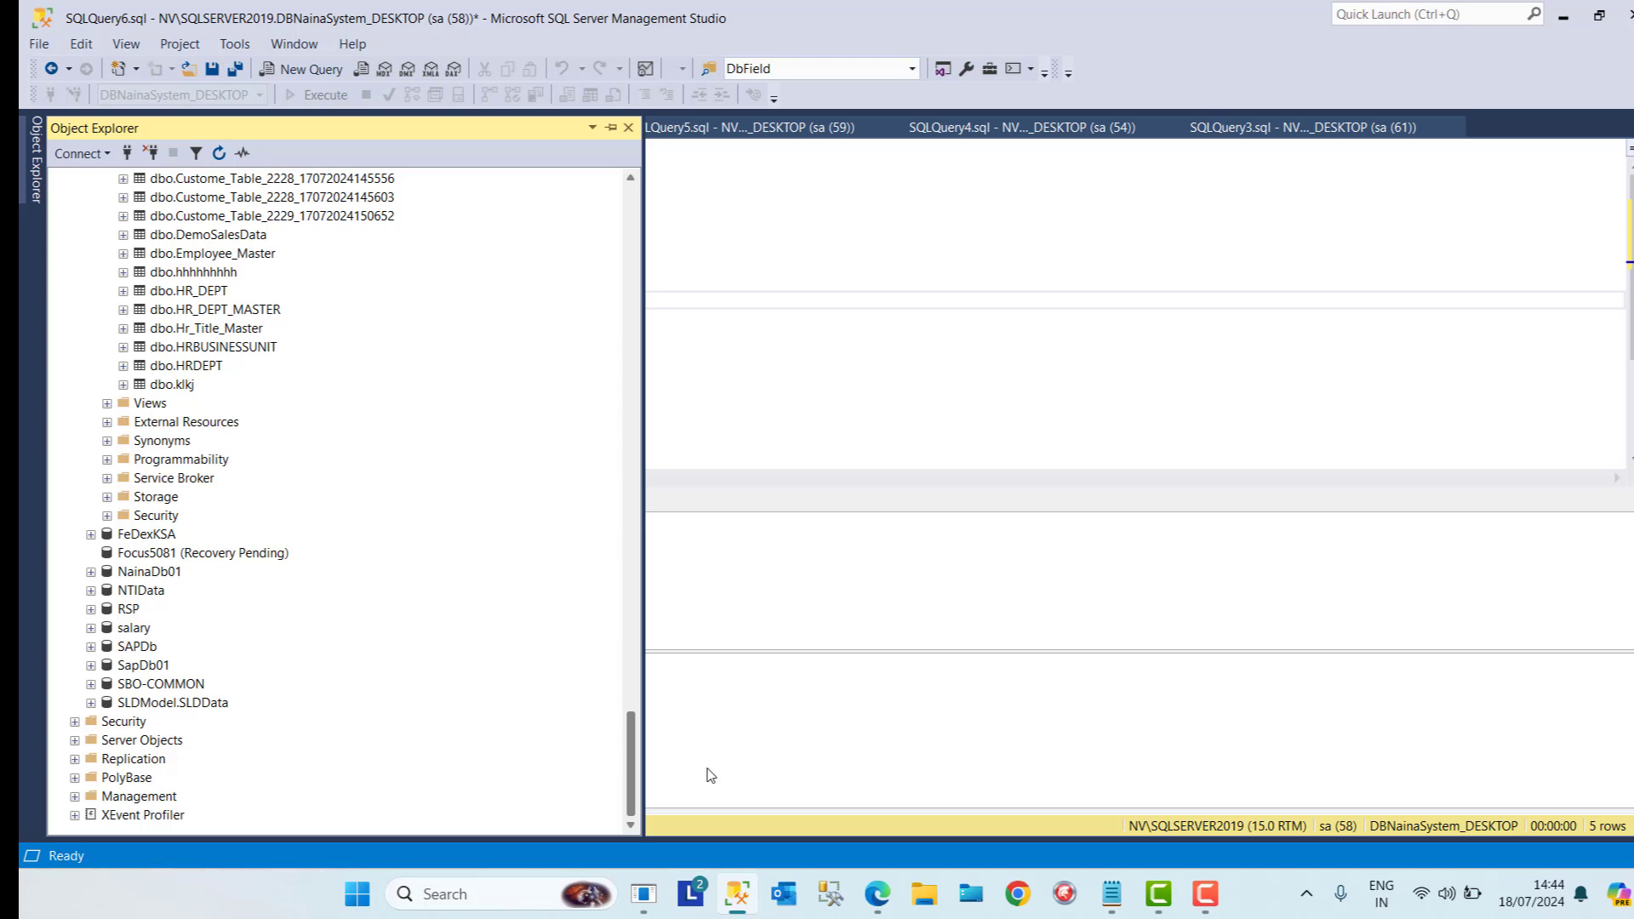
drag(710, 776, 569, 416)
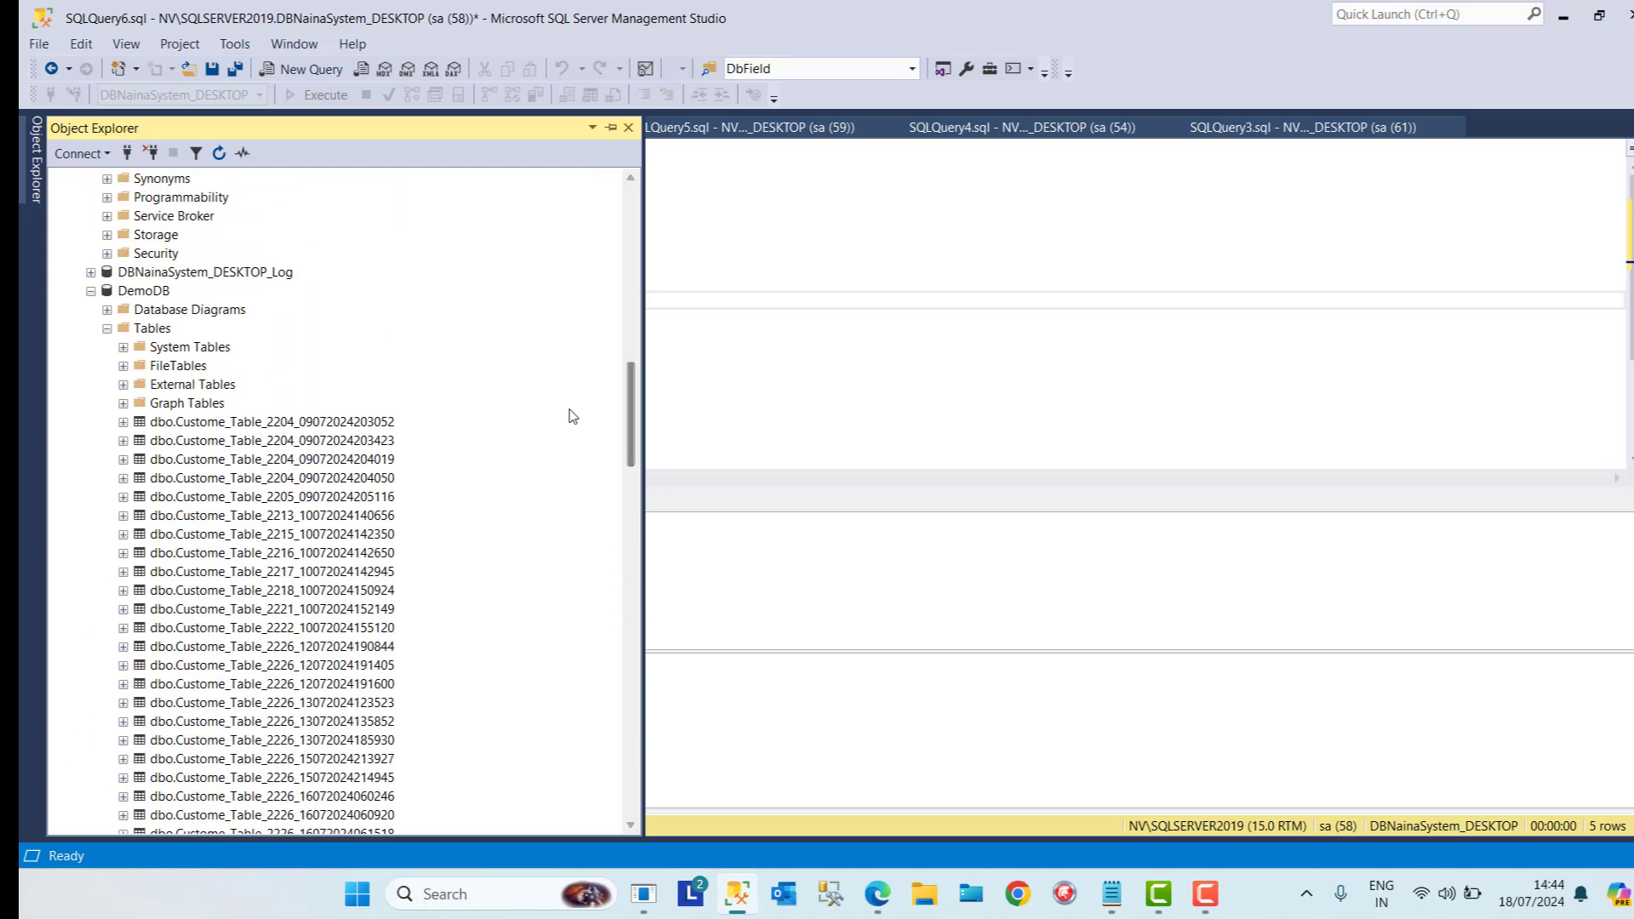
right_click(147, 332)
click(223, 454)
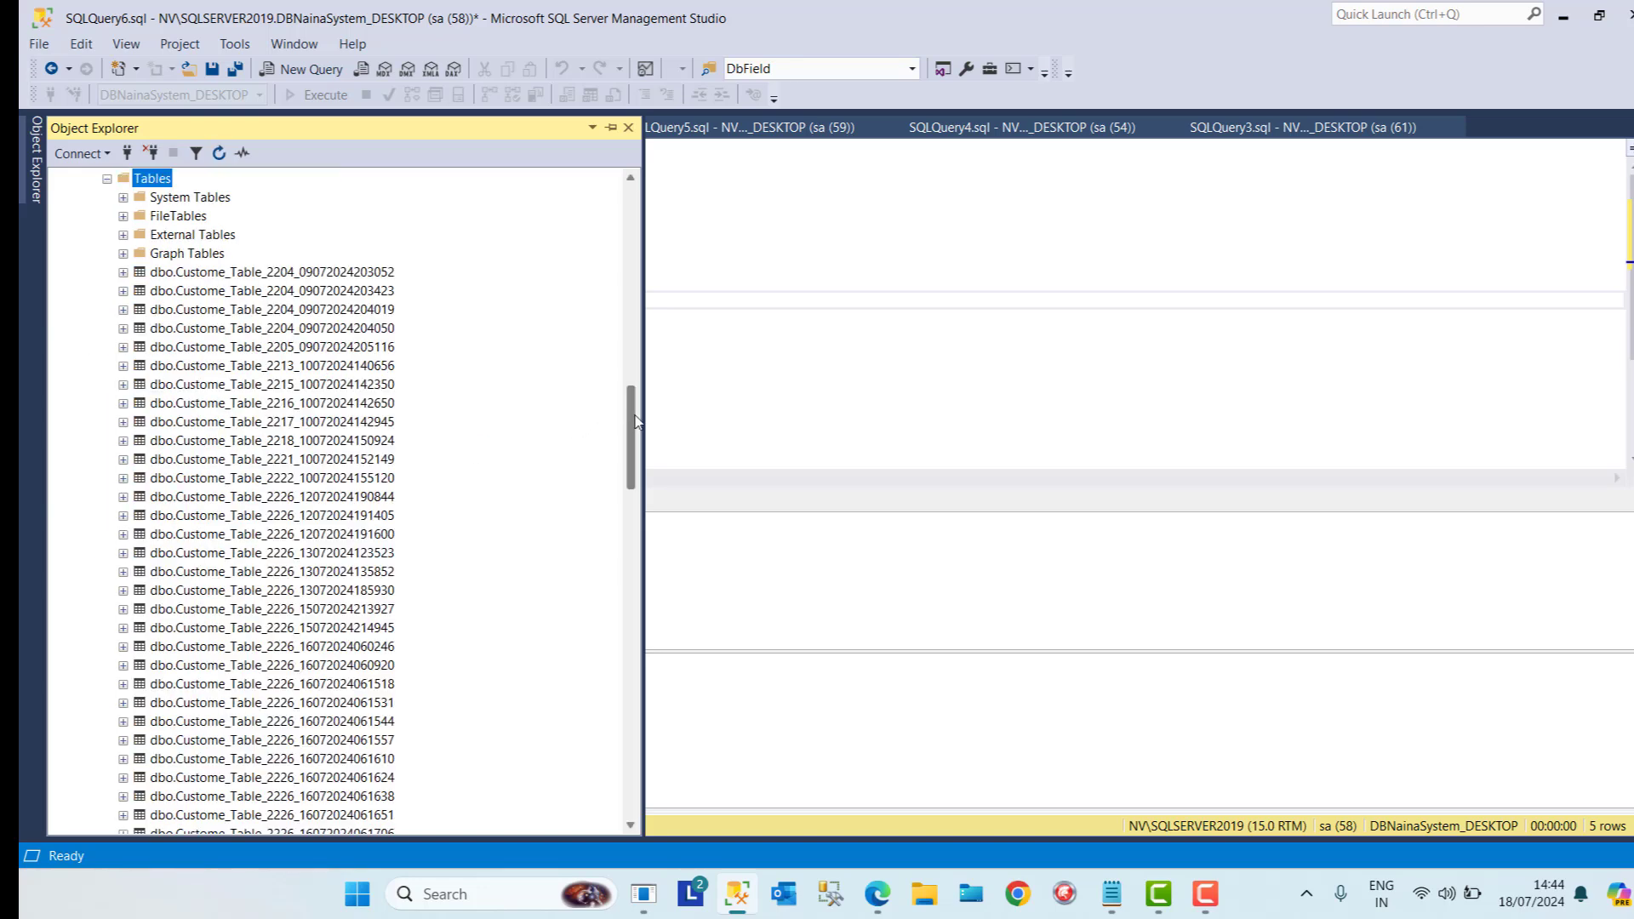
Locate dbo.HRMASTER_DEMO in DemoDB, expand it and query its top 1000 rows
drag(635, 422, 674, 723)
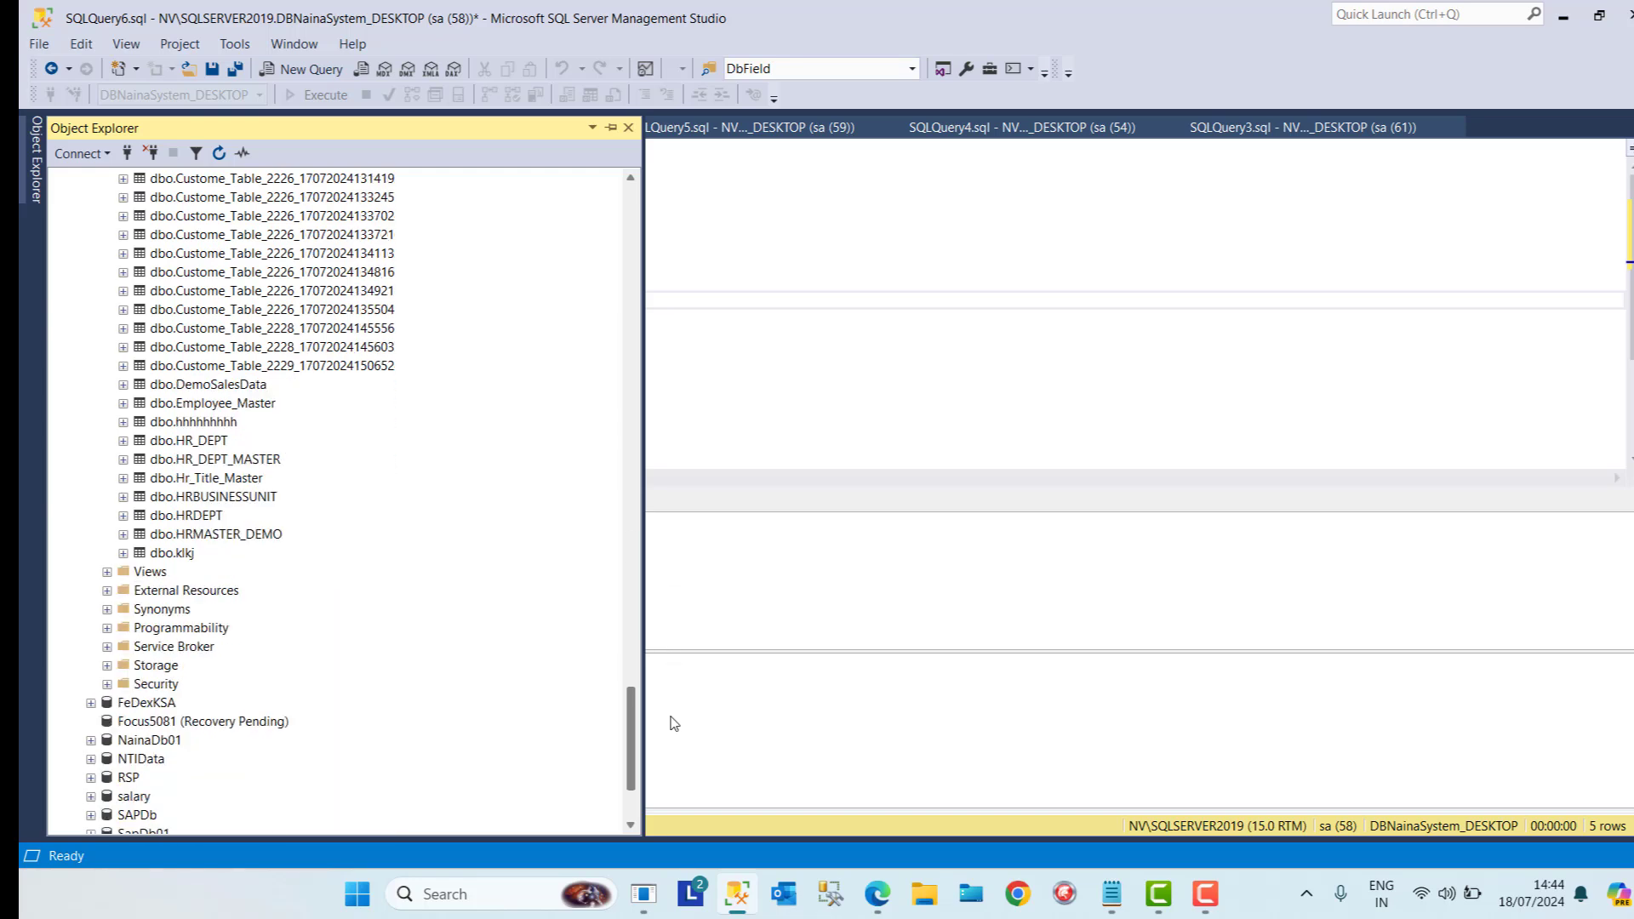
click(177, 538)
click(123, 535)
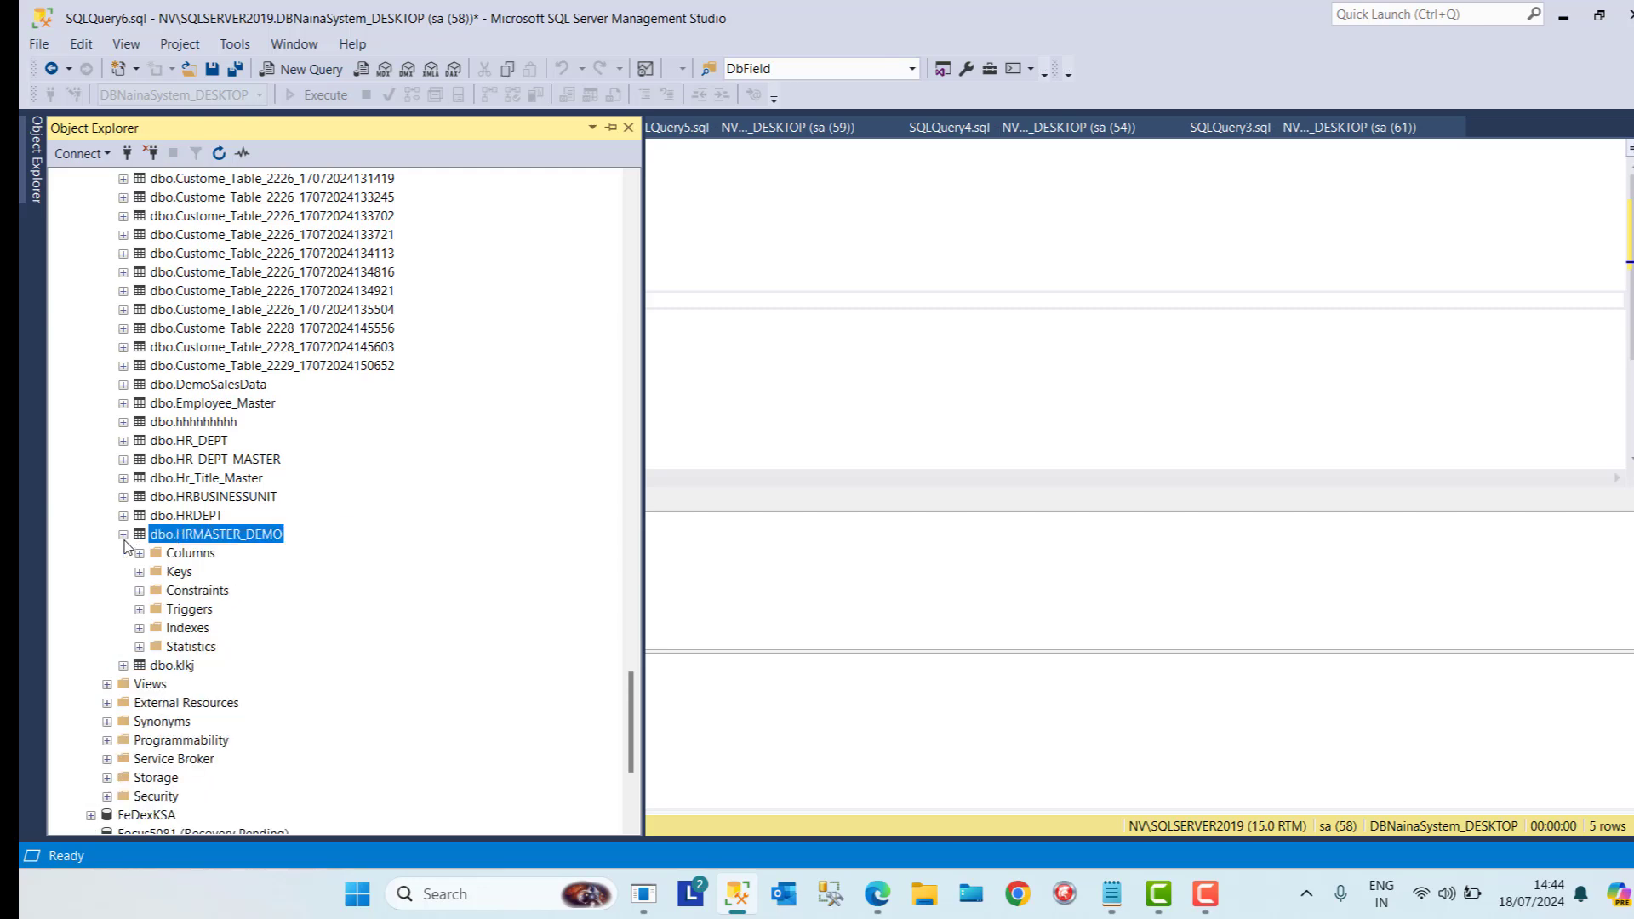
right_click(199, 541)
click(306, 507)
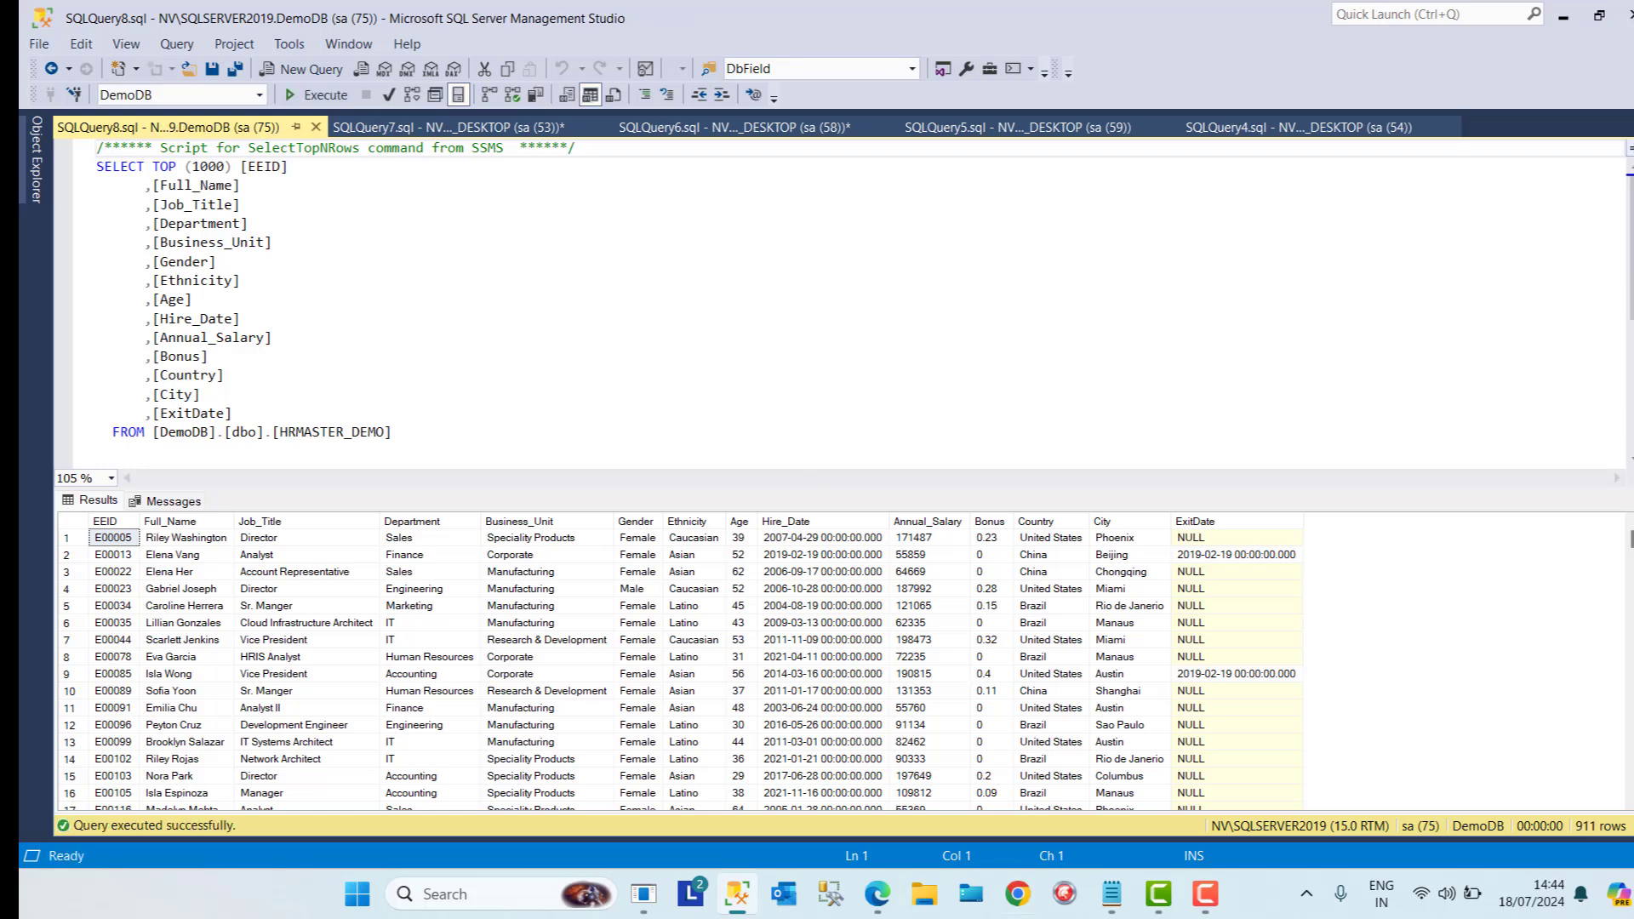
Switch to Naina Application Designer and add a TPageControl at the upper-left corner of the blank form
click(643, 900)
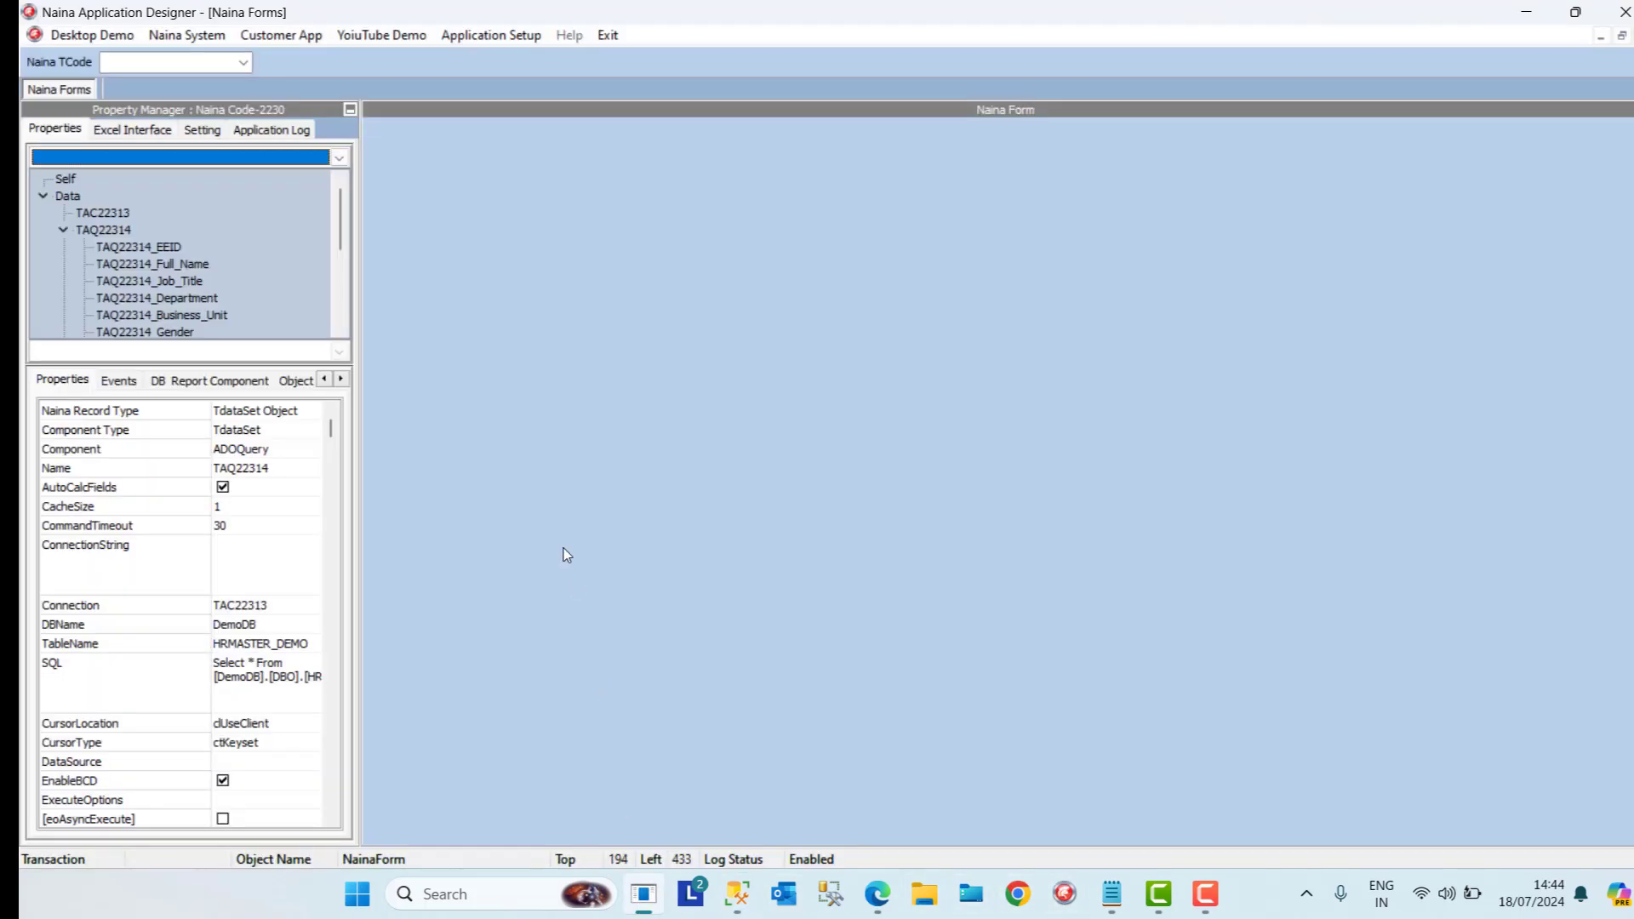
right_click(370, 126)
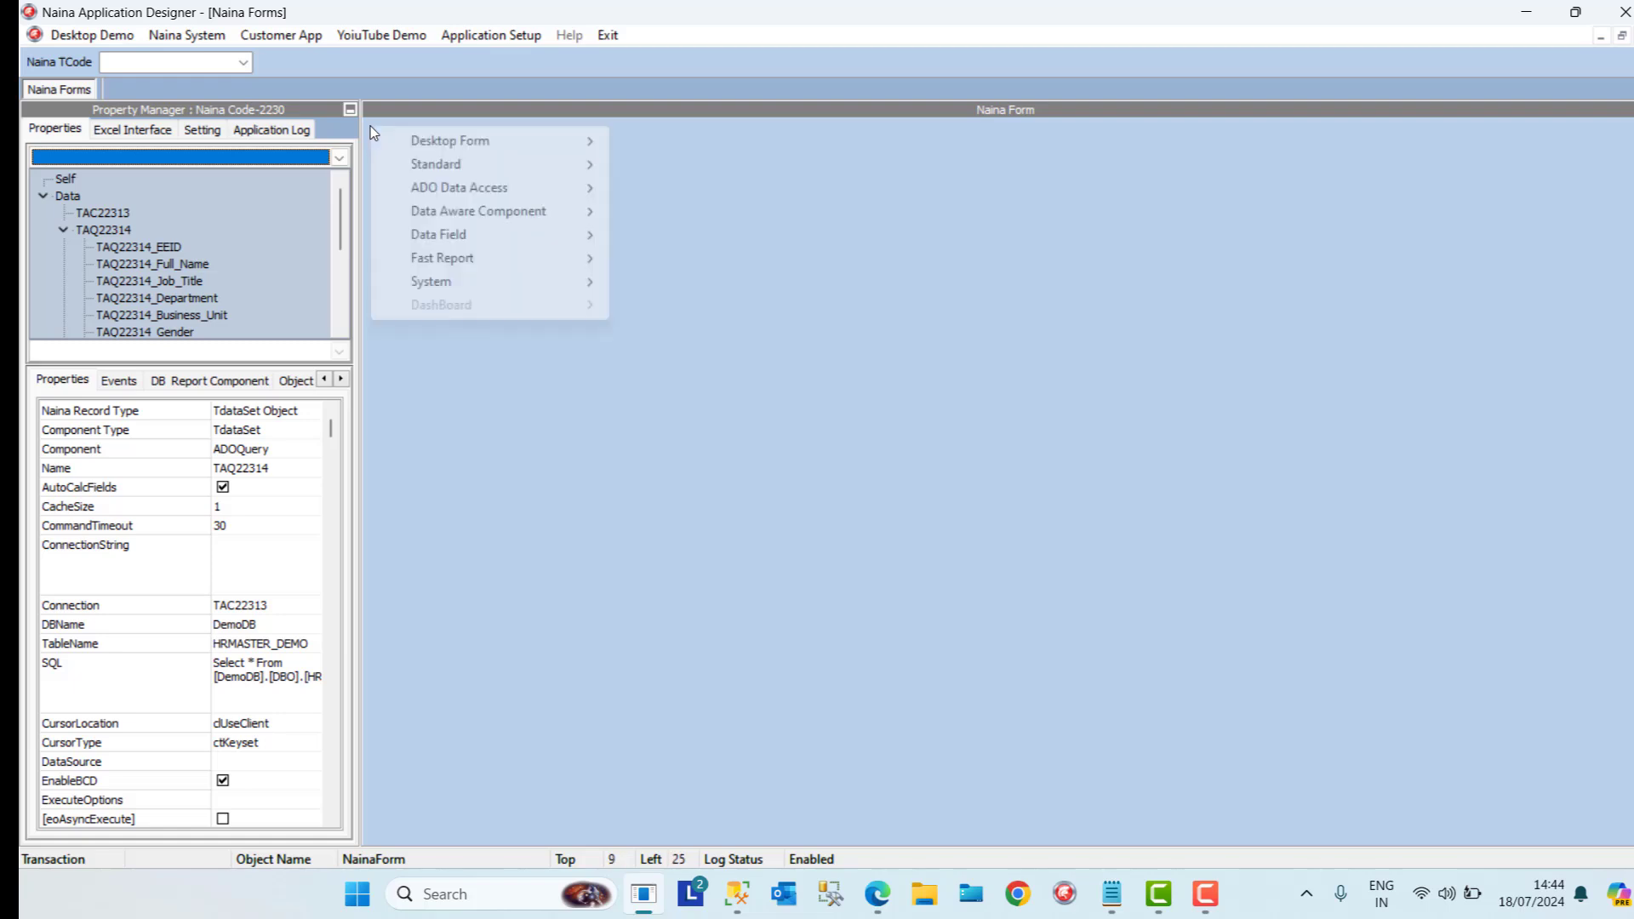
mouse_move(459, 147)
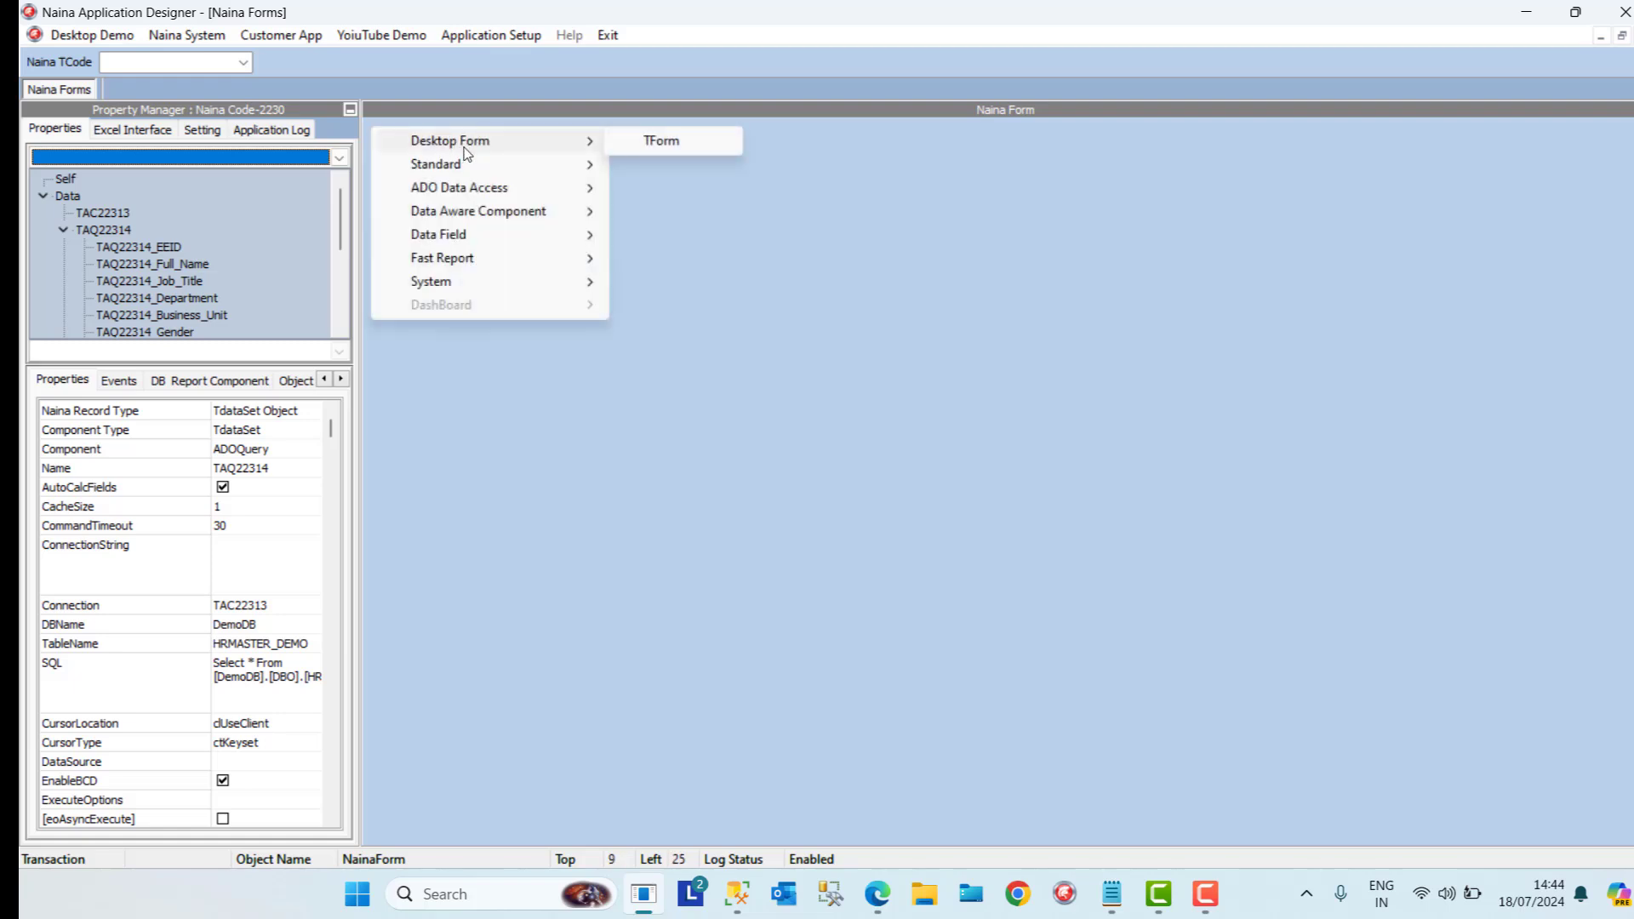
mouse_move(514, 173)
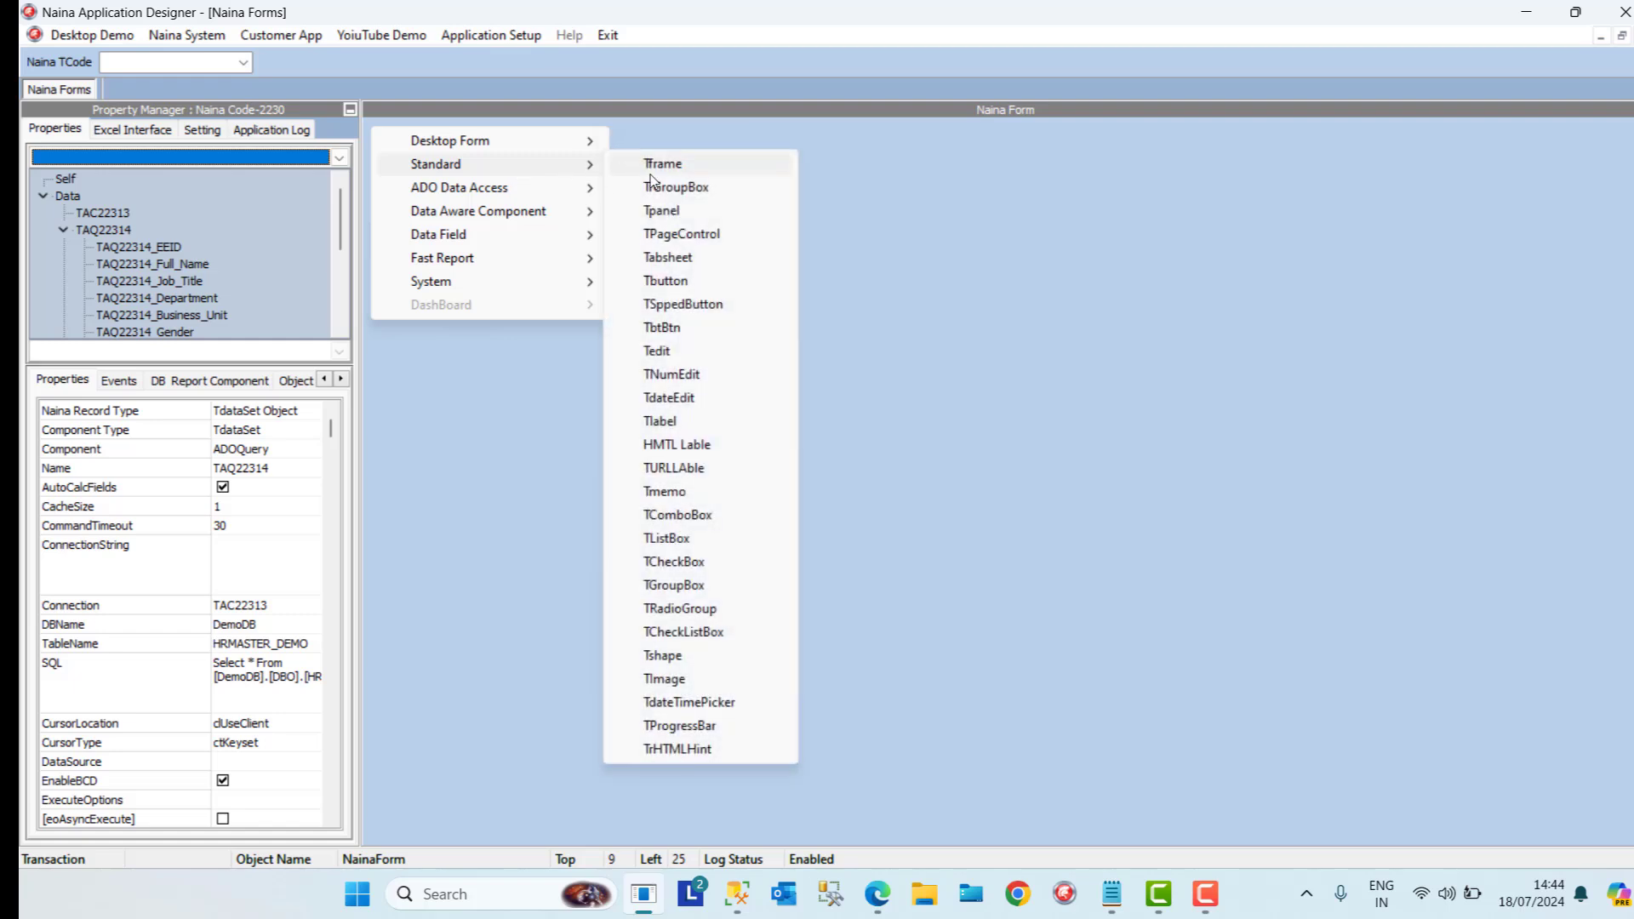
click(690, 235)
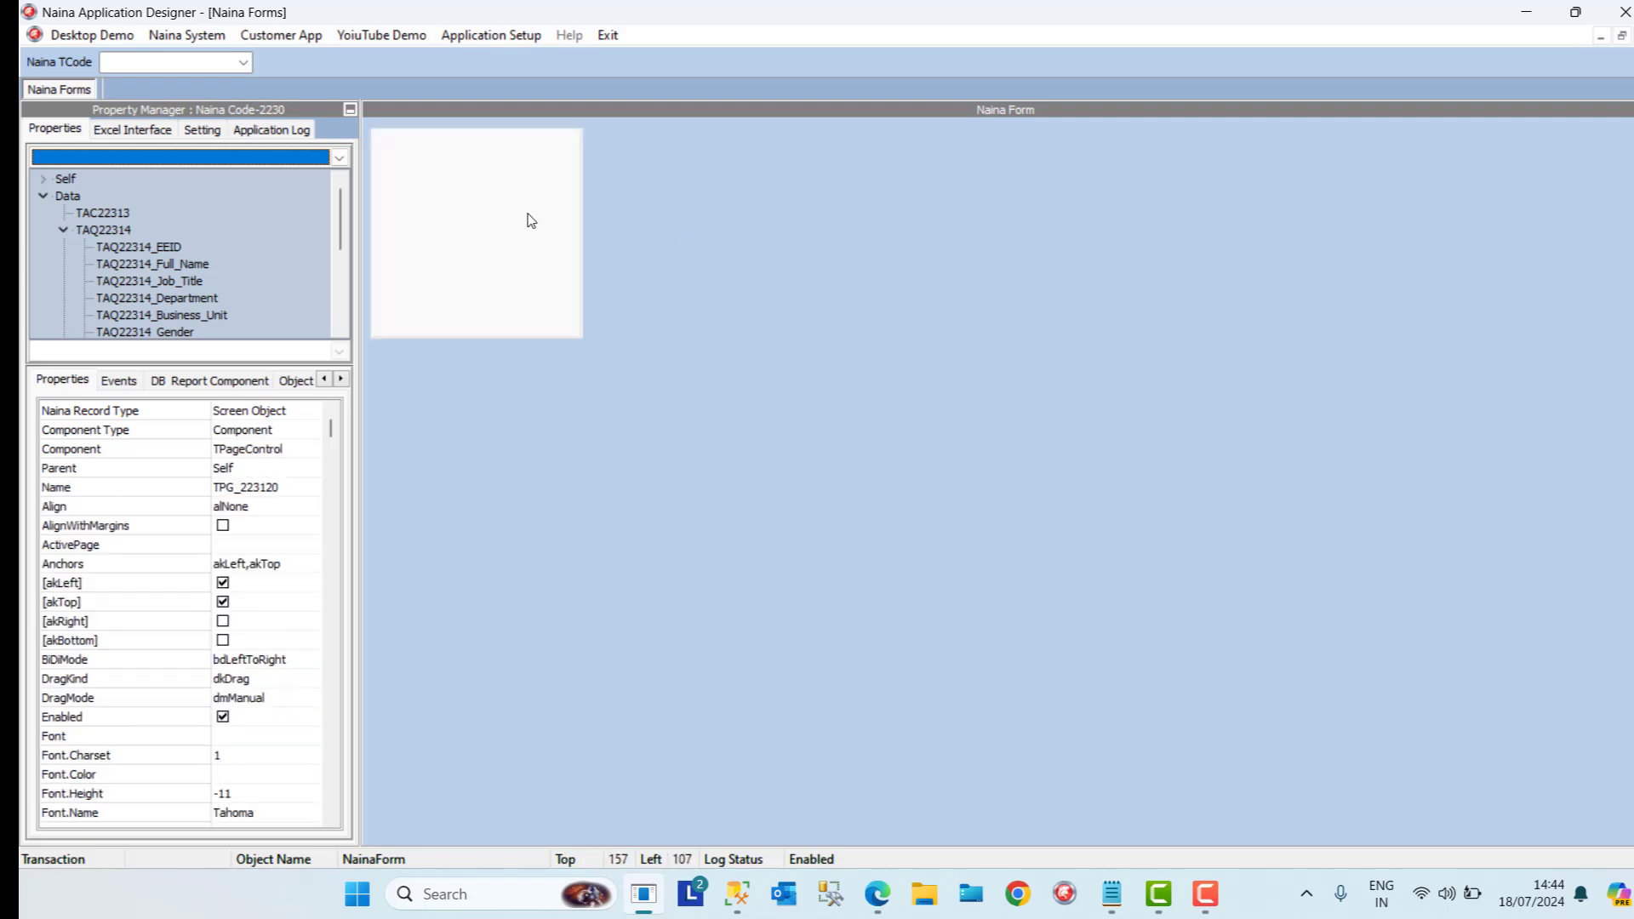
Add a tabsheet to the page control and set its caption to Master
right_click(463, 203)
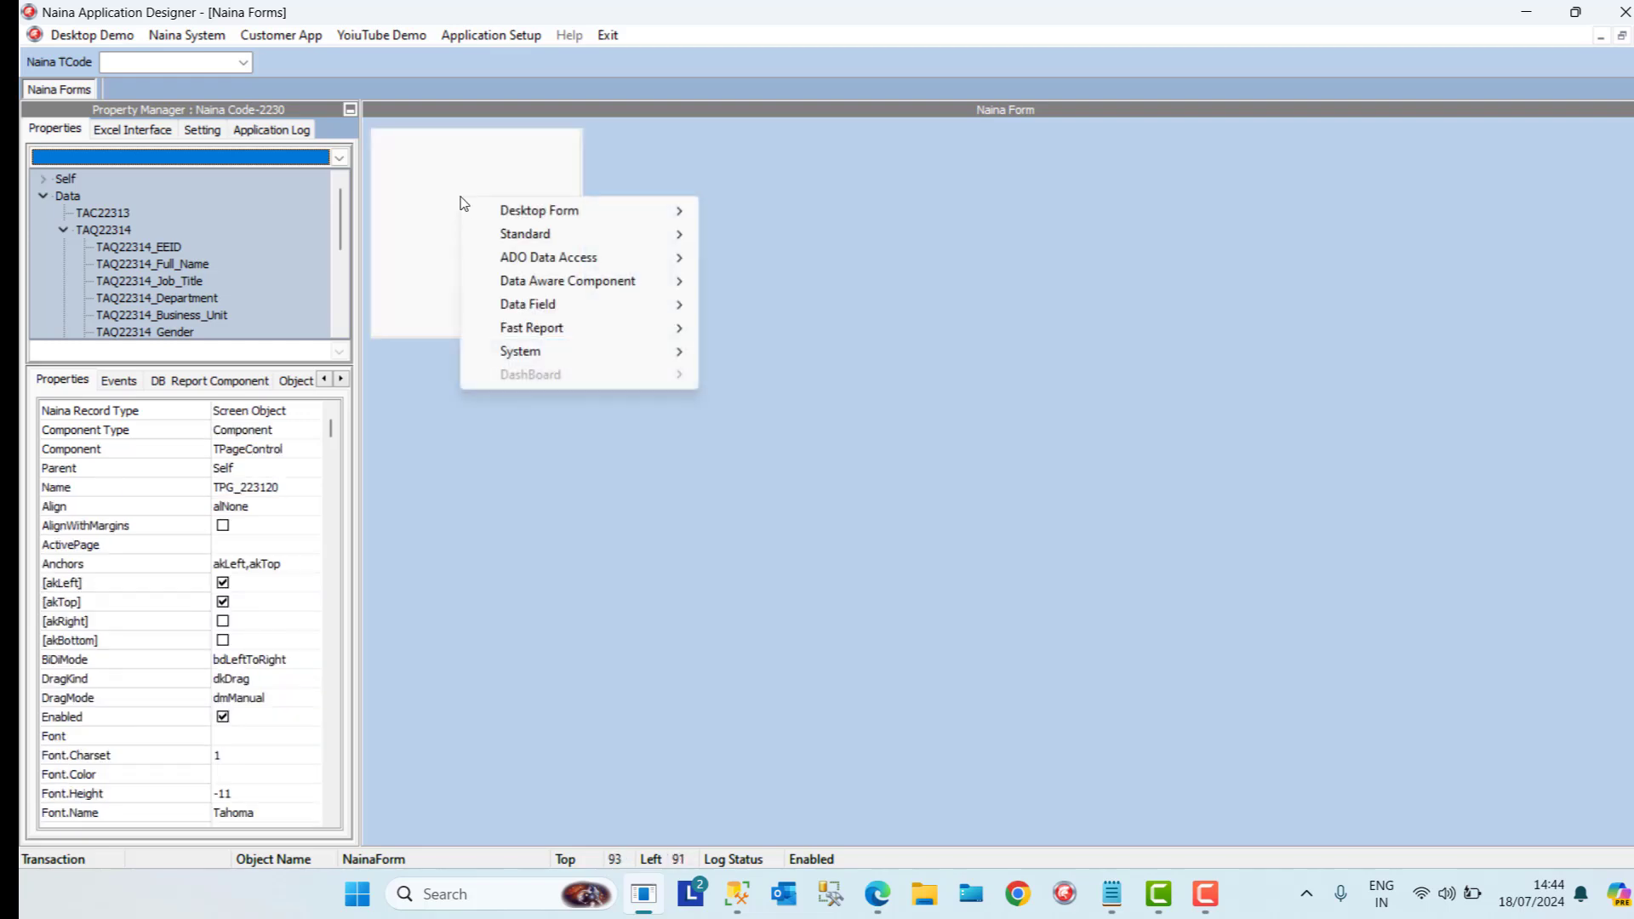
mouse_move(667, 234)
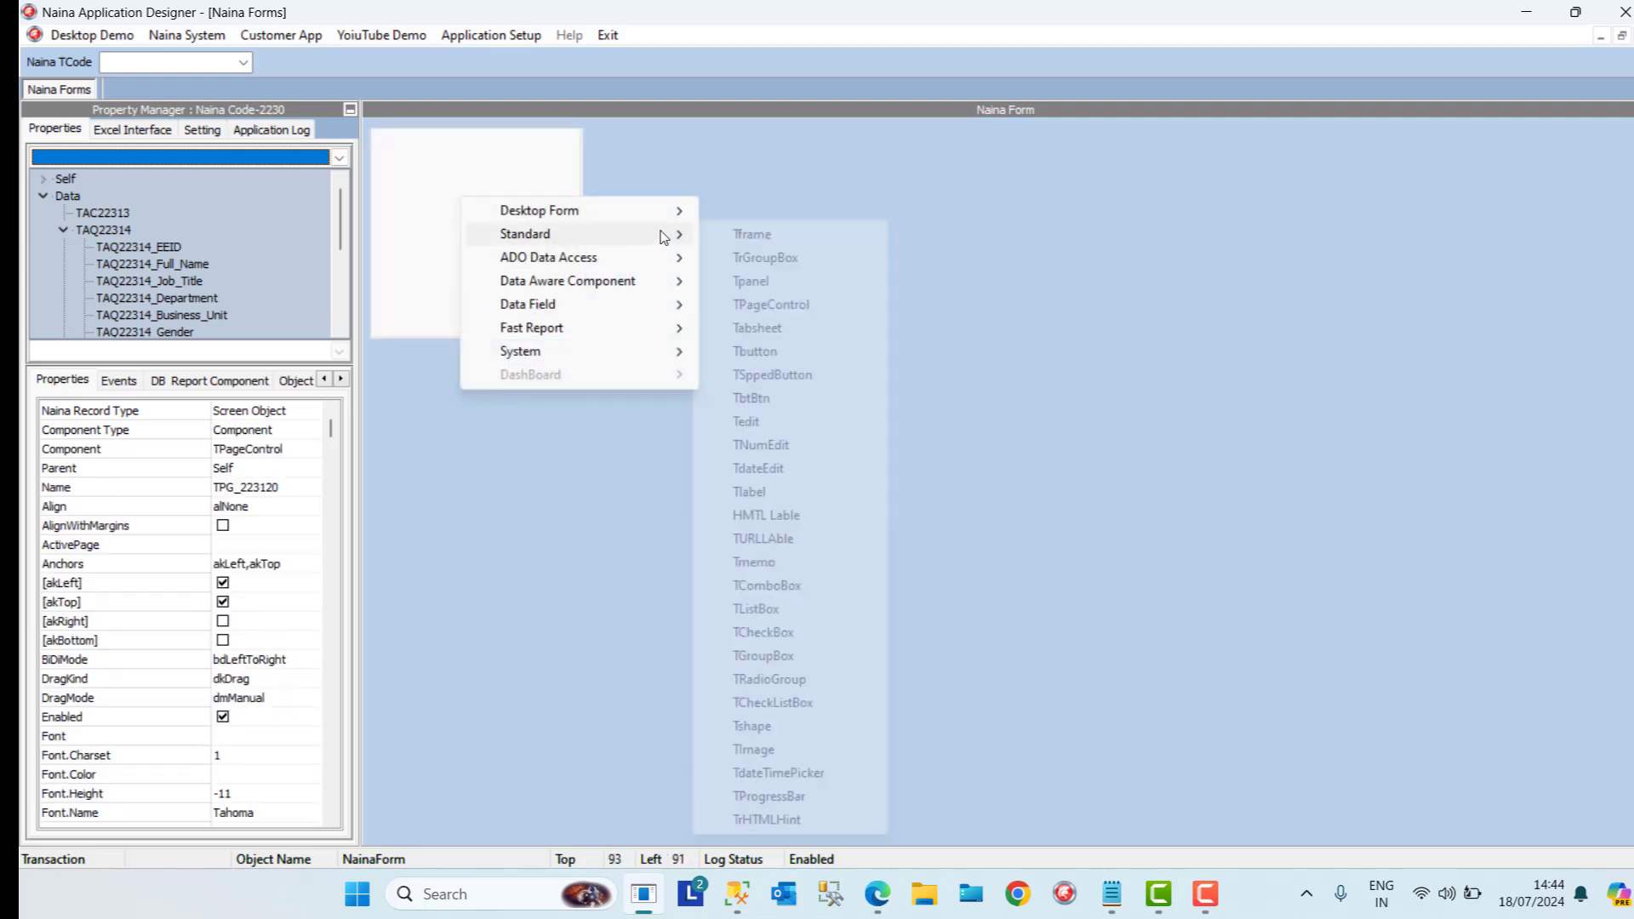
click(771, 333)
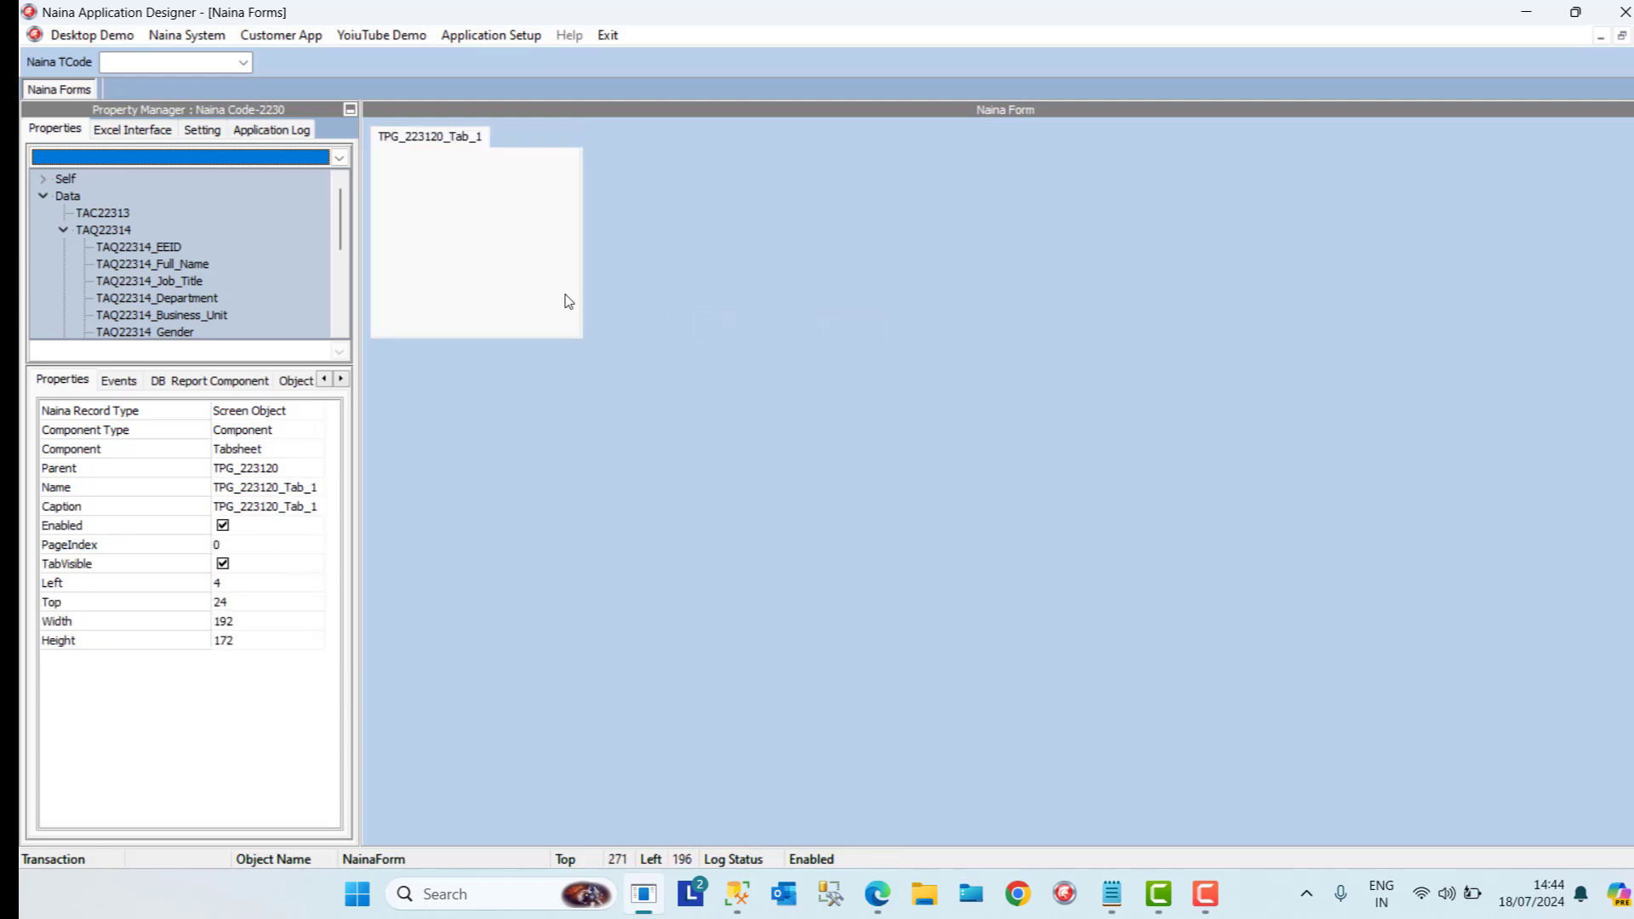
click(310, 508)
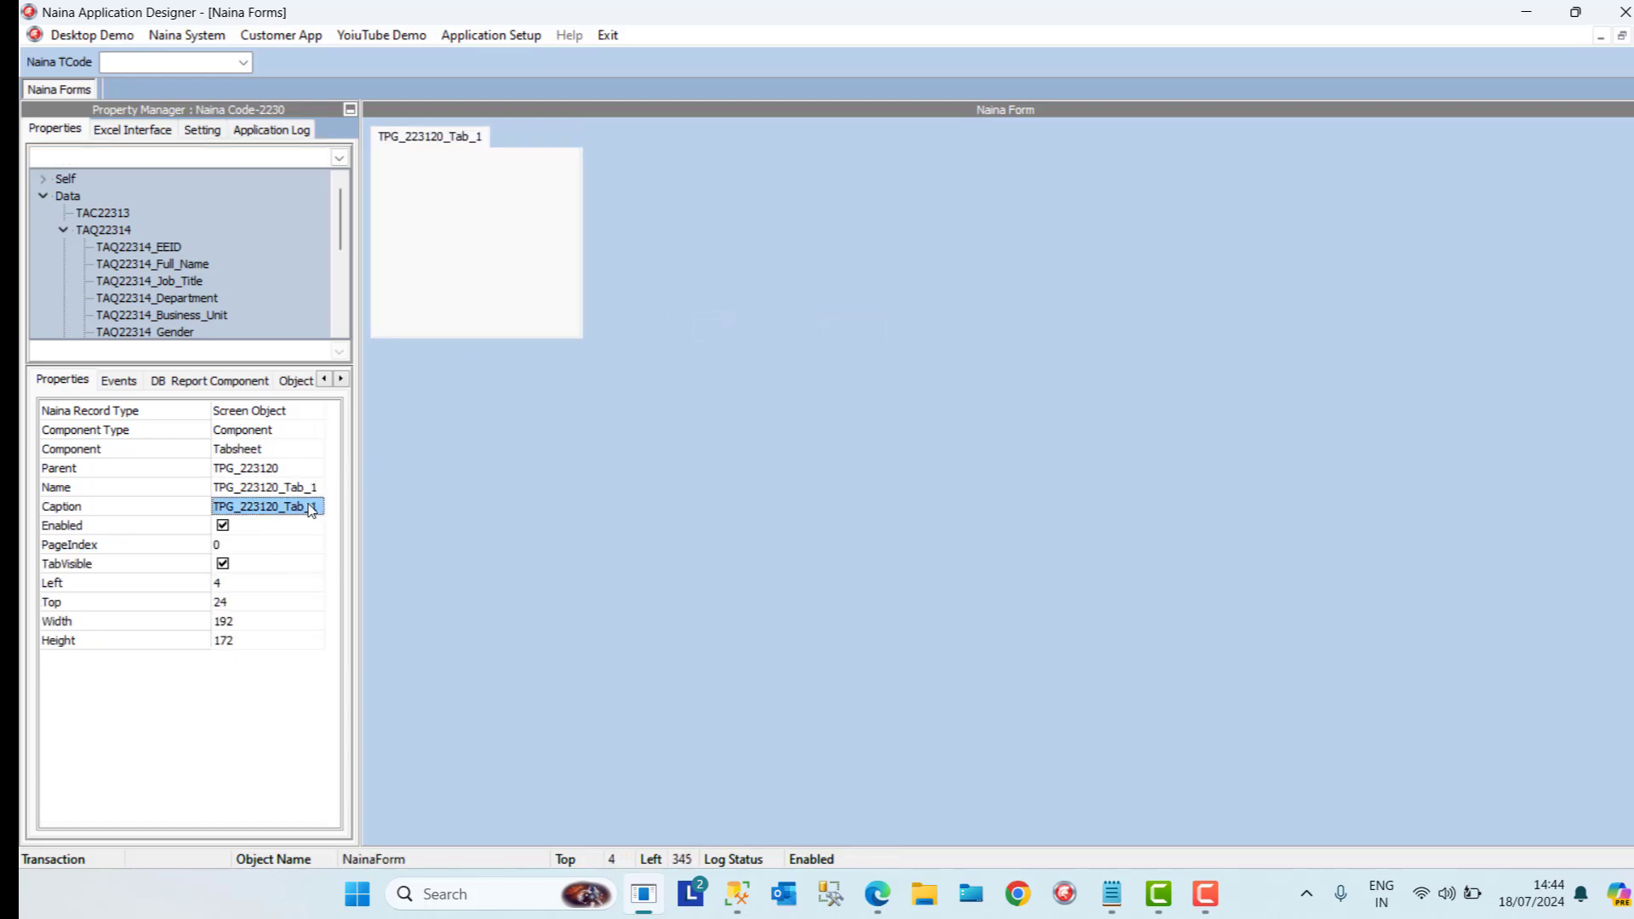
text(m)
key(BackSpace)
key(Caps_Lock)
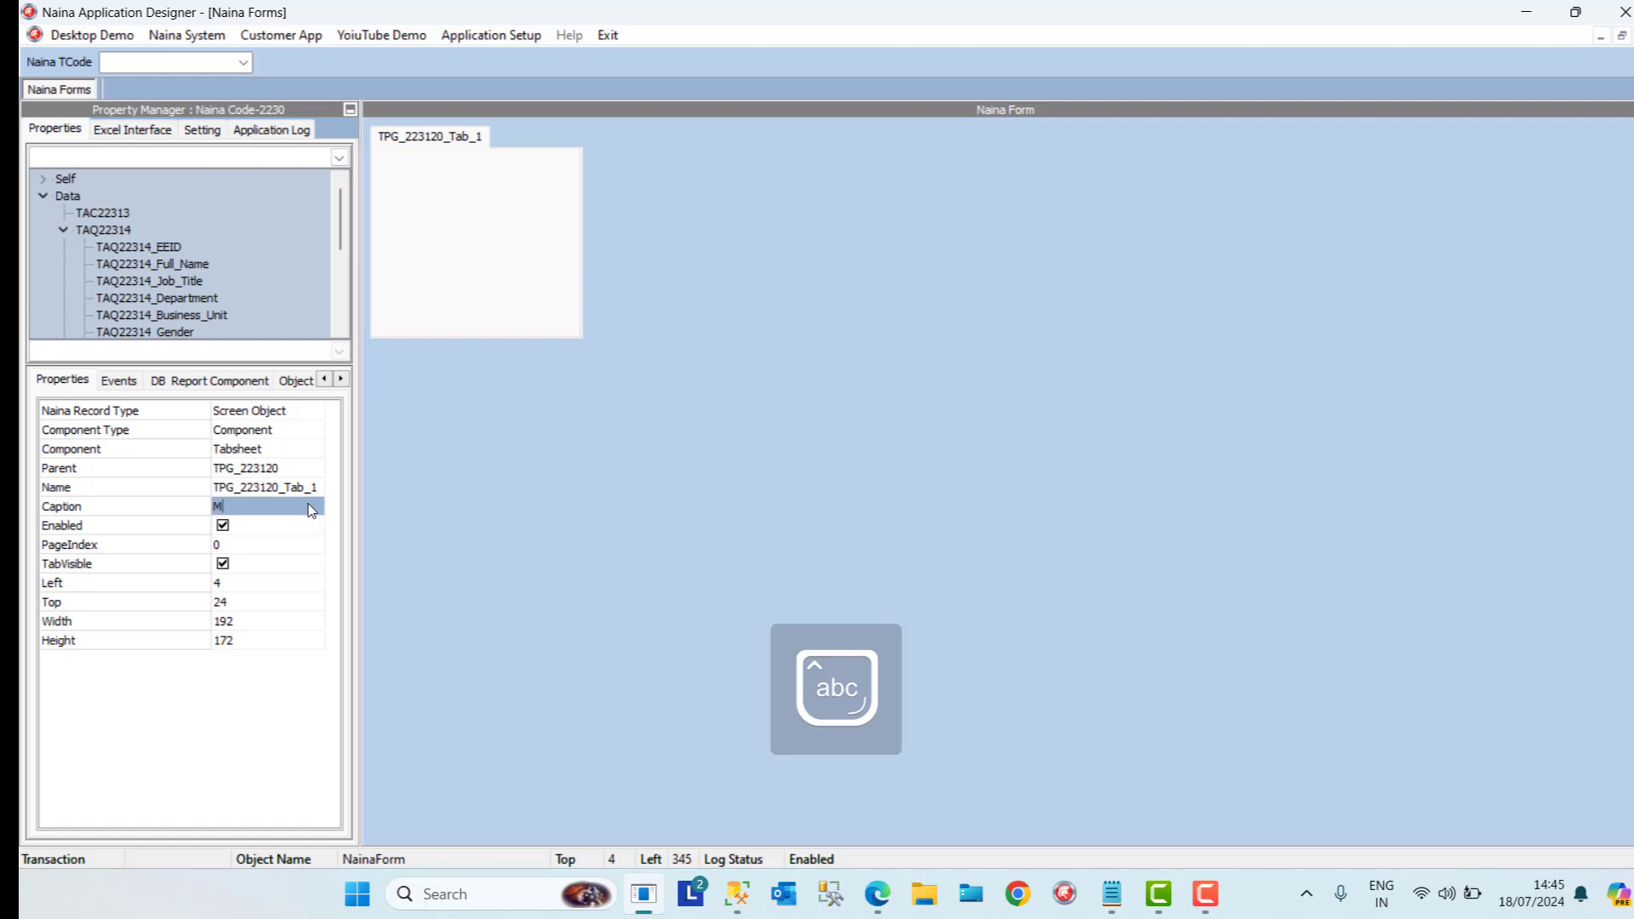
text(Master)
click(298, 563)
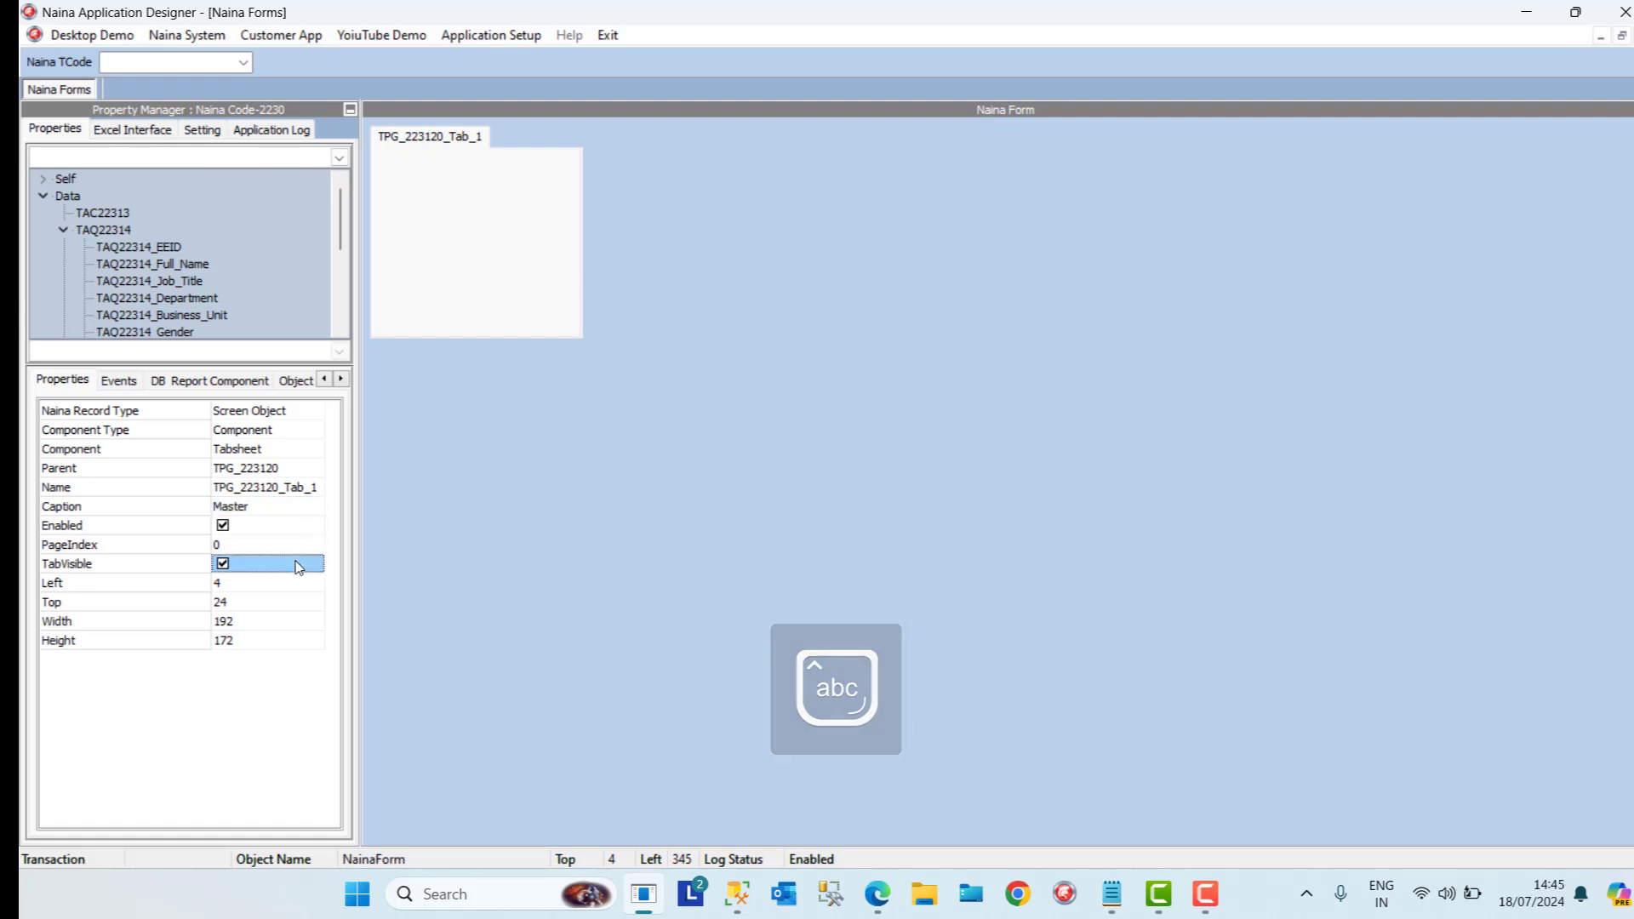
Add a second tabsheet to the page control and set its caption to Title Master
right_click(475, 137)
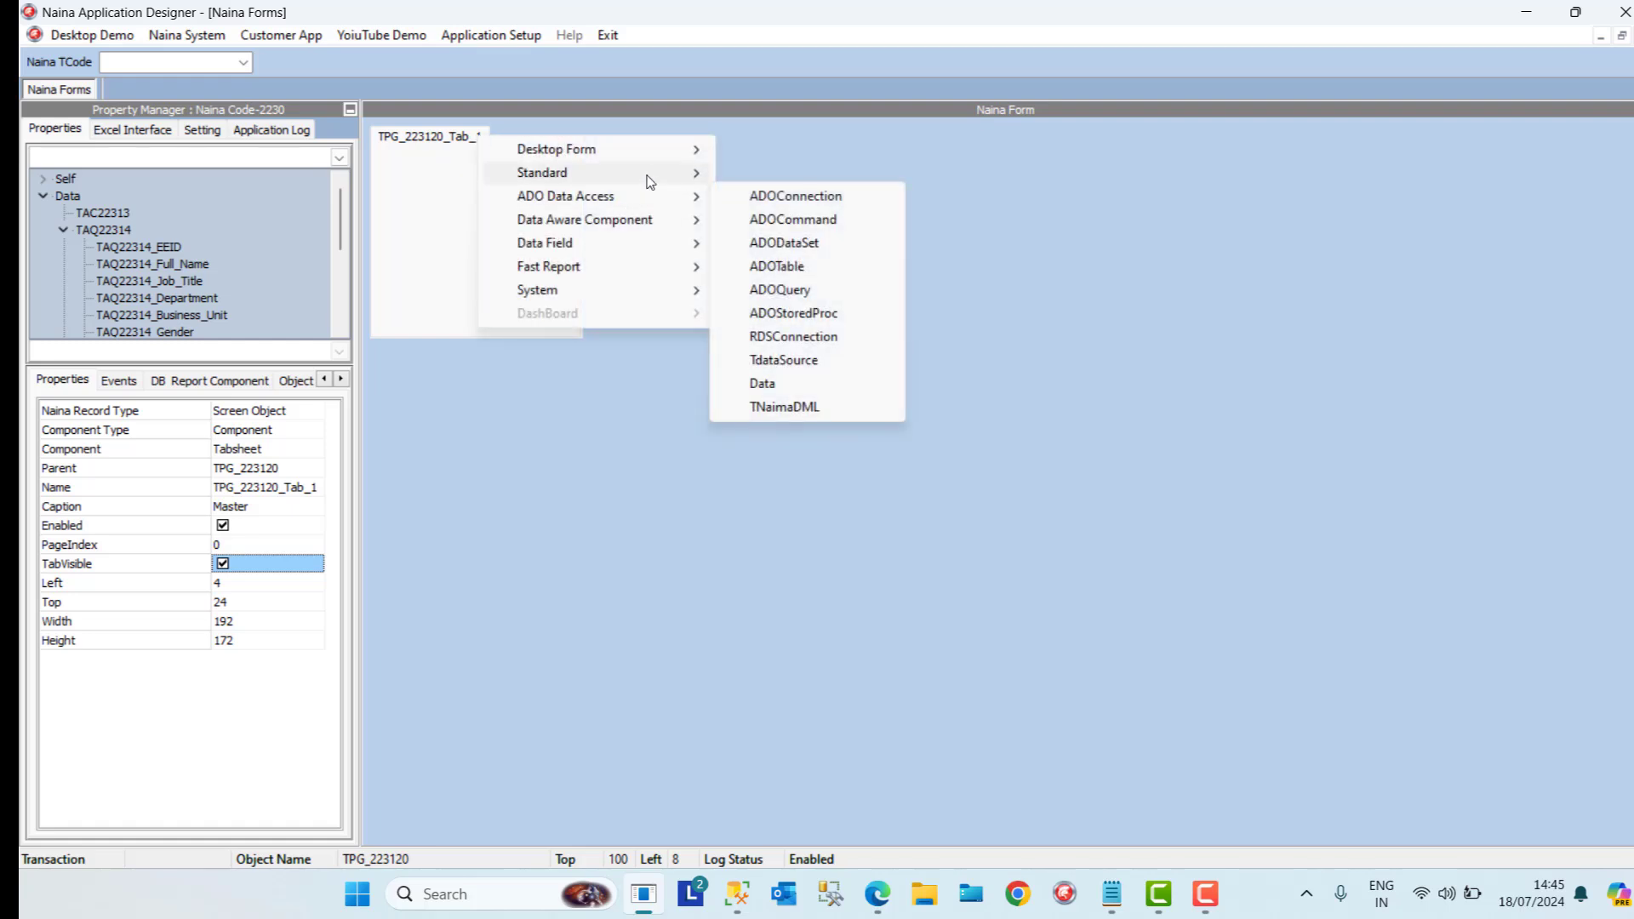
mouse_move(650, 175)
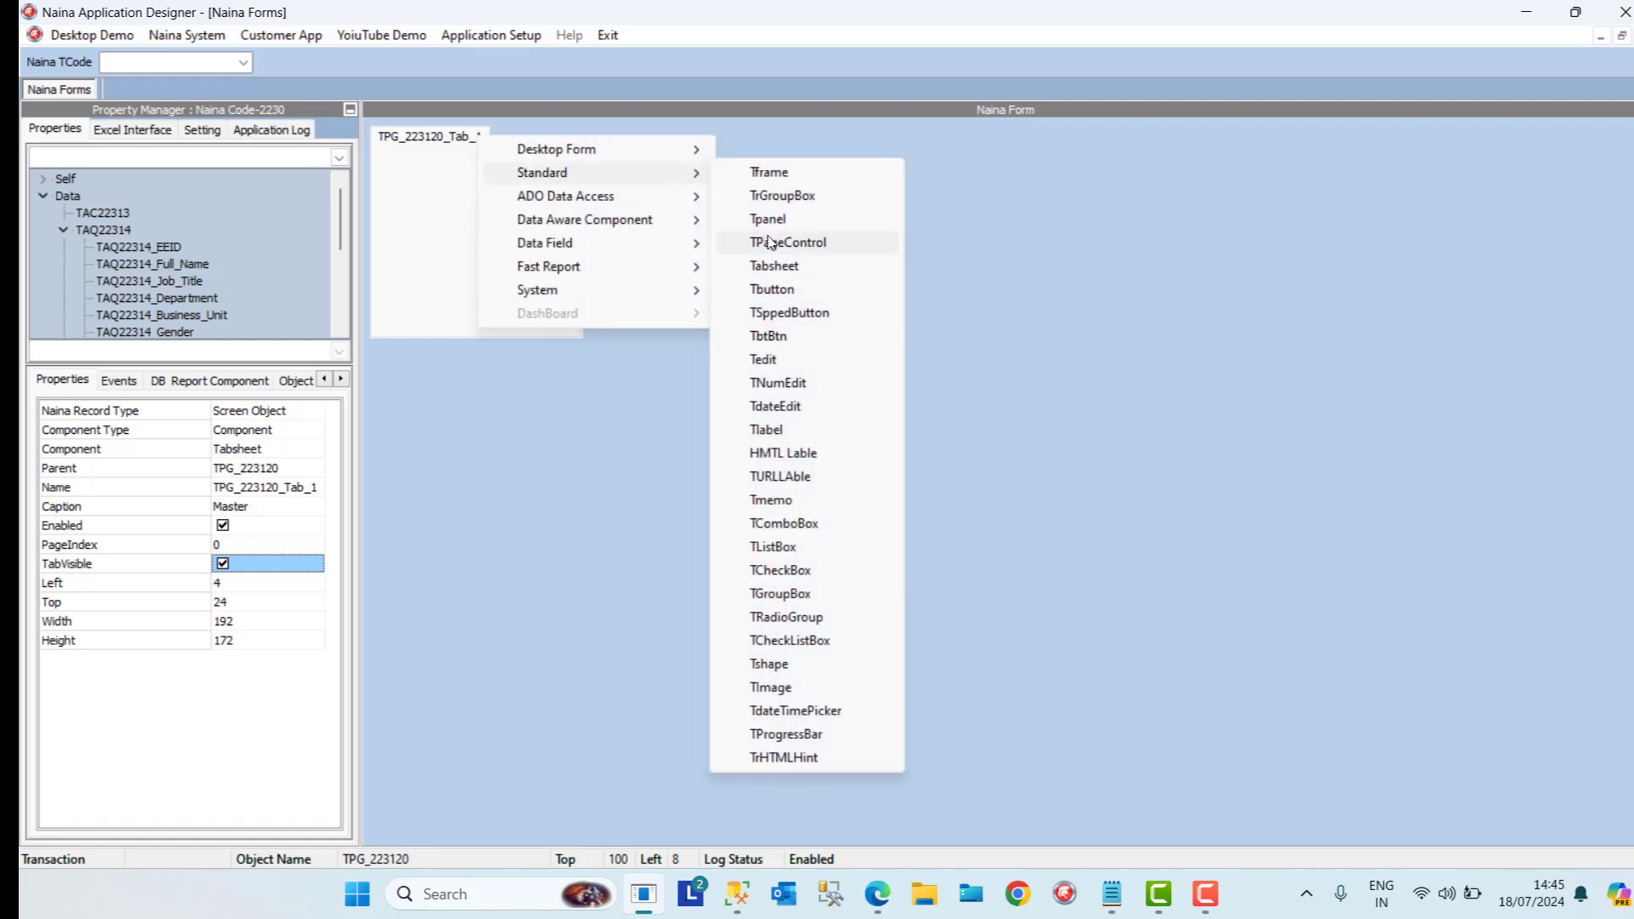
click(777, 267)
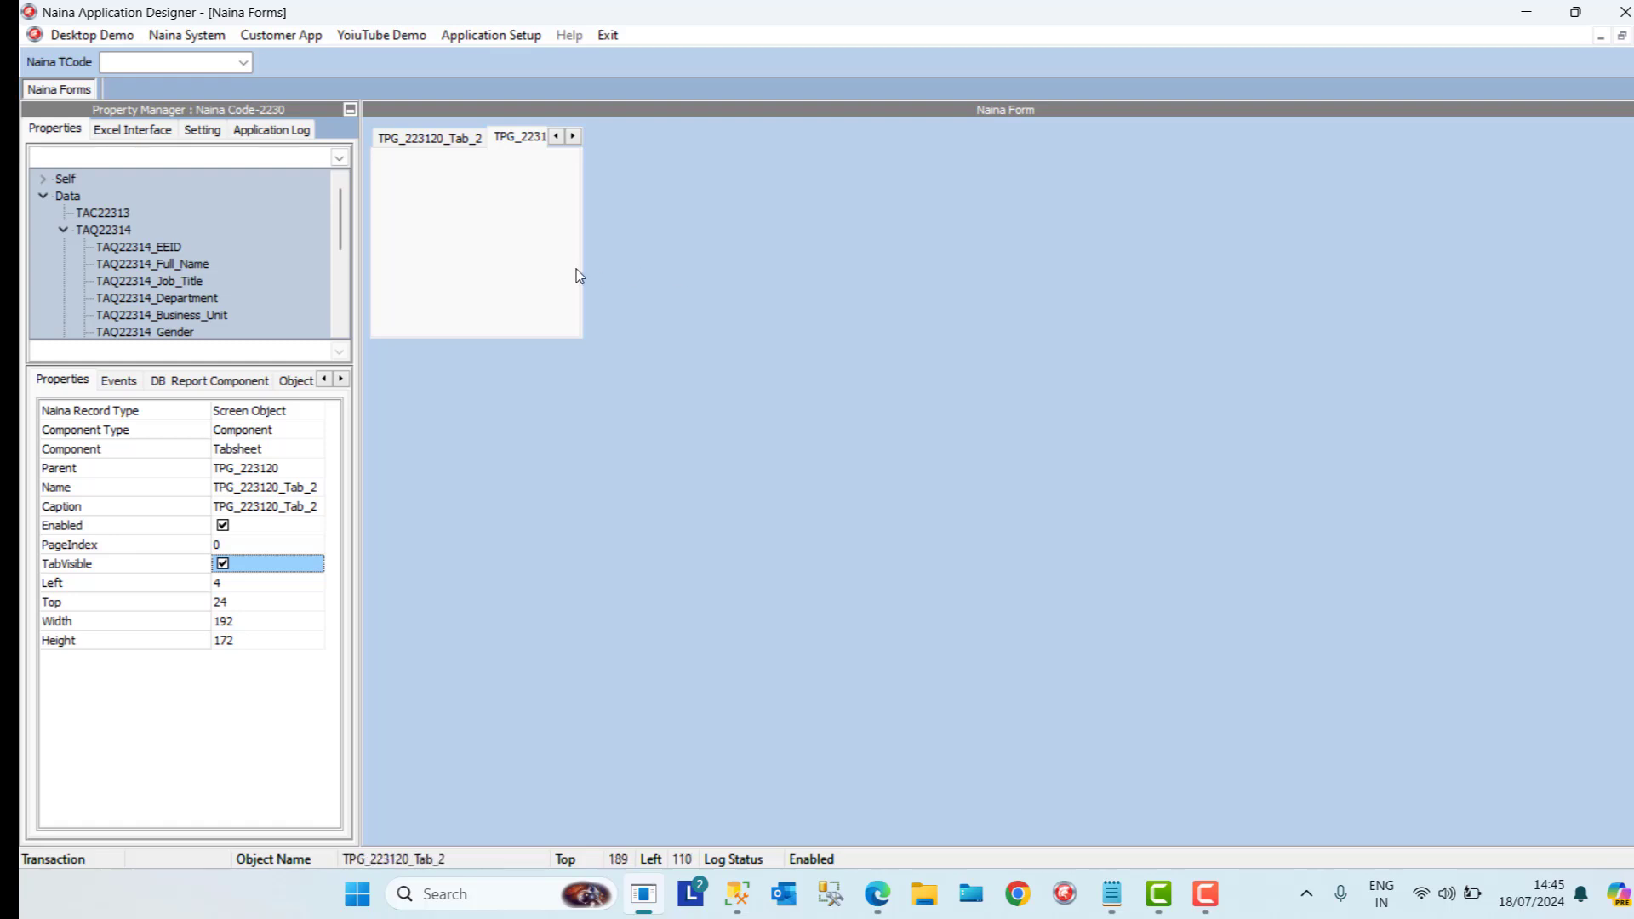
click(287, 507)
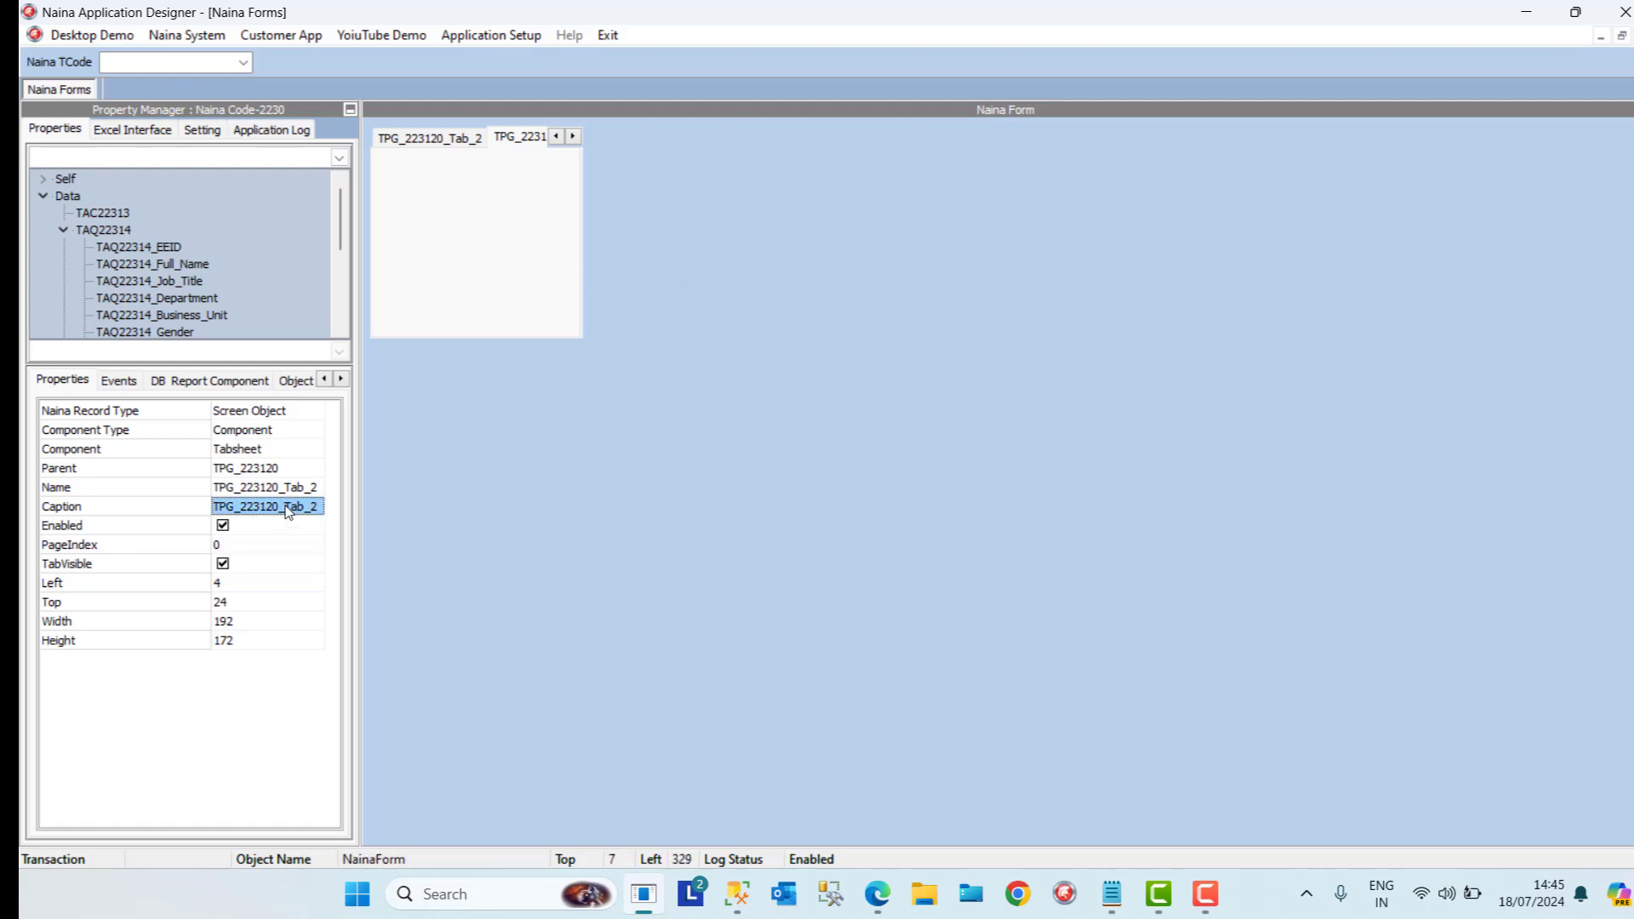
text(Title Master)
click(287, 586)
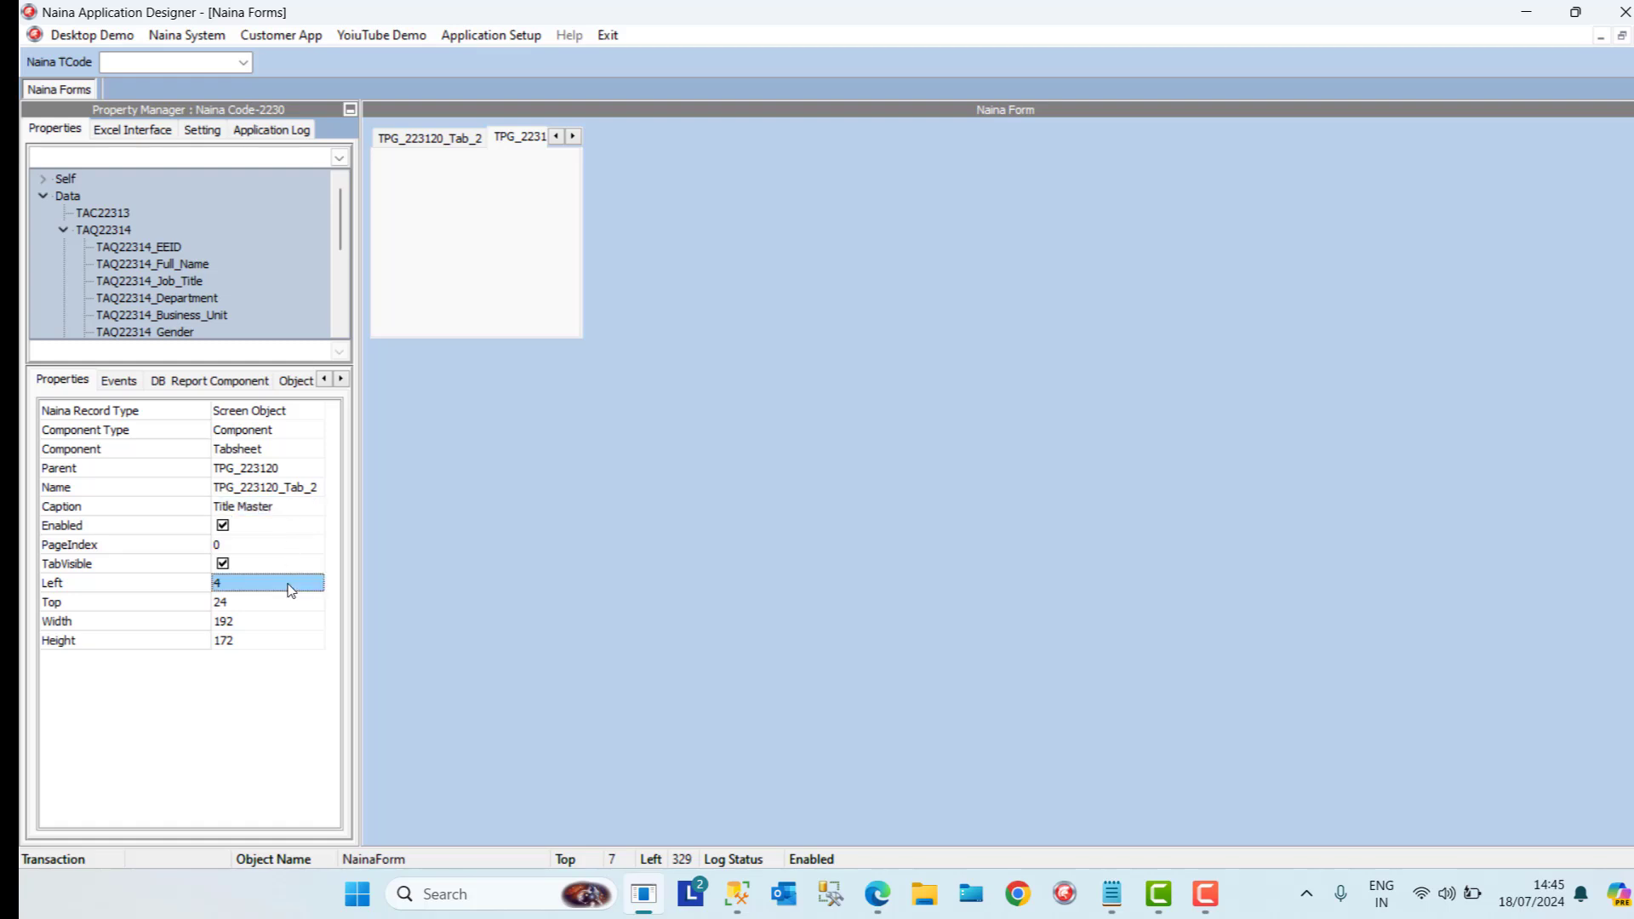
Enlarge the page control from its lower-right corner, and reload the form by closing and reopening Naina Forms
click(401, 139)
drag(582, 337, 861, 475)
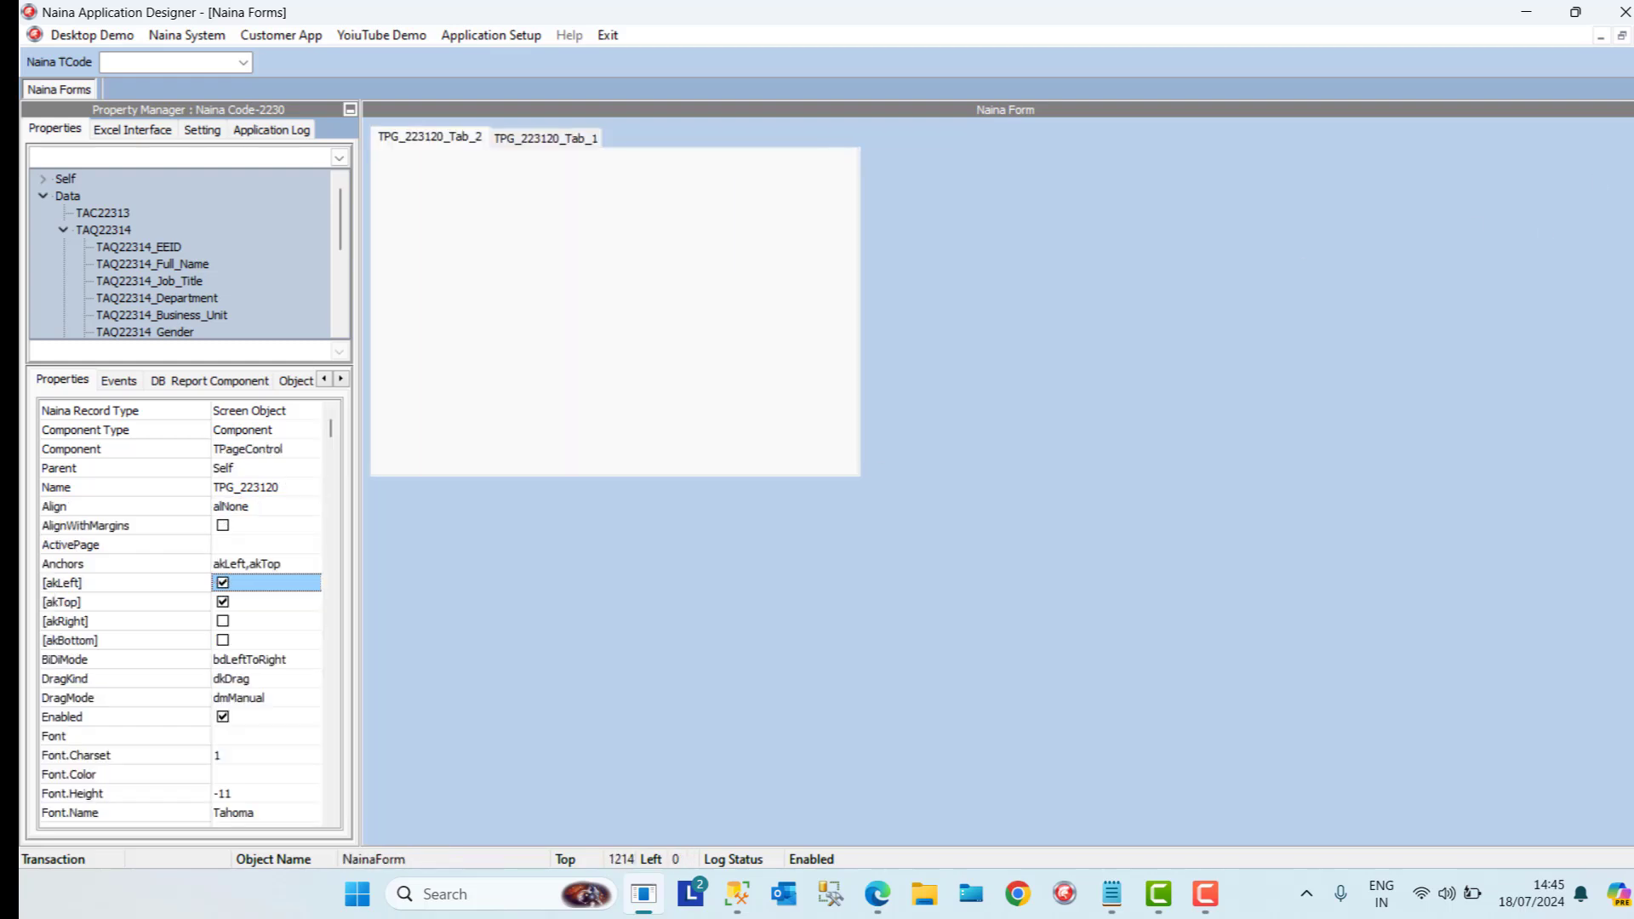
click(1633, 35)
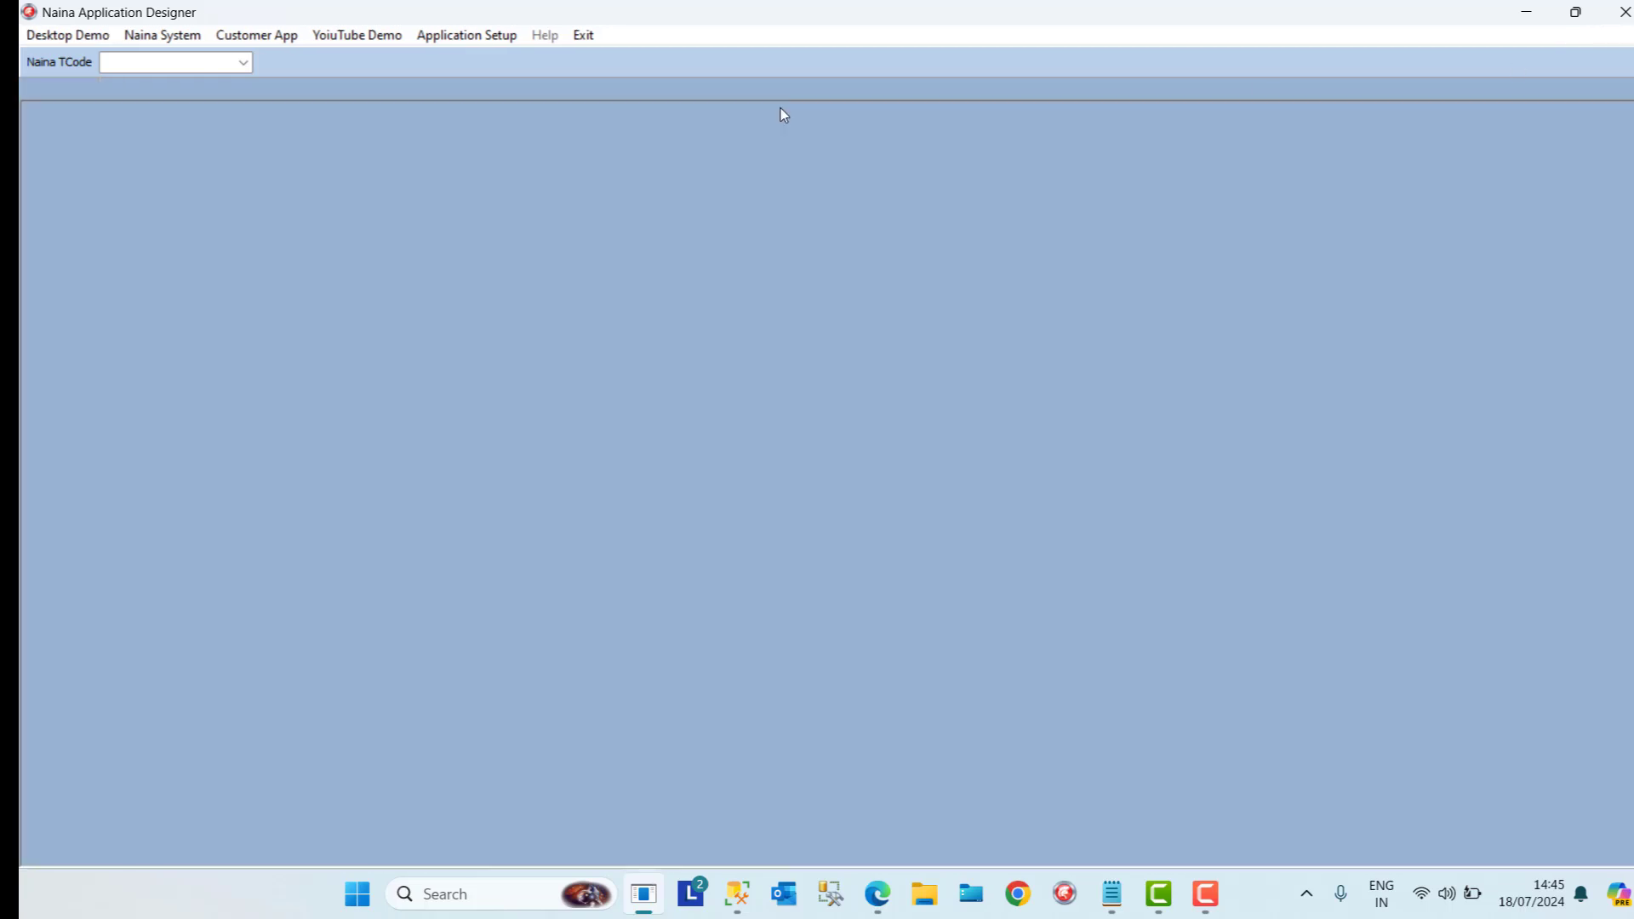
click(444, 36)
click(474, 106)
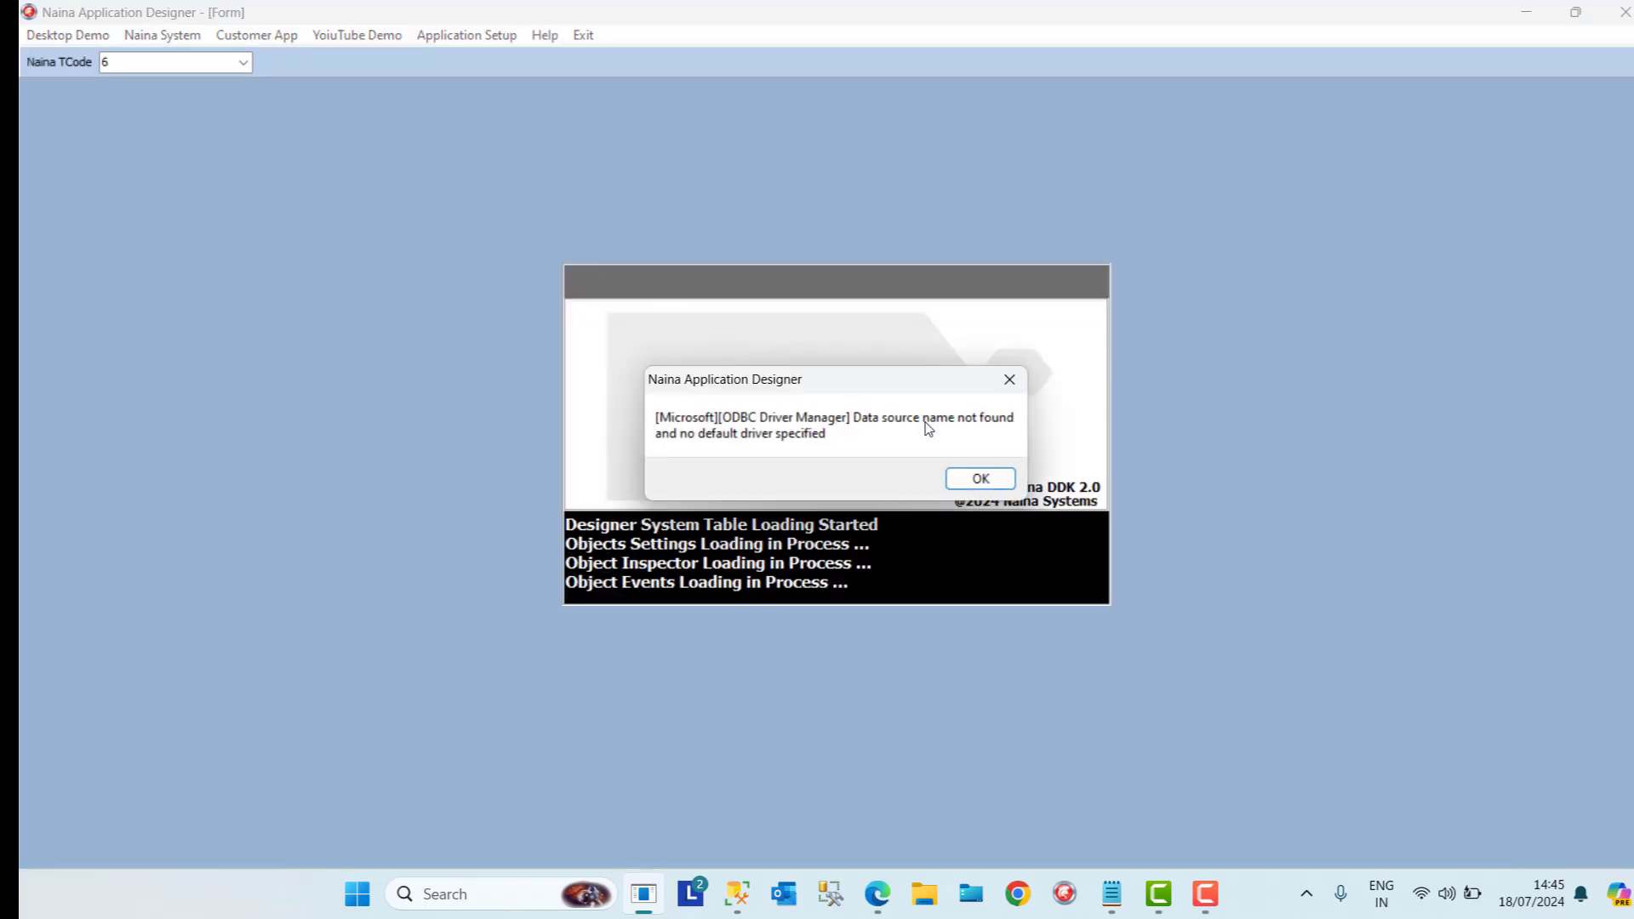
click(987, 480)
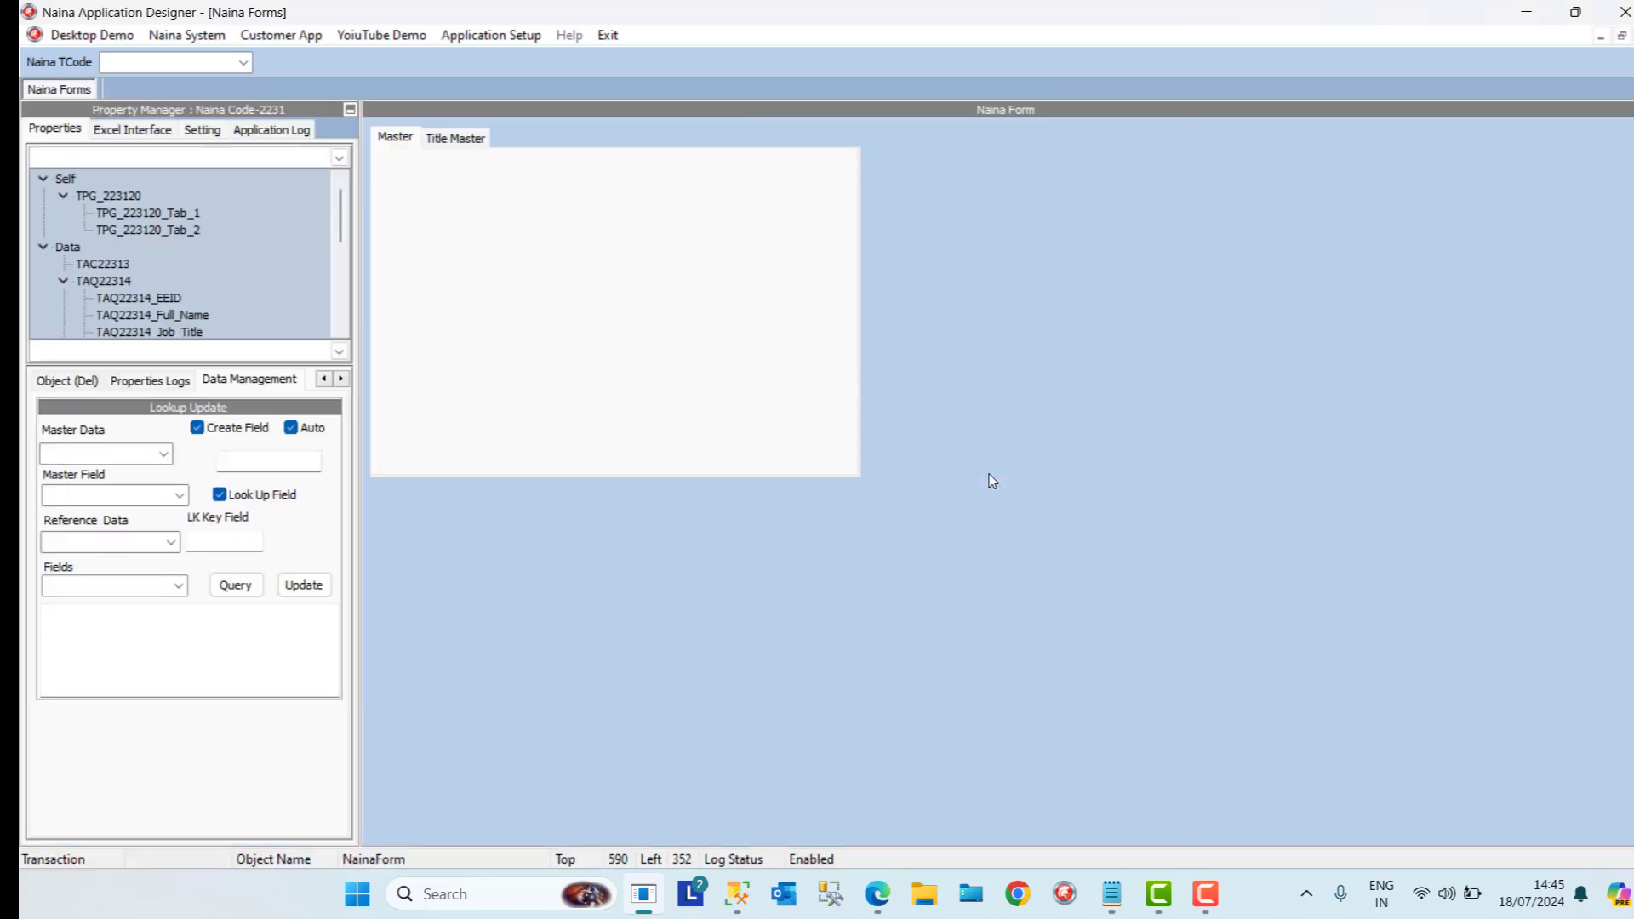
Enable the Connected property of the ADOConnection TAC22313 in the form's Data objects
drag(343, 223, 343, 299)
click(53, 382)
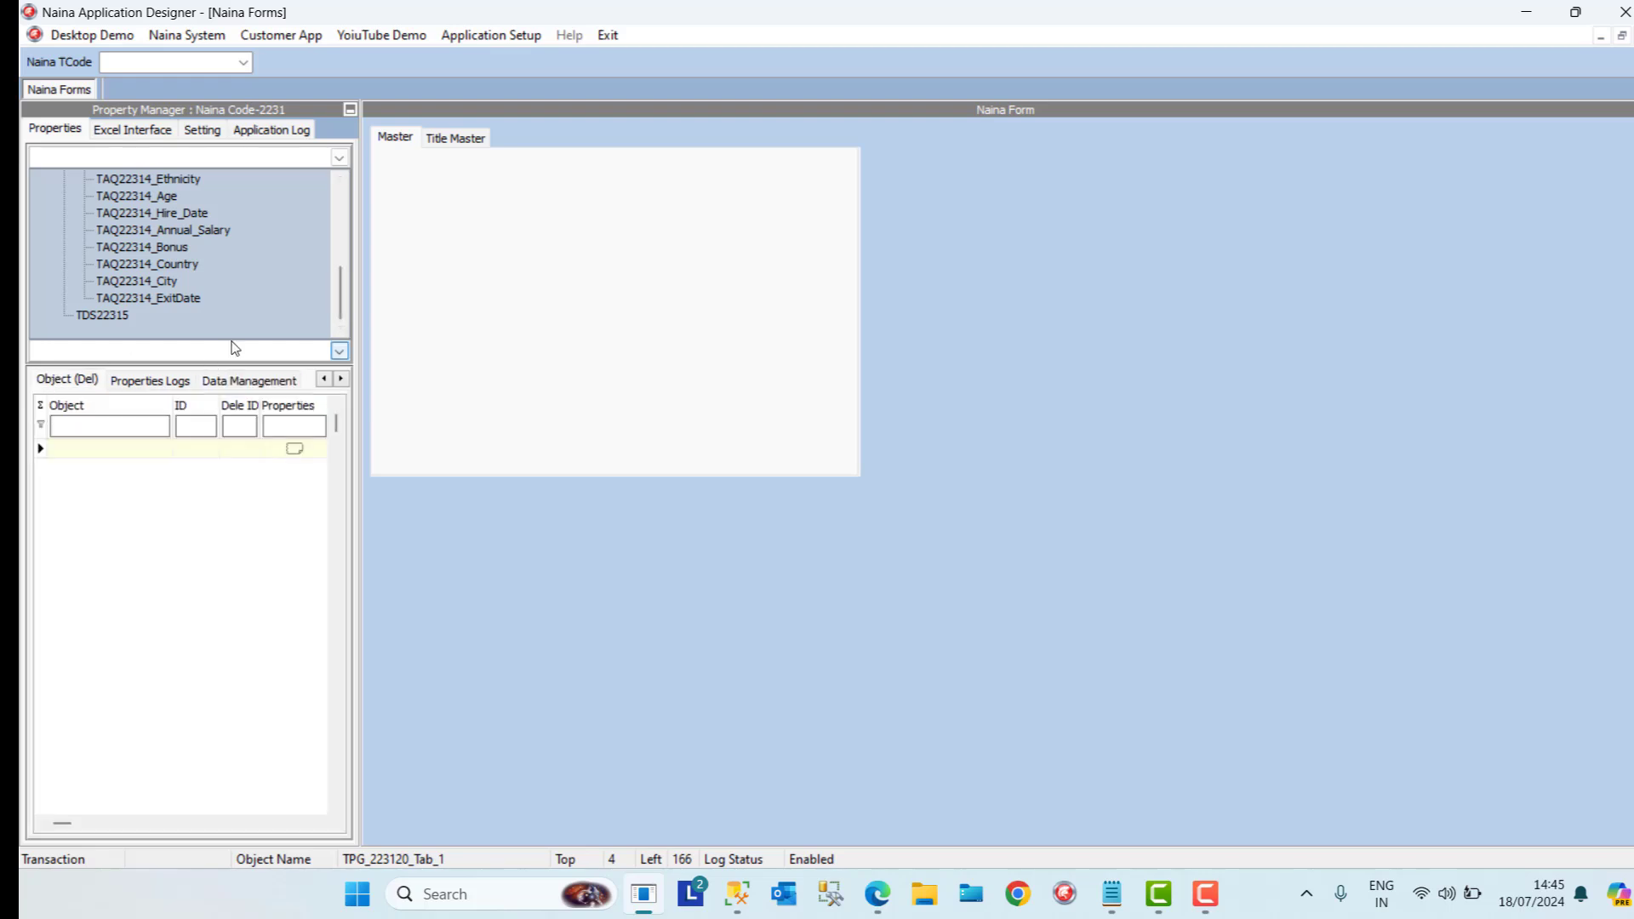
scroll(332, 250, up, 4)
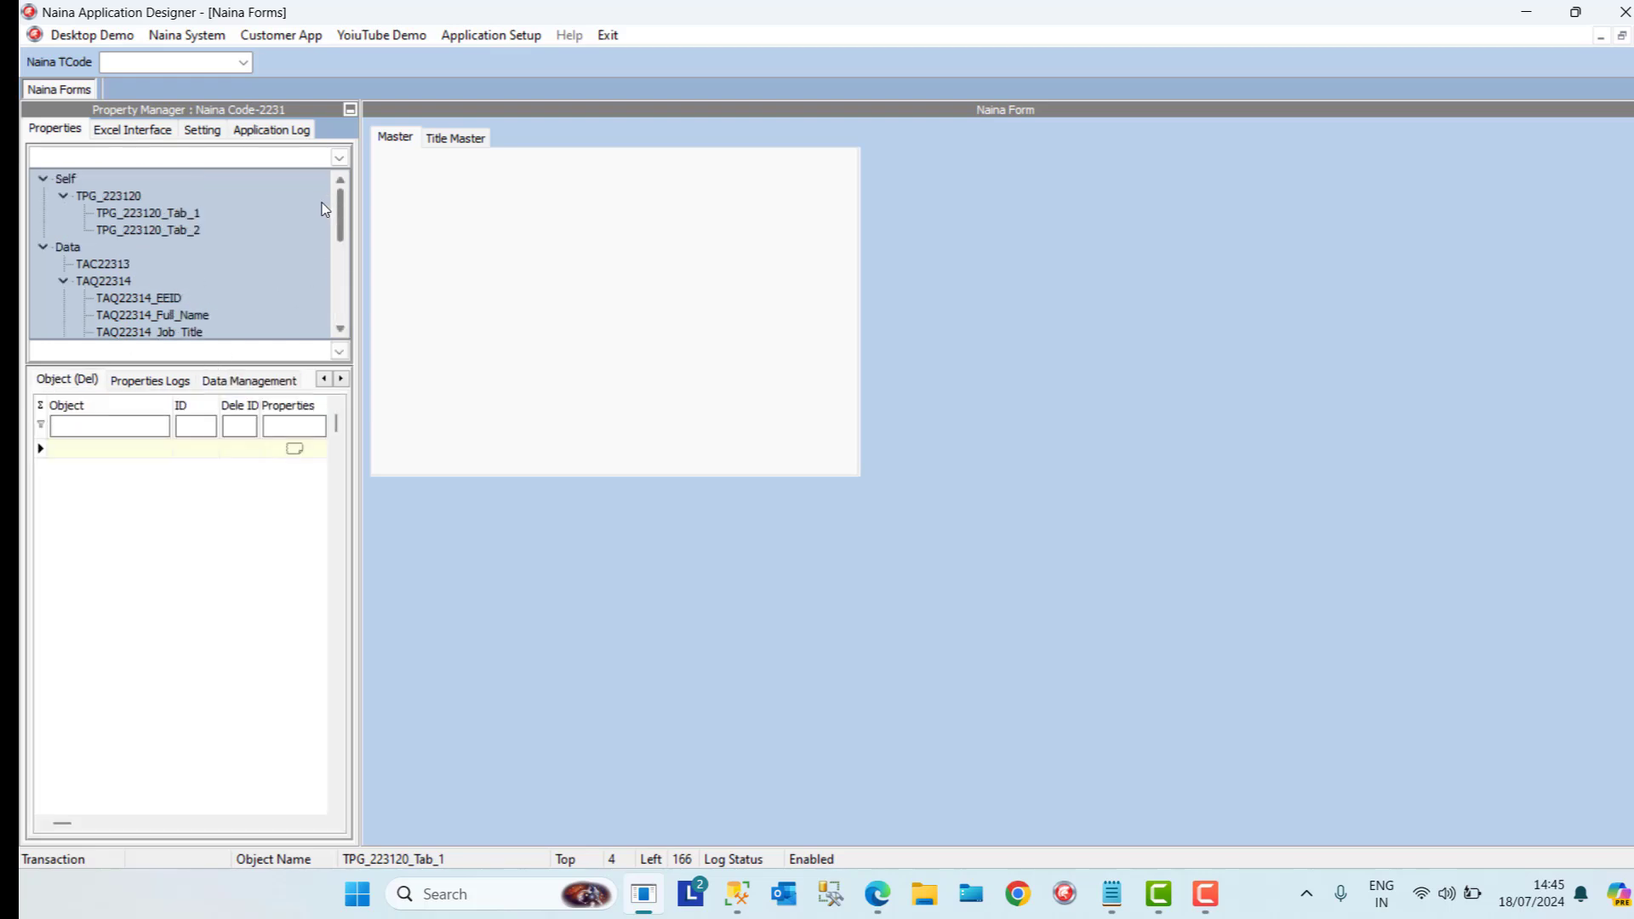
click(102, 264)
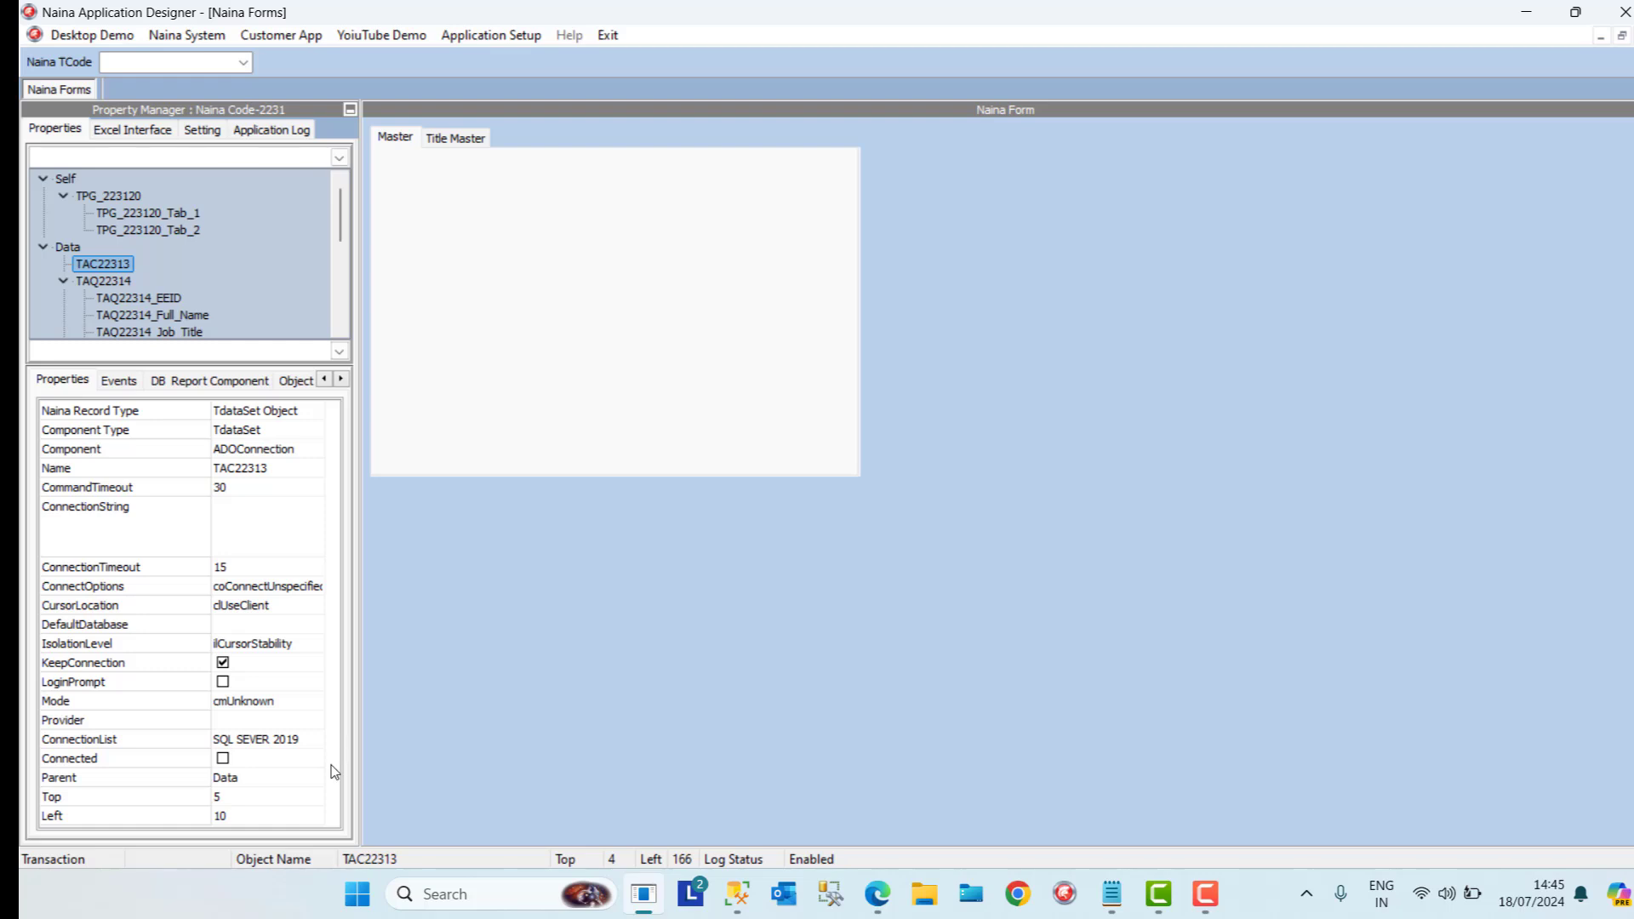
click(222, 758)
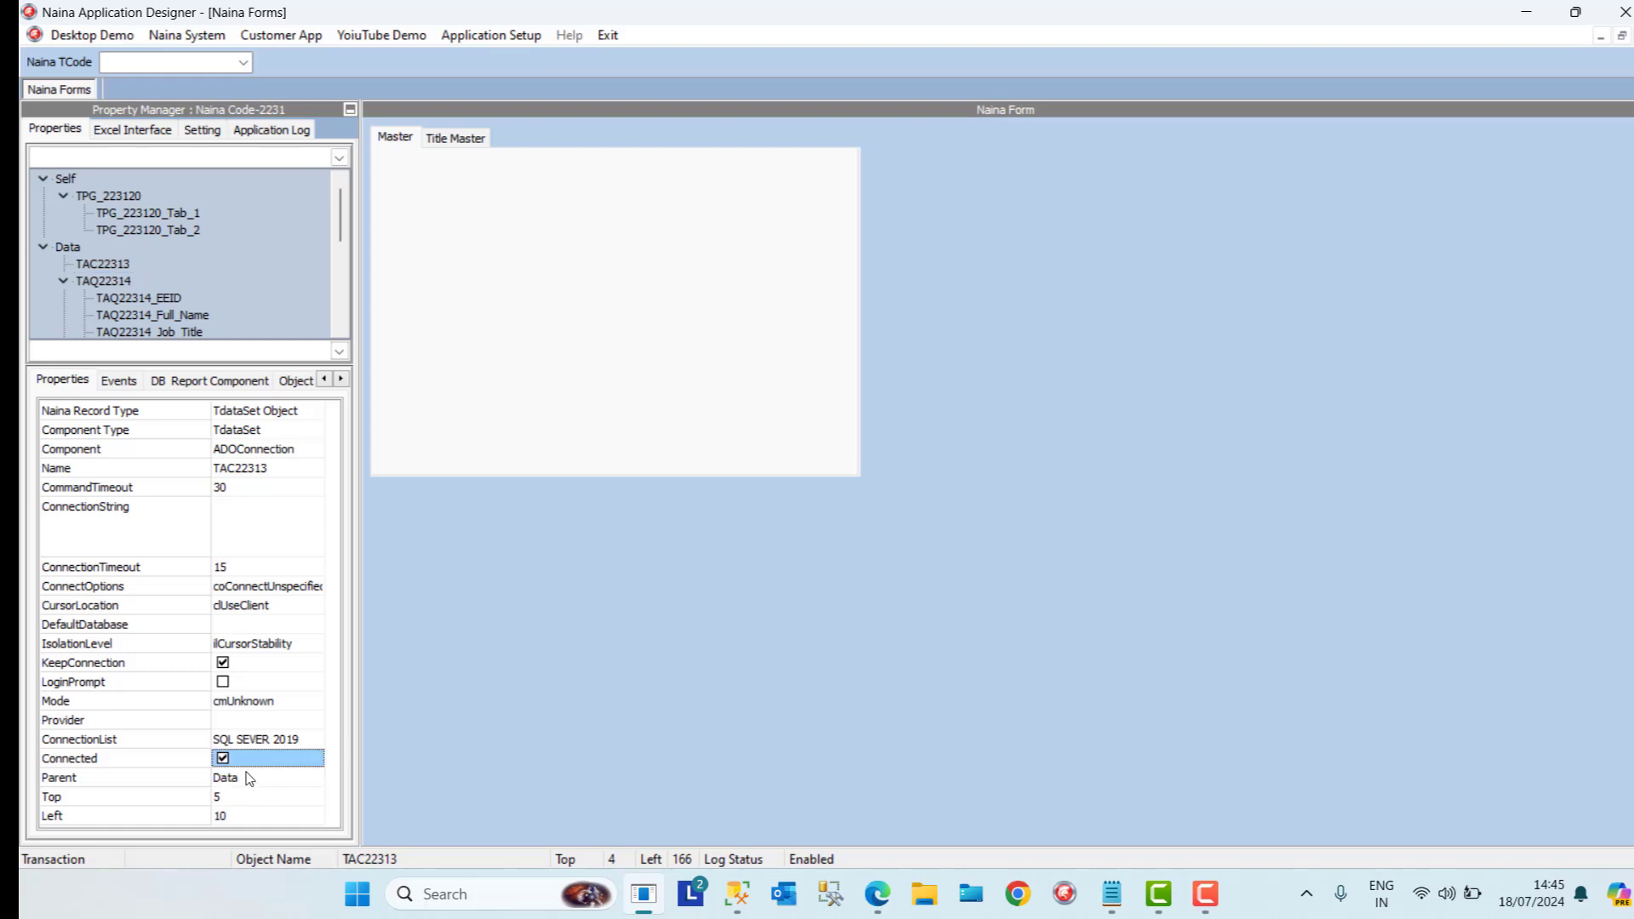
click(256, 777)
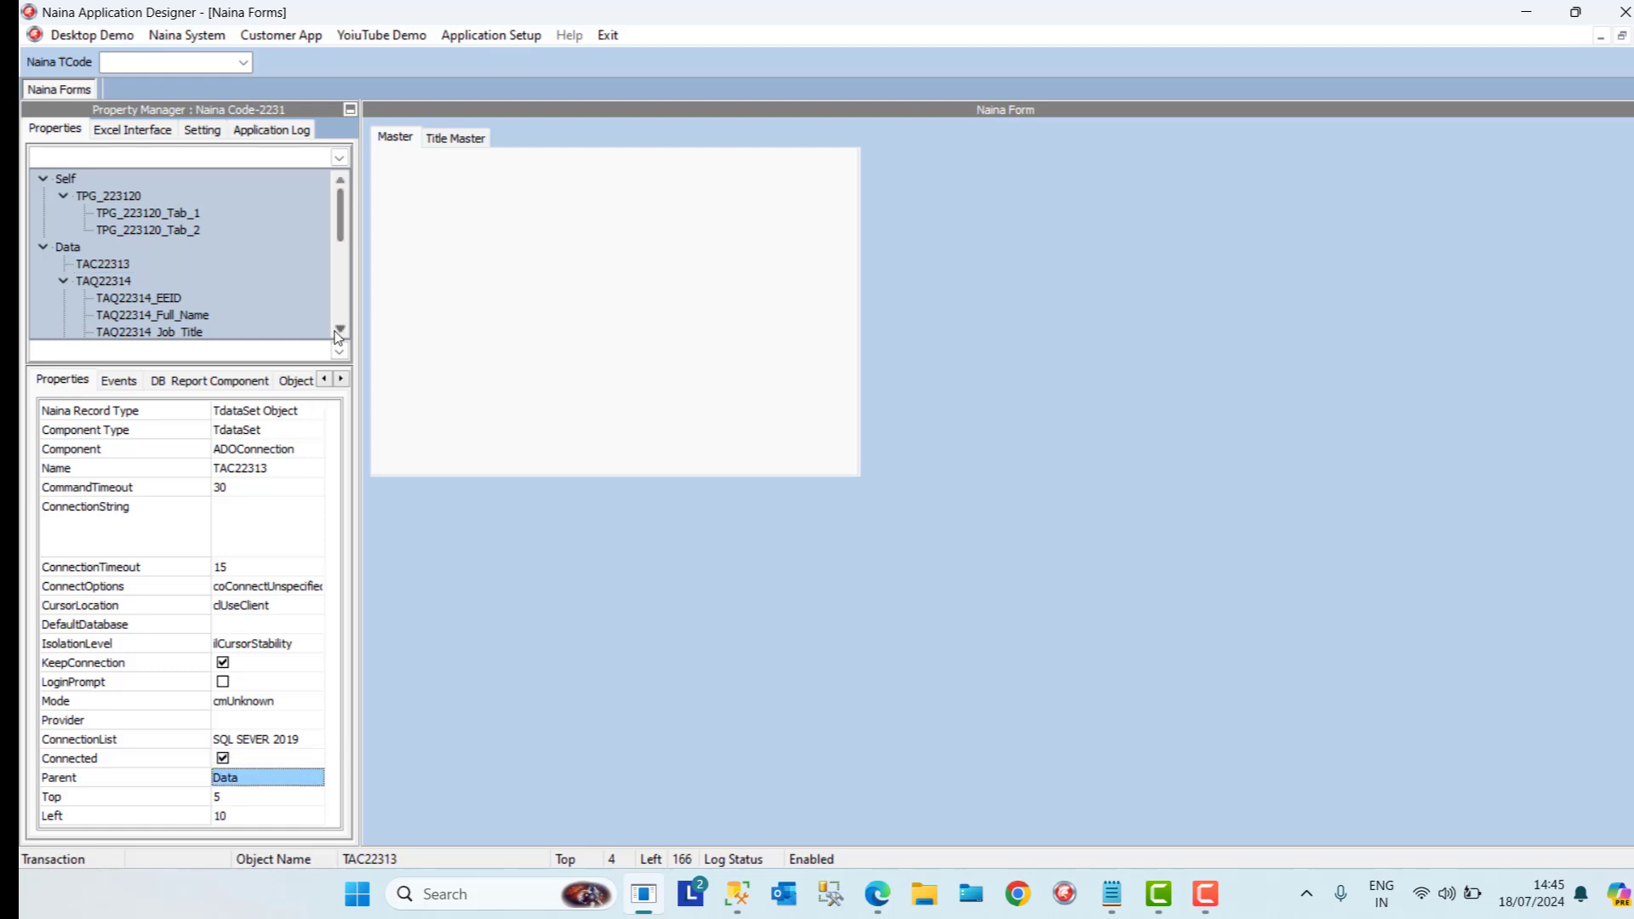
Close and reopen Naina Forms to reload the form with its active database connection
click(1632, 35)
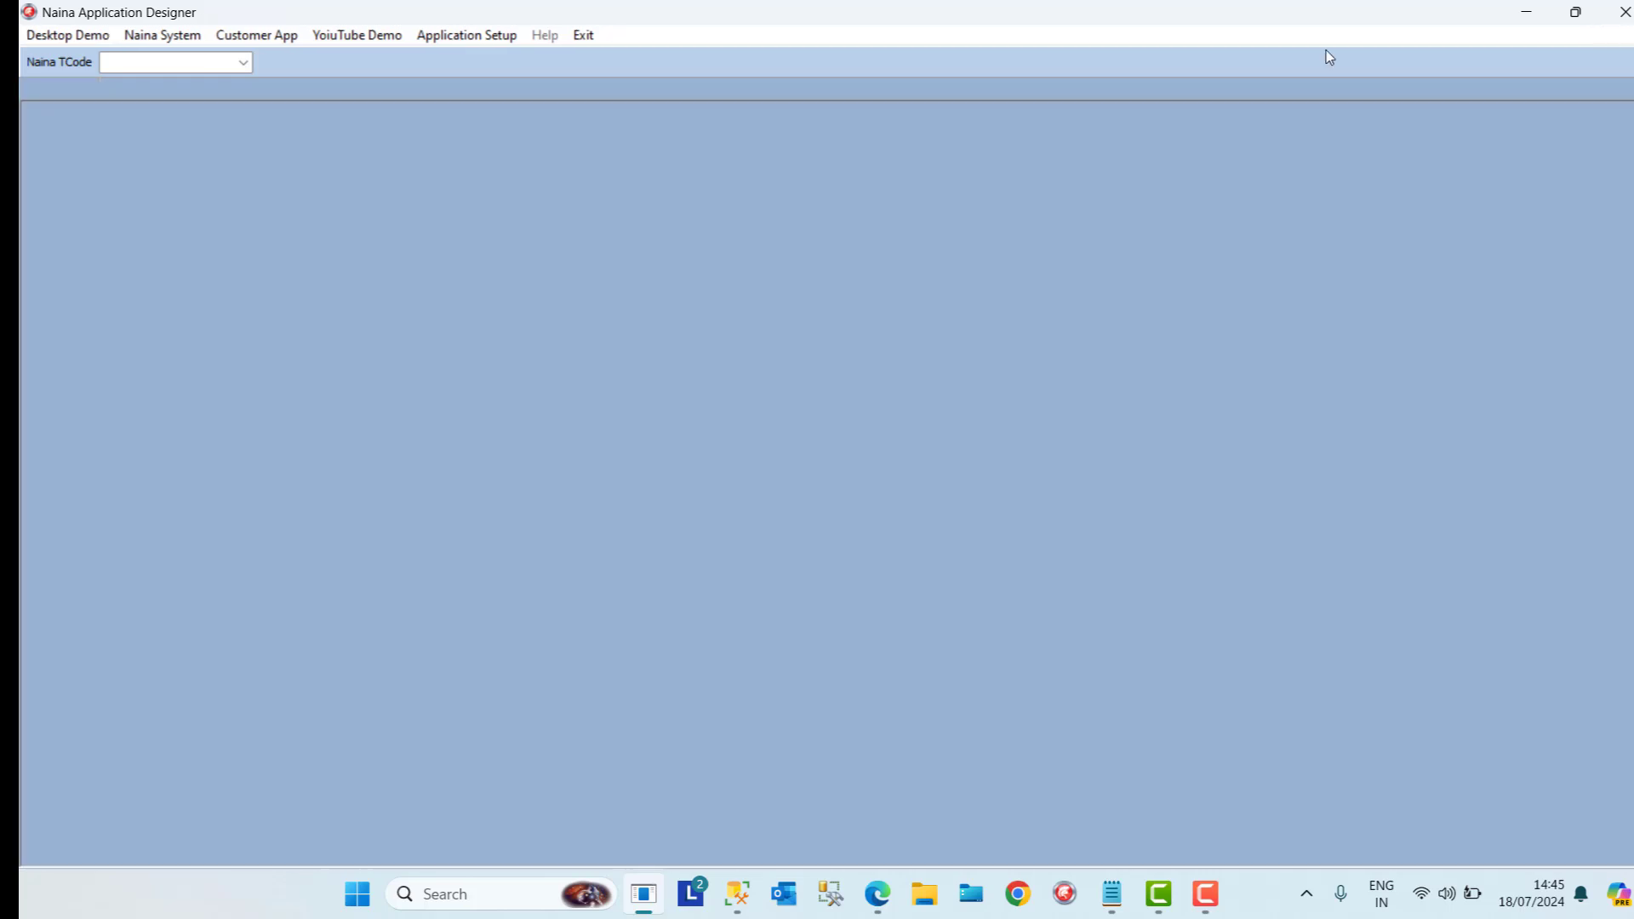
click(466, 35)
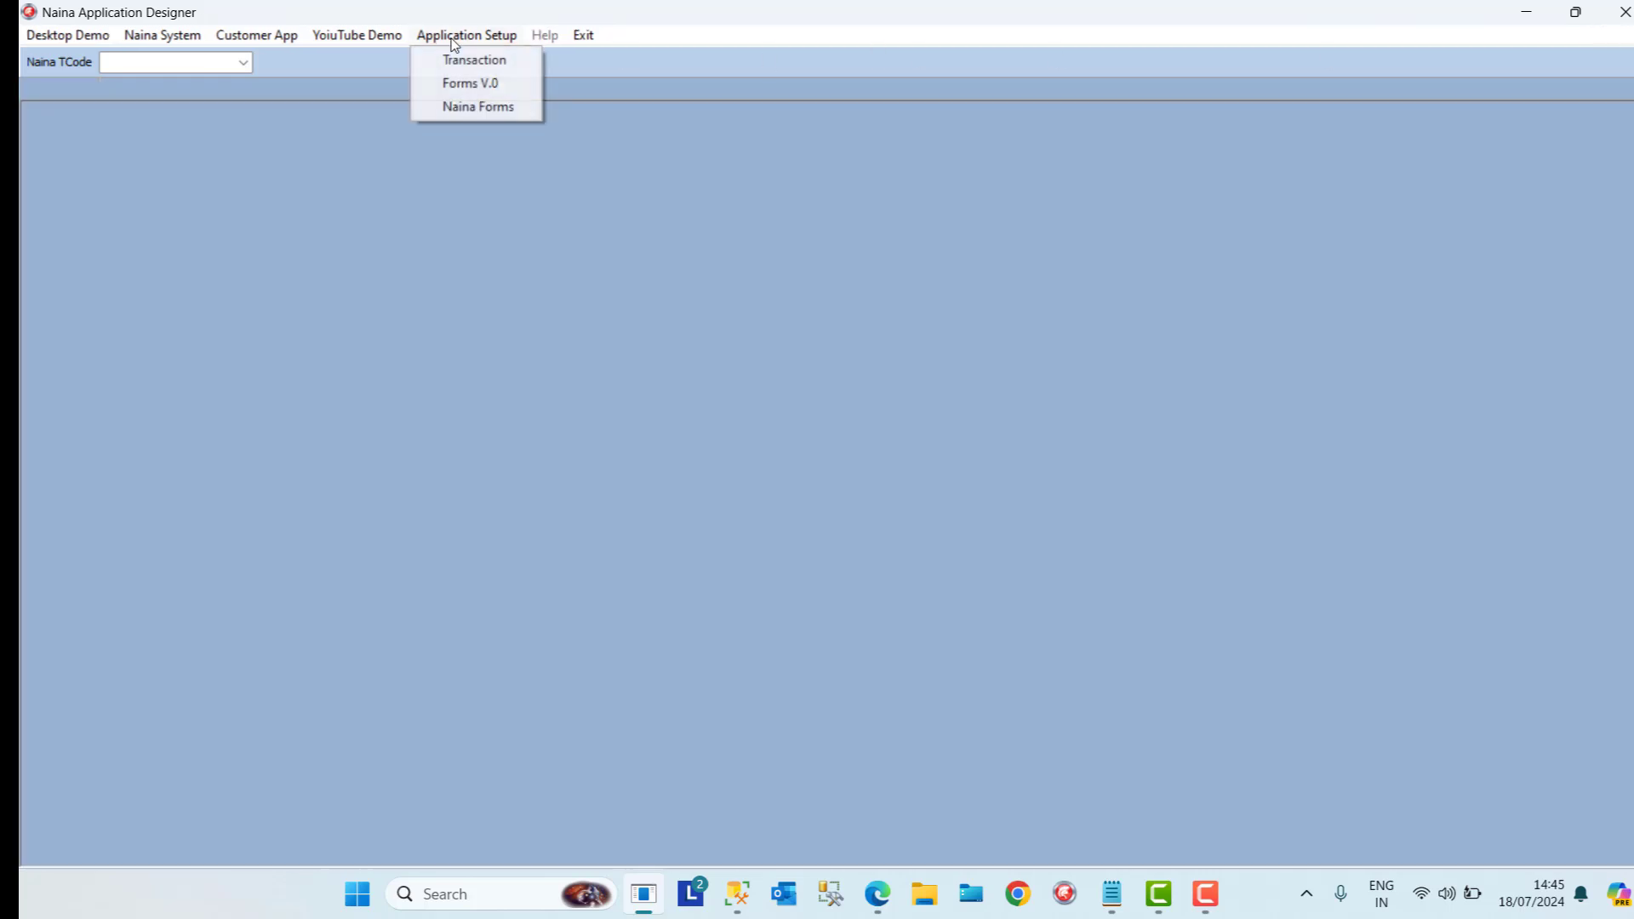
click(478, 103)
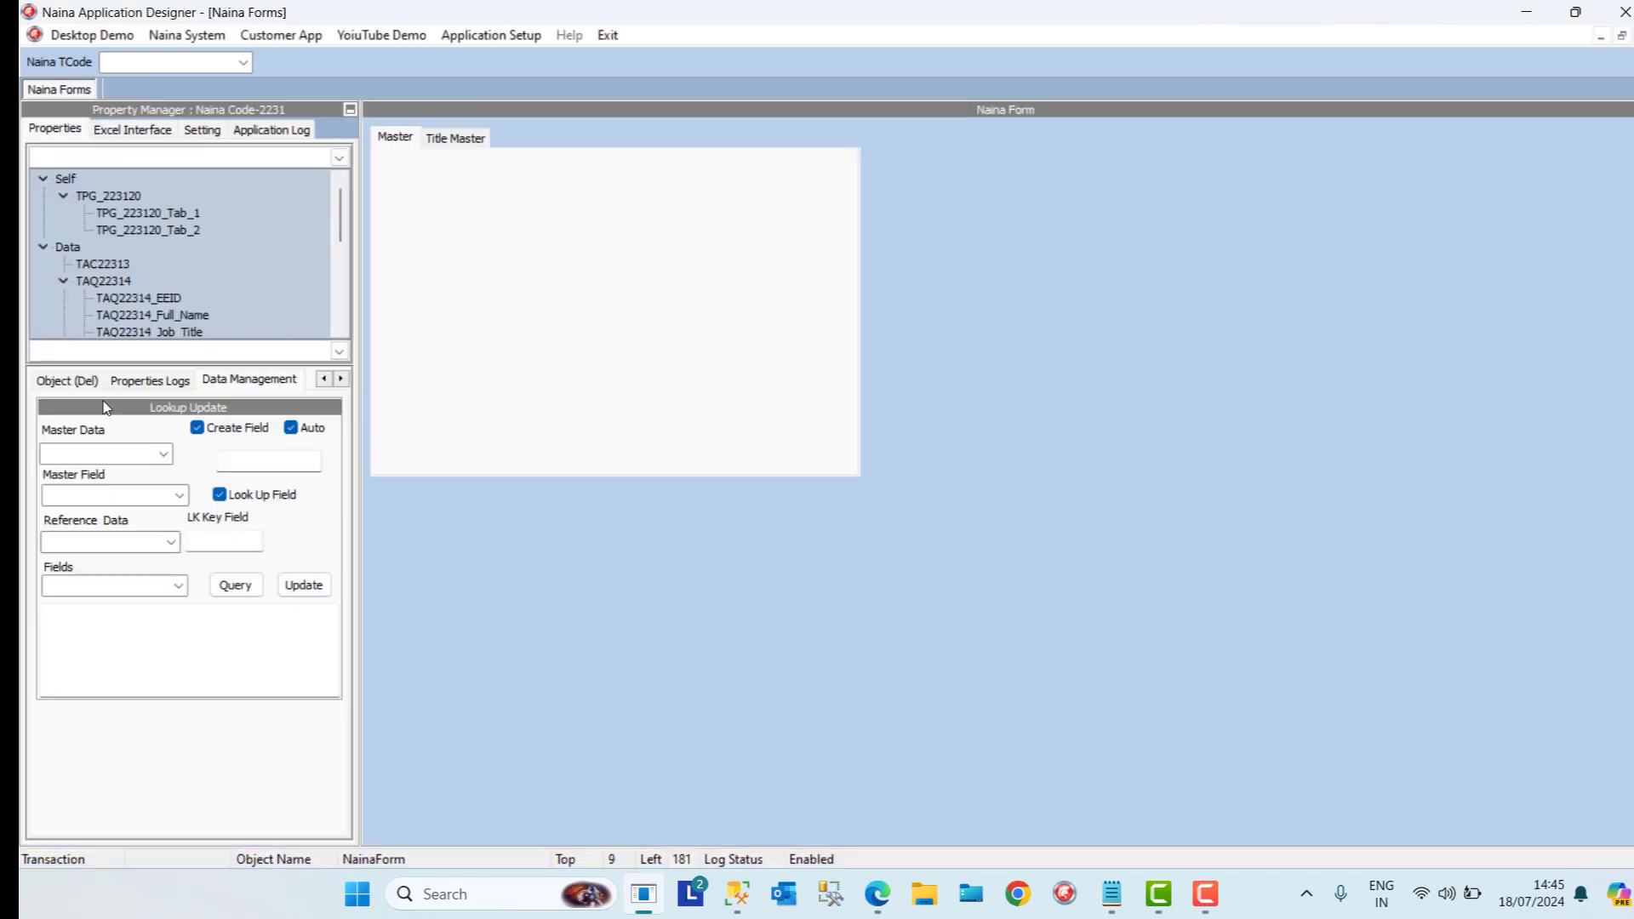
click(64, 385)
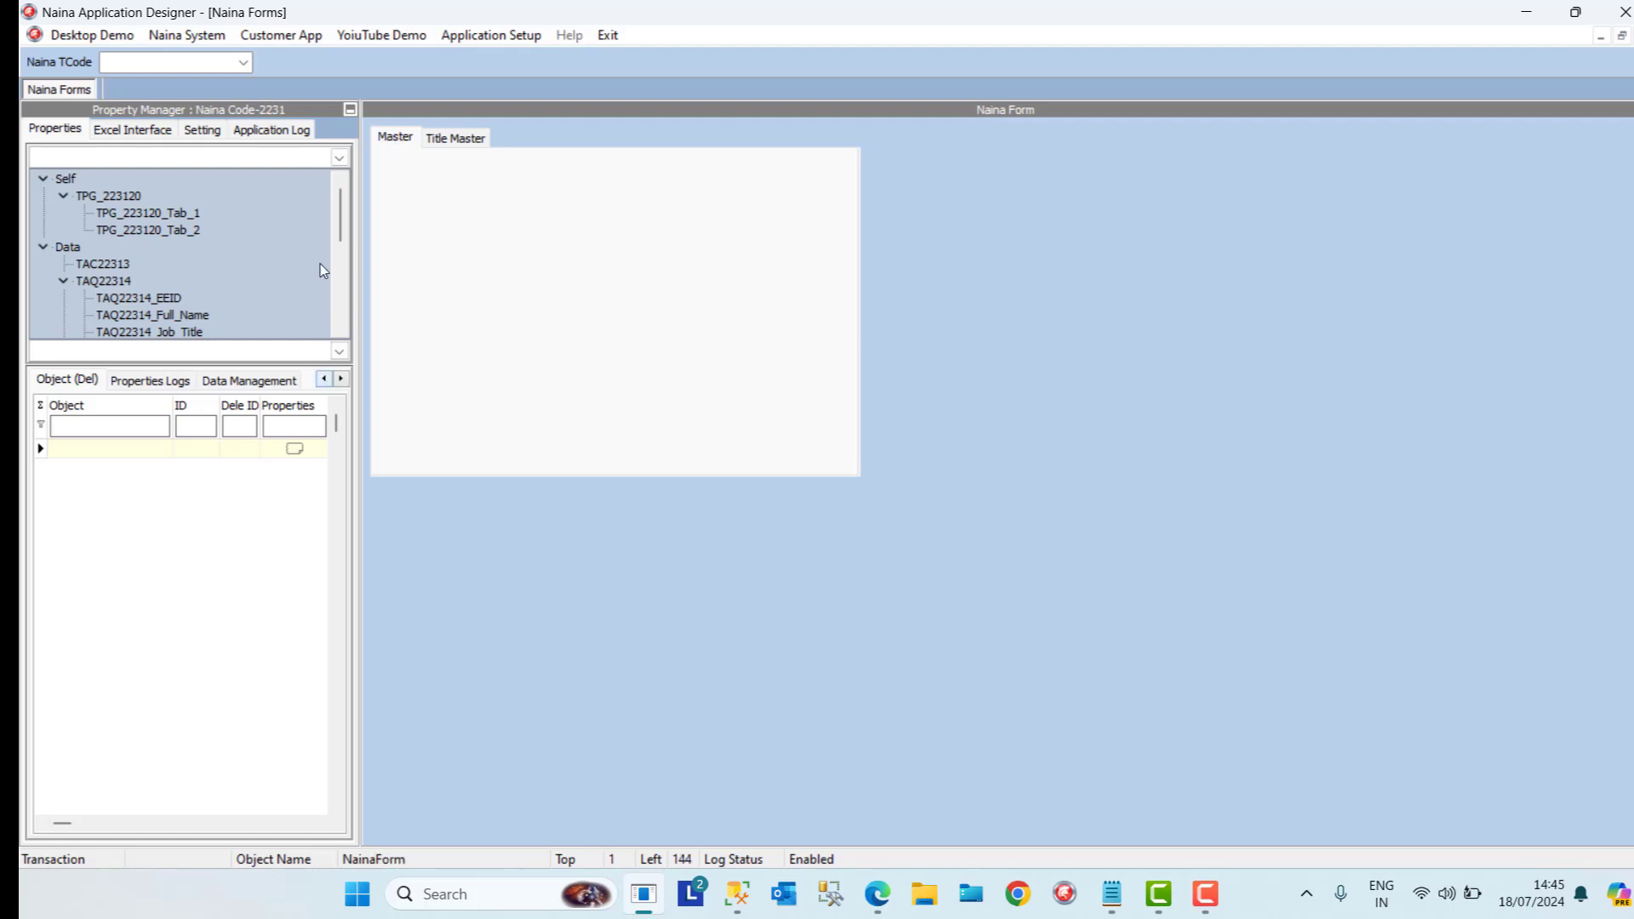
Set the page control's Align property to alClient so that it fills the form
click(108, 195)
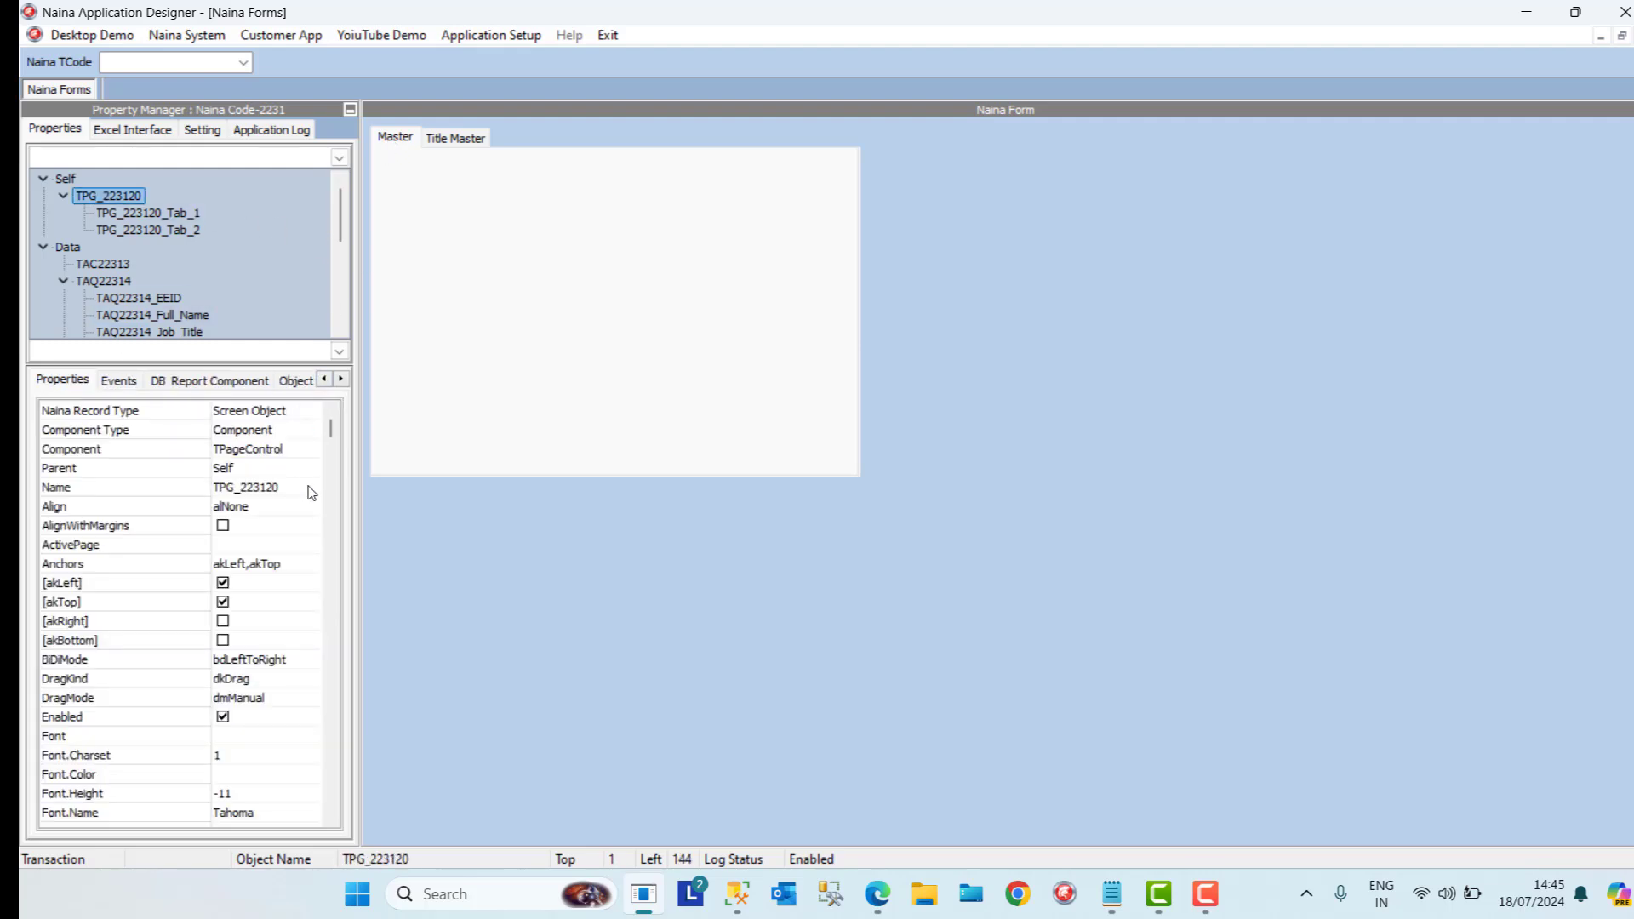
click(310, 507)
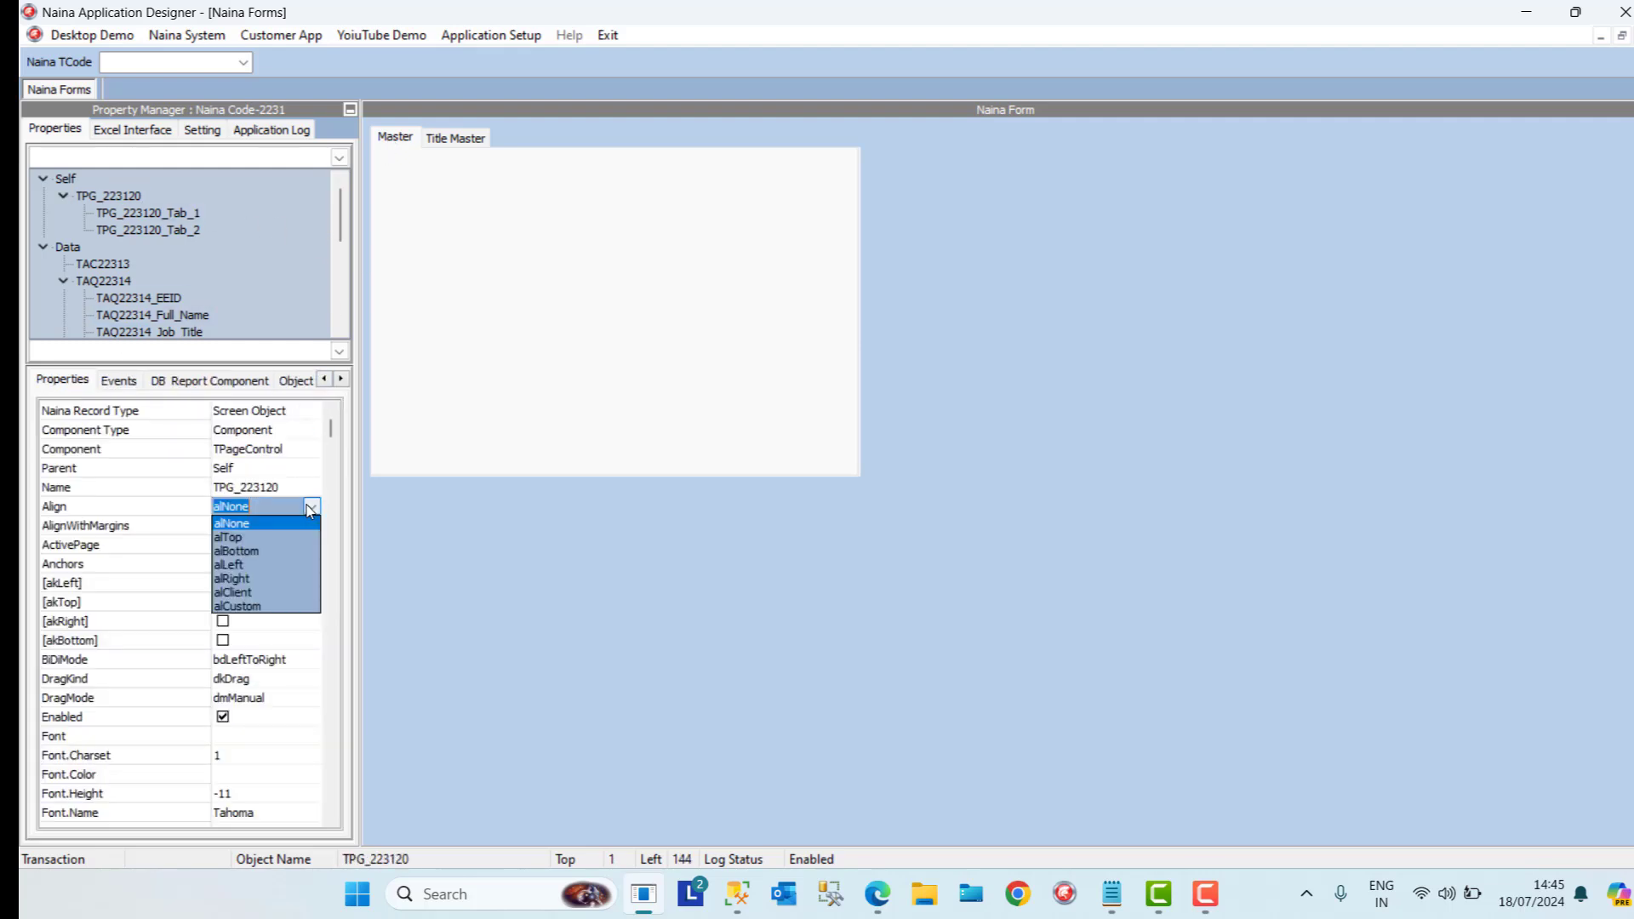
click(257, 593)
click(295, 736)
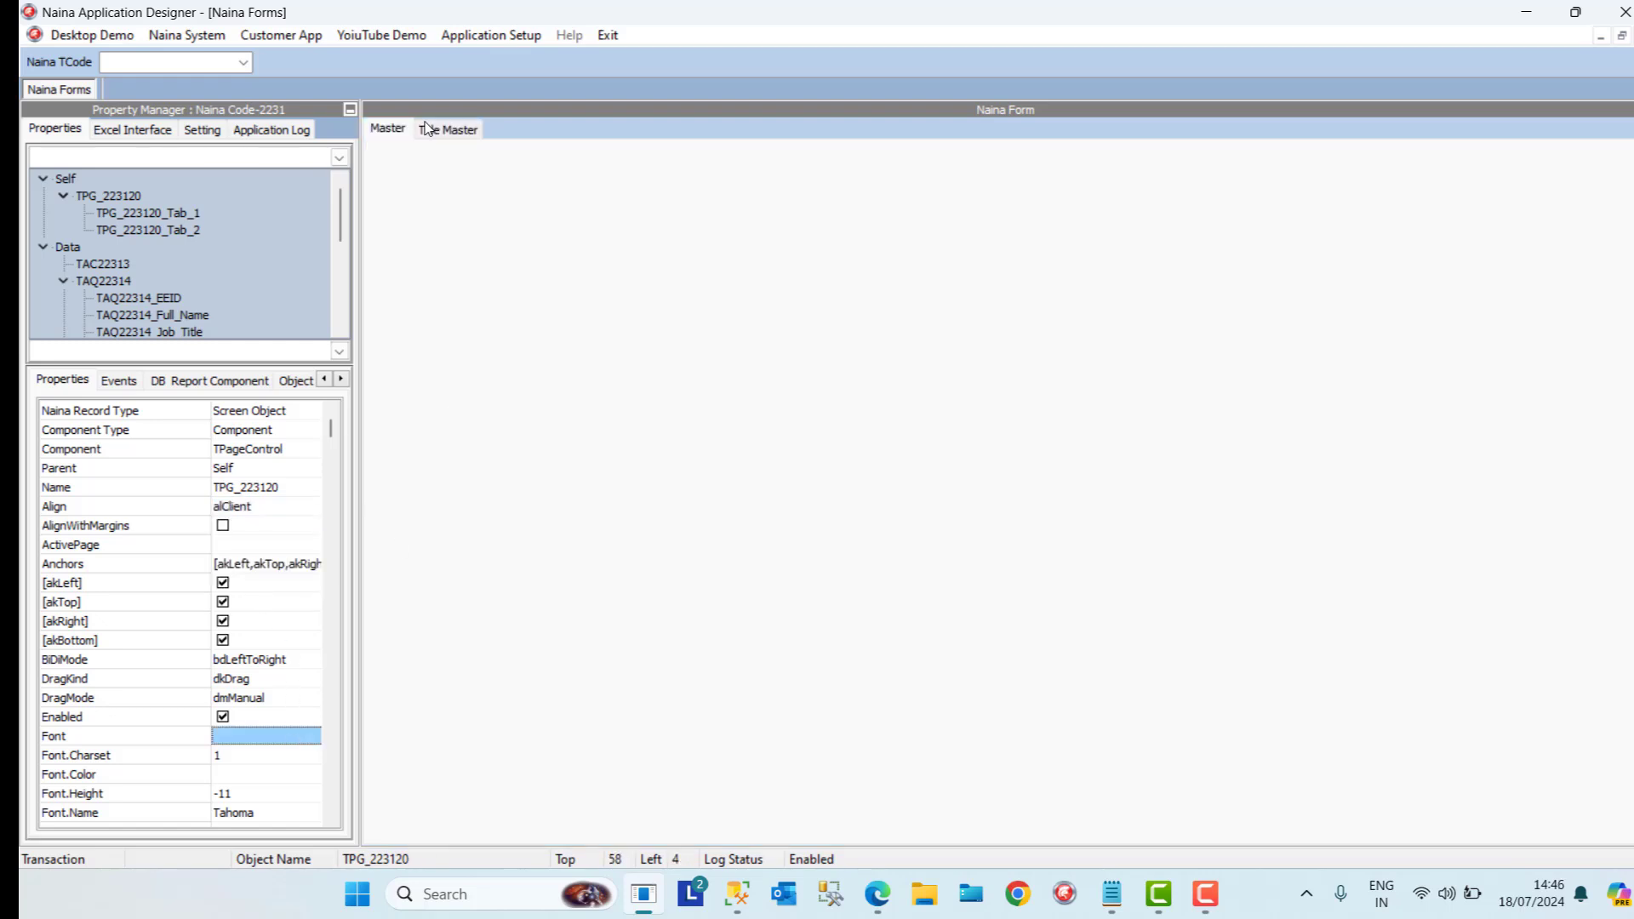
Add a Tpanel near the upper-left corner of the Master tabsheet
right_click(383, 161)
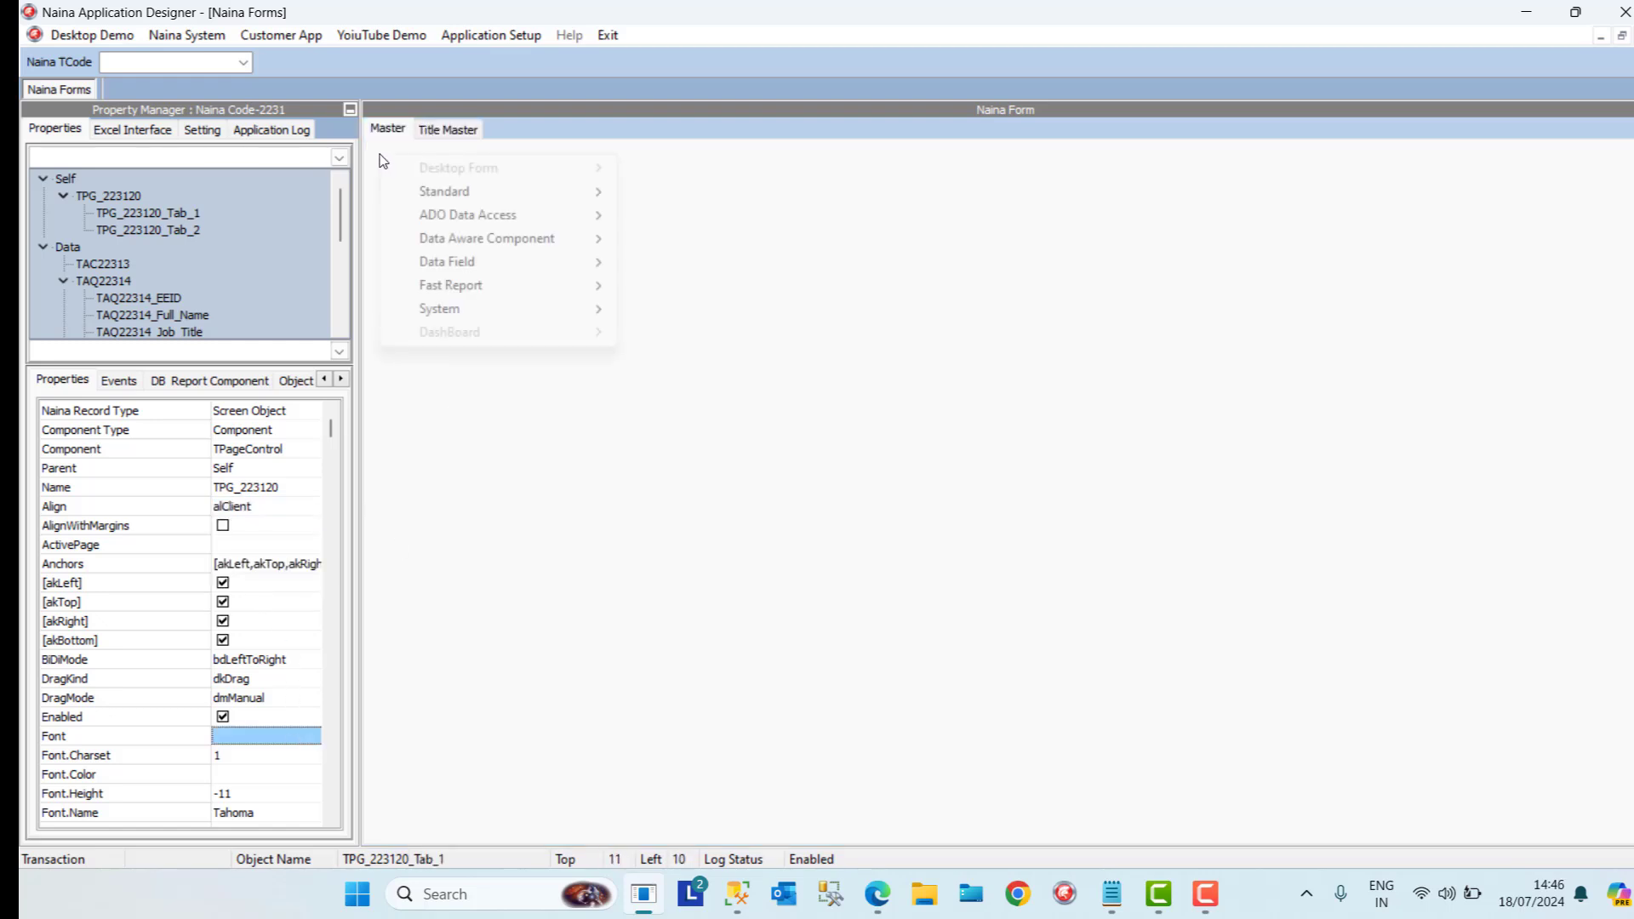
mouse_move(493, 193)
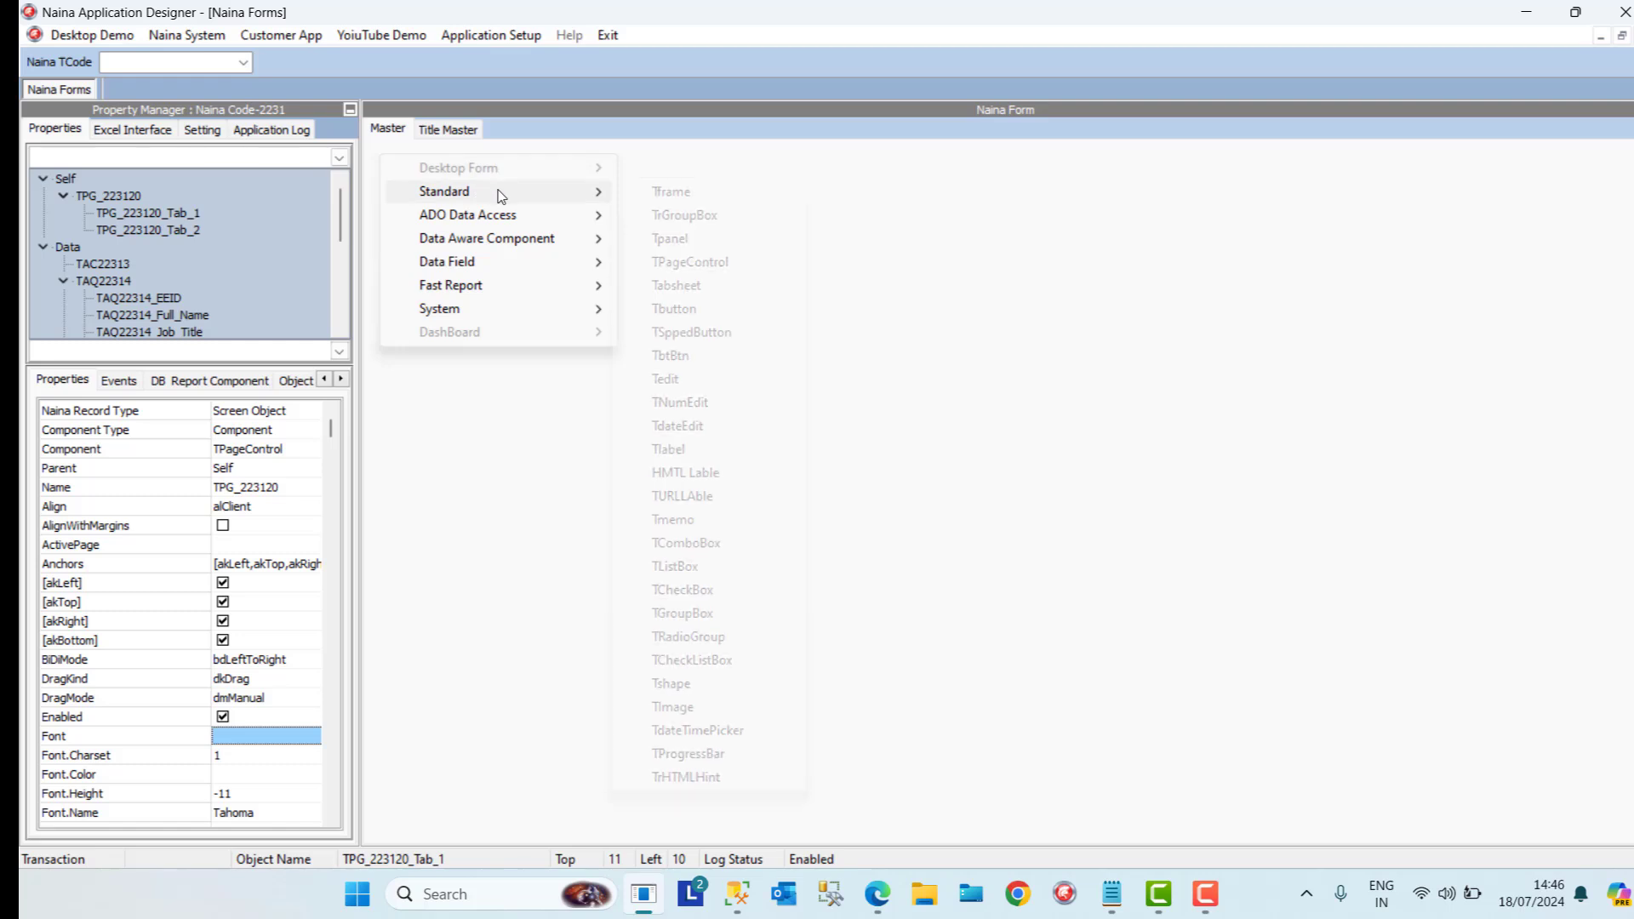
click(672, 239)
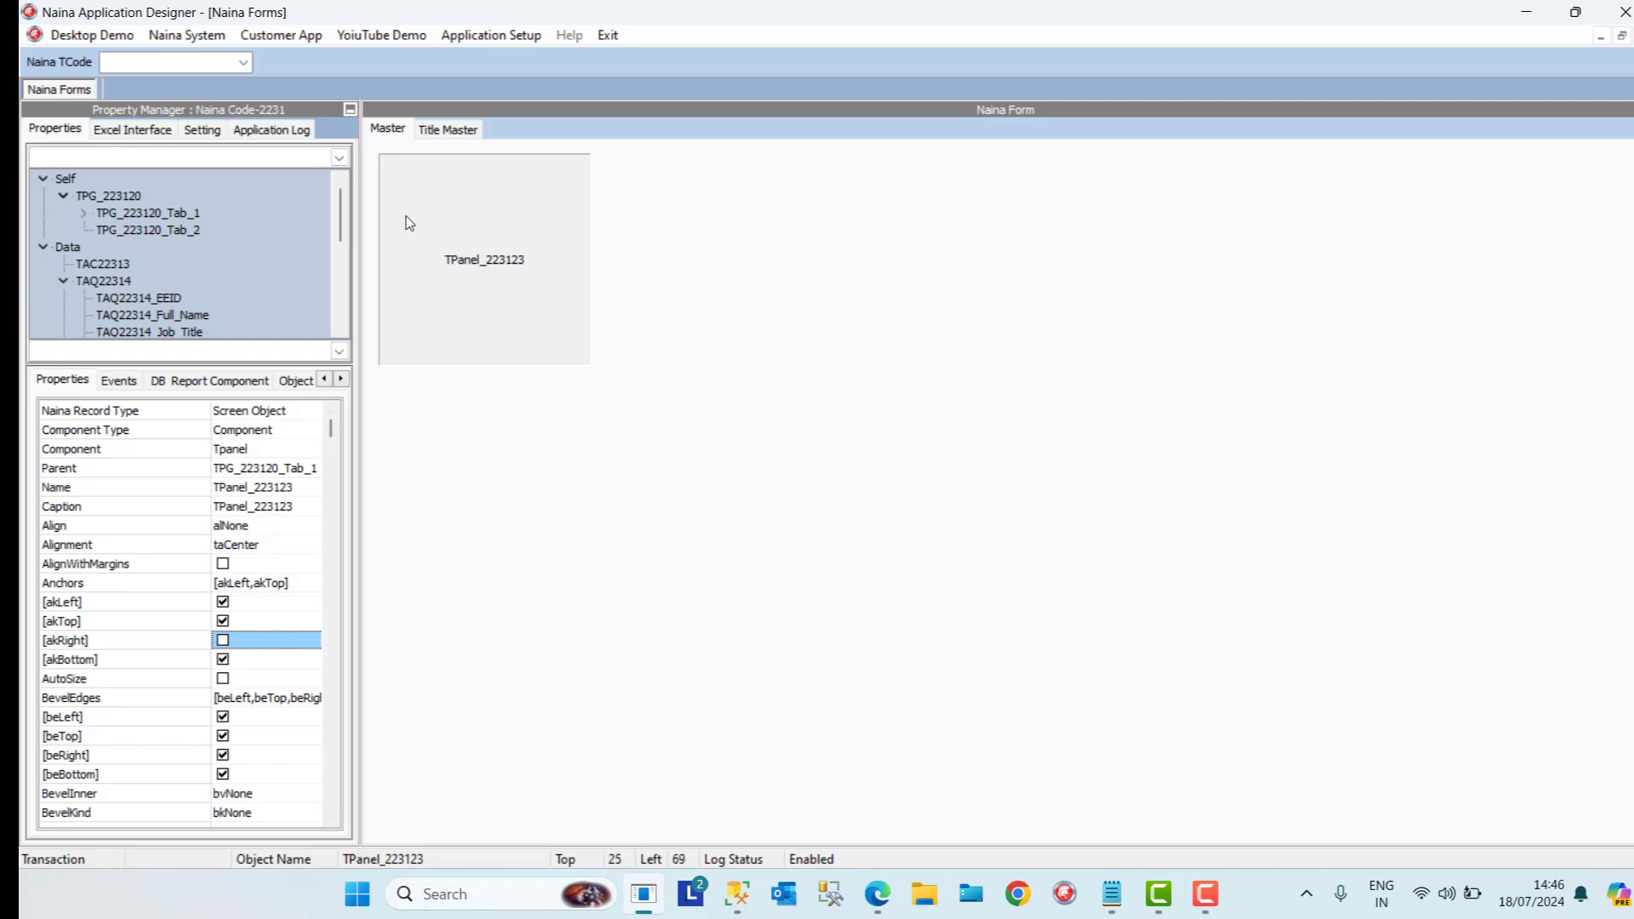
Shrink the Tpanel on the Master tabsheet to a low strip and set its Align property to alTop
drag(409, 207, 584, 193)
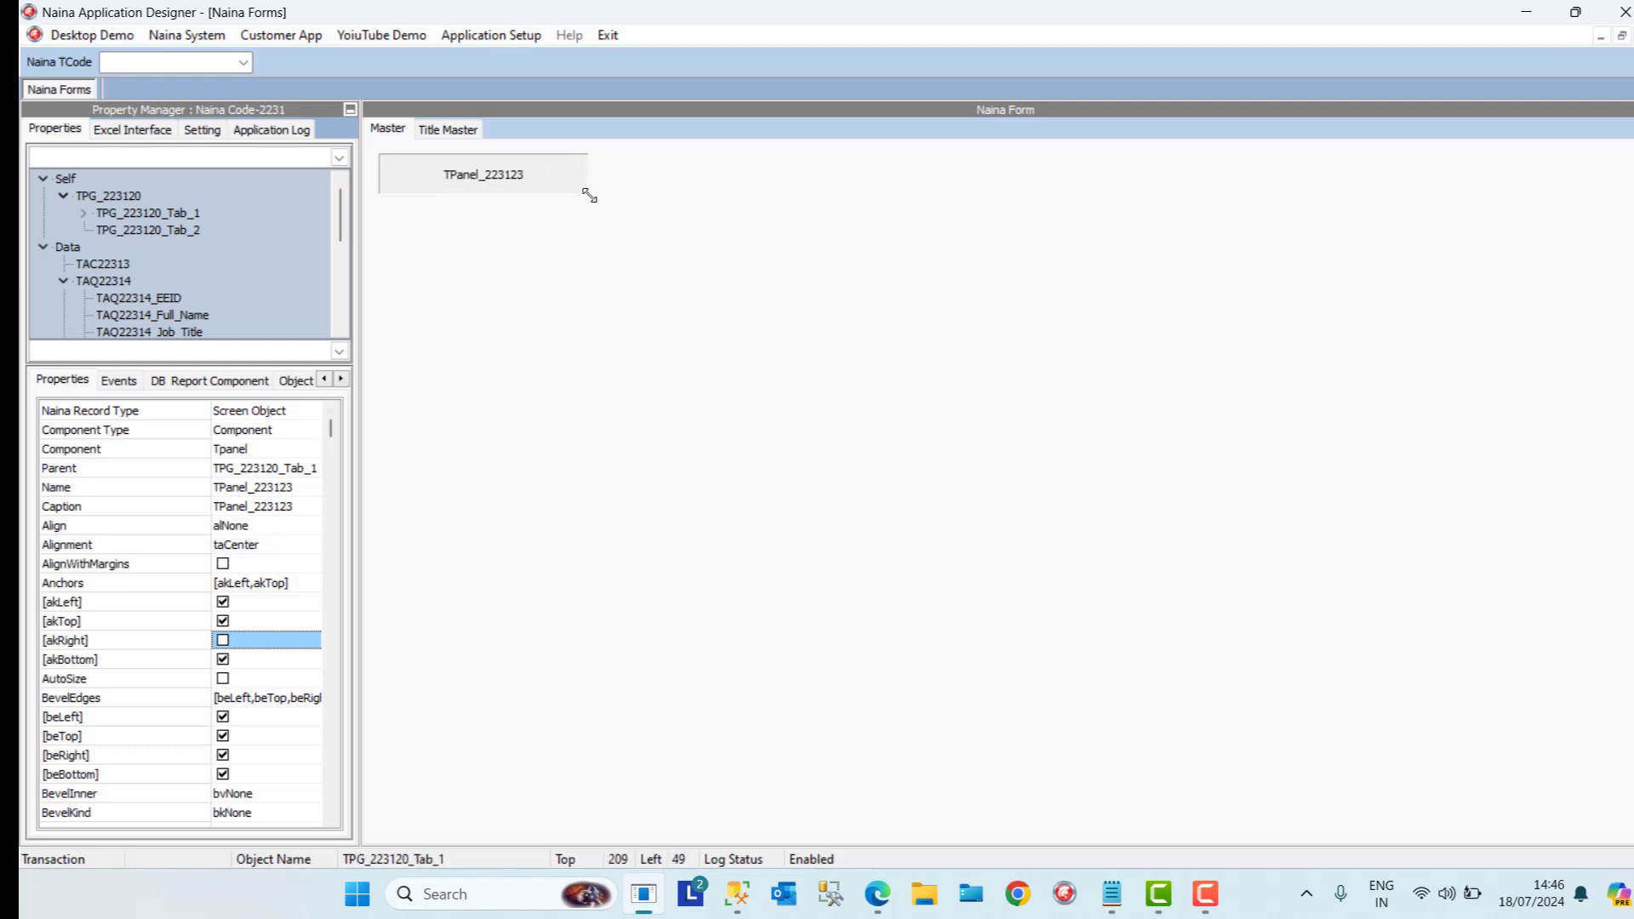
click(300, 529)
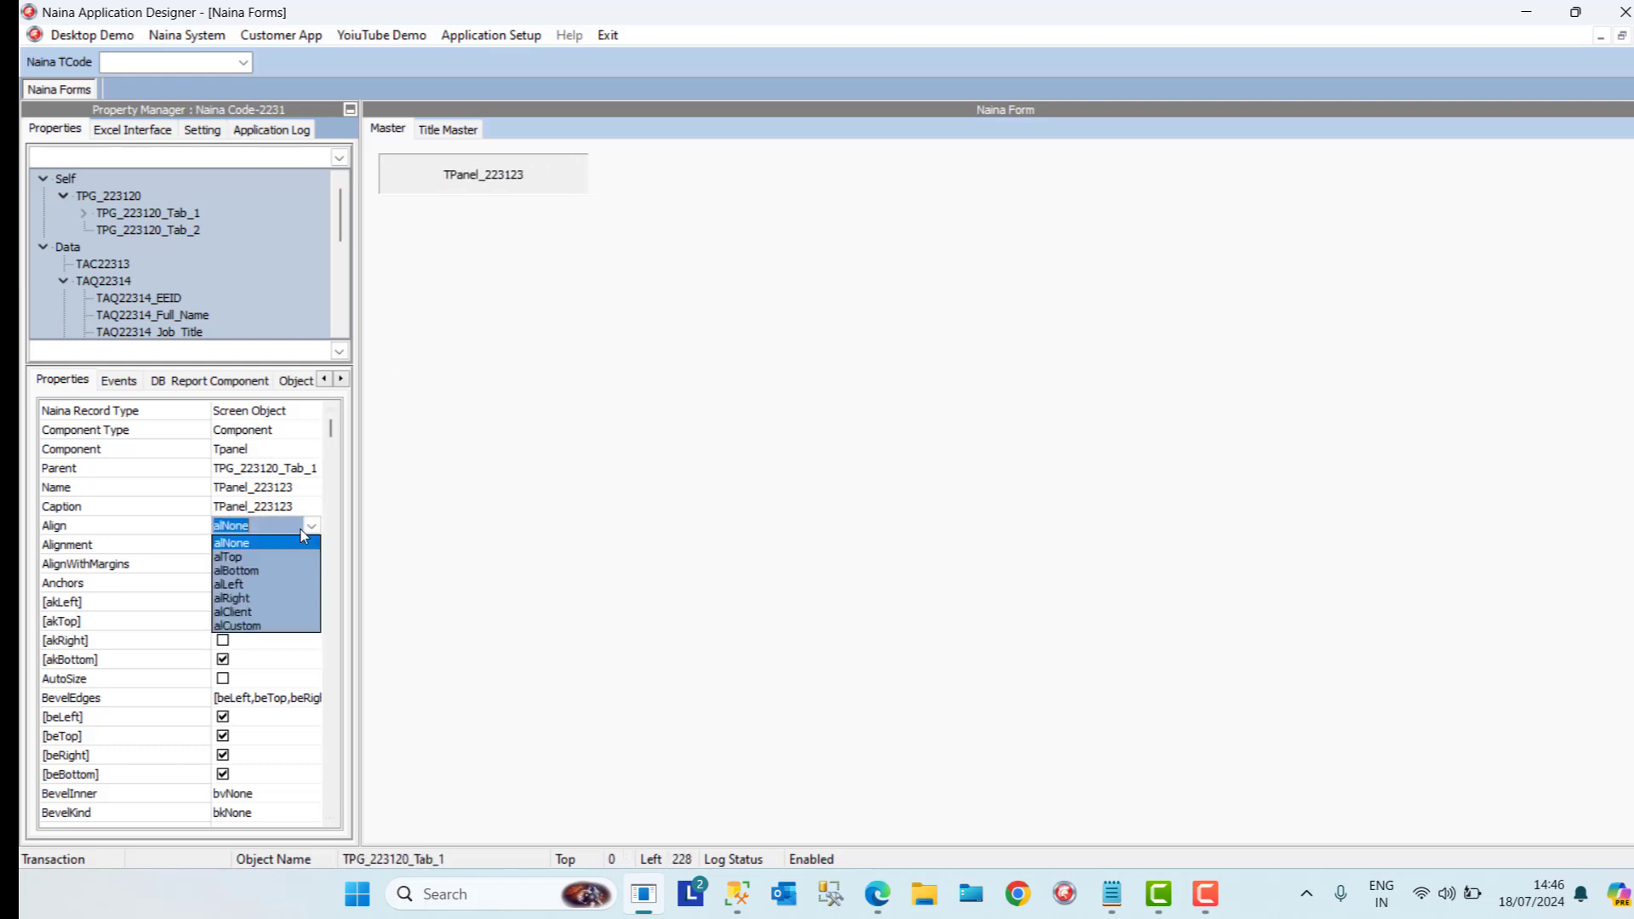
click(228, 557)
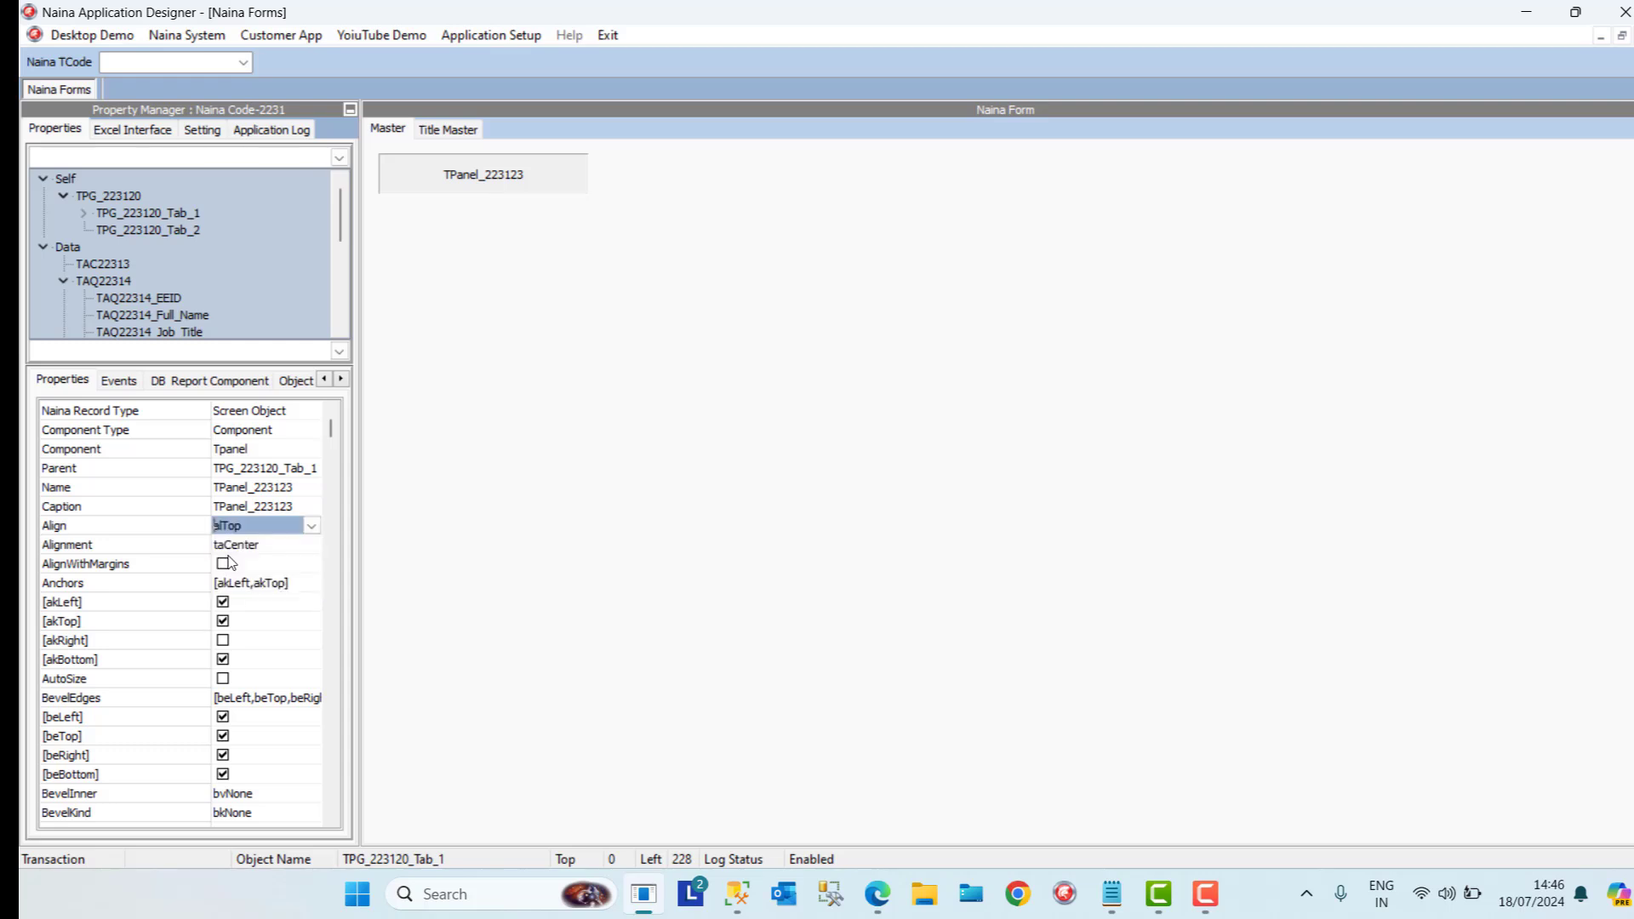
click(278, 638)
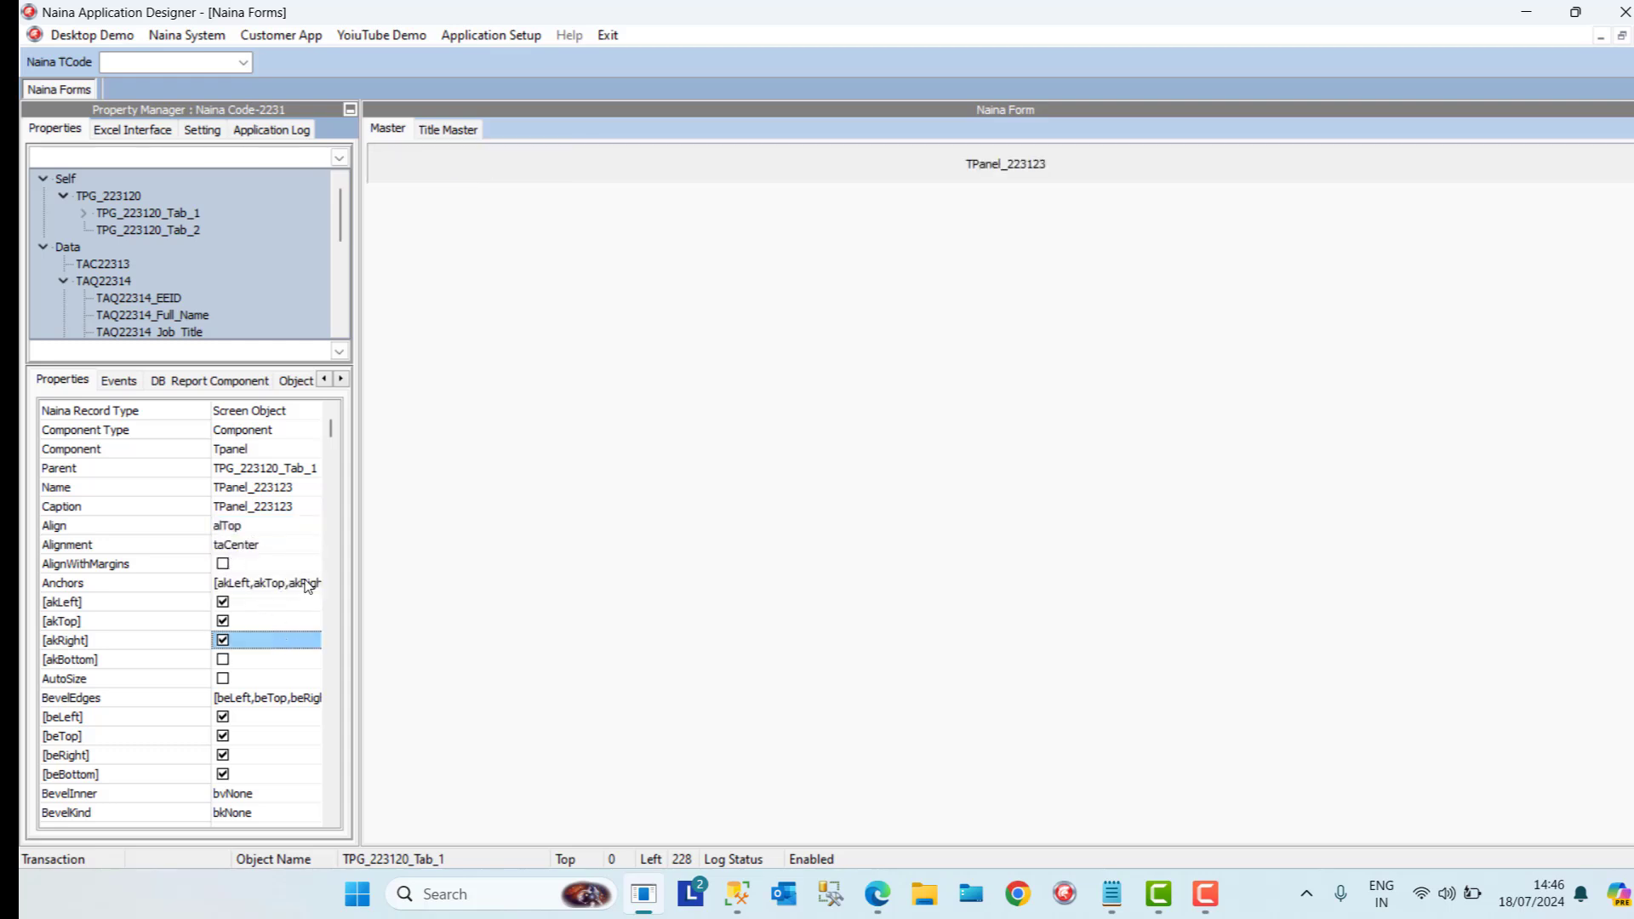
Add a TdbNavigator at the left end of the top panel on the Master tabsheet
right_click(382, 157)
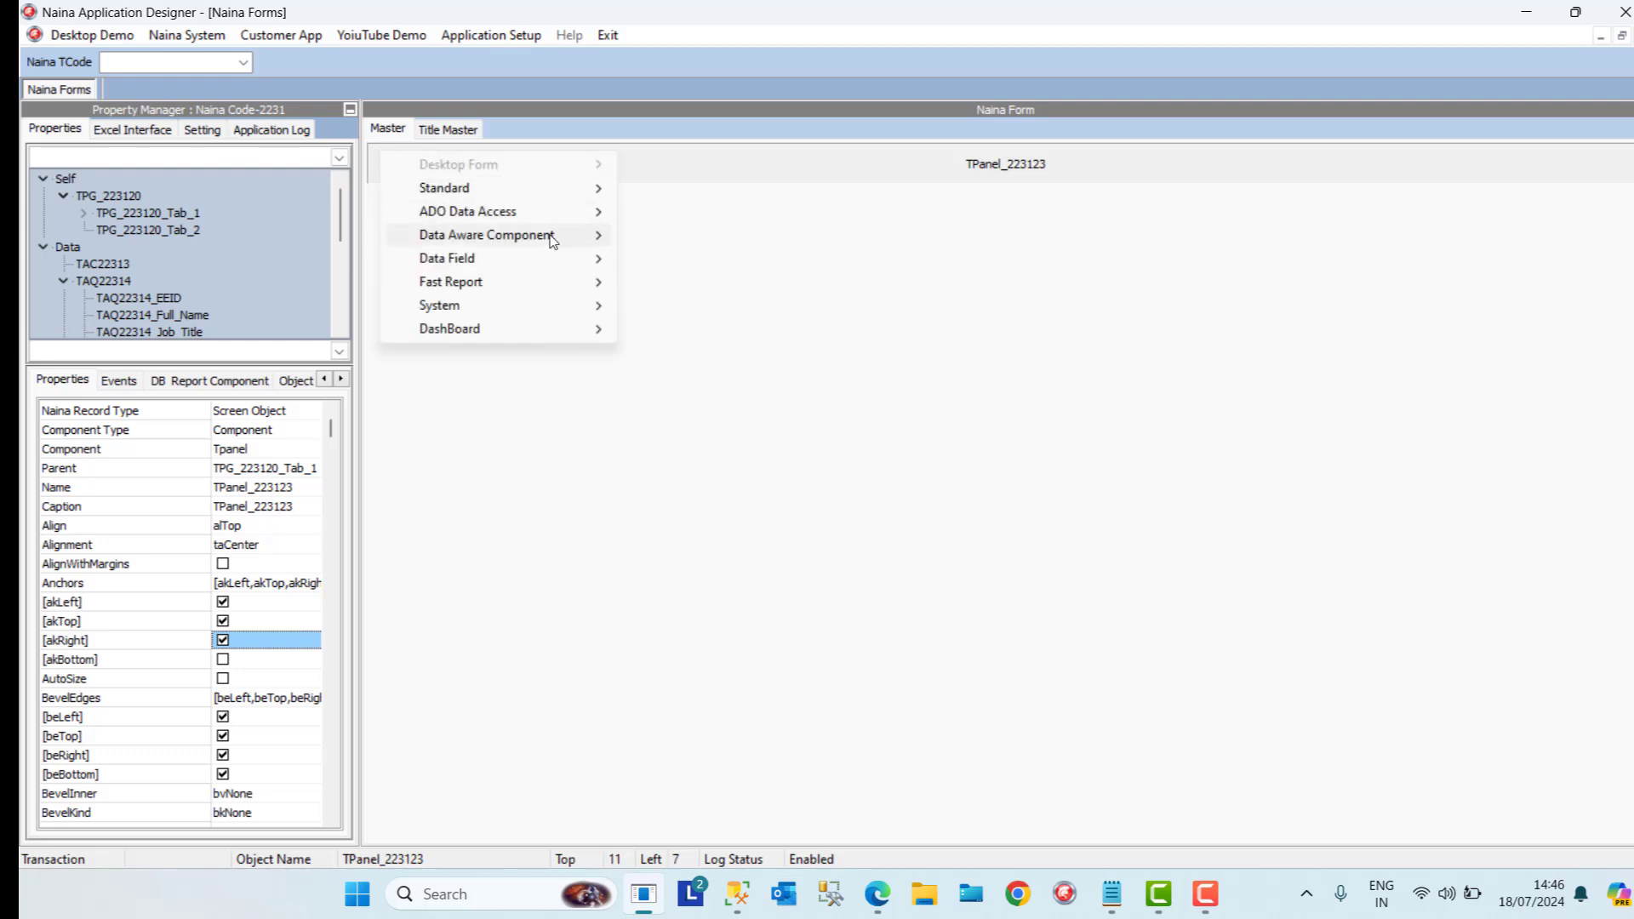
mouse_move(557, 235)
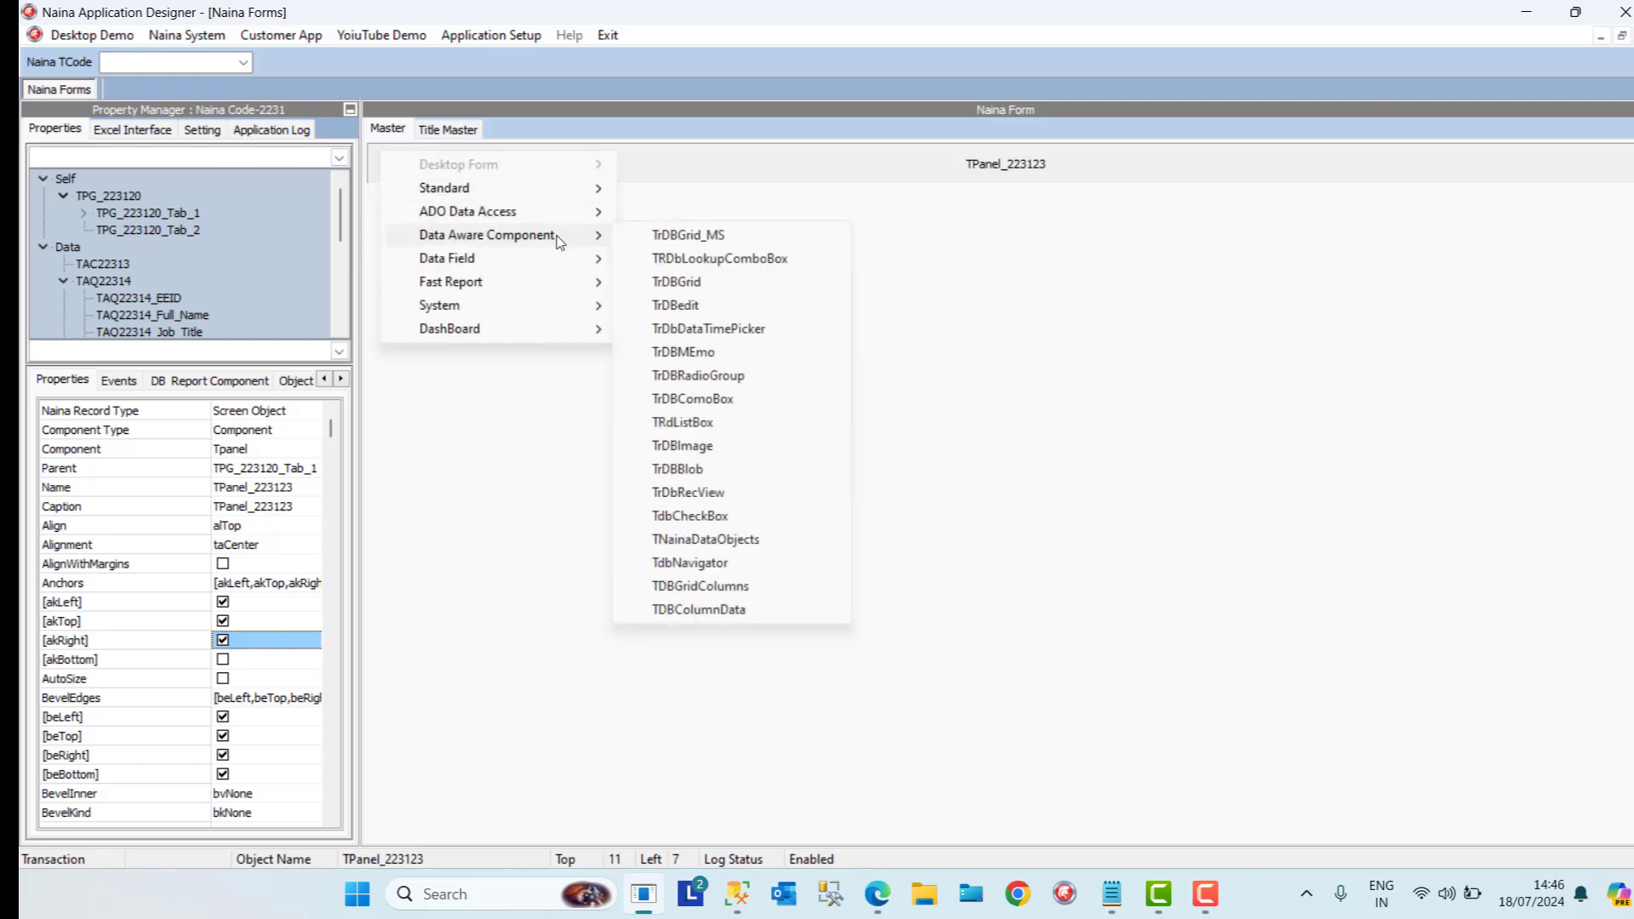
click(737, 565)
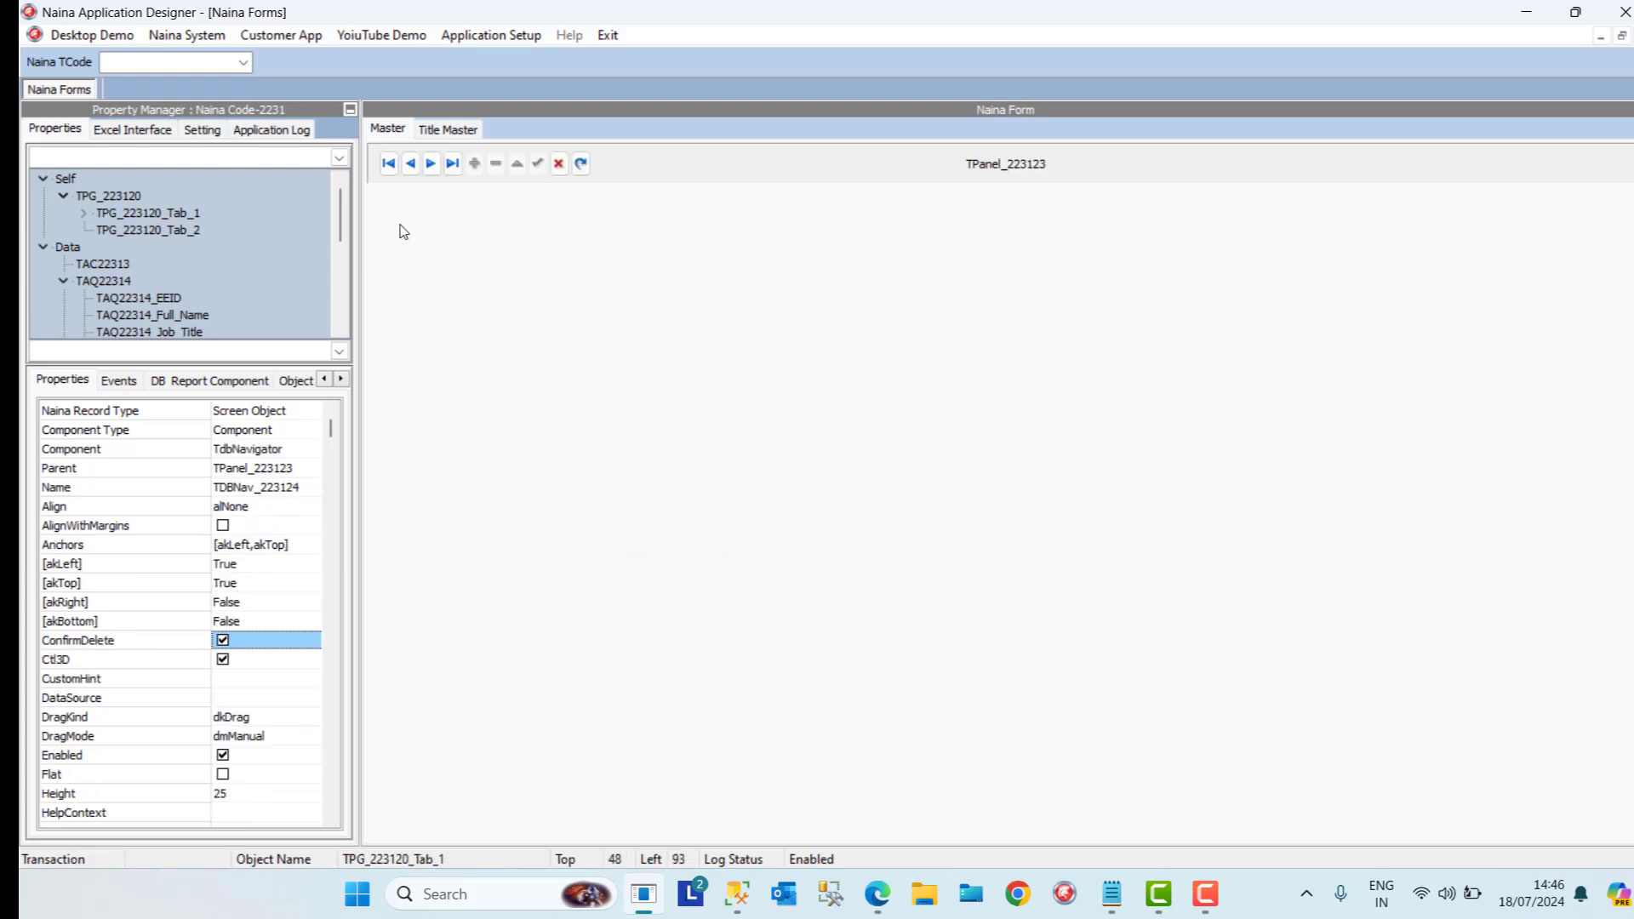
Add a TrGroupBox just below the top panel and set its Caption to Employee Master
right_click(367, 197)
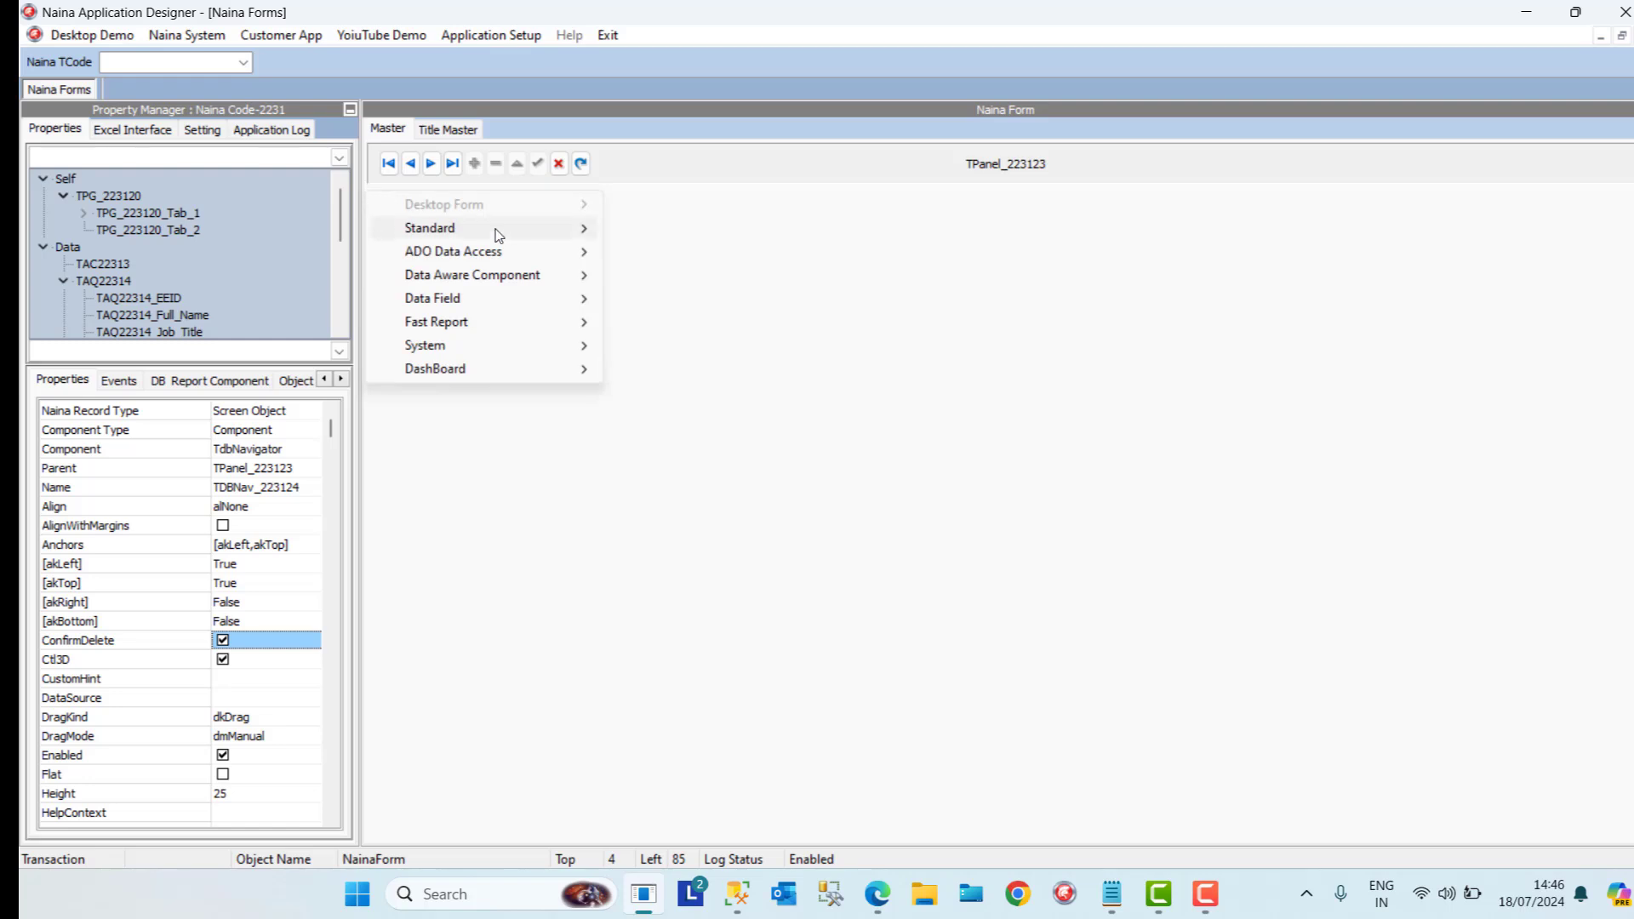
mouse_move(510, 230)
click(673, 251)
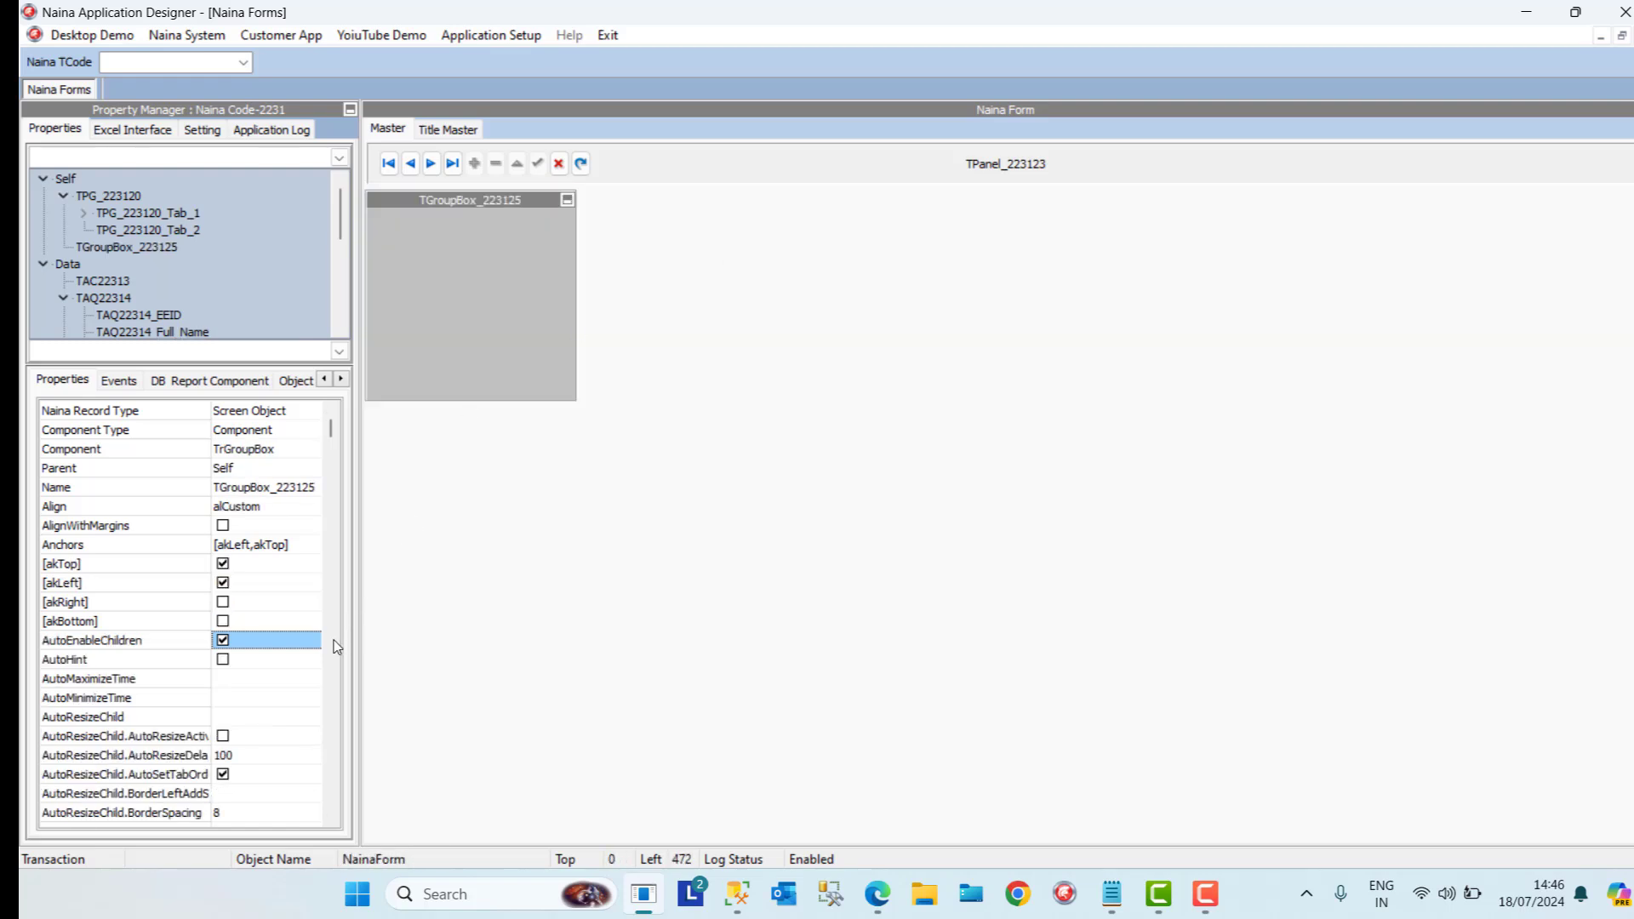
scroll(334, 678, down, 10)
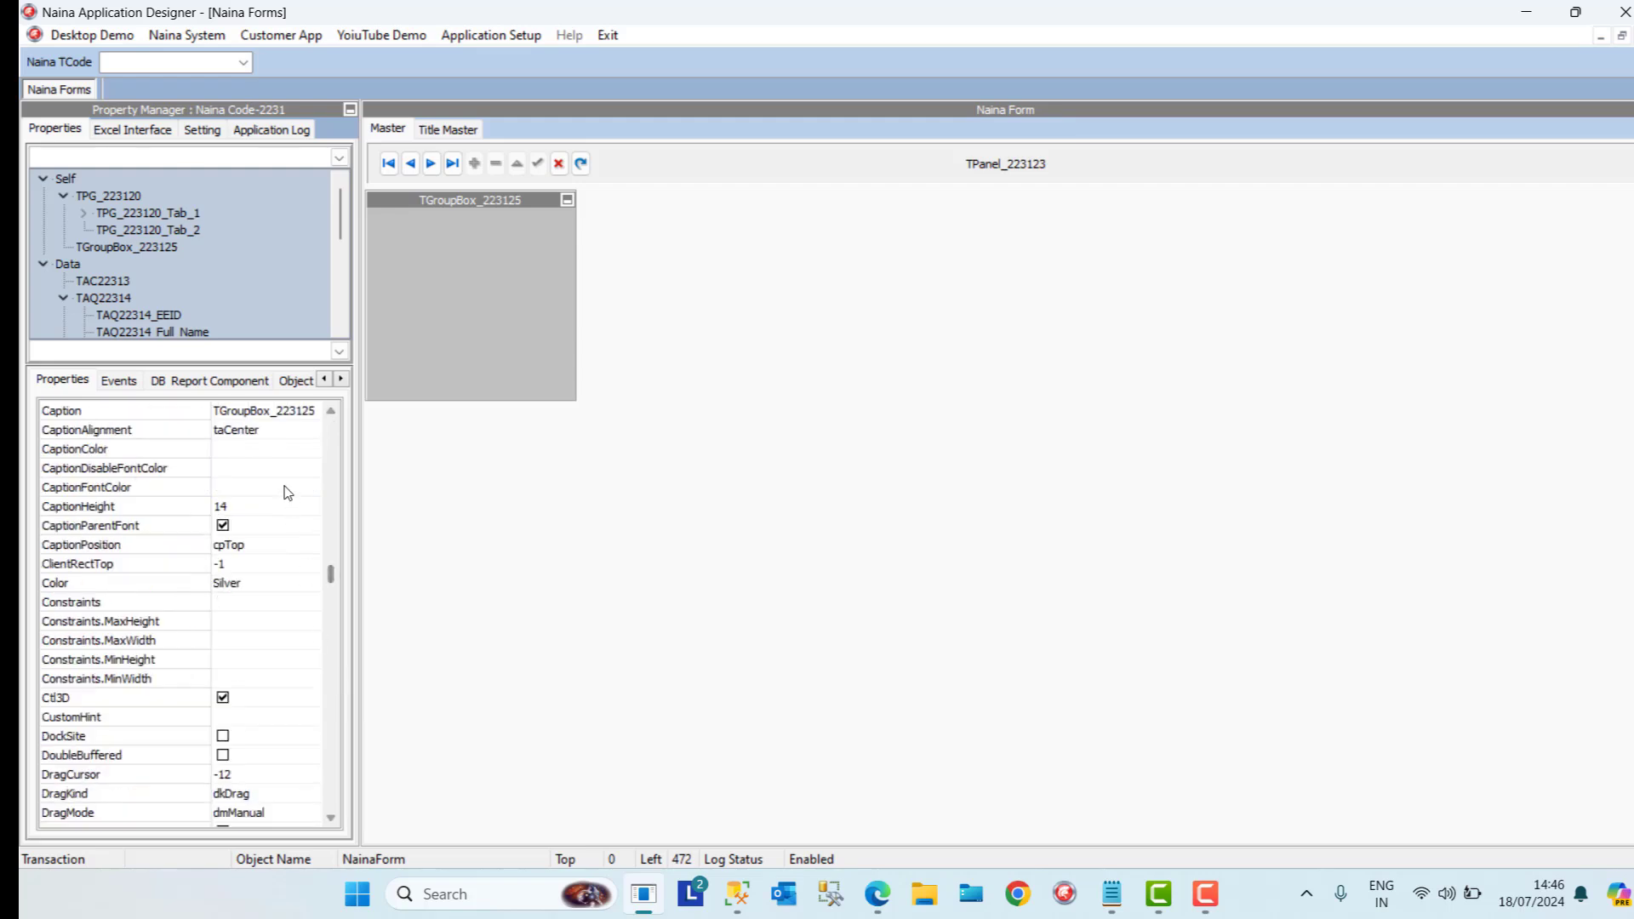
click(262, 412)
text(Em)
text(ployee Master)
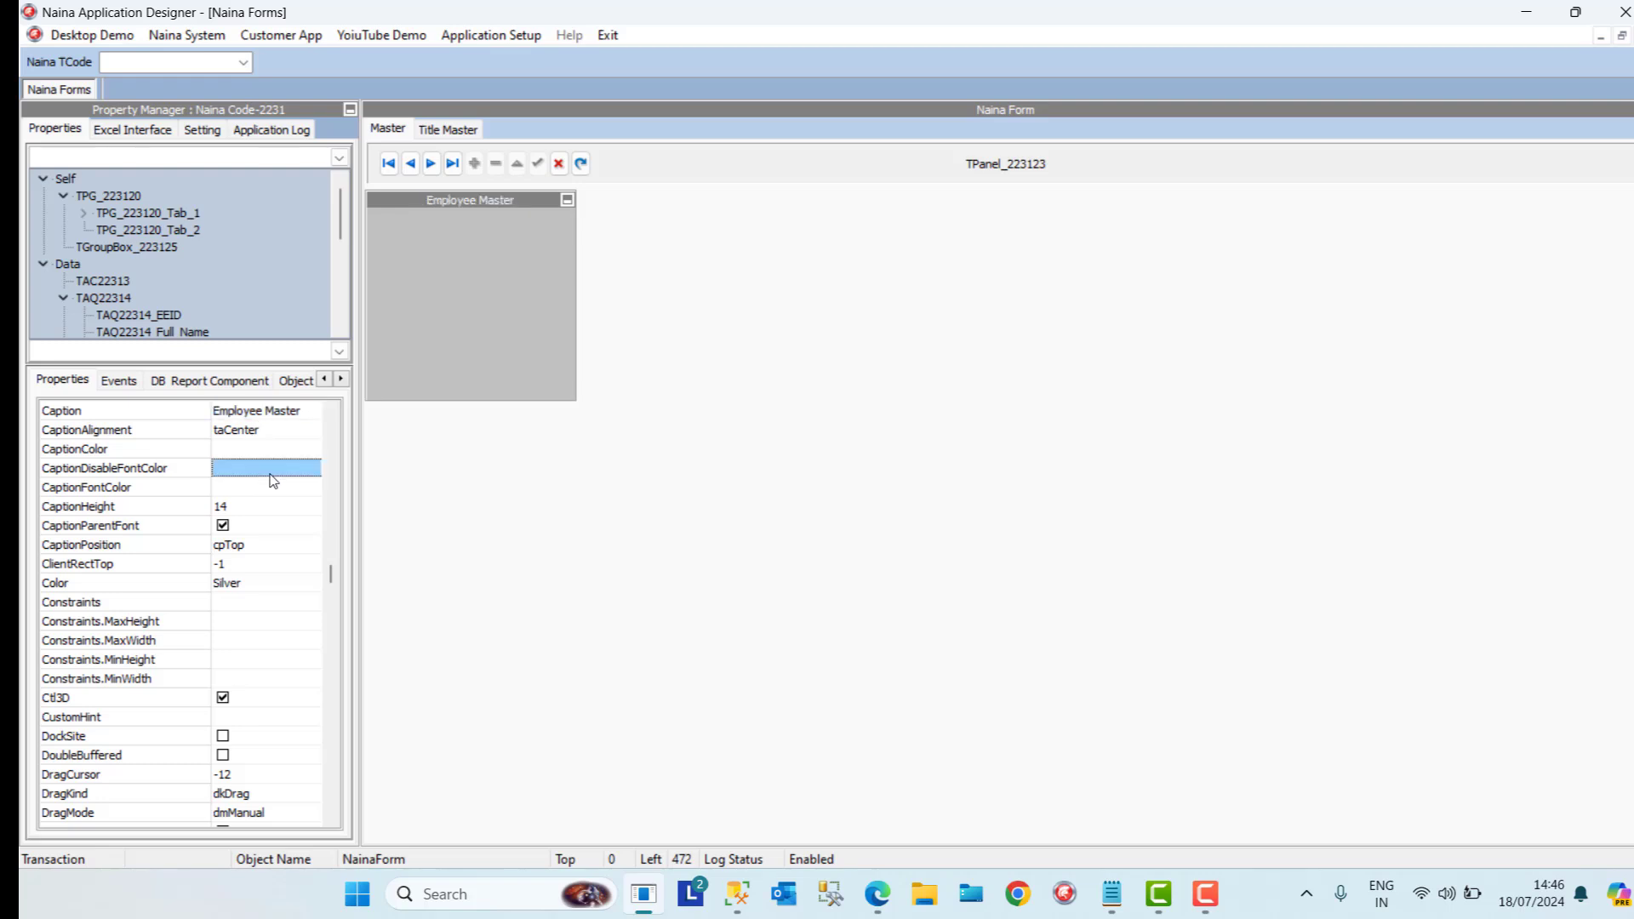
click(255, 468)
Try to set the Employee Master group box's Align property to alClient
click(330, 434)
click(331, 434)
click(310, 507)
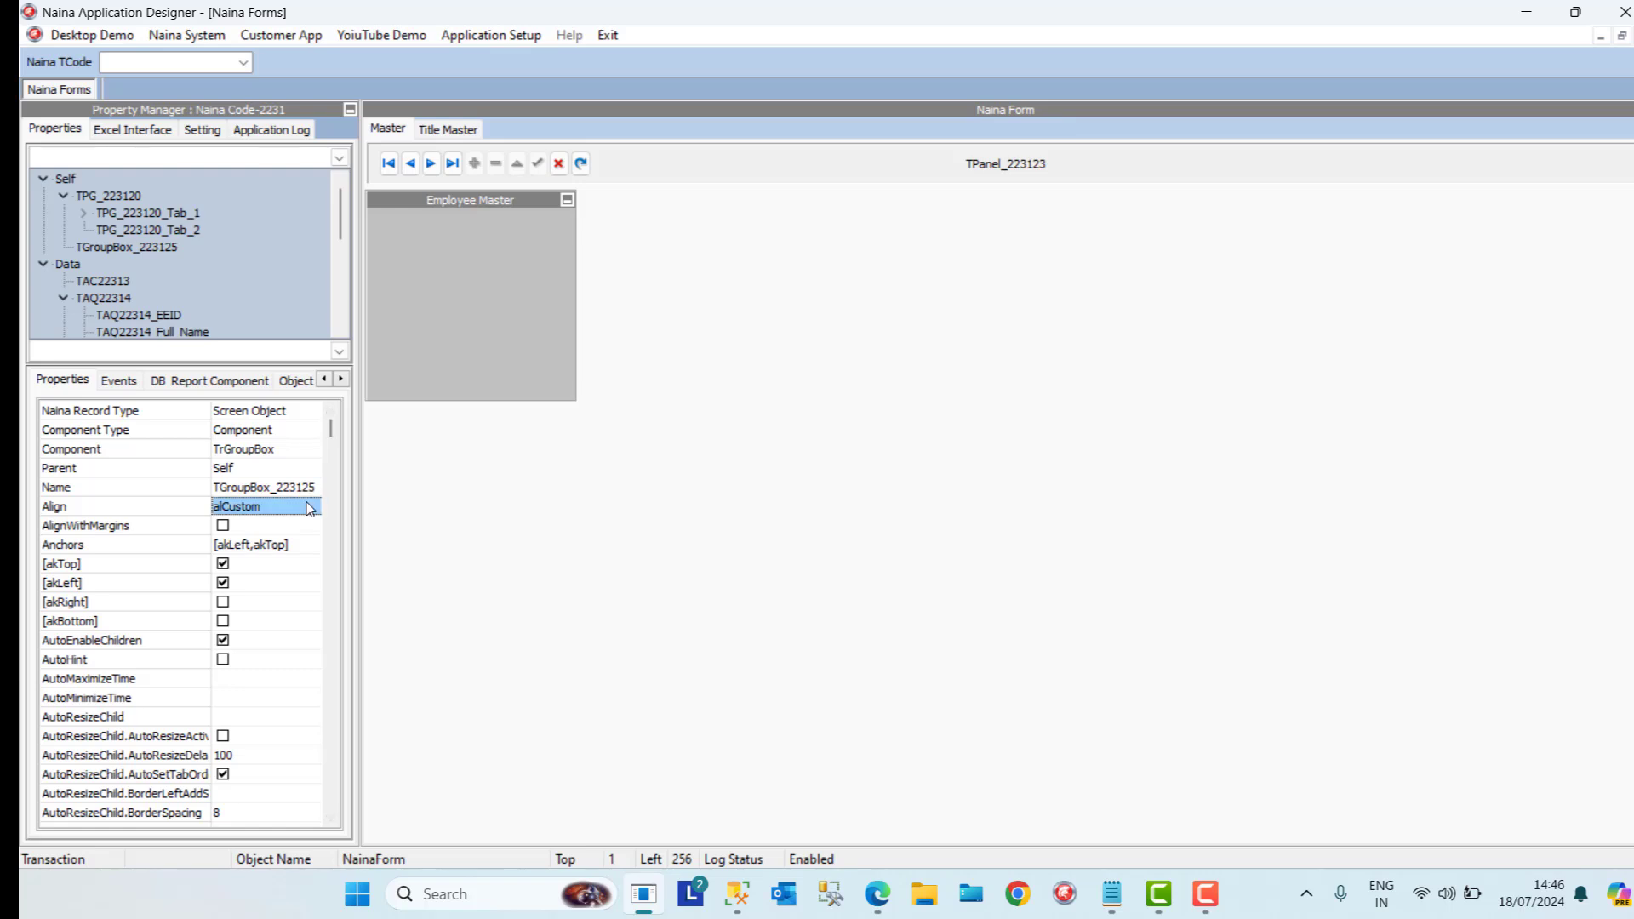
click(311, 506)
click(257, 592)
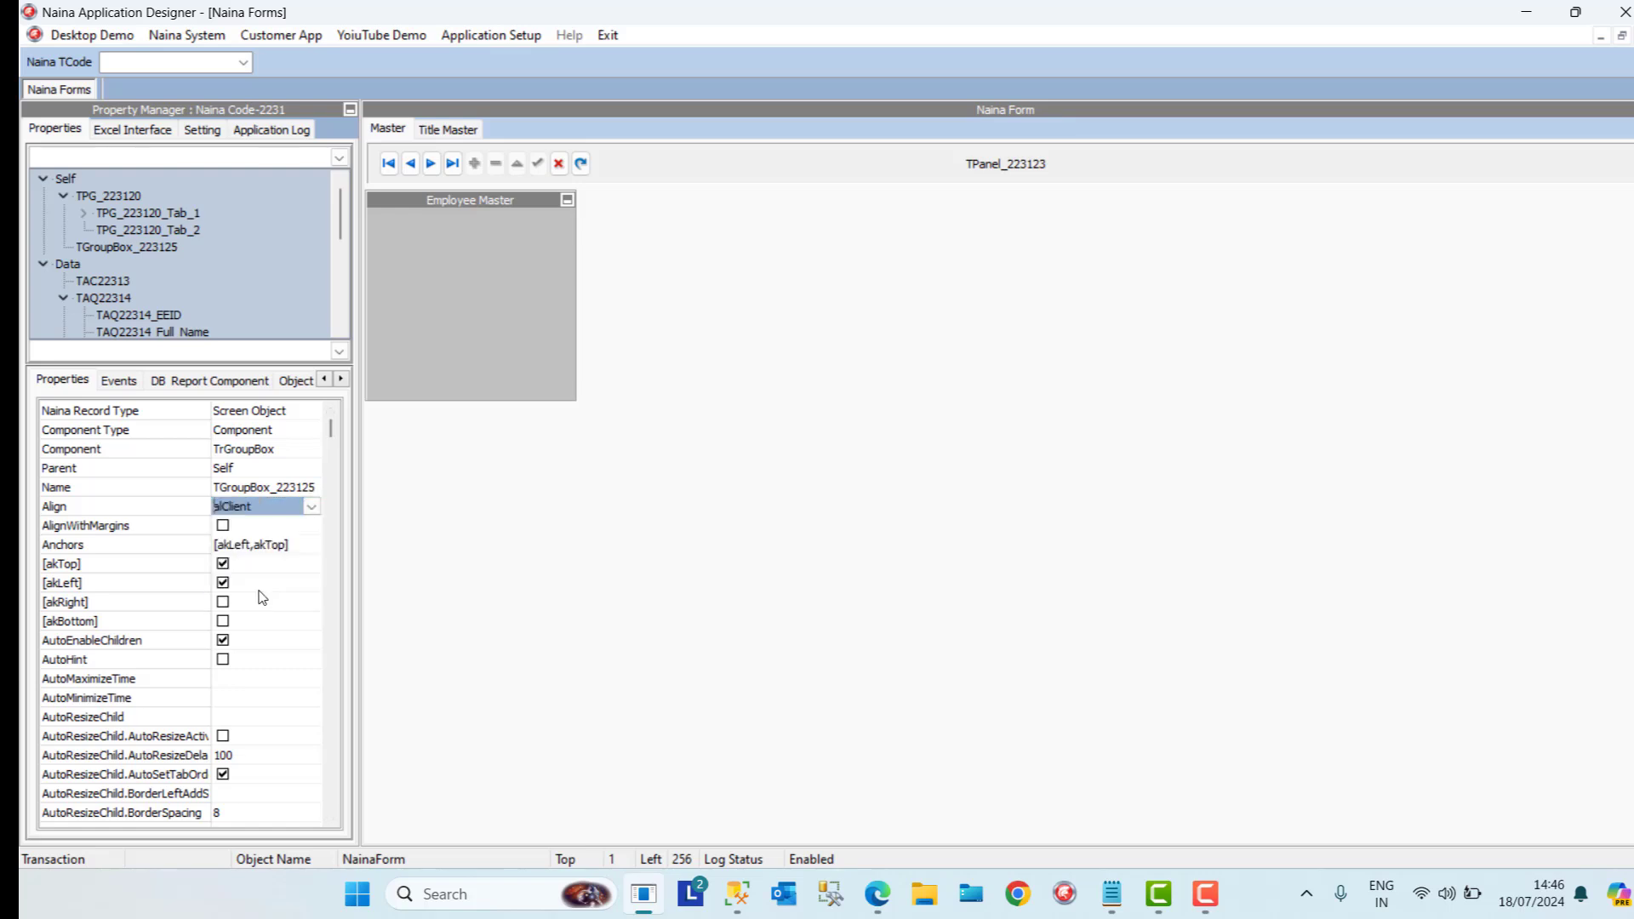
click(283, 661)
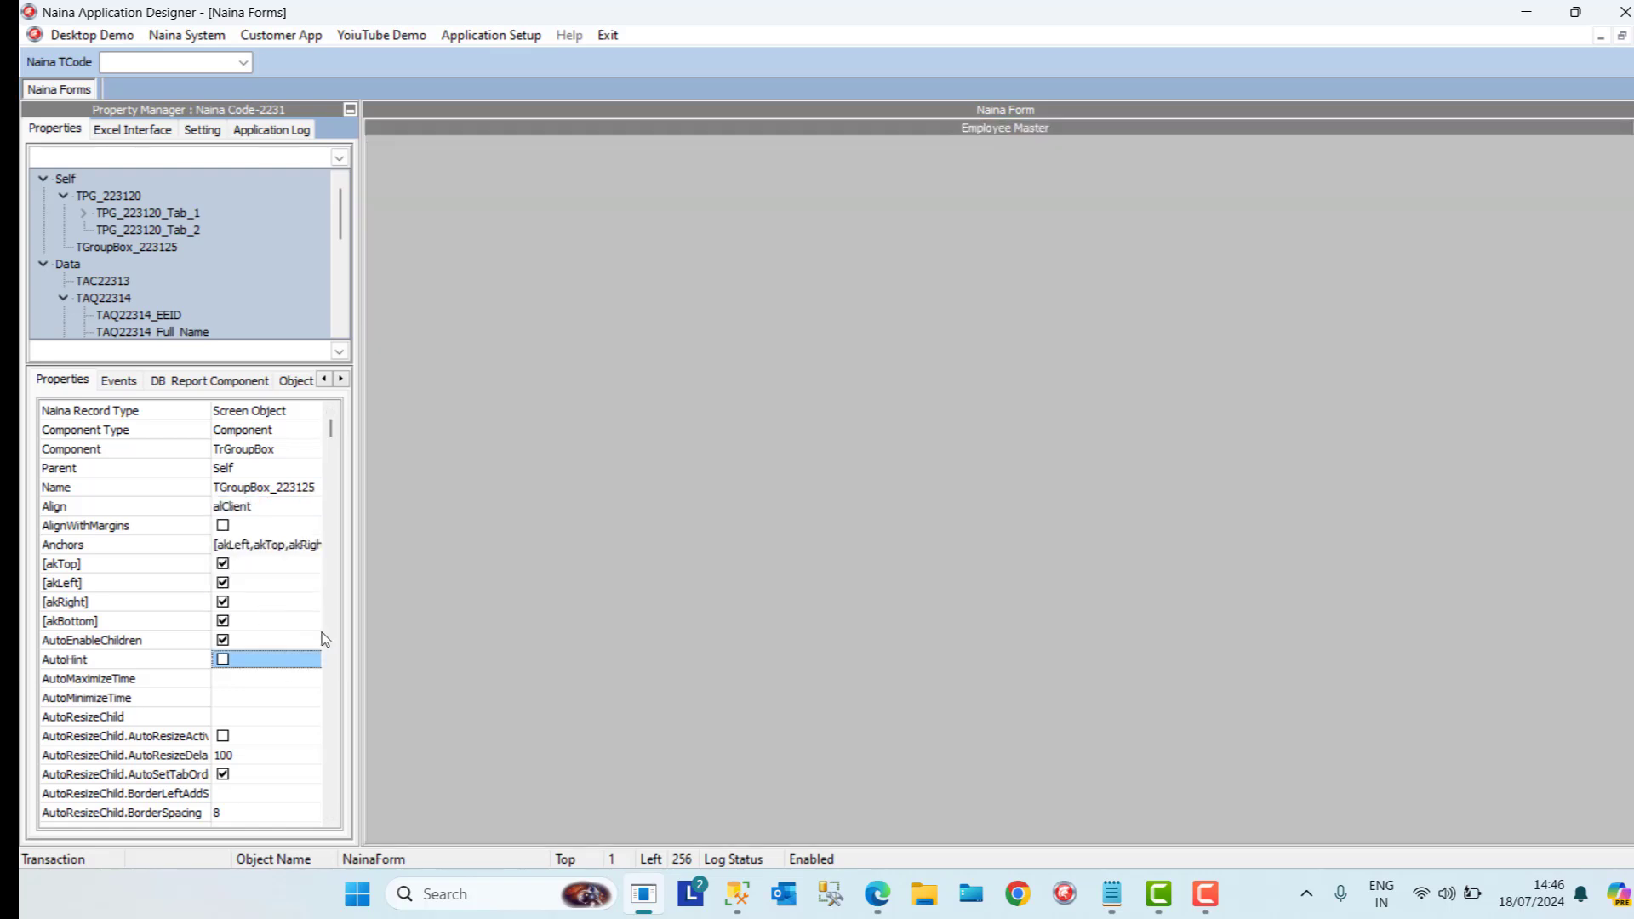
Set the Employee Master group box's Align property back to alCustom
click(302, 508)
click(300, 509)
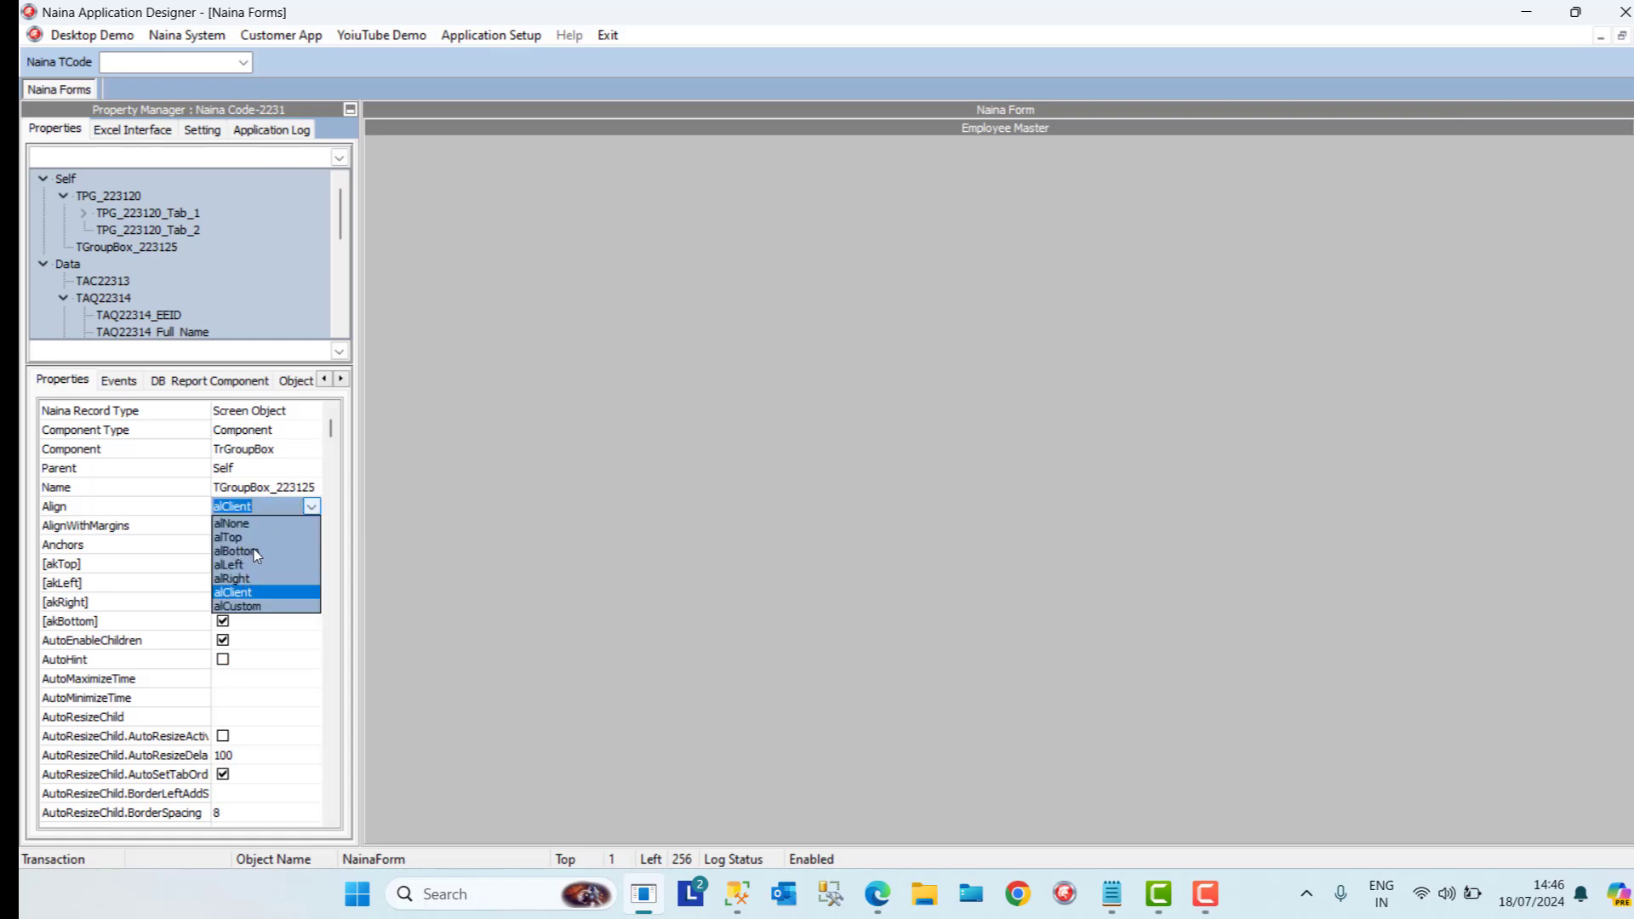
click(260, 606)
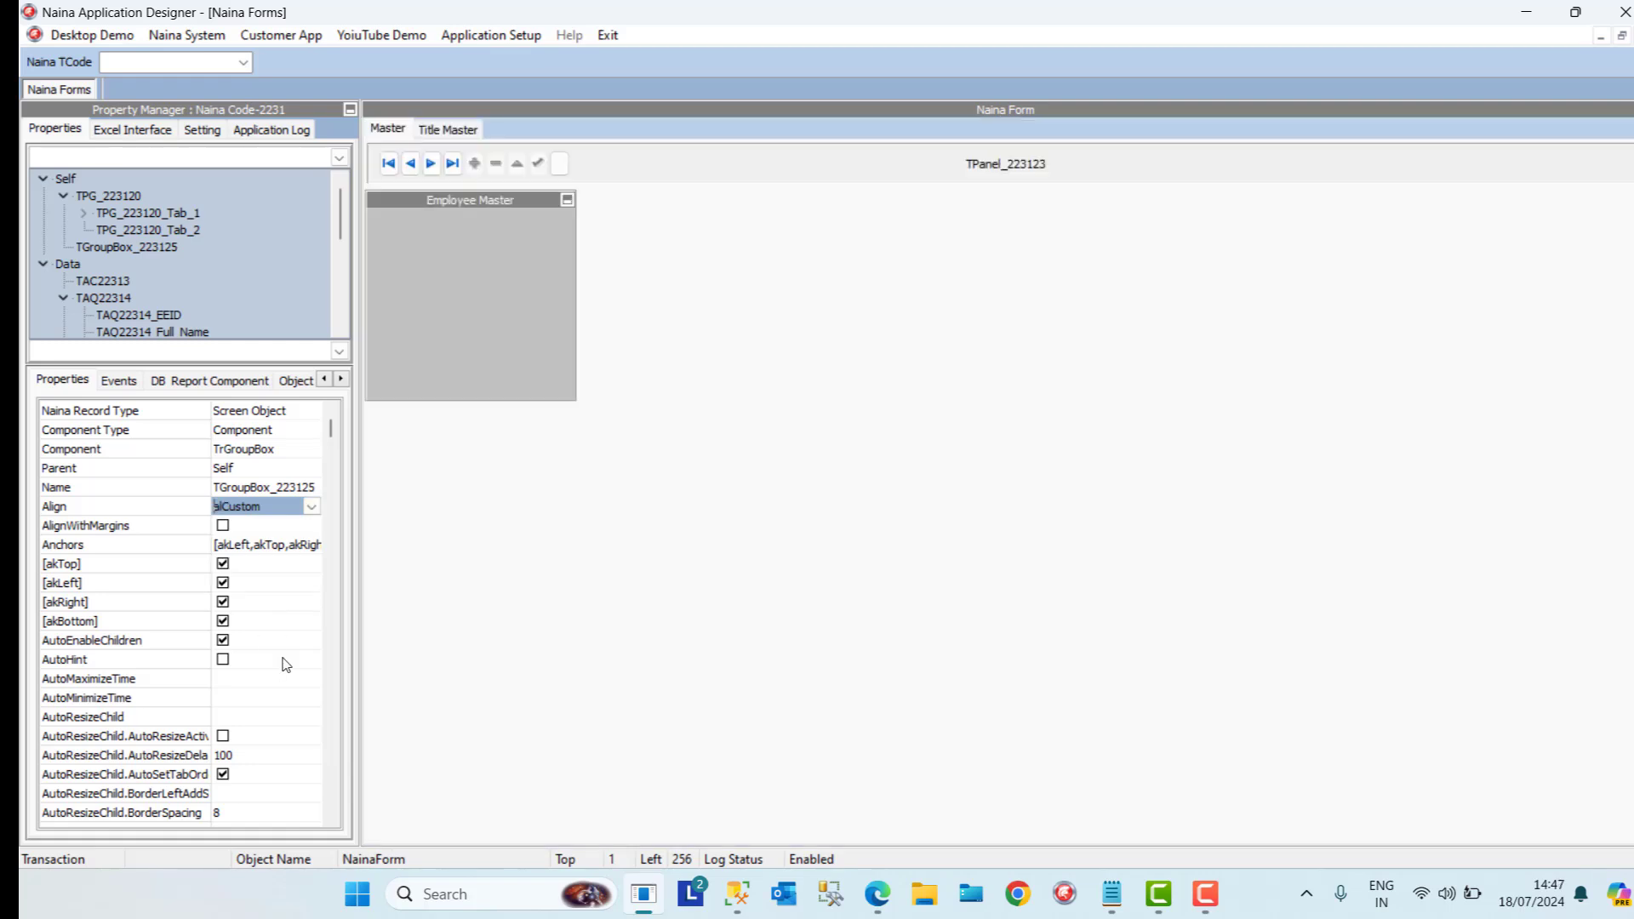
click(281, 660)
Nudge the Employee Master group box slightly right and up, directly beneath the top panel
click(711, 164)
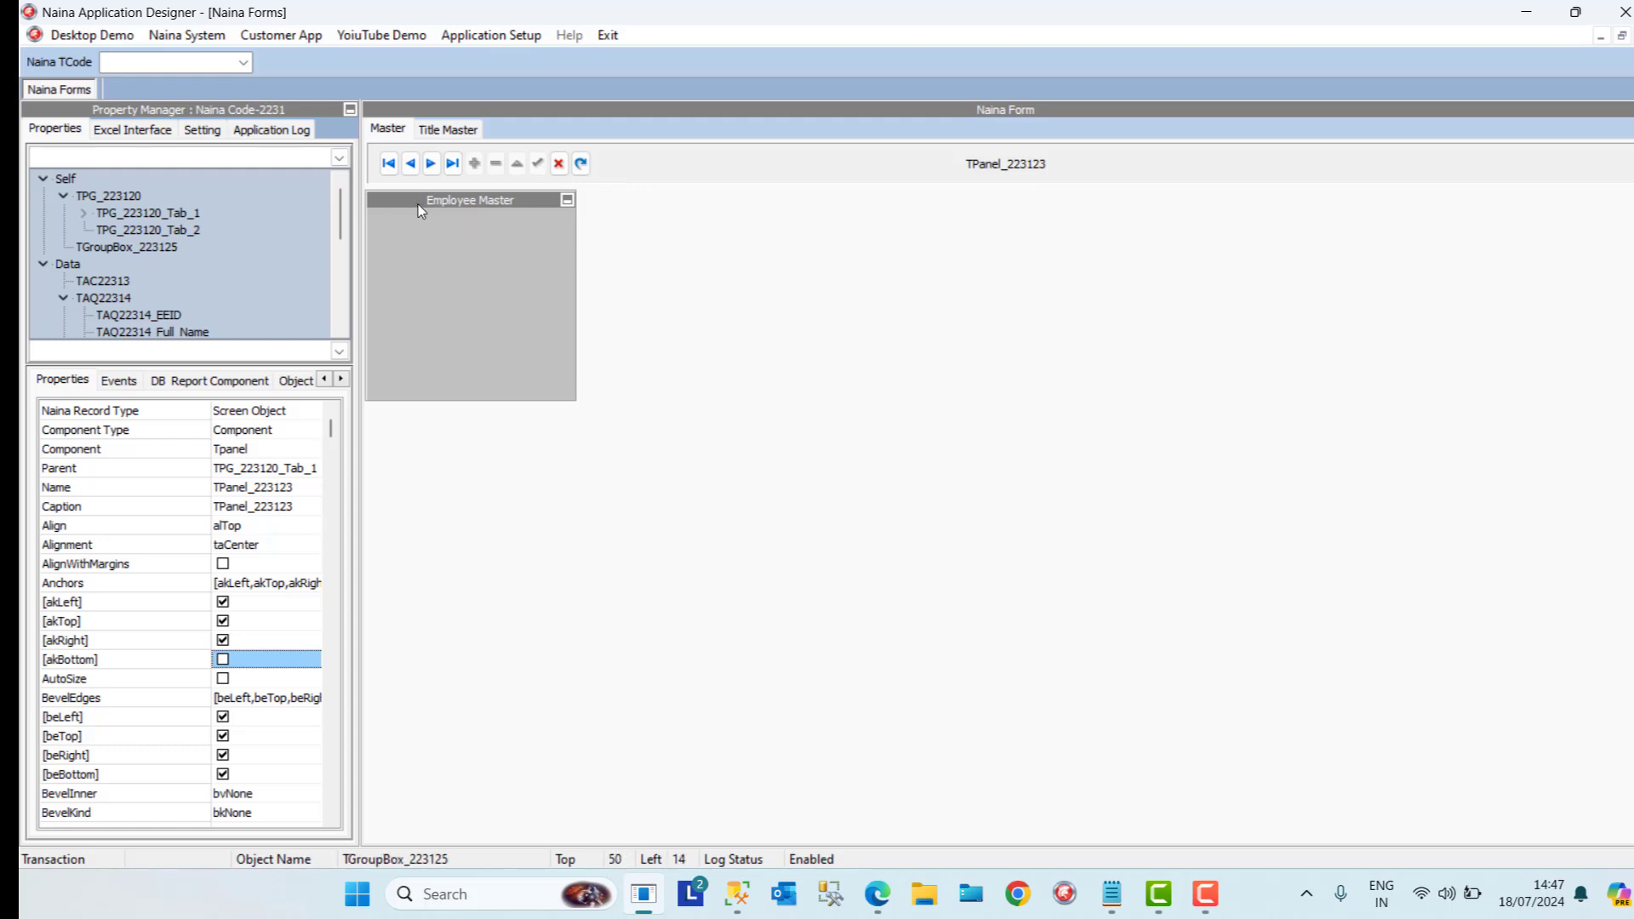
mouse_move(417, 205)
mouse_down()
mouse_move(490, 206)
mouse_move(425, 201)
mouse_up()
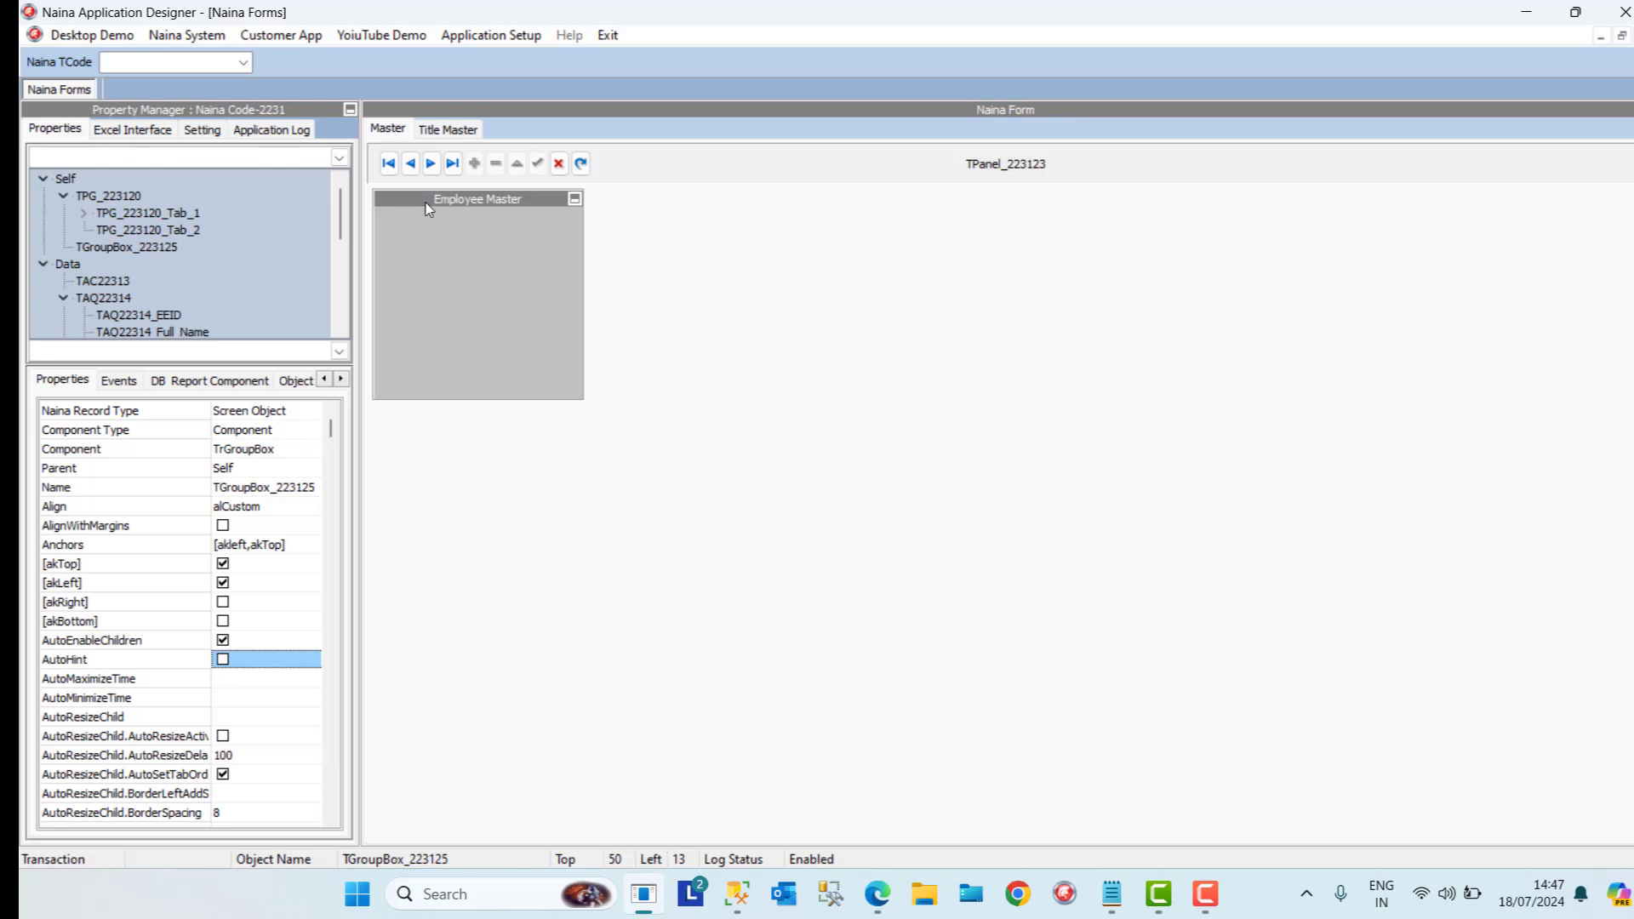
drag(425, 202, 421, 201)
click(638, 171)
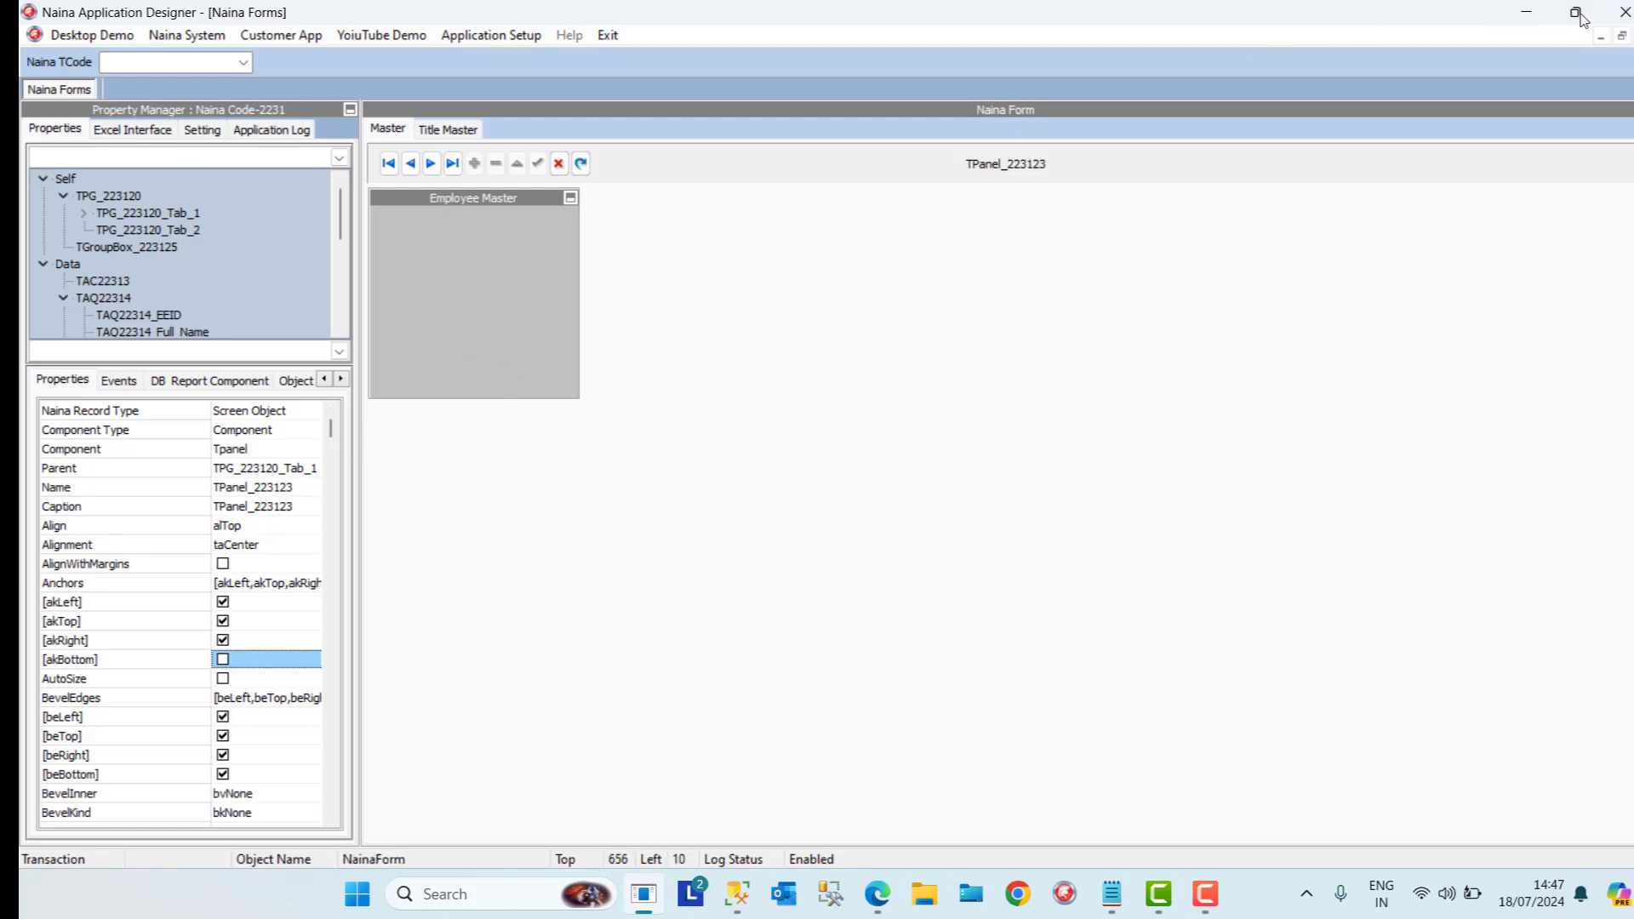
Close and reopen Naina Forms to reload the form and its object tree
click(1633, 36)
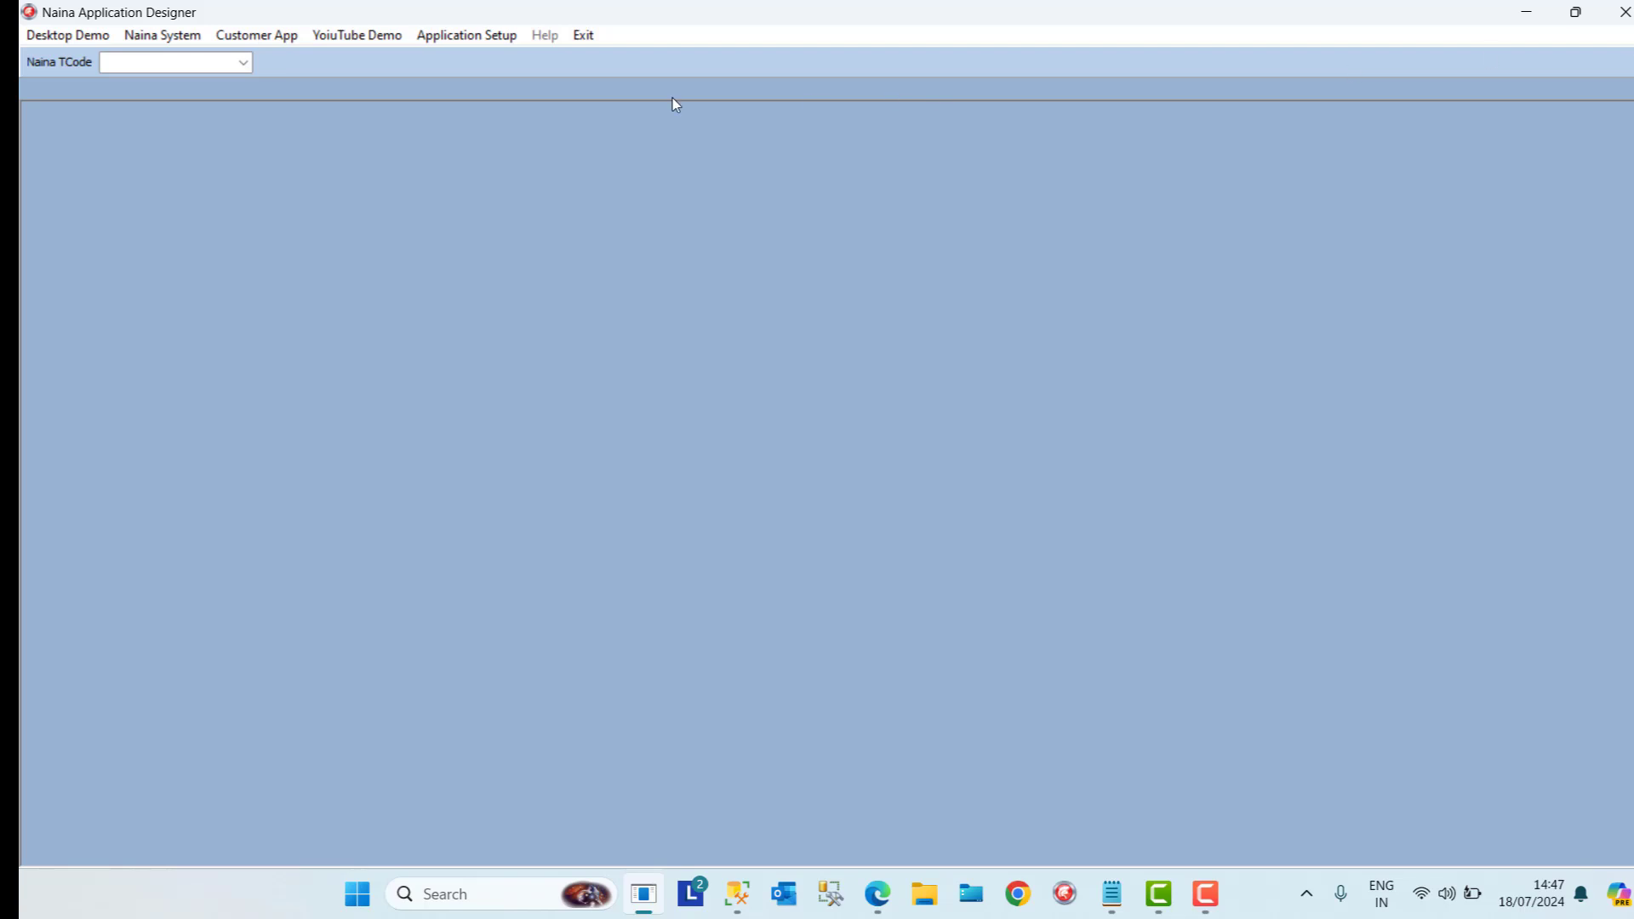
click(476, 38)
click(488, 103)
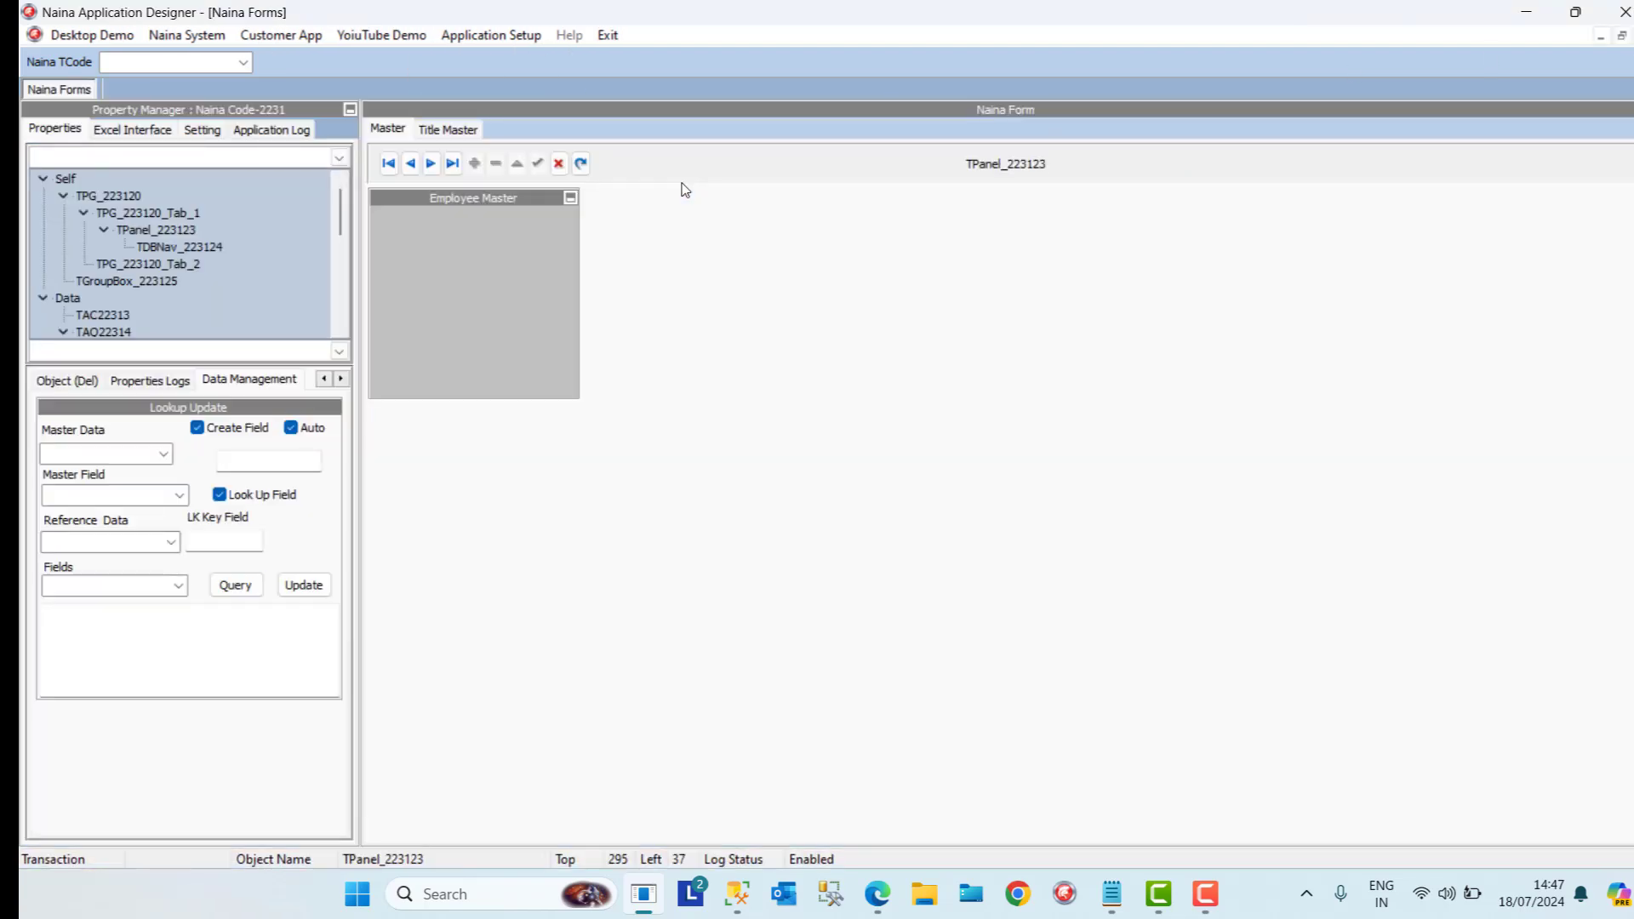
Delete the Employee Master group box that is parented to Self from the form
click(427, 196)
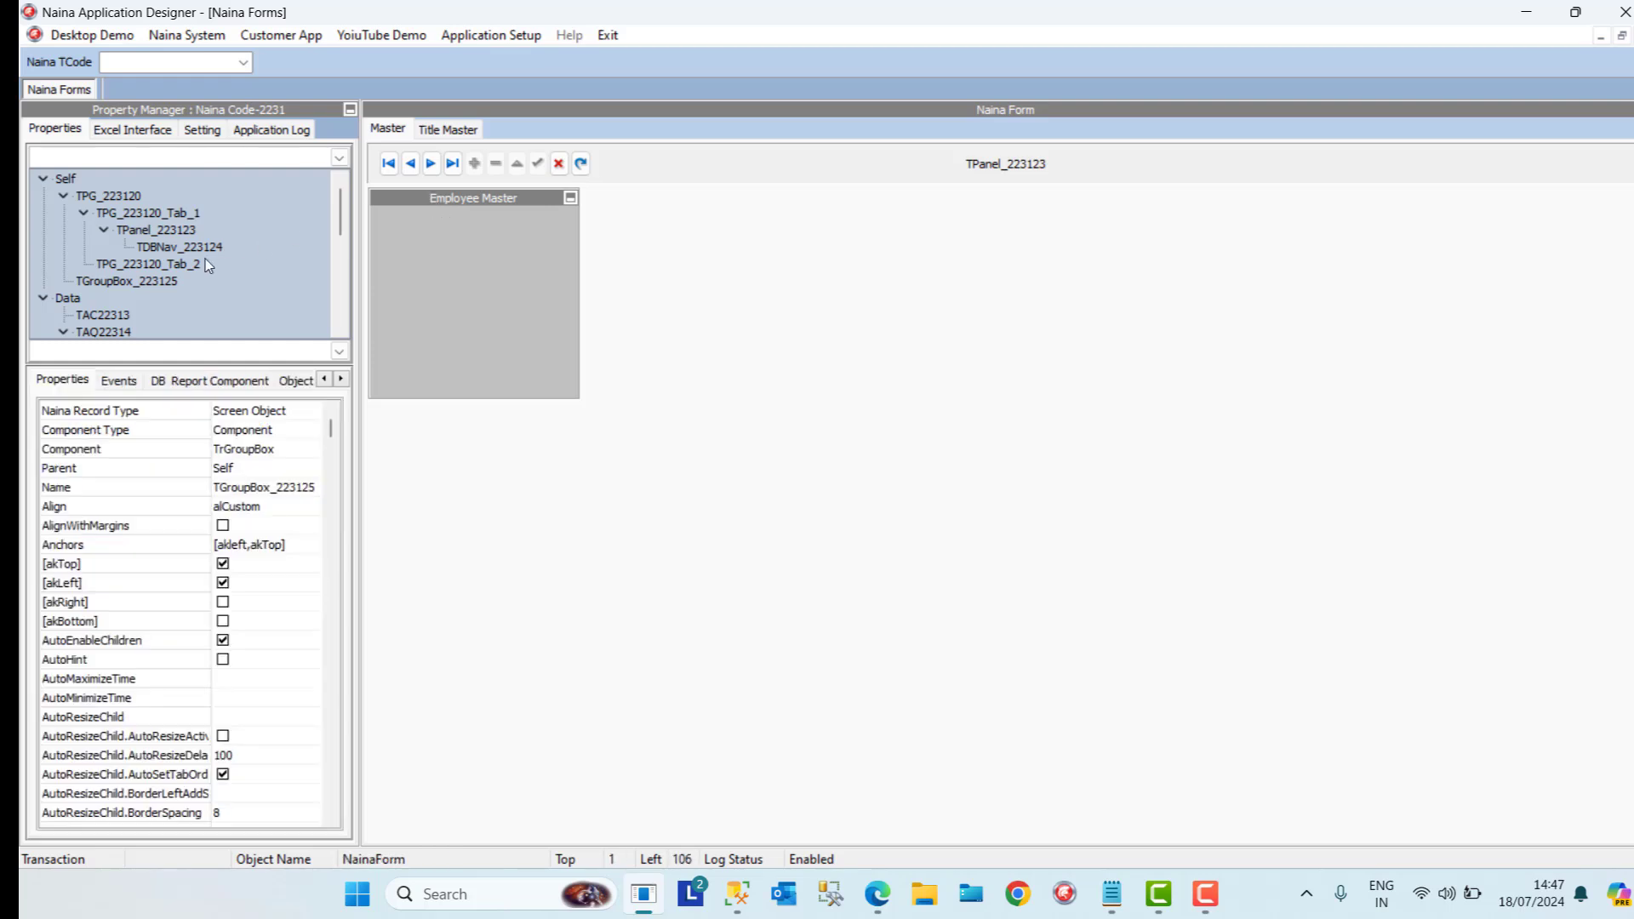
click(105, 282)
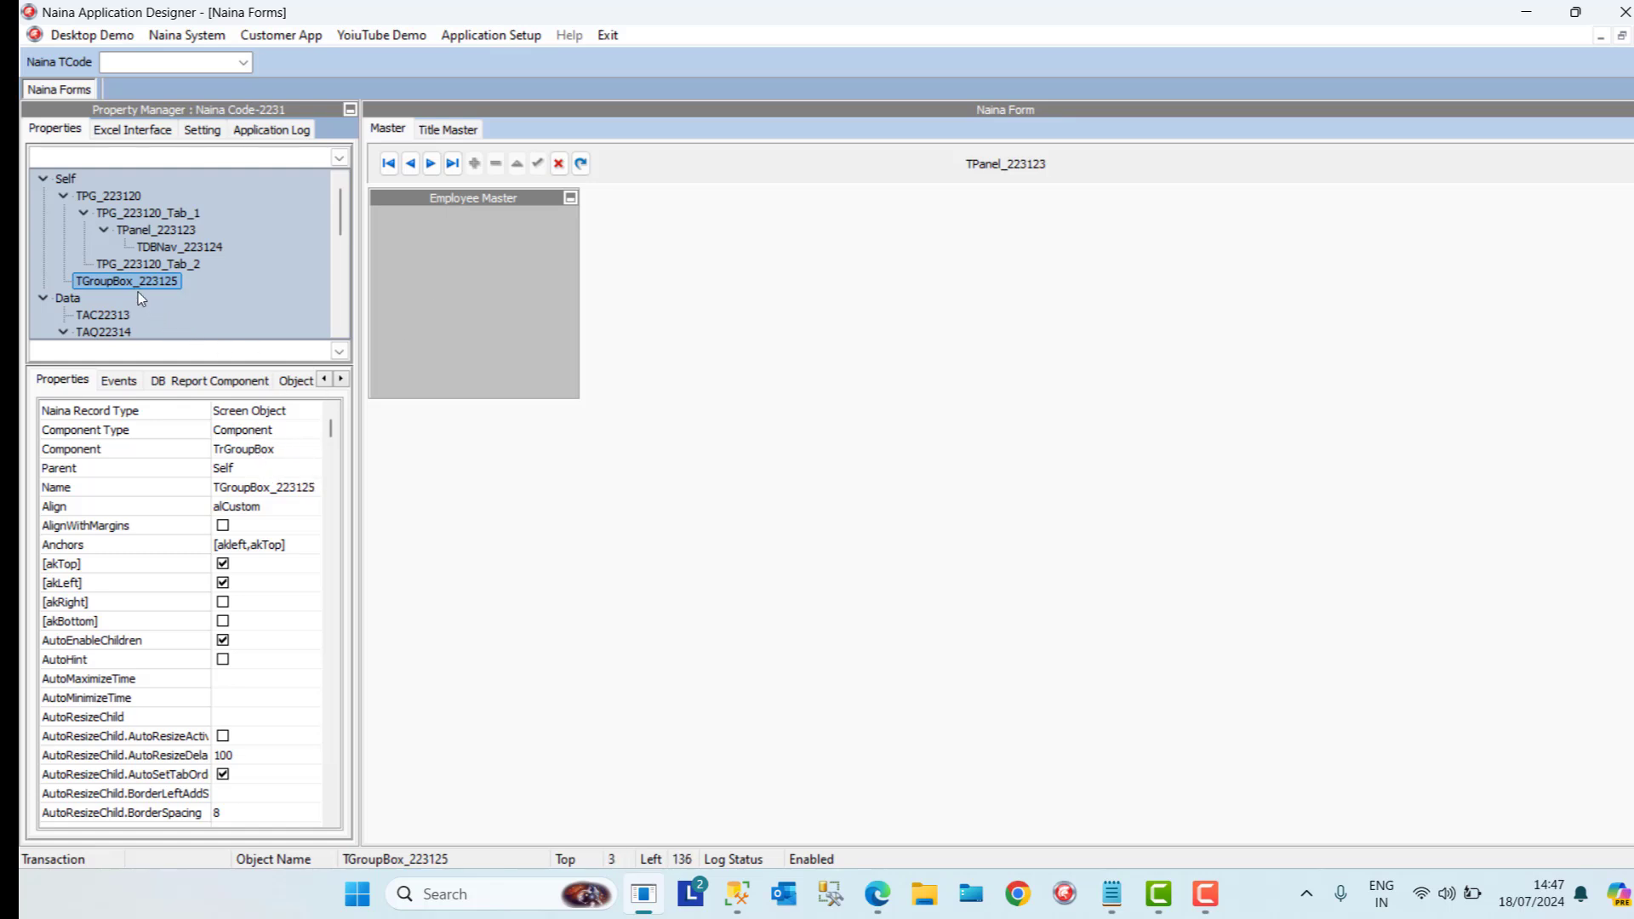
key(Delete)
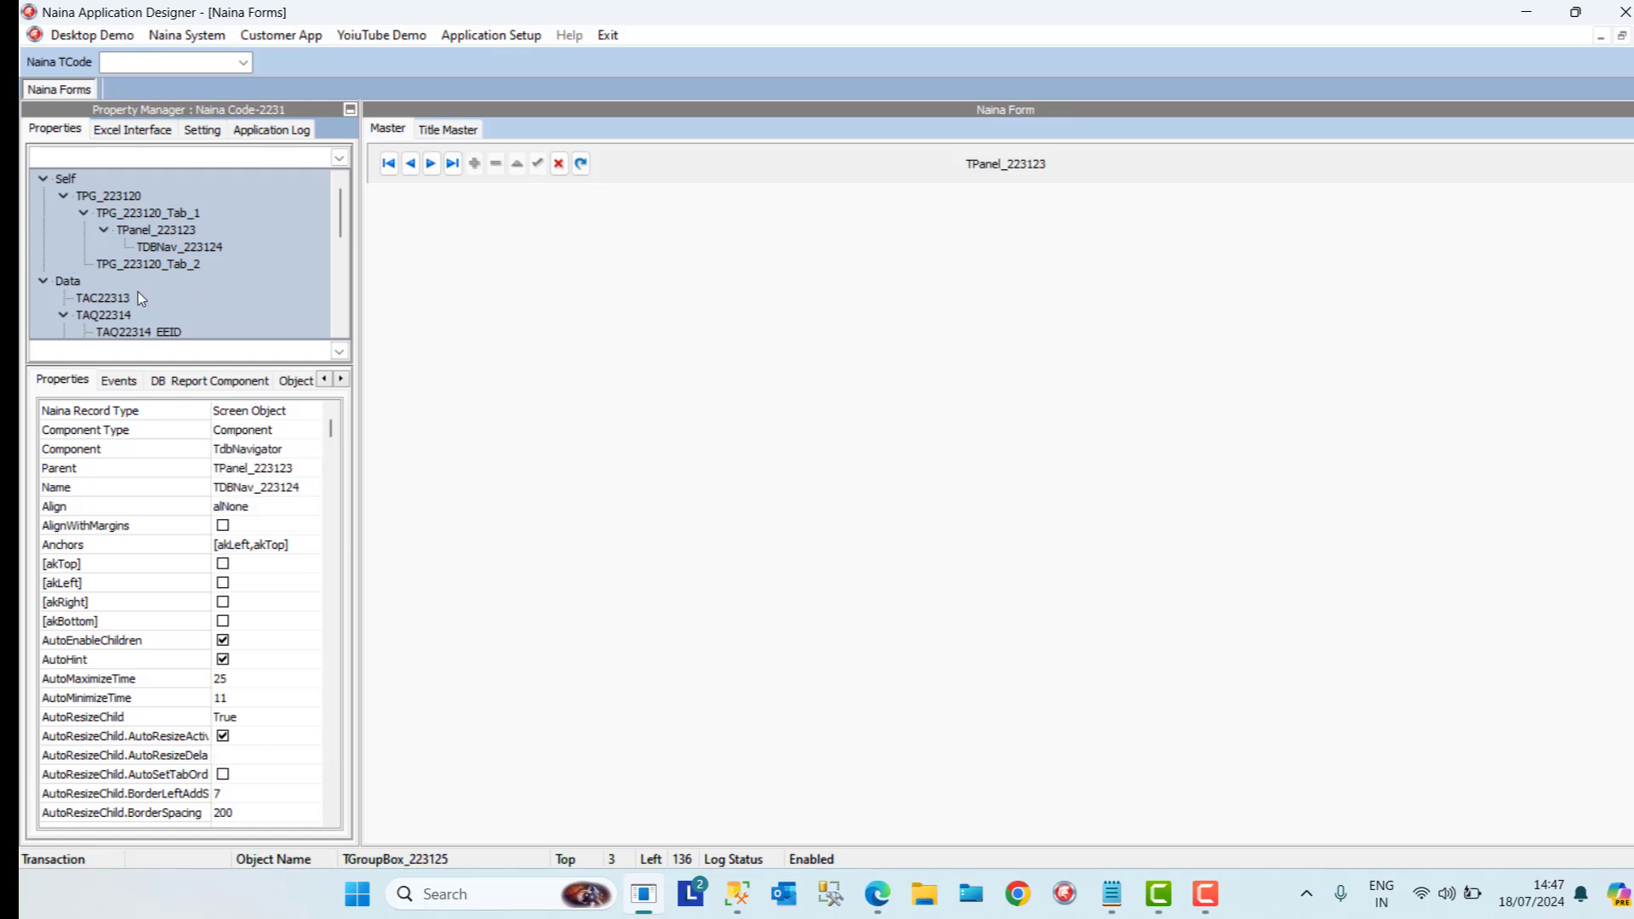
Add a TrGroupBox inside the Master tabsheet and place it directly beneath the top panel at the left edge
click(420, 242)
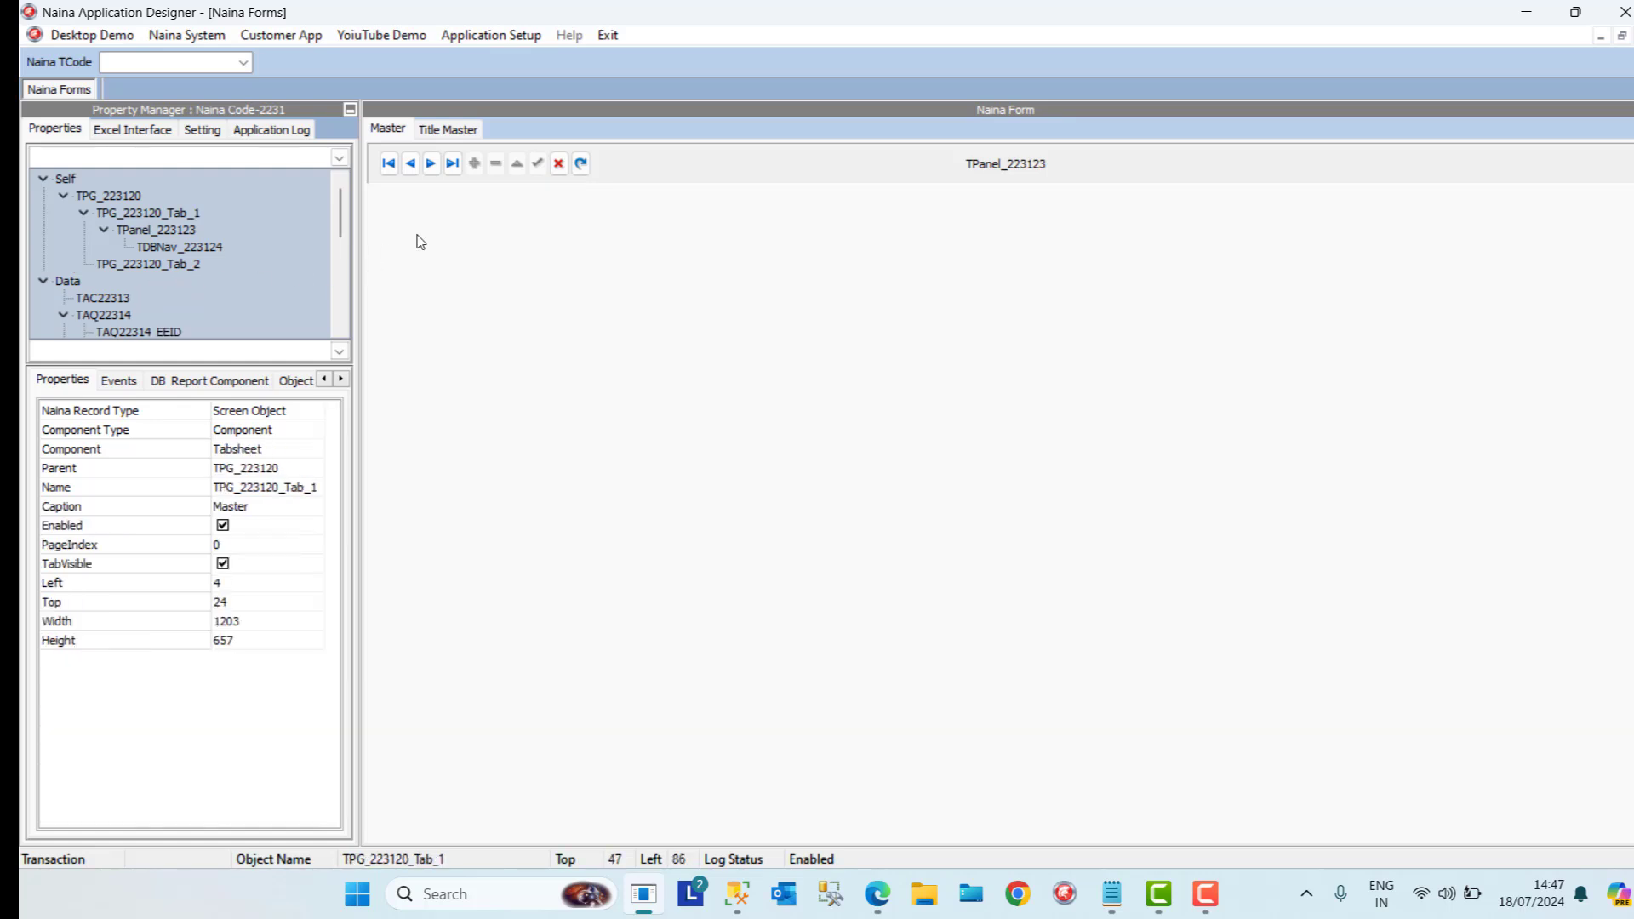
right_click(381, 210)
mouse_move(545, 249)
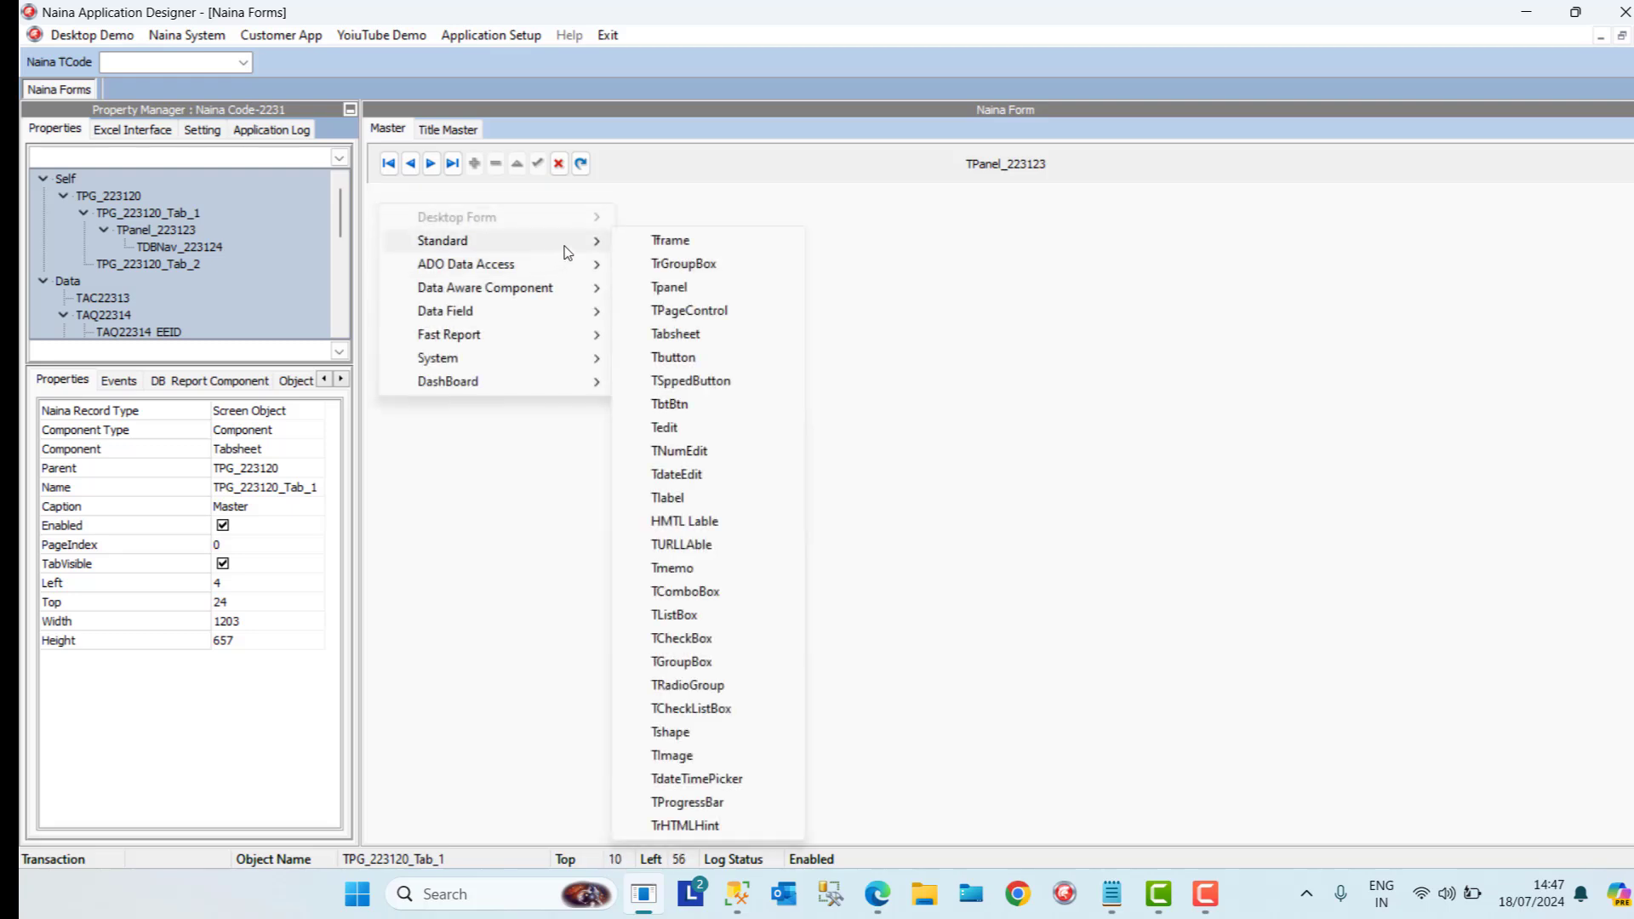
click(684, 264)
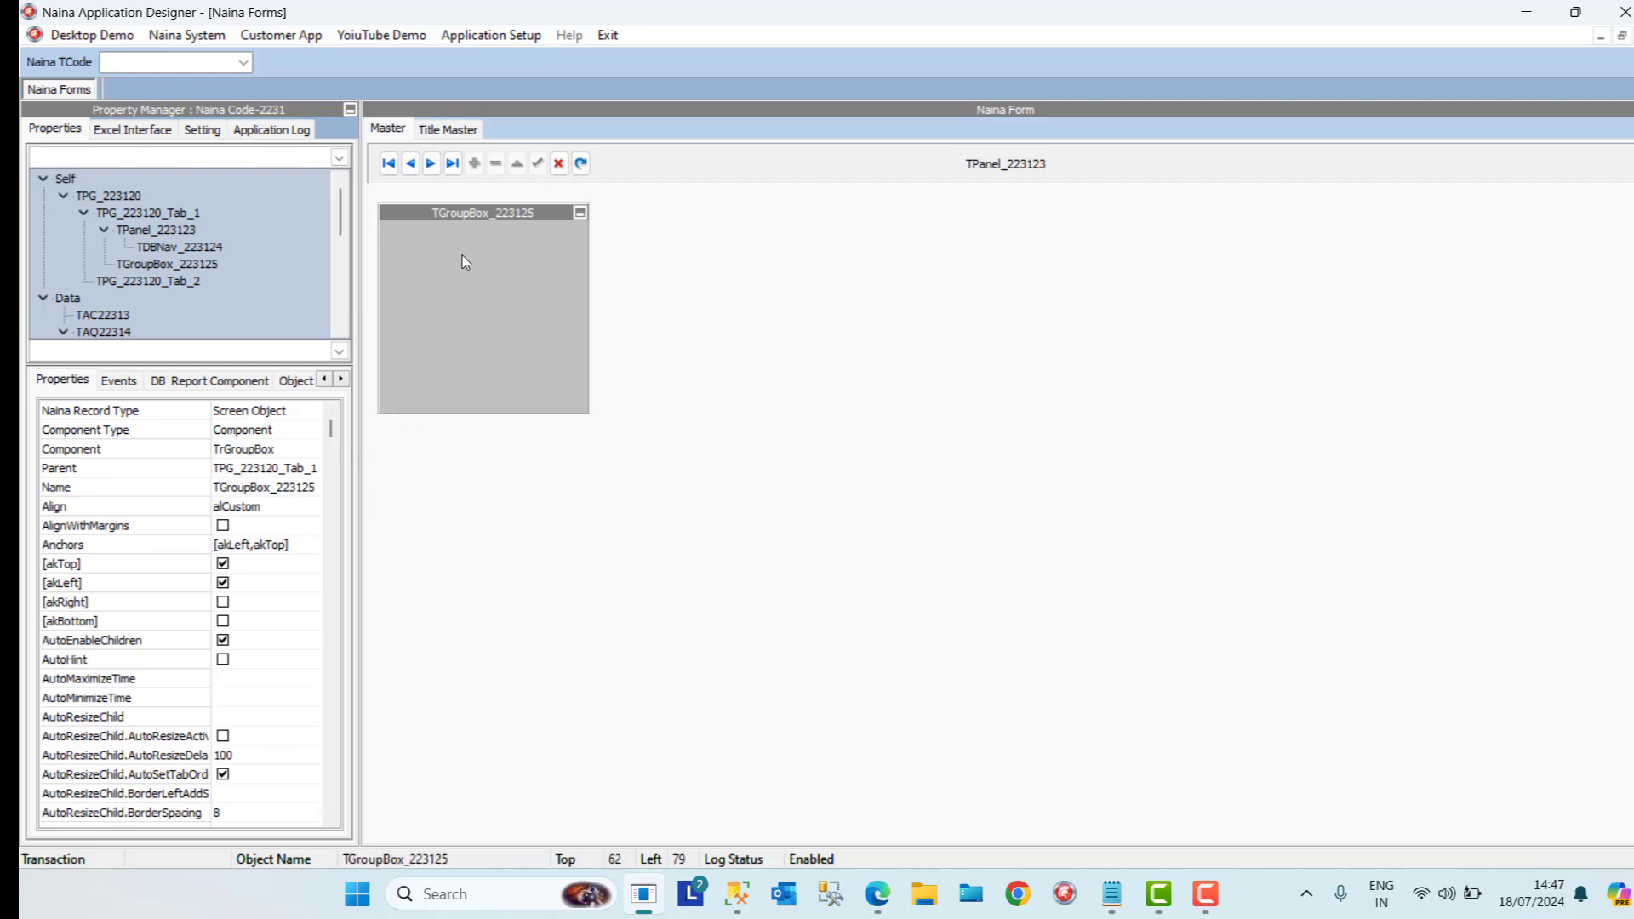
drag(471, 218, 459, 205)
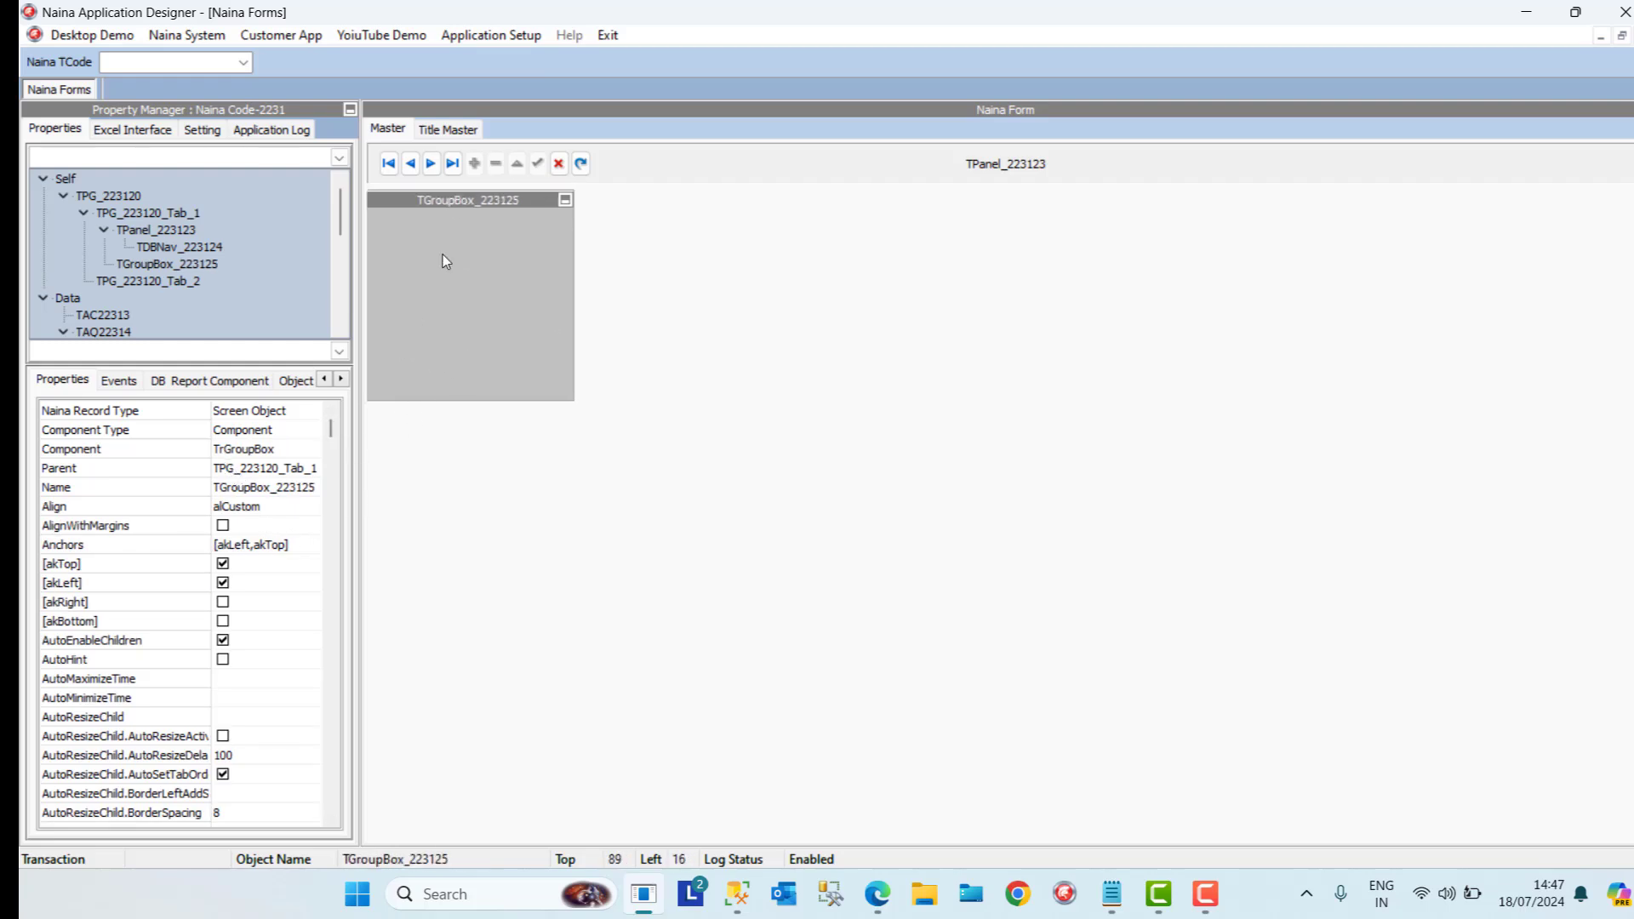
Set the new group box's Align property to alClient so that it fills the tabsheet below the panel
click(286, 506)
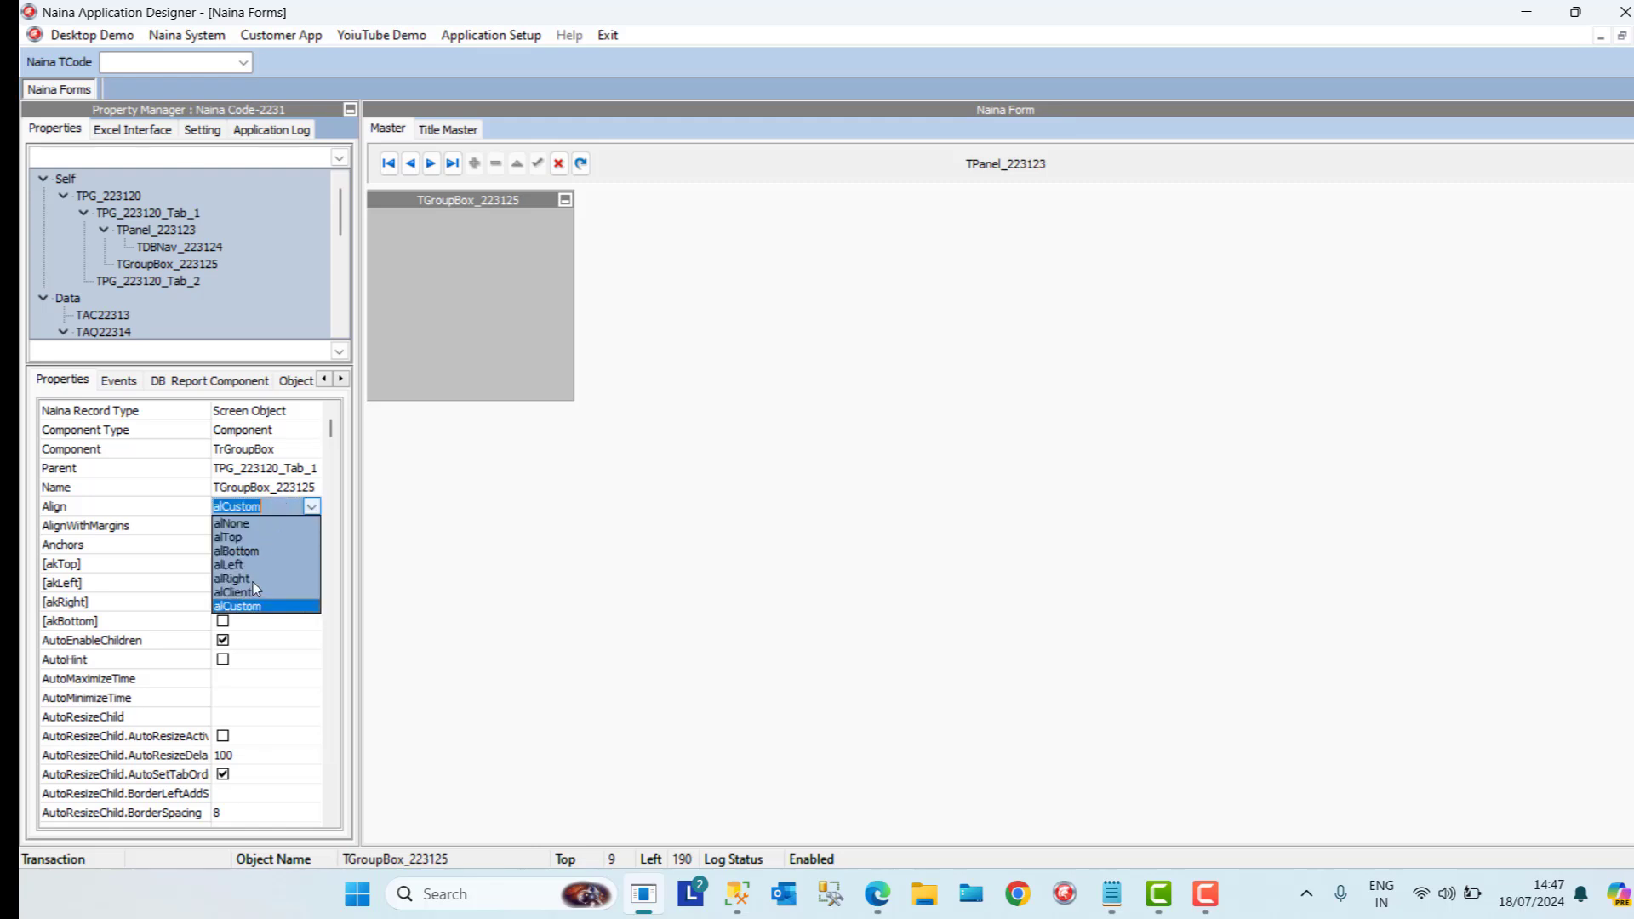
click(254, 591)
click(273, 642)
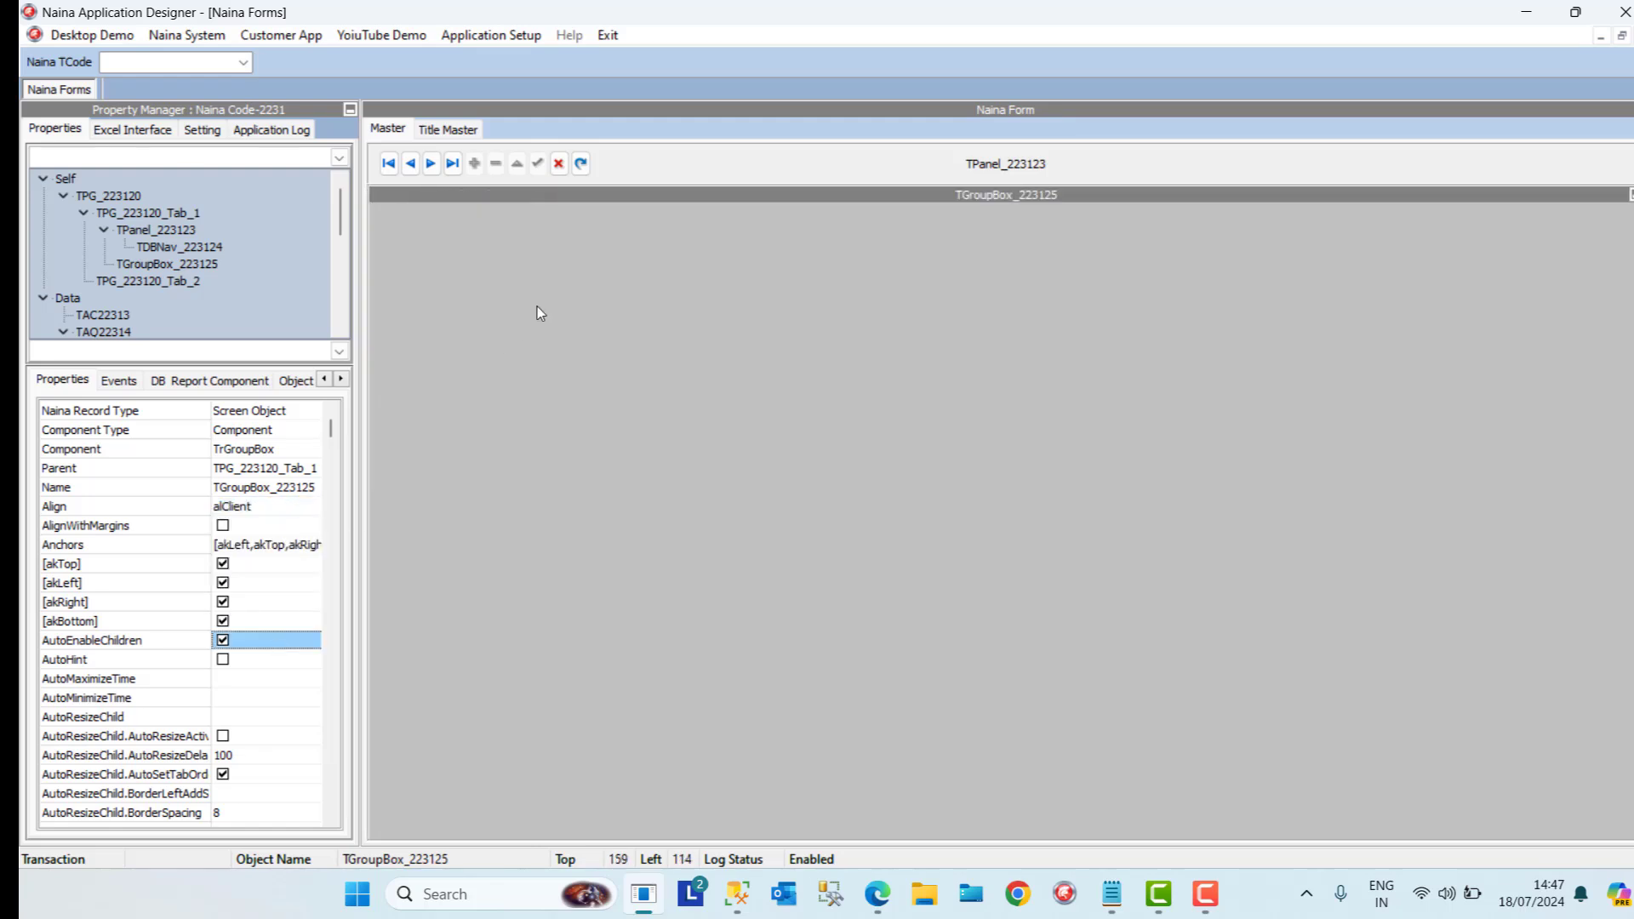
Add a TrDBGrid_MS inside the group box and set its Align property to alClient
right_click(380, 209)
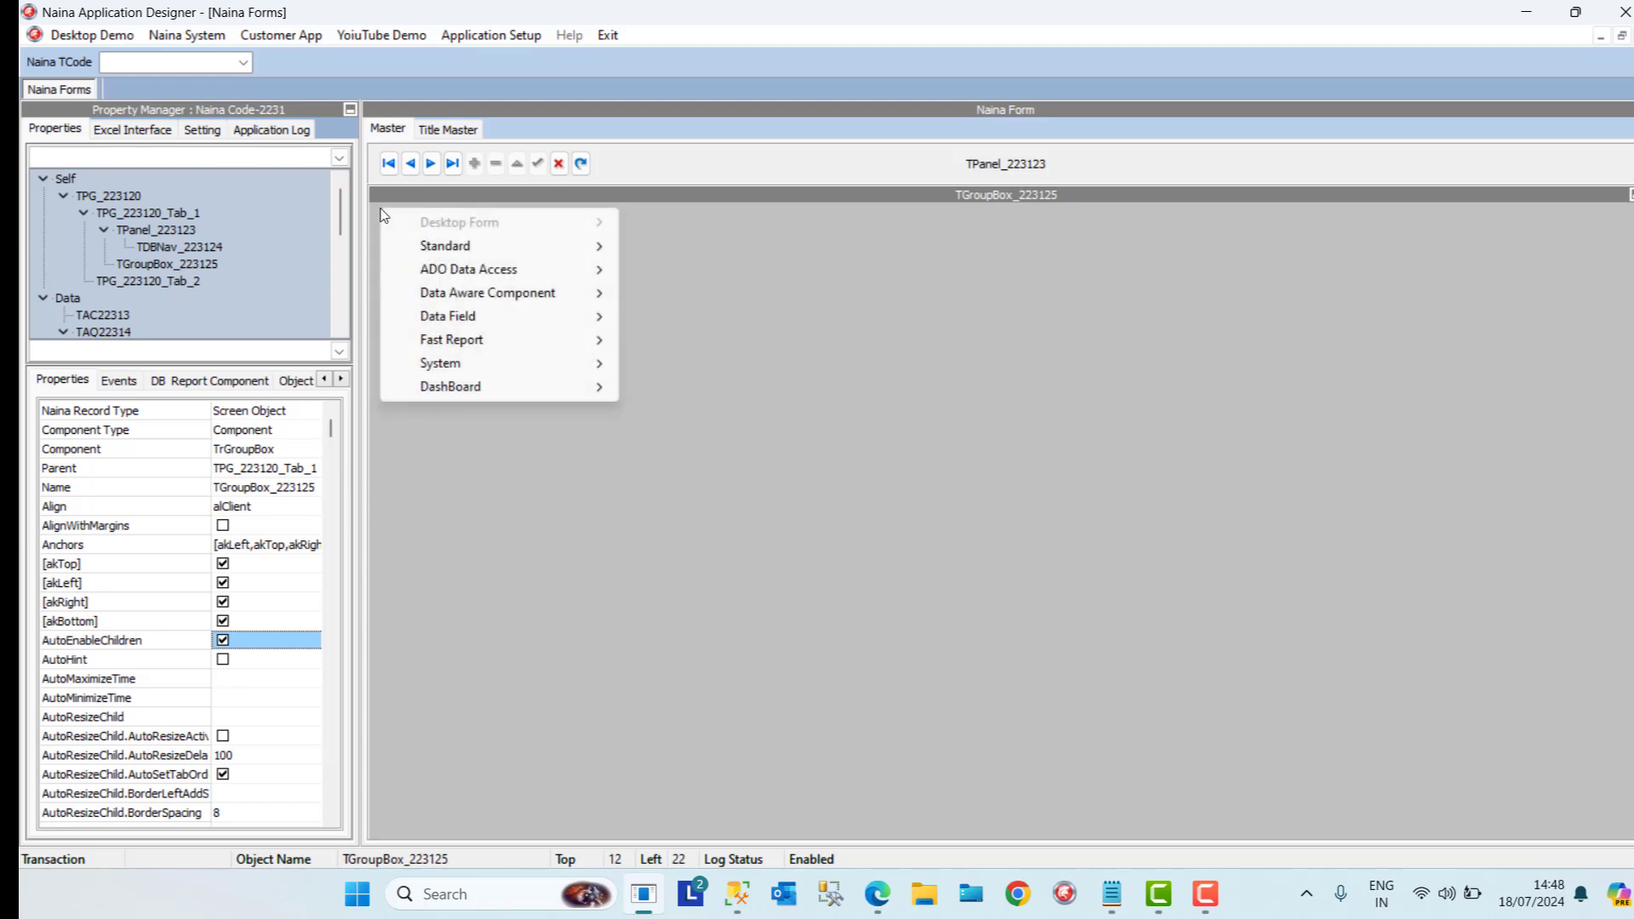
mouse_move(530, 278)
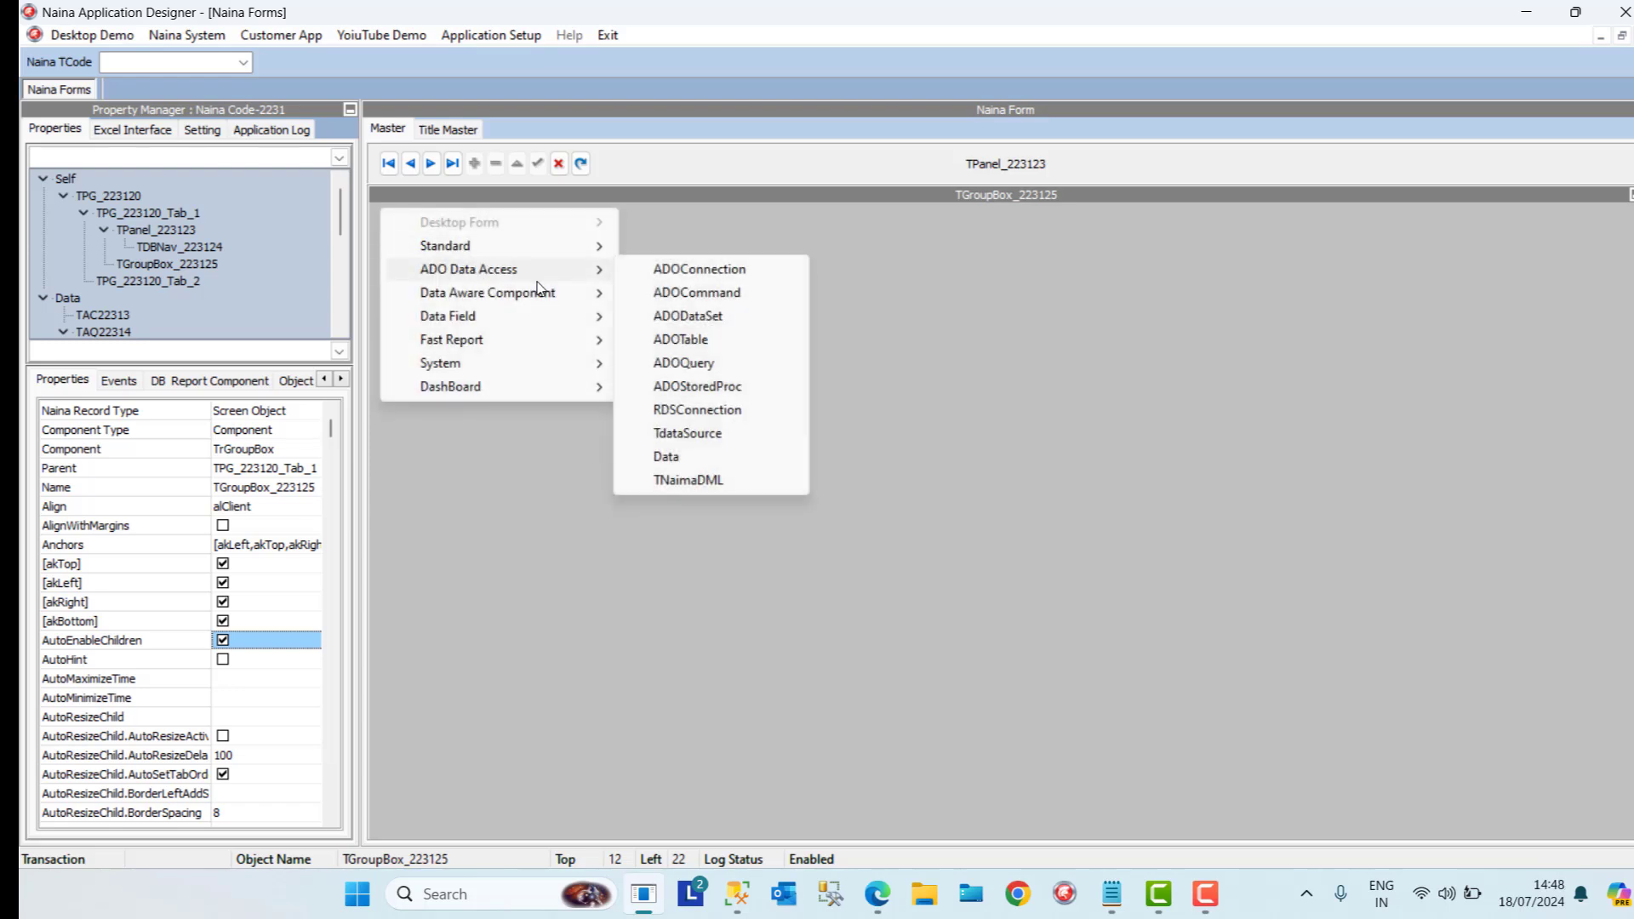
click(675, 293)
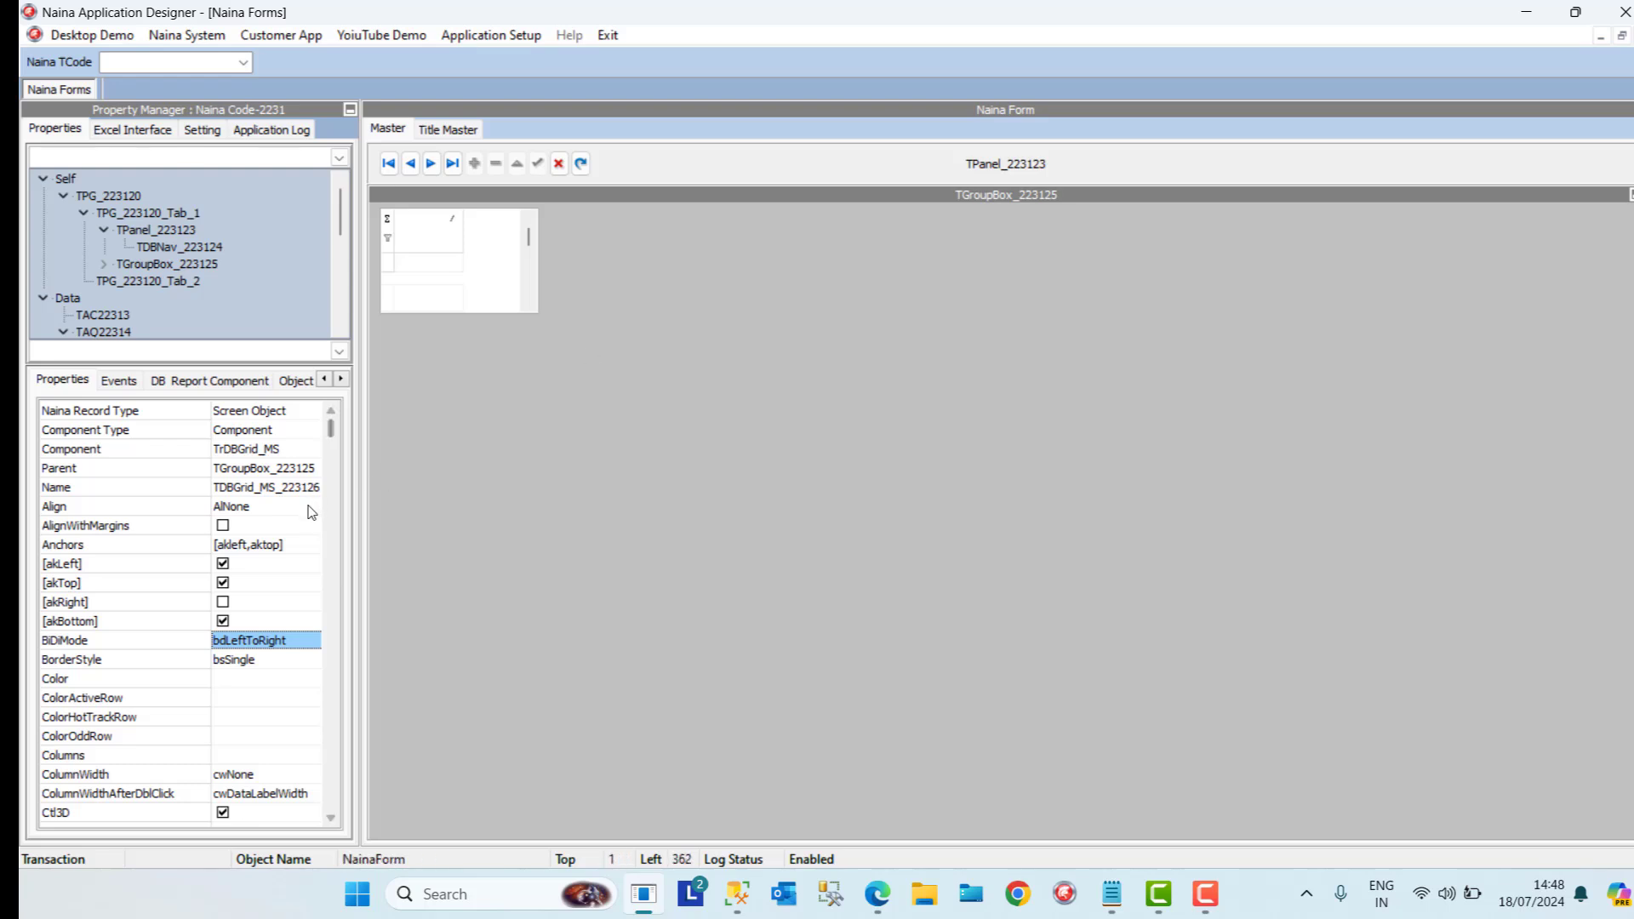
click(309, 507)
click(253, 592)
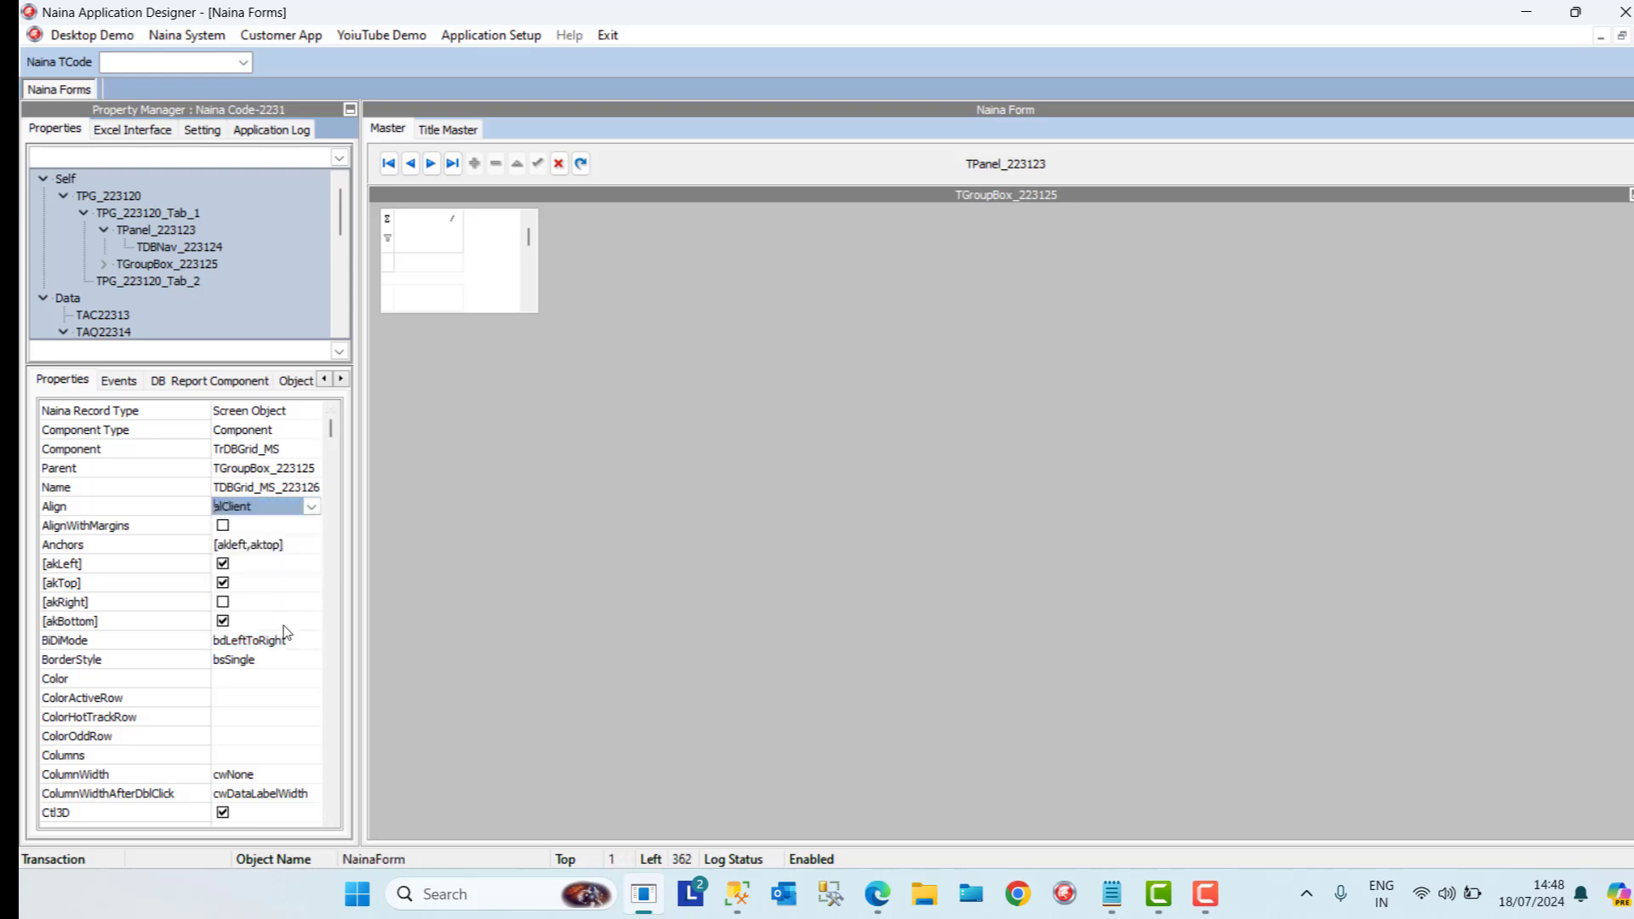
click(291, 647)
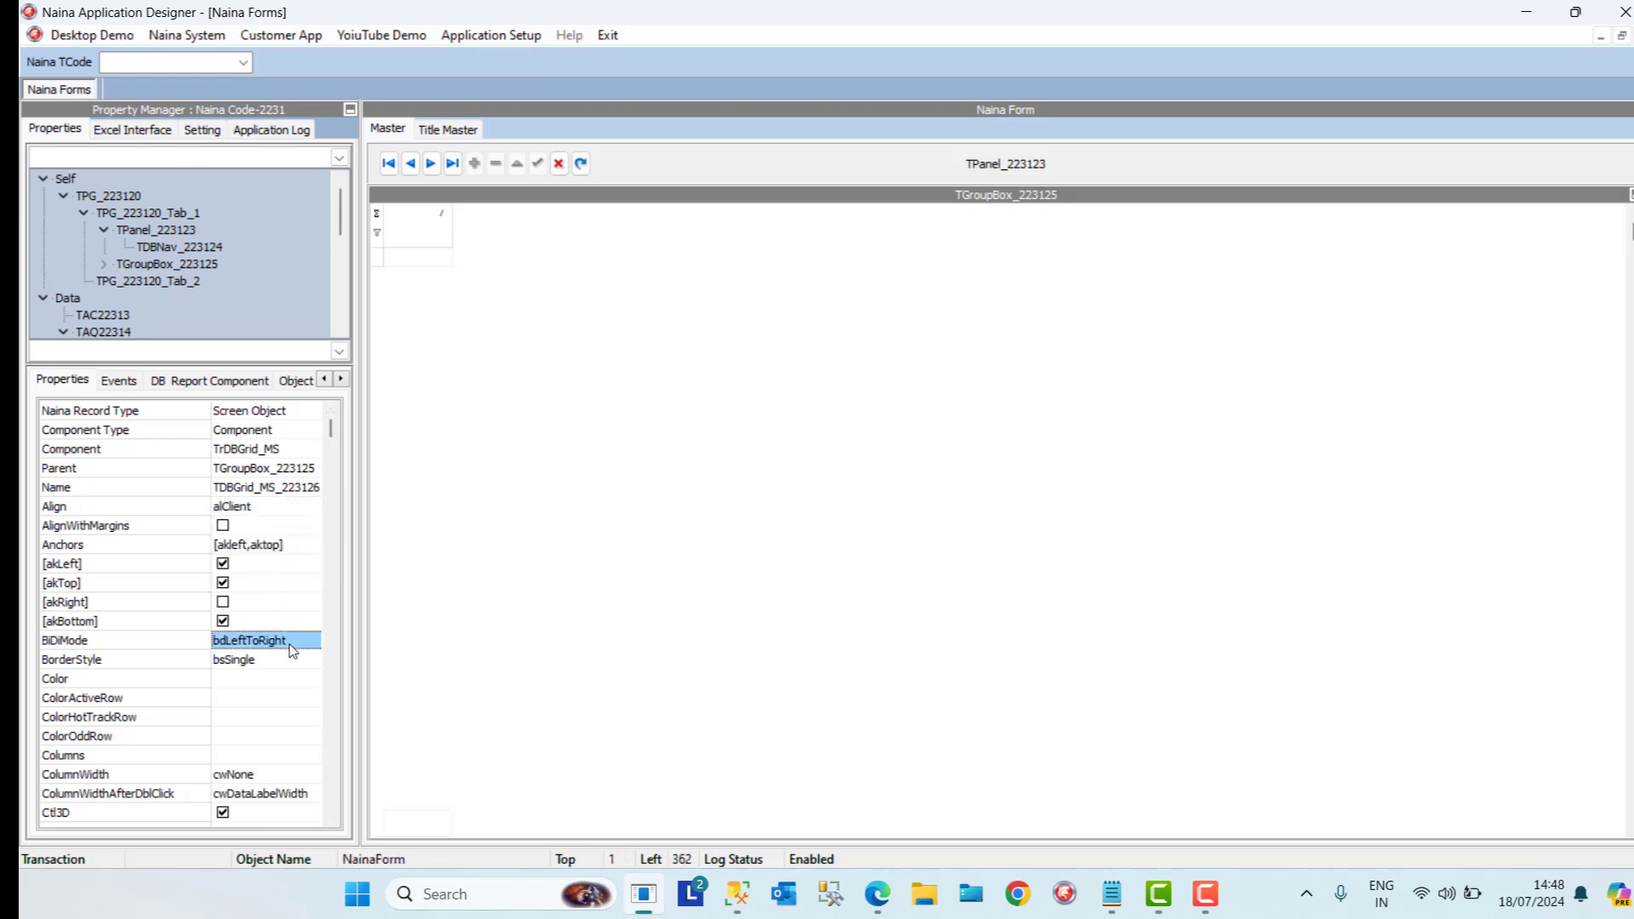
Bind the new TrDBGrid_MS to the form's data by setting its DataSource property to TDS22315
right_click(330, 678)
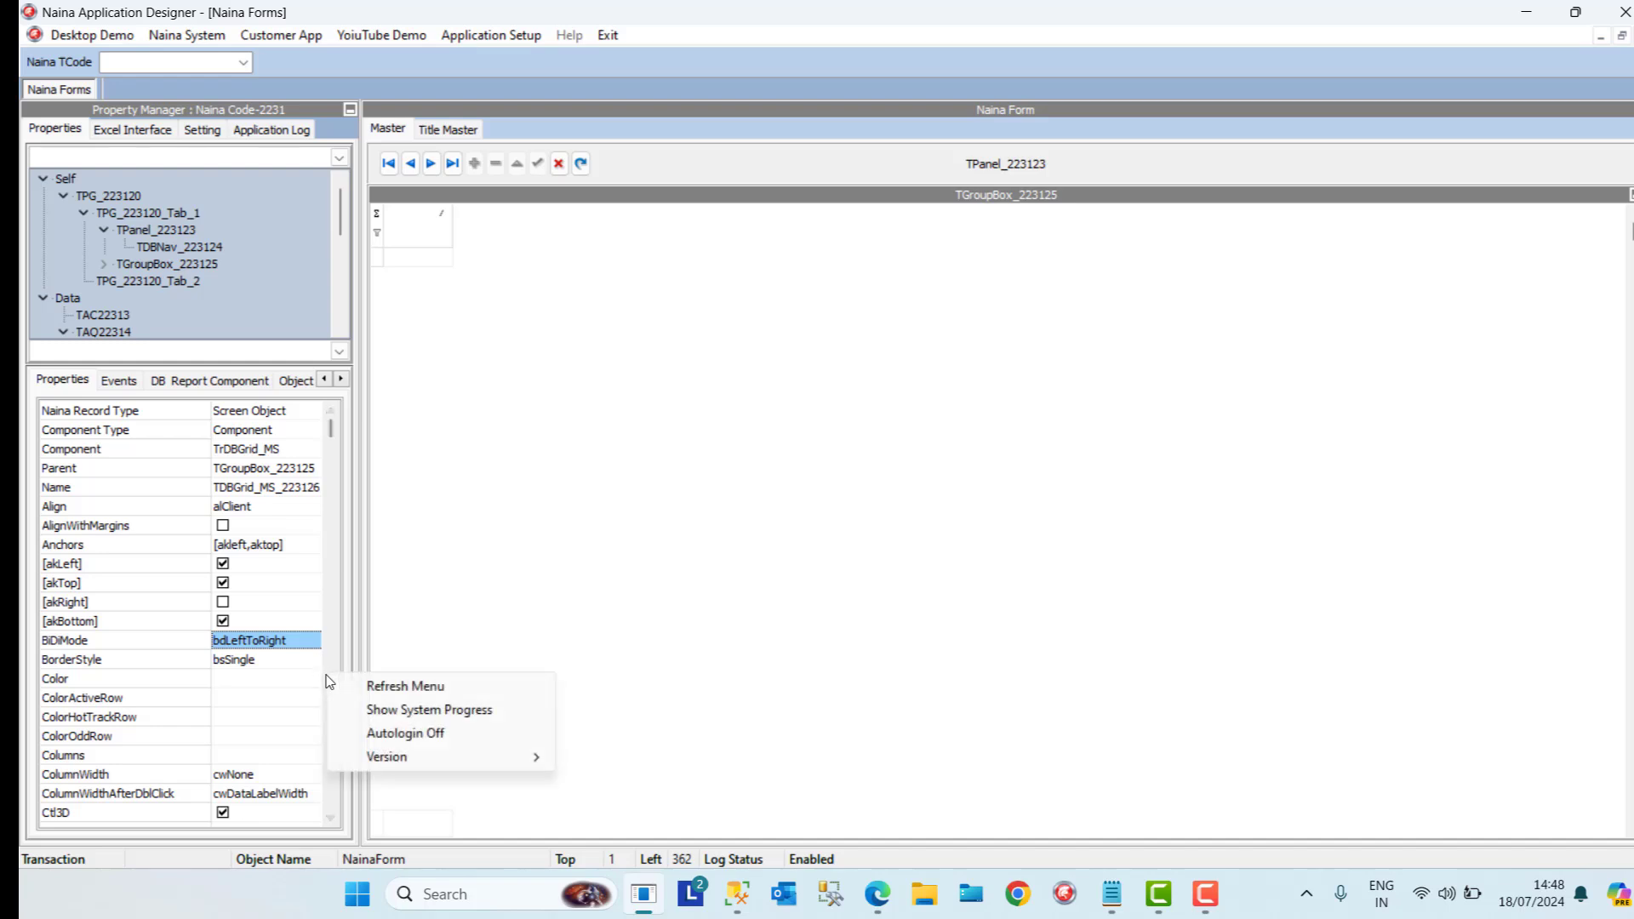
click(277, 768)
click(315, 758)
scroll(332, 766, down, 7)
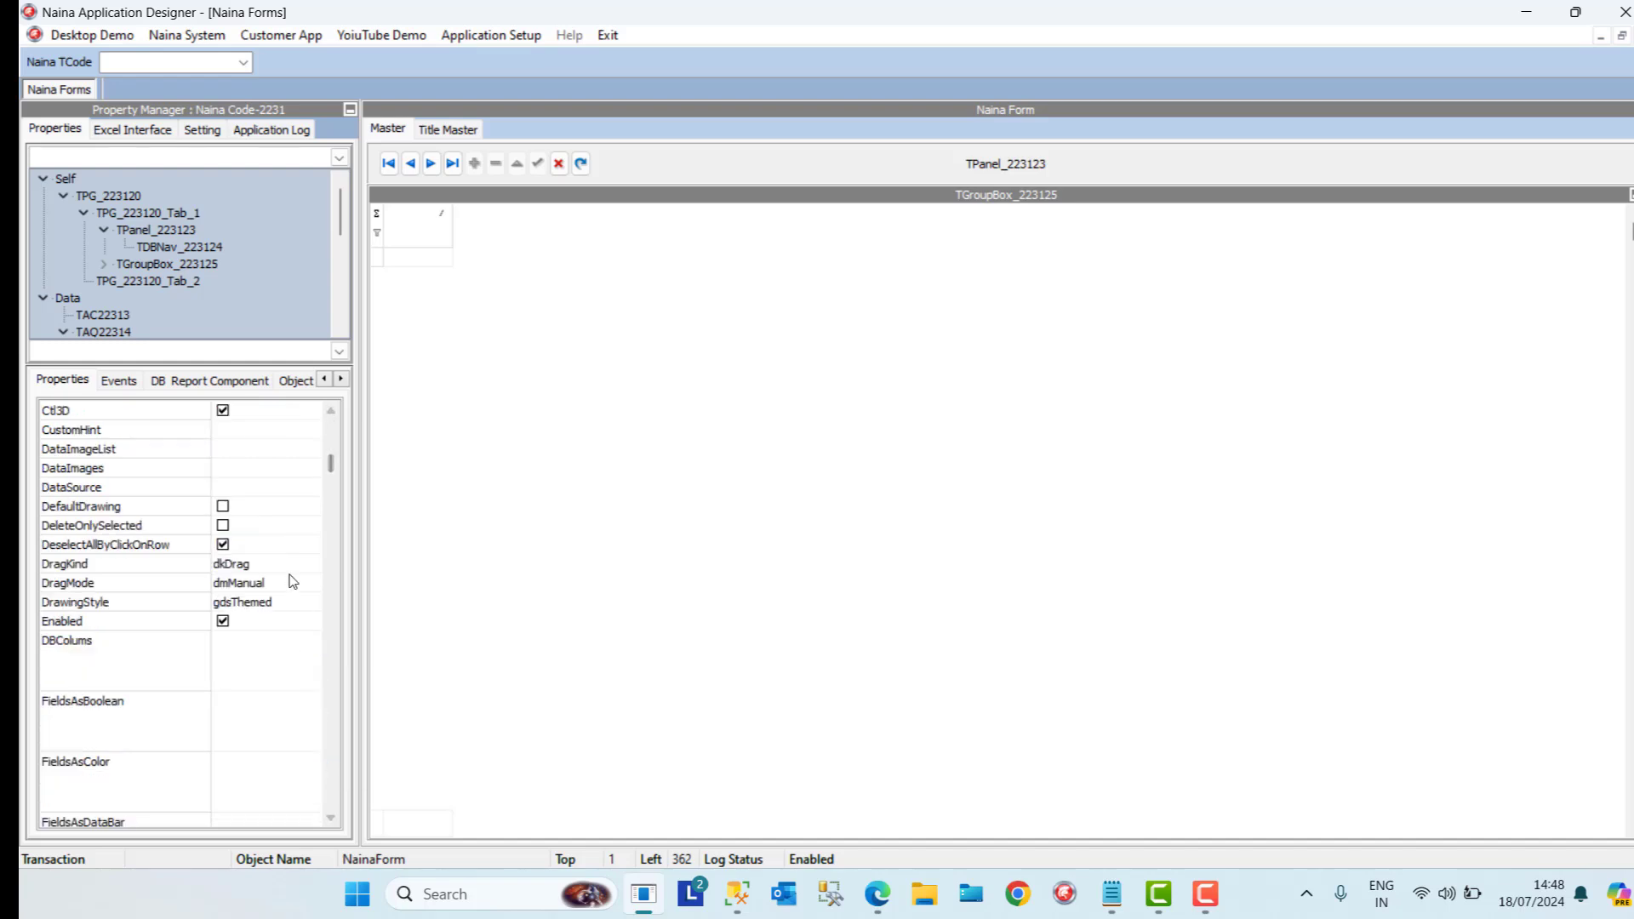
click(278, 487)
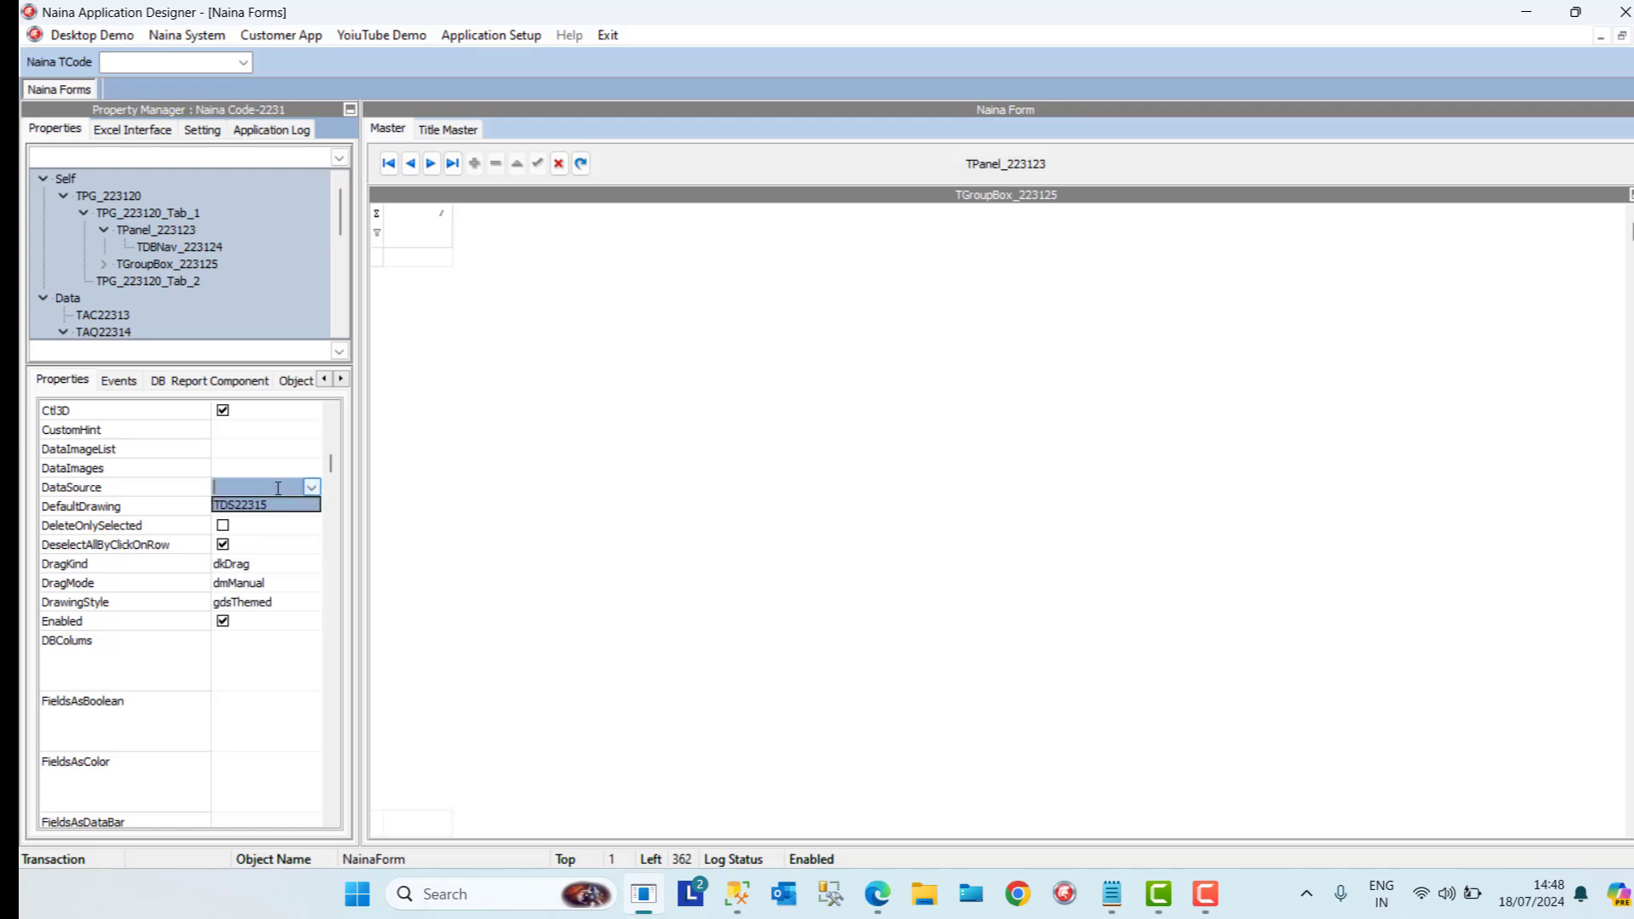
click(281, 505)
click(302, 546)
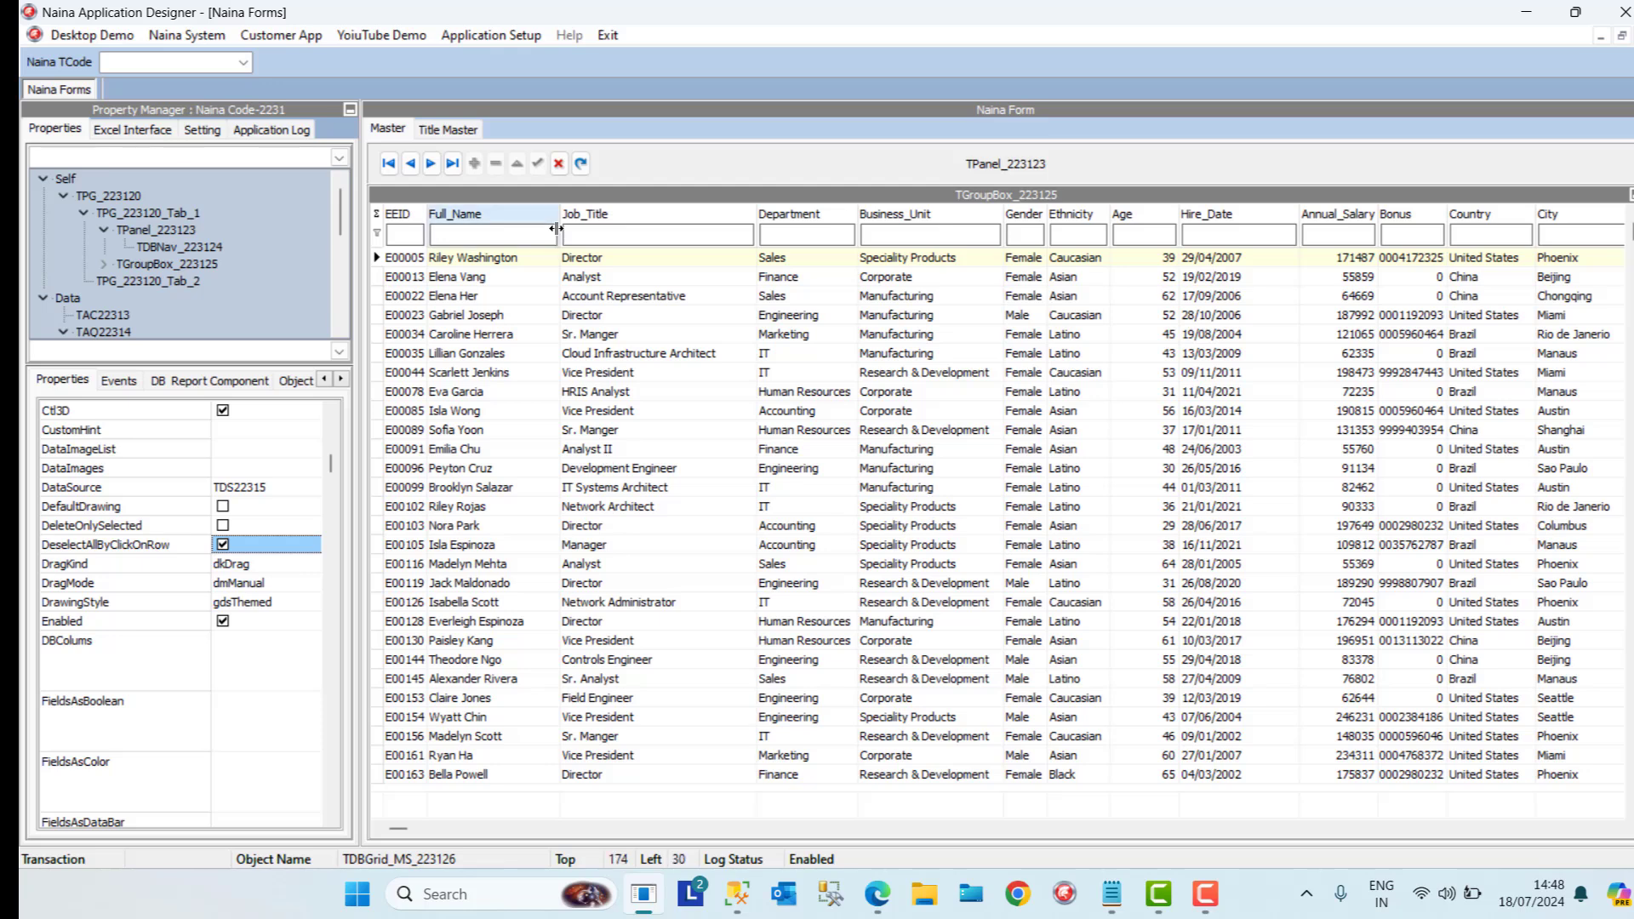
Examine the dataset fields in the object tree and the Job_Title values across several employee records in the grid
scroll(340, 274, down, 5)
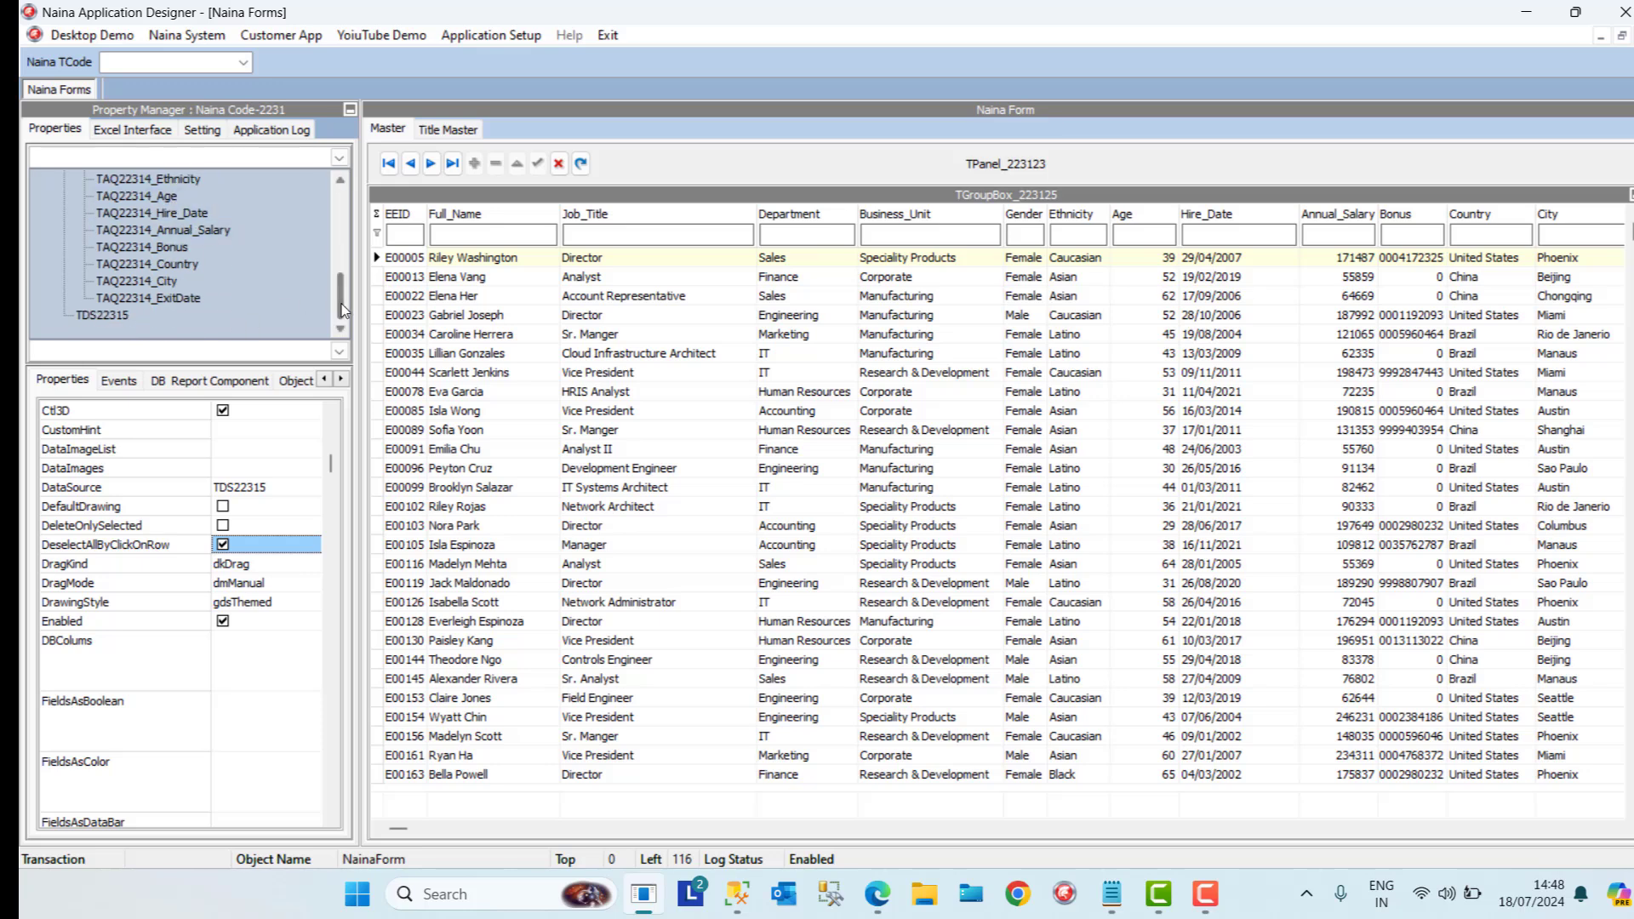
scroll(341, 308, up, 3)
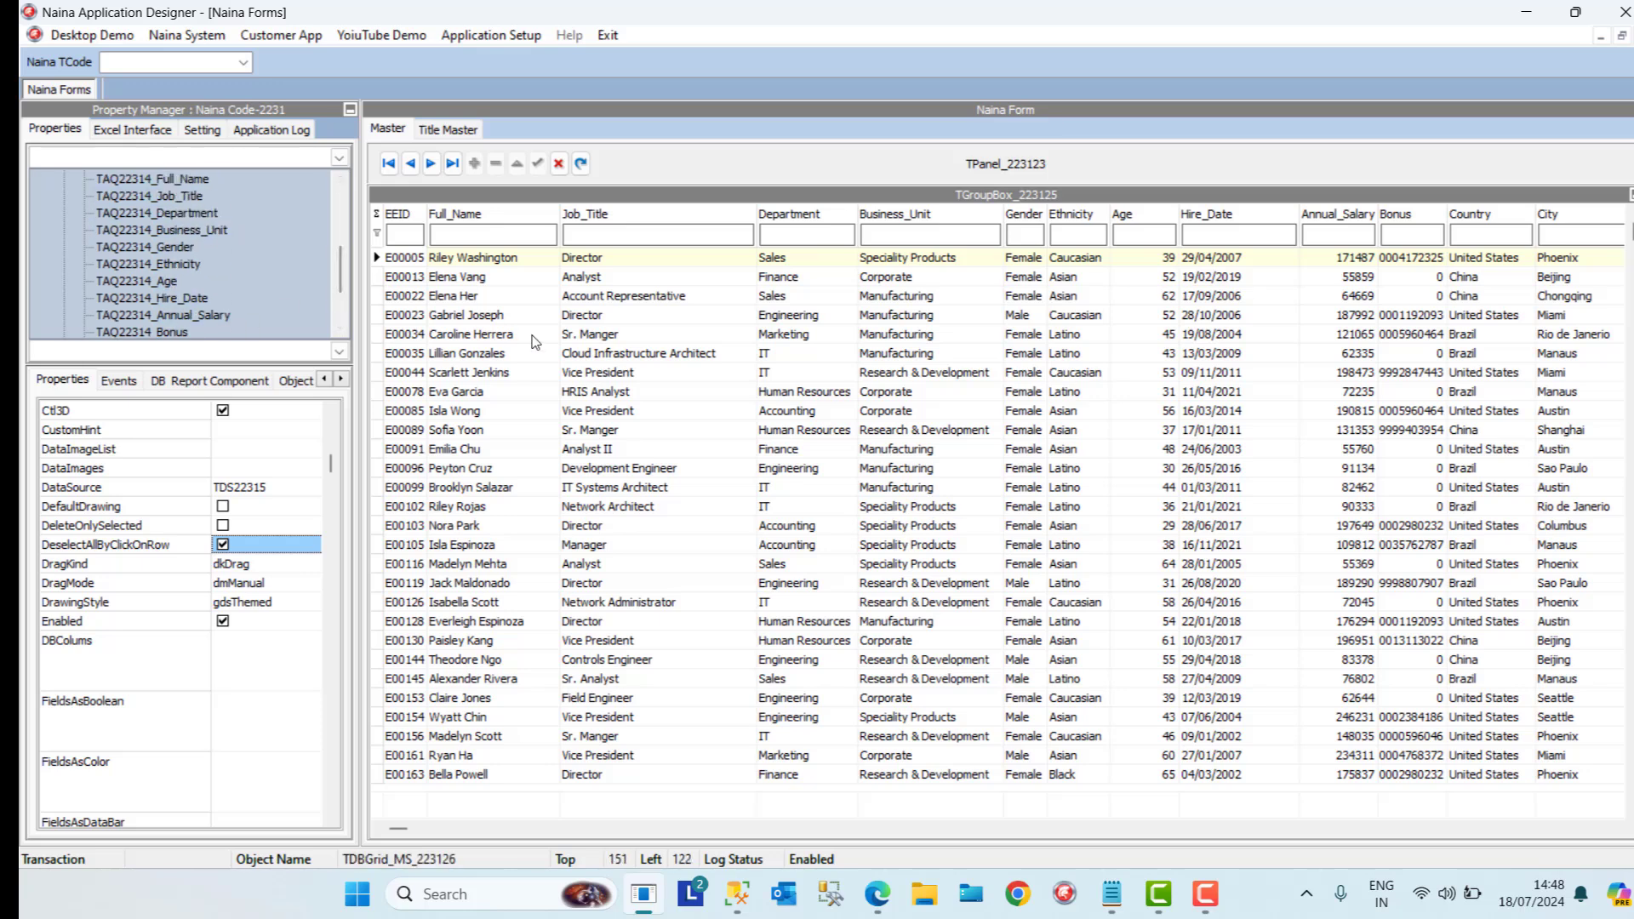
click(601, 317)
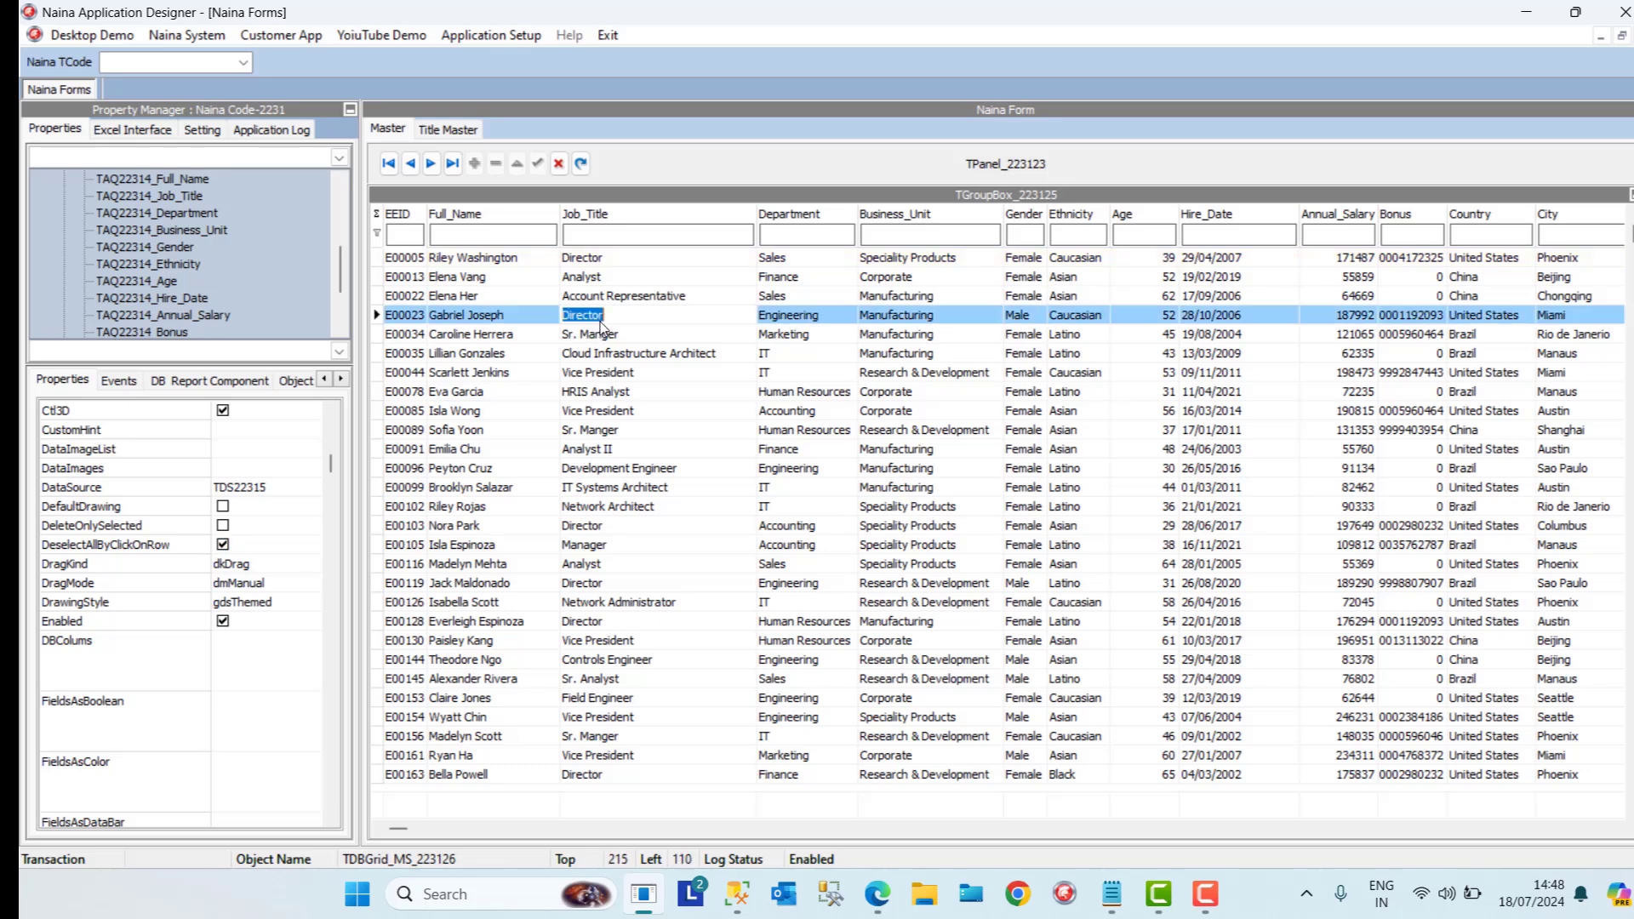
click(584, 259)
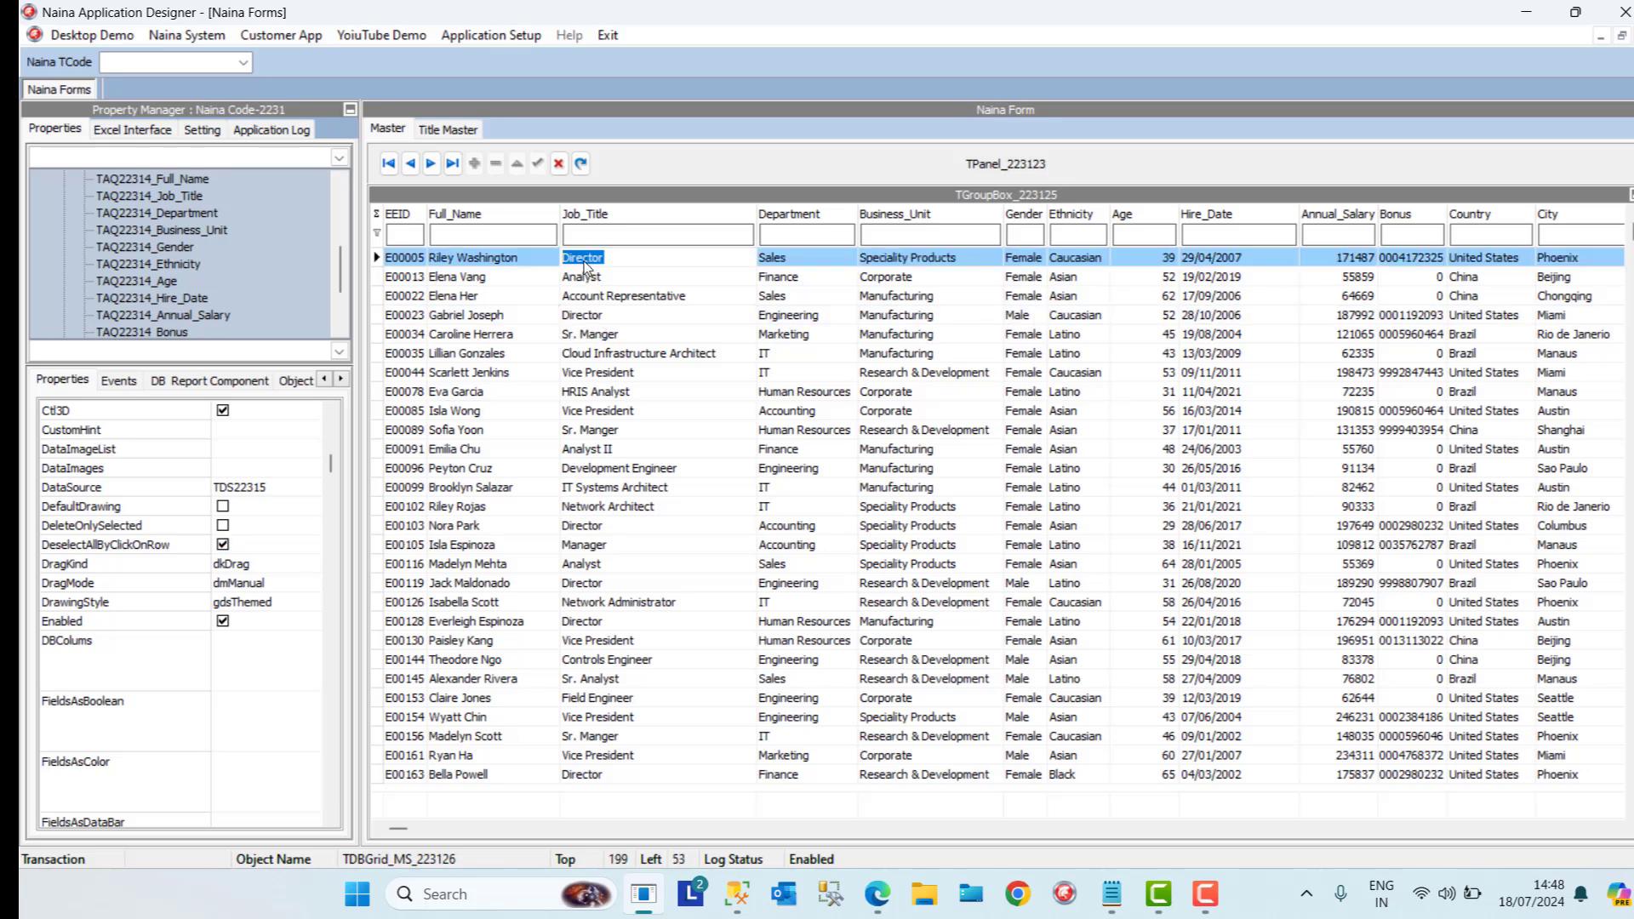
click(600, 358)
click(599, 336)
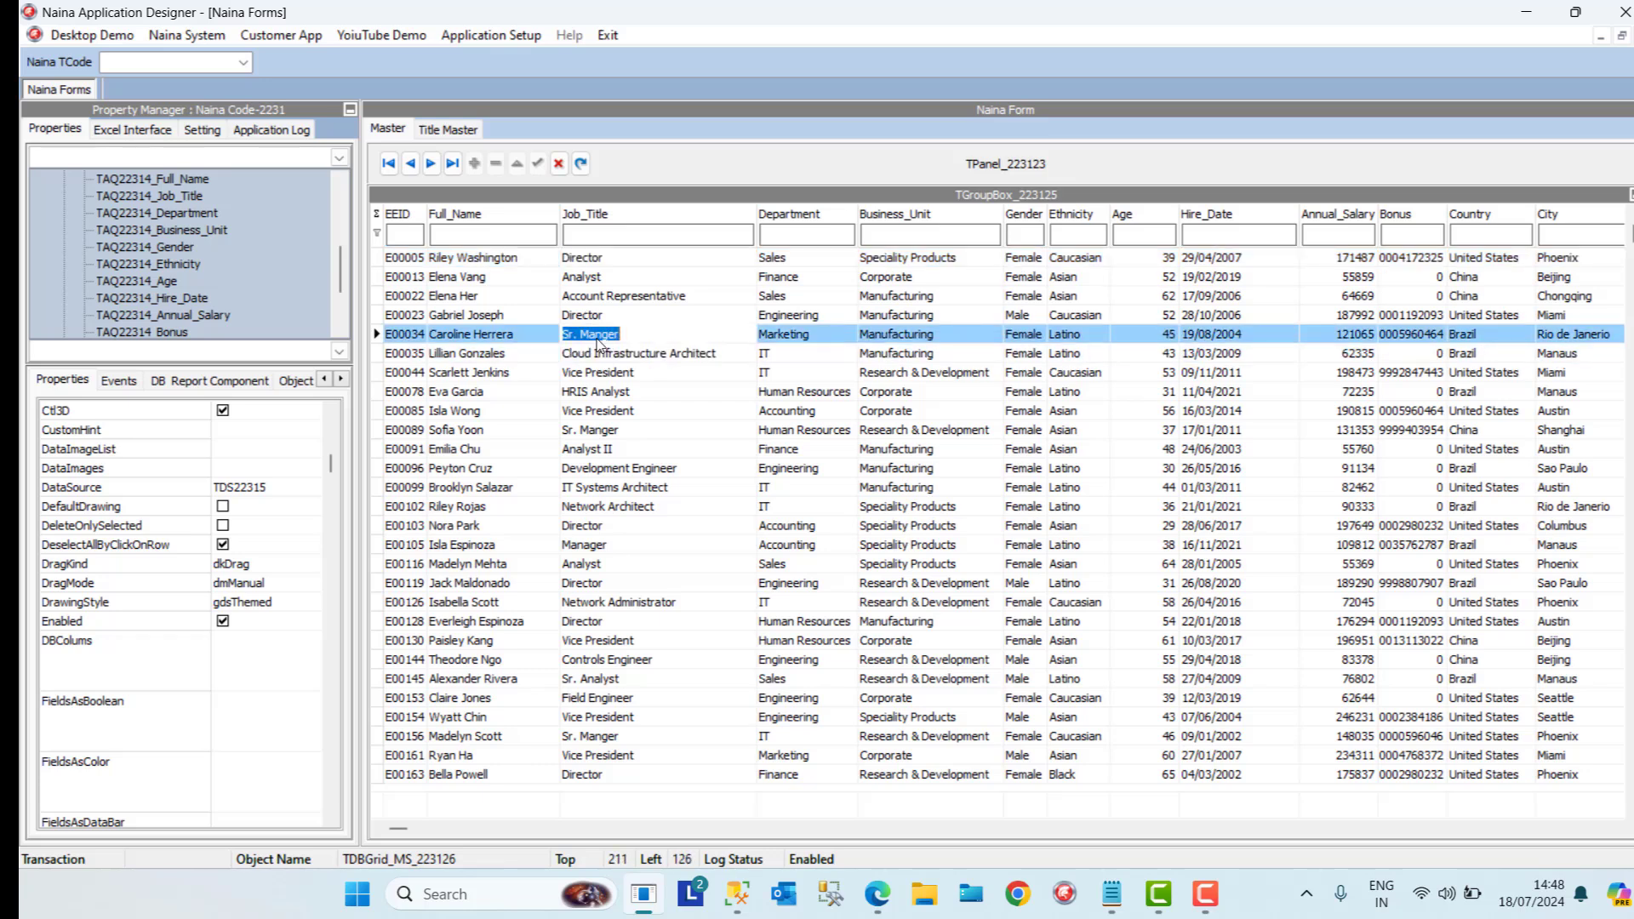
click(586, 259)
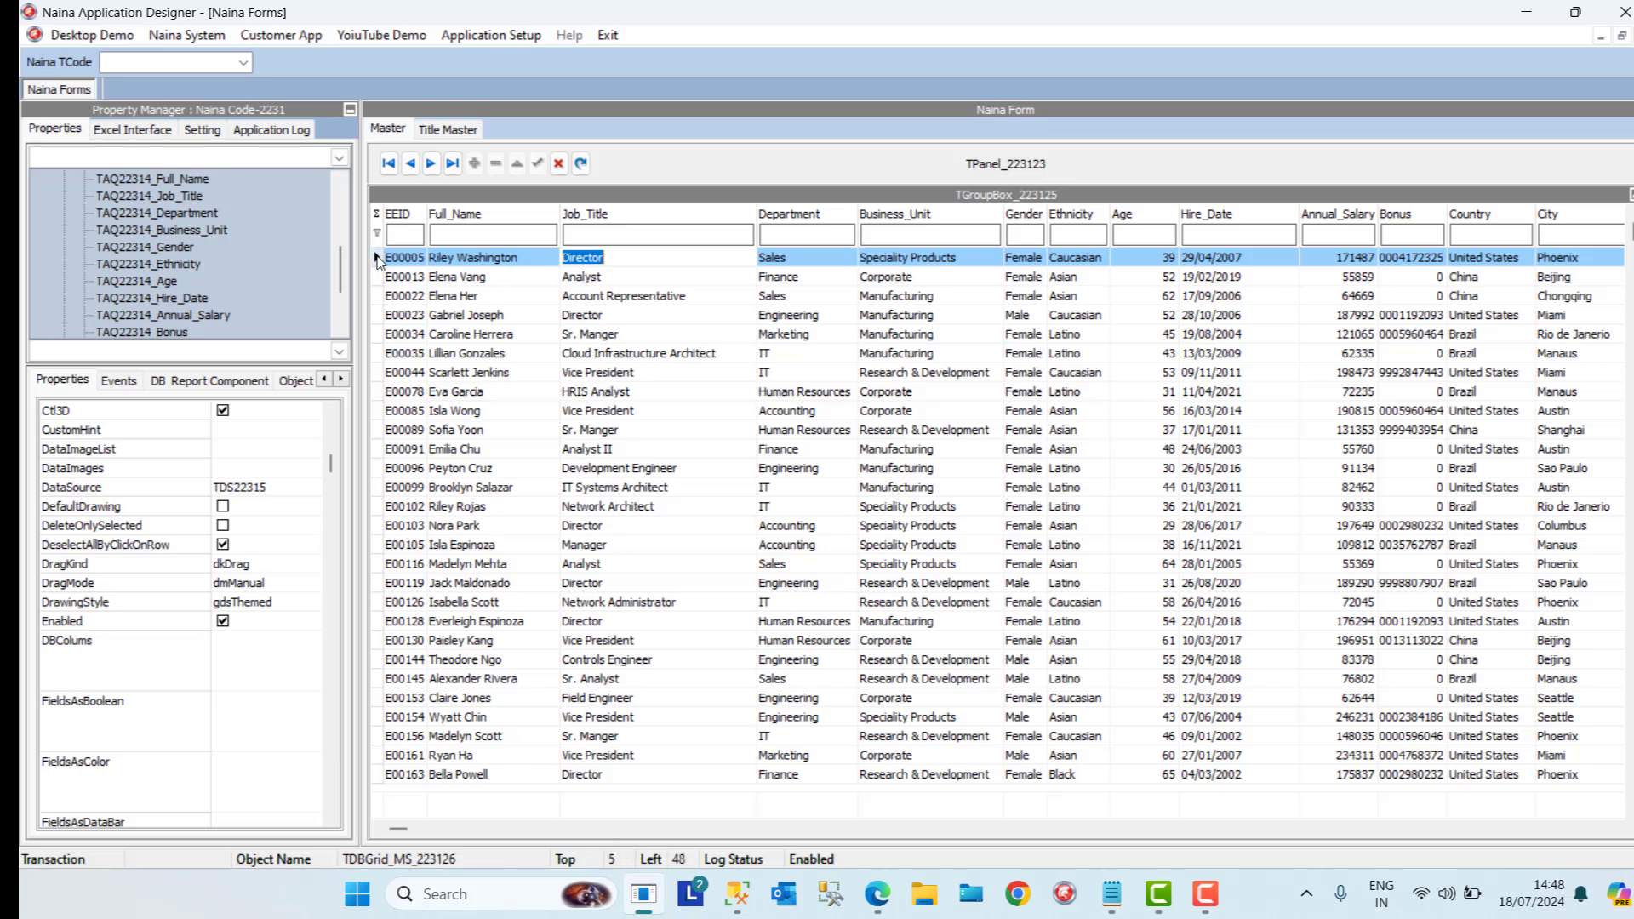
drag(343, 289, 320, 192)
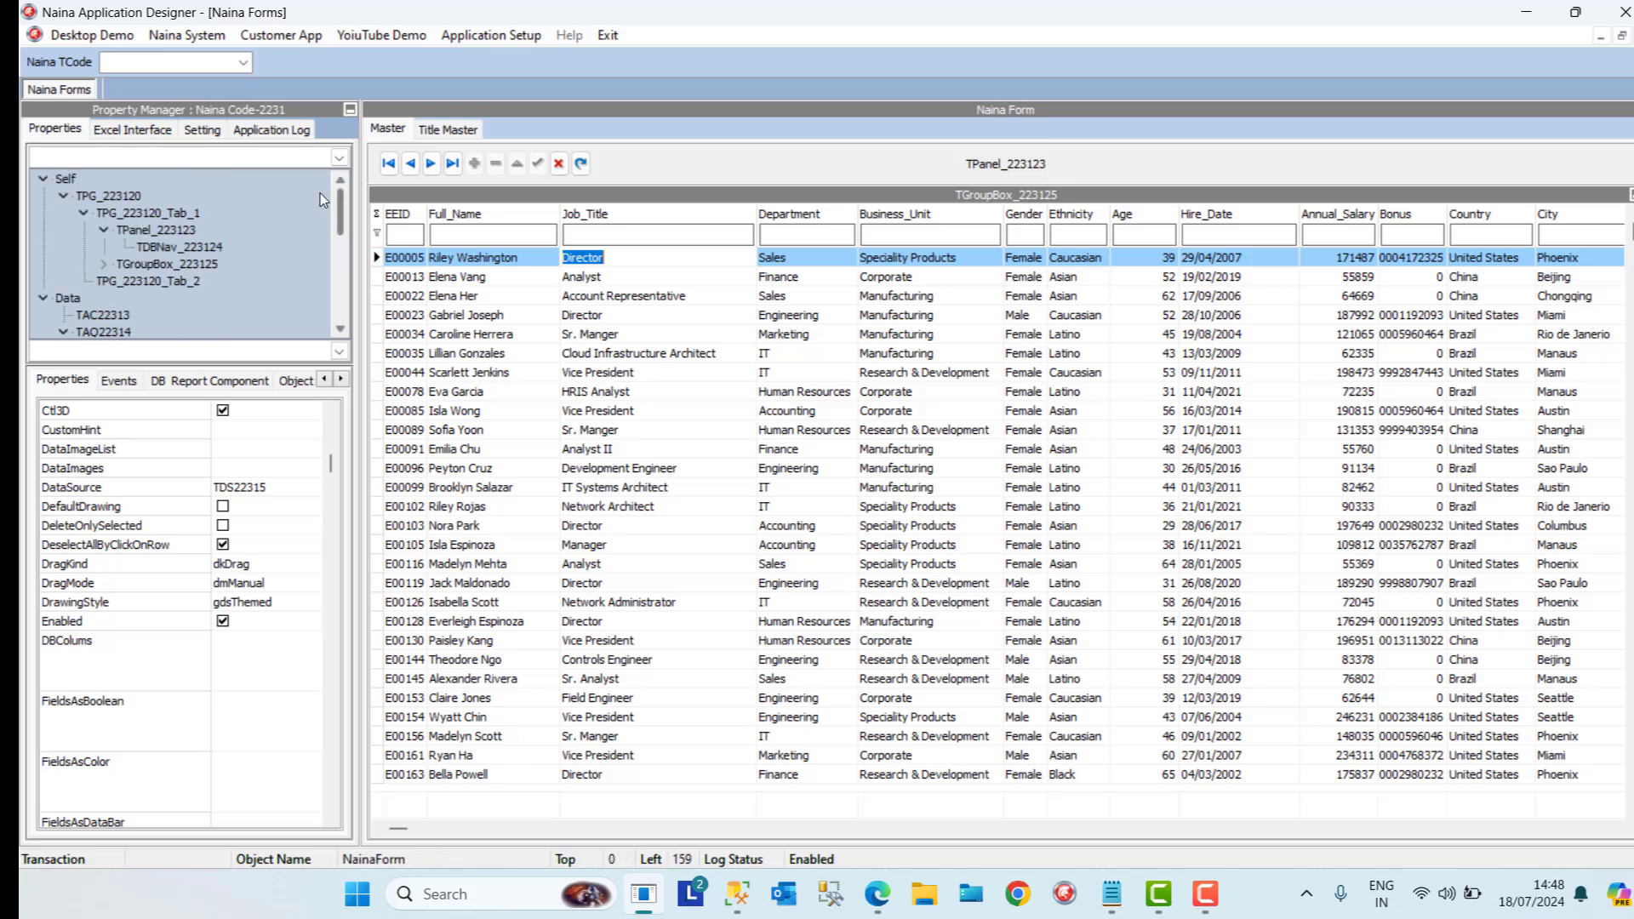
Turn off Auto in the Excel interface and connect the UniqueData$ sheet of the workbook Copy of Employee Sample Data
click(157, 136)
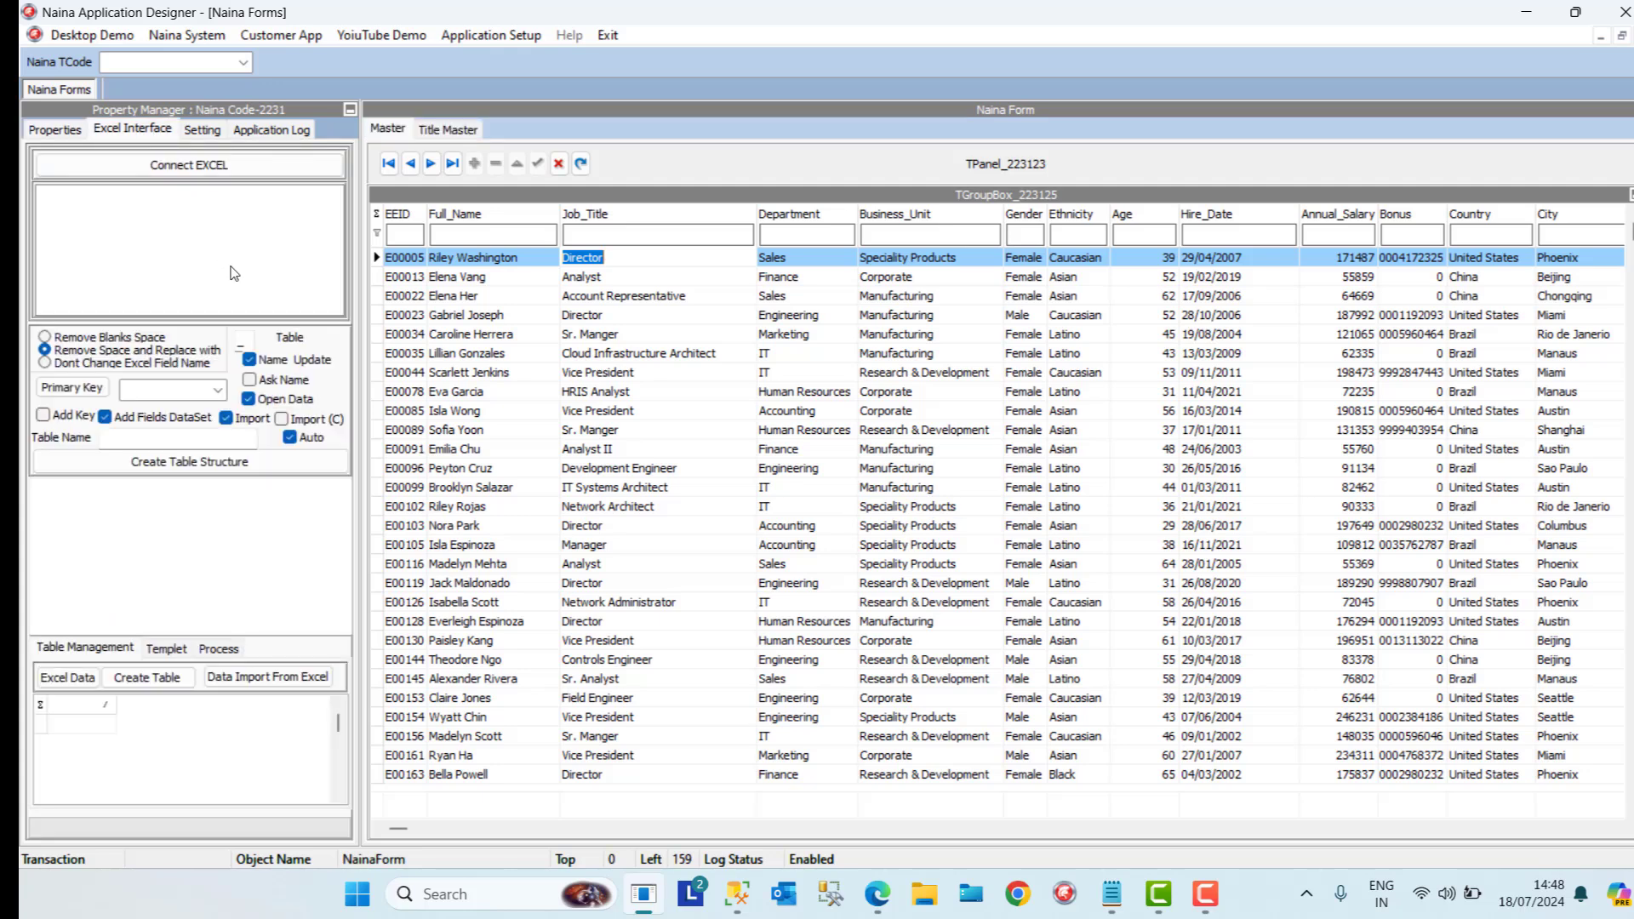
click(290, 439)
click(215, 167)
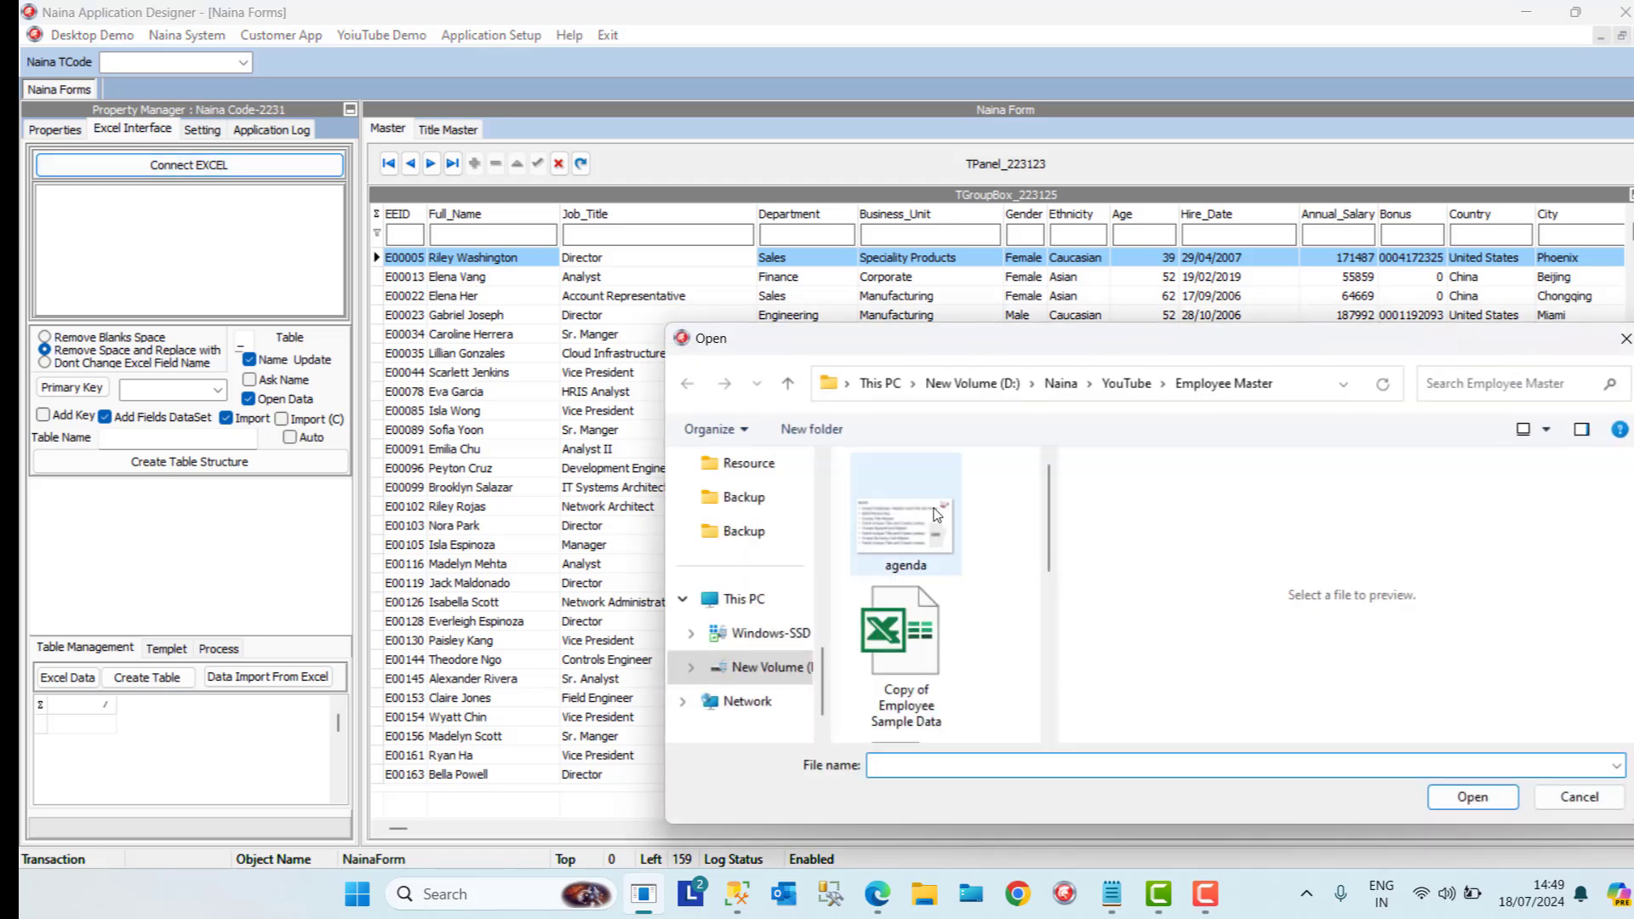
click(928, 652)
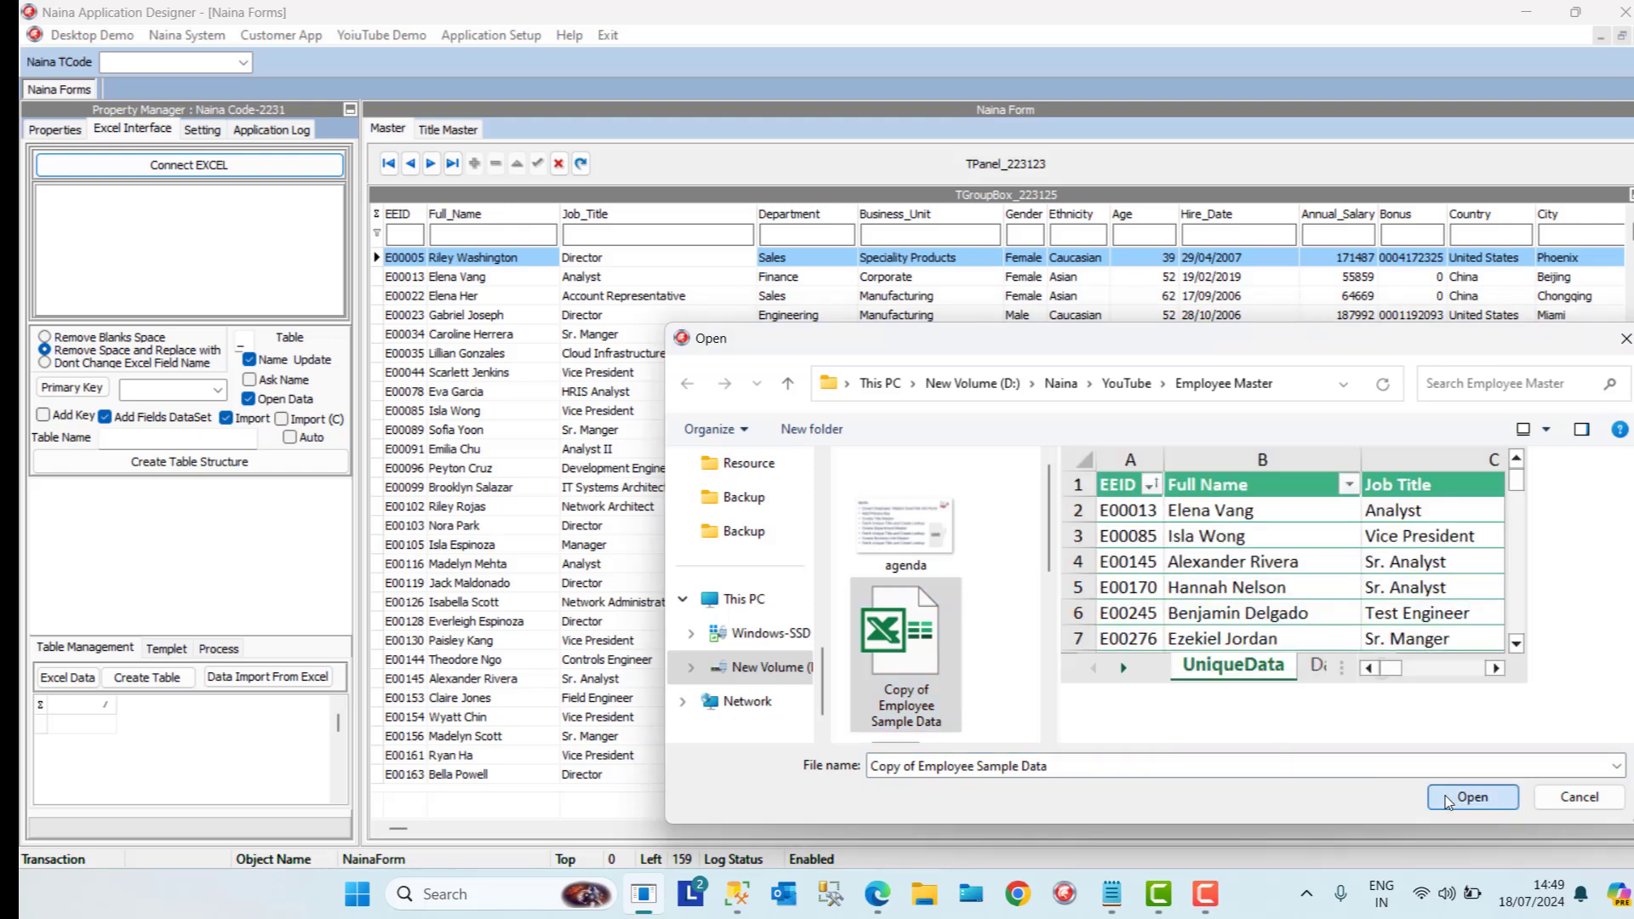
click(1472, 796)
click(934, 437)
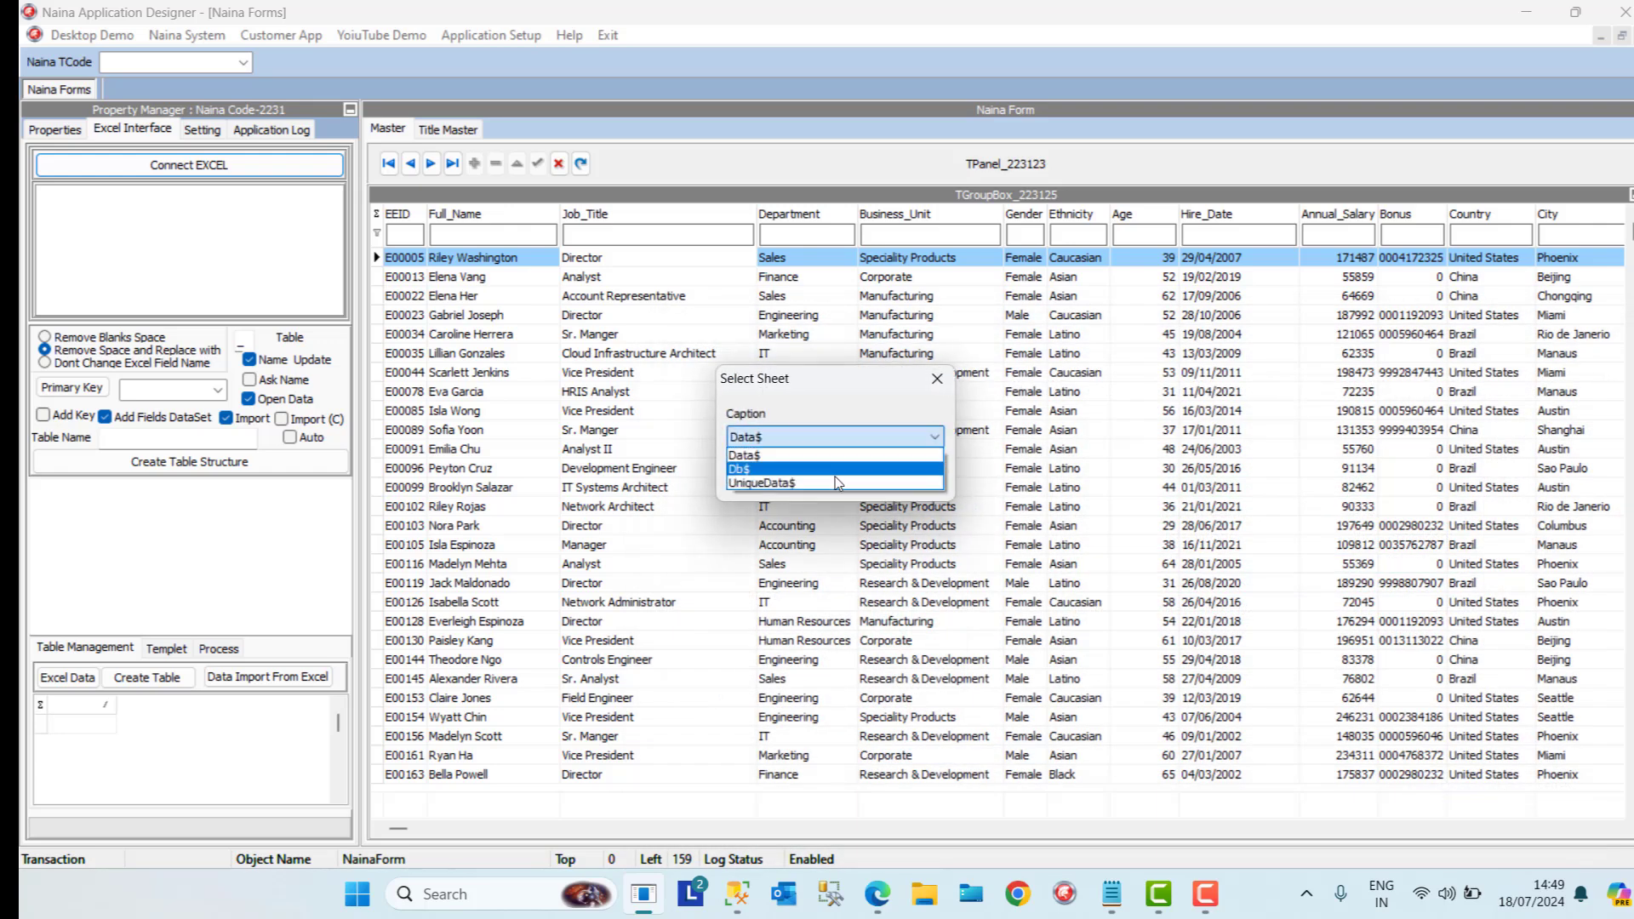
click(828, 485)
click(813, 481)
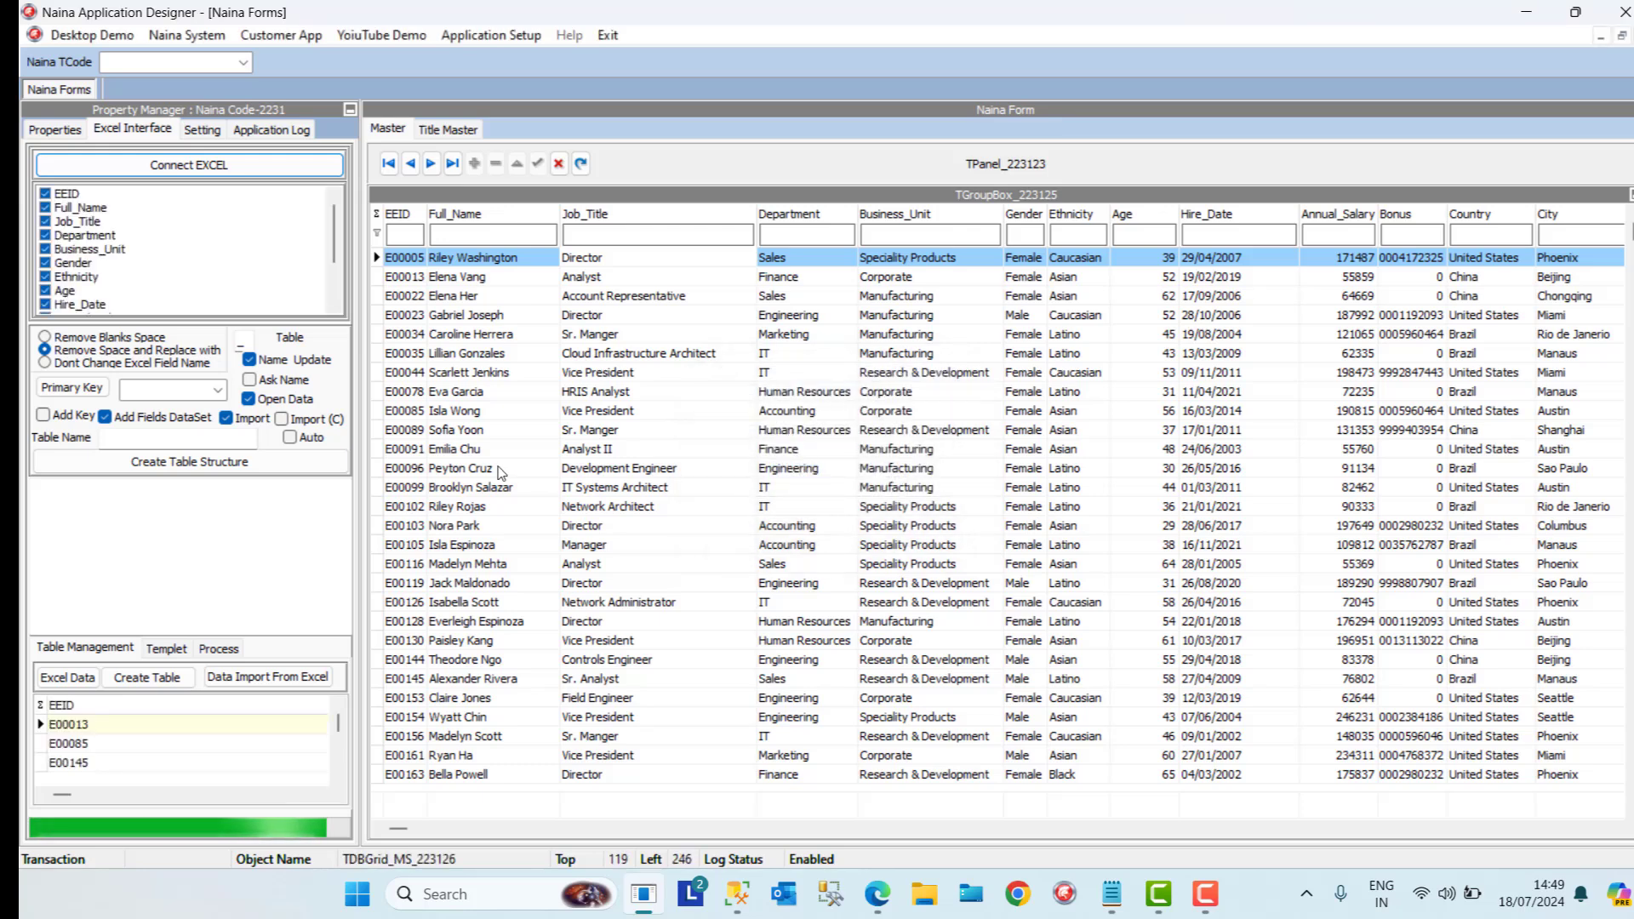
Leave only Job_Title selected among the Excel fields and enable the Import (C), Add Key and Ask Name options
click(286, 422)
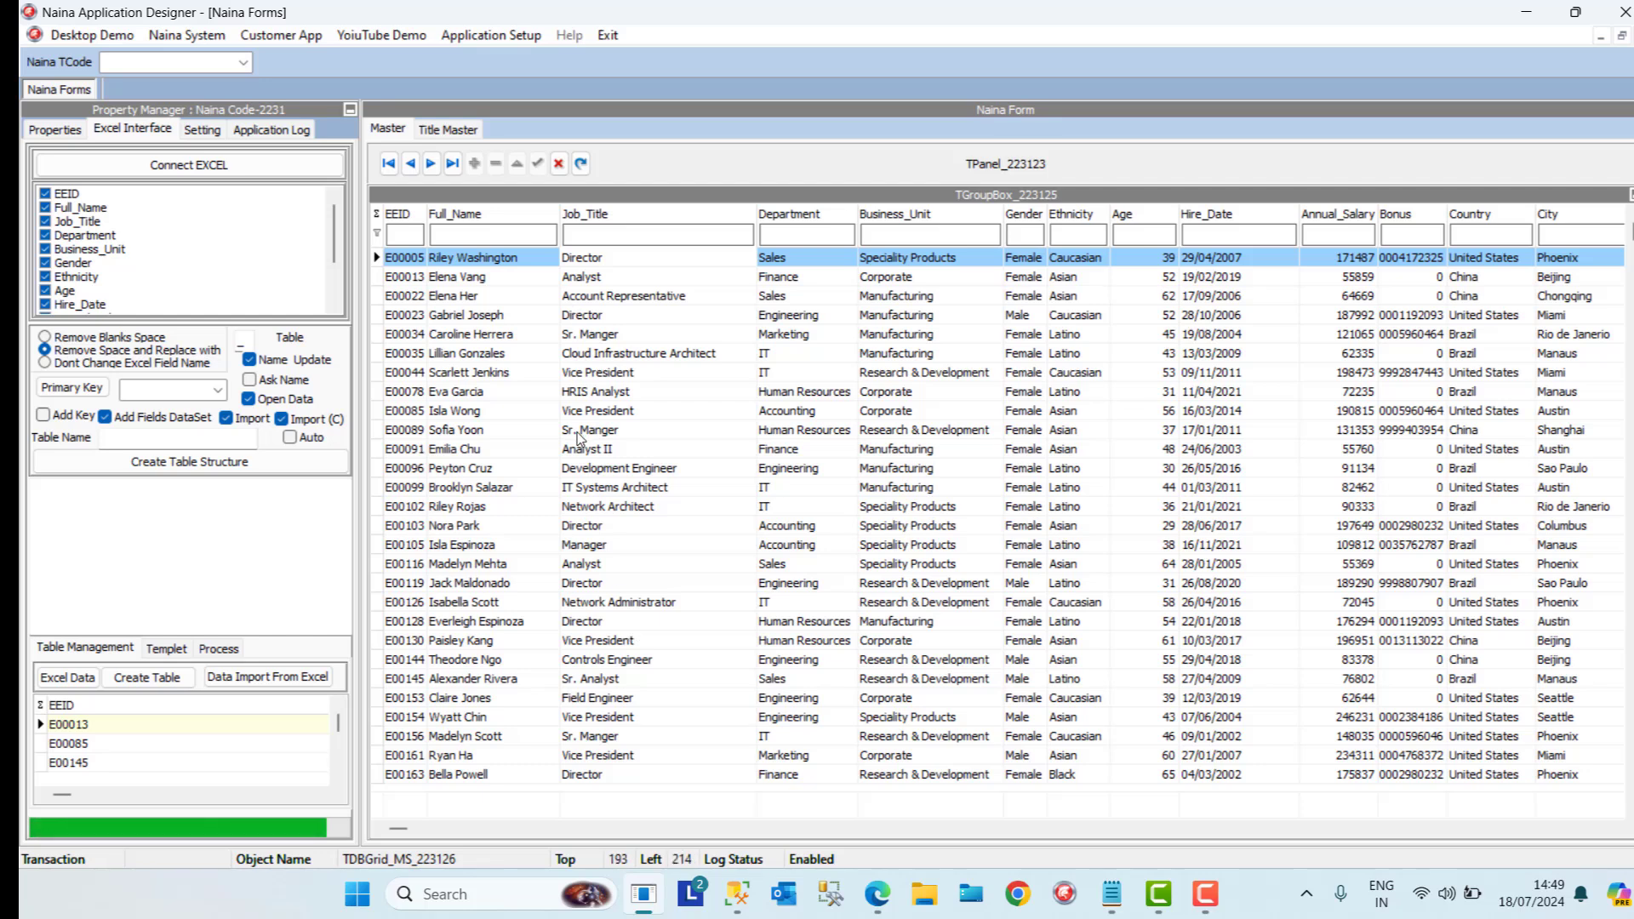
right_click(85, 213)
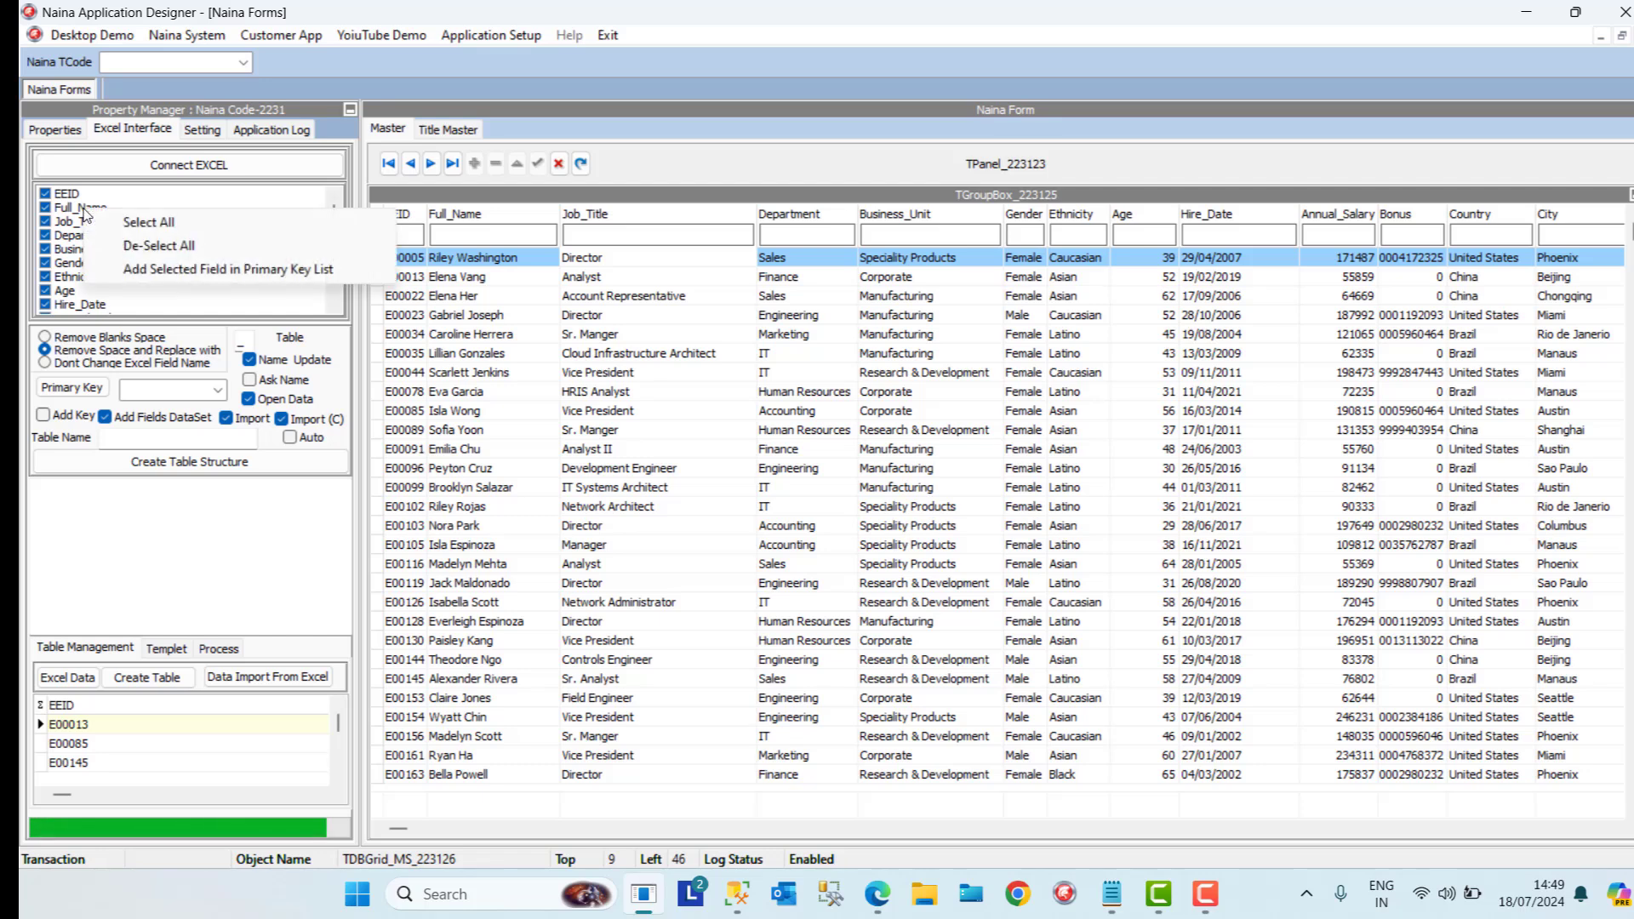
click(137, 247)
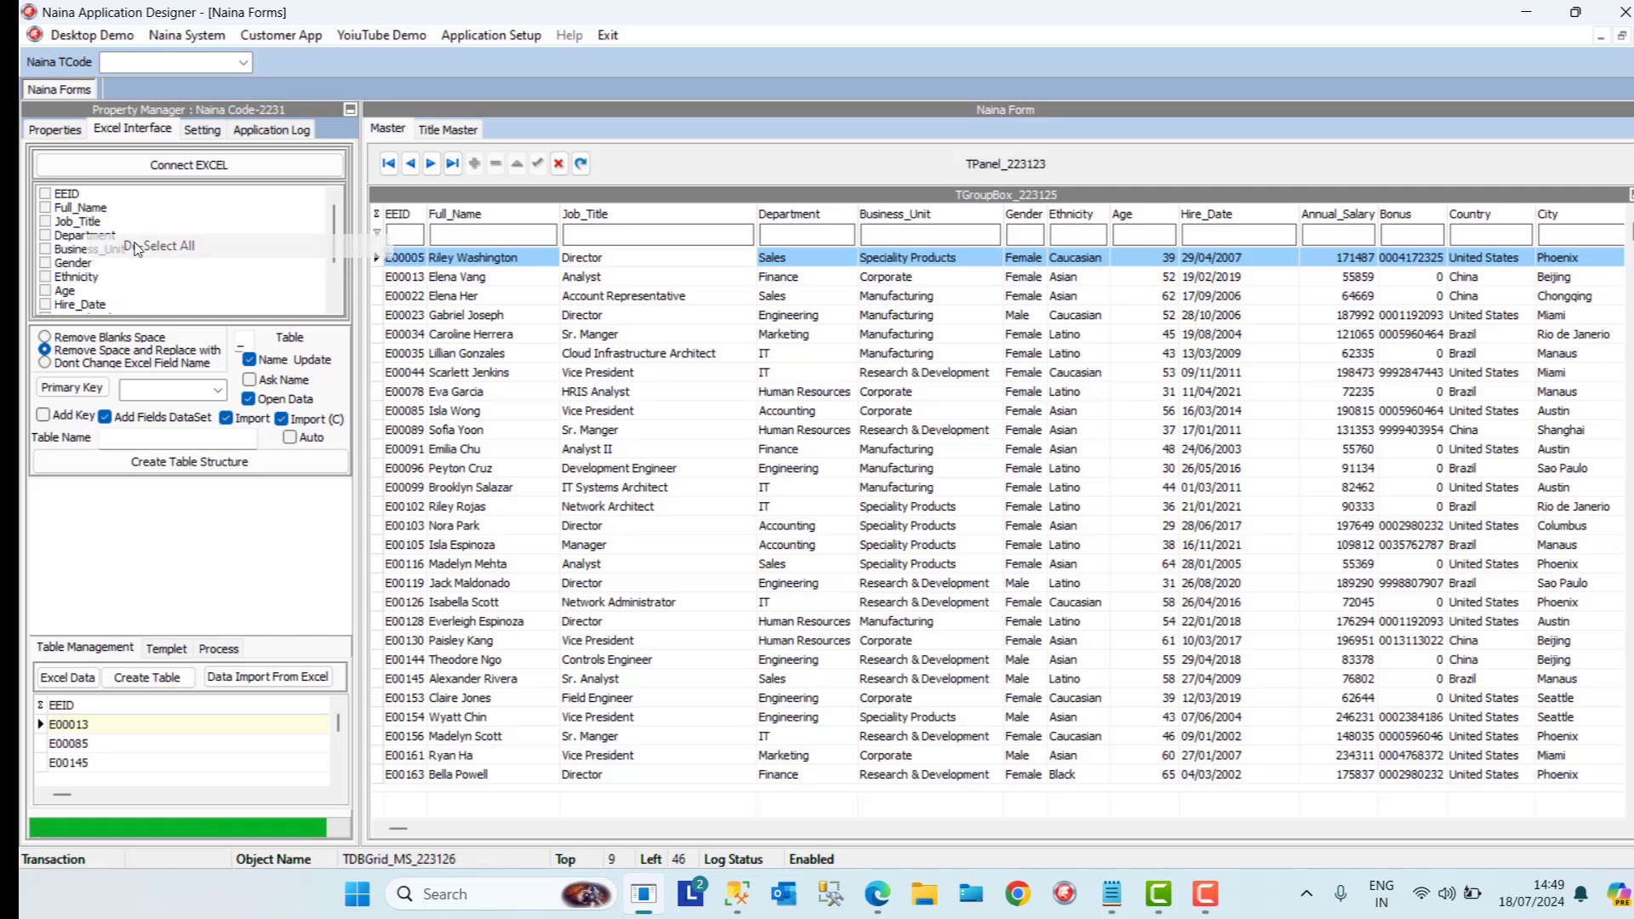
click(48, 223)
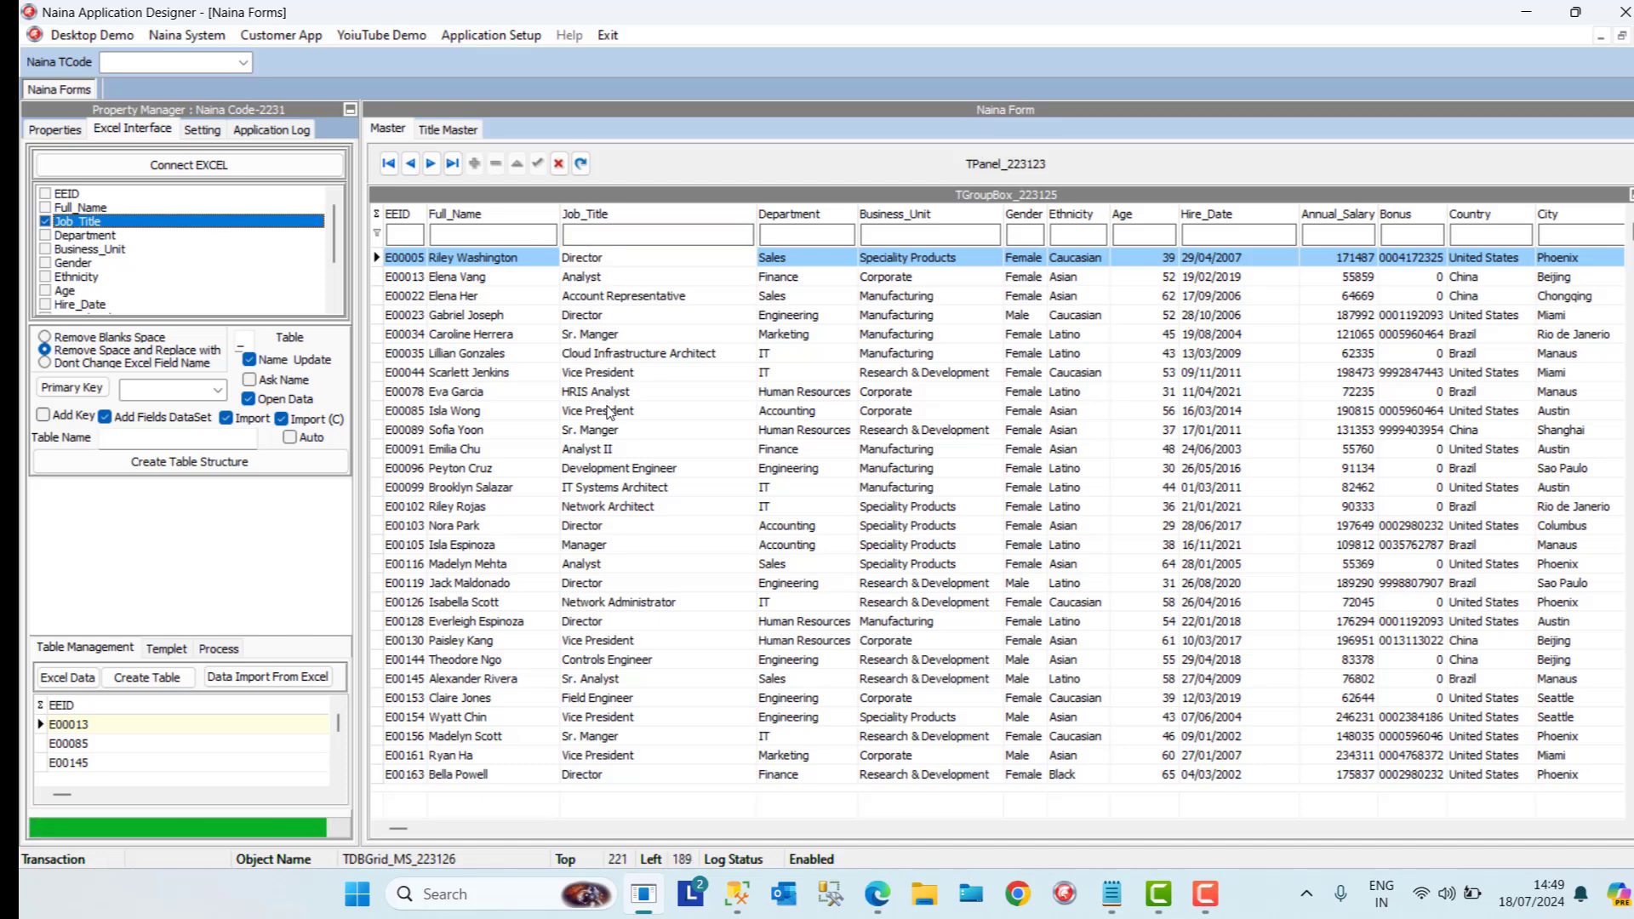
click(44, 416)
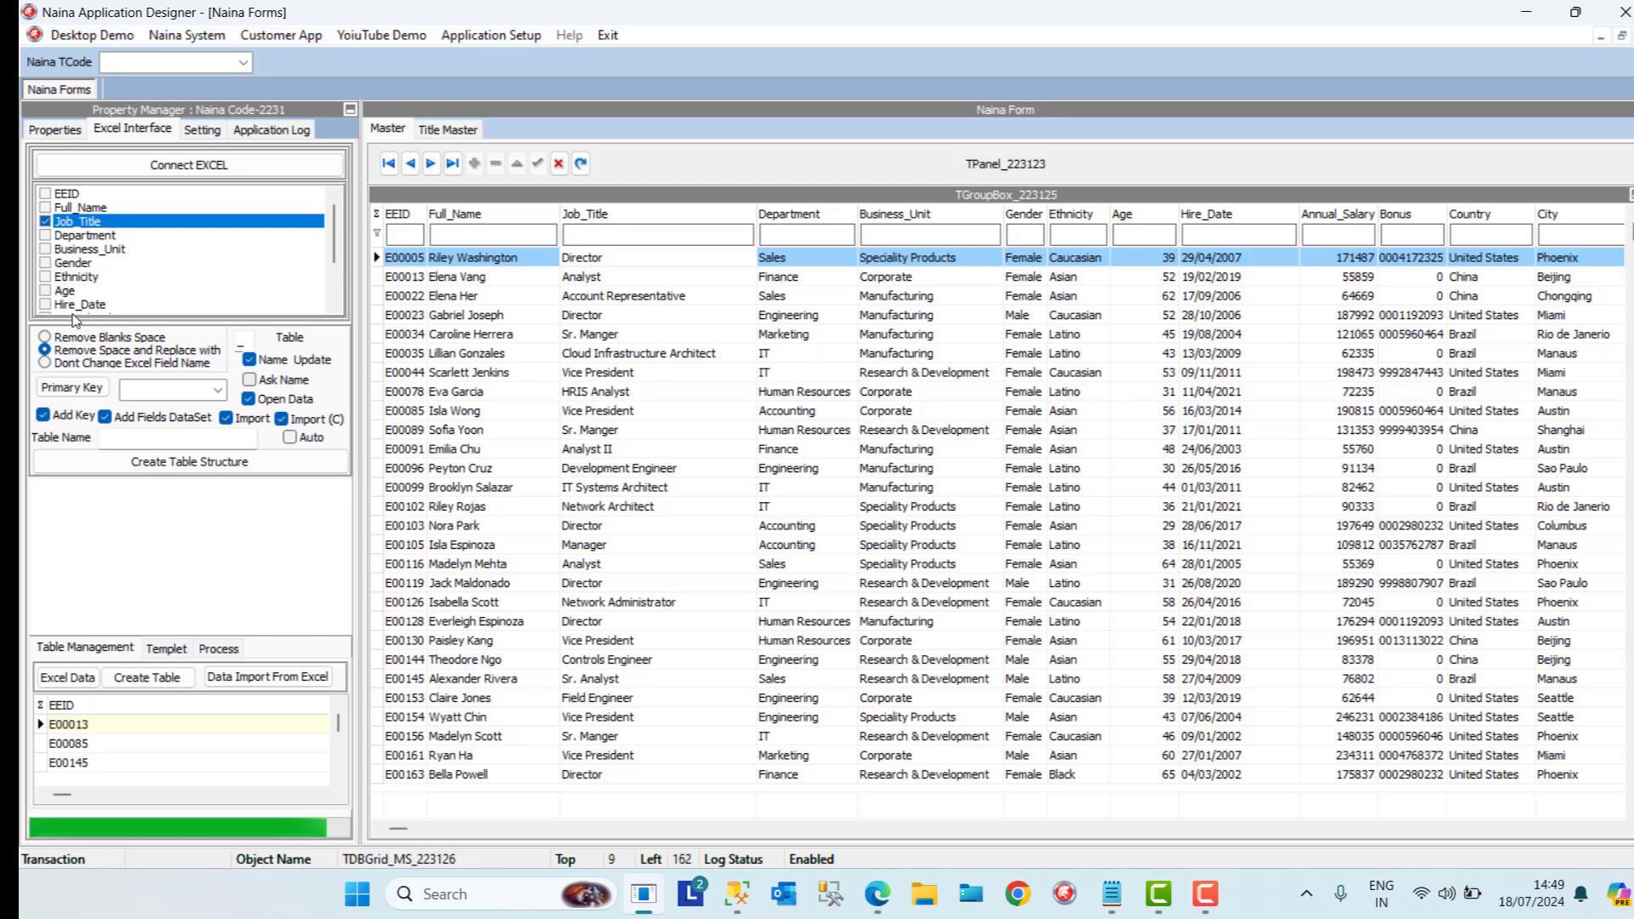
click(228, 466)
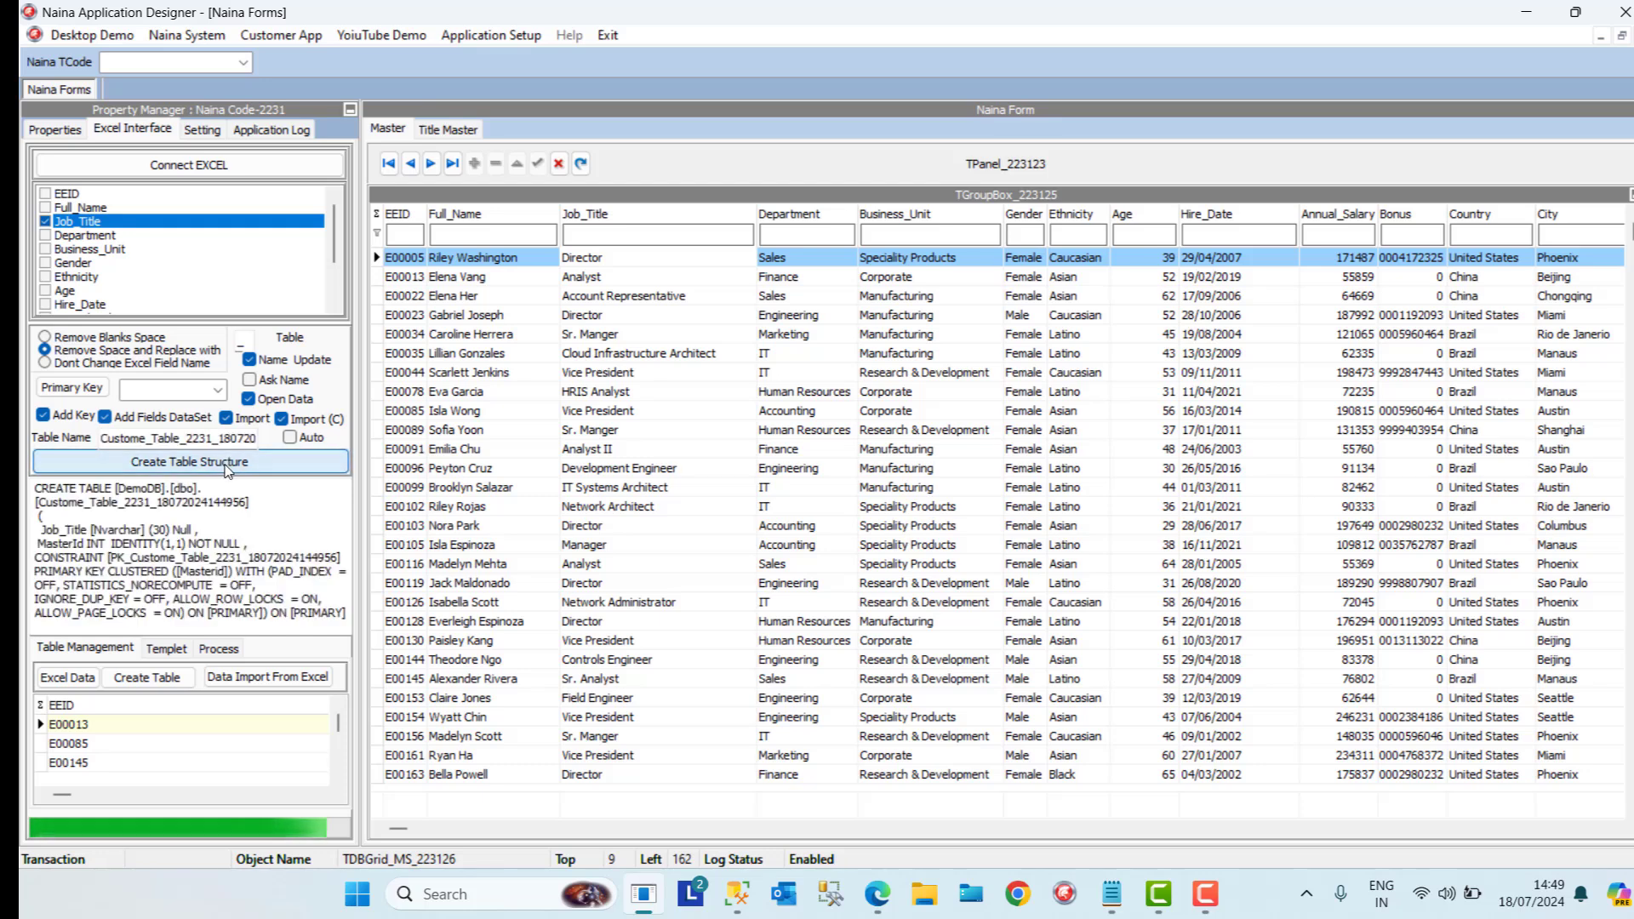
click(249, 381)
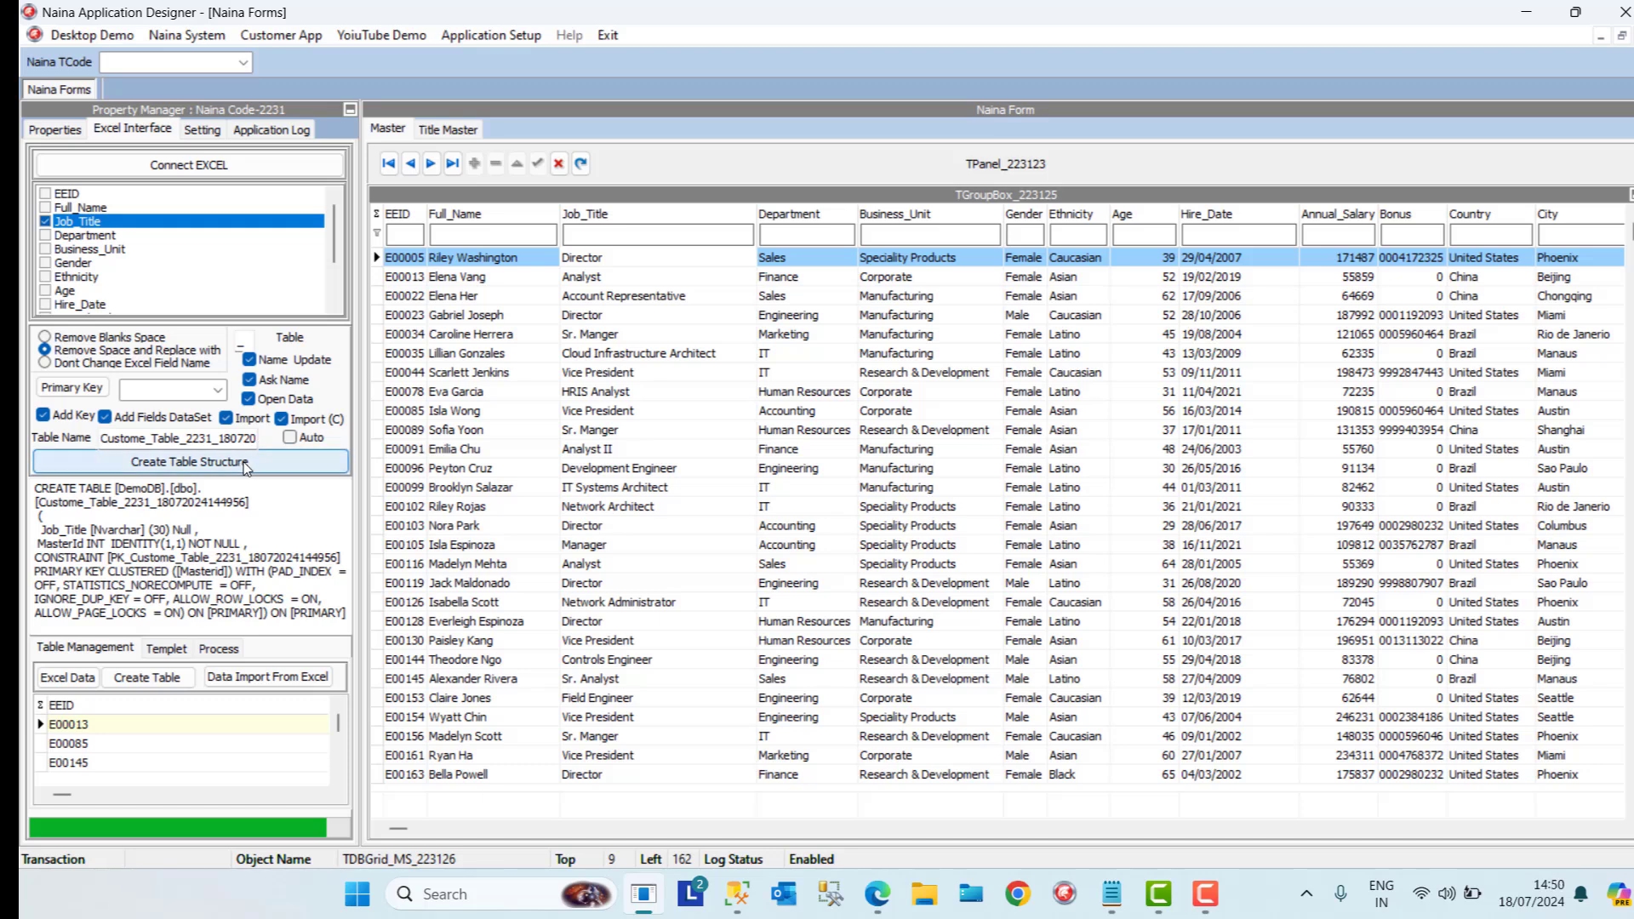
Generate the Job_Title table structure under the name HRTITLE_DEMO, and cancel the repeated table-name request
click(249, 464)
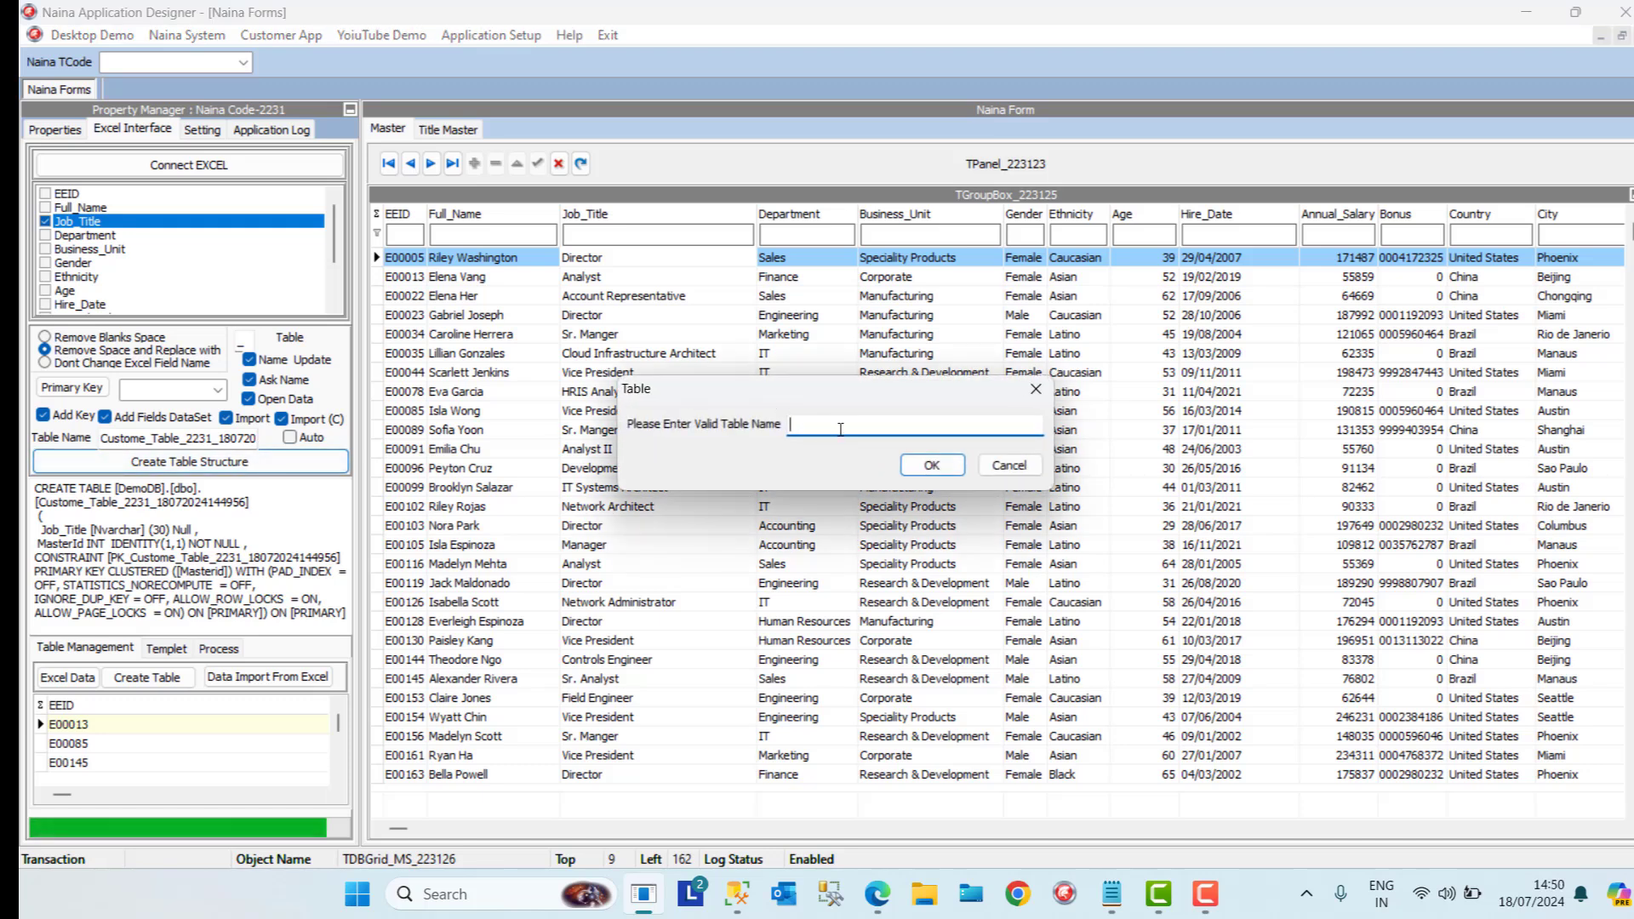
text(HRMAS)
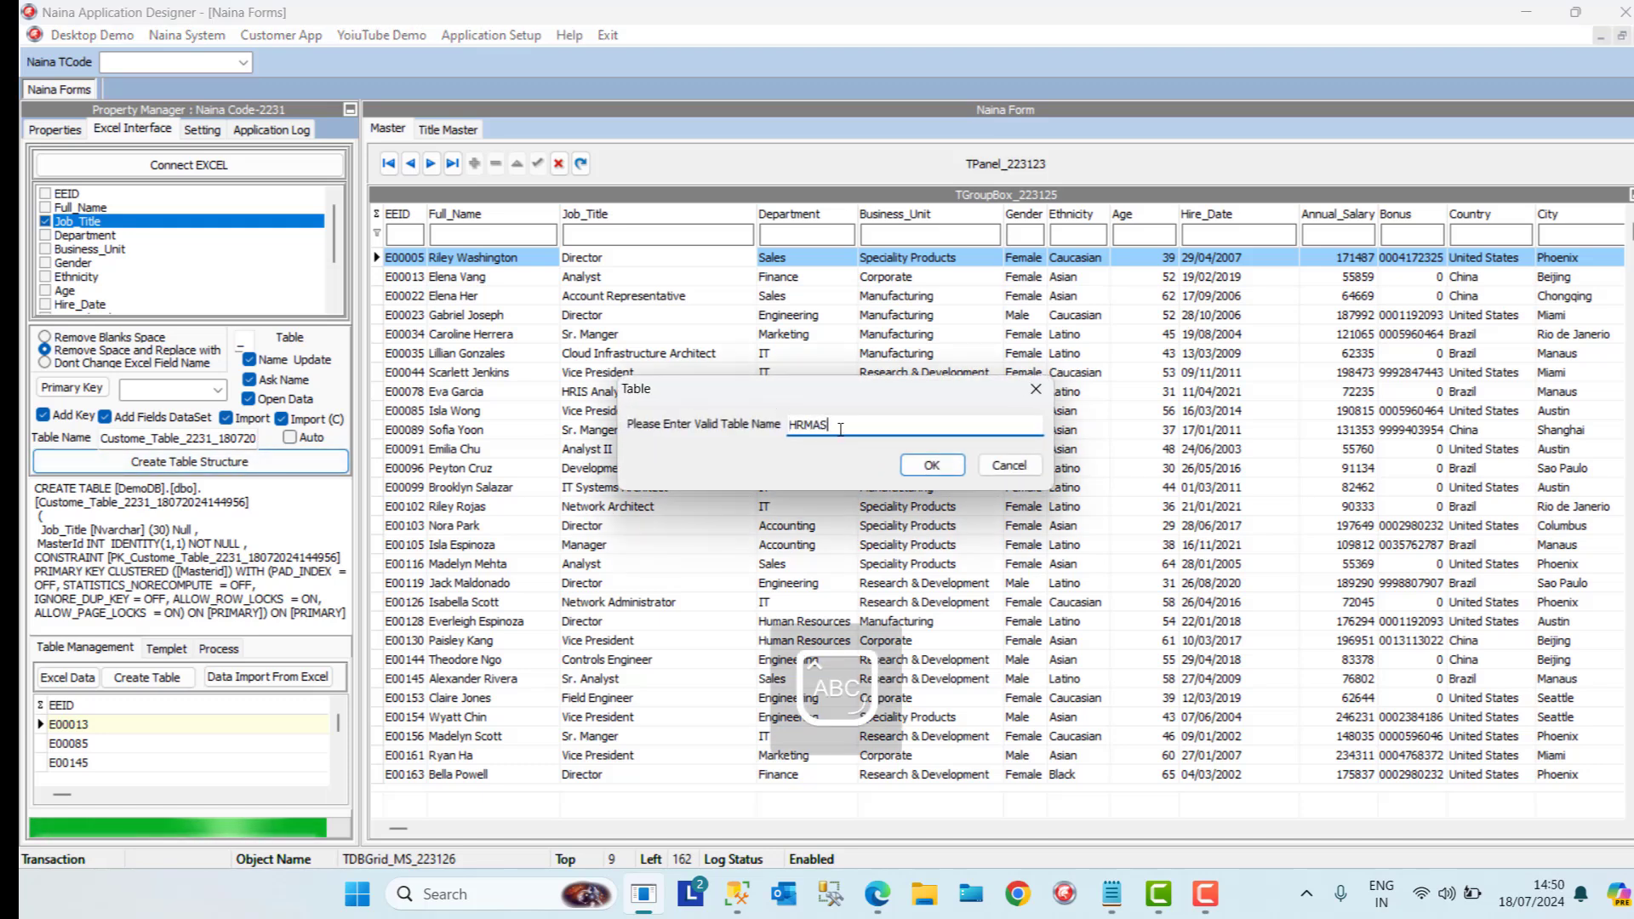
text(TITL)
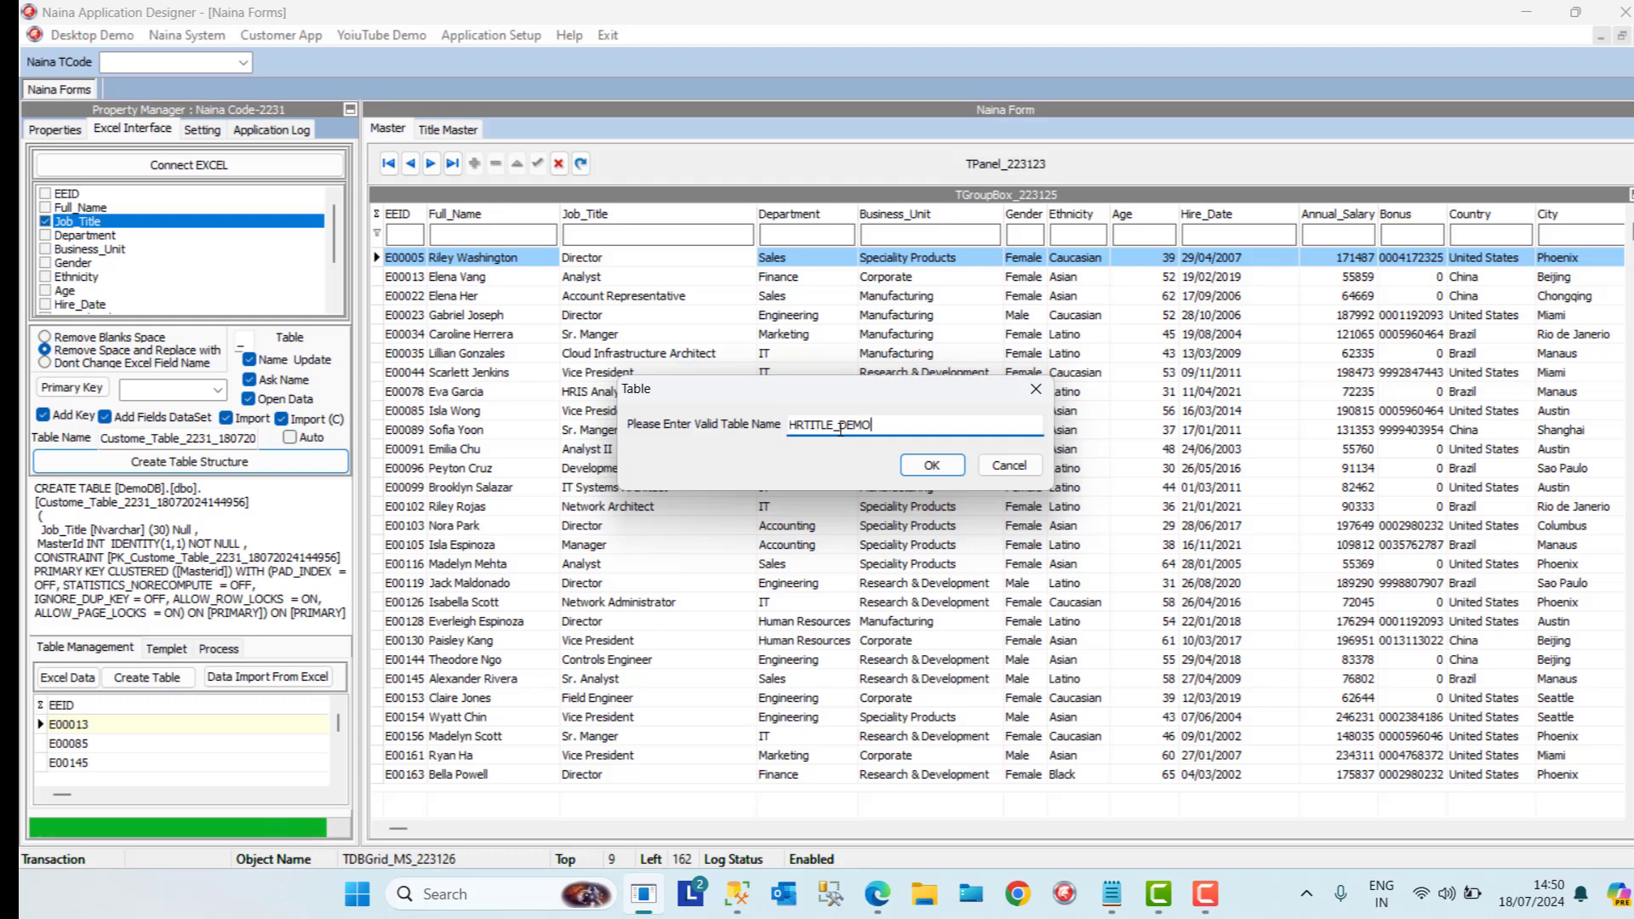
text(E_DEMO)
click(929, 465)
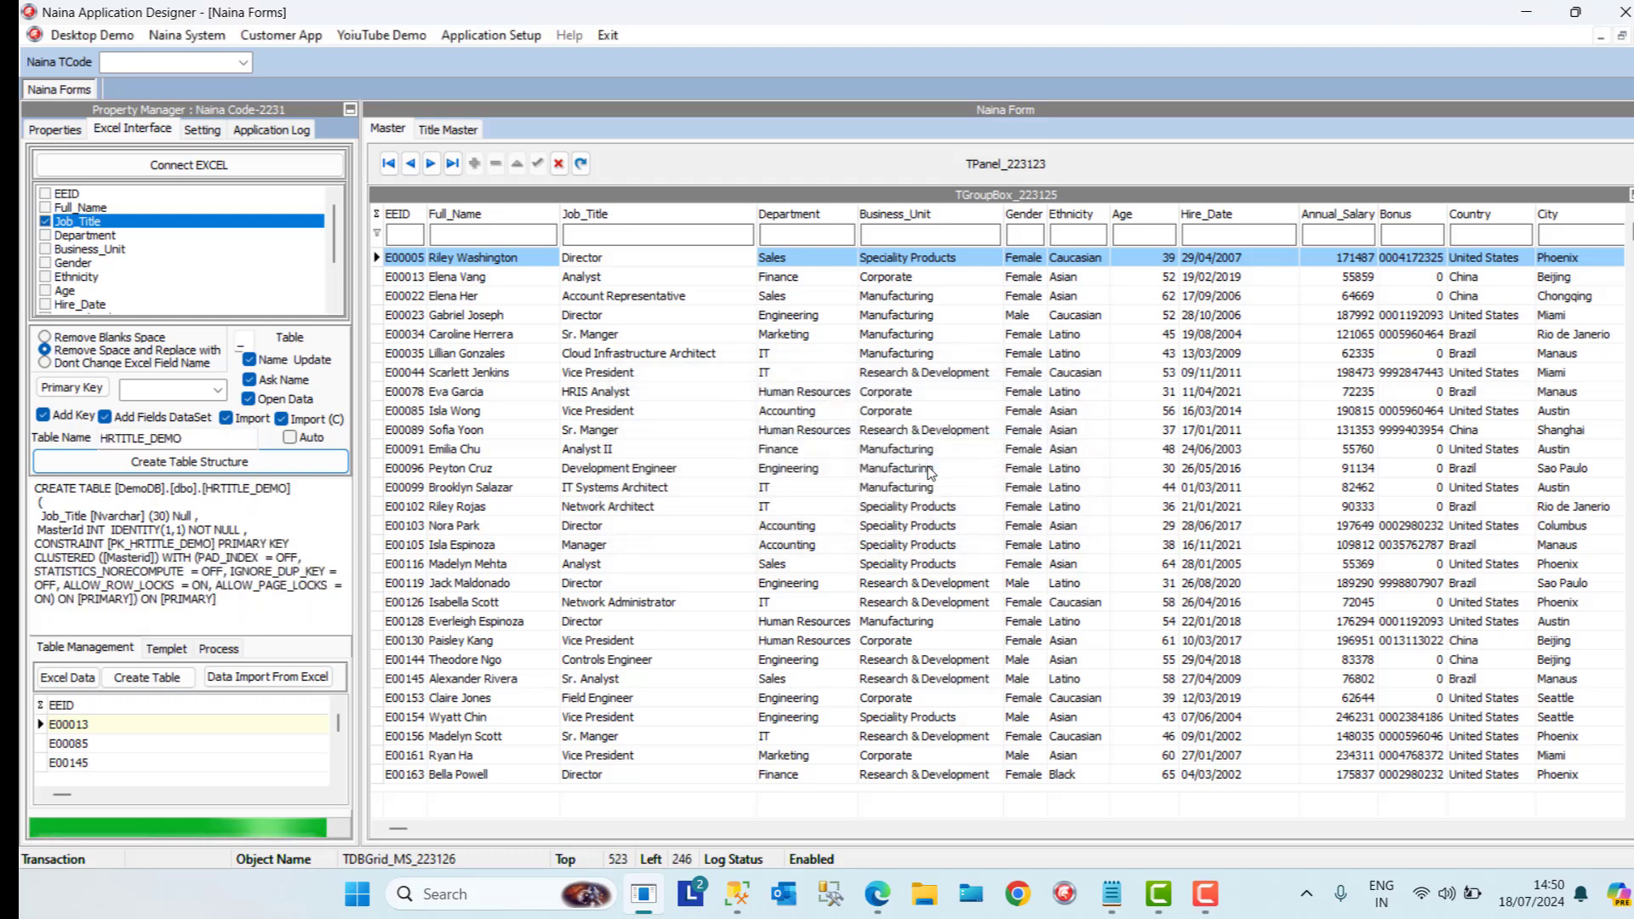
click(176, 464)
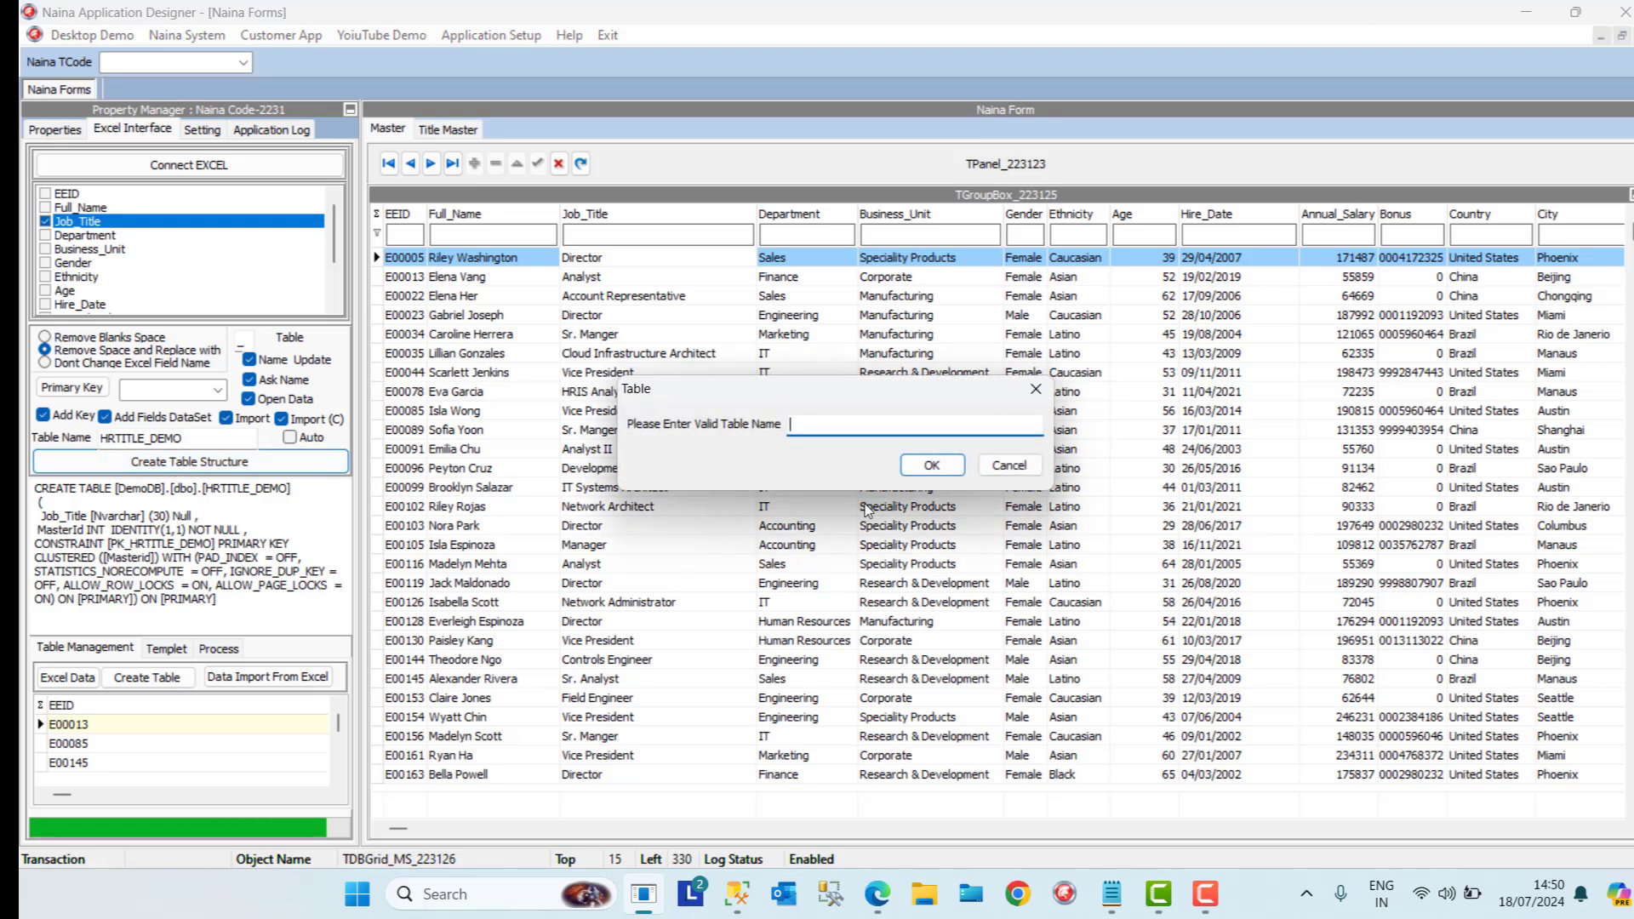
click(1010, 470)
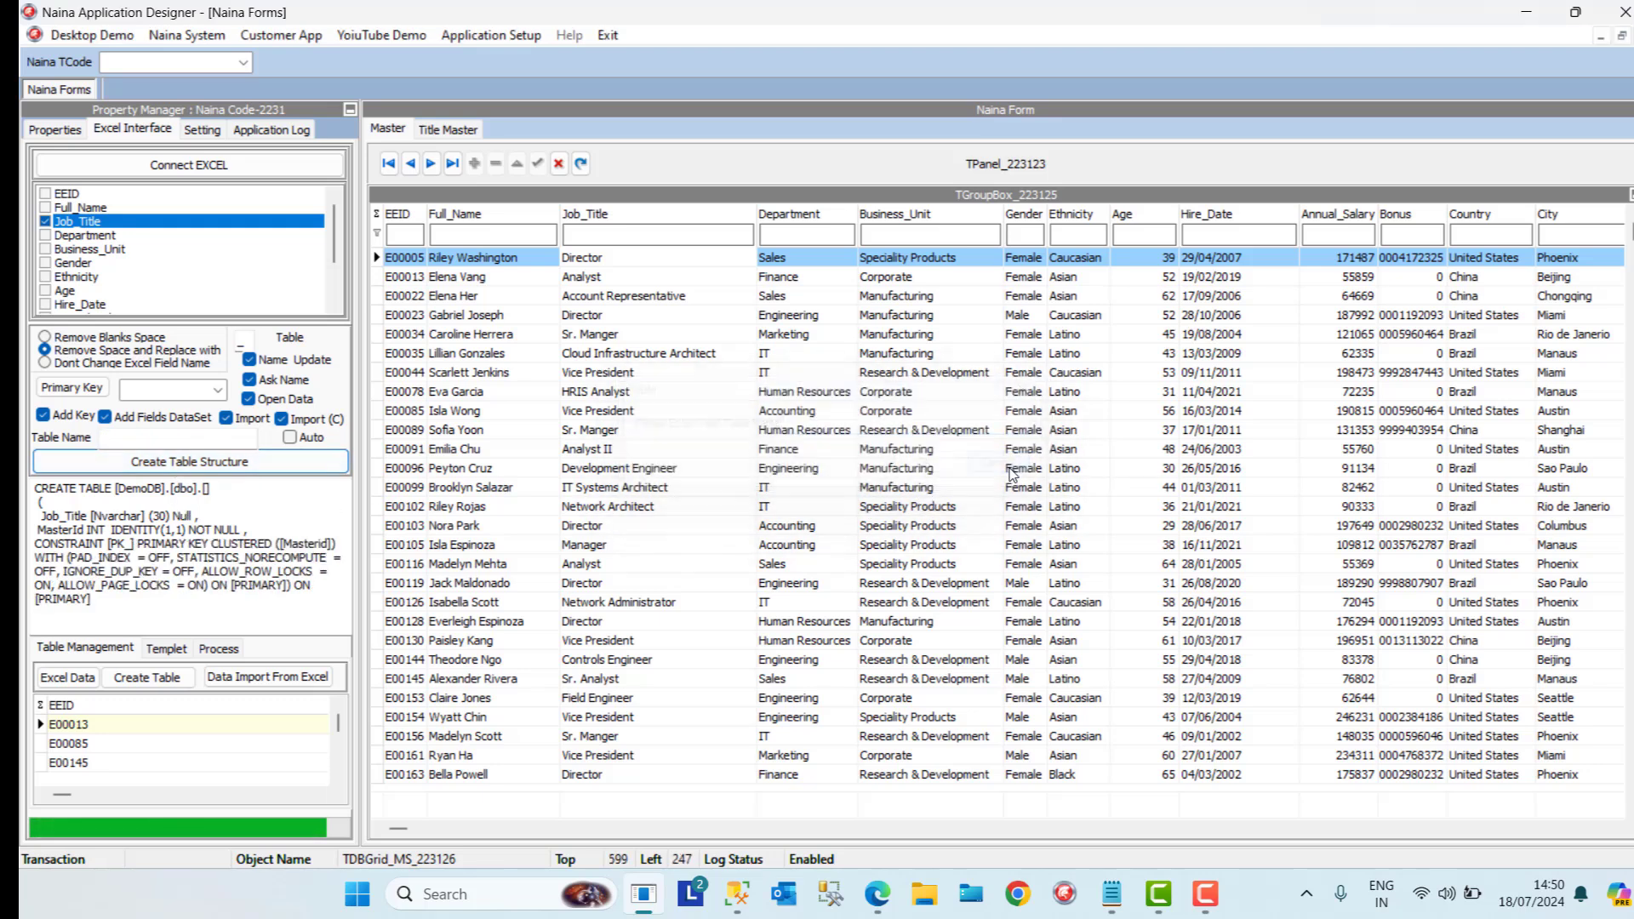
Generate the Job_Title table structure under the name HRDEMO_TITLE and create the table from it
click(143, 466)
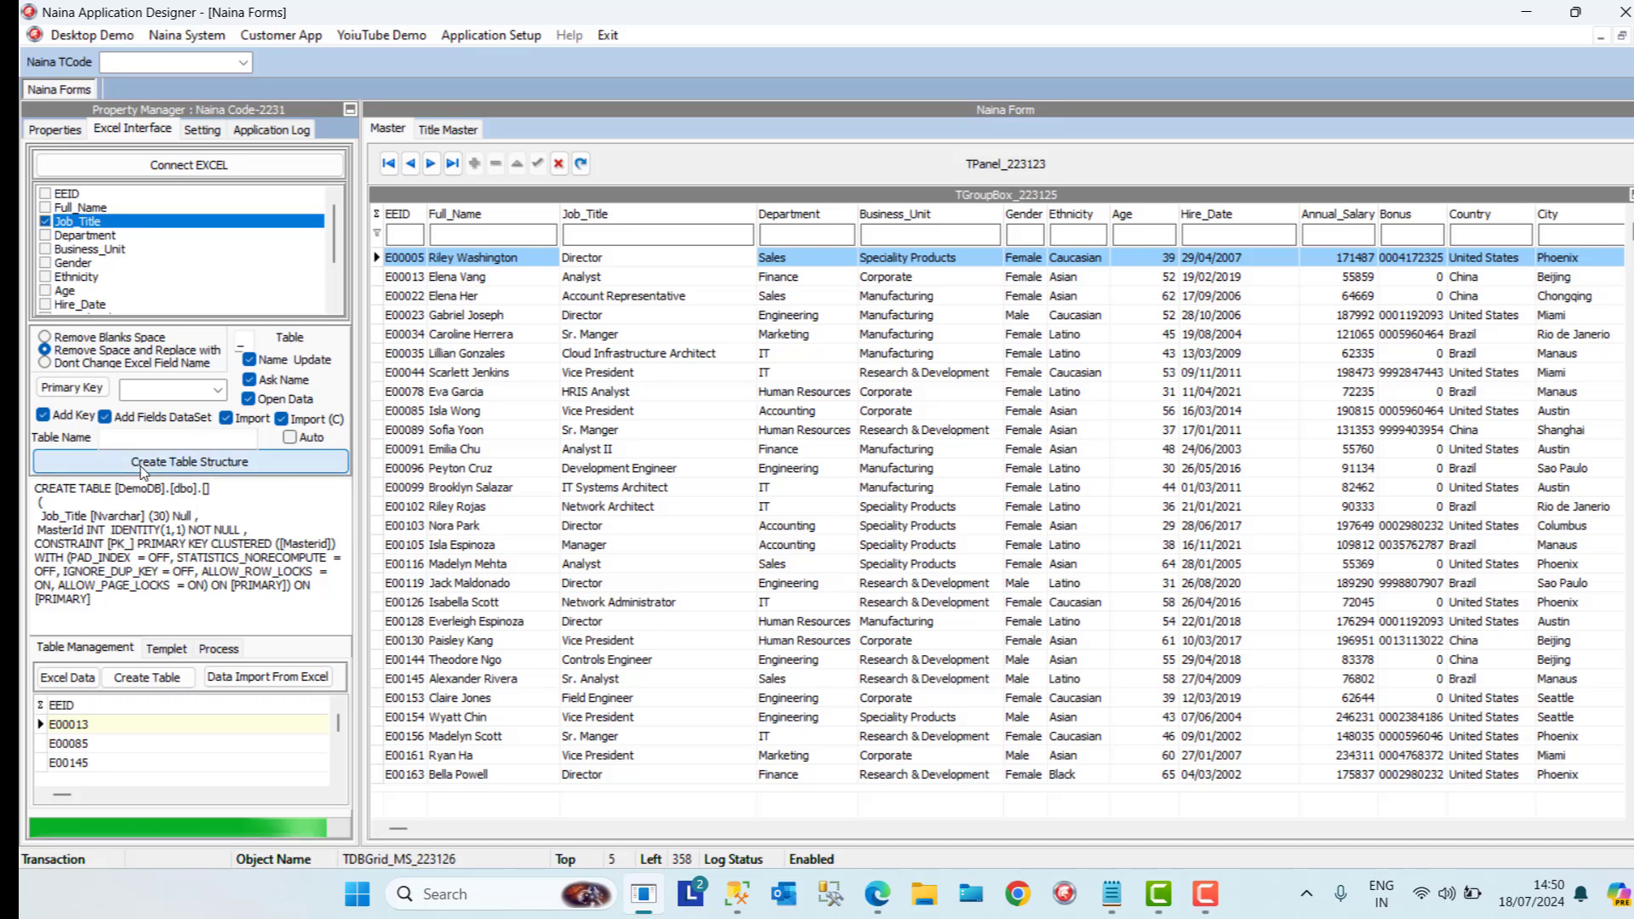
text(HR)
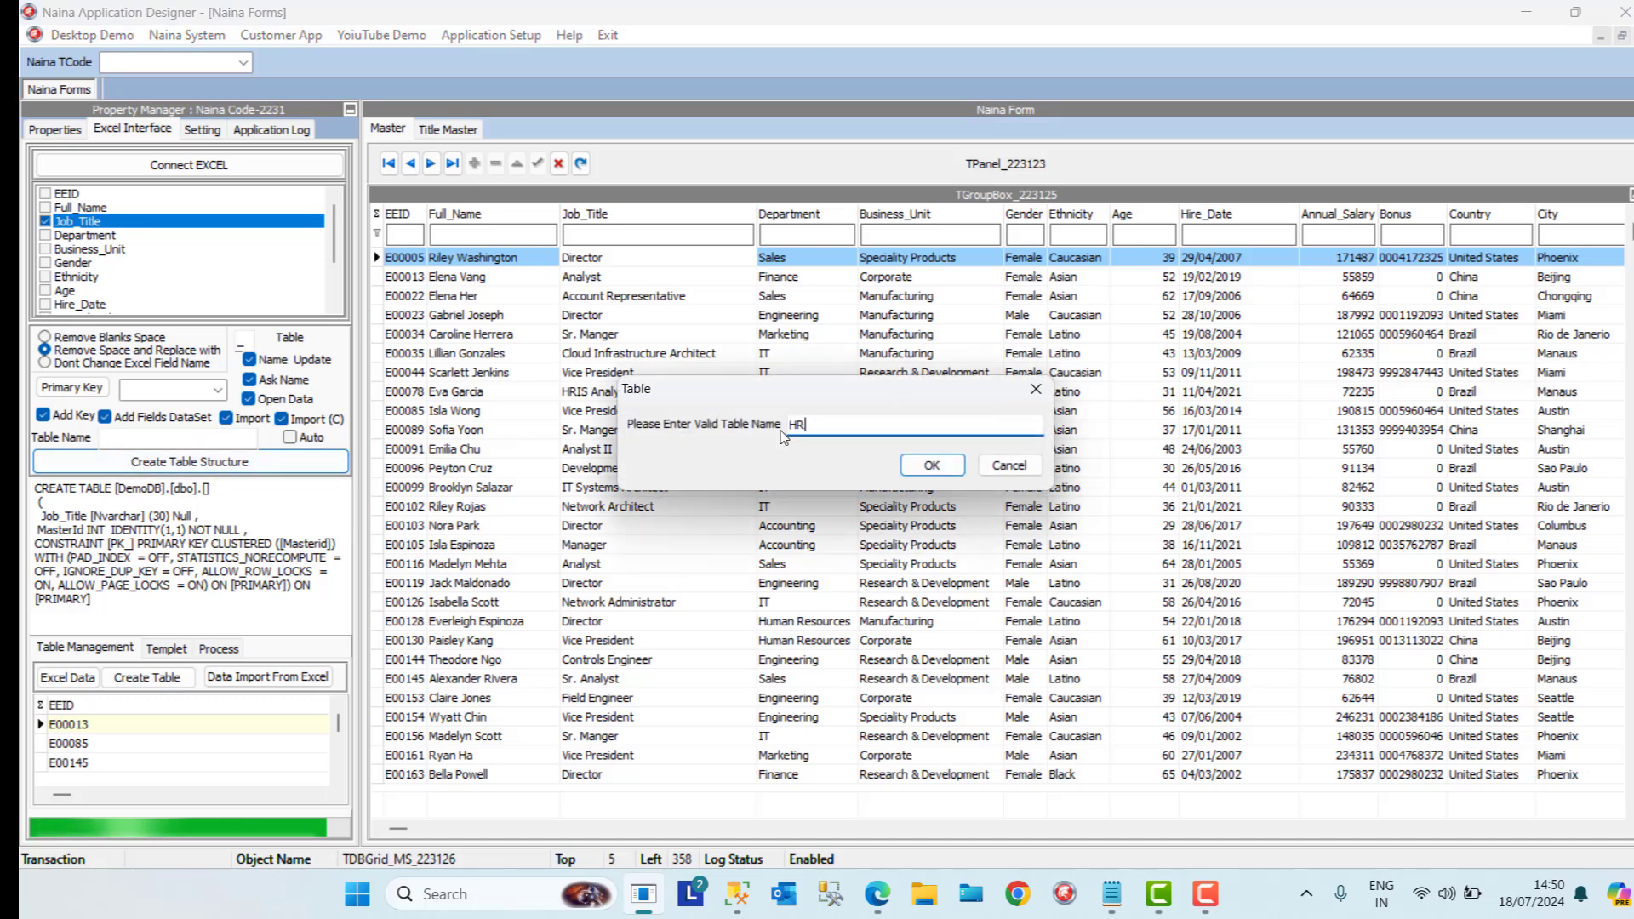
text(DEMO_TITLE)
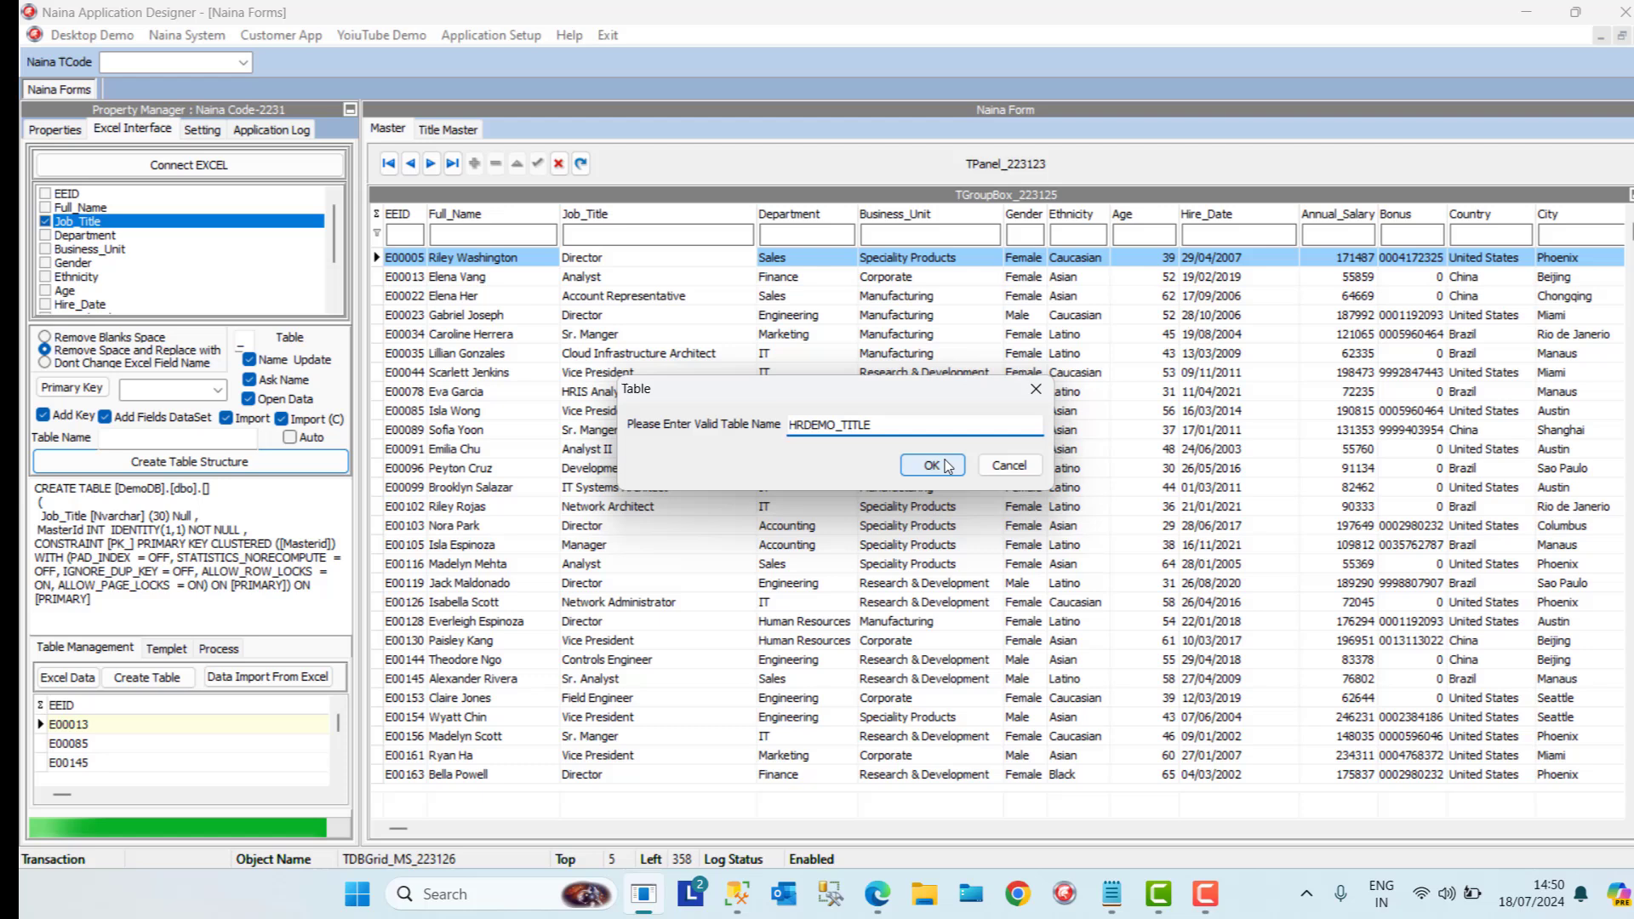
click(948, 467)
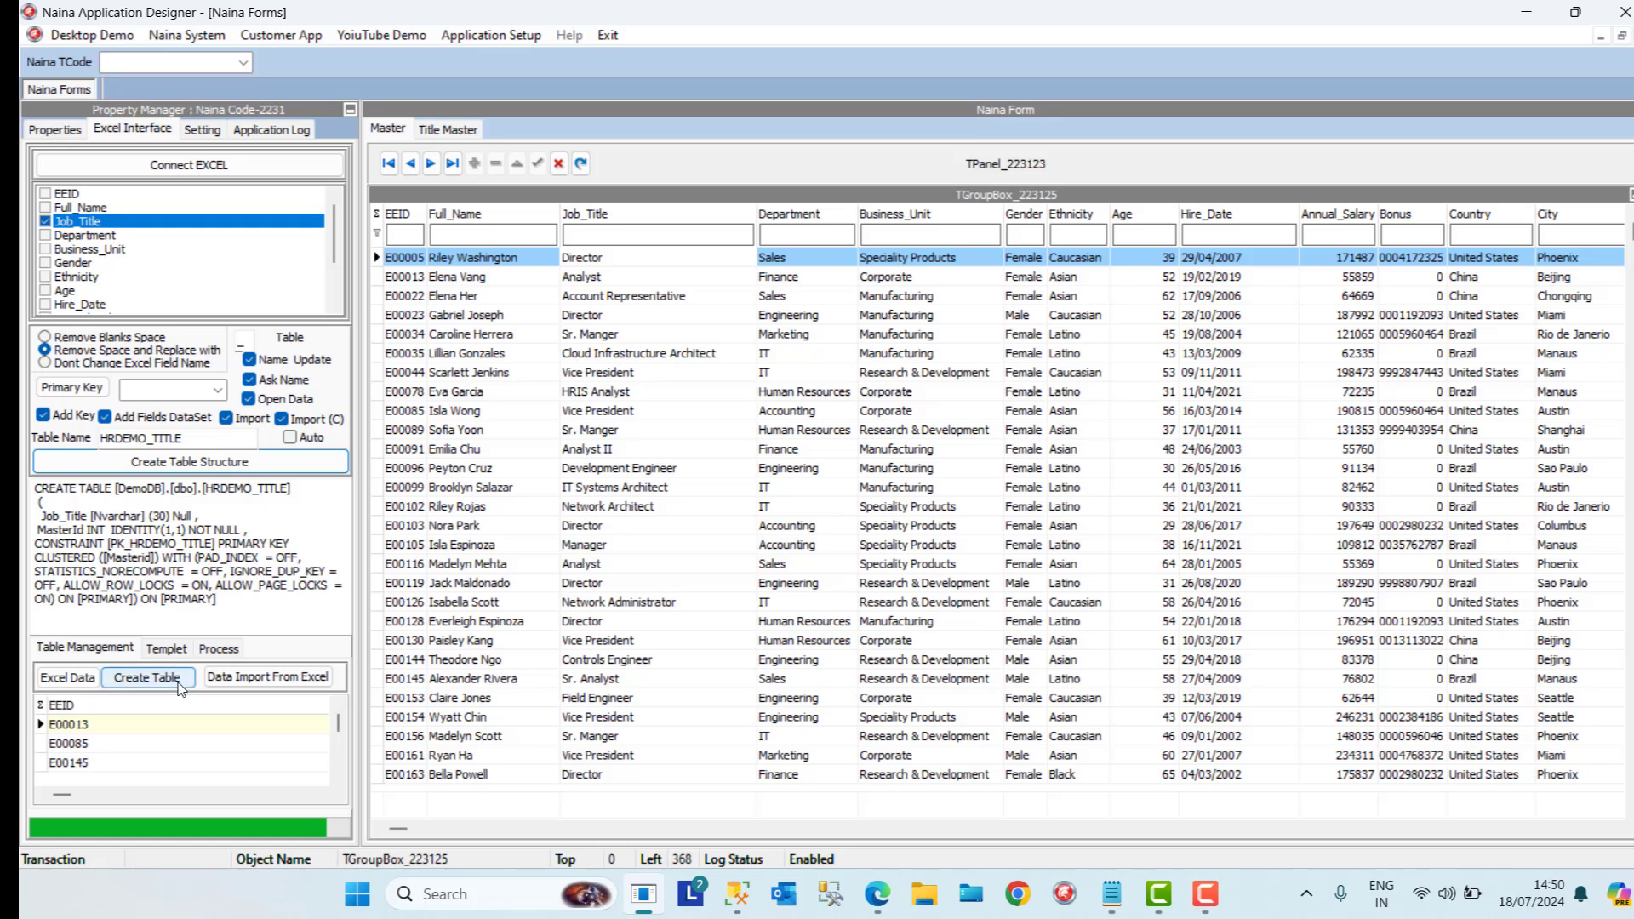
click(146, 677)
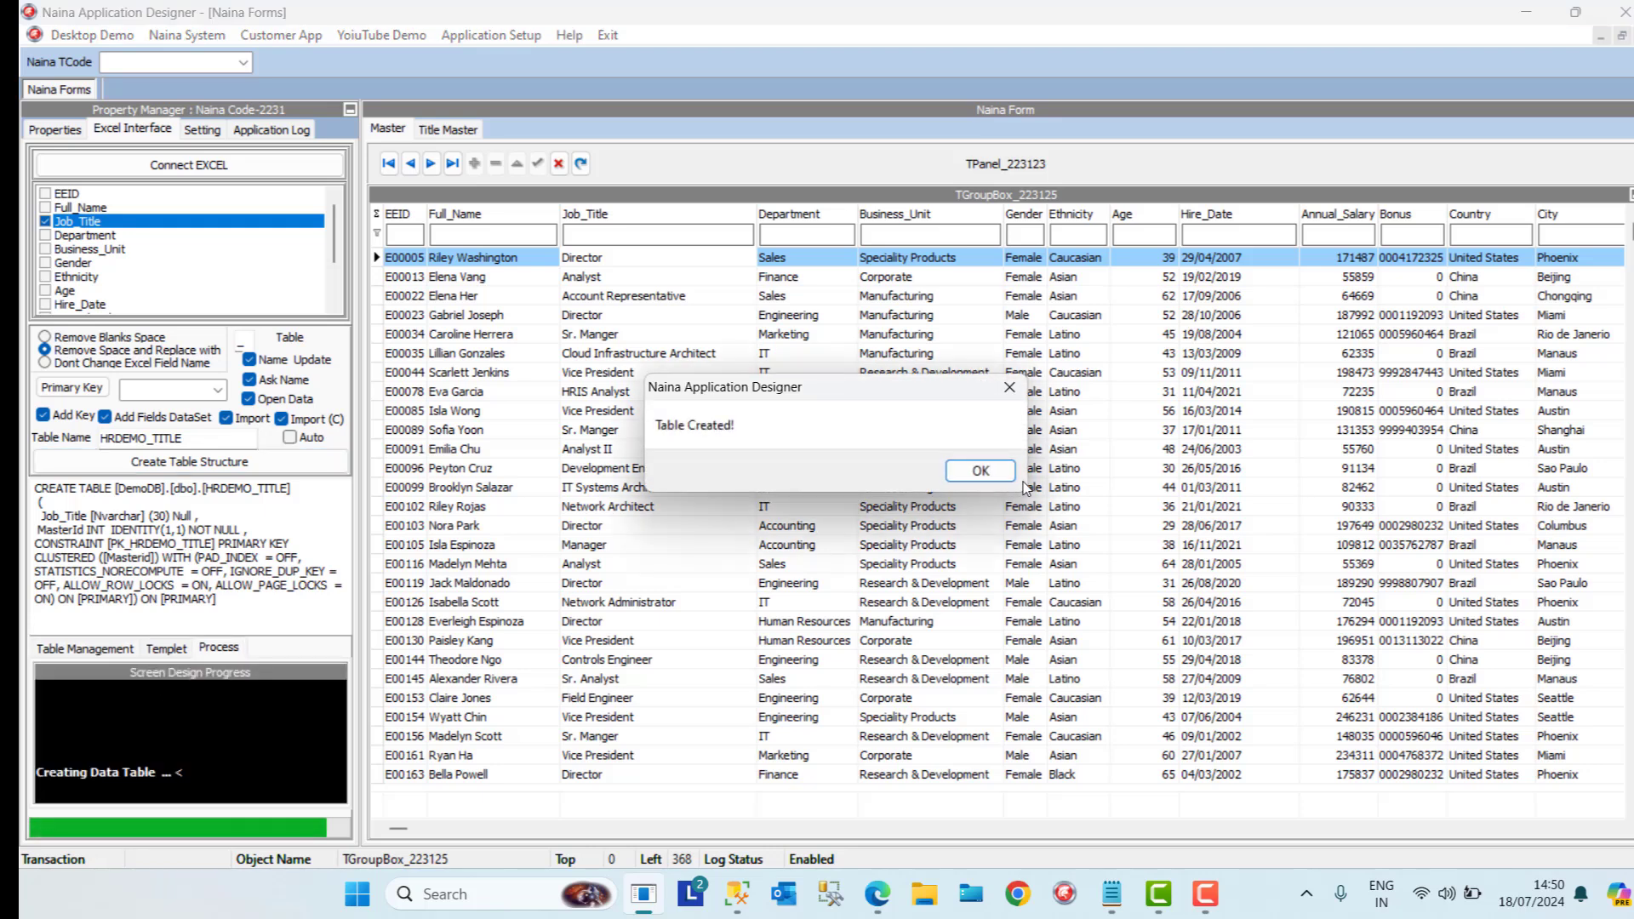
click(1002, 475)
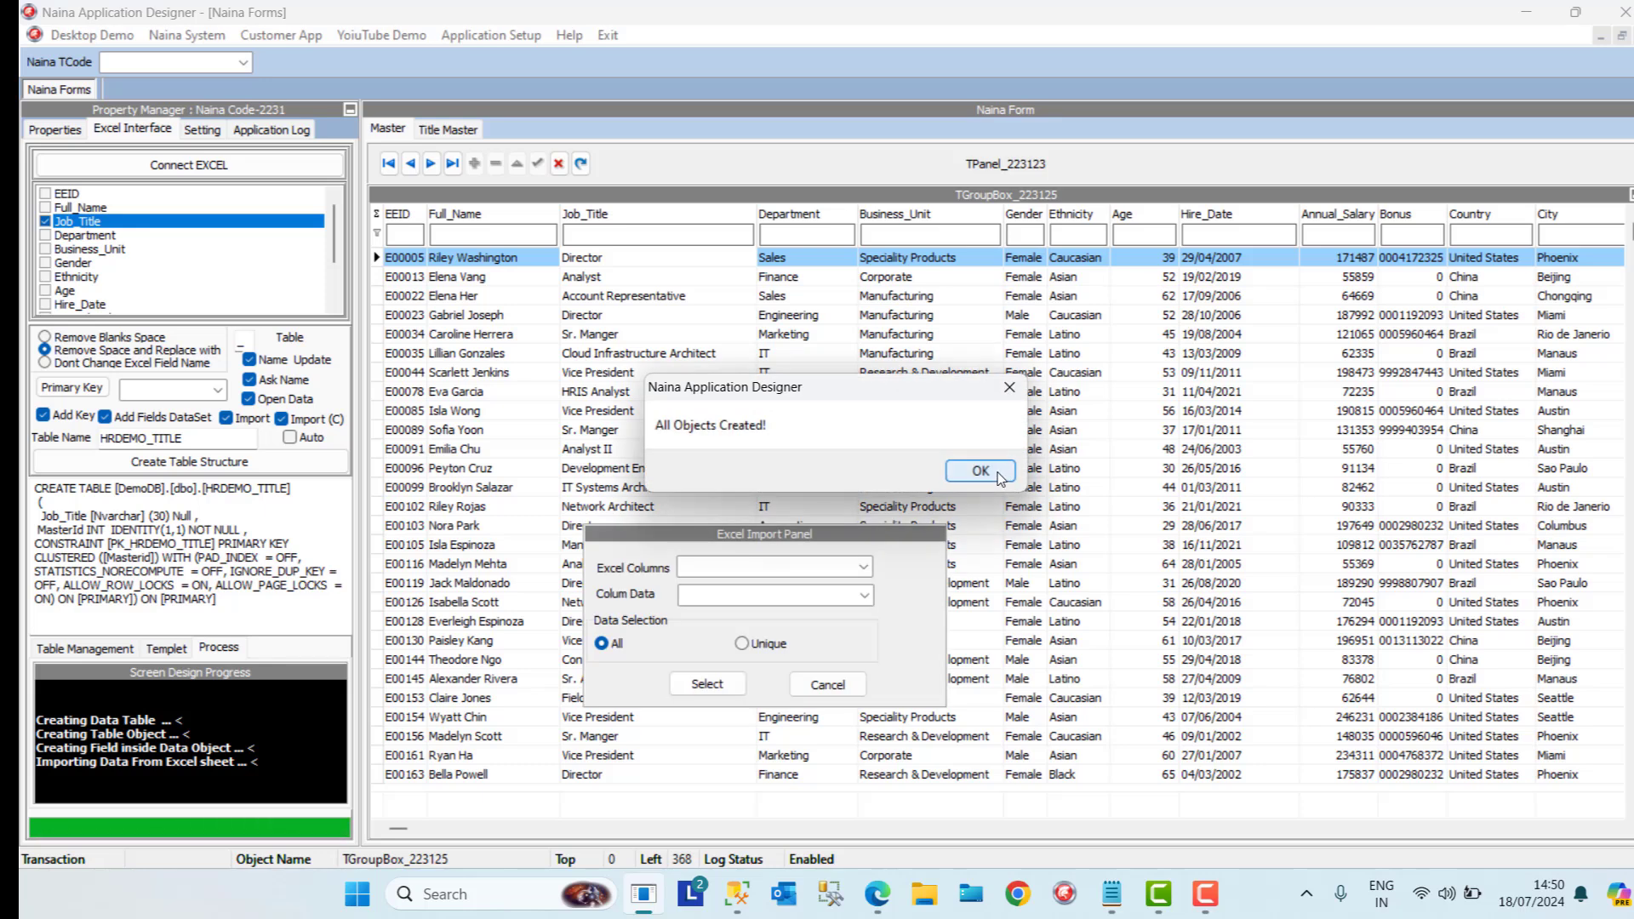
Import the unique Job Title values from the Excel sheet into the new HRDEMO_TITLE table and close the completion messages
click(980, 472)
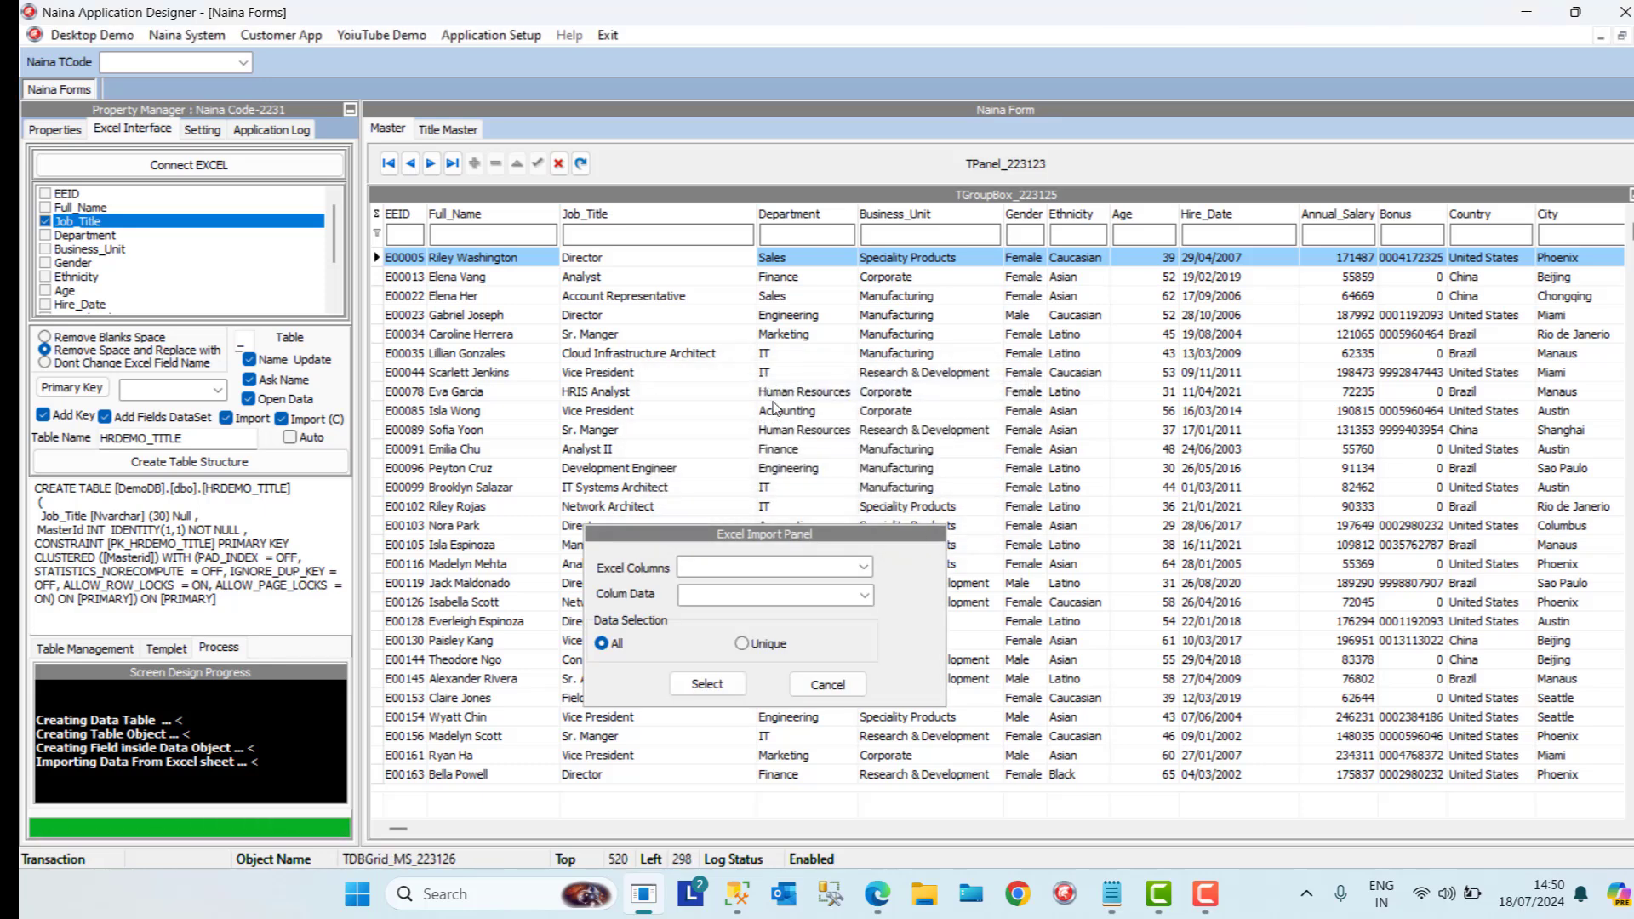
click(863, 567)
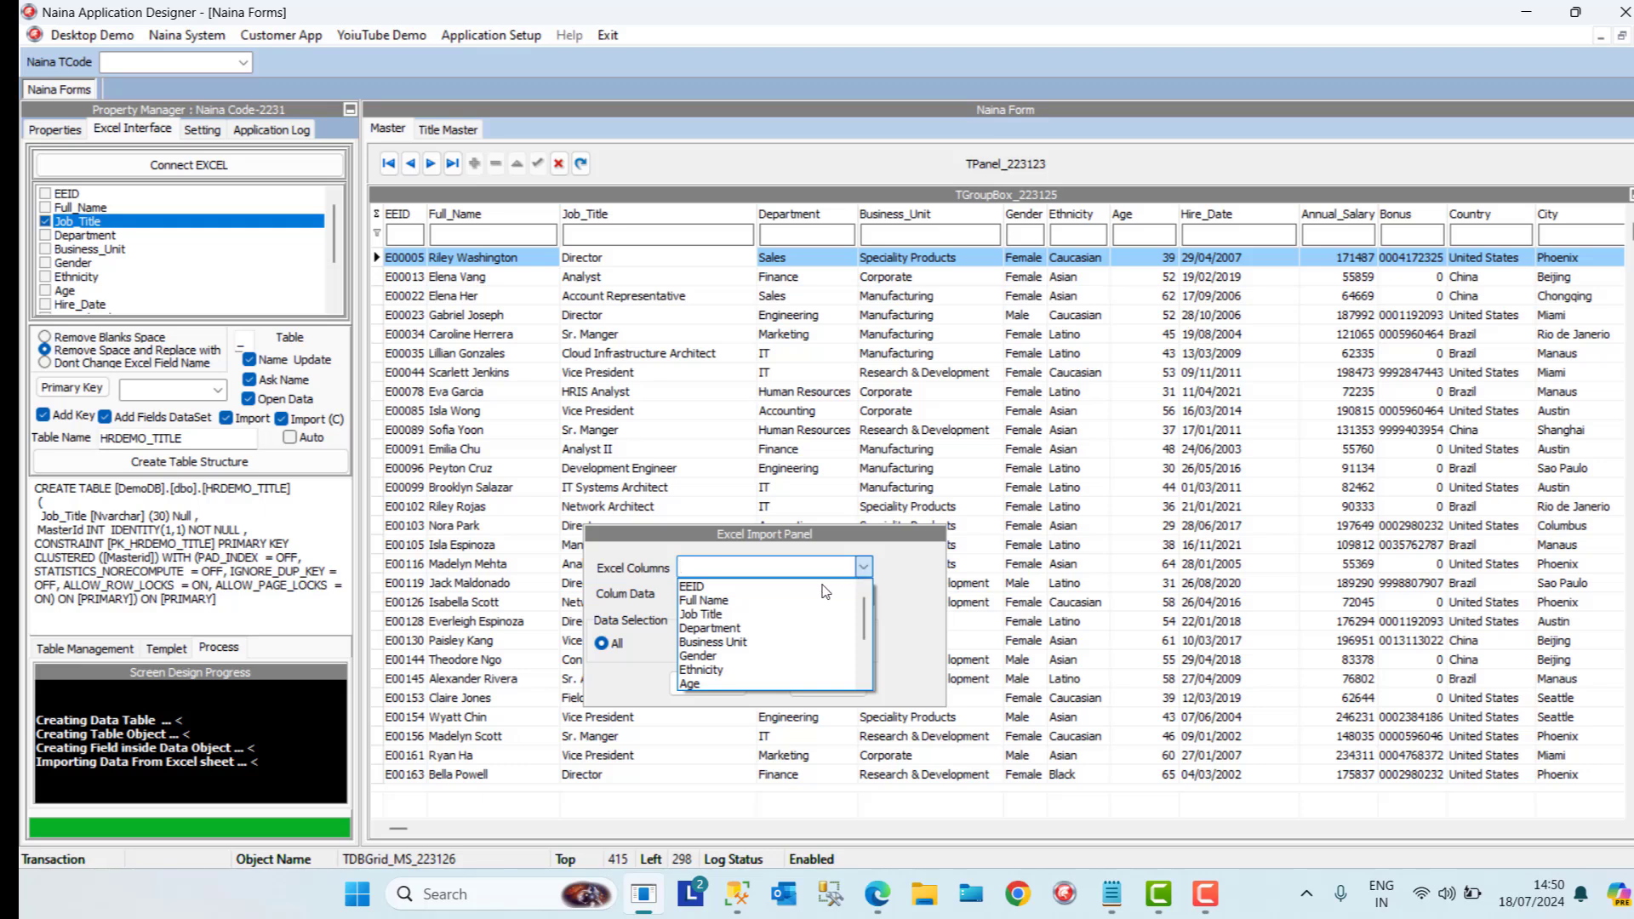
click(769, 615)
click(743, 644)
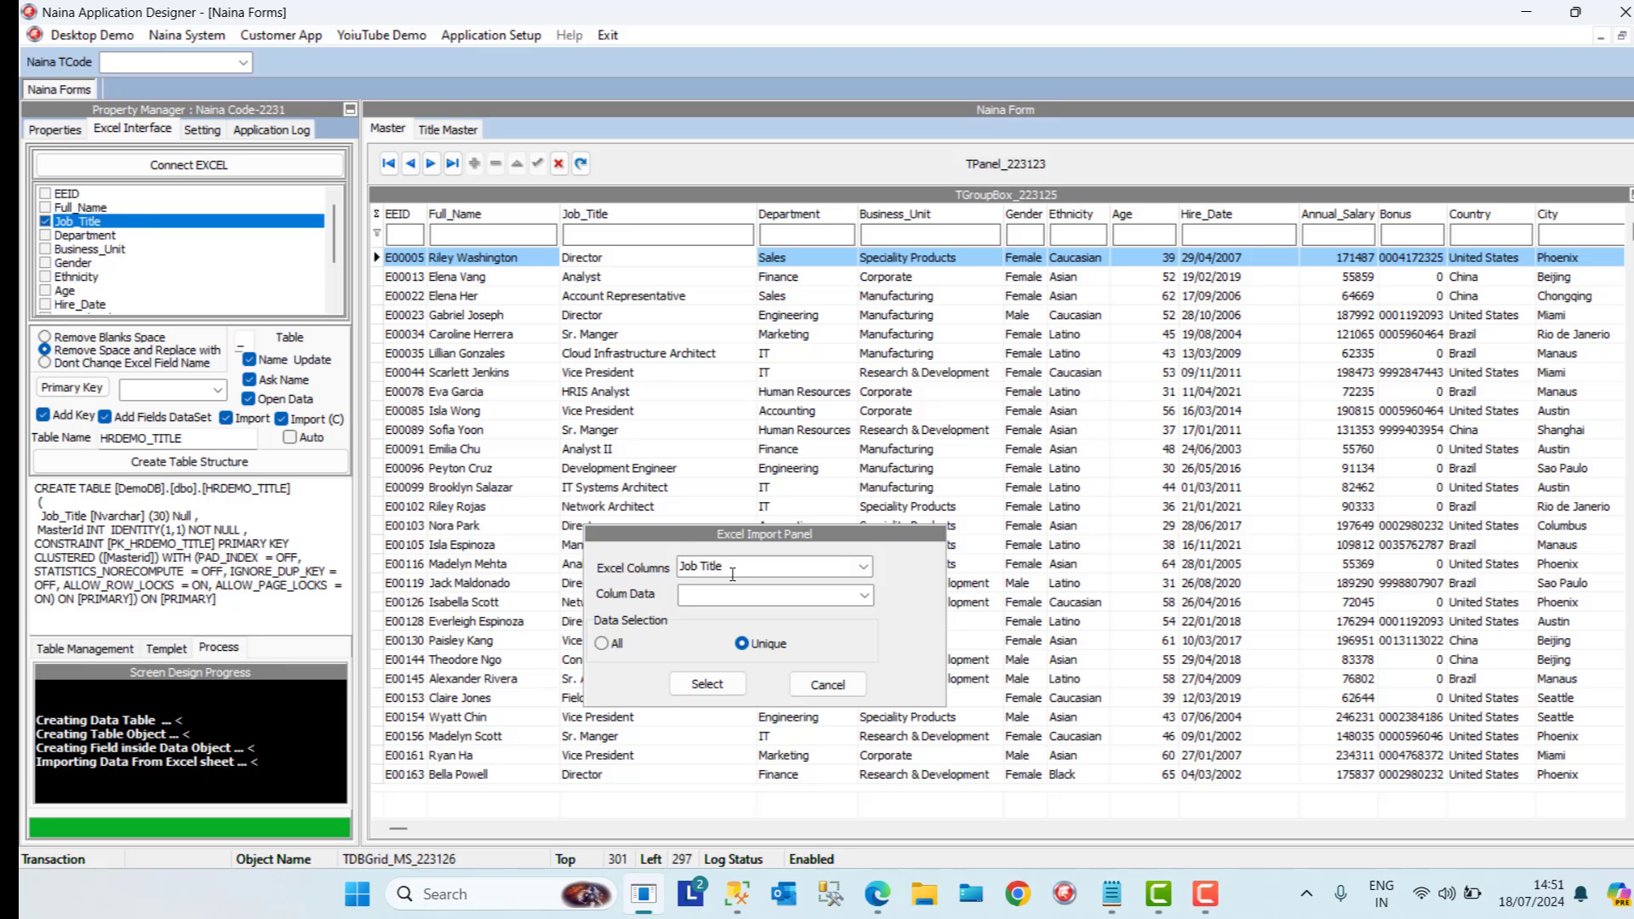
click(730, 687)
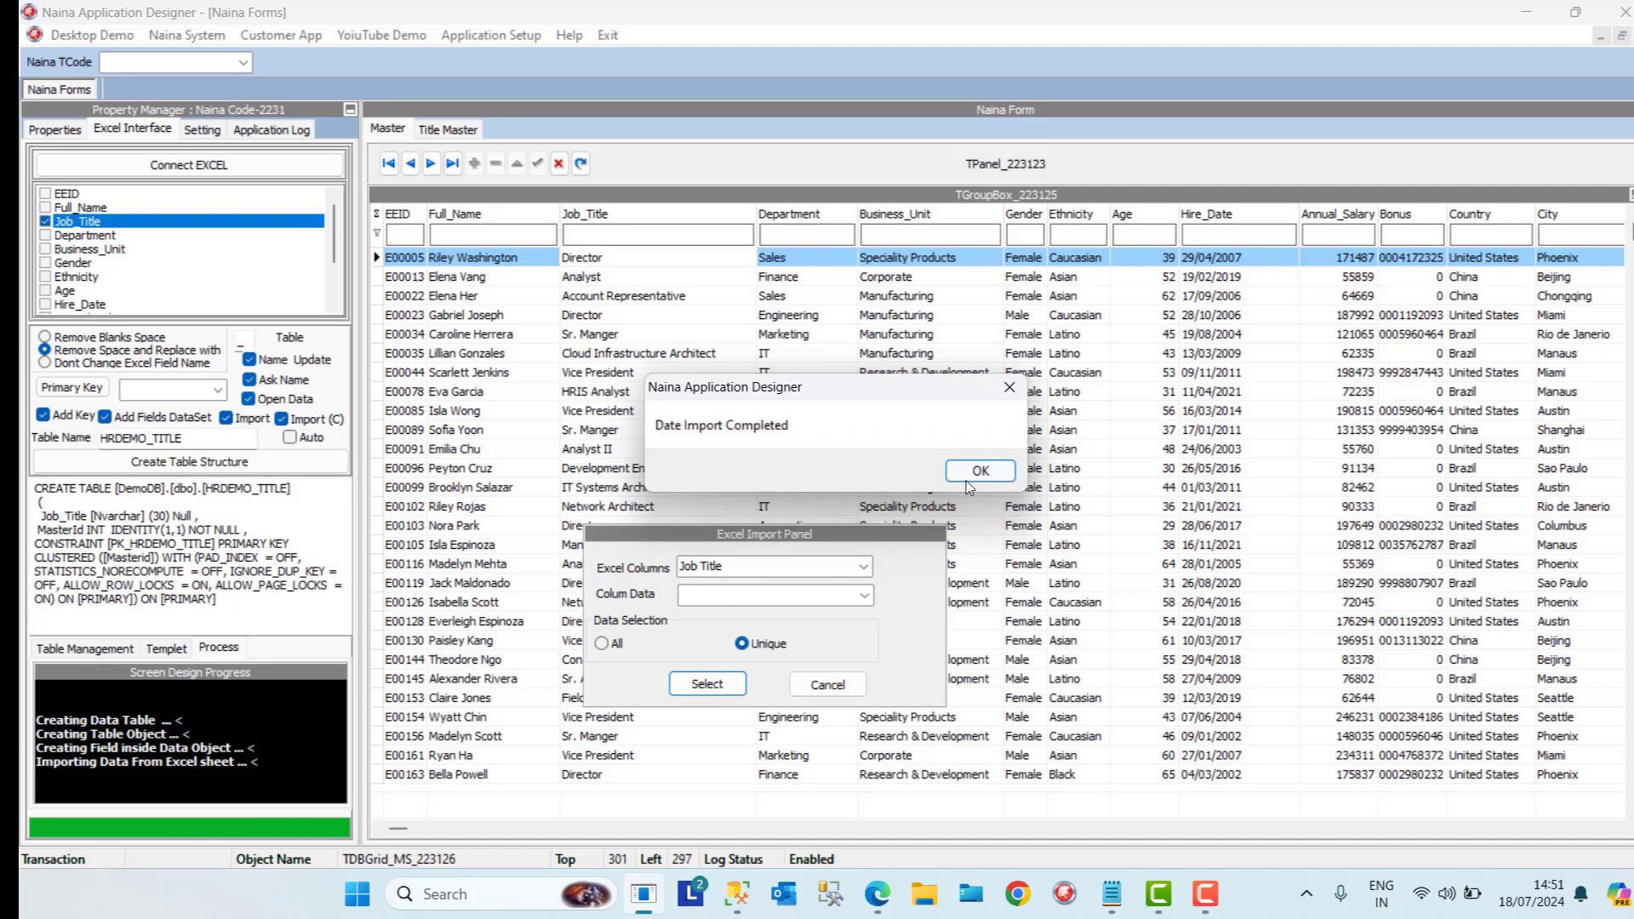
click(979, 472)
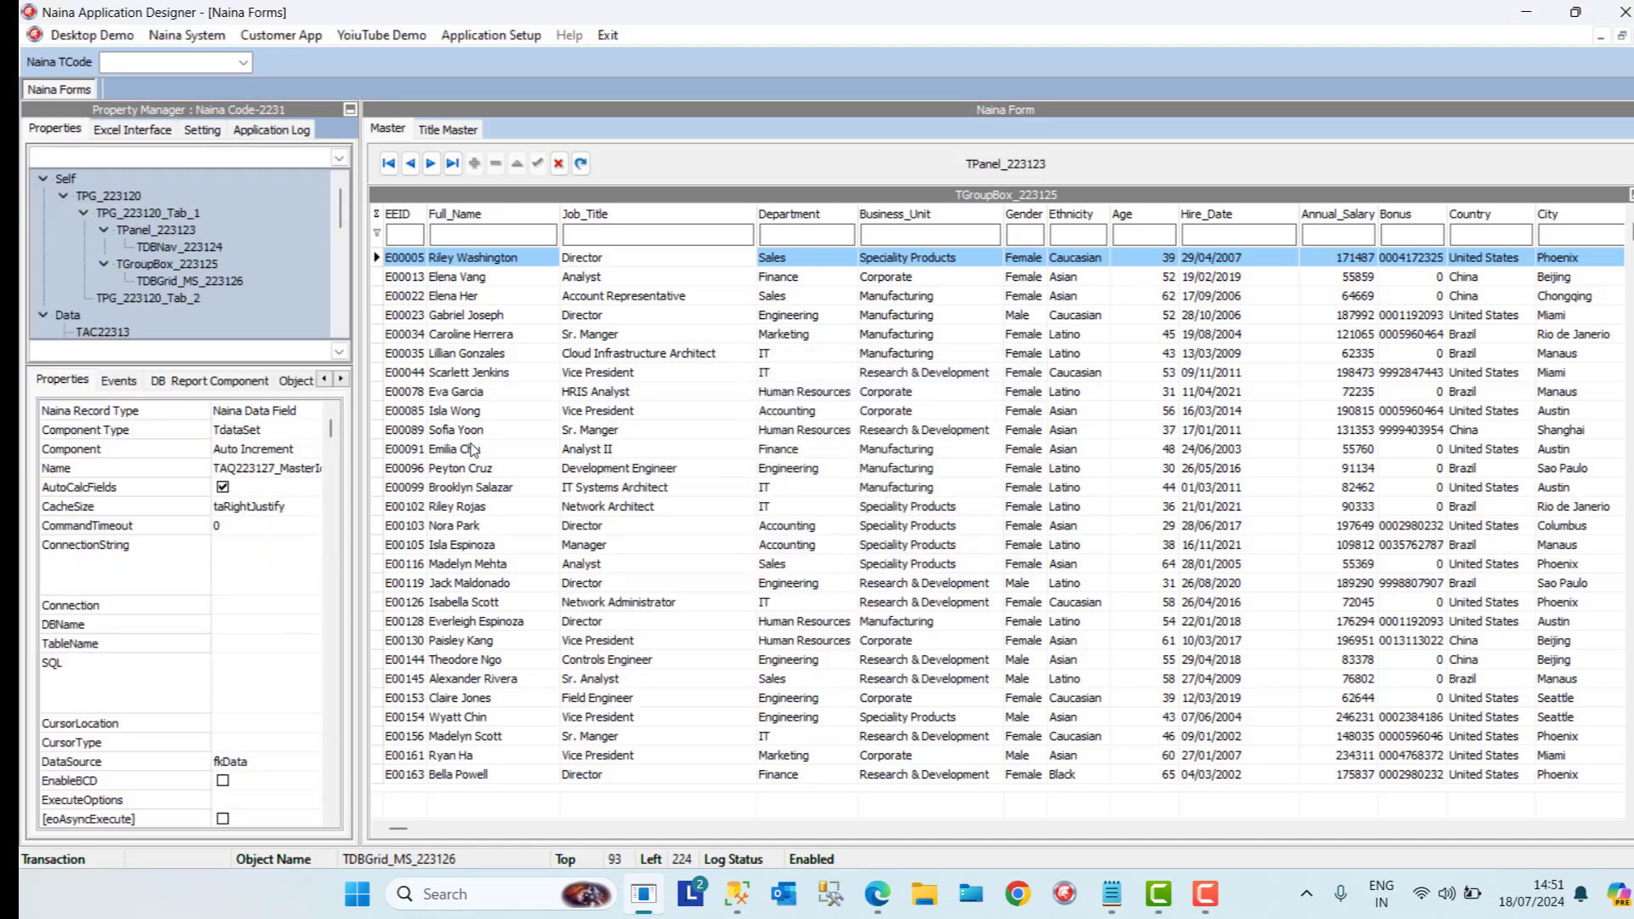
Arrange the query TAQ223127 and data source TDS223128 side by side beneath the existing database components
click(231, 383)
drag(64, 479, 70, 561)
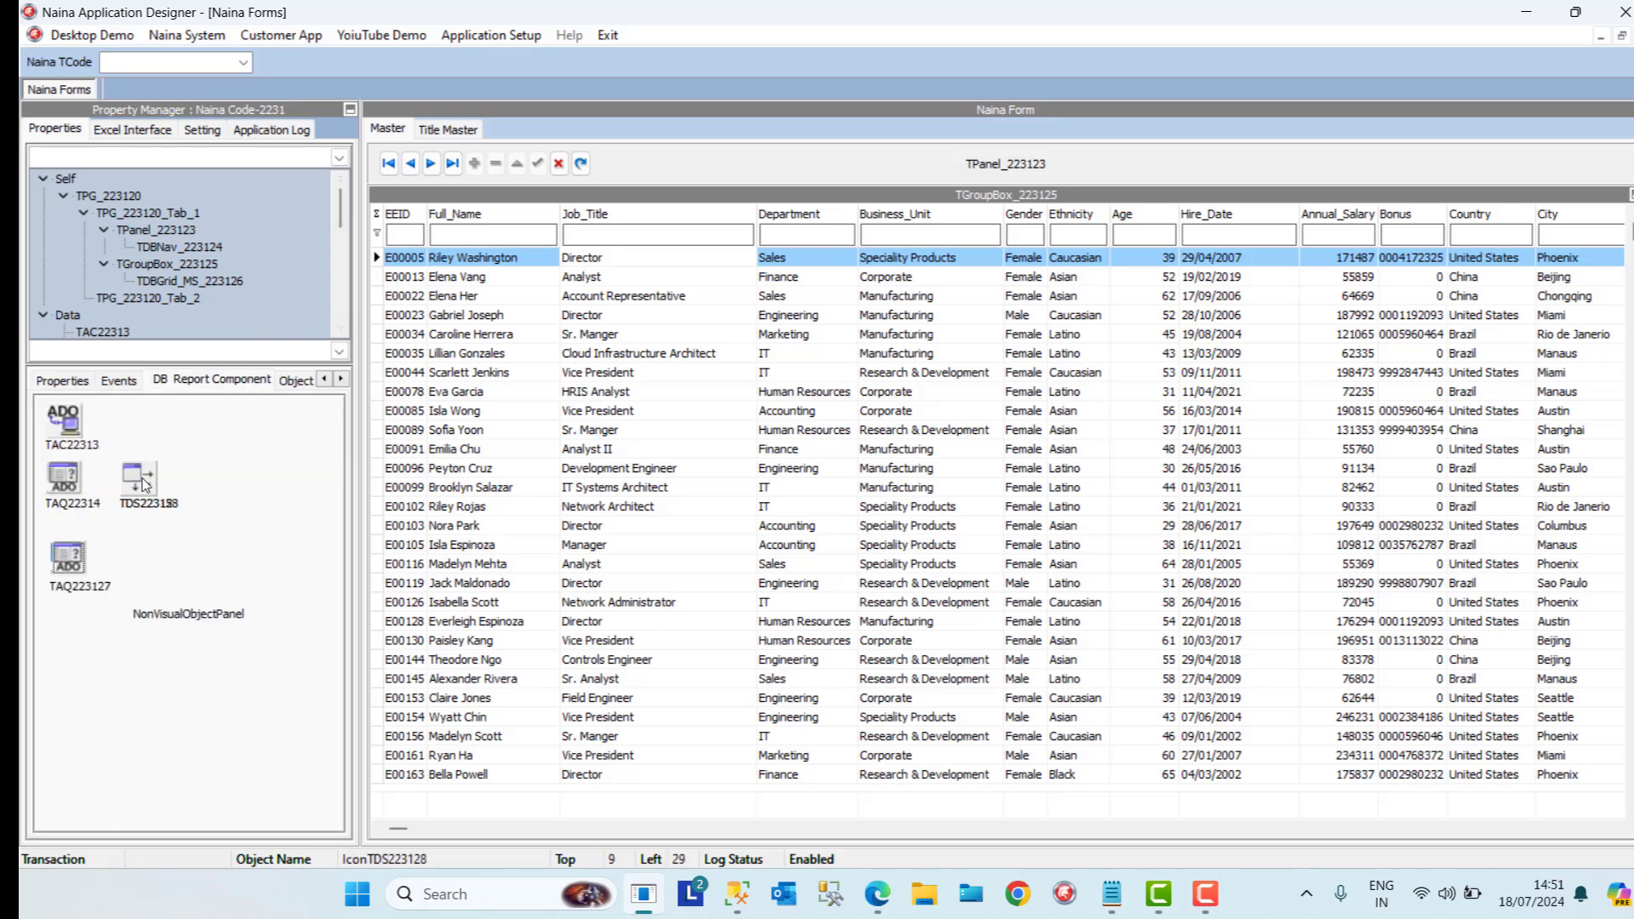
drag(138, 479, 153, 552)
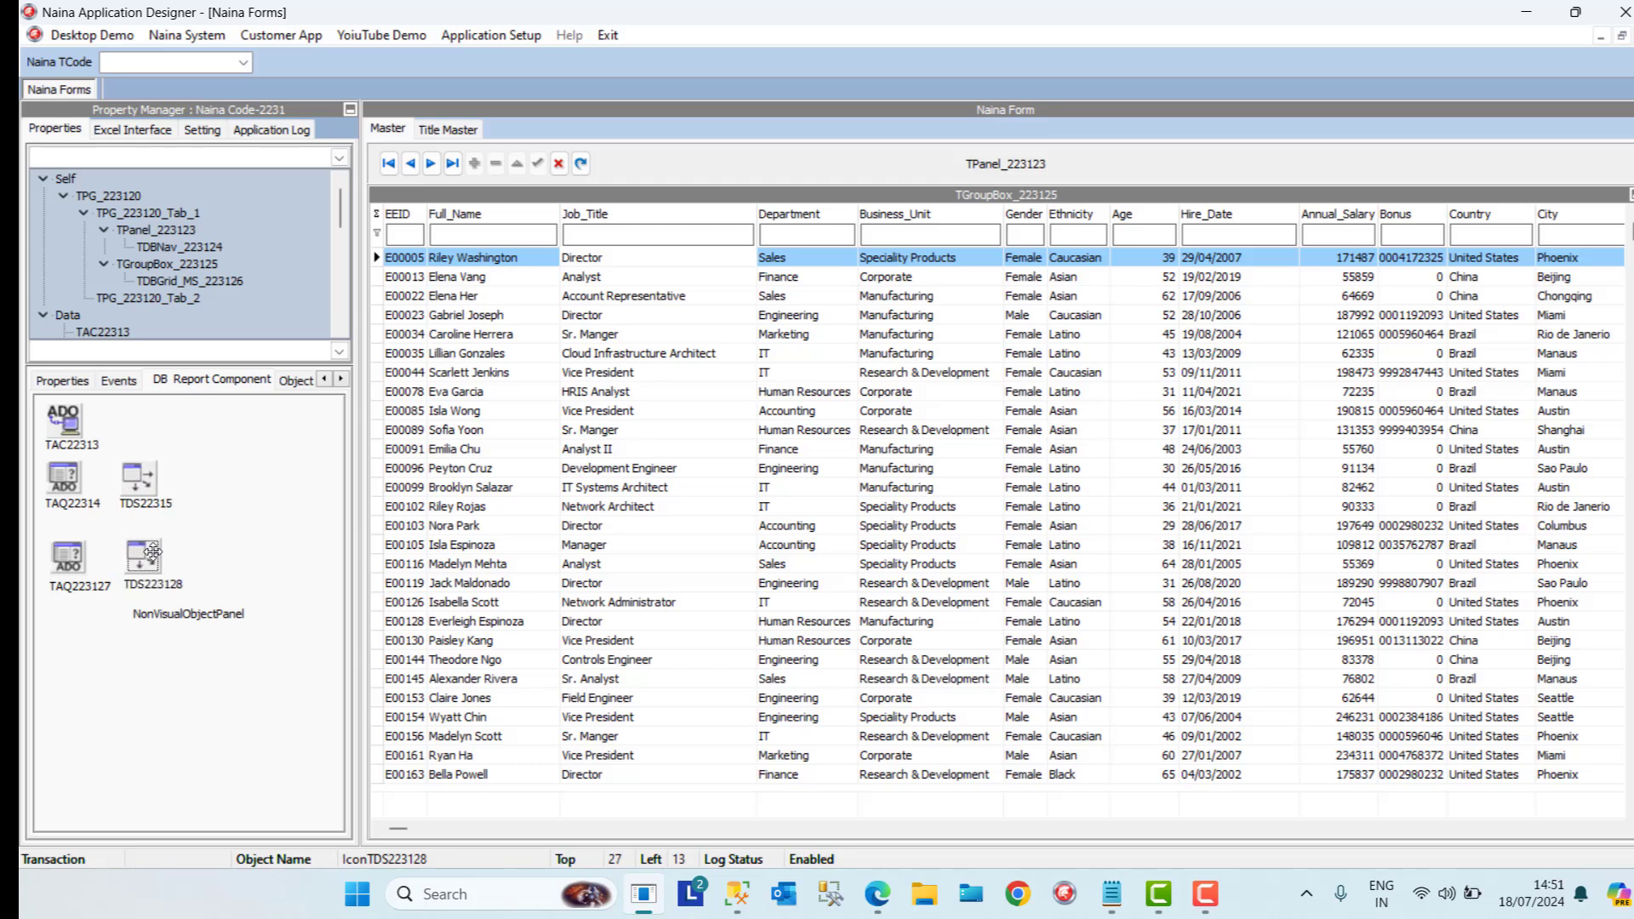
click(66, 557)
click(157, 561)
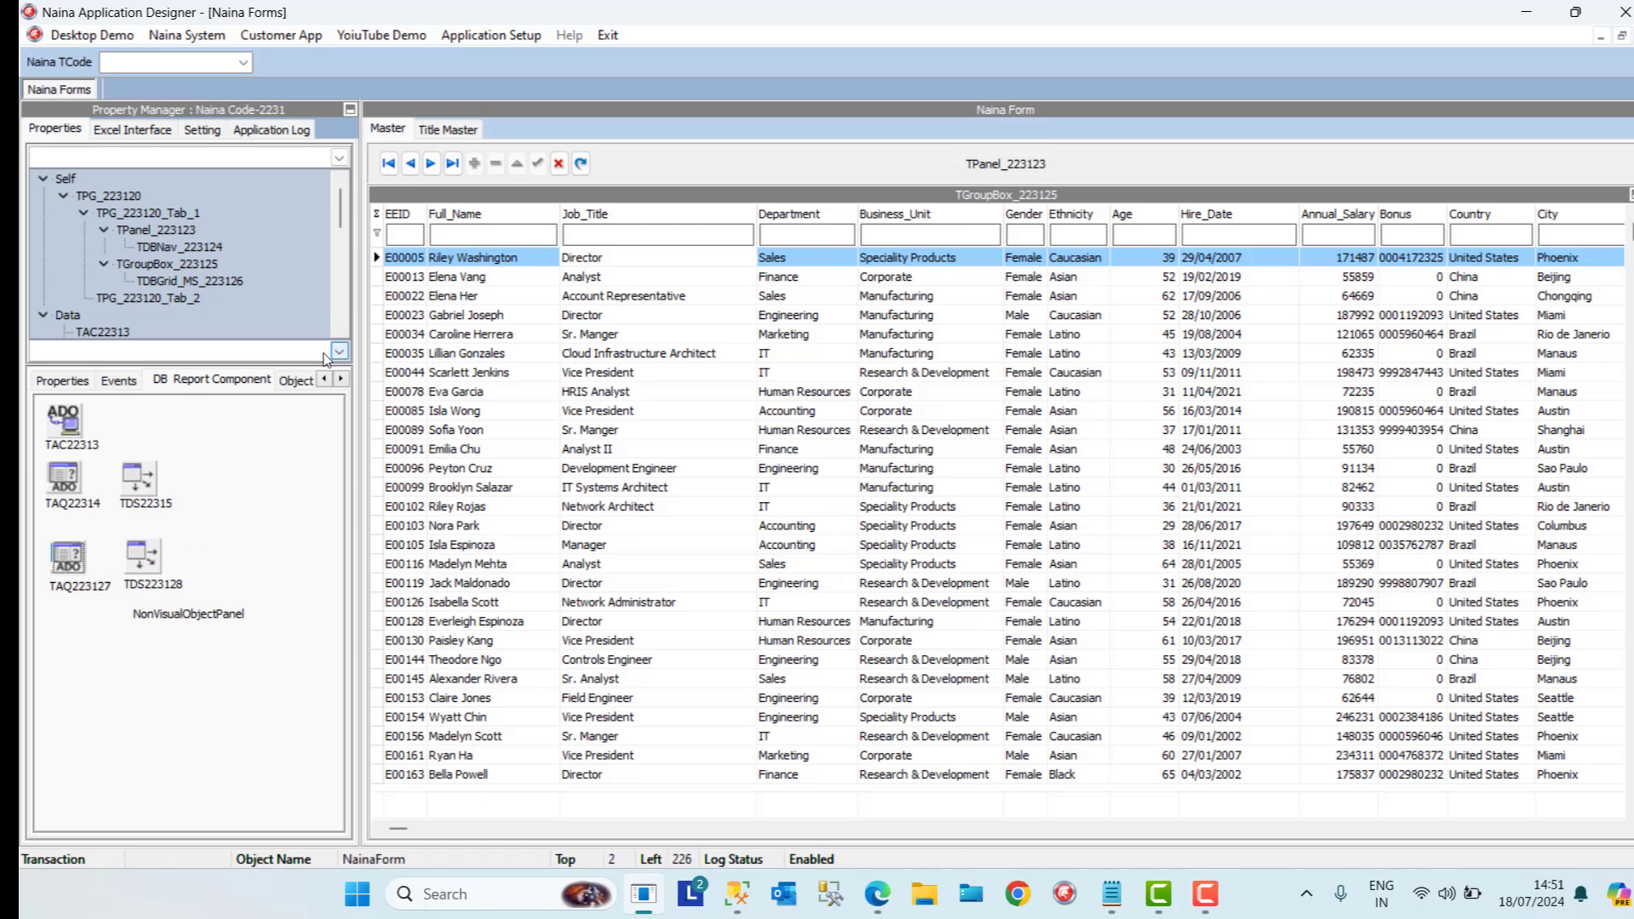
Add a Tpanel to the Title Master tab, shrink it to a low strip and set its Align to alTop
click(451, 136)
right_click(393, 157)
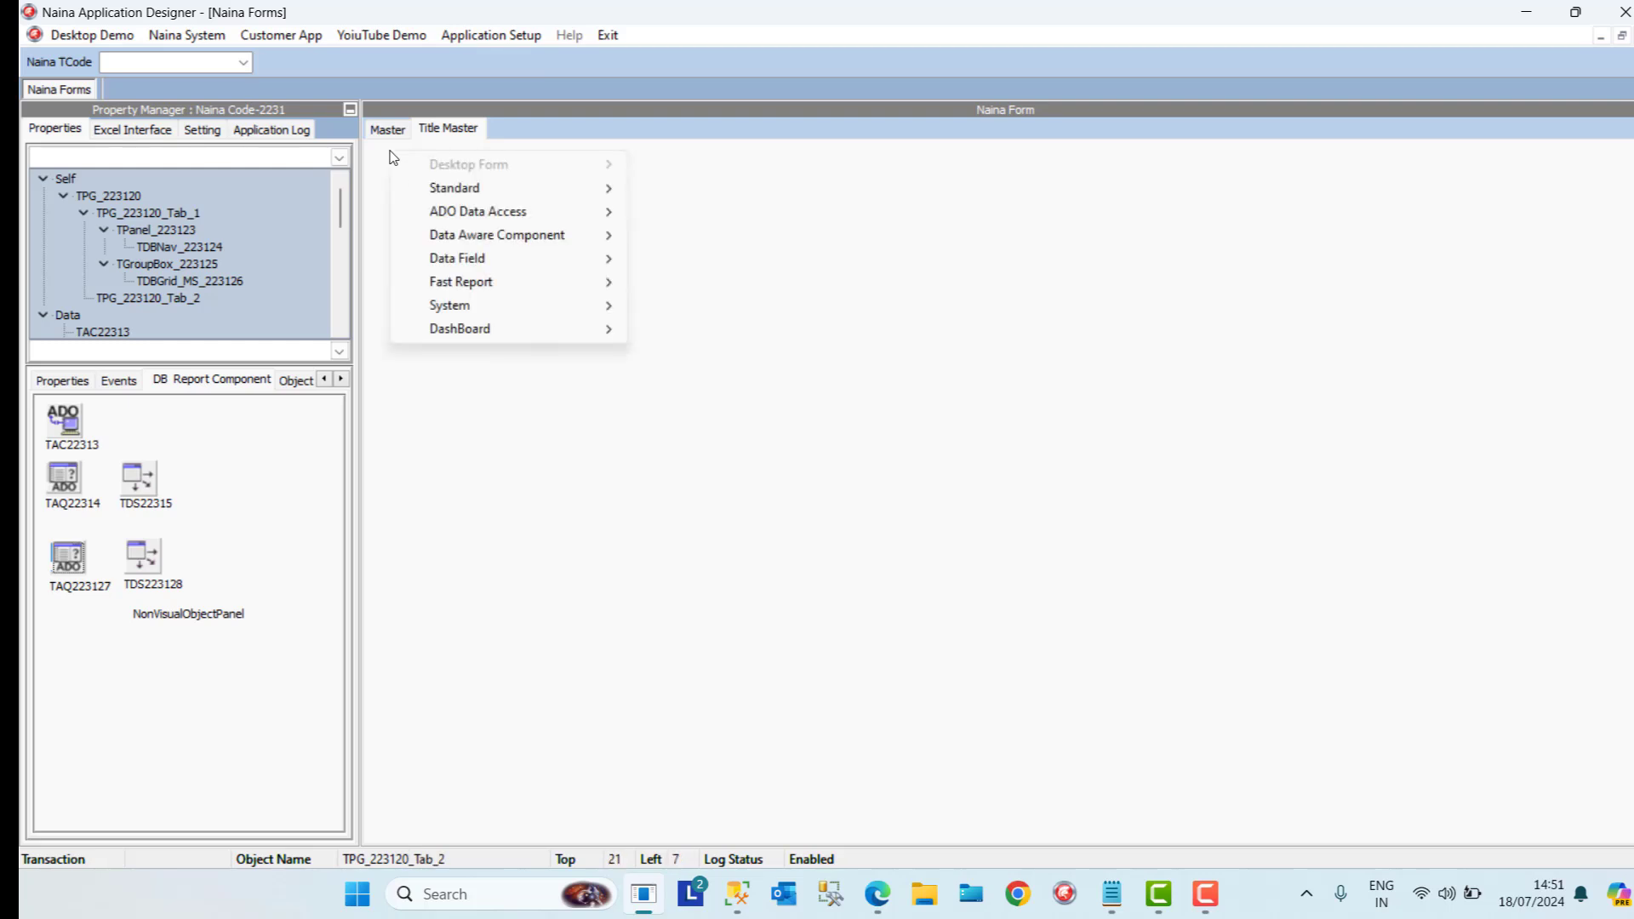
mouse_move(490, 188)
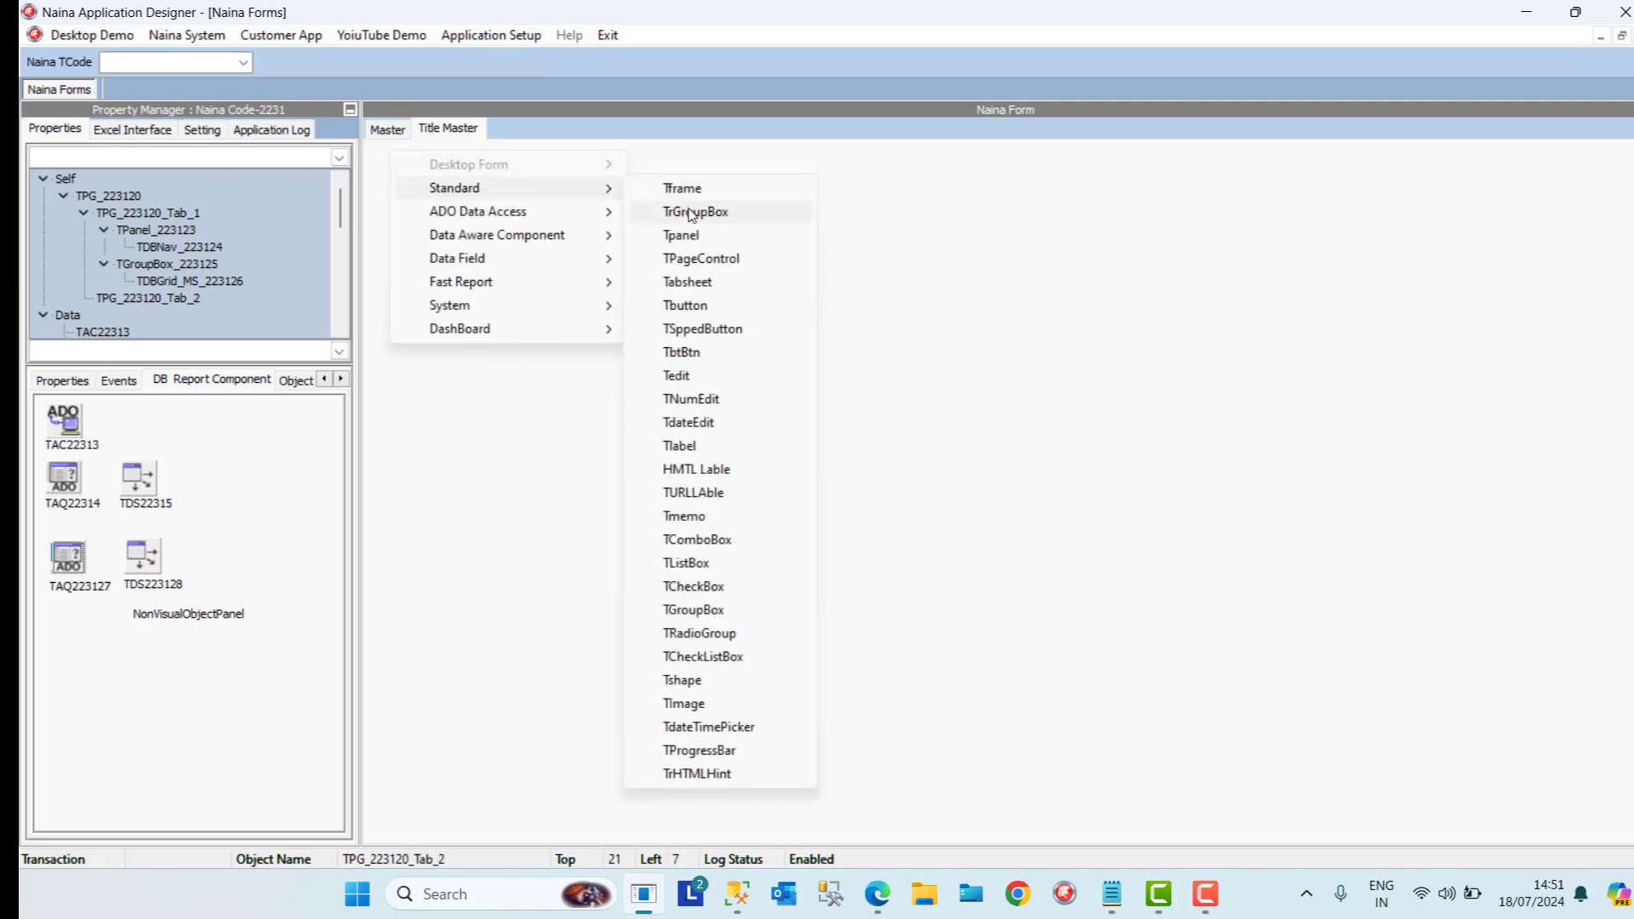
click(691, 237)
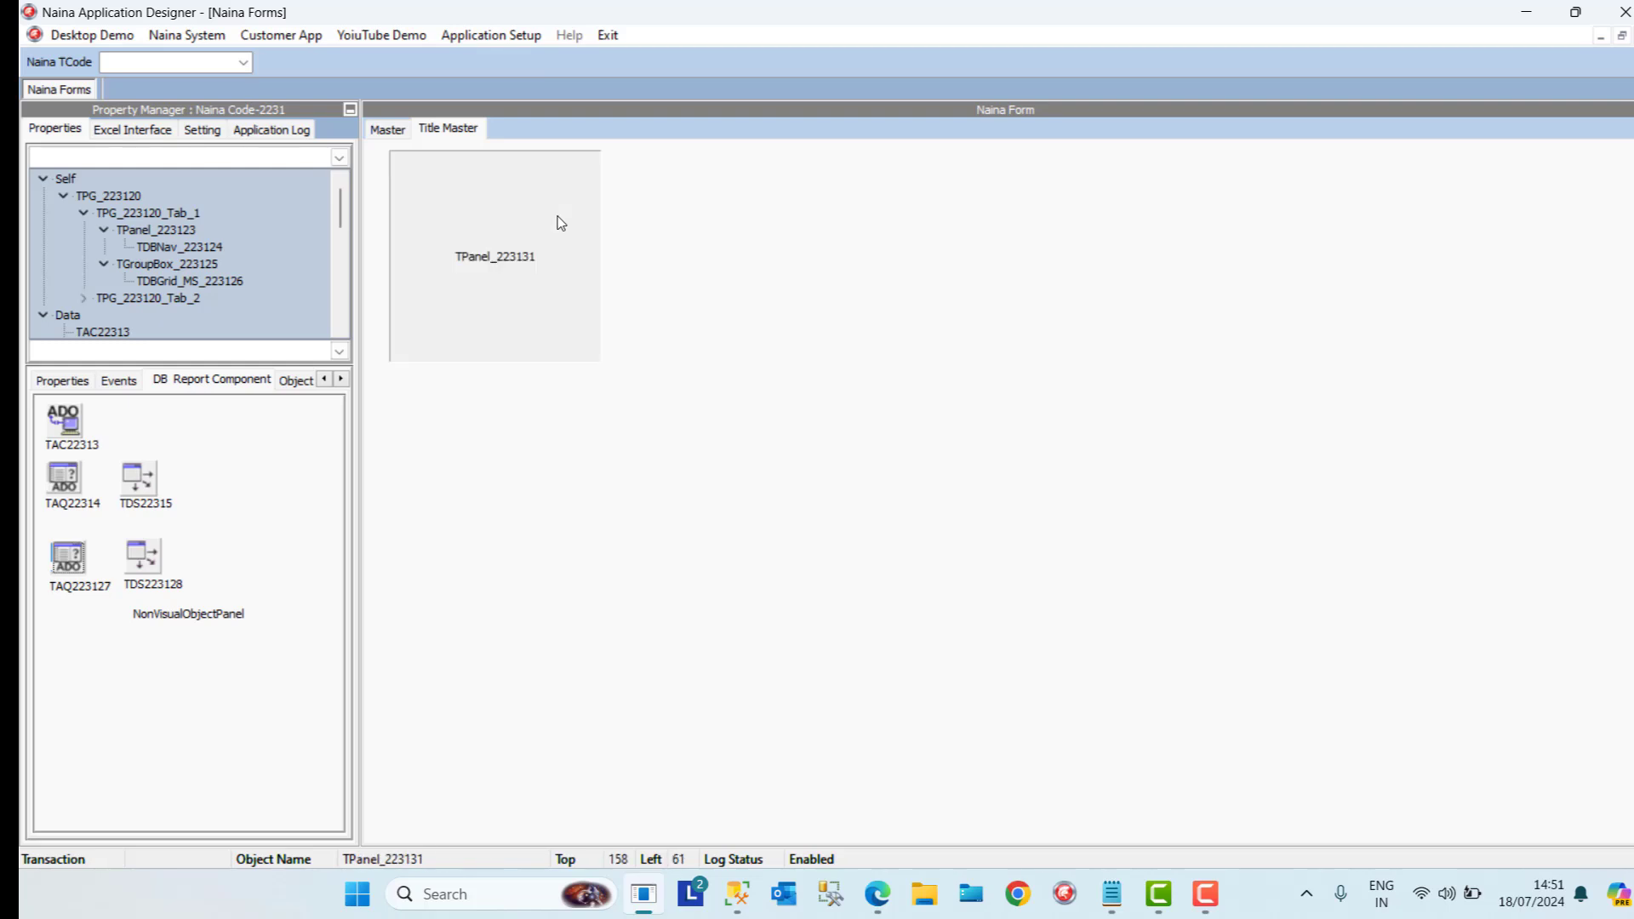
click(73, 384)
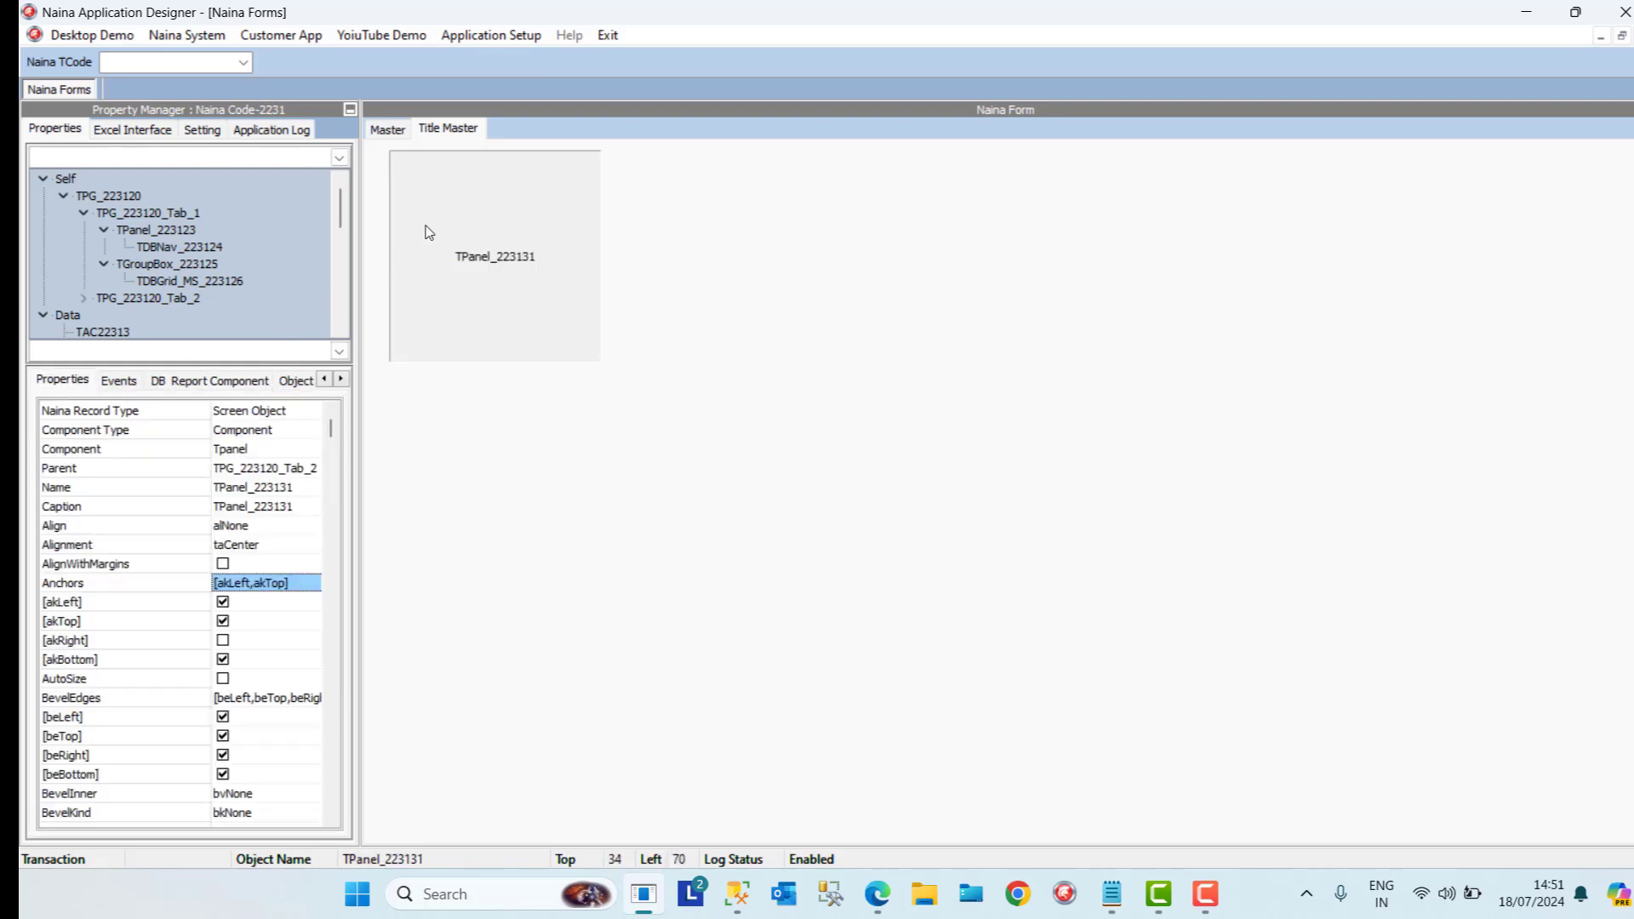
drag(424, 228, 645, 197)
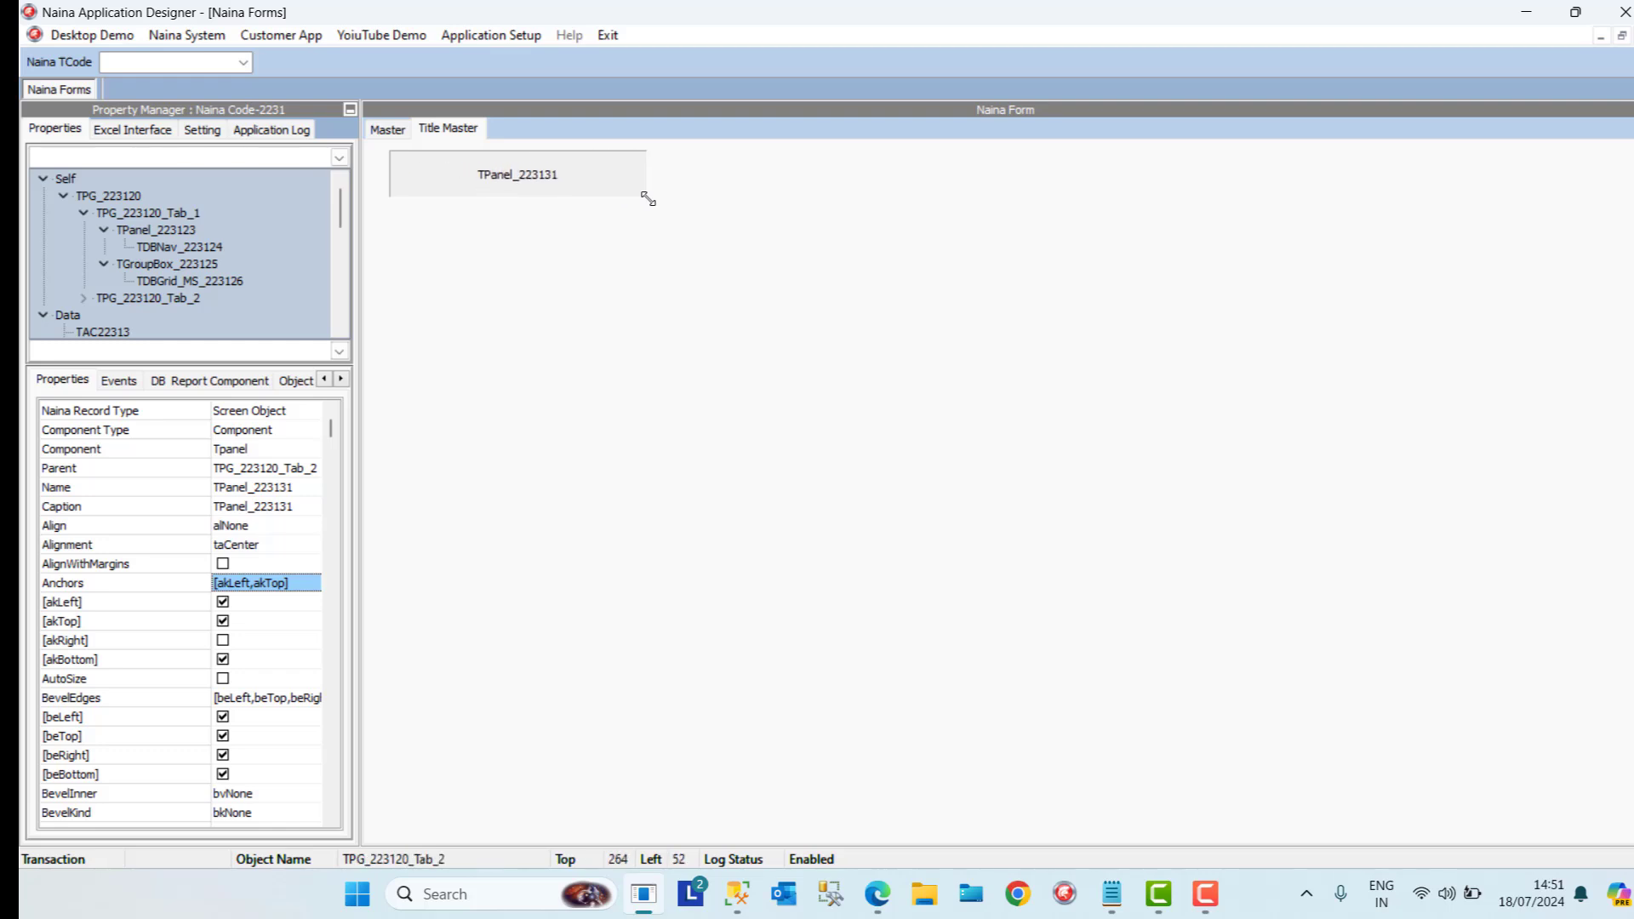
click(292, 526)
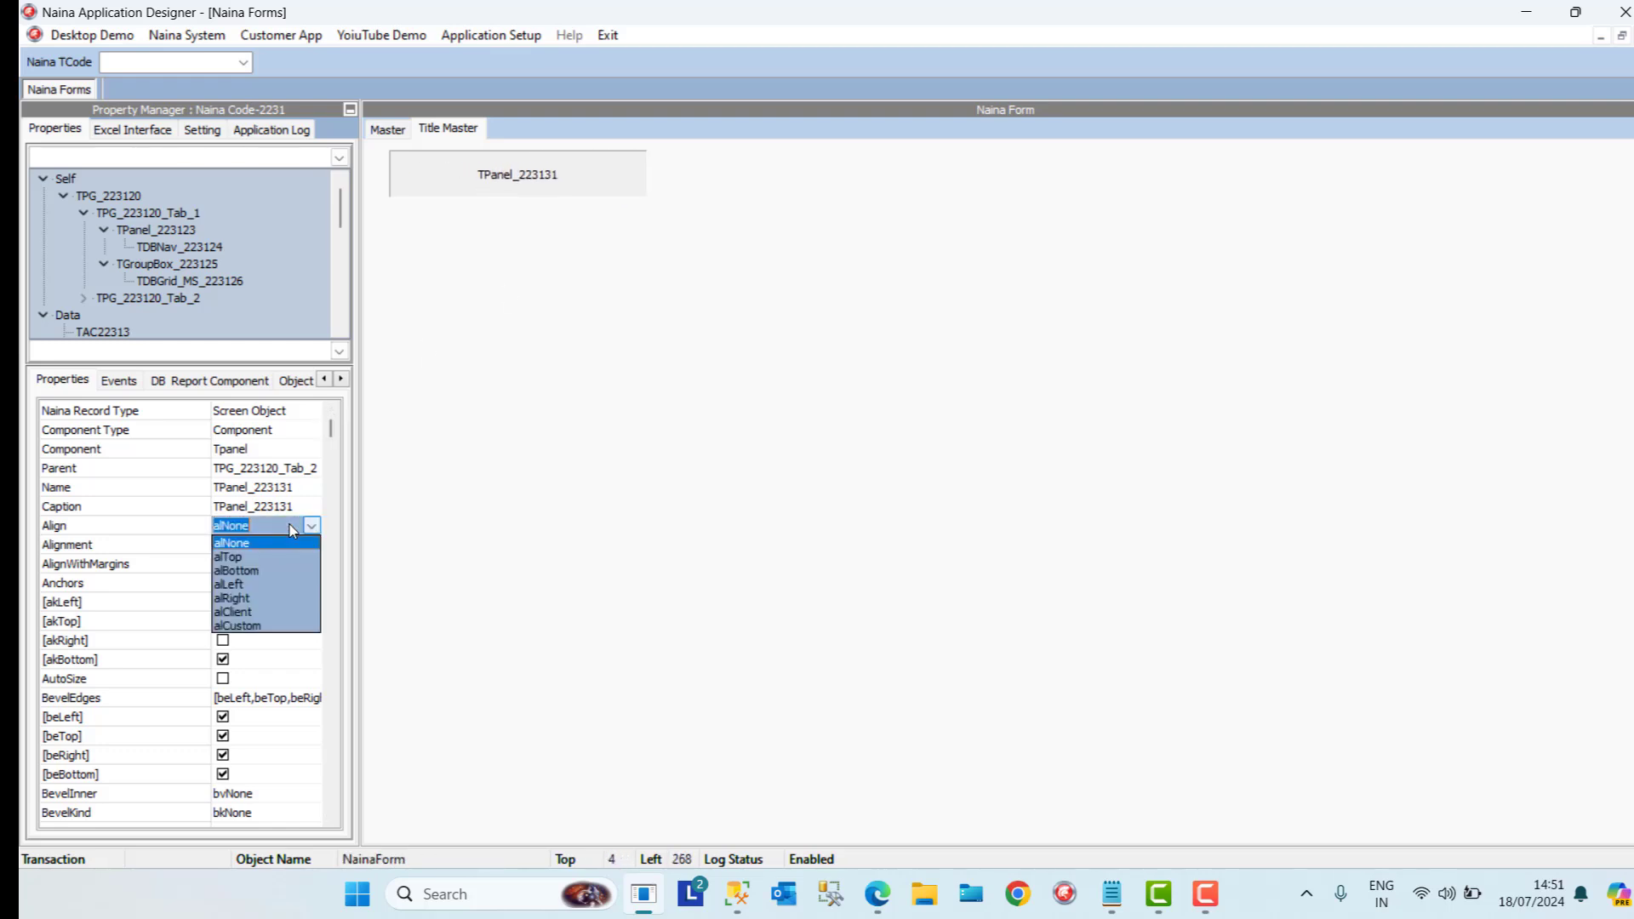
click(233, 557)
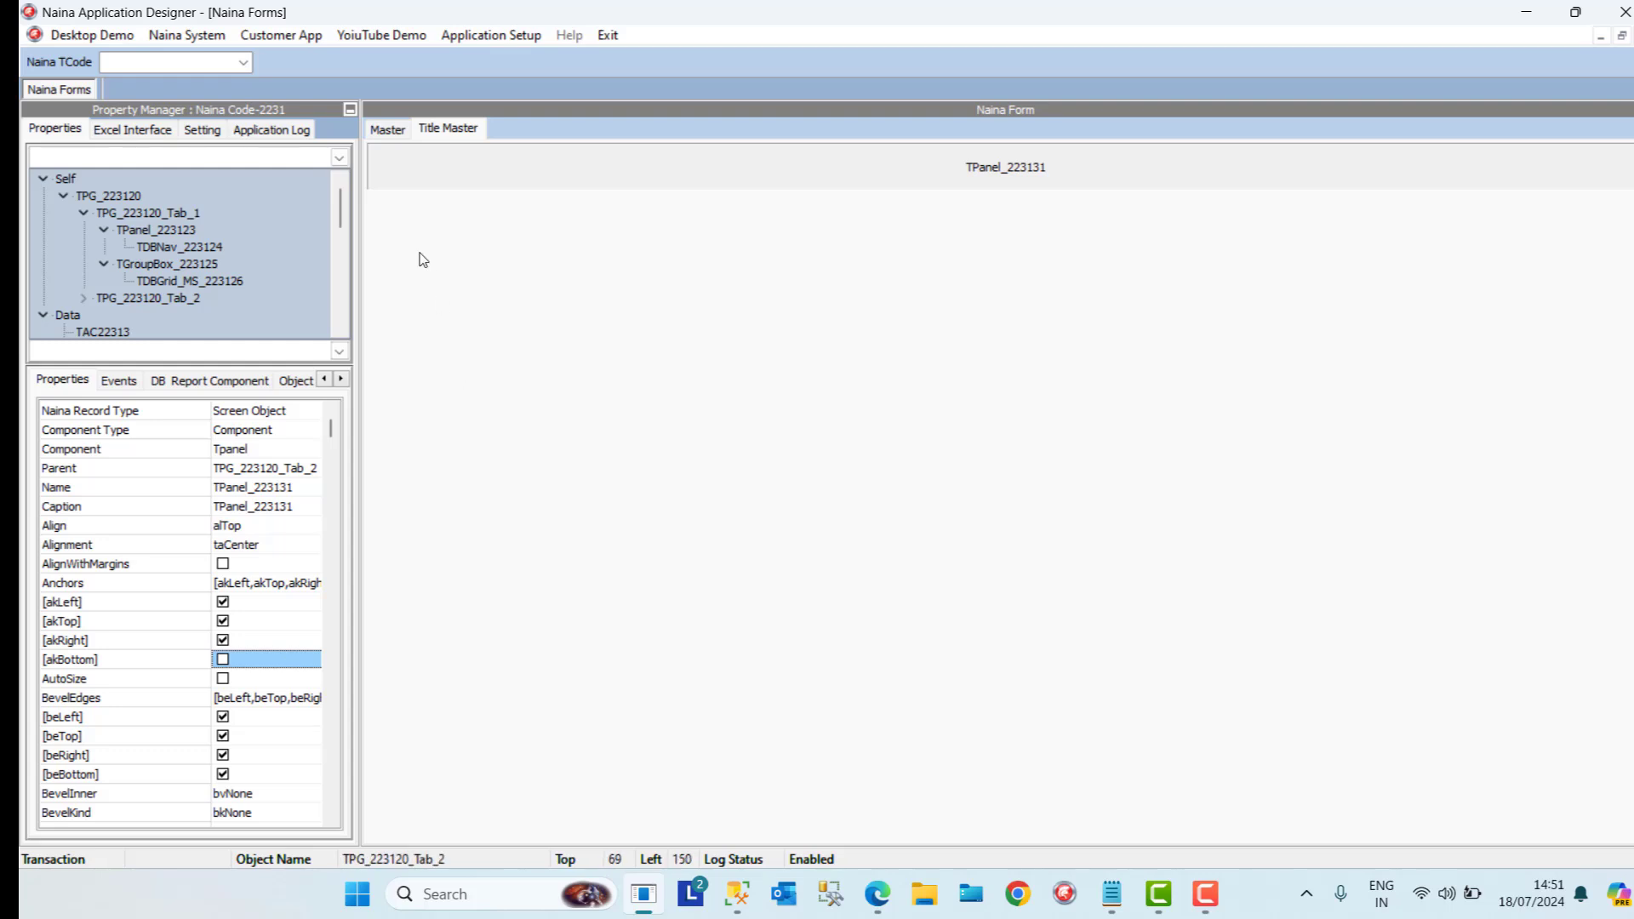
Add a TdbNavigator to the panel at the start of the Title Master tab
right_click(378, 161)
mouse_move(587, 215)
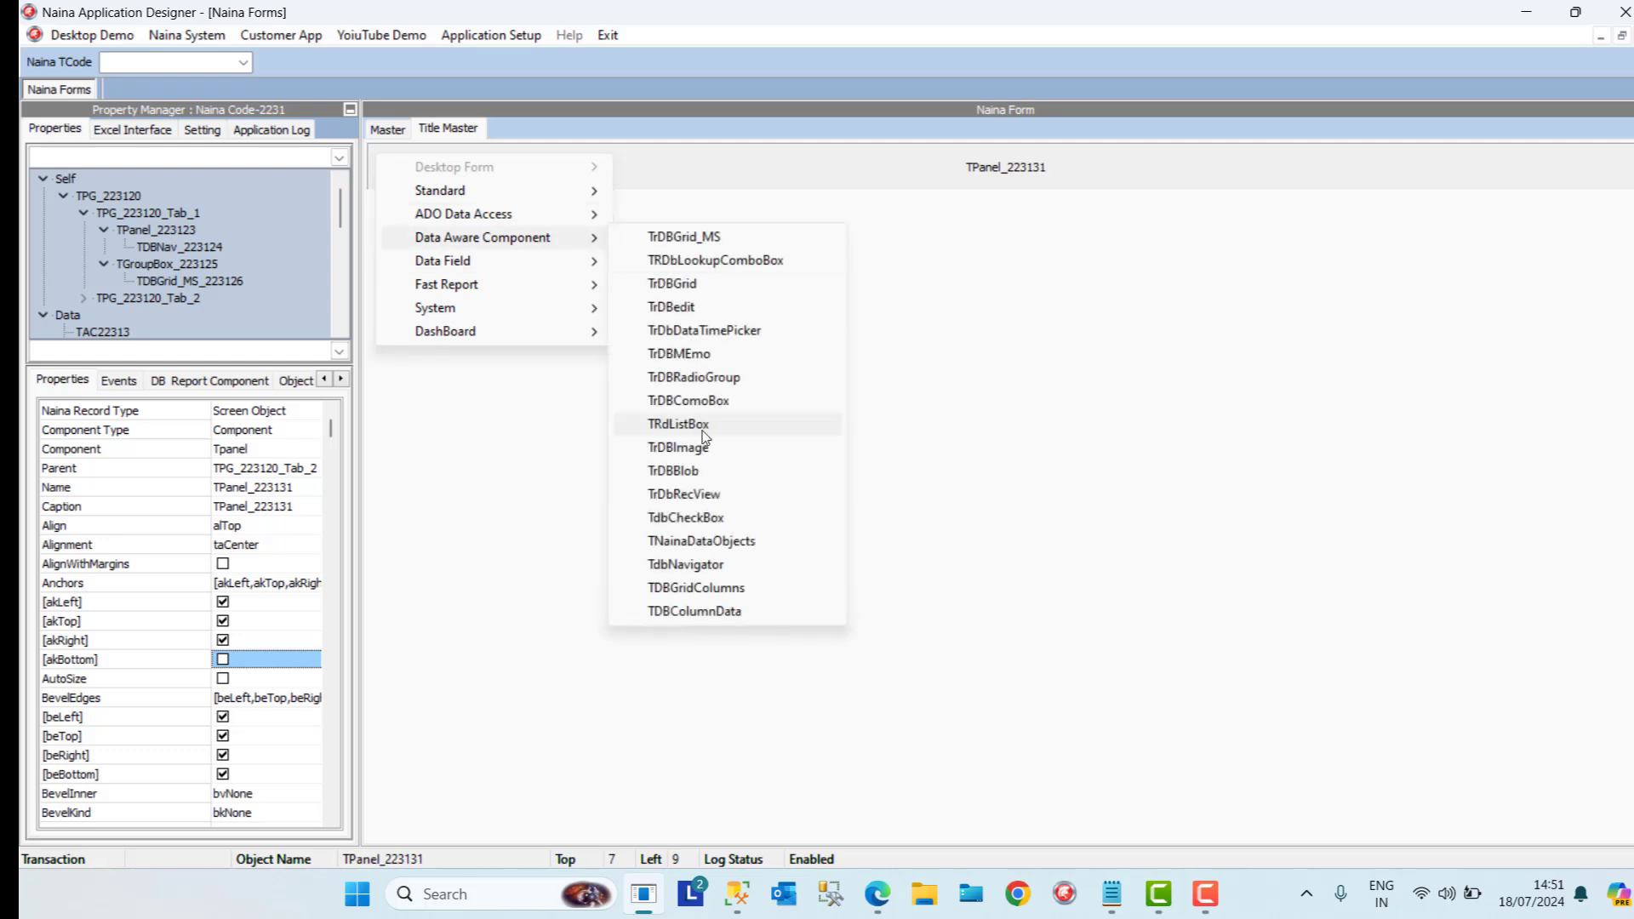
click(705, 564)
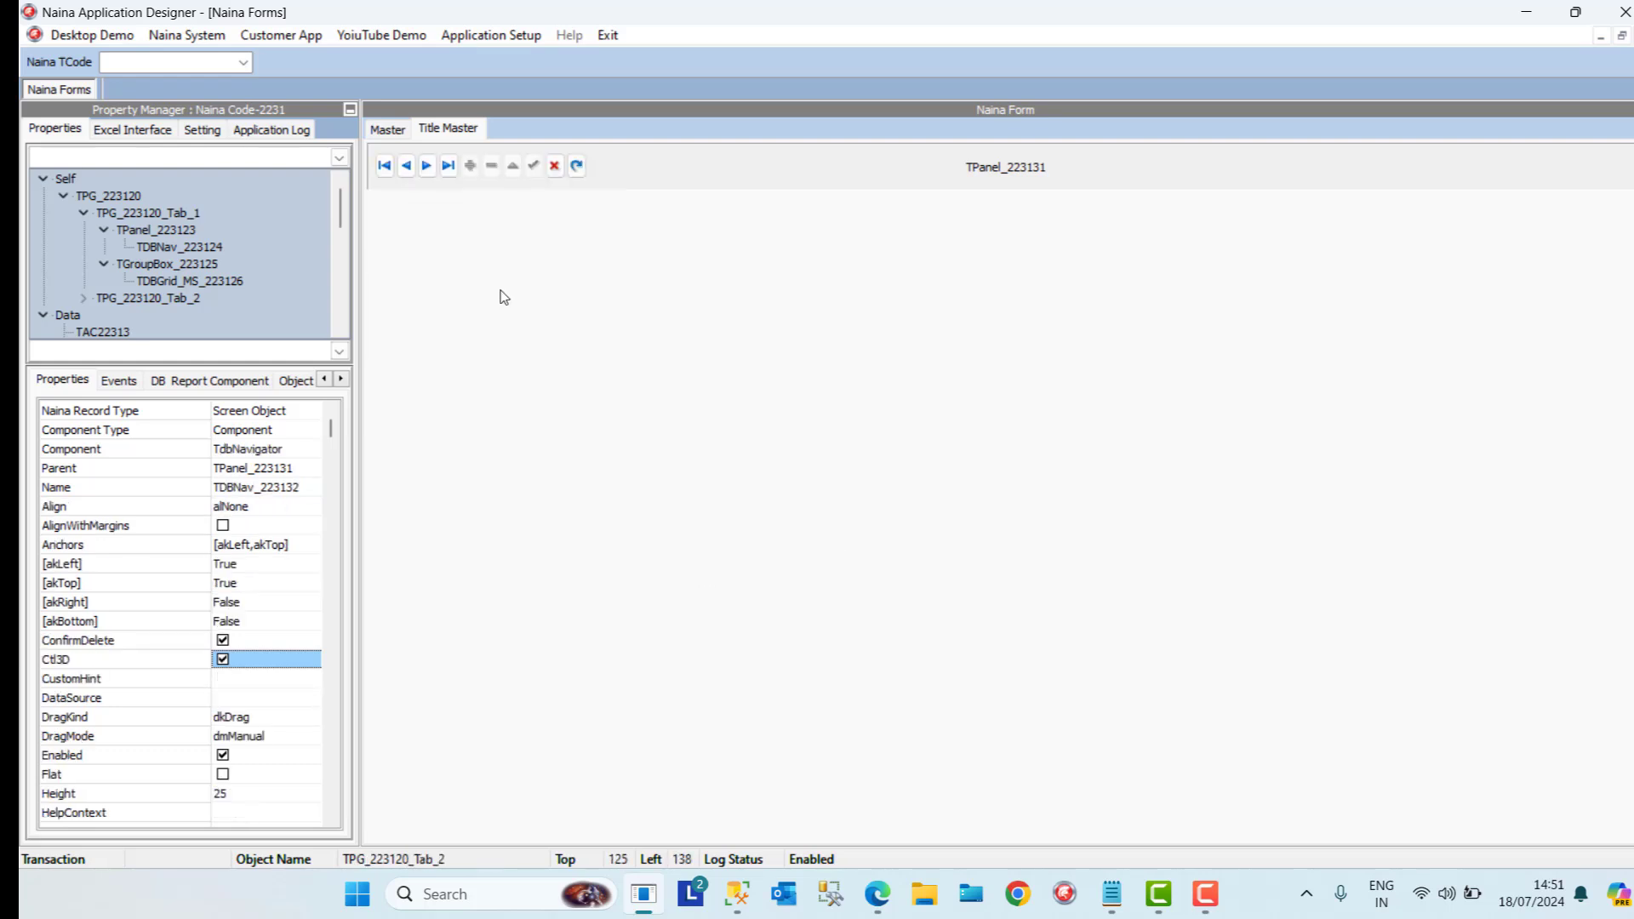
Add a TrGroupBox below the panel on the Title Master tab and set its Align to alClient
right_click(372, 203)
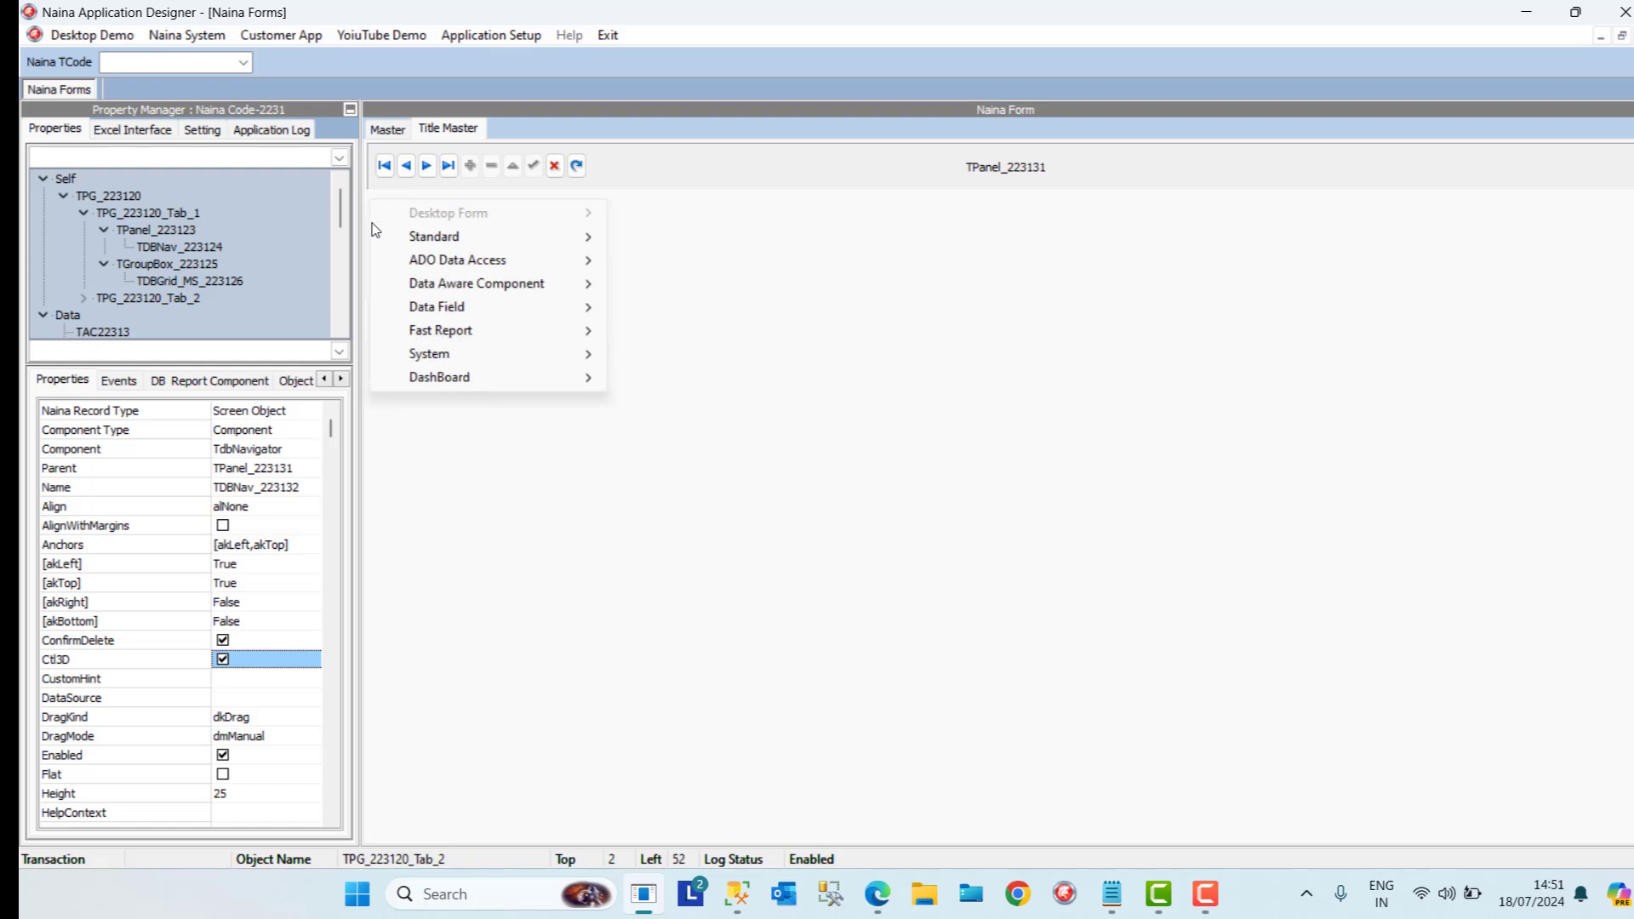
click(581, 465)
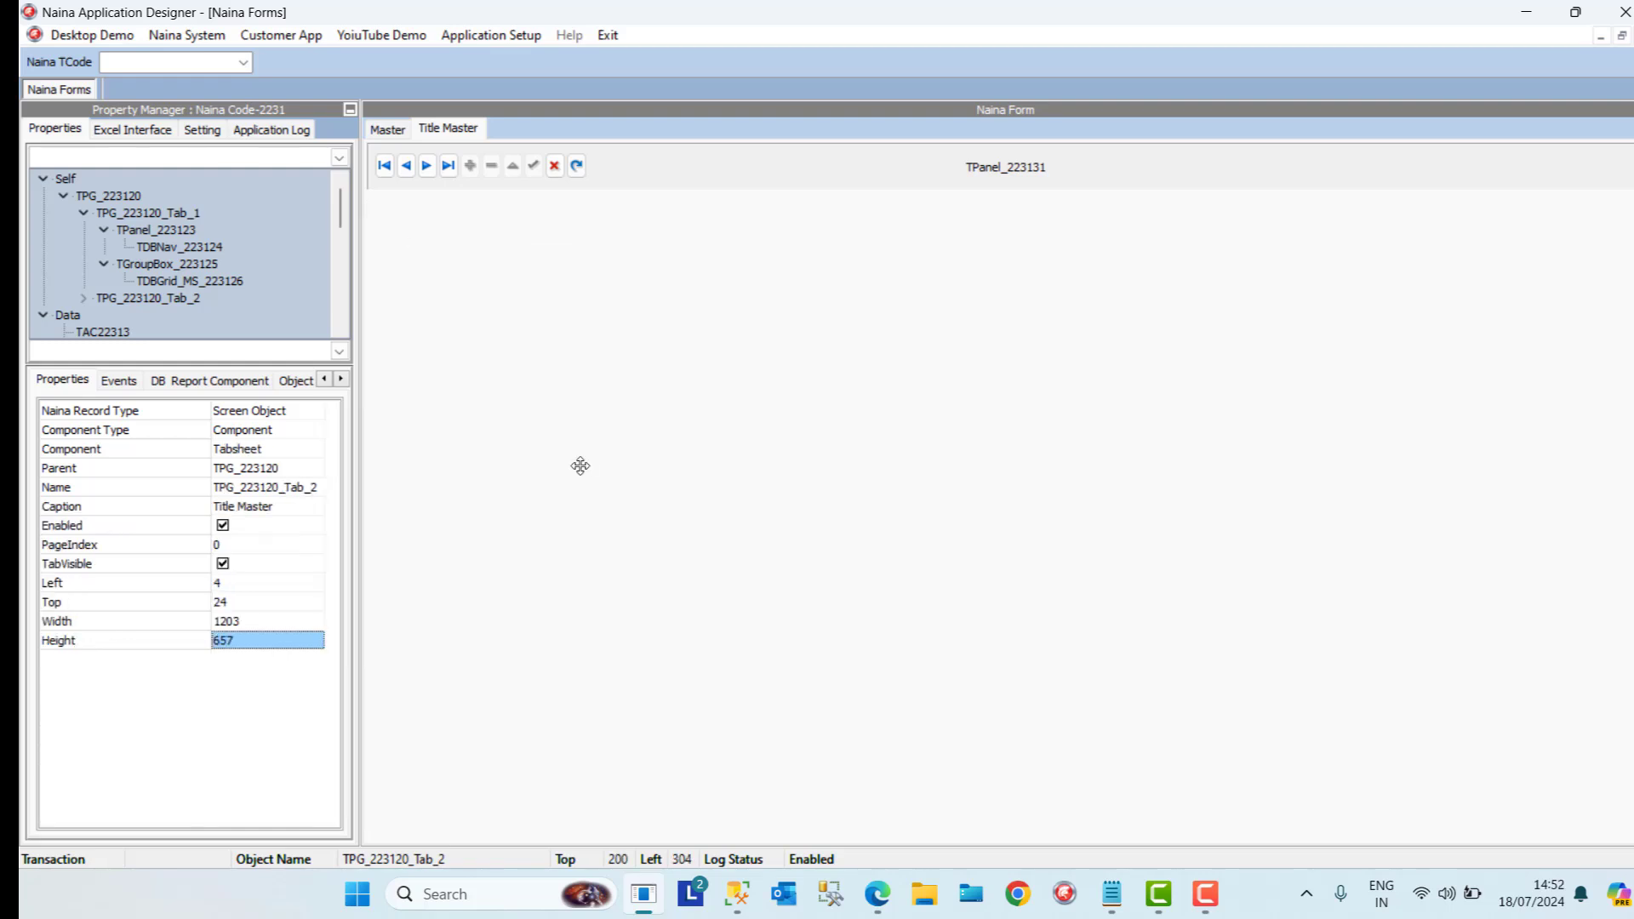
right_click(376, 205)
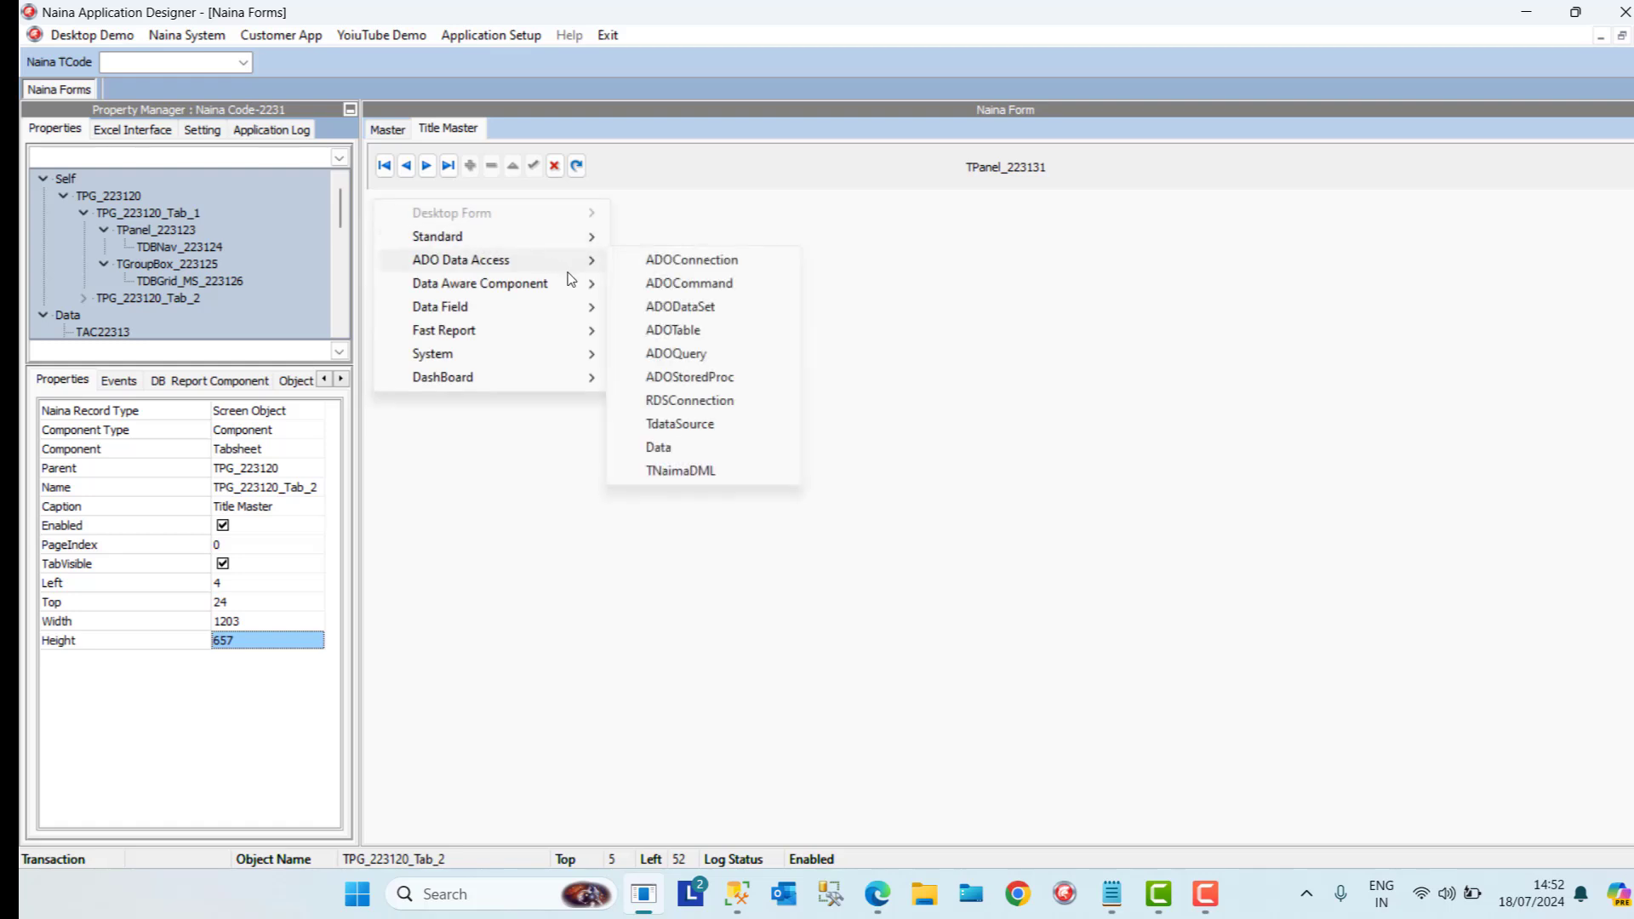
mouse_move(569, 281)
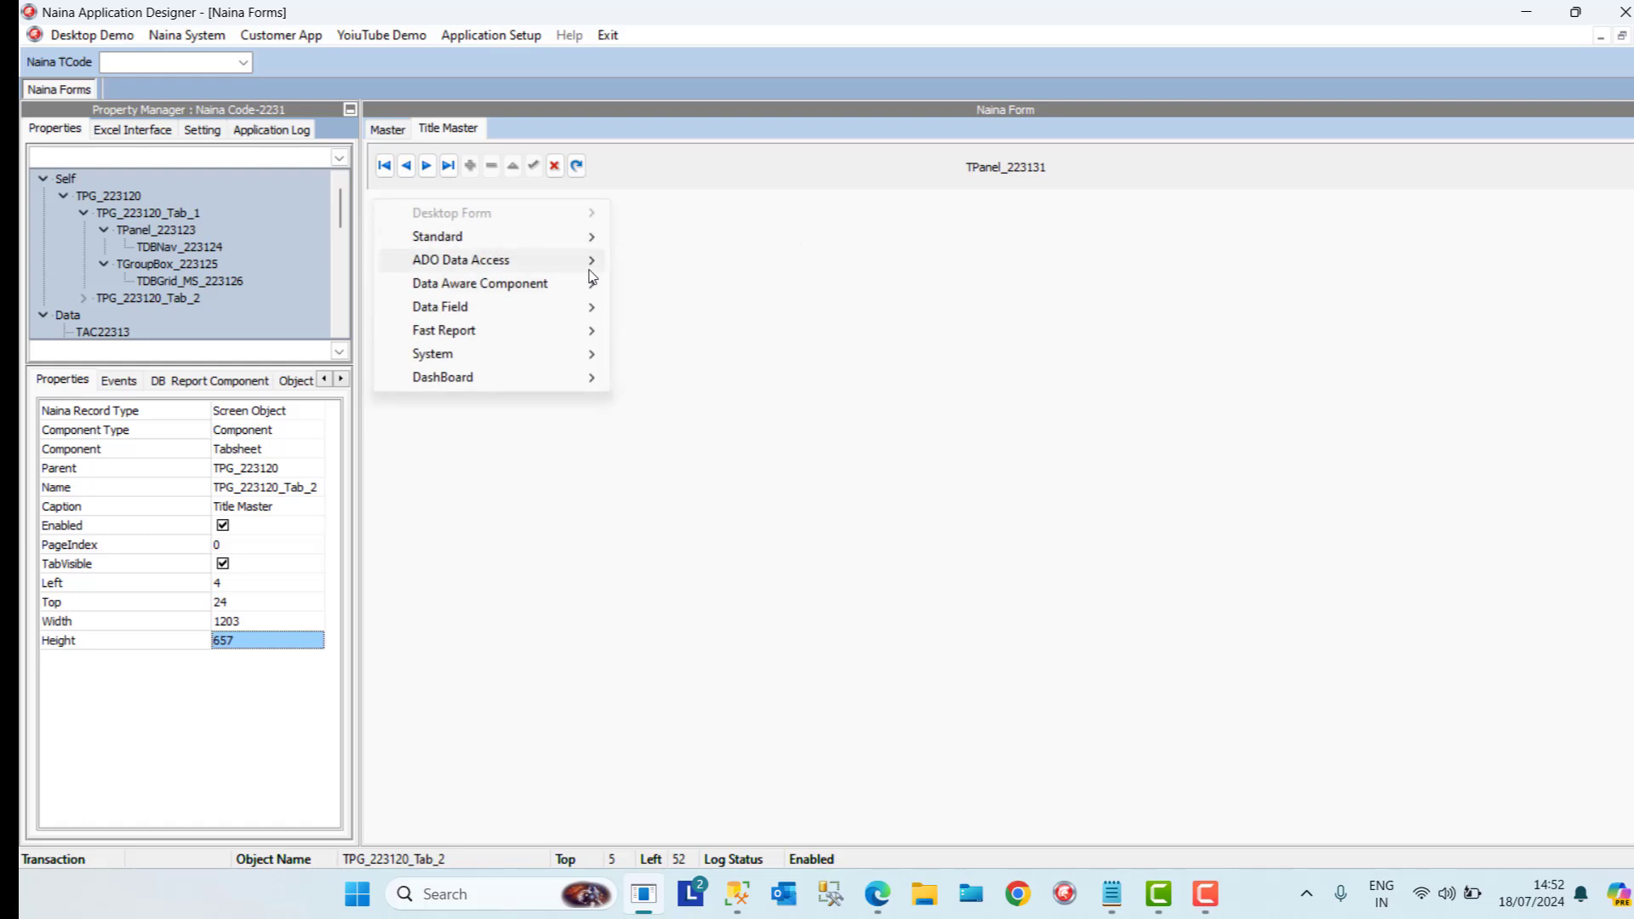
mouse_move(511, 237)
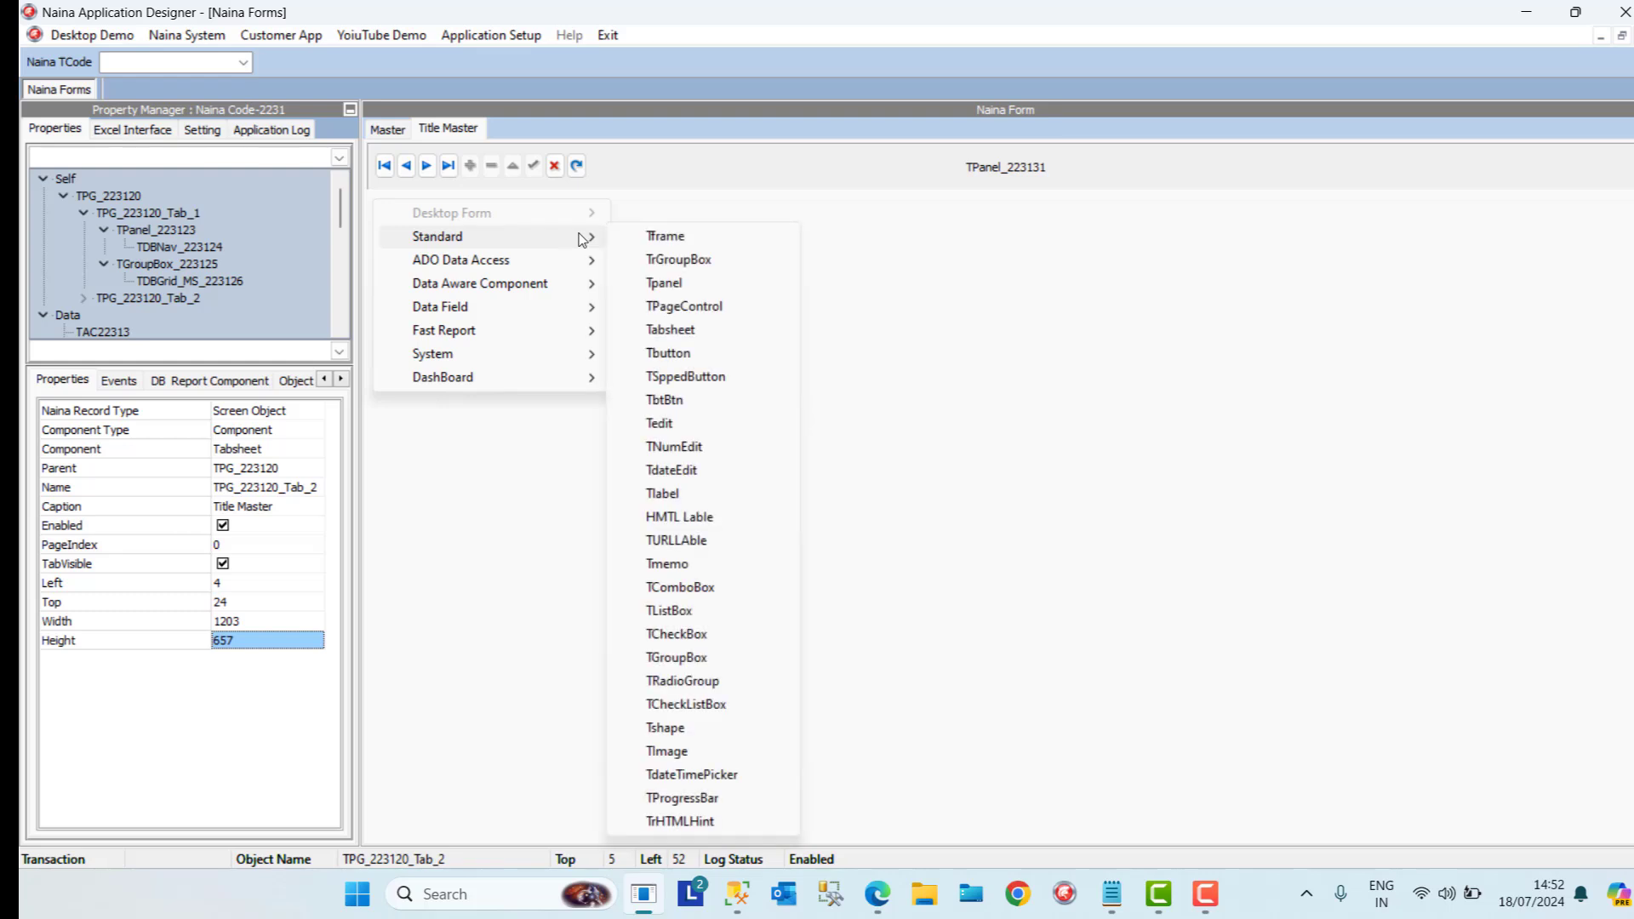
click(656, 263)
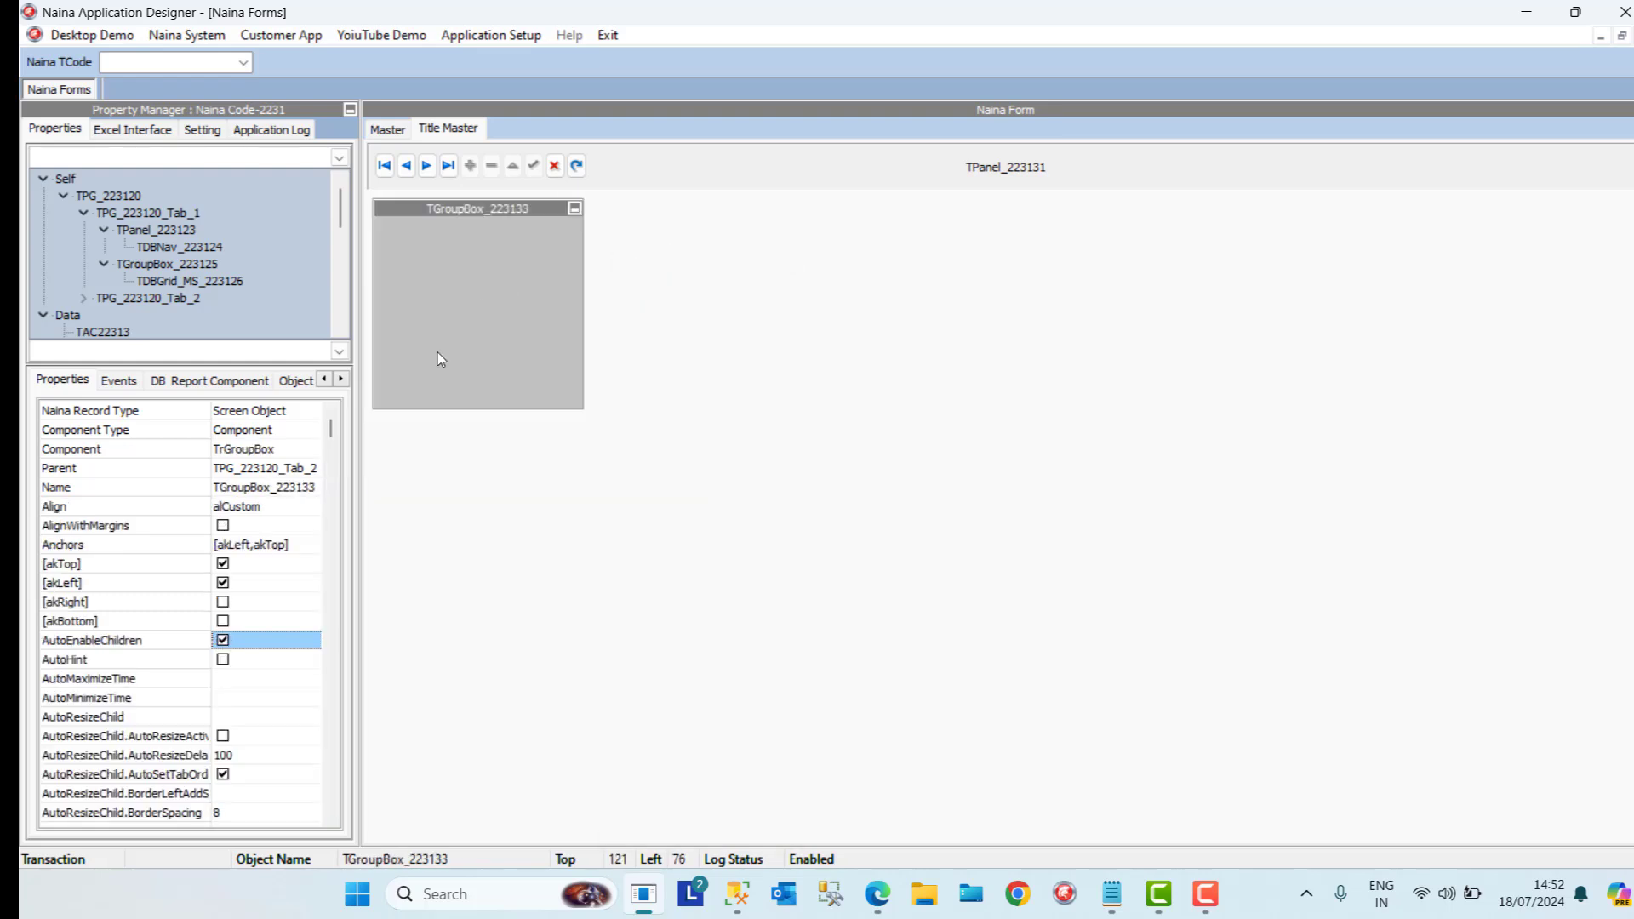
click(311, 508)
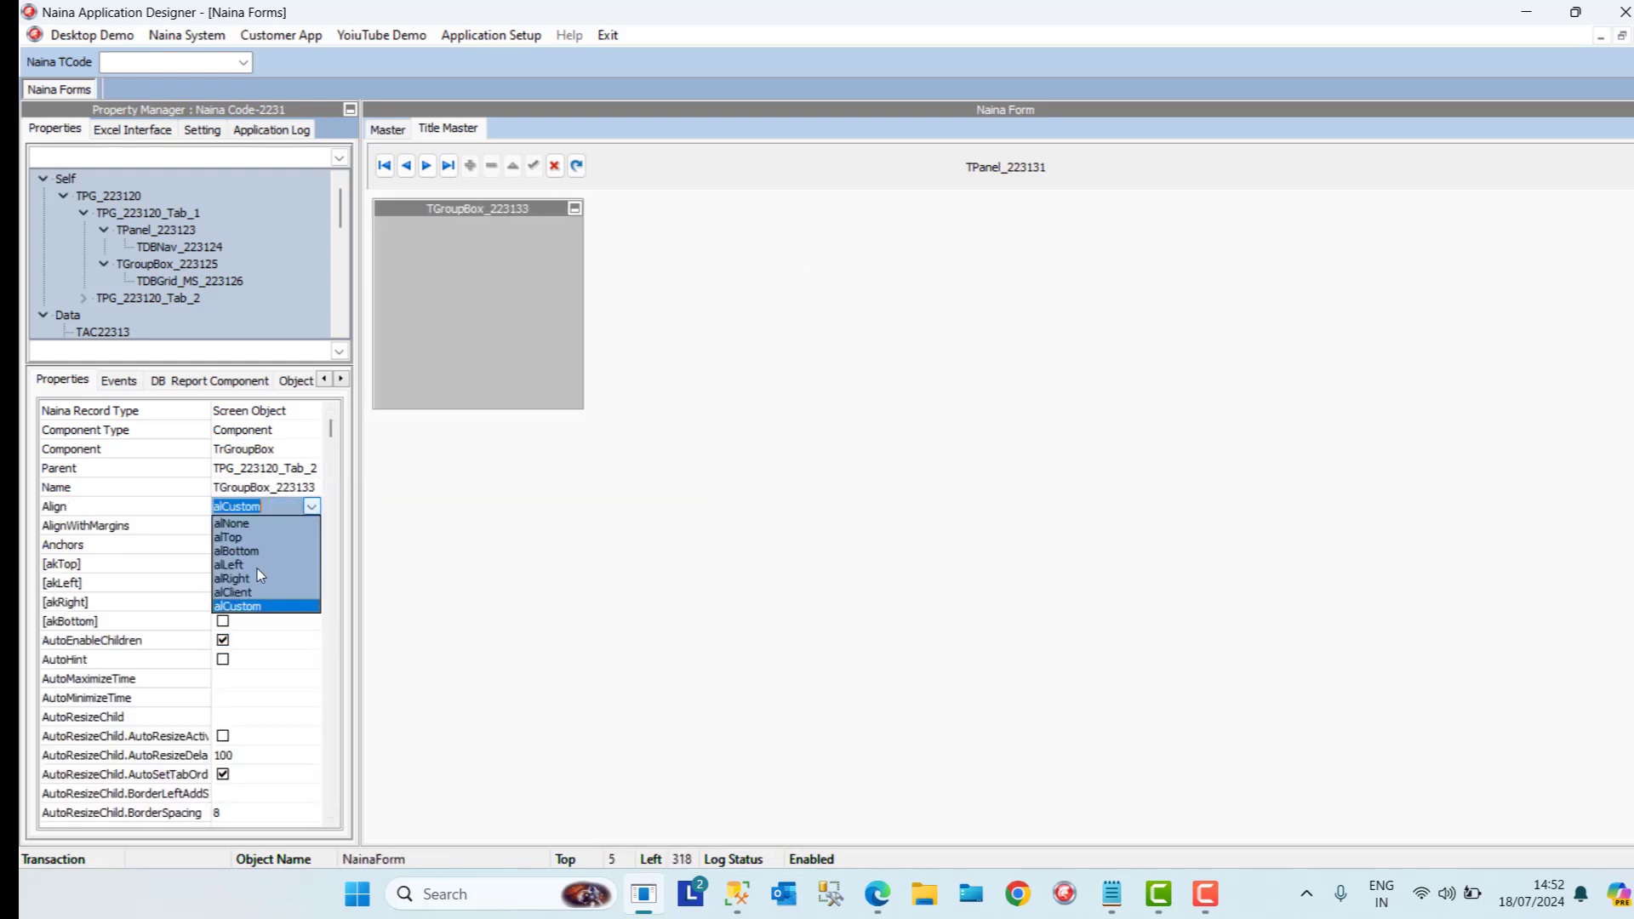
click(254, 588)
click(290, 647)
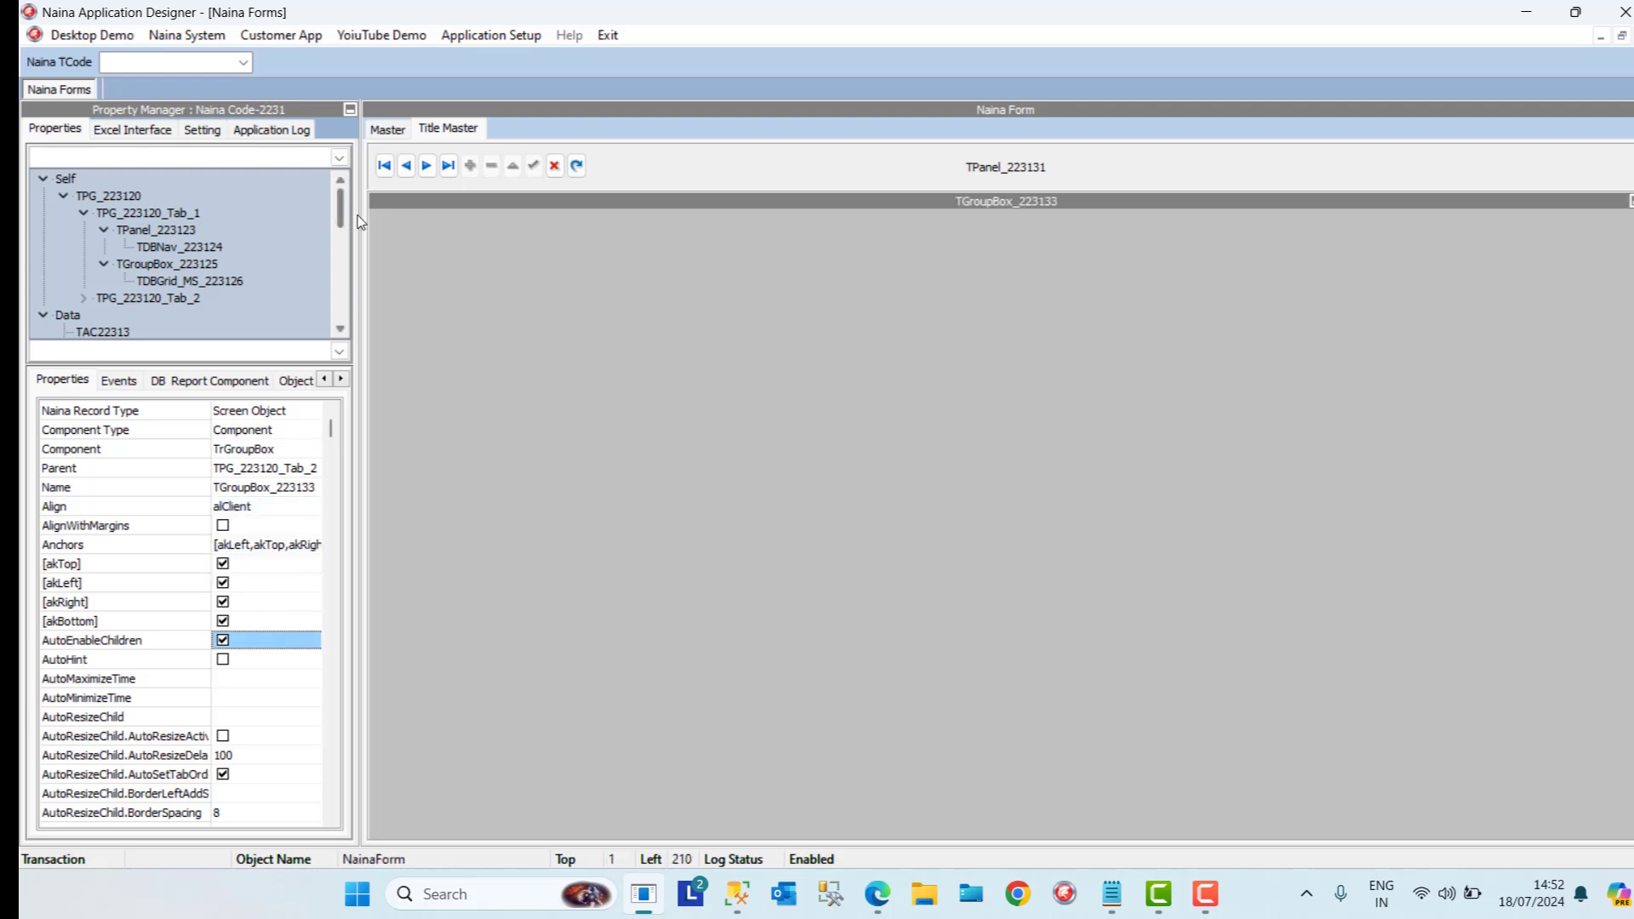
Add a TrDBGrid_MS grid inside the Title Master group box and try to set its Align to alClient
right_click(383, 218)
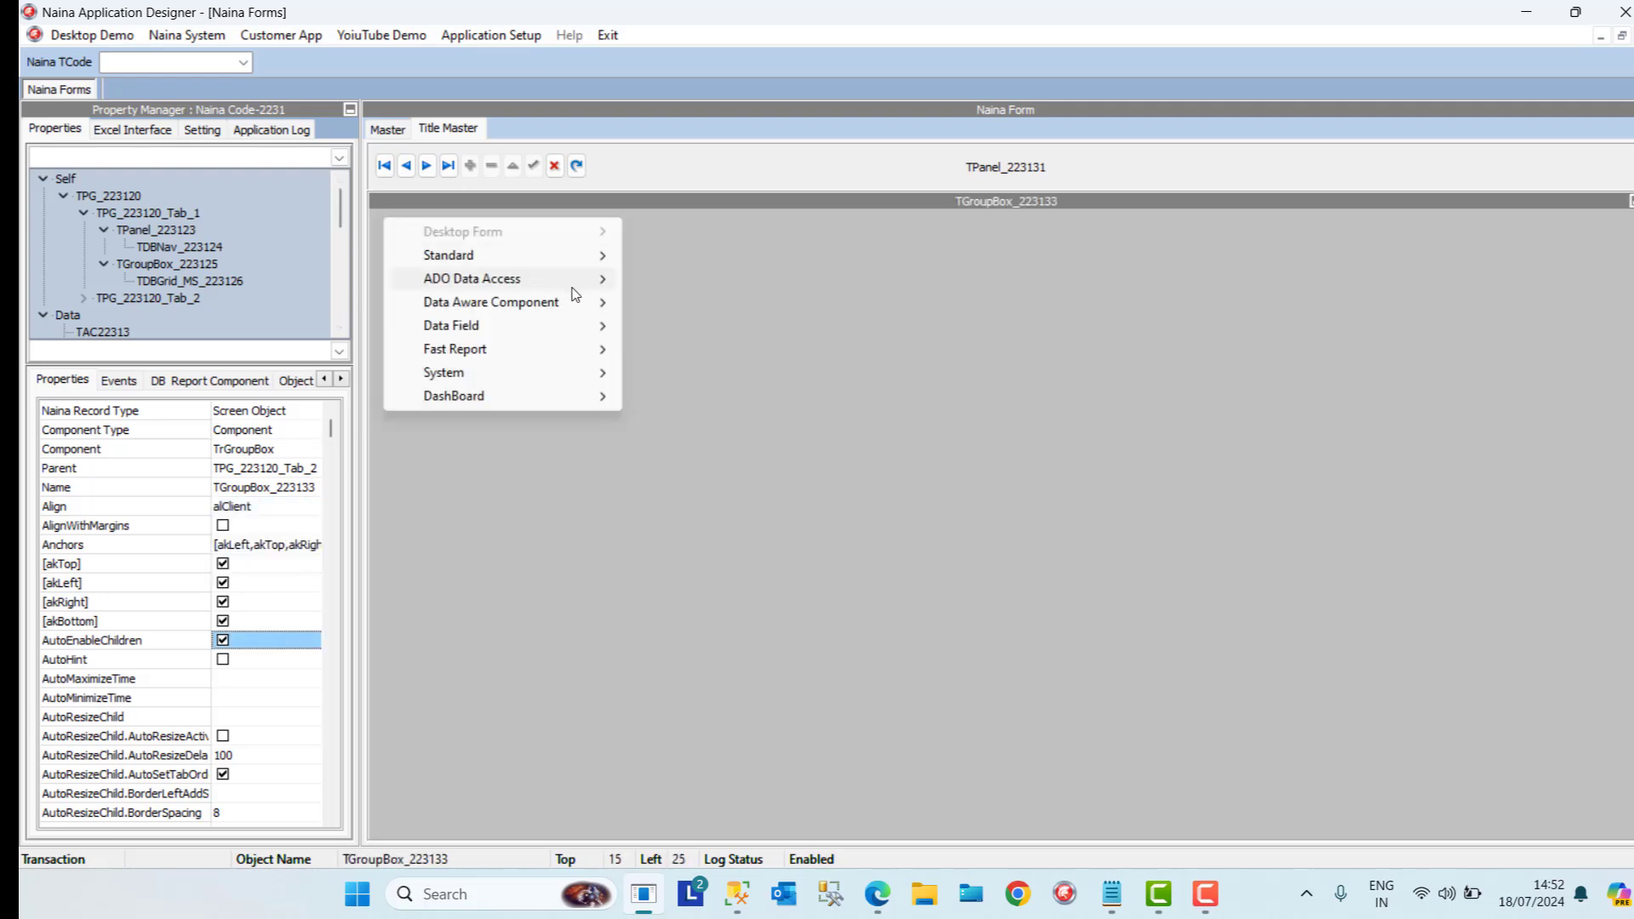
mouse_move(579, 302)
click(655, 303)
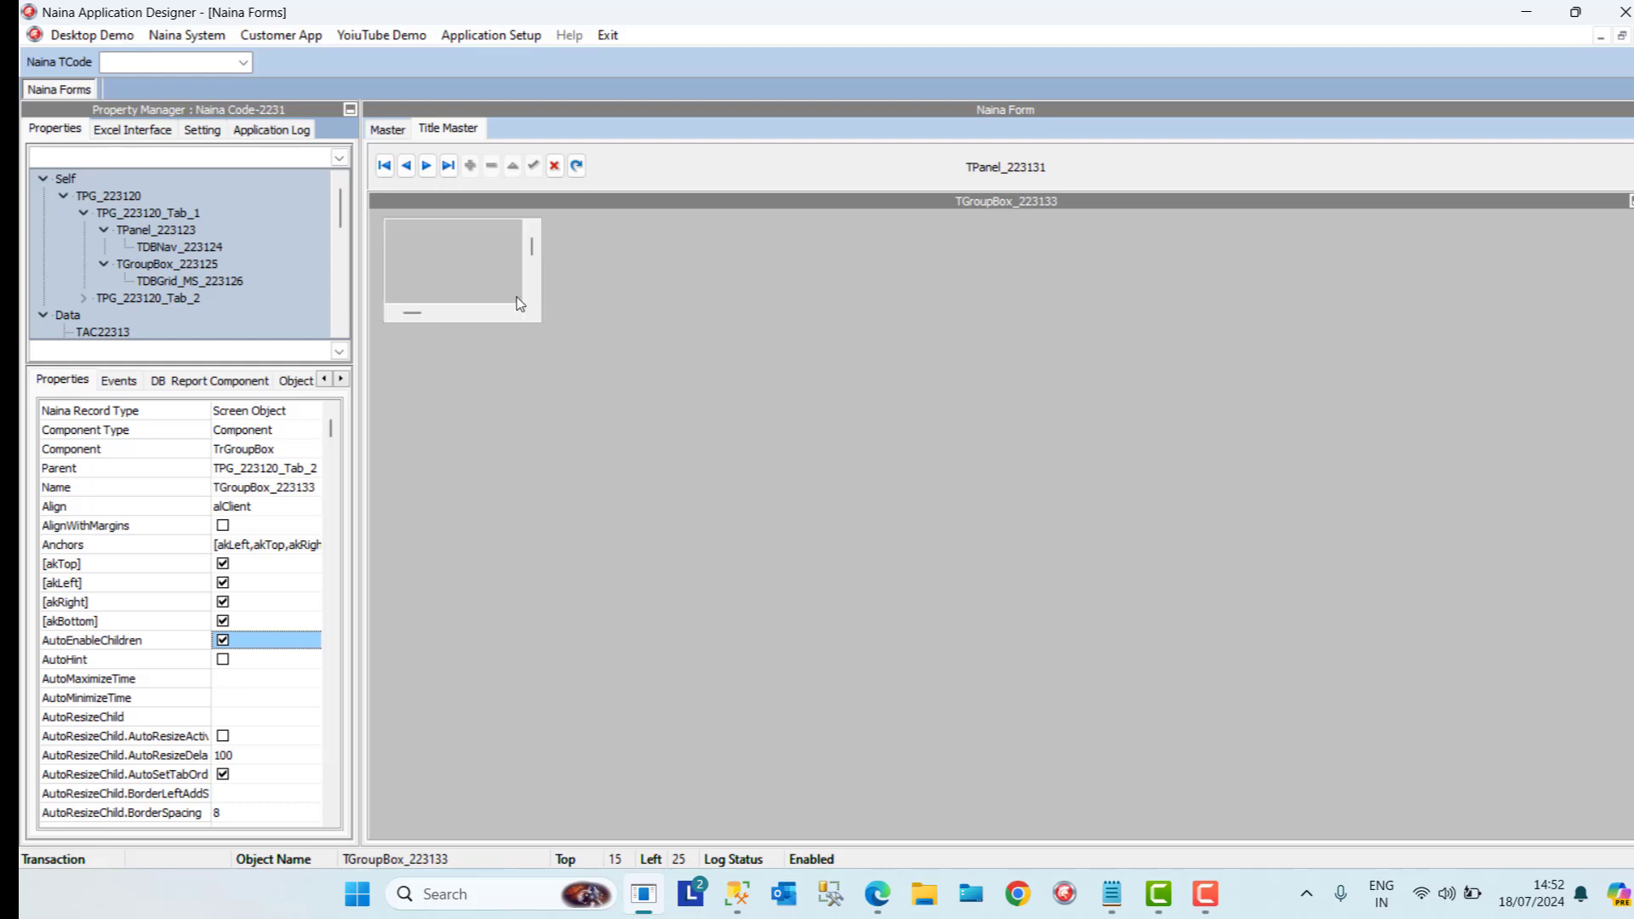
click(302, 510)
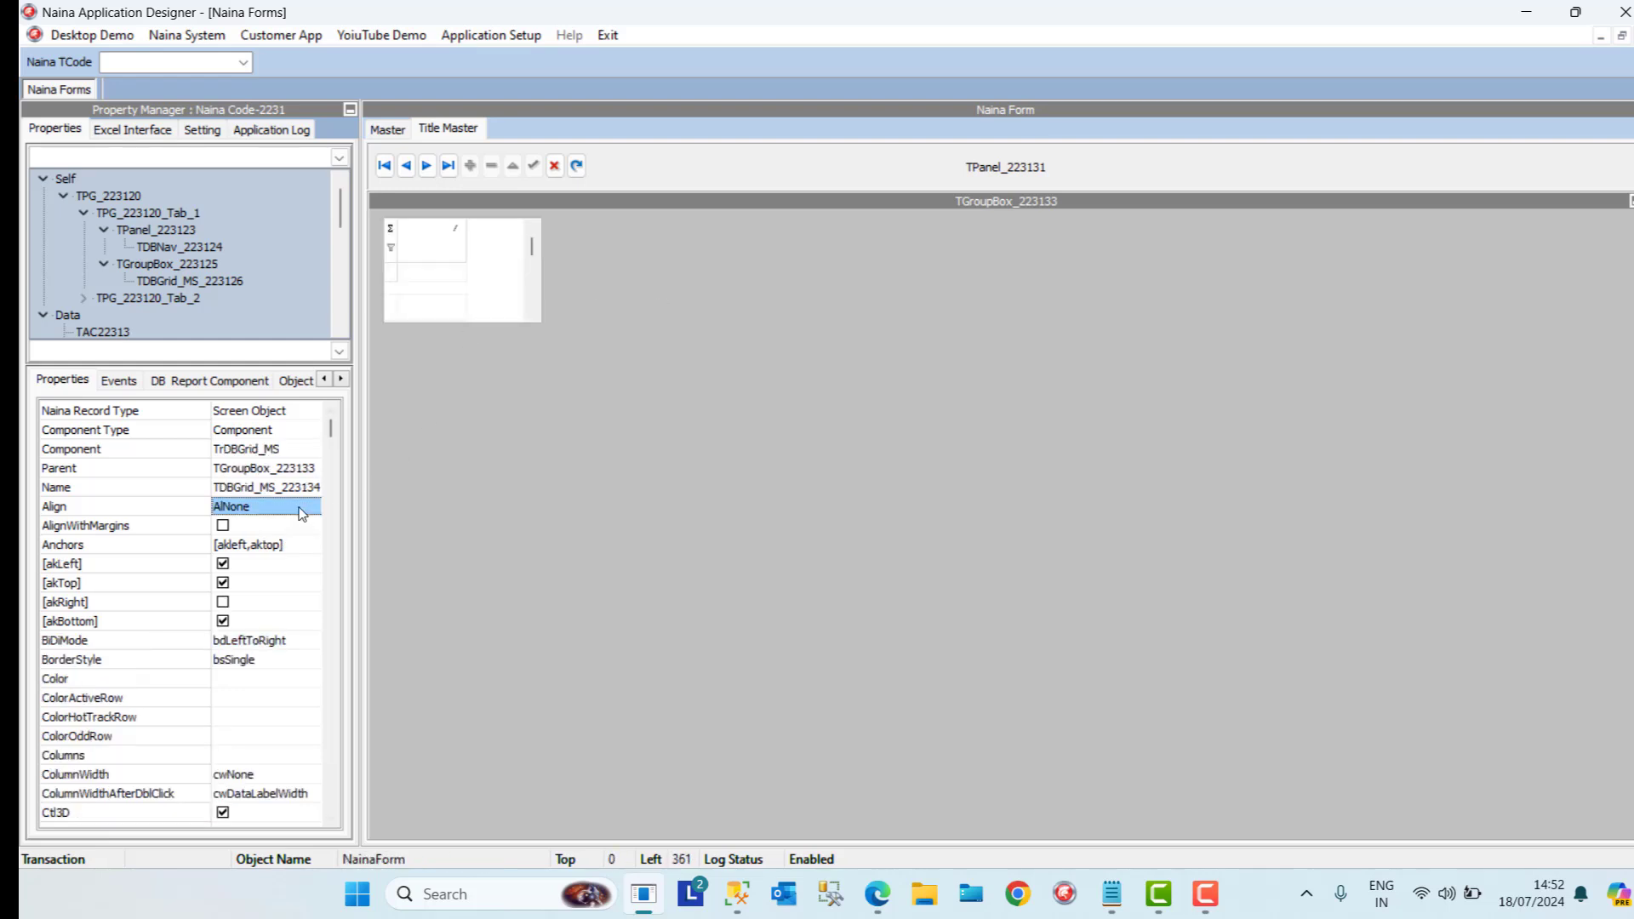
click(302, 510)
click(246, 591)
Set the DataSource of the Title Master grid to TDS223128
click(333, 628)
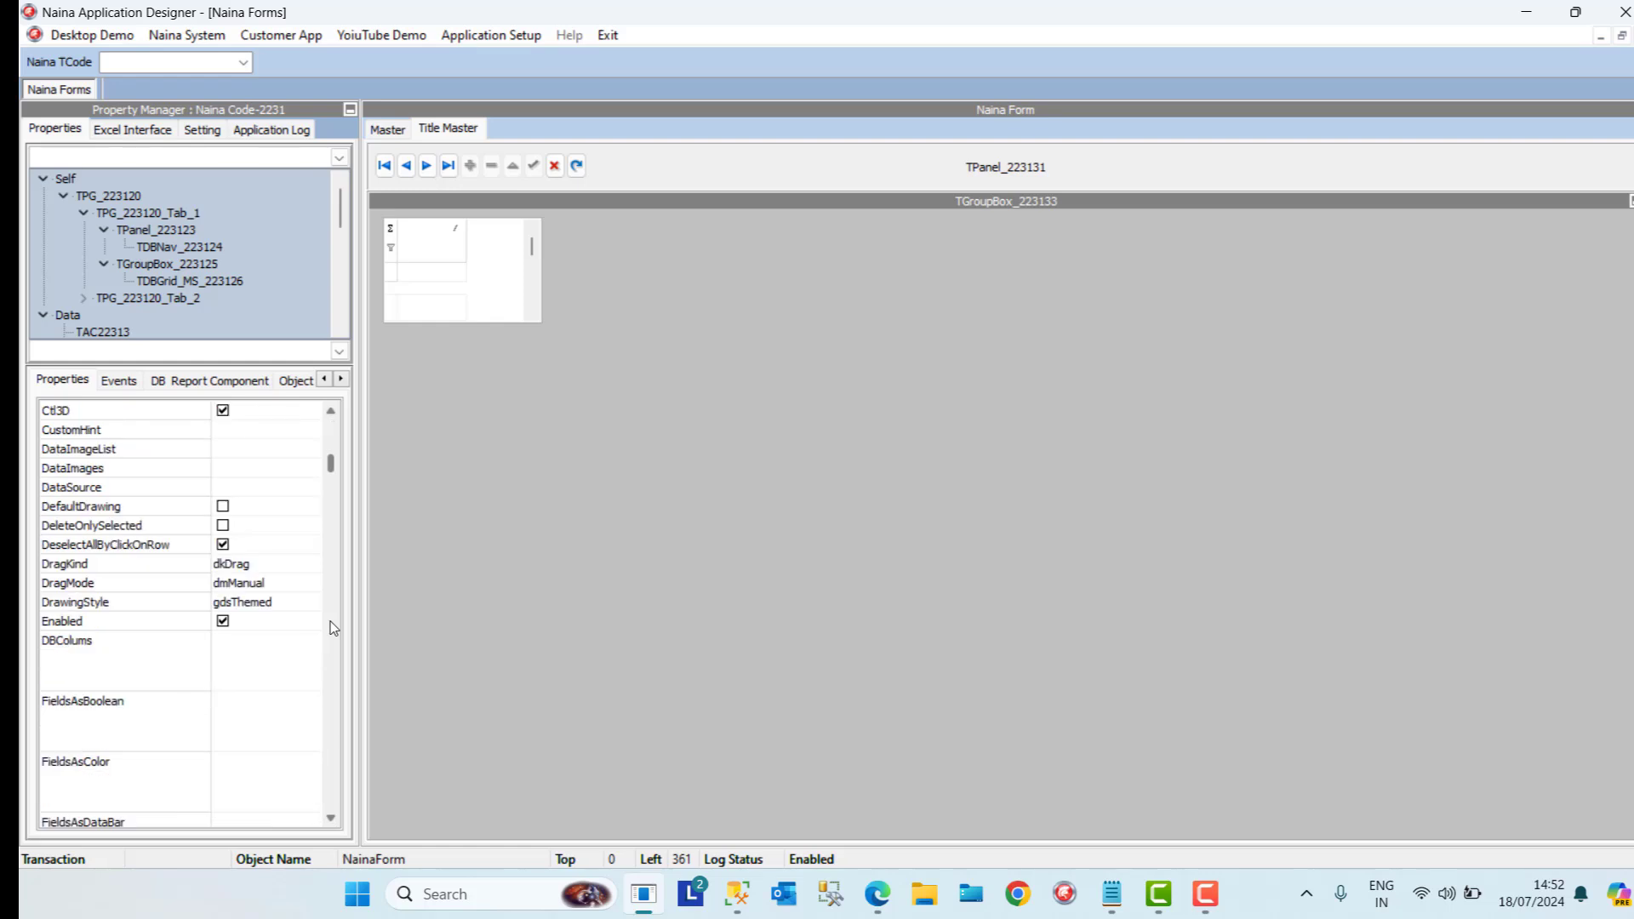
click(264, 488)
click(265, 519)
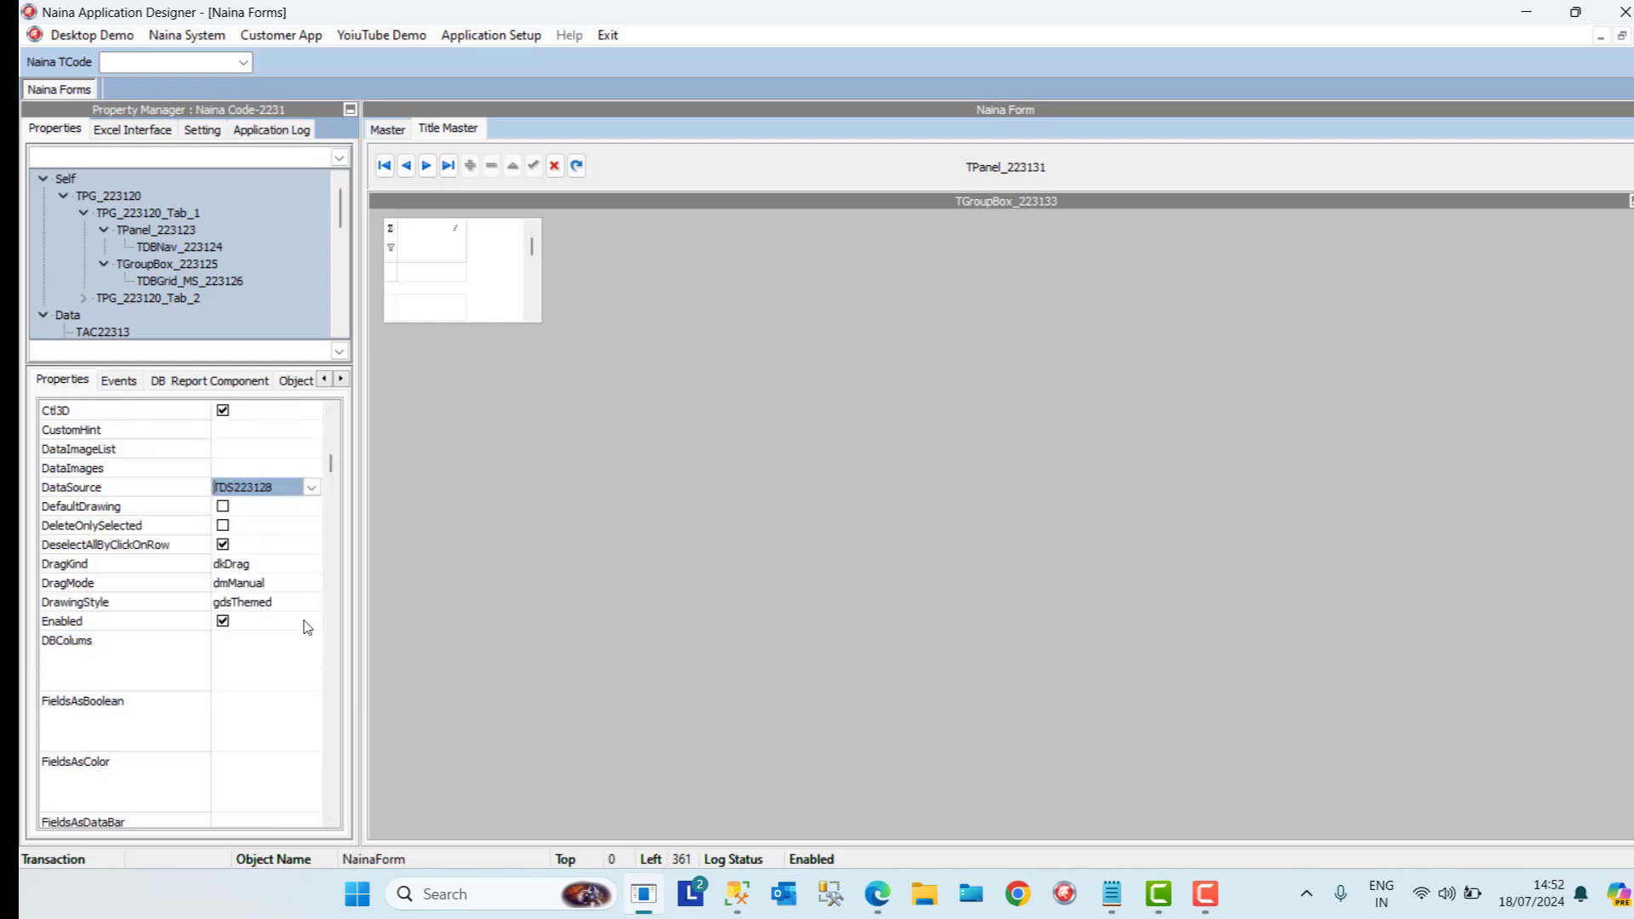
click(308, 624)
click(410, 260)
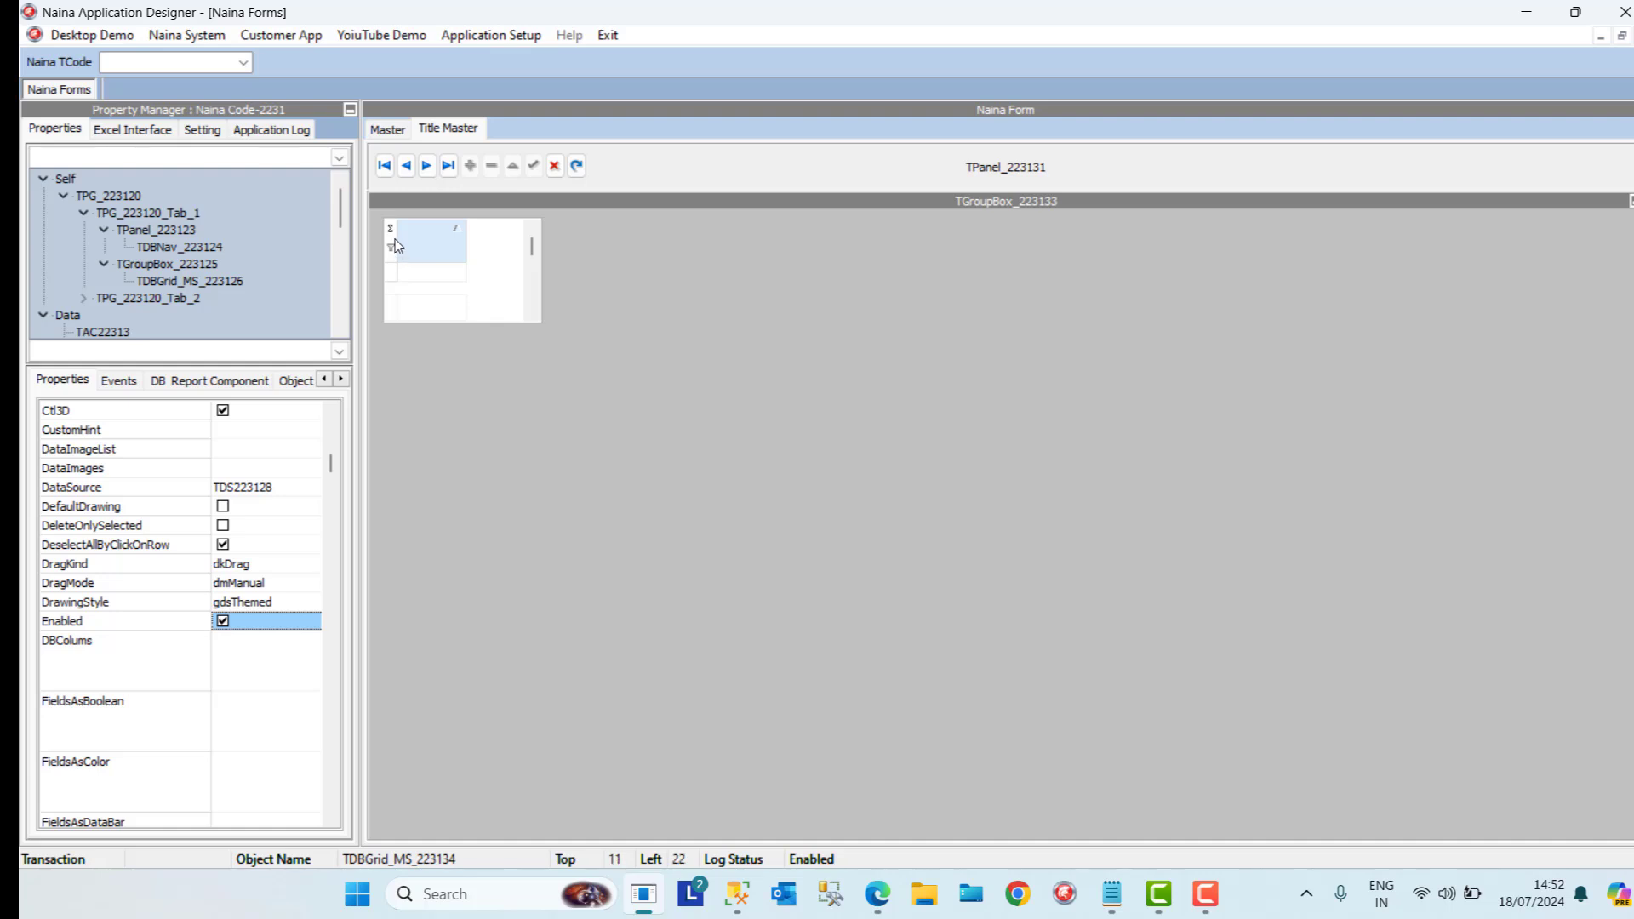
click(394, 240)
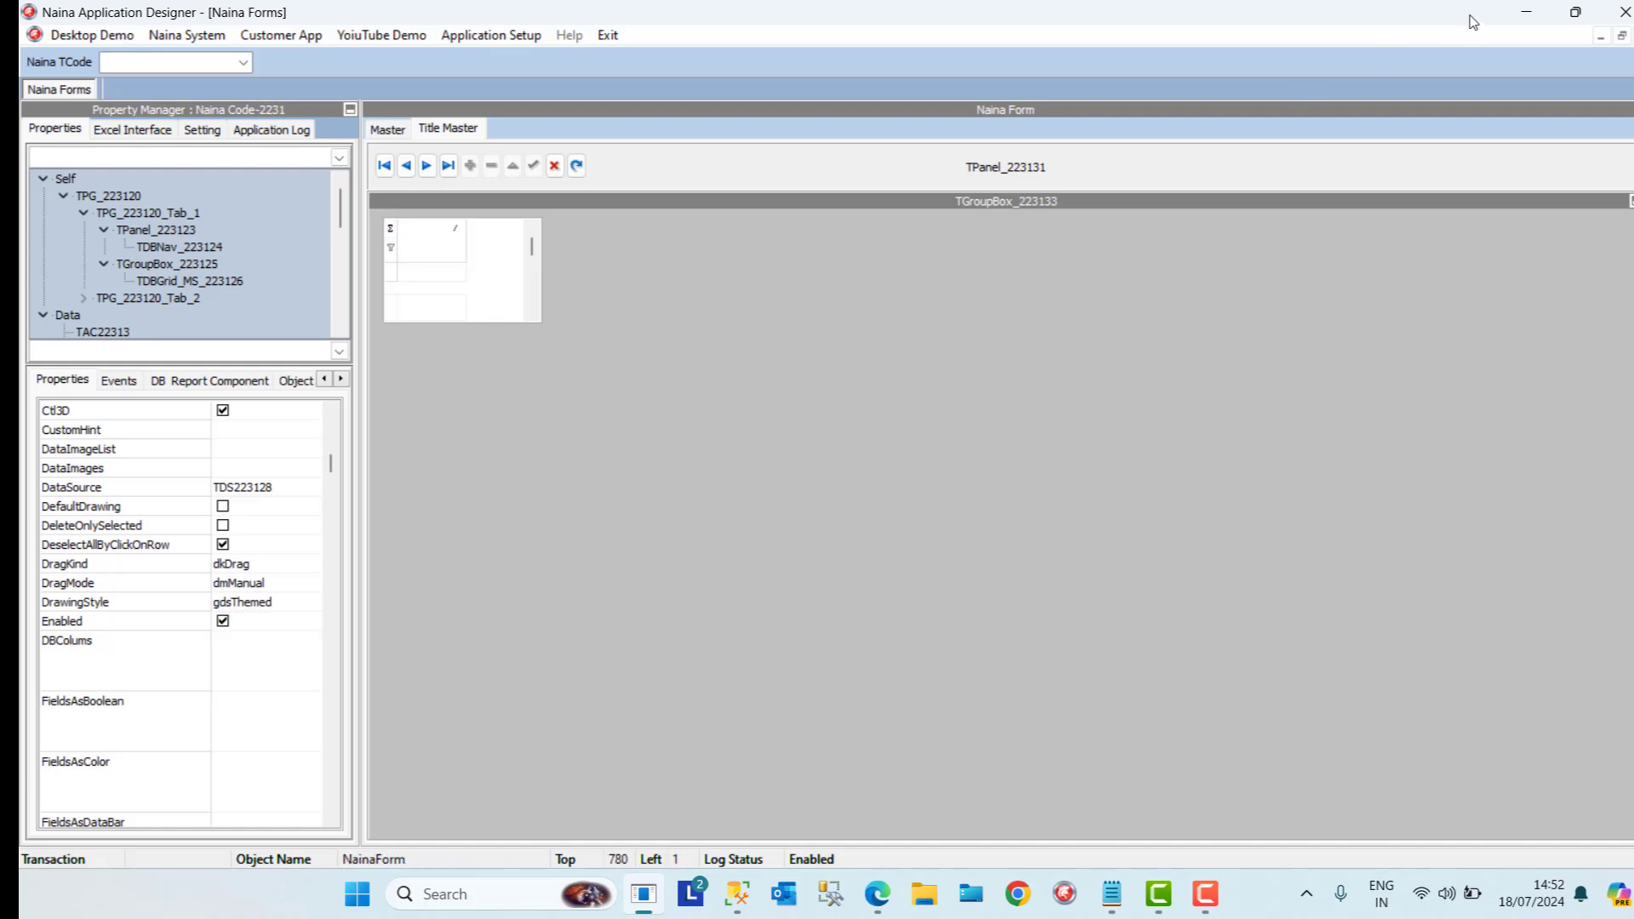
Close the form, reopen it in the form designer and show its Title Master tab
click(1633, 36)
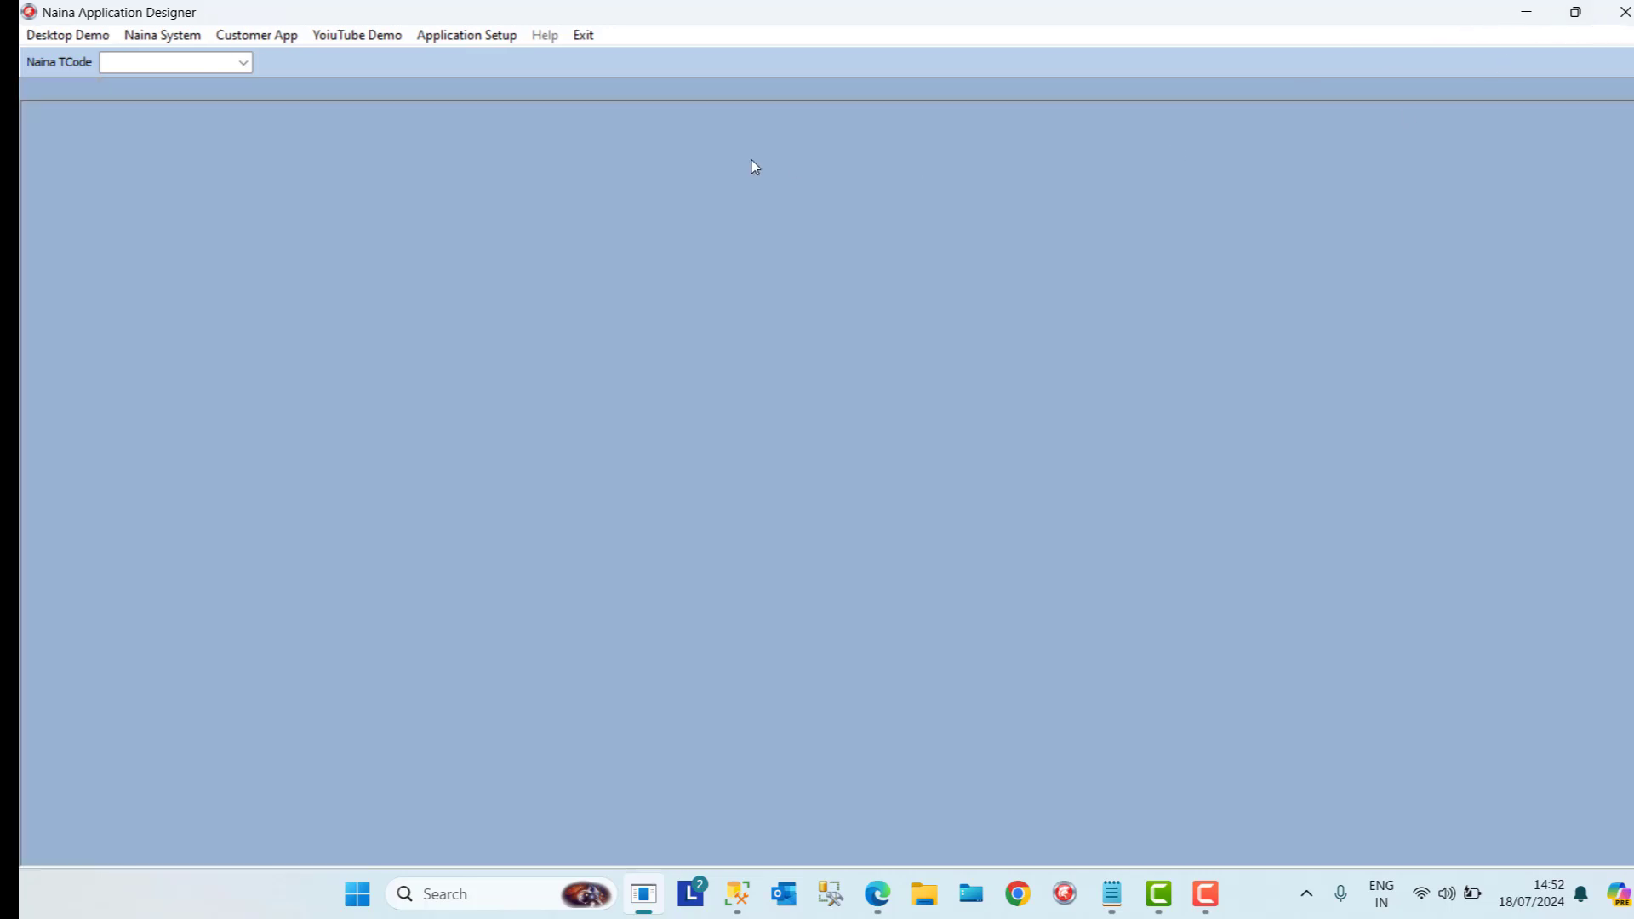
click(494, 39)
click(509, 105)
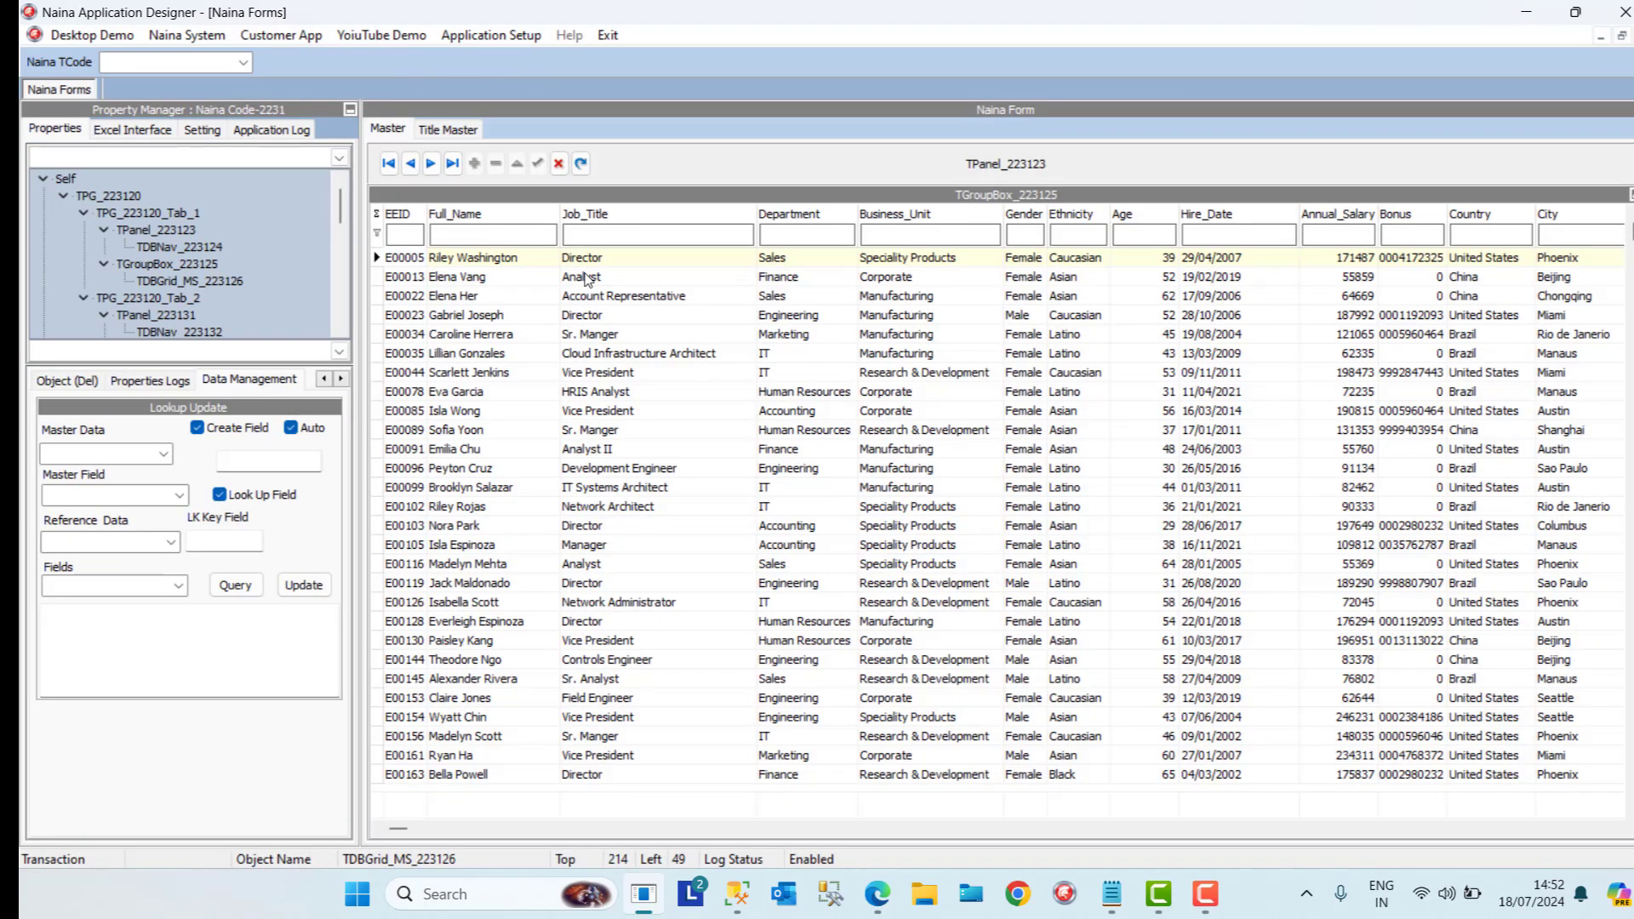
click(447, 129)
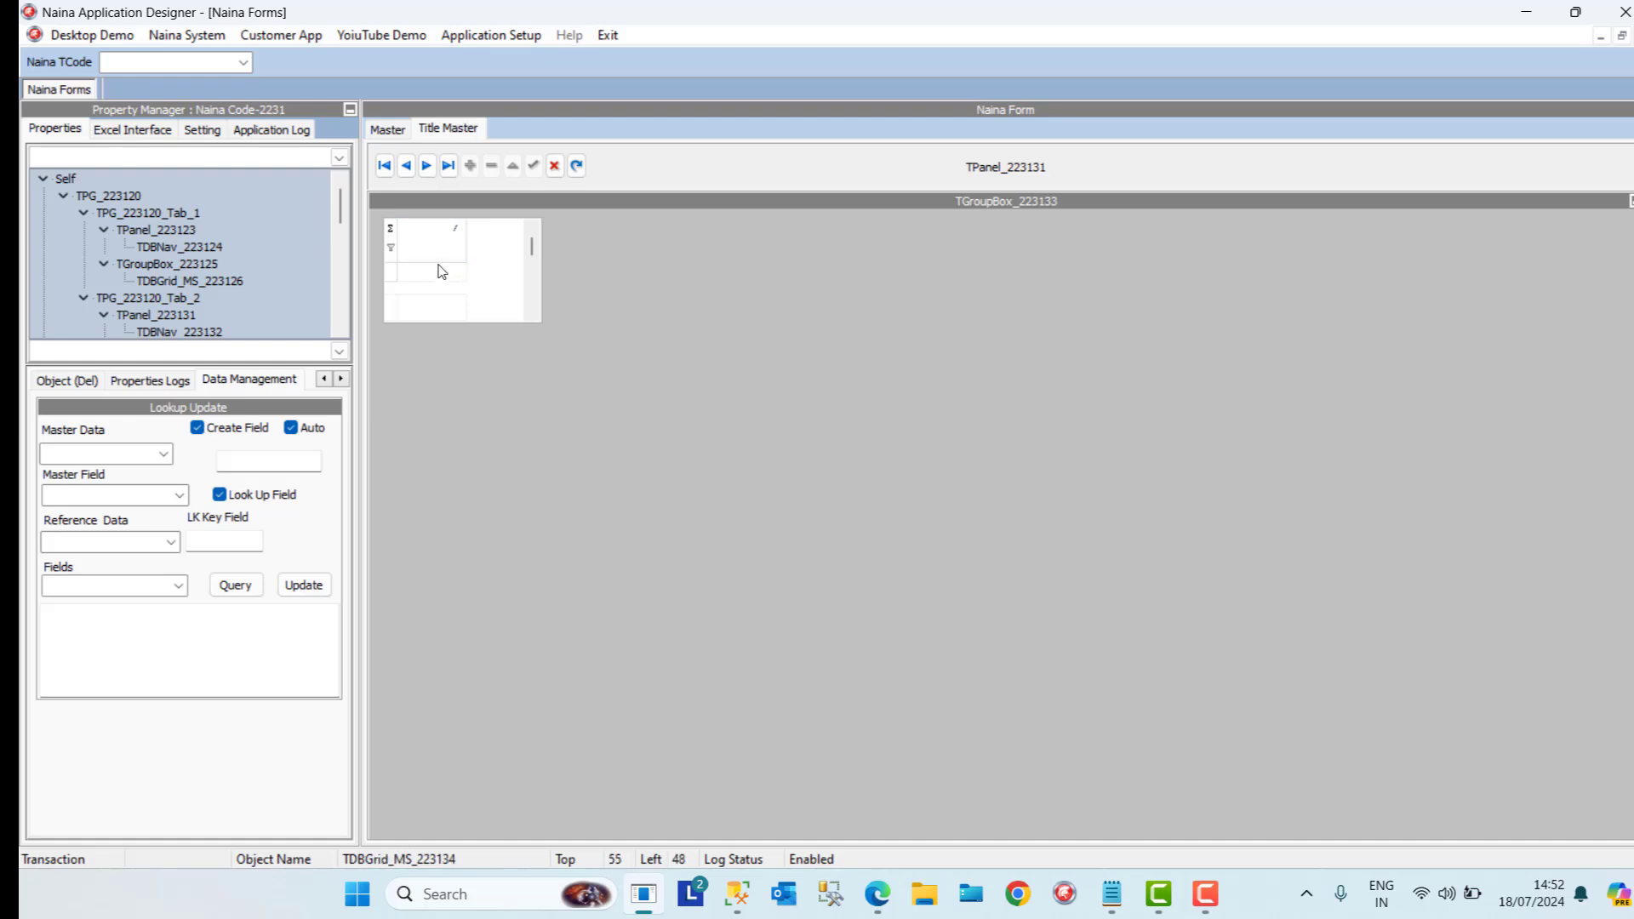
Examine the Align property of the grid on the Master tab
click(324, 379)
click(326, 381)
click(326, 380)
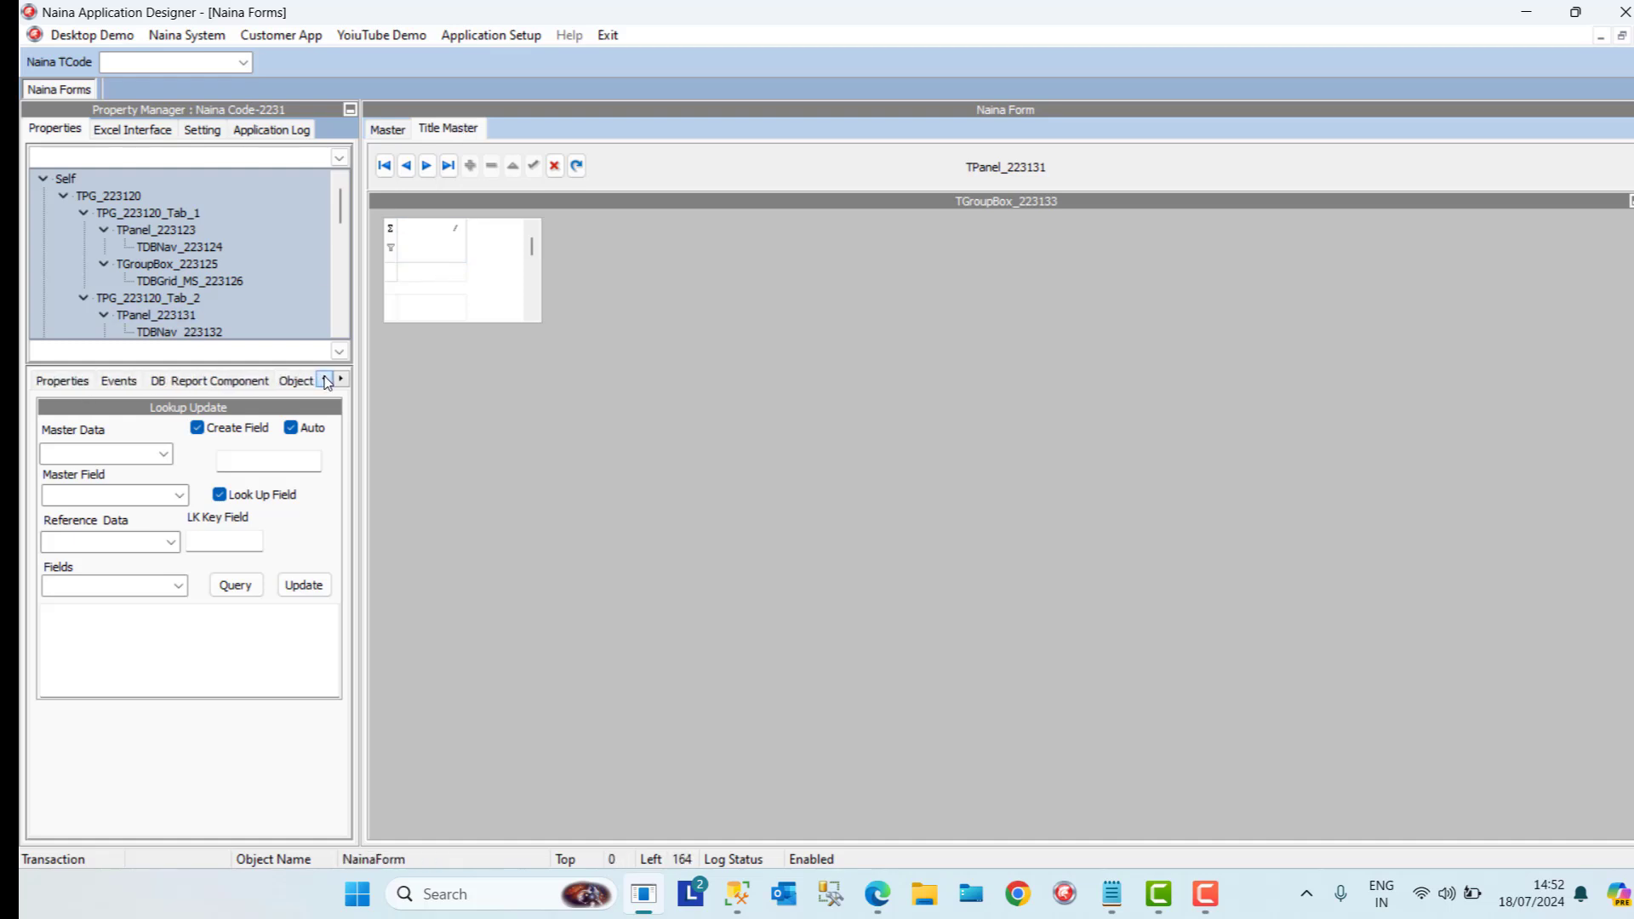
click(212, 285)
click(72, 387)
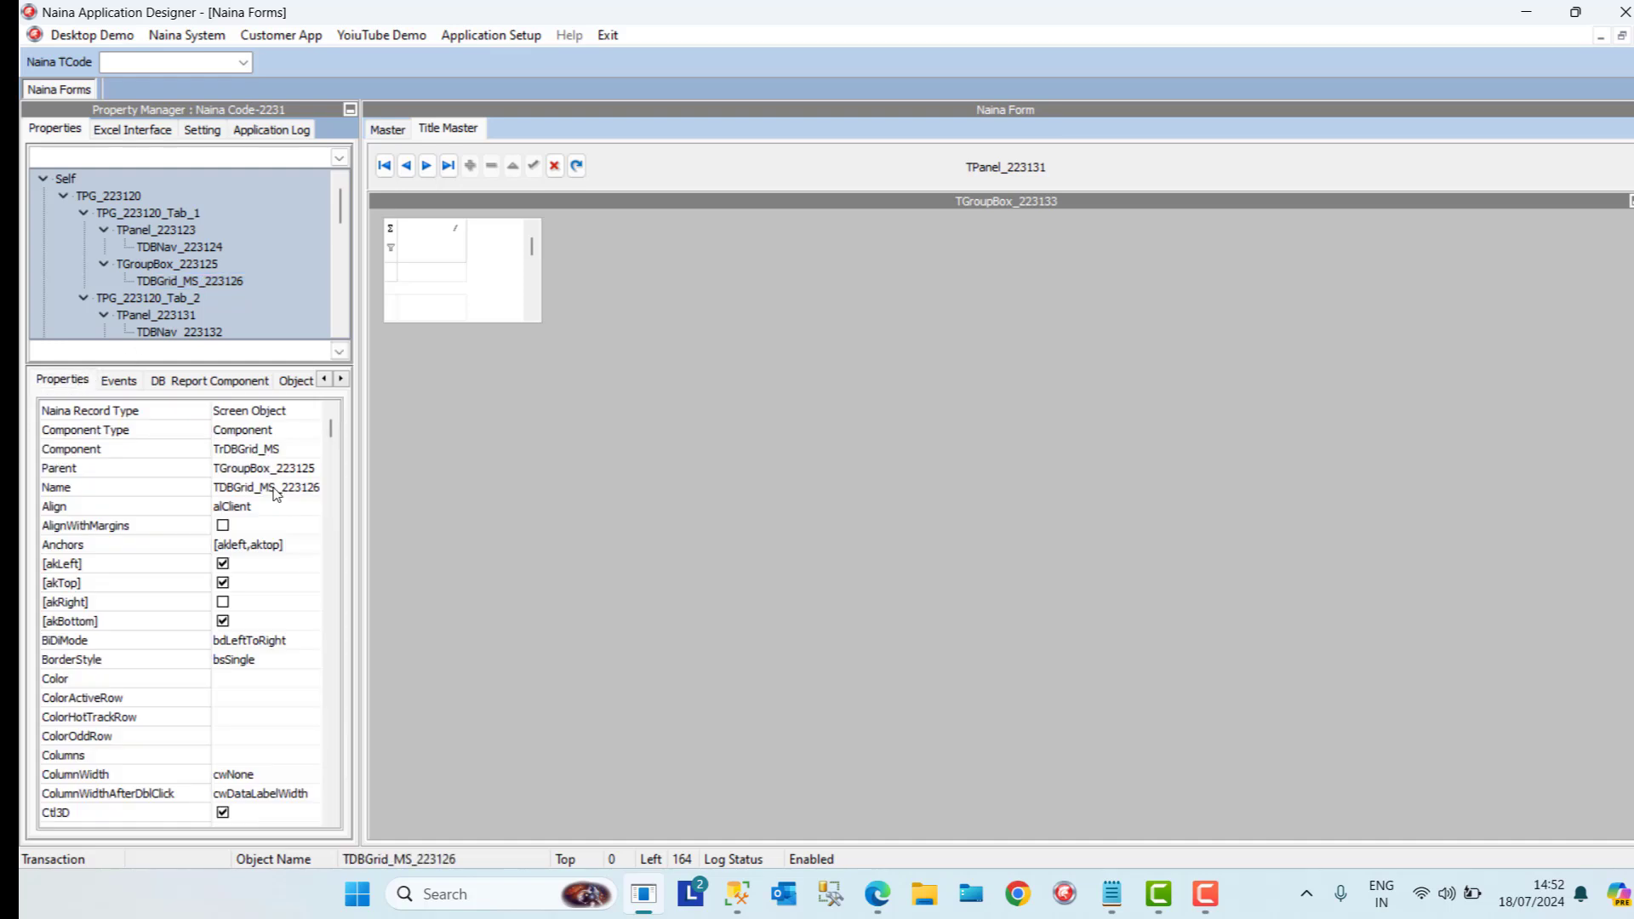
click(291, 508)
click(292, 508)
click(257, 602)
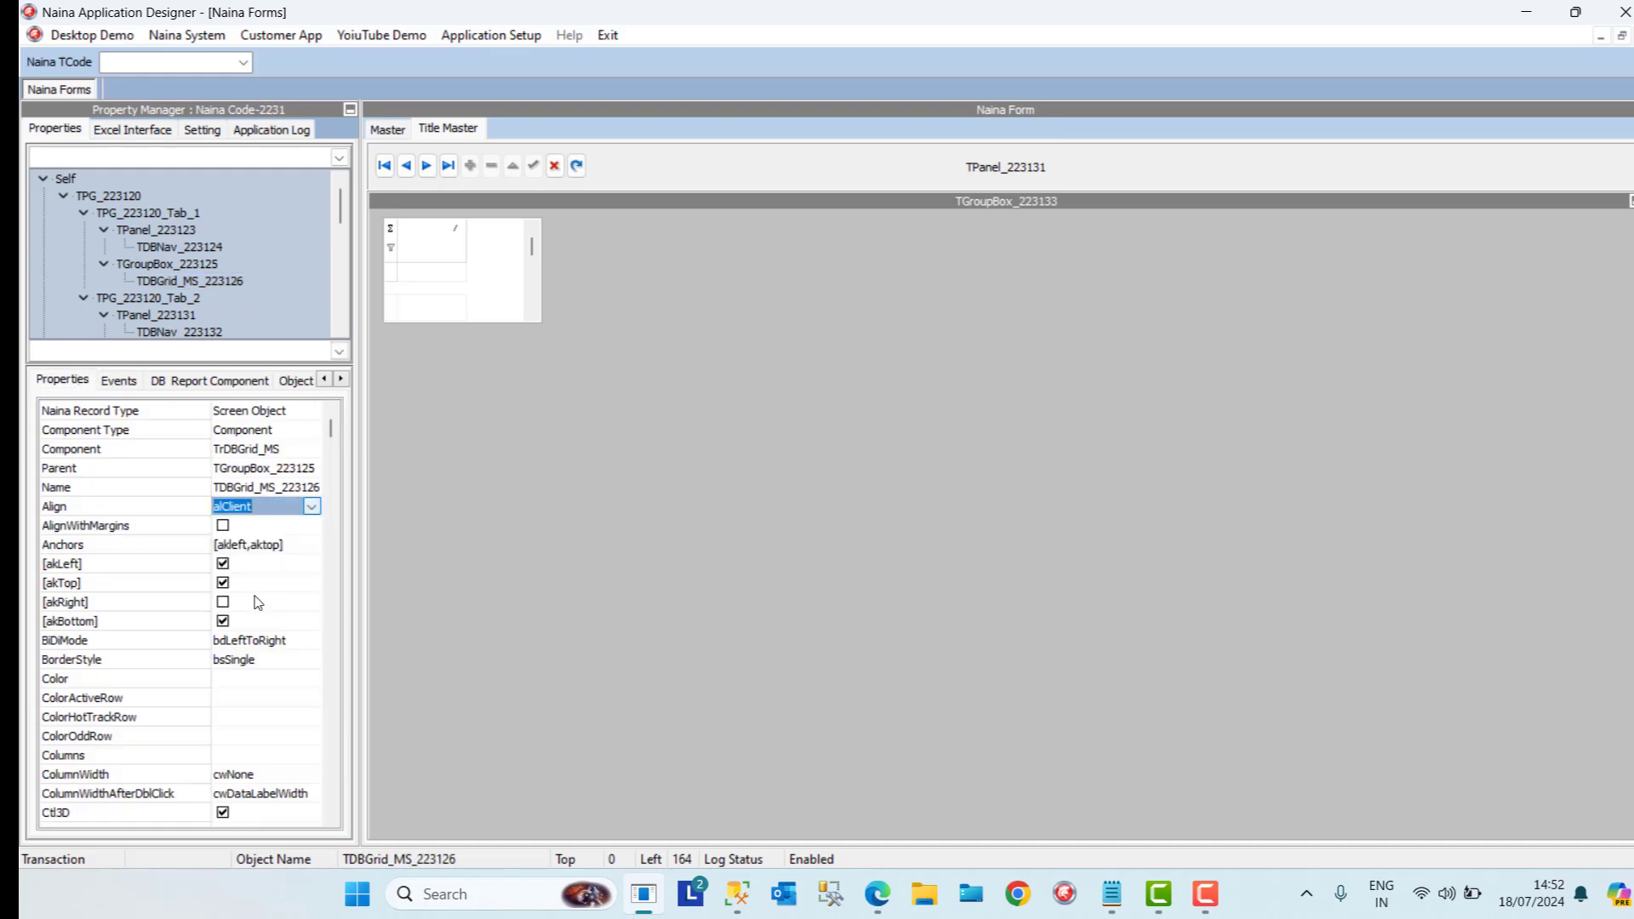
click(291, 663)
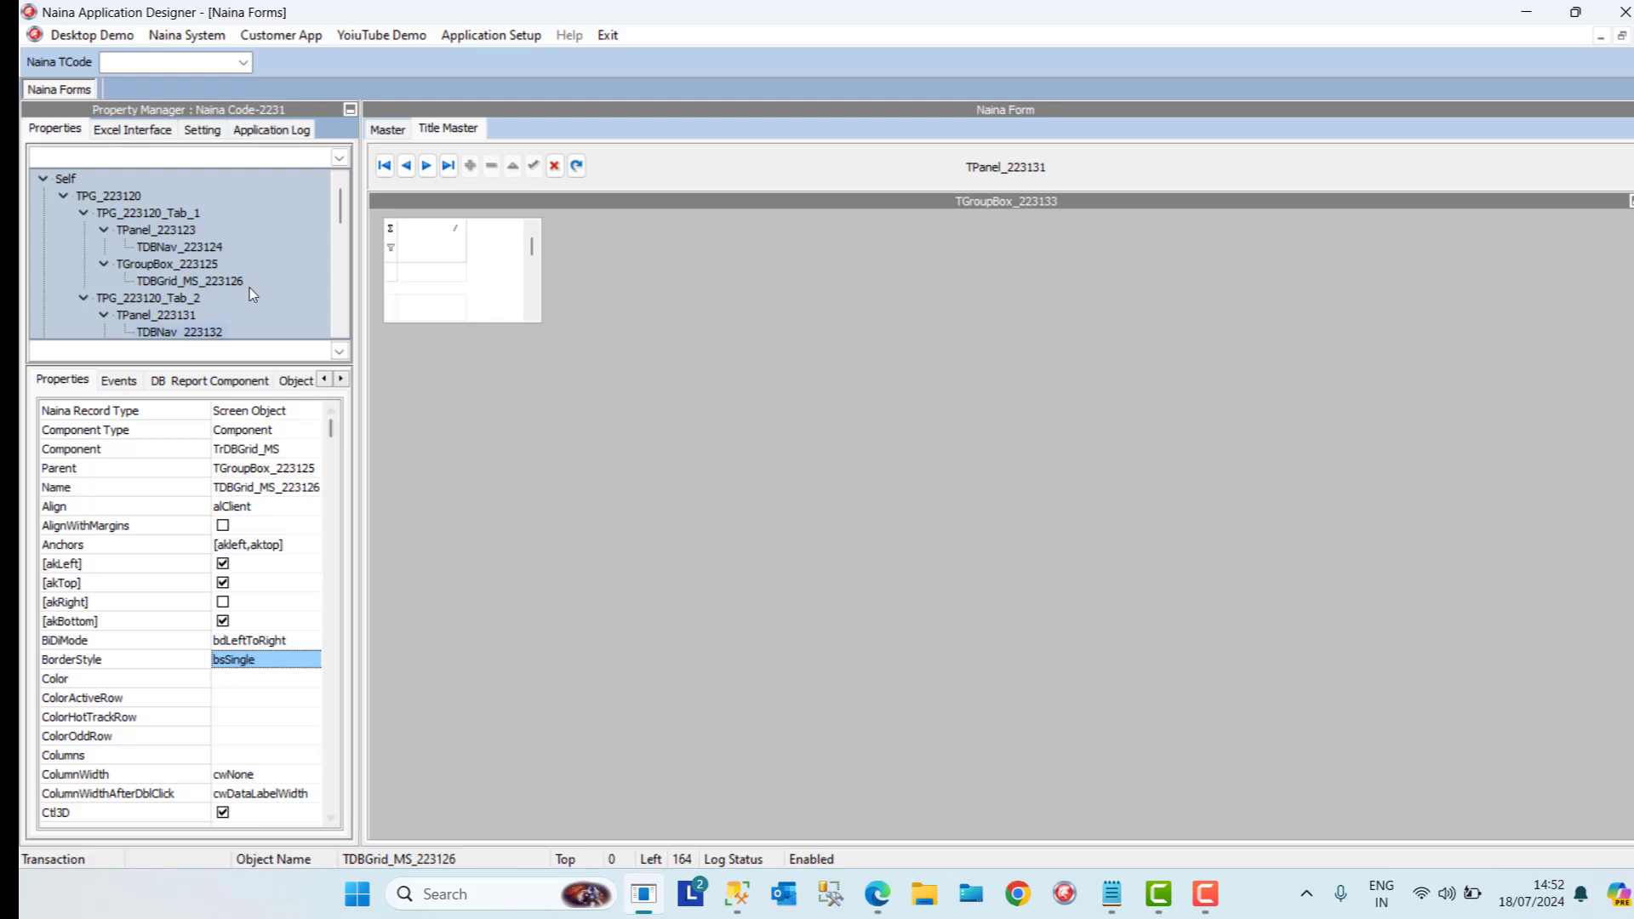
Delete the misaligned TDBGrid_MS_223134 grid from the Title Master group box
drag(335, 206, 340, 232)
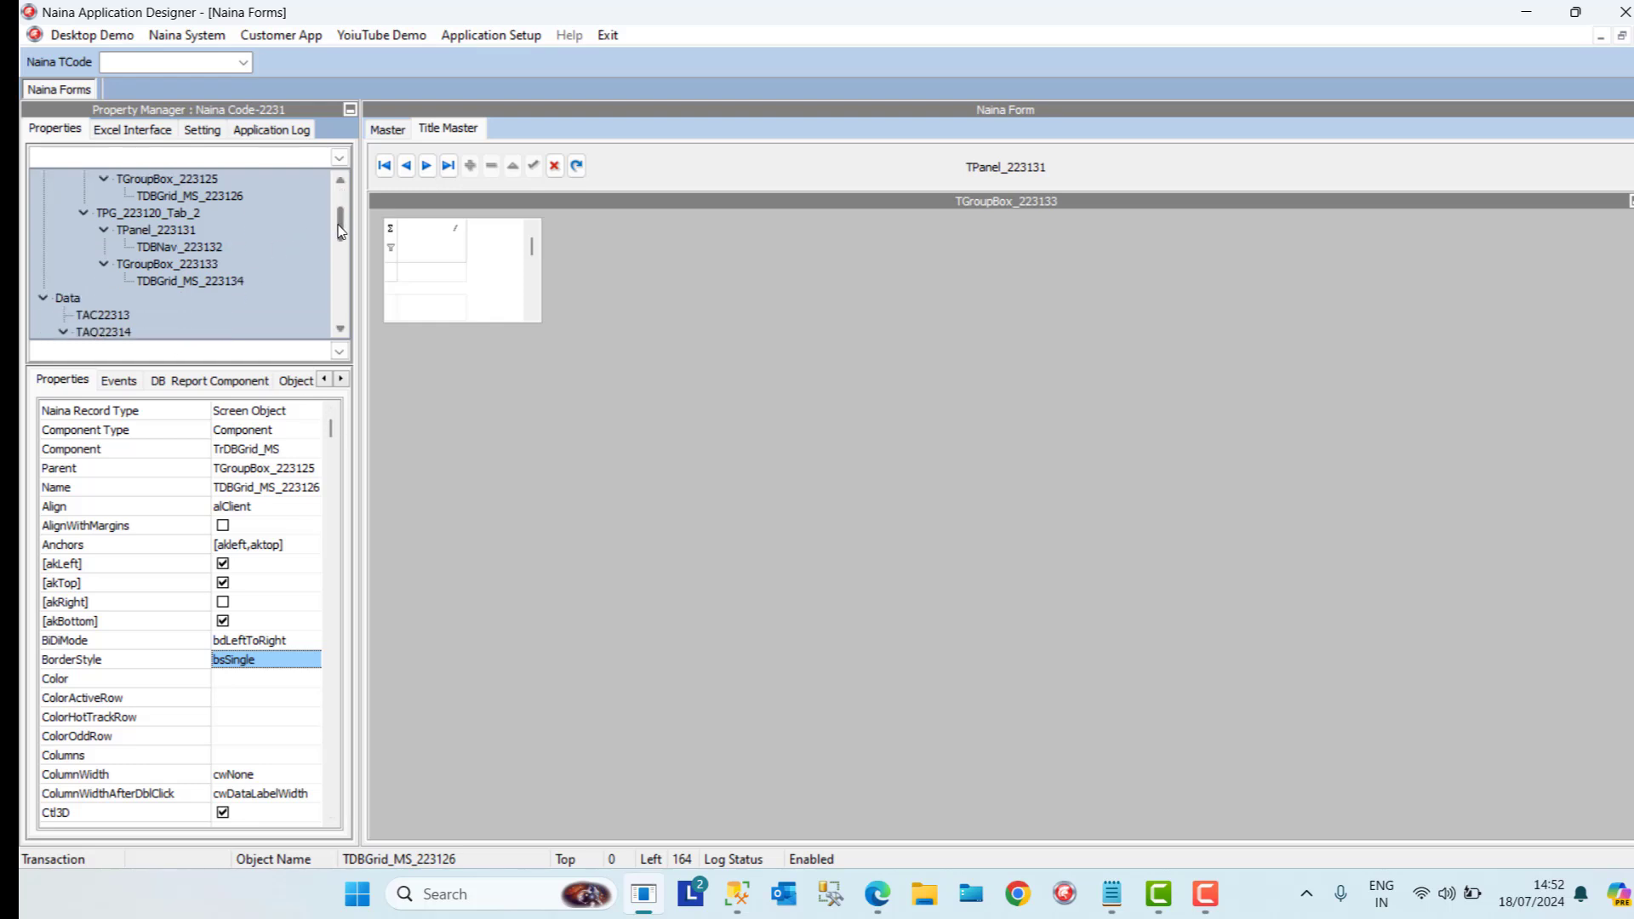
click(190, 284)
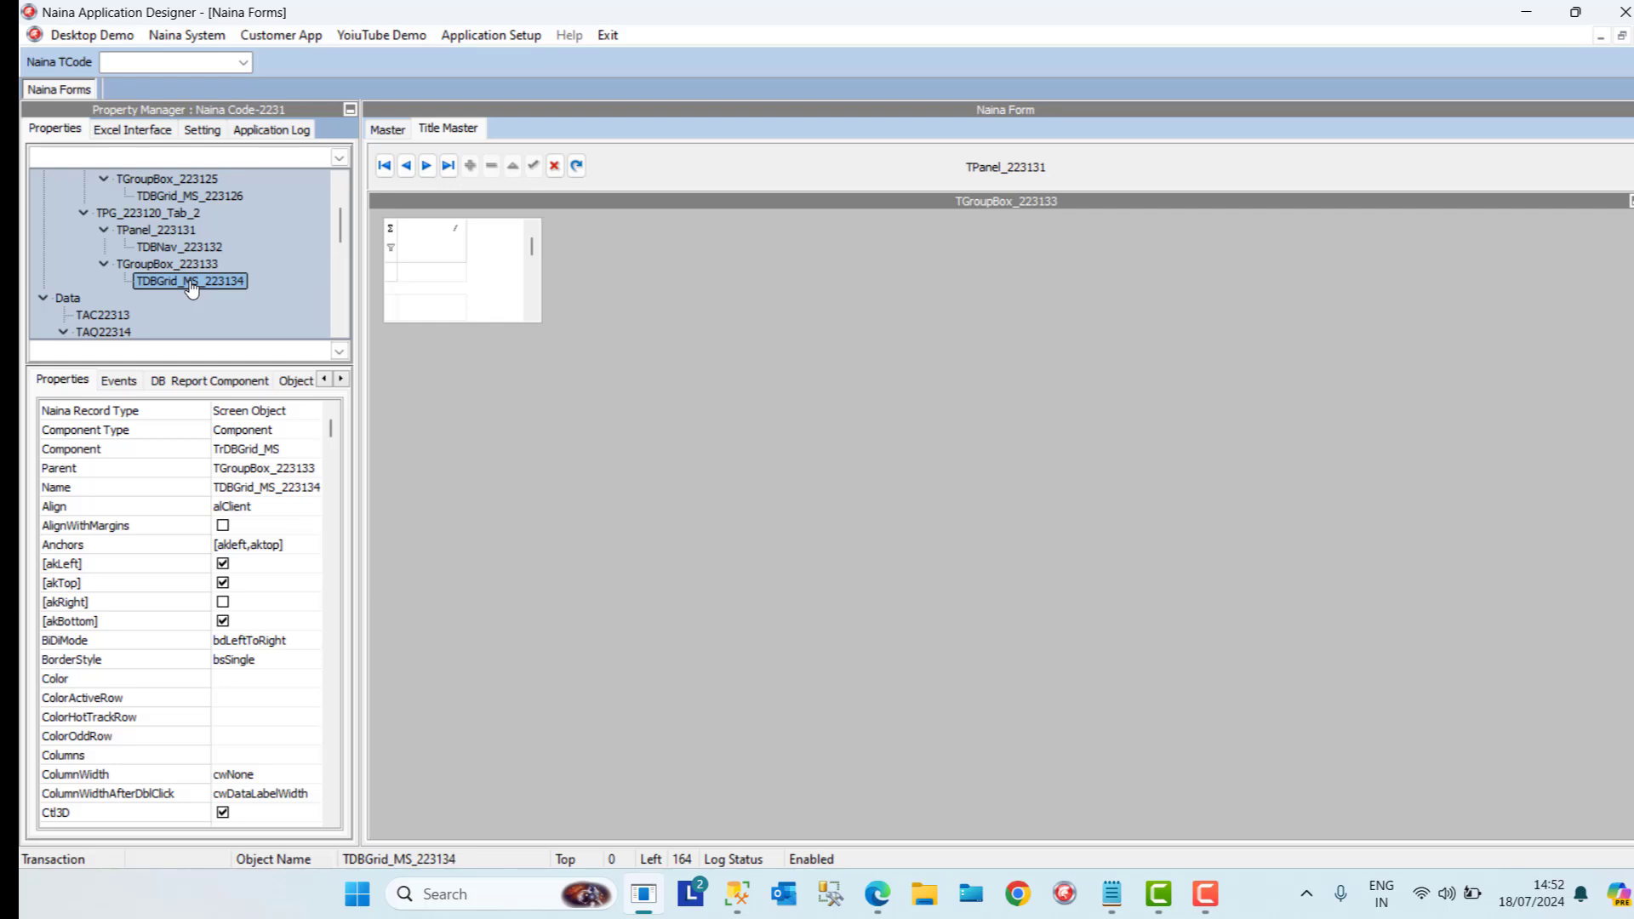
key(Delete)
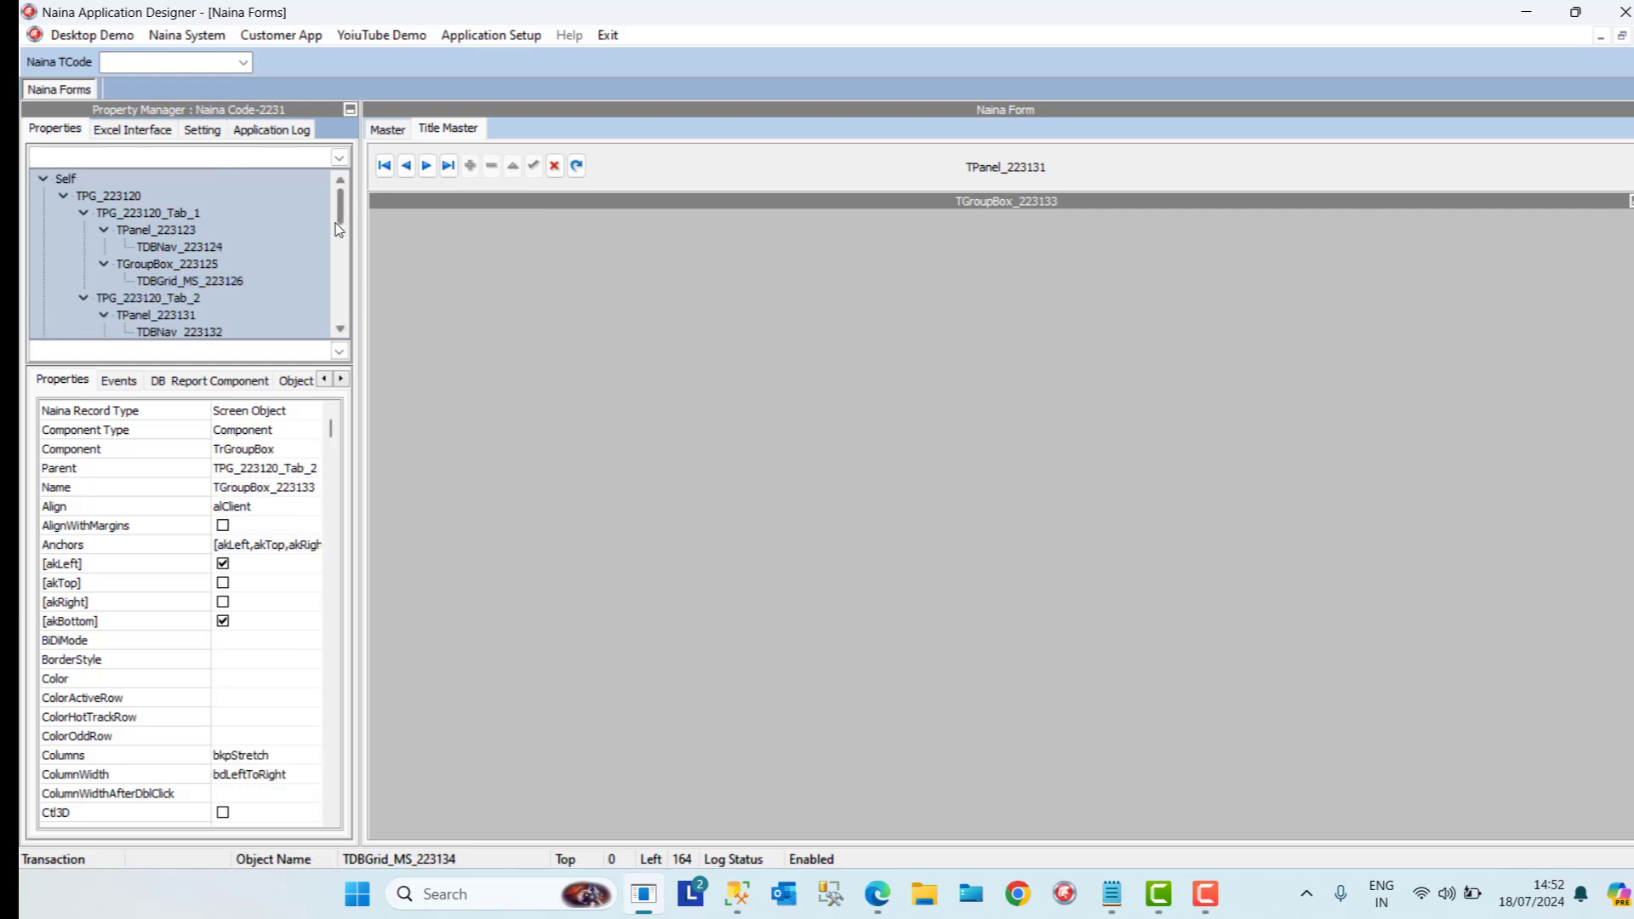
Add a new TrDBGrid_MS grid inside the Title Master group box and set its Align to alClient
drag(341, 208, 340, 275)
click(417, 277)
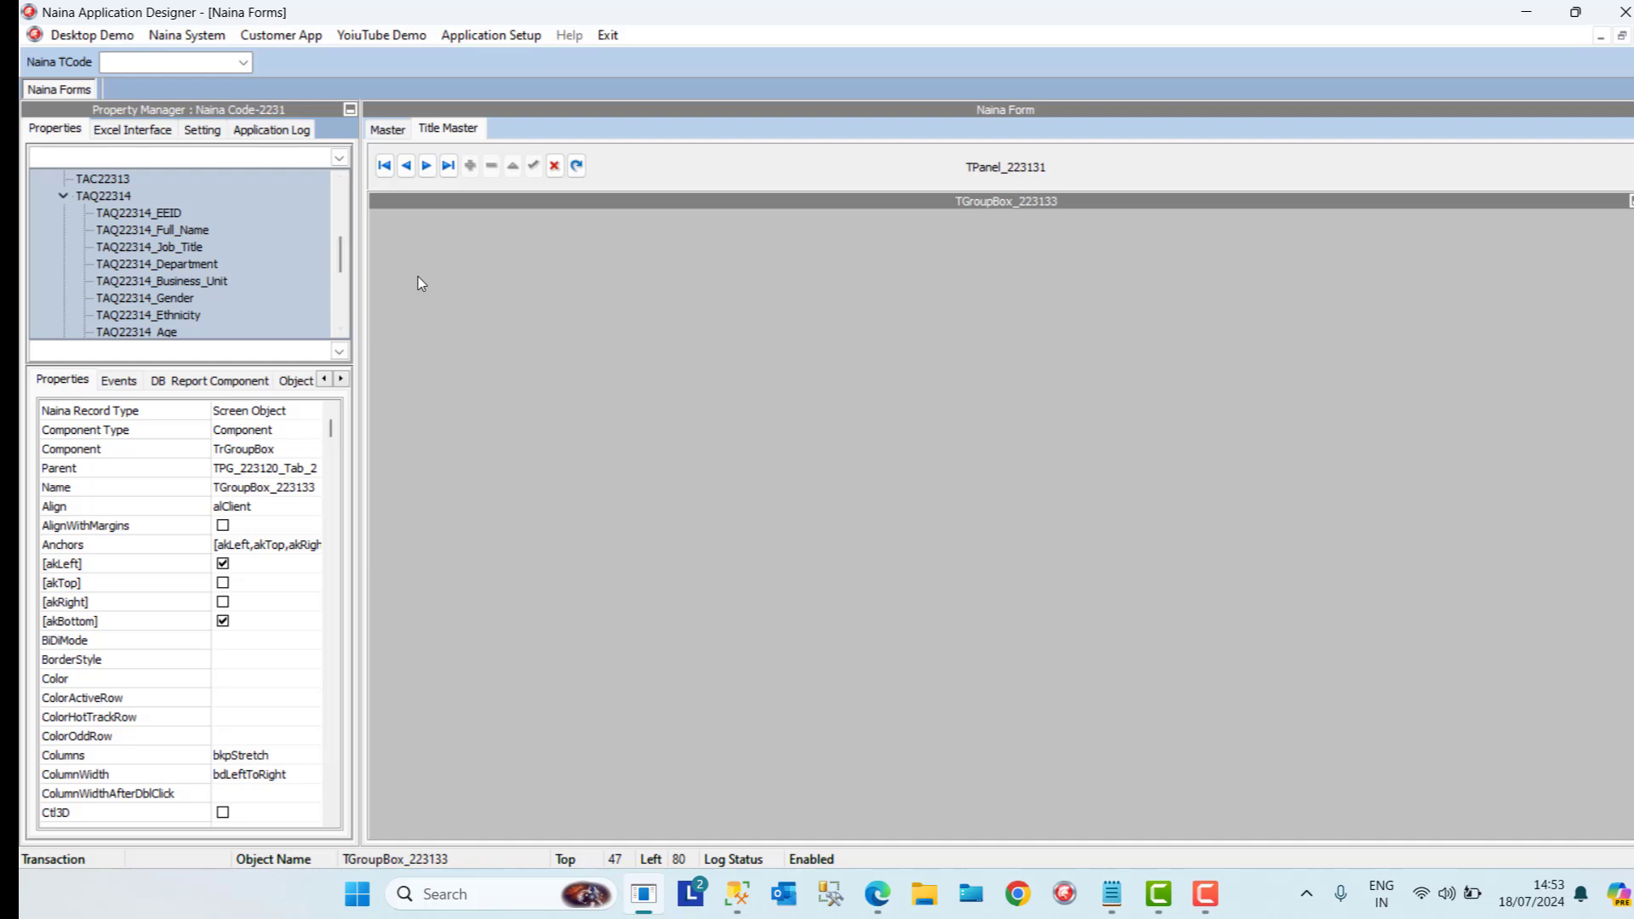
right_click(380, 226)
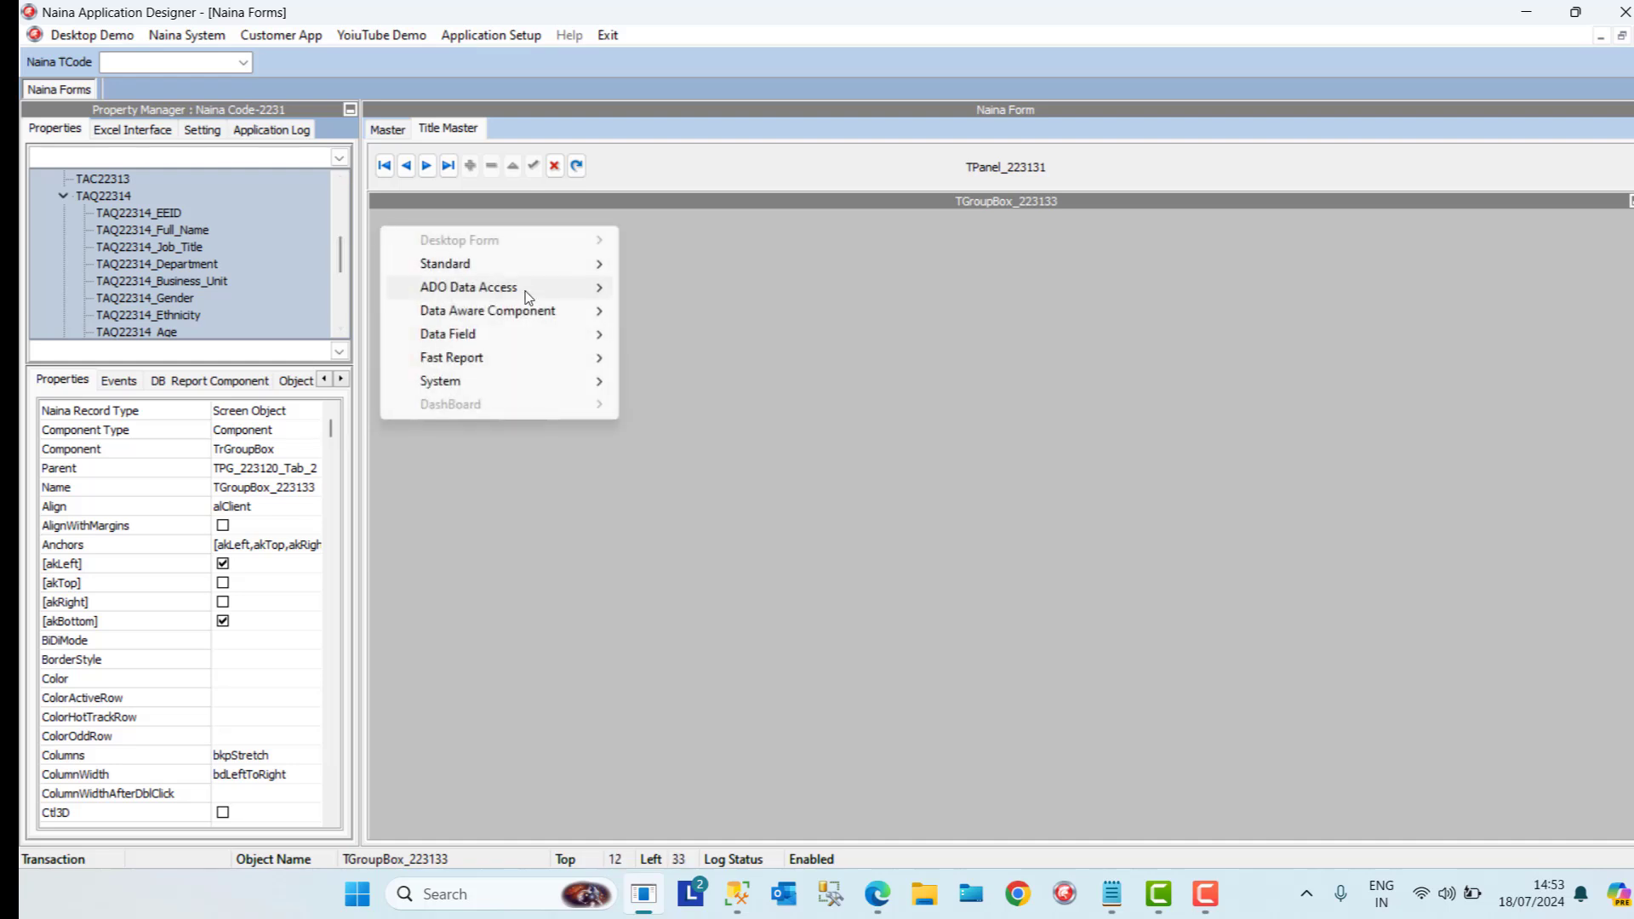
mouse_move(529, 308)
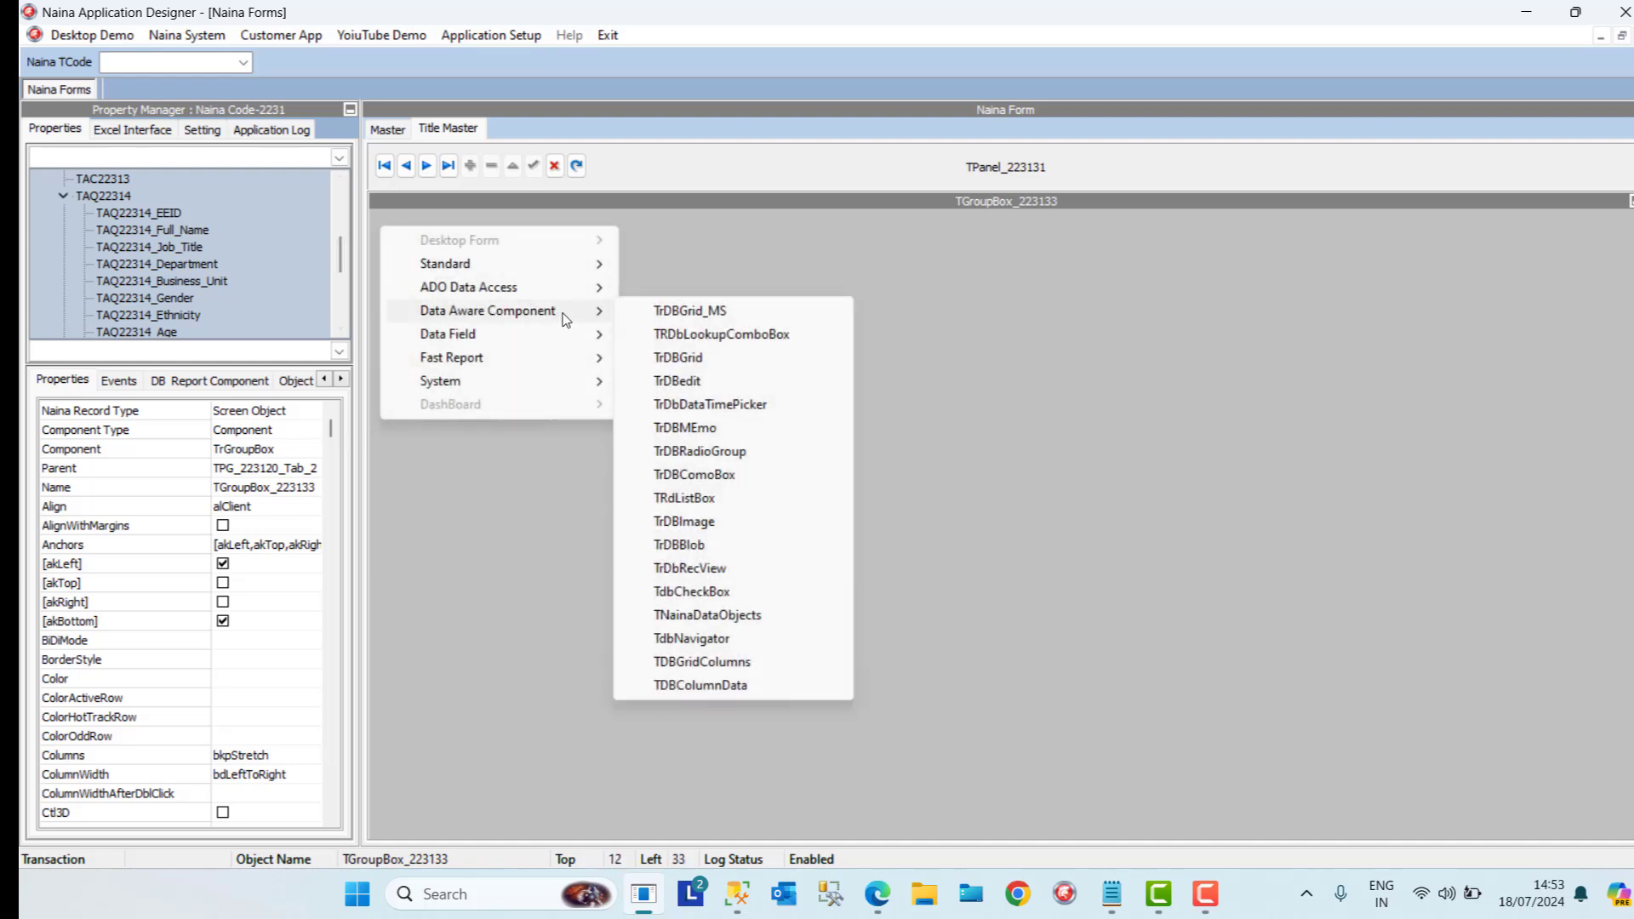
click(680, 312)
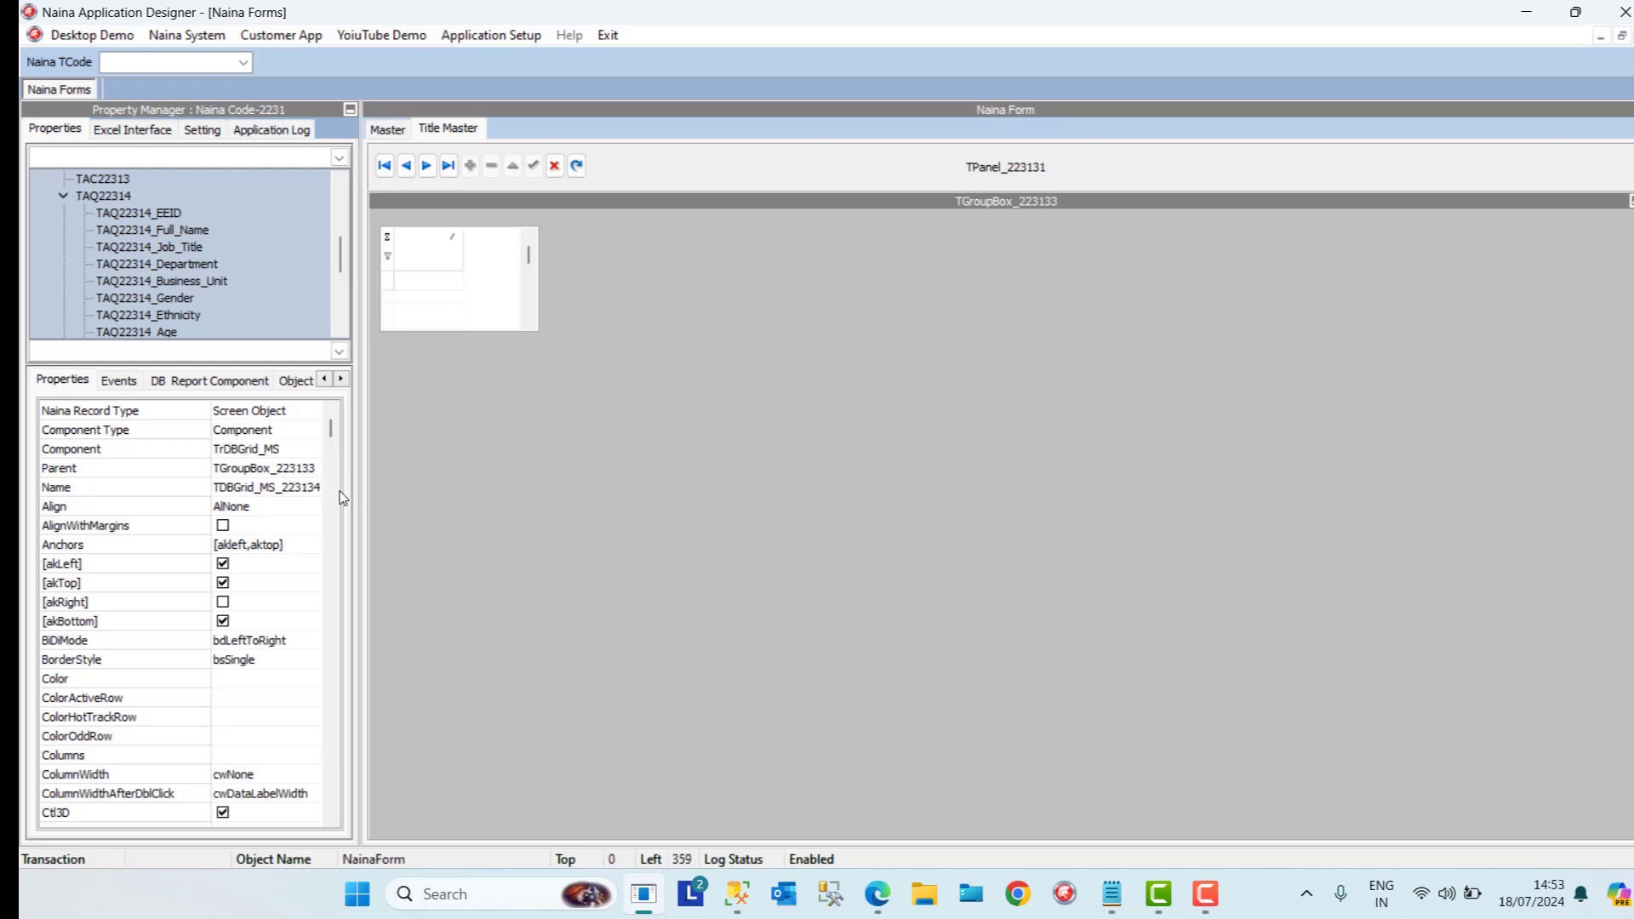
click(263, 506)
click(281, 506)
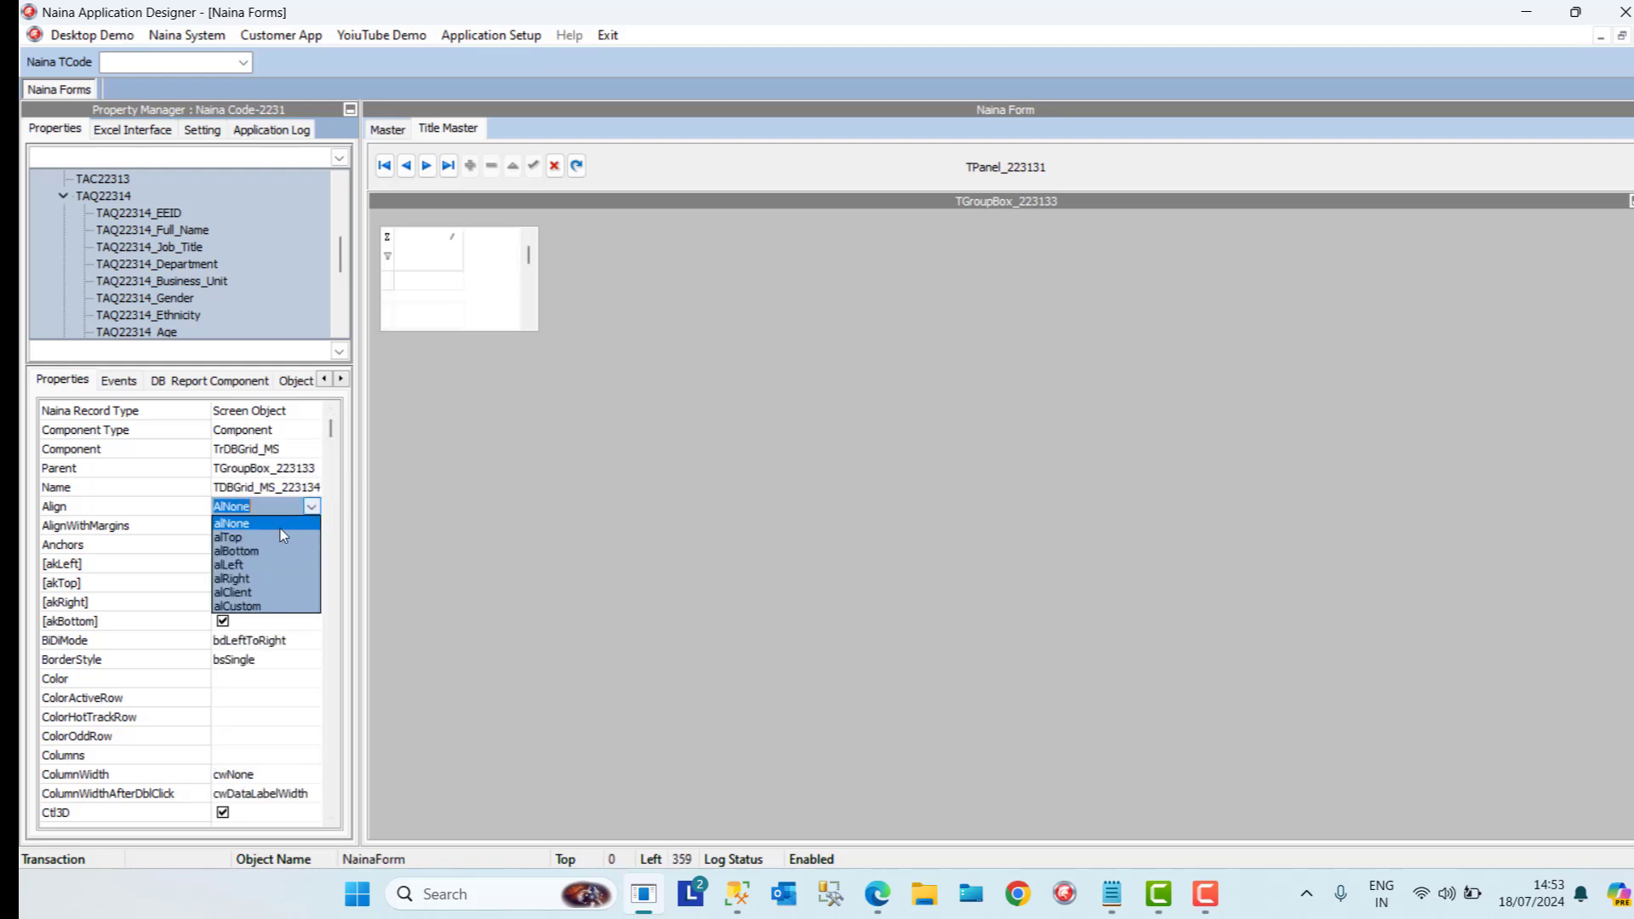
click(247, 593)
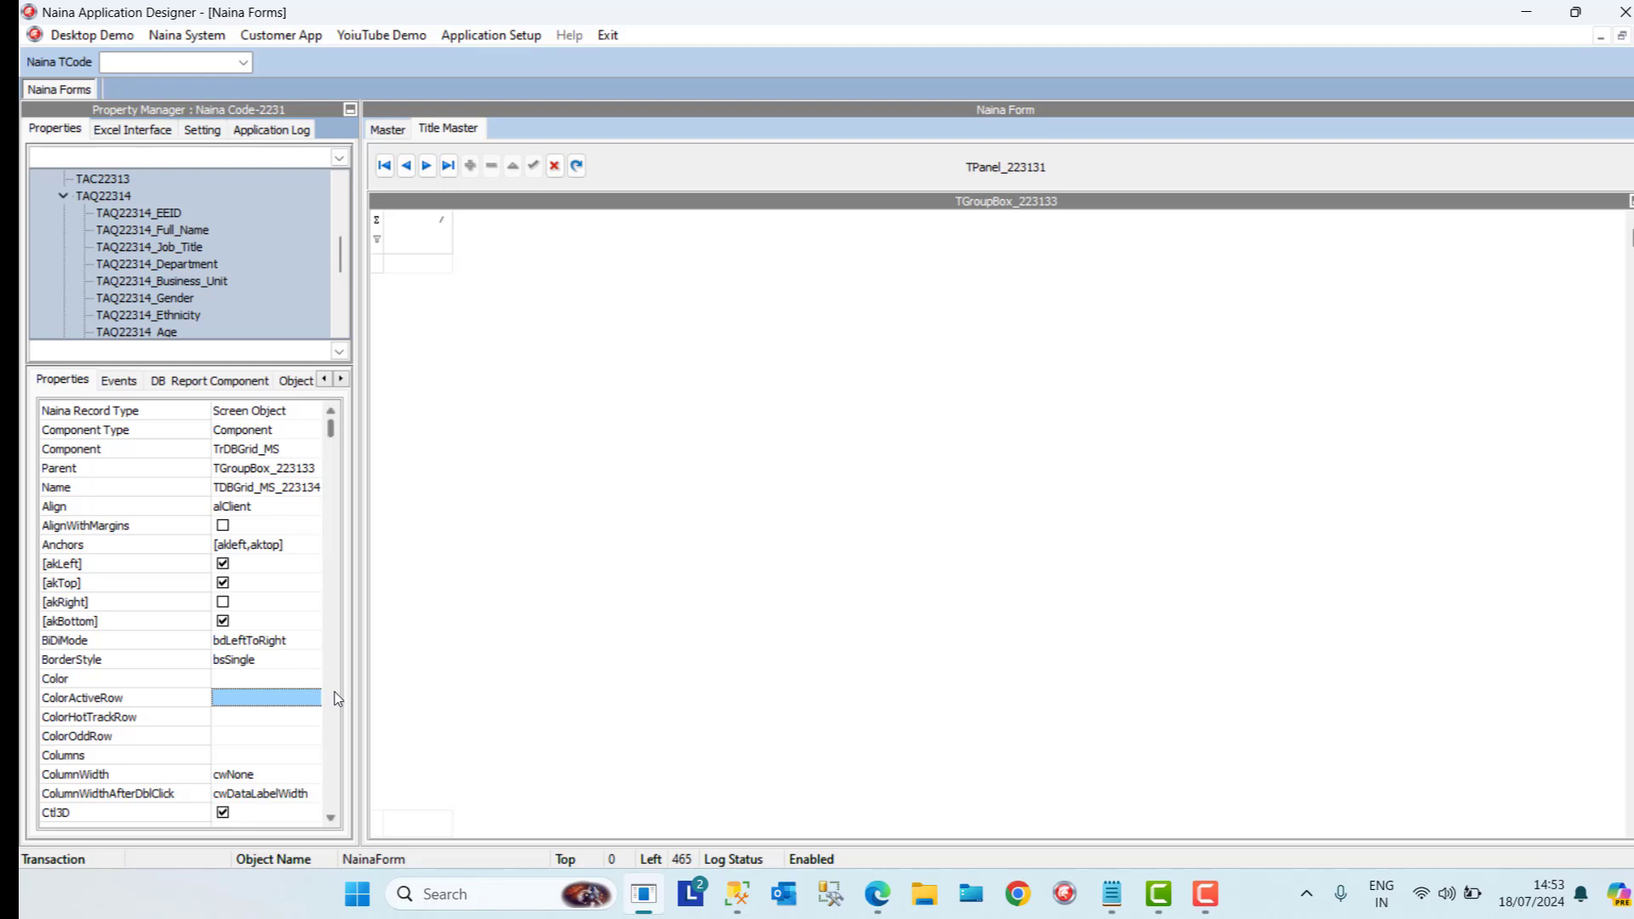
Set the new Title Master grid's DataSource to TDS223128
click(334, 693)
click(260, 487)
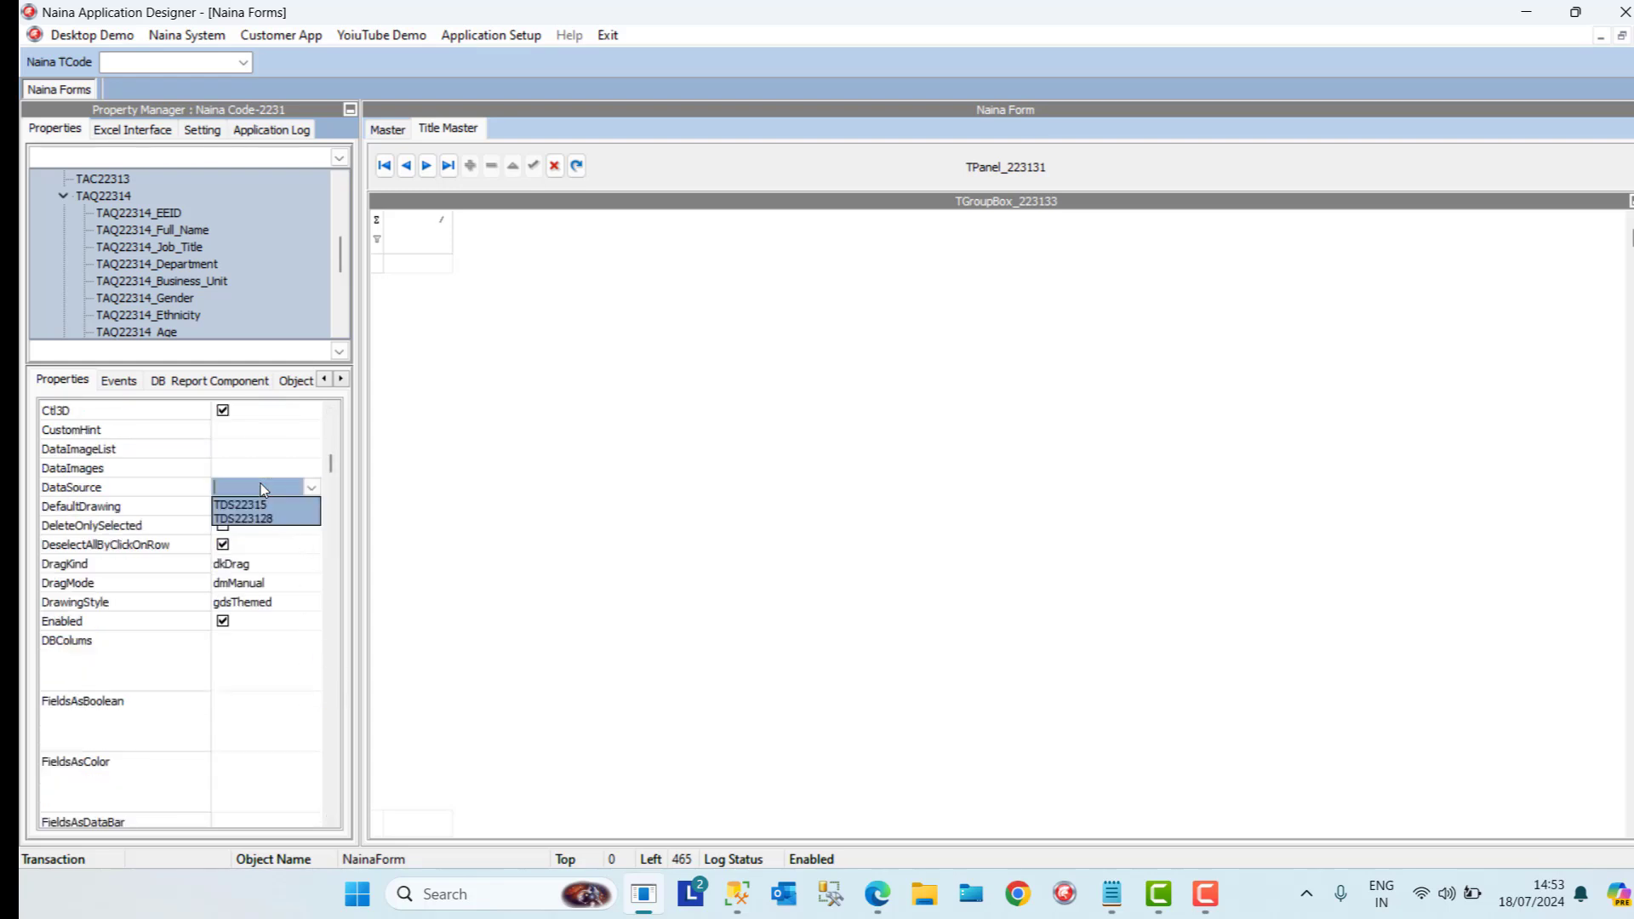
click(256, 518)
click(275, 688)
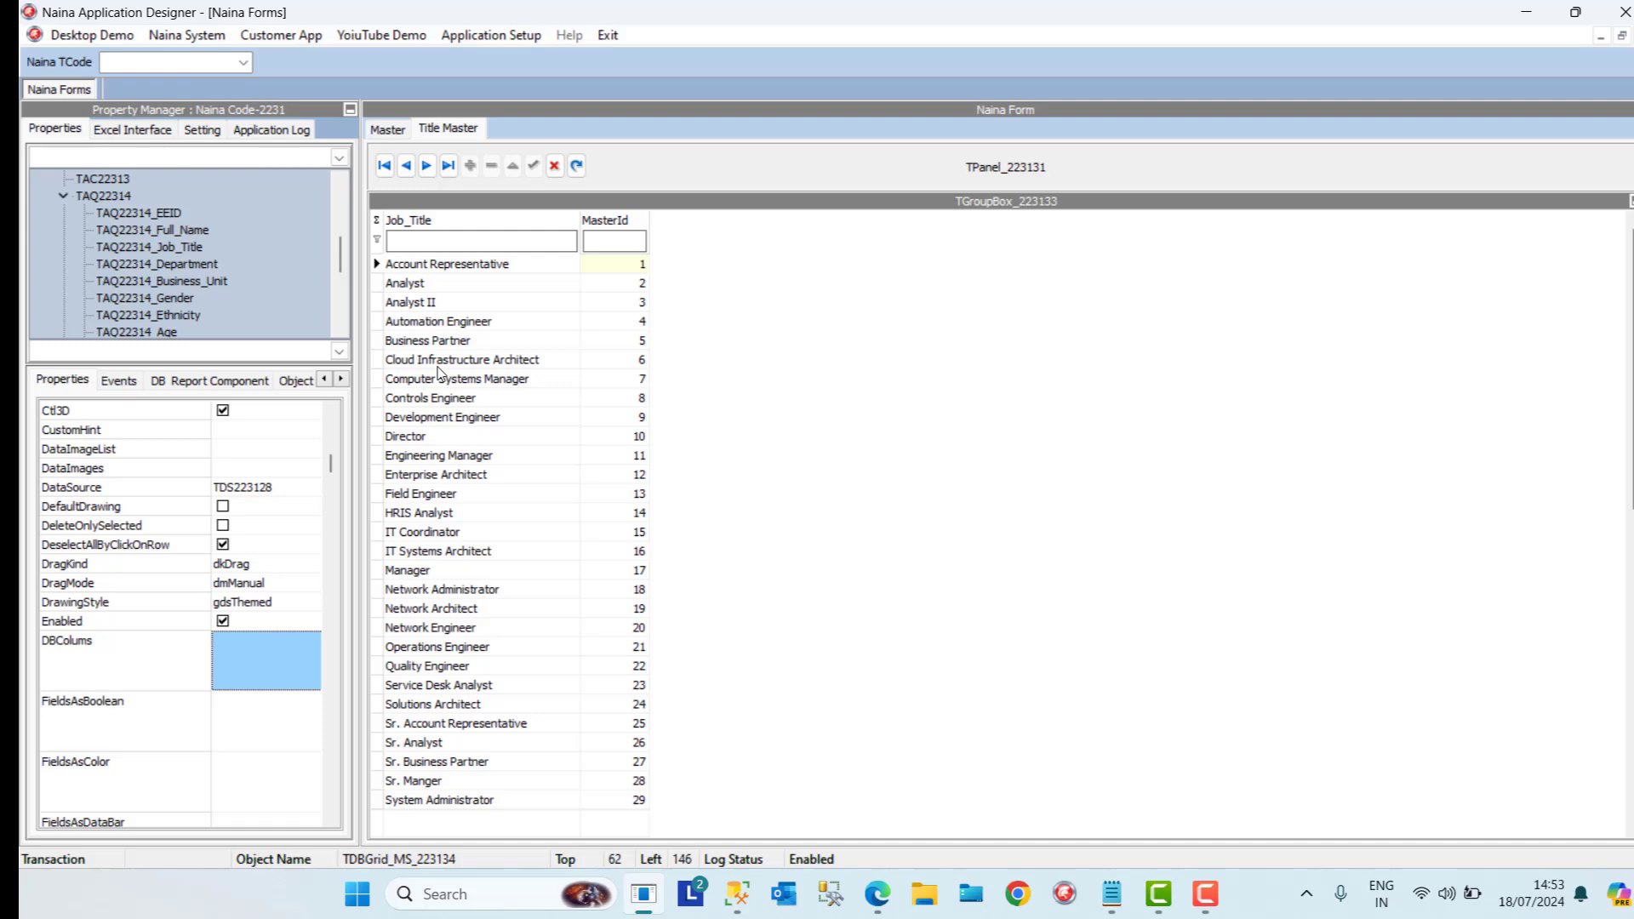
Compare the Job_Title entries in the Master grid with the Job_Title and MasterId list on the Title Master tab
click(476, 553)
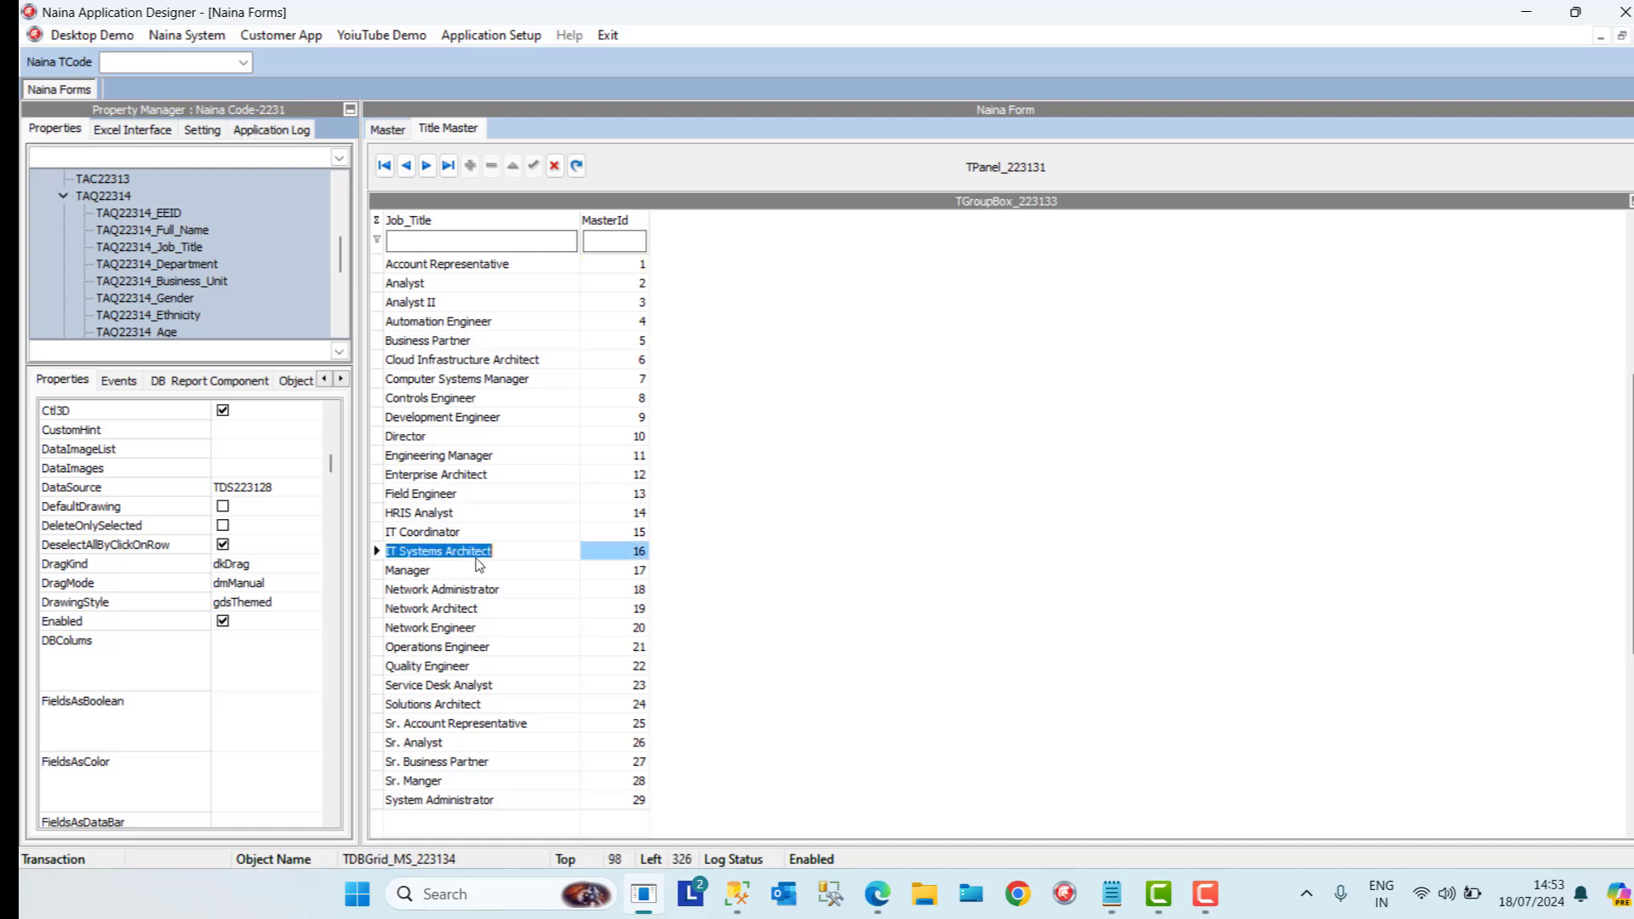
click(388, 130)
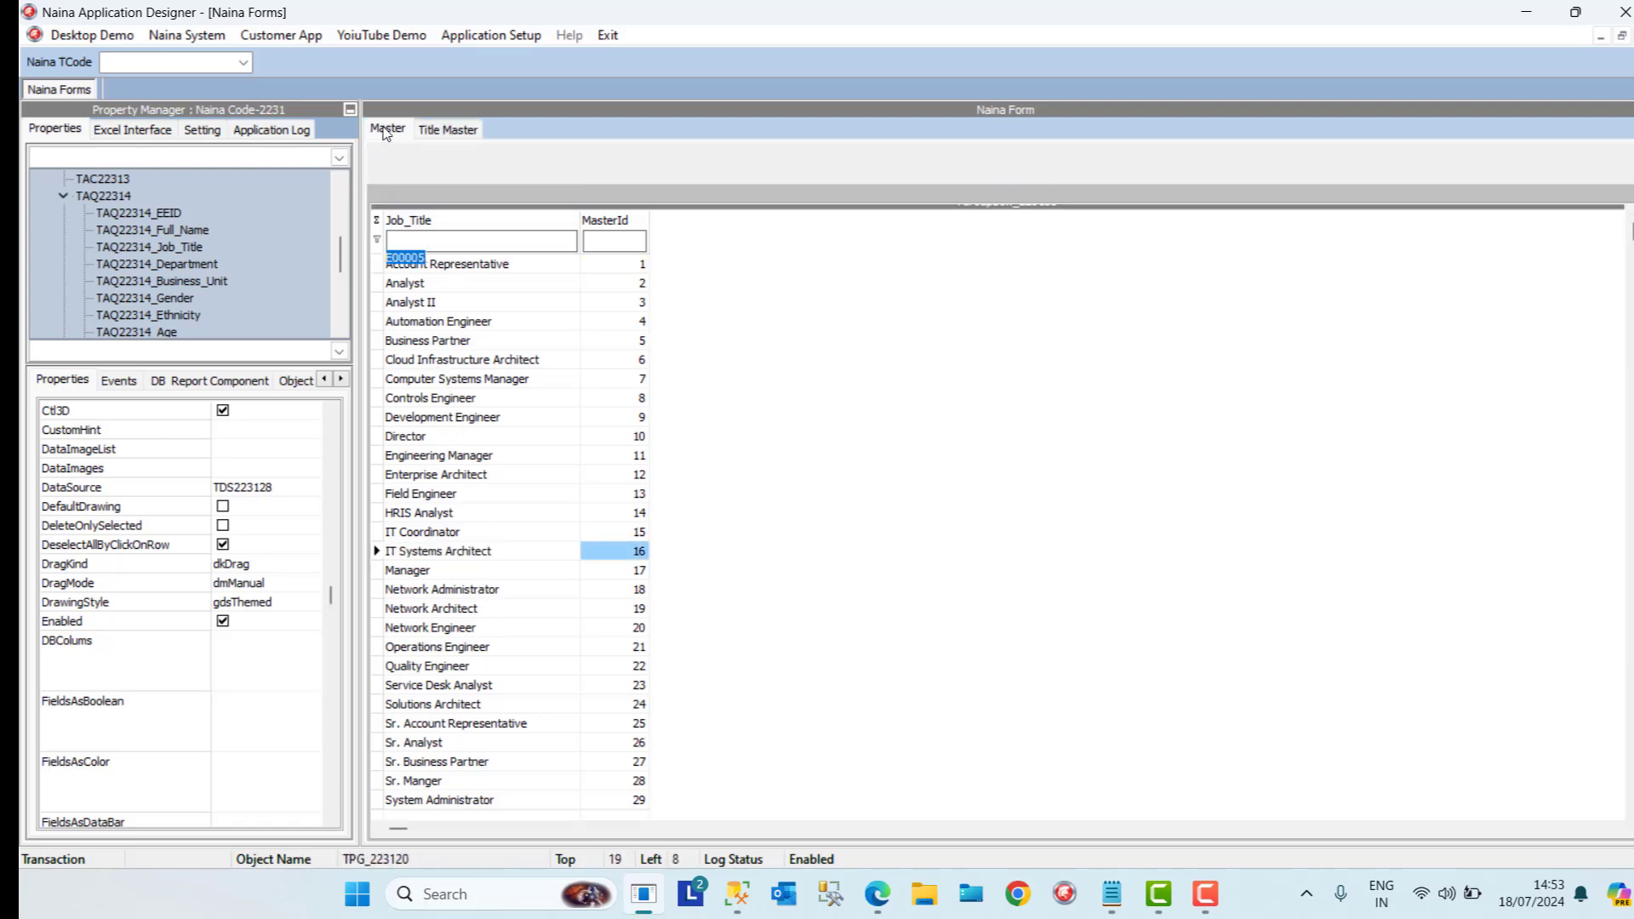
click(596, 260)
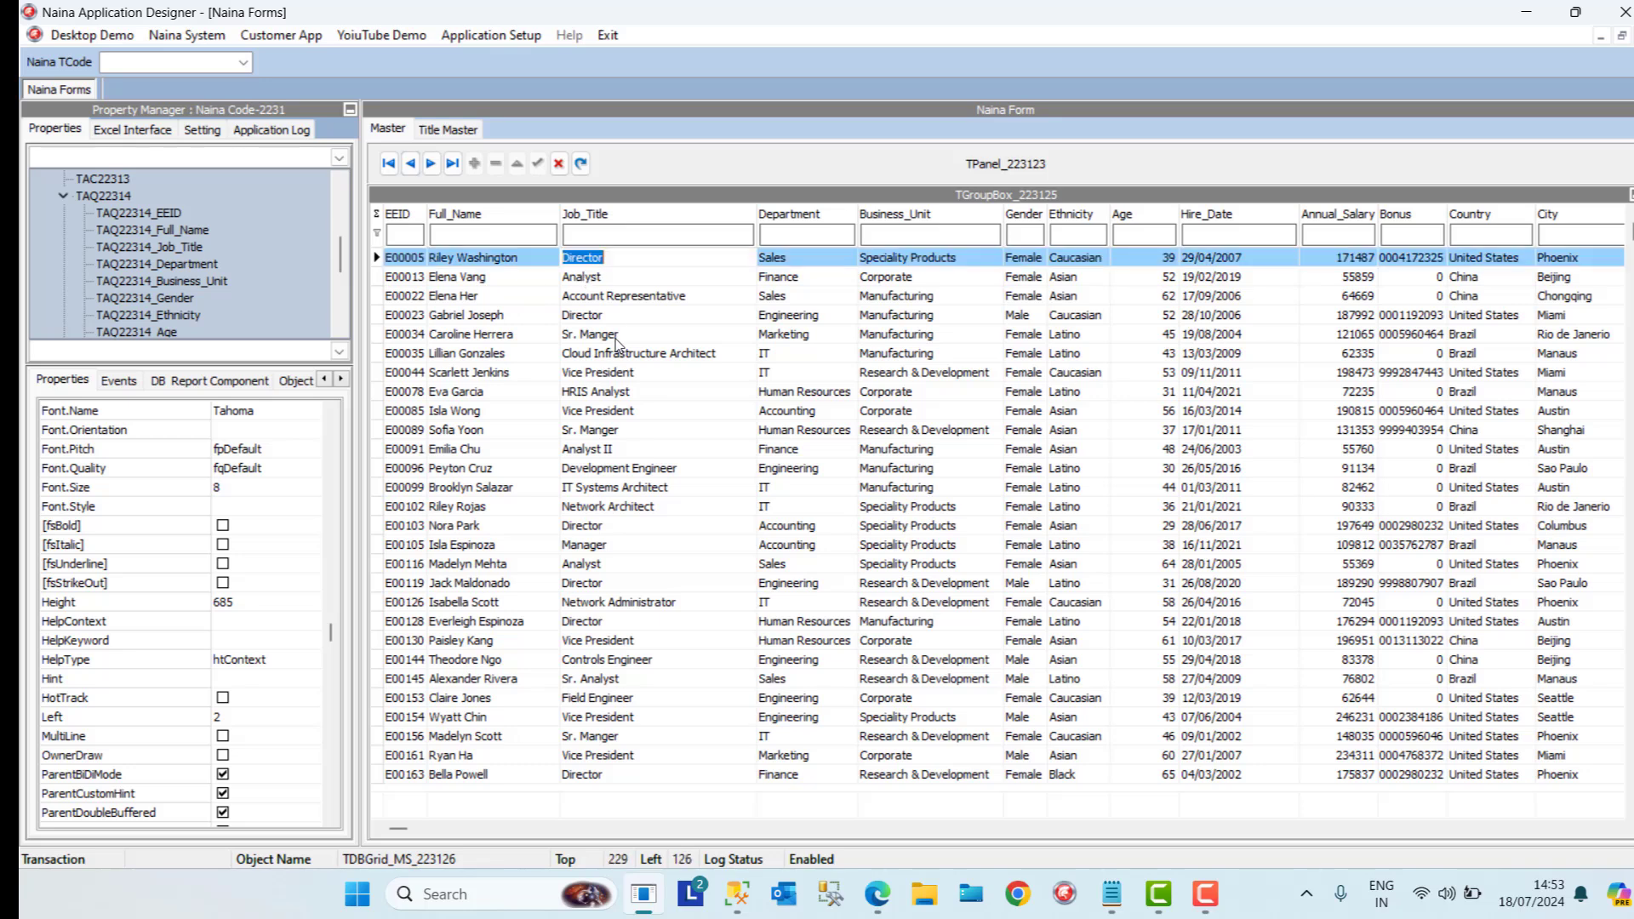
click(617, 296)
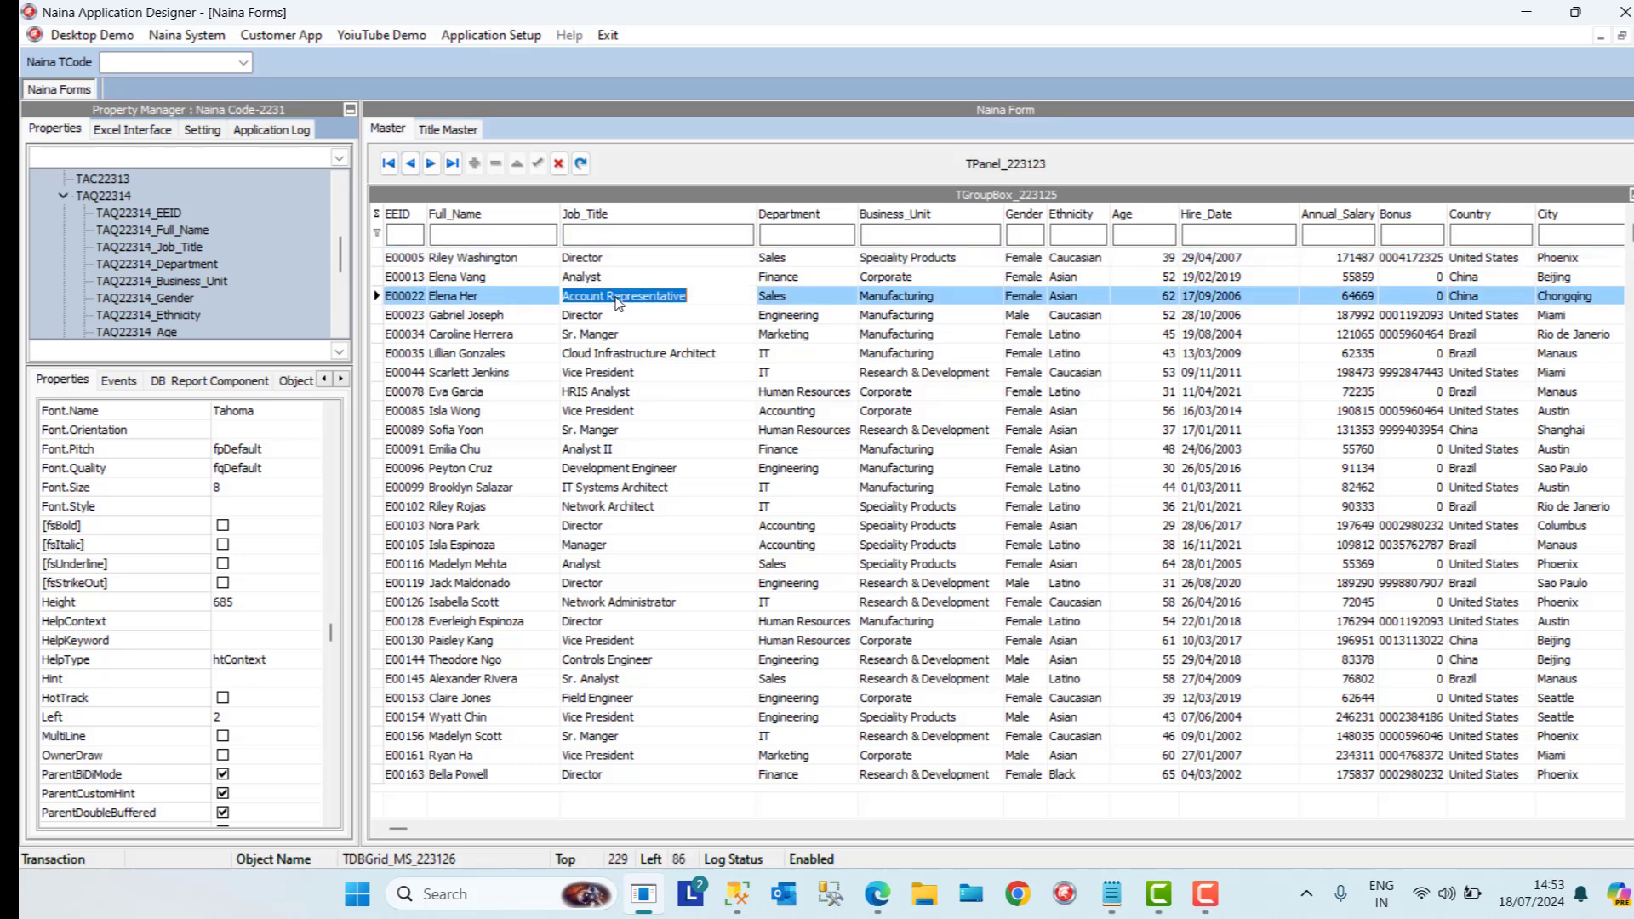
click(446, 130)
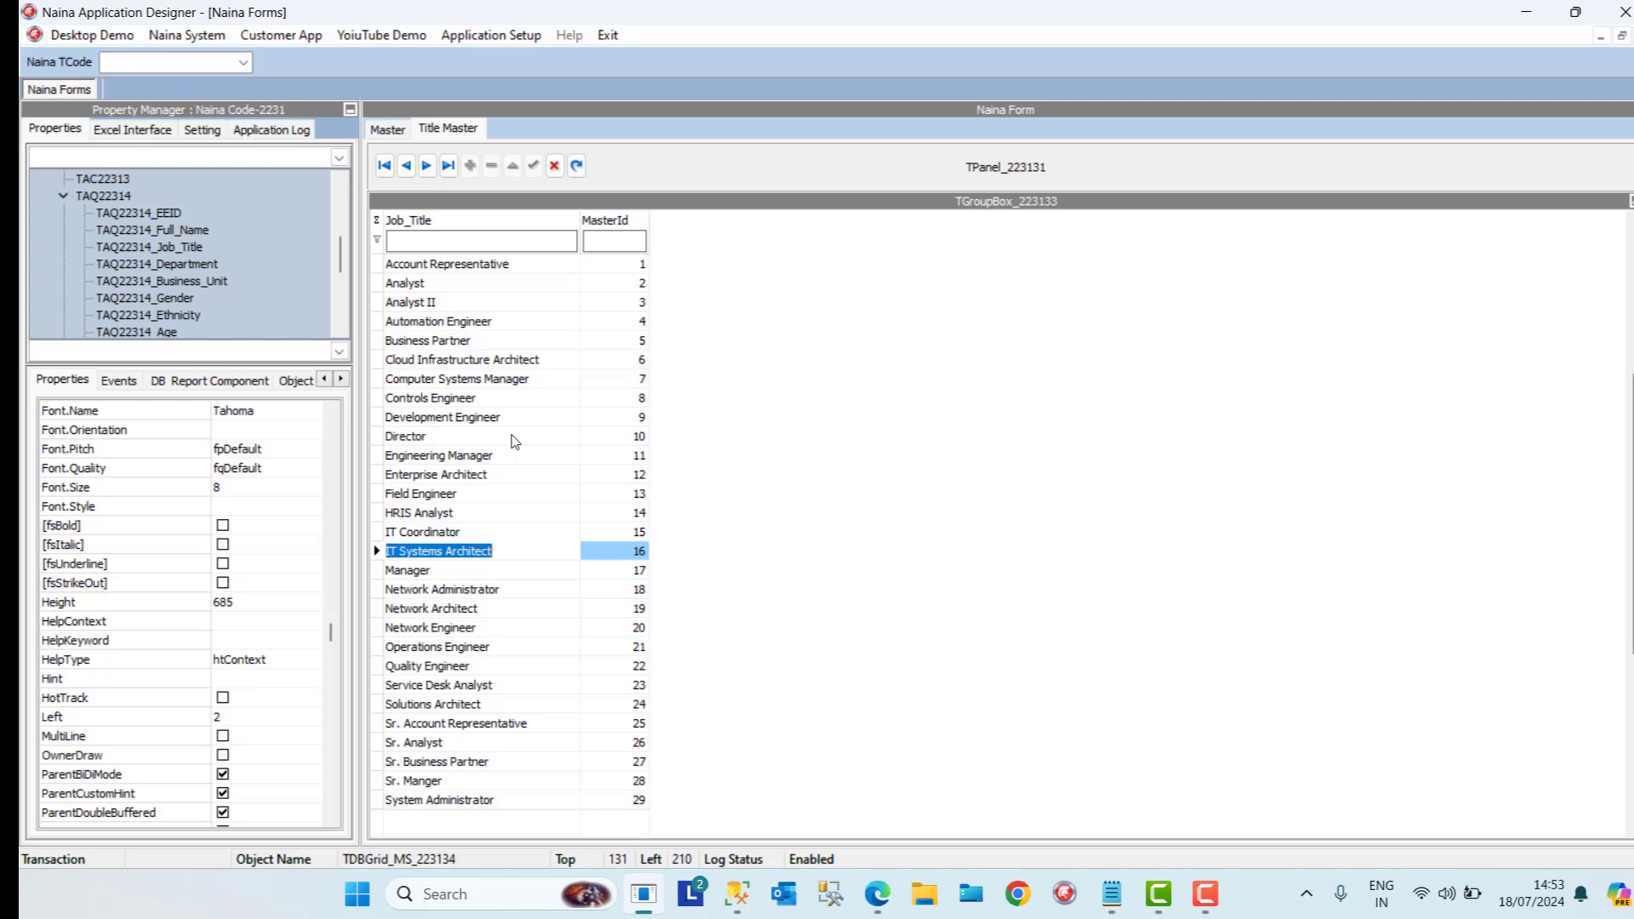
click(388, 129)
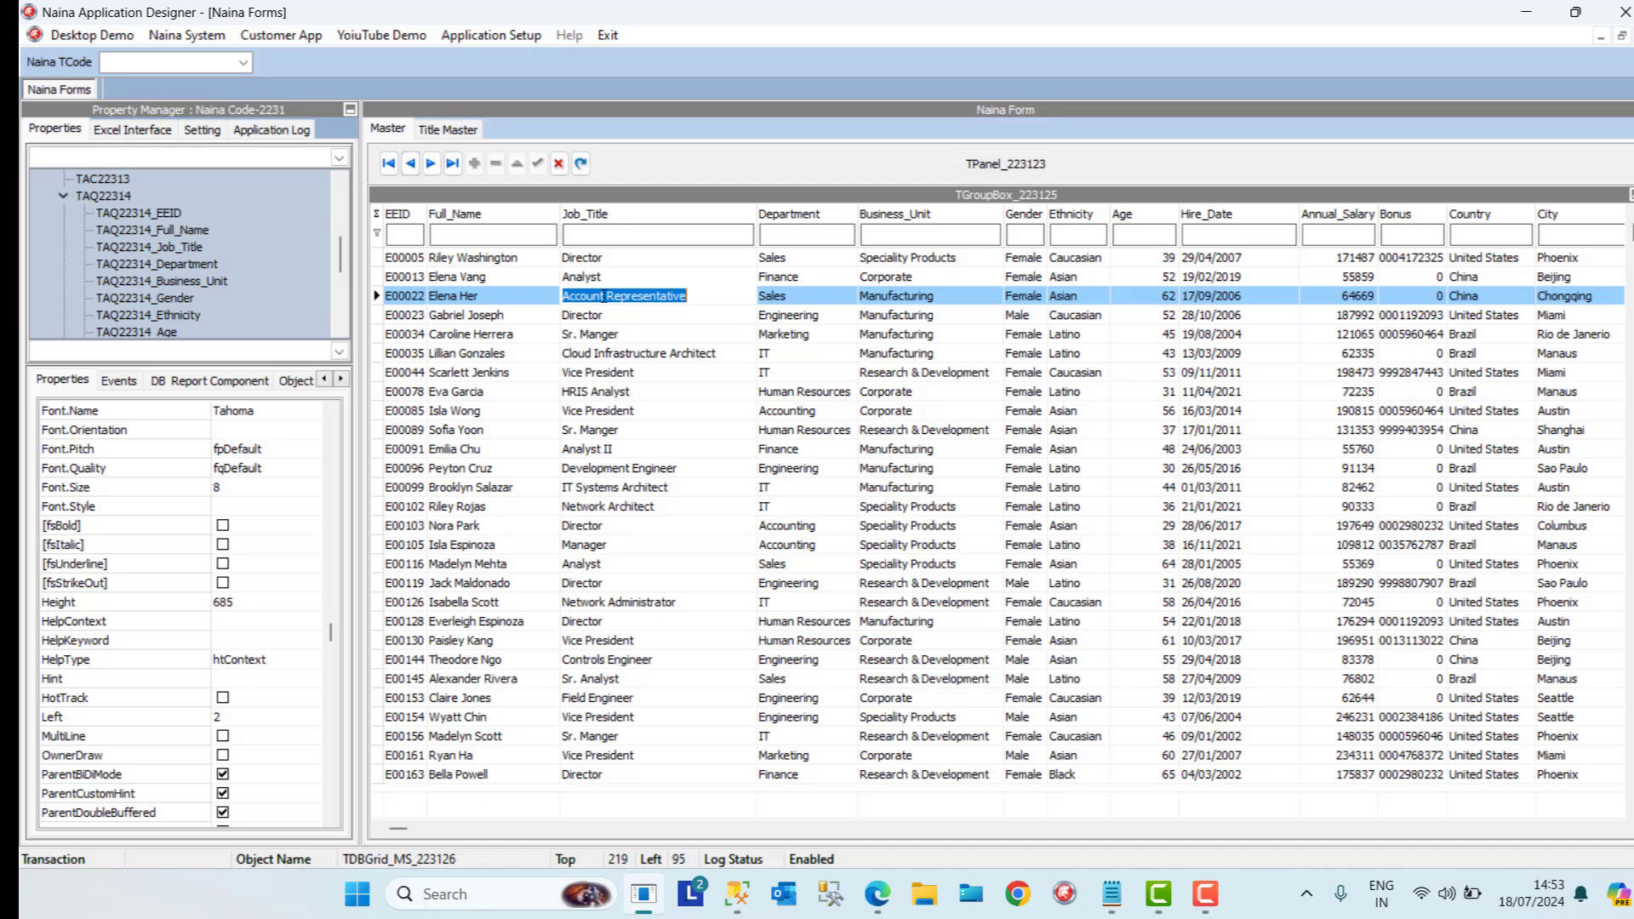
Open the Lookup Update settings in Data Management and set Master Data to TAQ22314 and Master Field to Job_Title
click(340, 381)
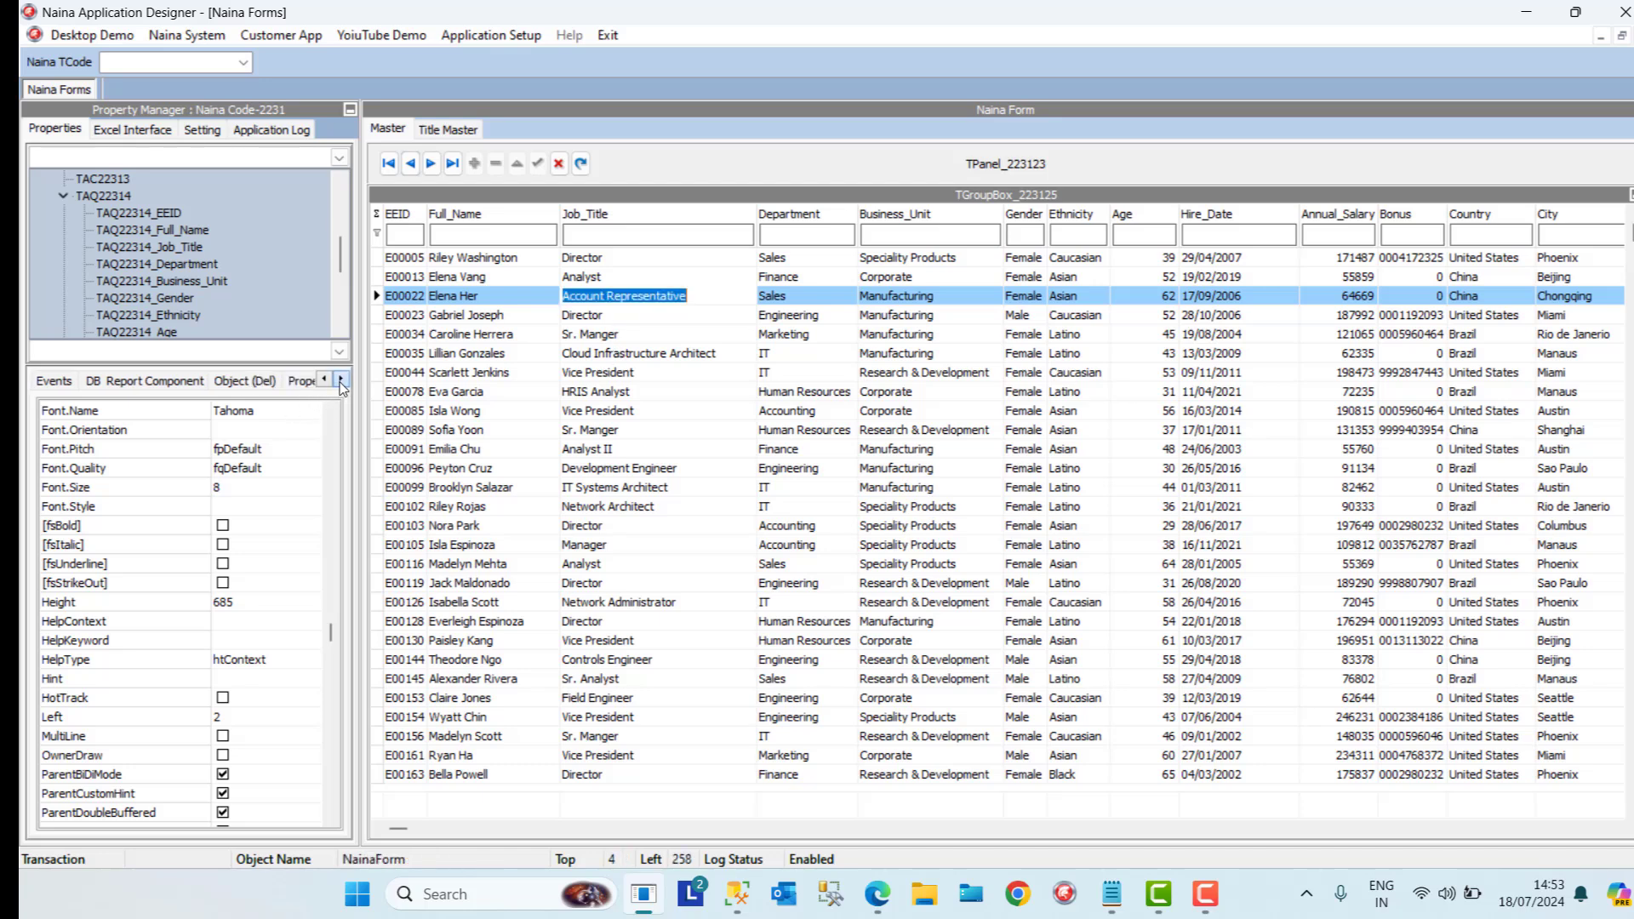
click(341, 380)
click(340, 380)
click(281, 383)
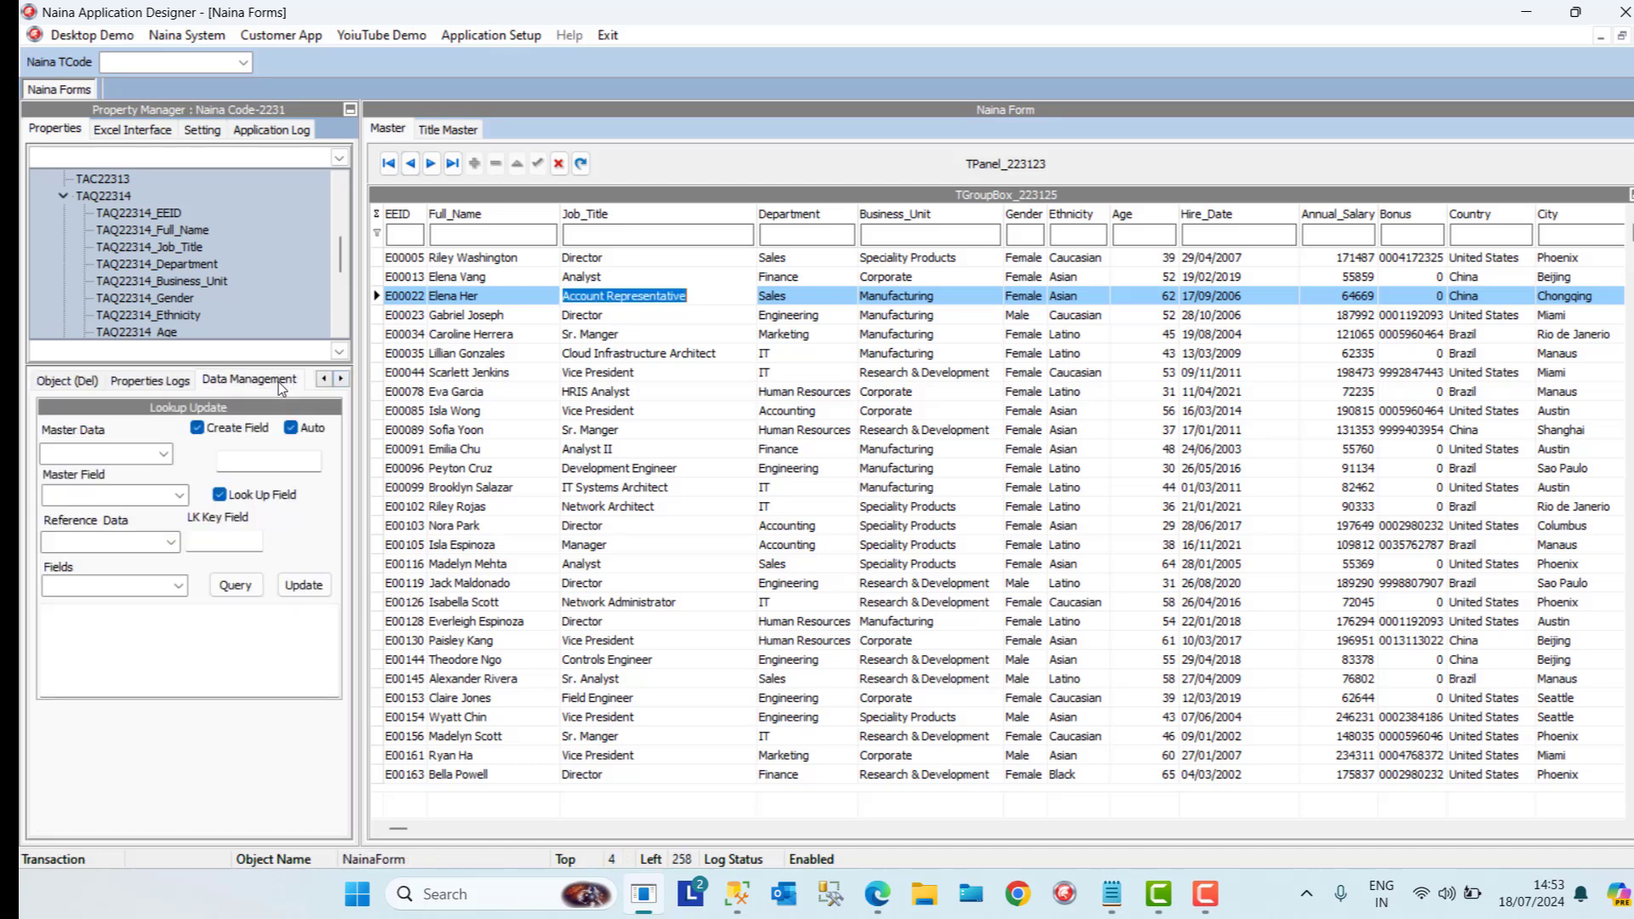
click(163, 456)
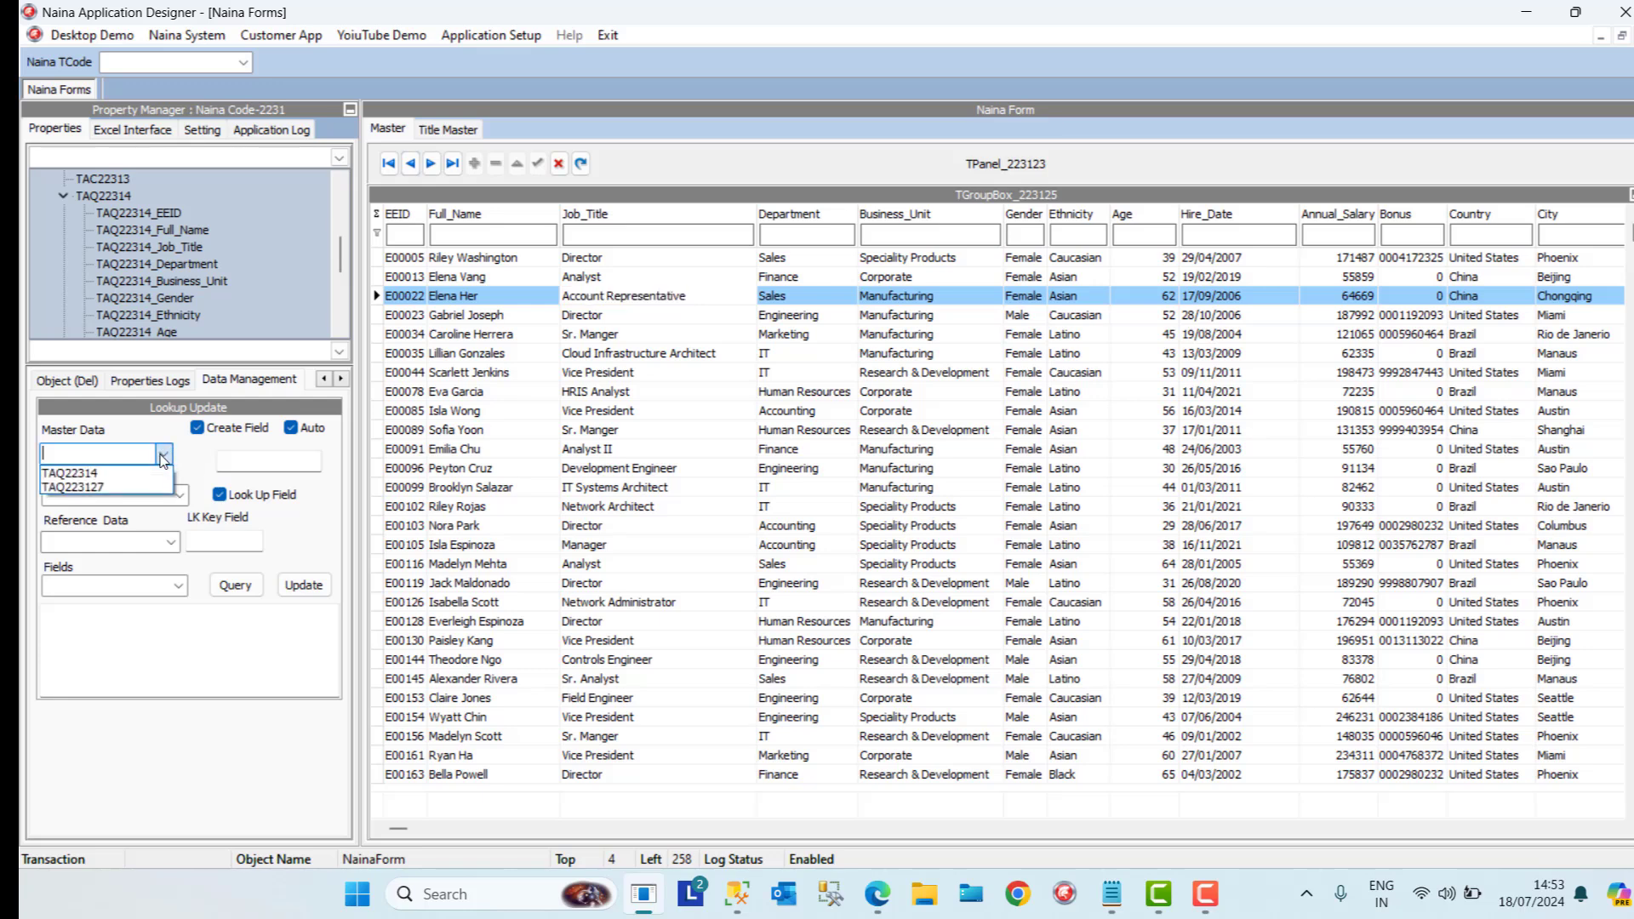
click(134, 475)
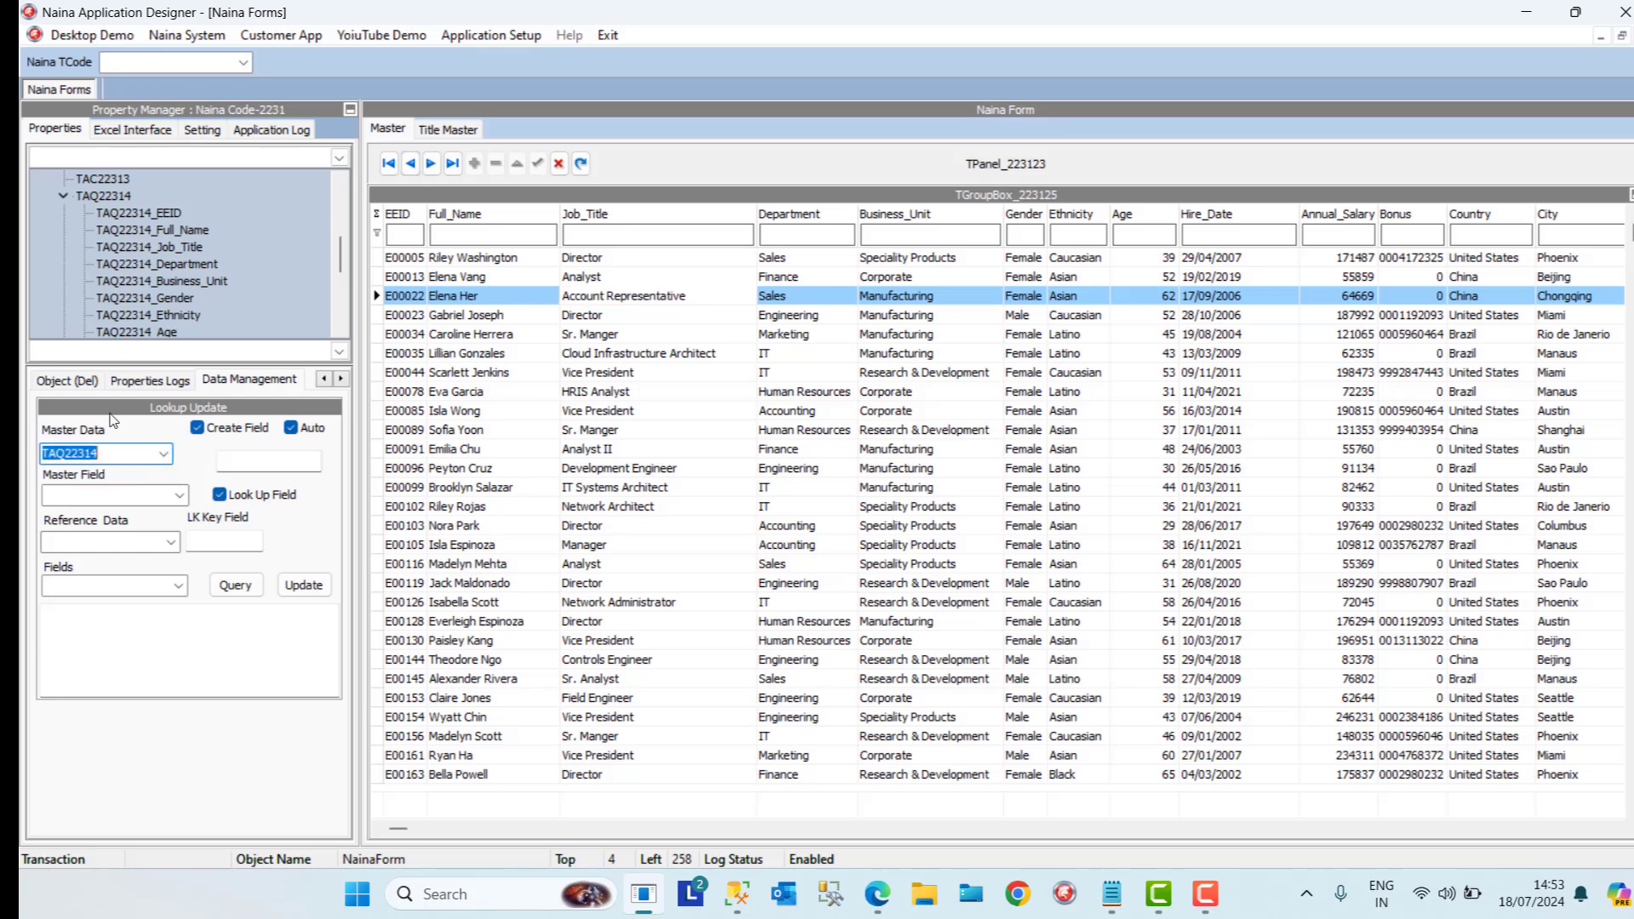
click(179, 496)
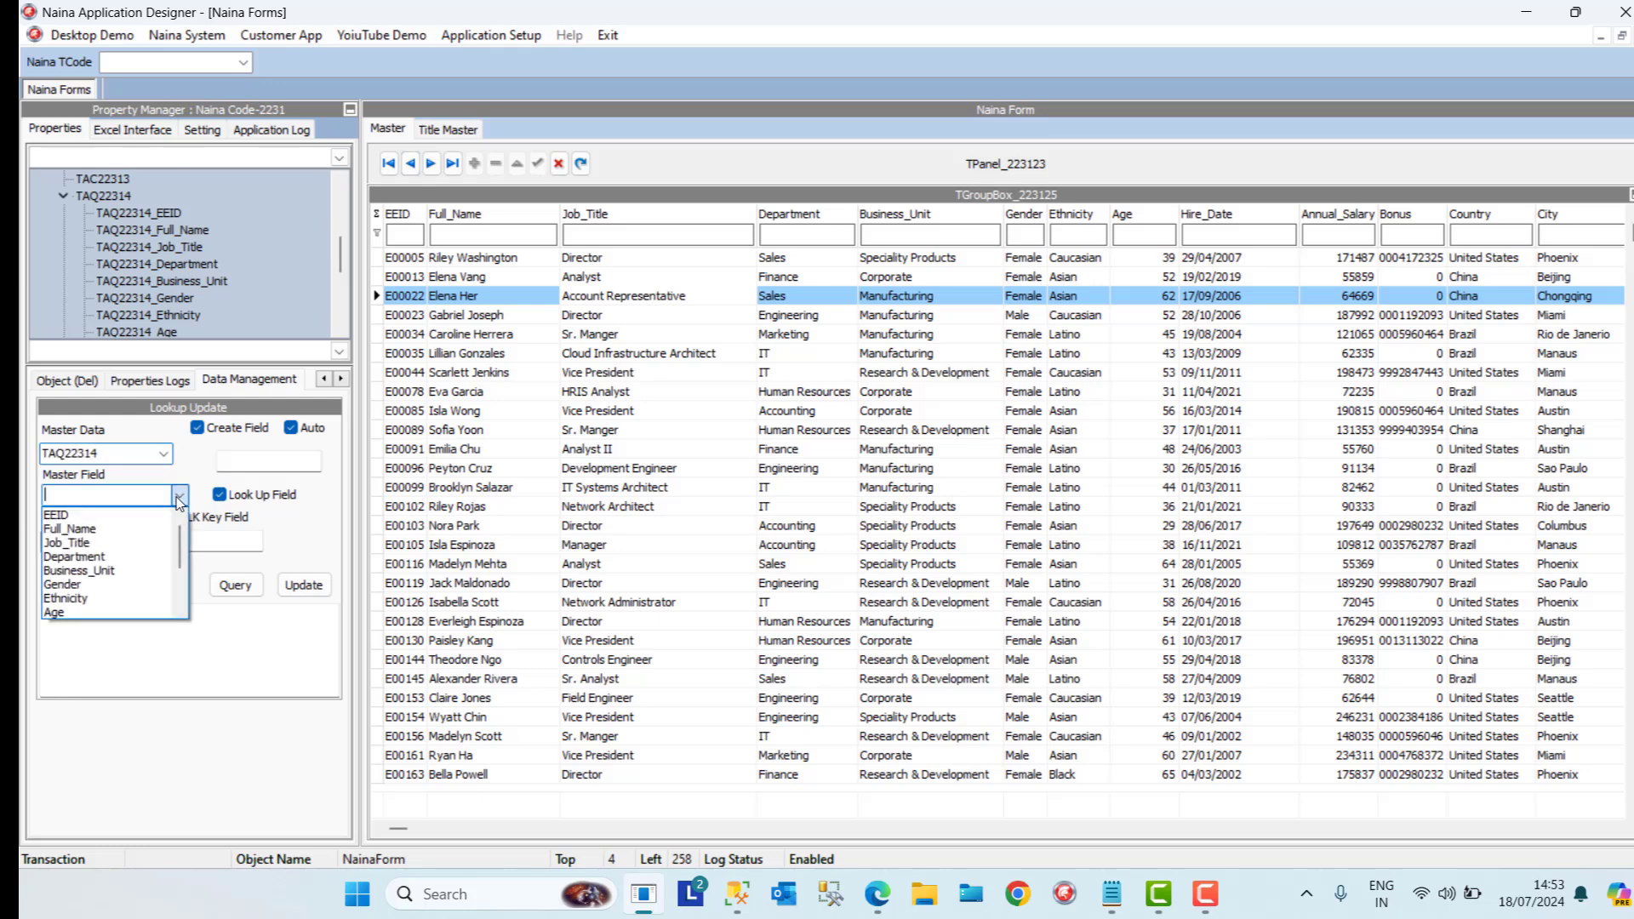
click(130, 544)
Set the lookup's Reference Data to TAQ223127, its field to Job_Title and the LK Key Field to MasterID
click(167, 544)
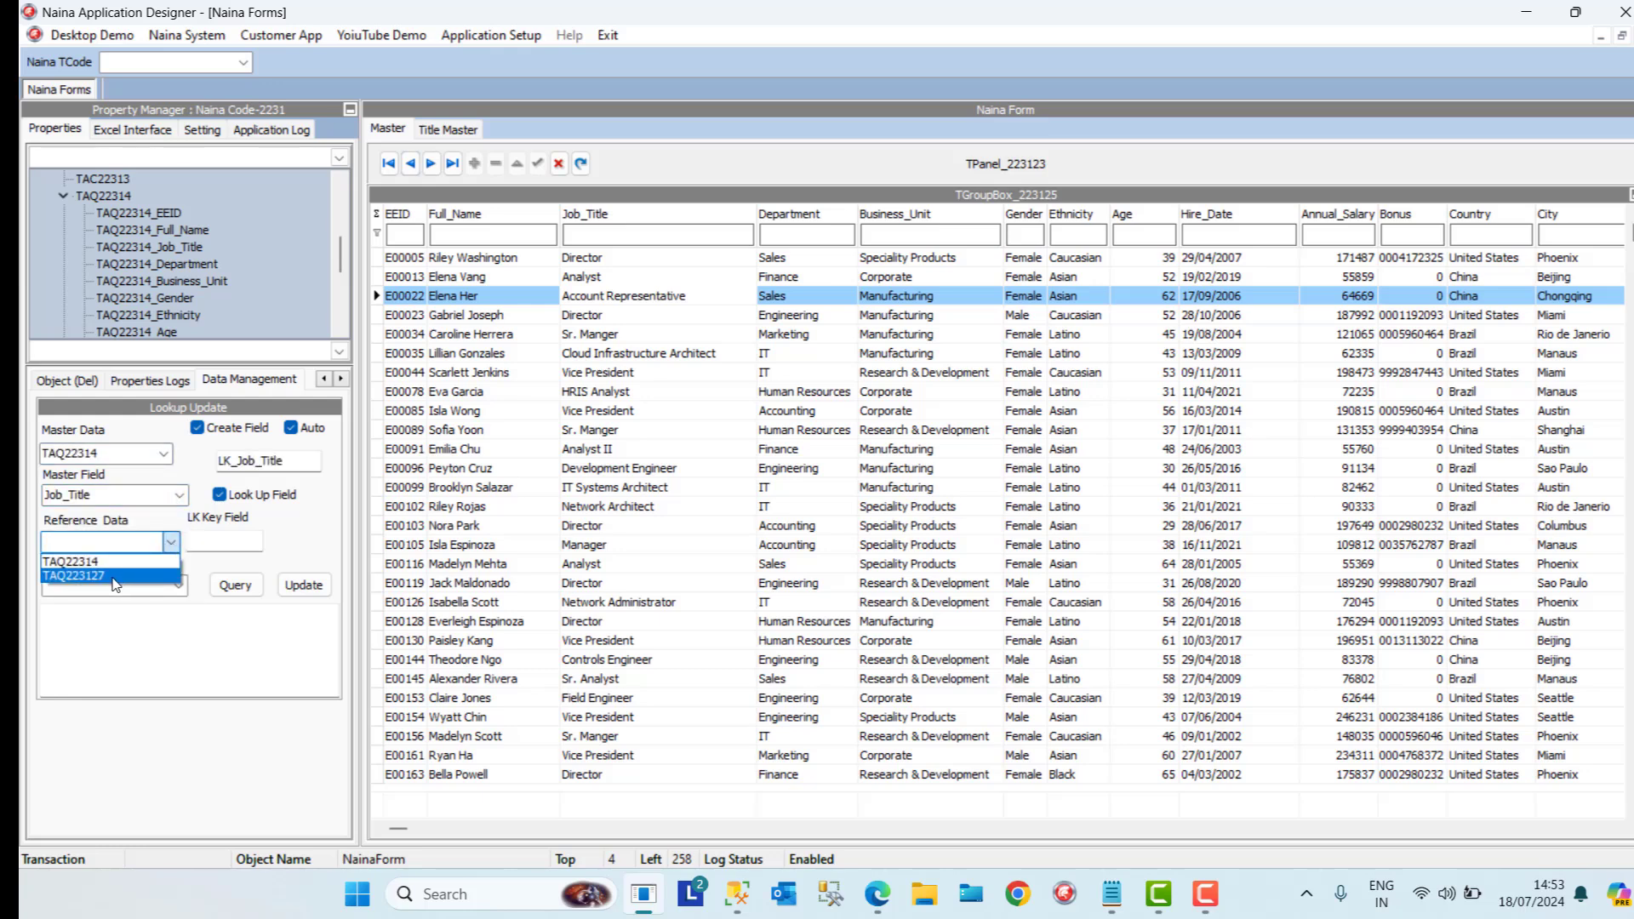
click(116, 577)
click(177, 586)
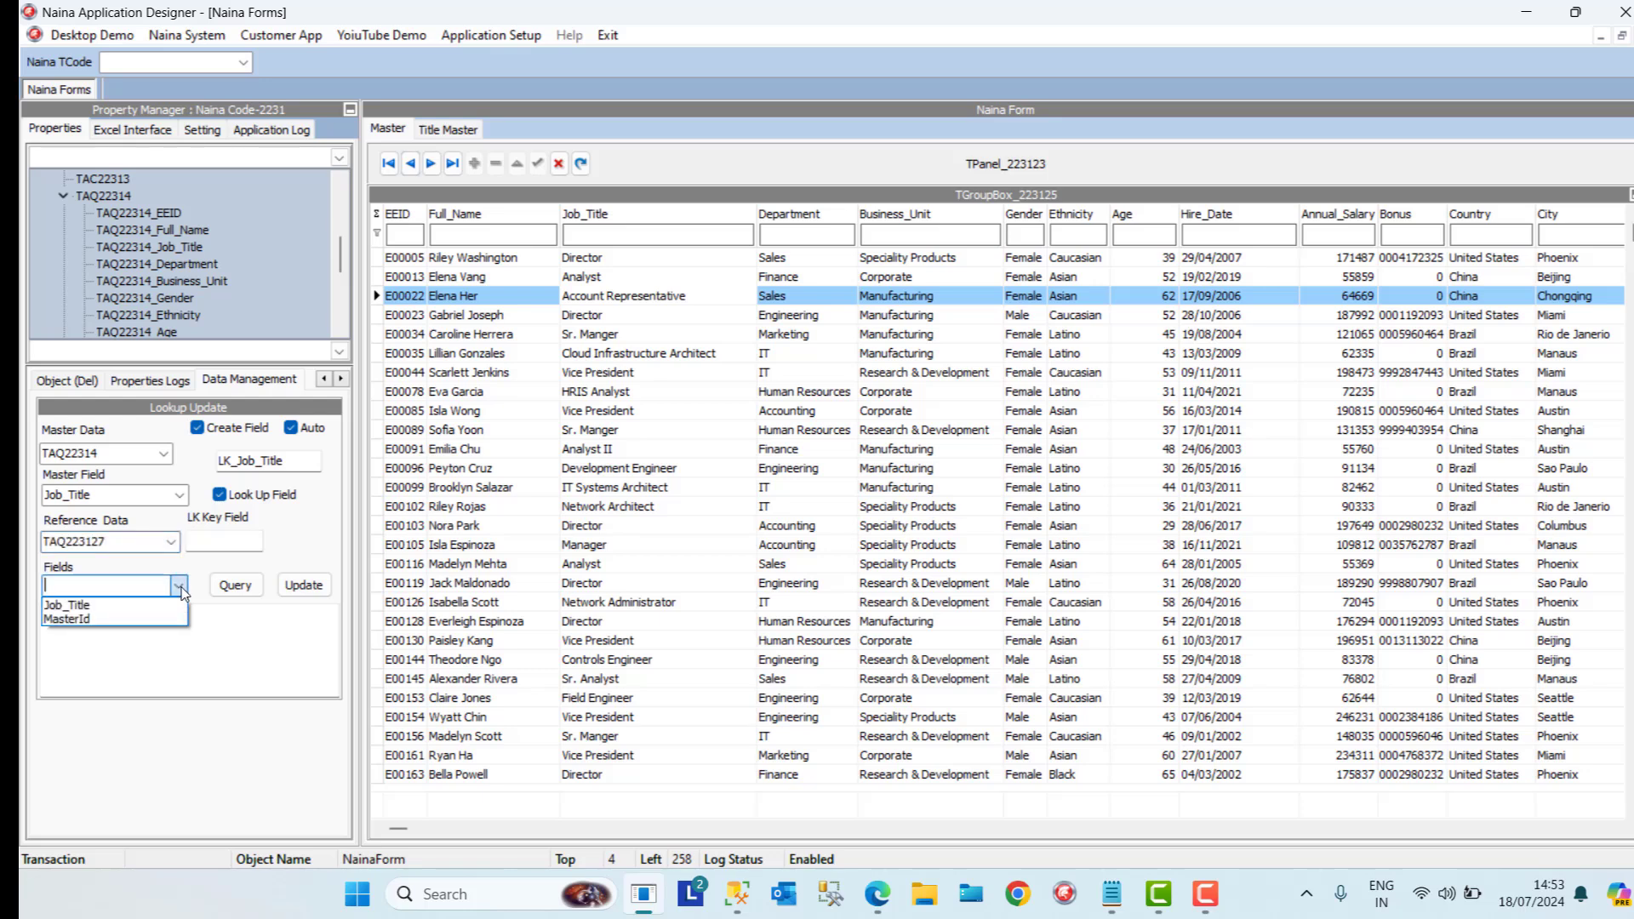
click(153, 606)
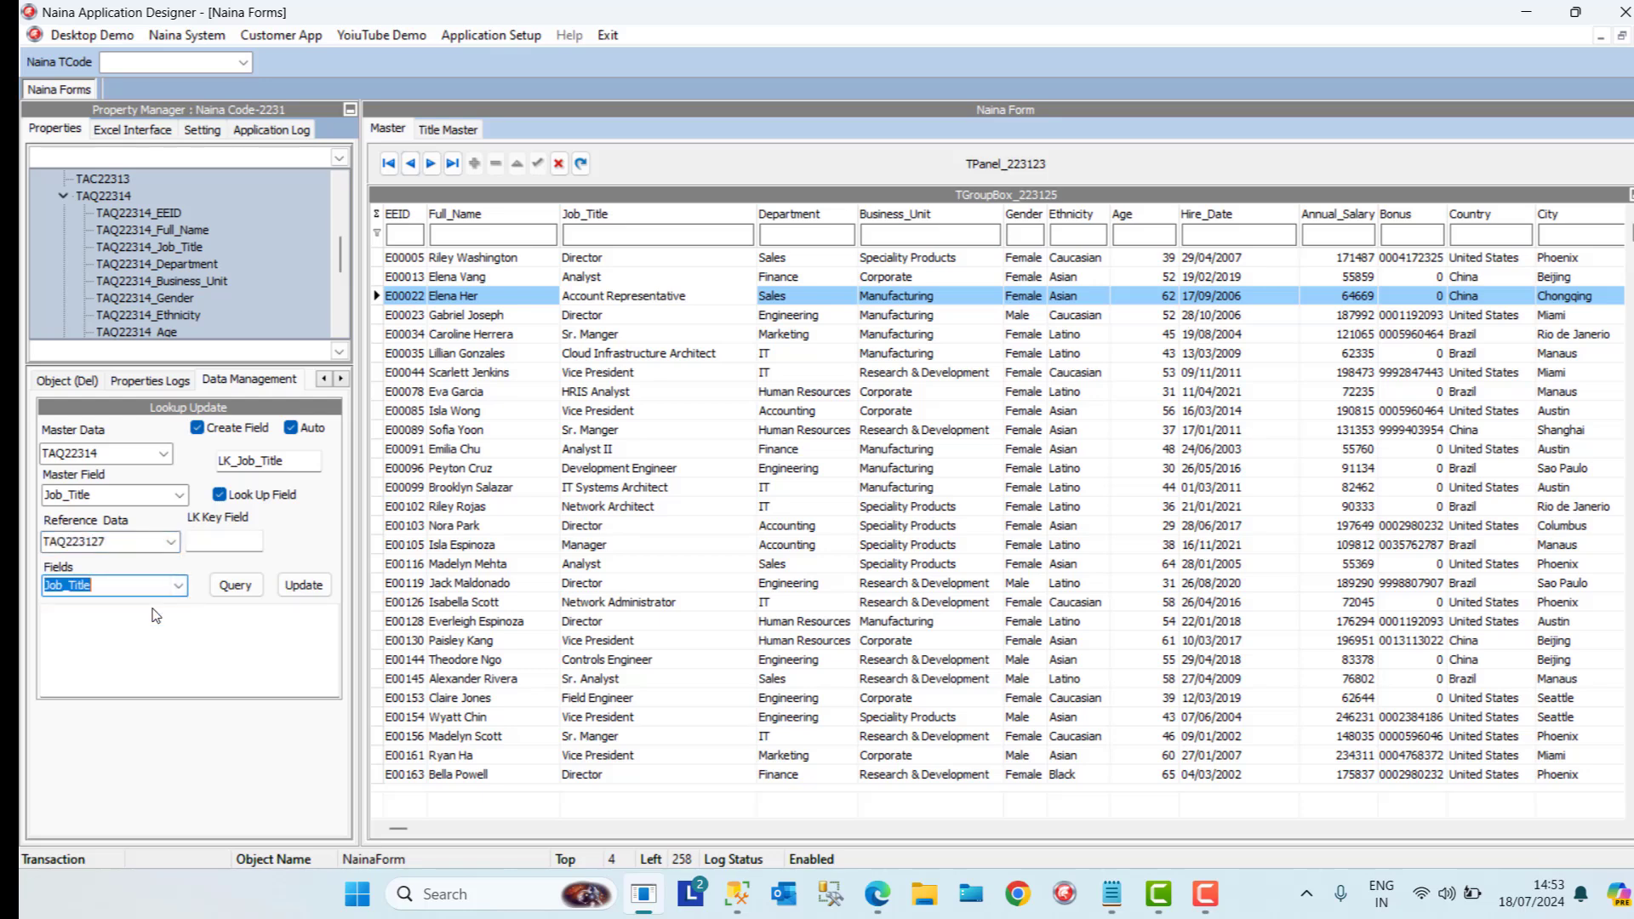
click(228, 543)
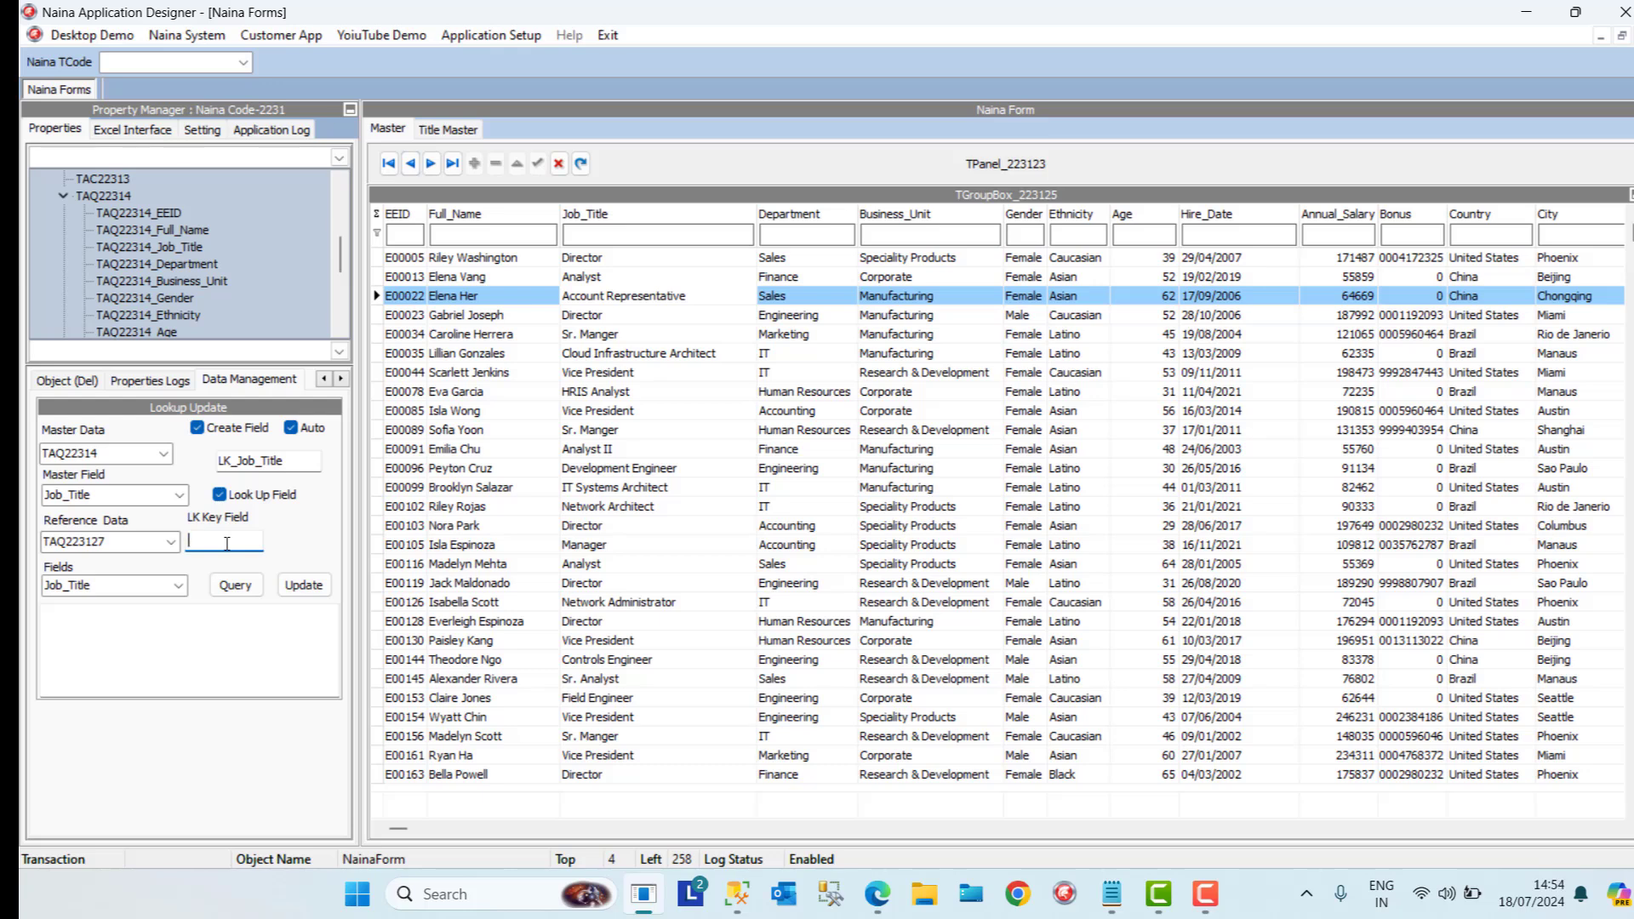
key(Caps_Lock)
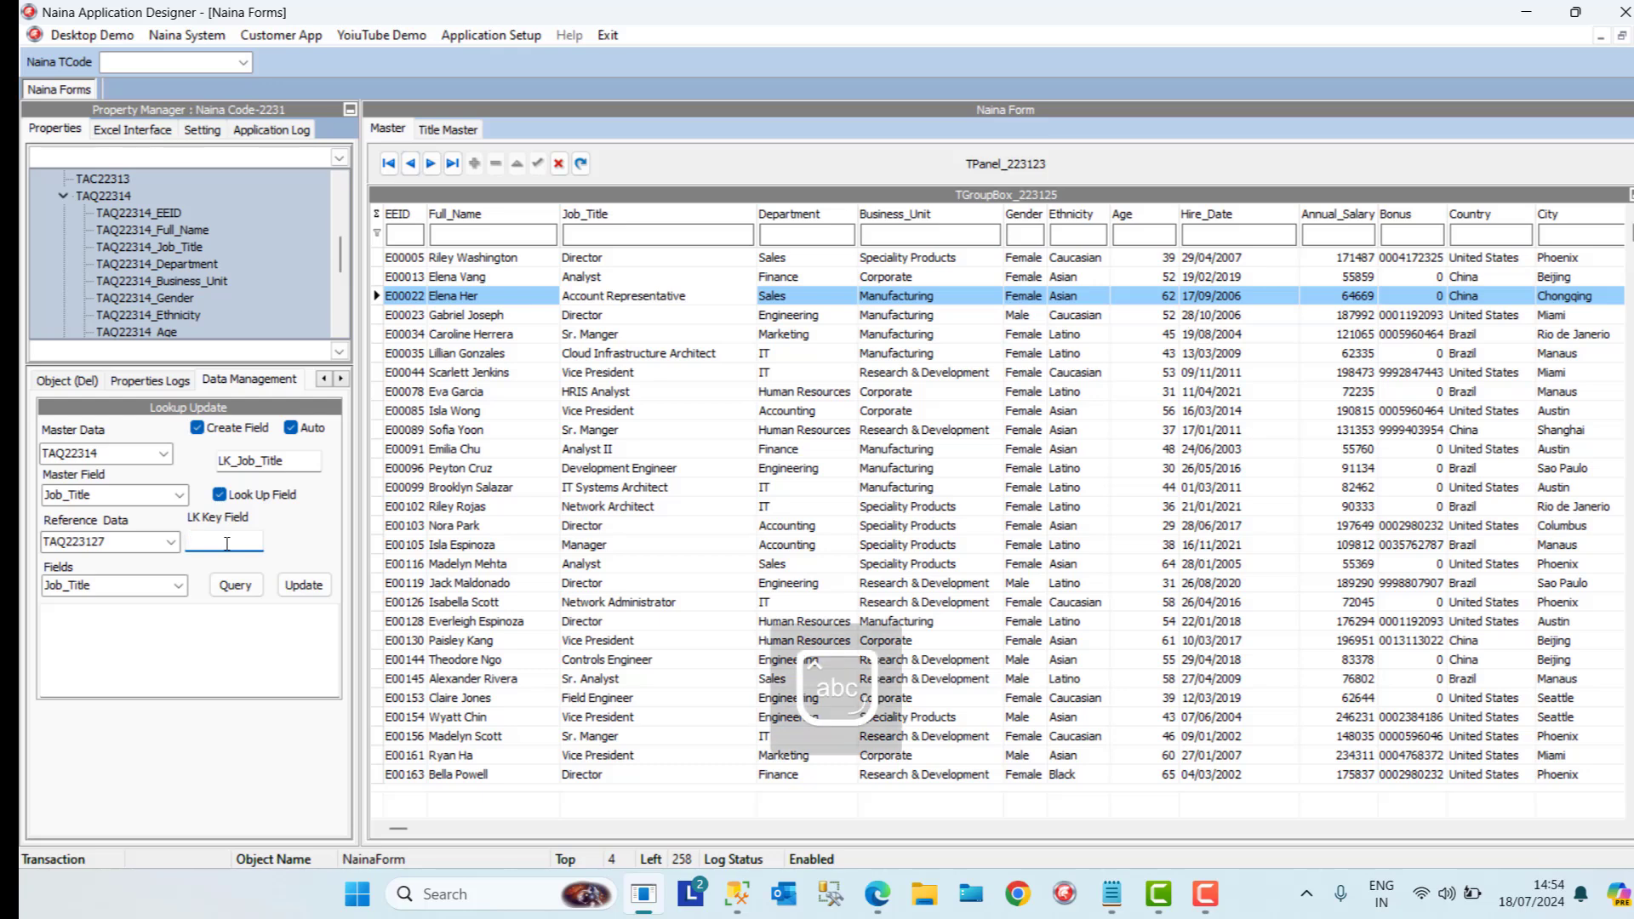
text(MasterID)
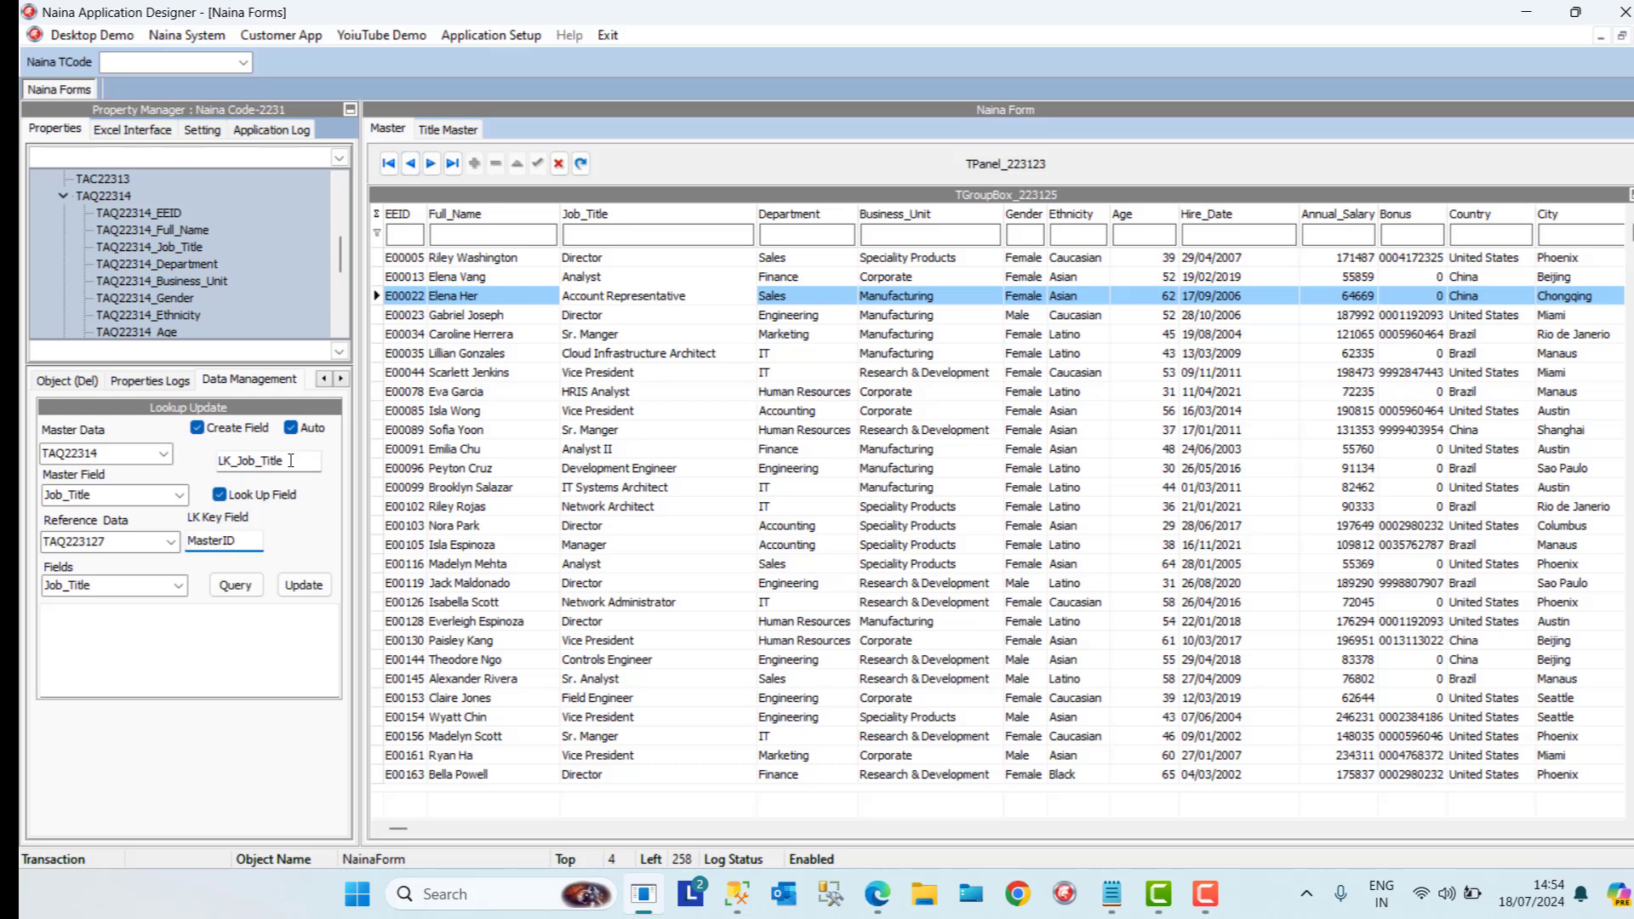
Run the lookup update to add the LK_Job_Title field to the master data, and acknowledge the messages
drag(290, 460, 220, 462)
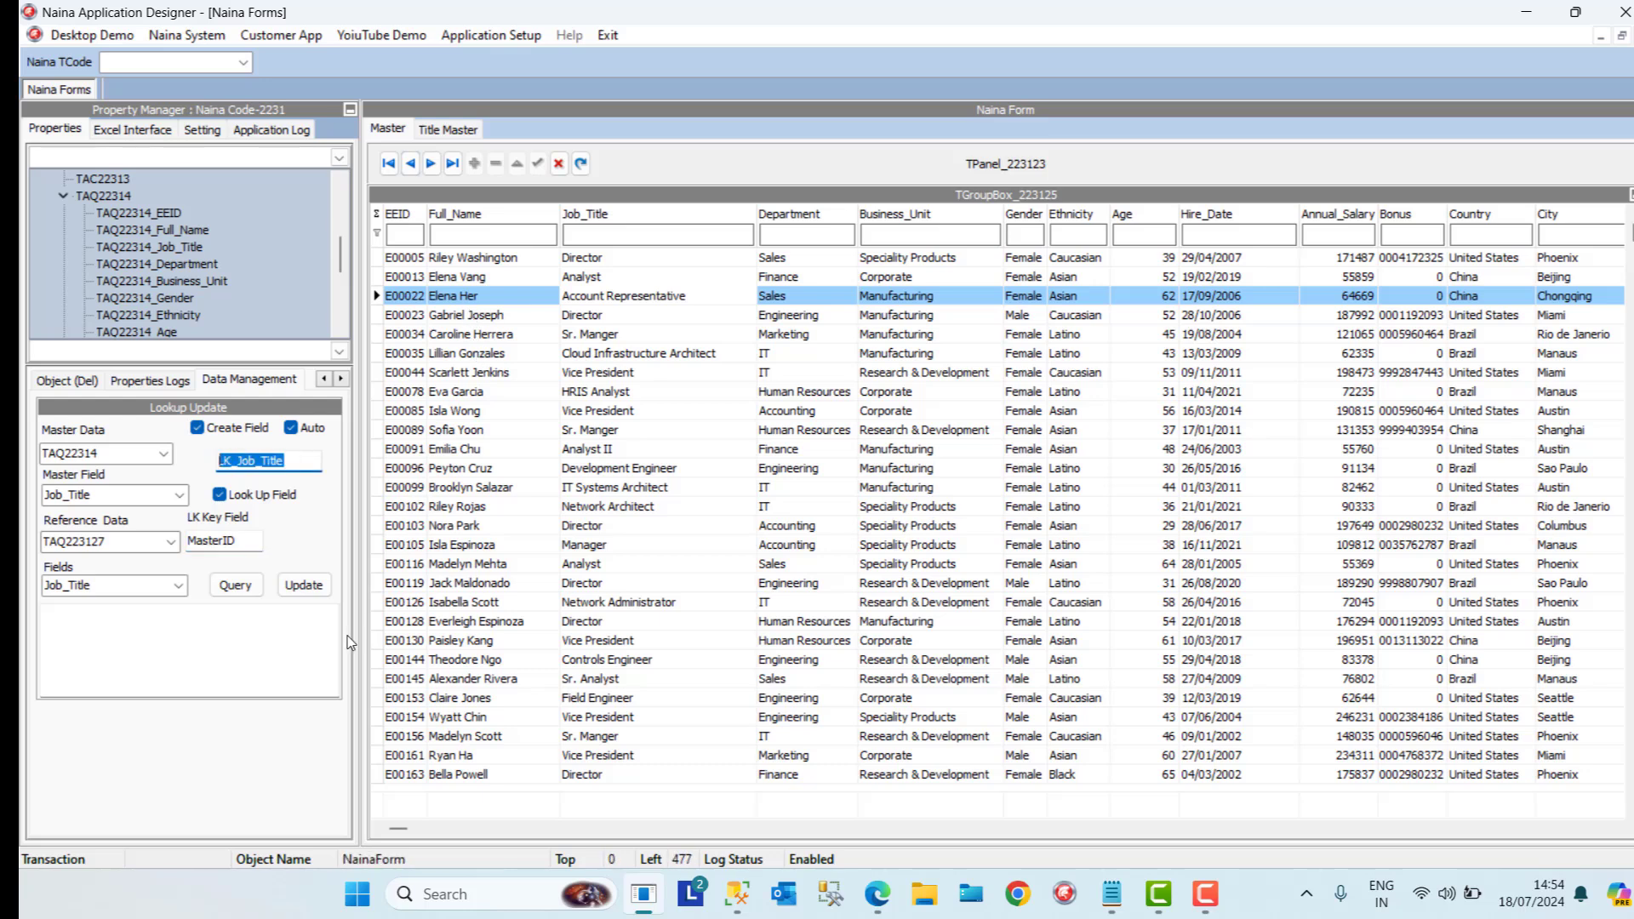
click(307, 585)
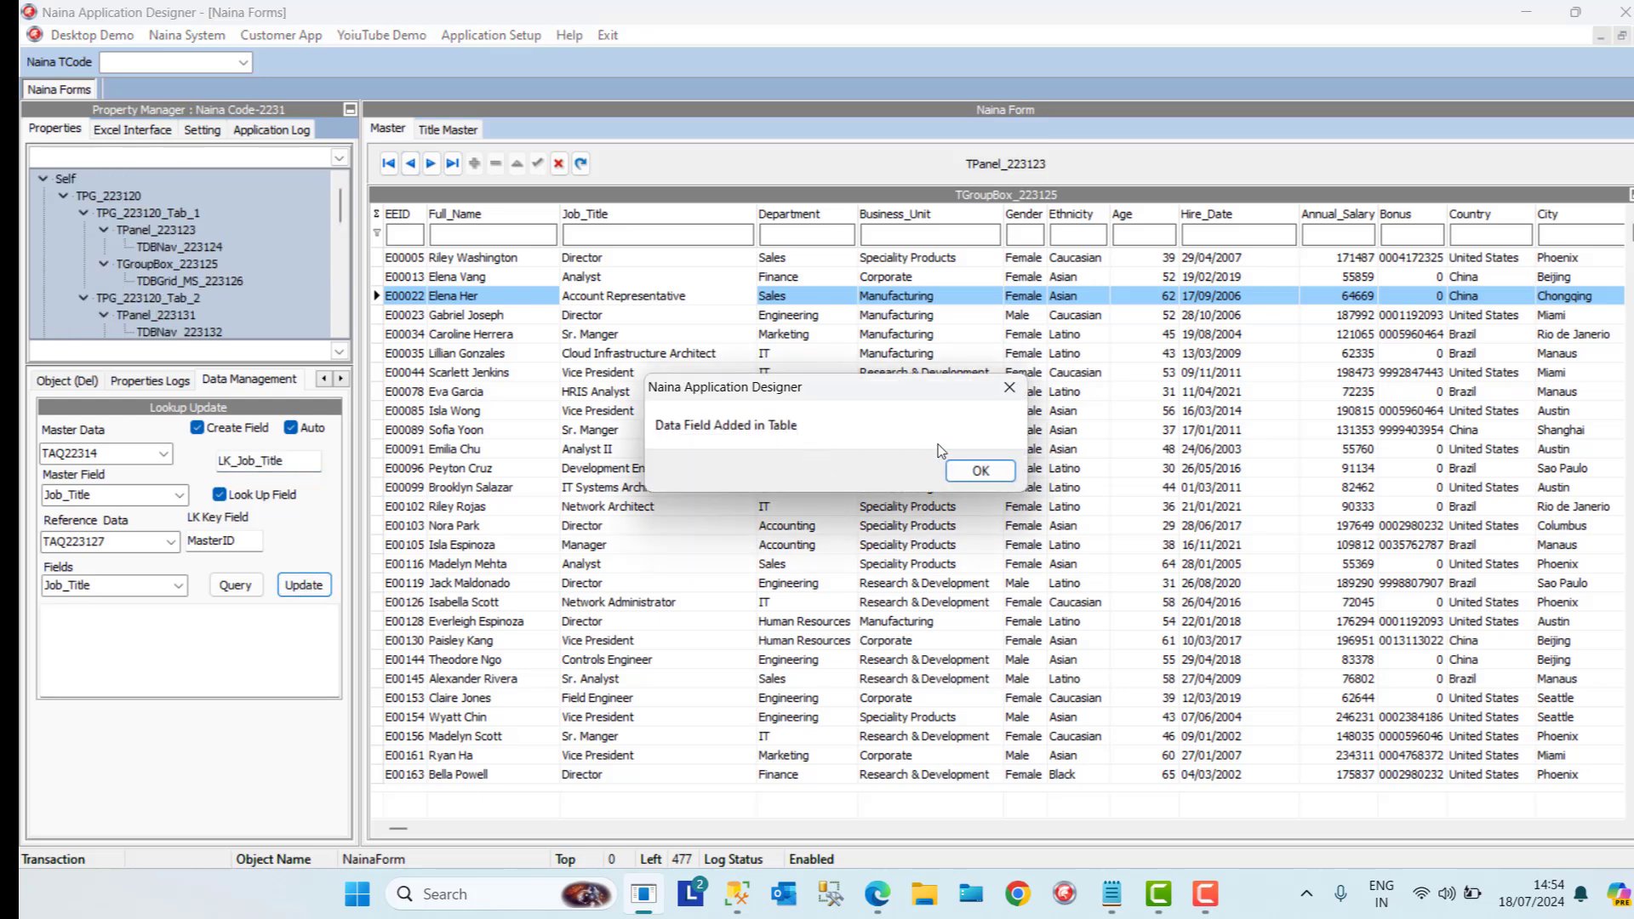
click(983, 477)
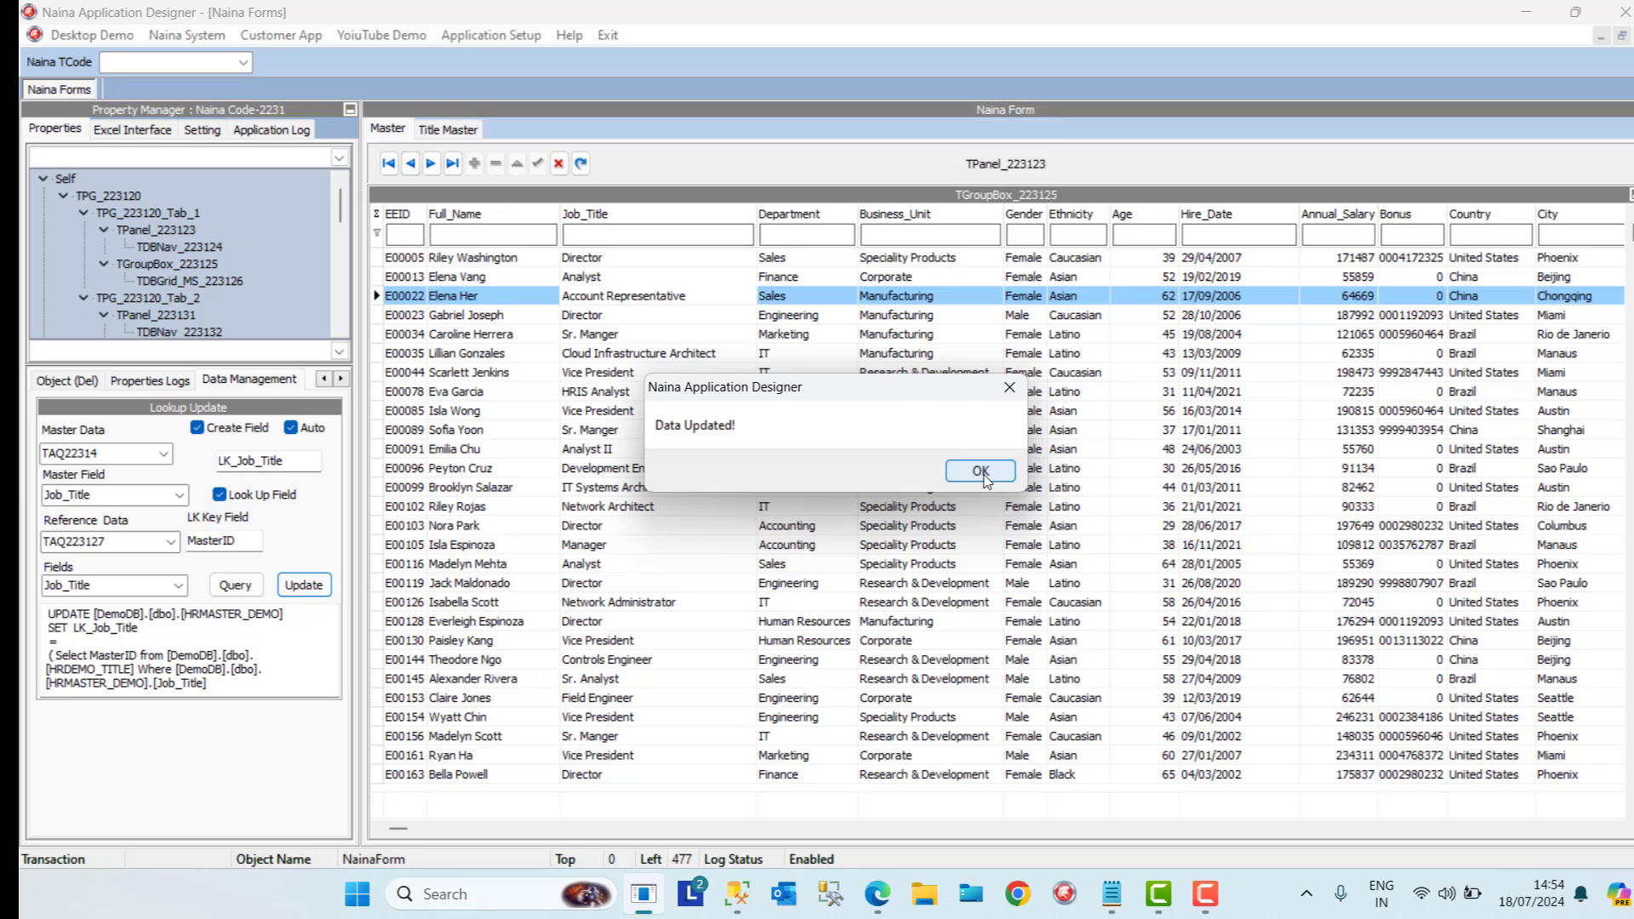
click(983, 477)
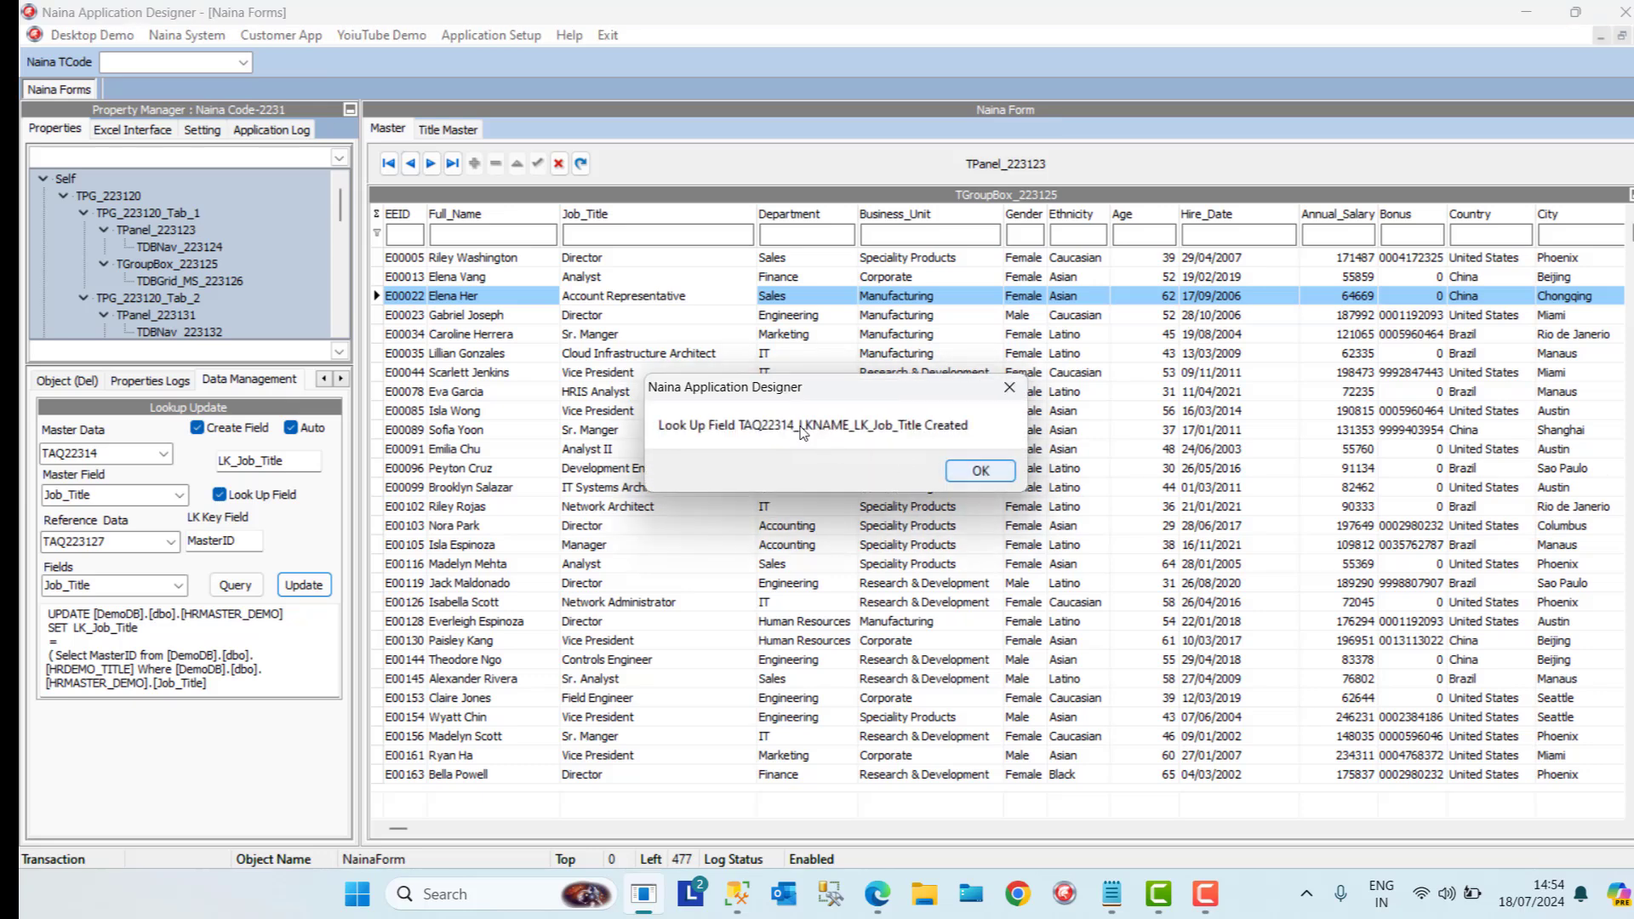
click(1007, 475)
Move along a Master grid row past Hire_Date to check its remaining columns
click(1239, 458)
key(Tab)
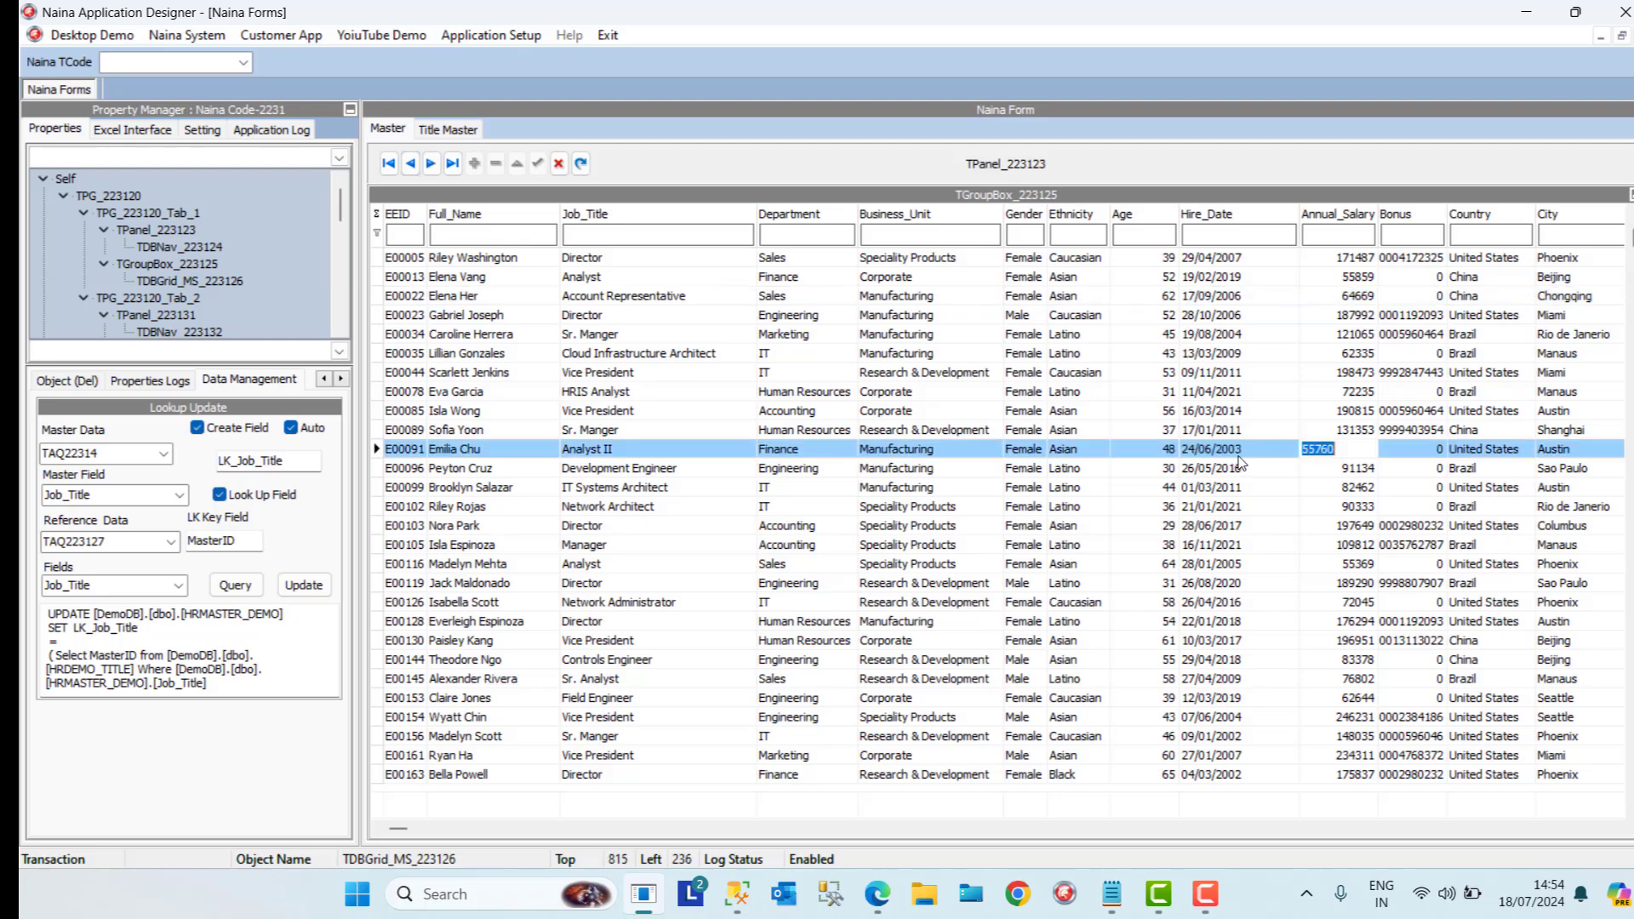
Look through the columns of the Analyst II record in the master grid
key(Tab)
key(Tab)
key(Tab)
key(Tab)
key(shift+Tab)
key(shift+Tab)
key(shift+Tab)
key(shift+Tab)
key(shift+Tab)
key(shift+Tab)
key(shift+Tab)
key(shift+Tab)
key(shift+Tab)
key(shift+Tab)
key(shift+Tab)
key(shift+Tab)
key(shift+Tab)
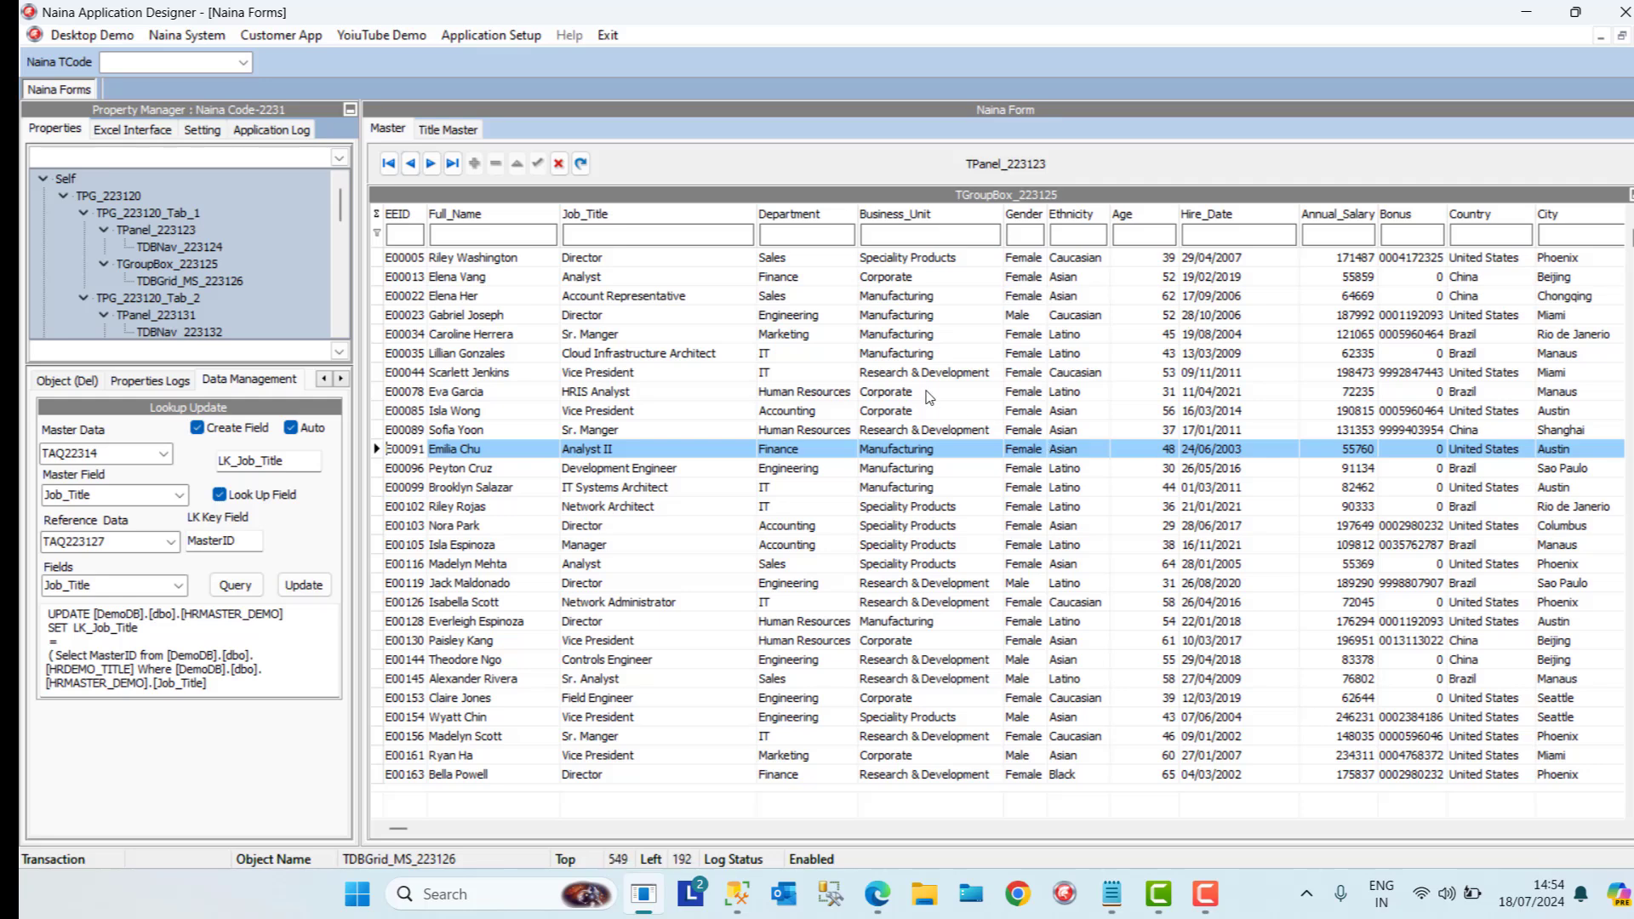
Check the TAQ22314 fields in the component tree and the dataset fields in the master grid's system setup
click(322, 380)
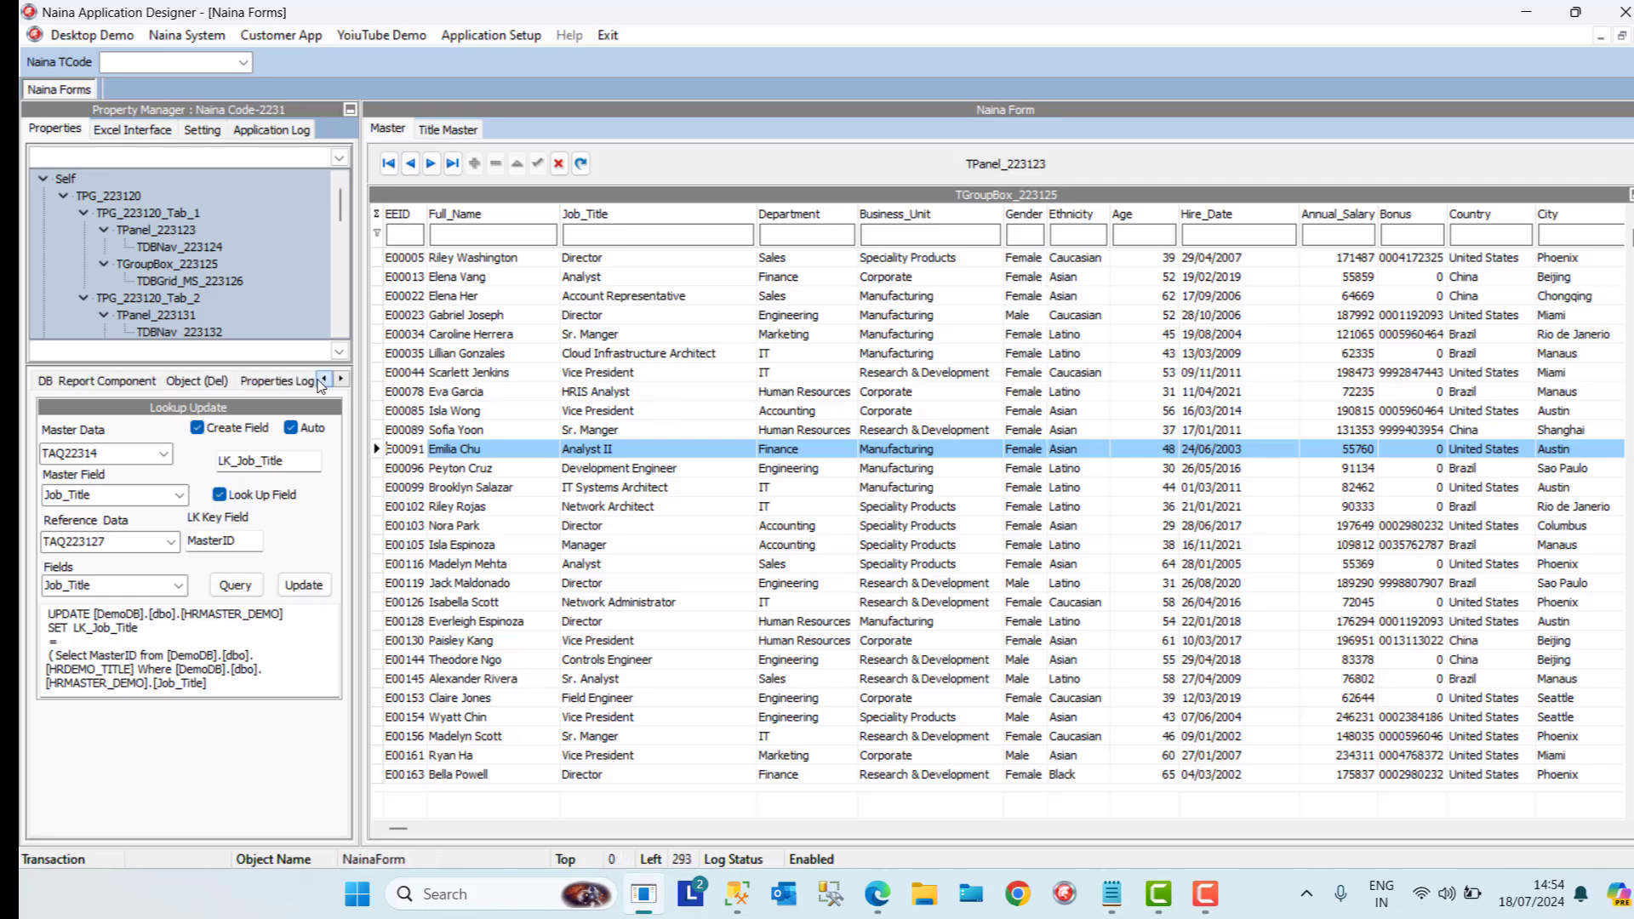
click(322, 379)
drag(337, 204, 338, 287)
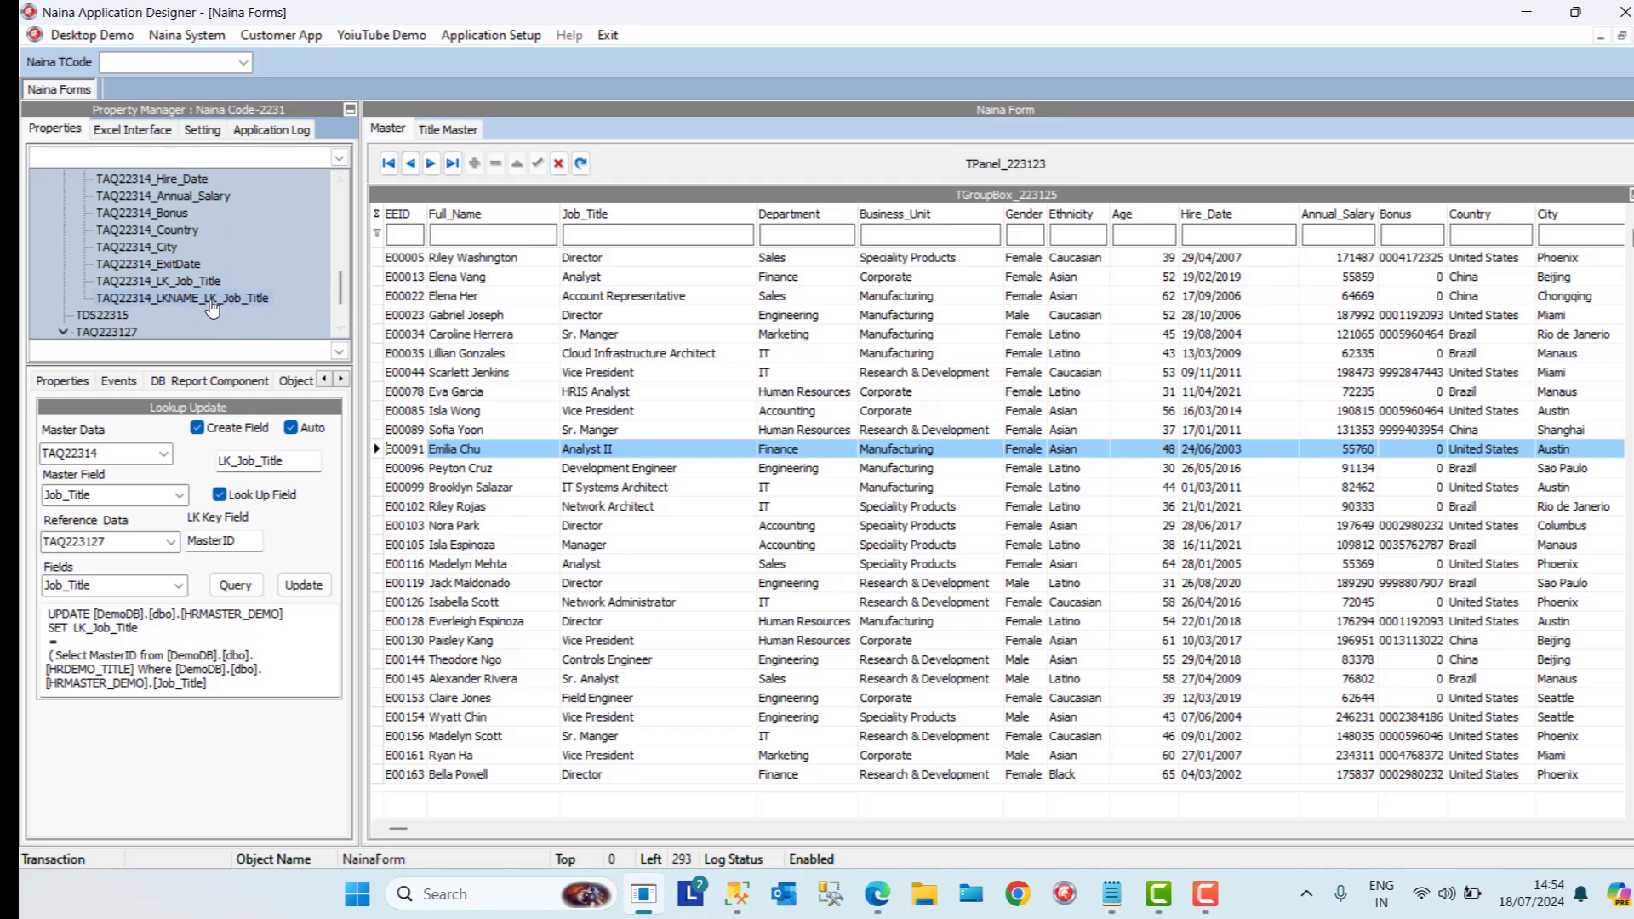
right_click(379, 412)
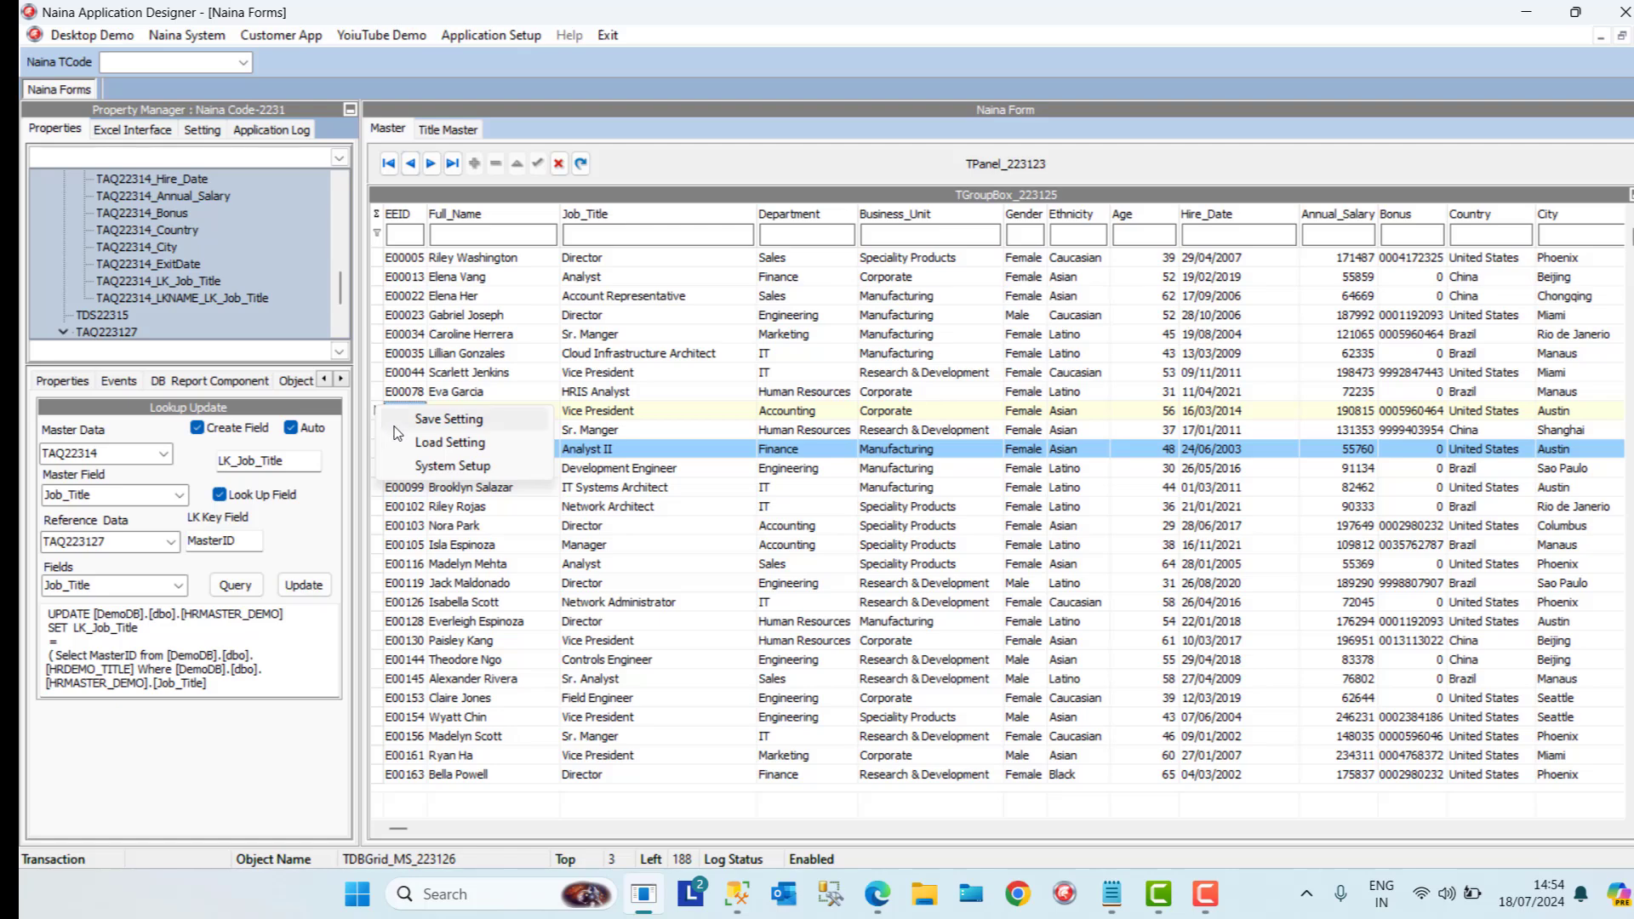
click(428, 467)
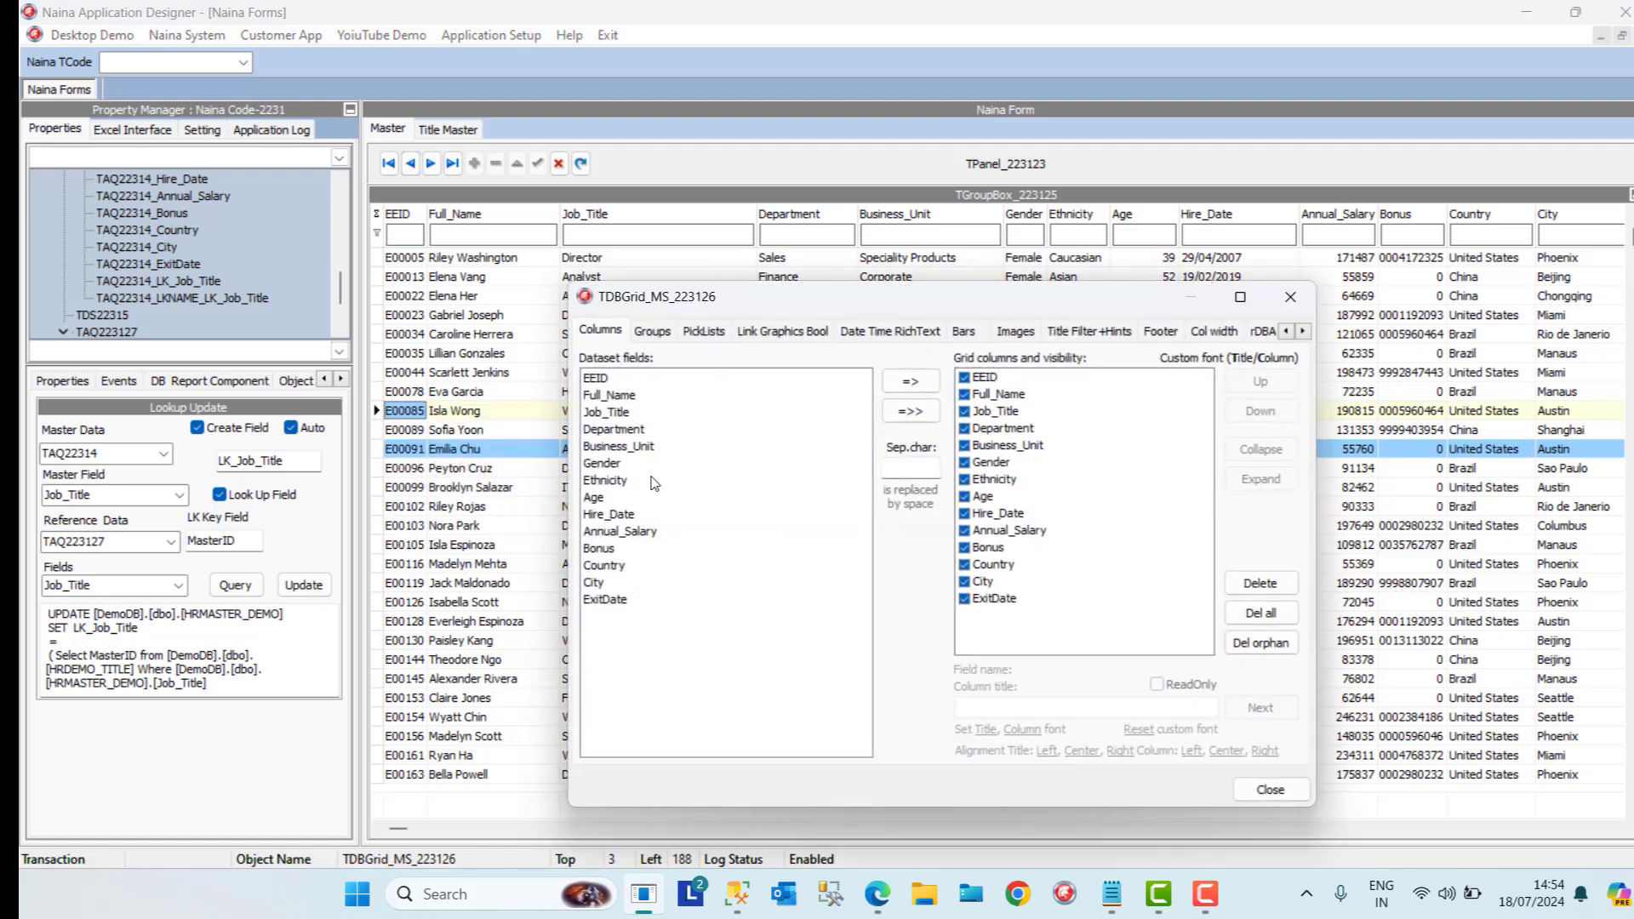
click(1269, 790)
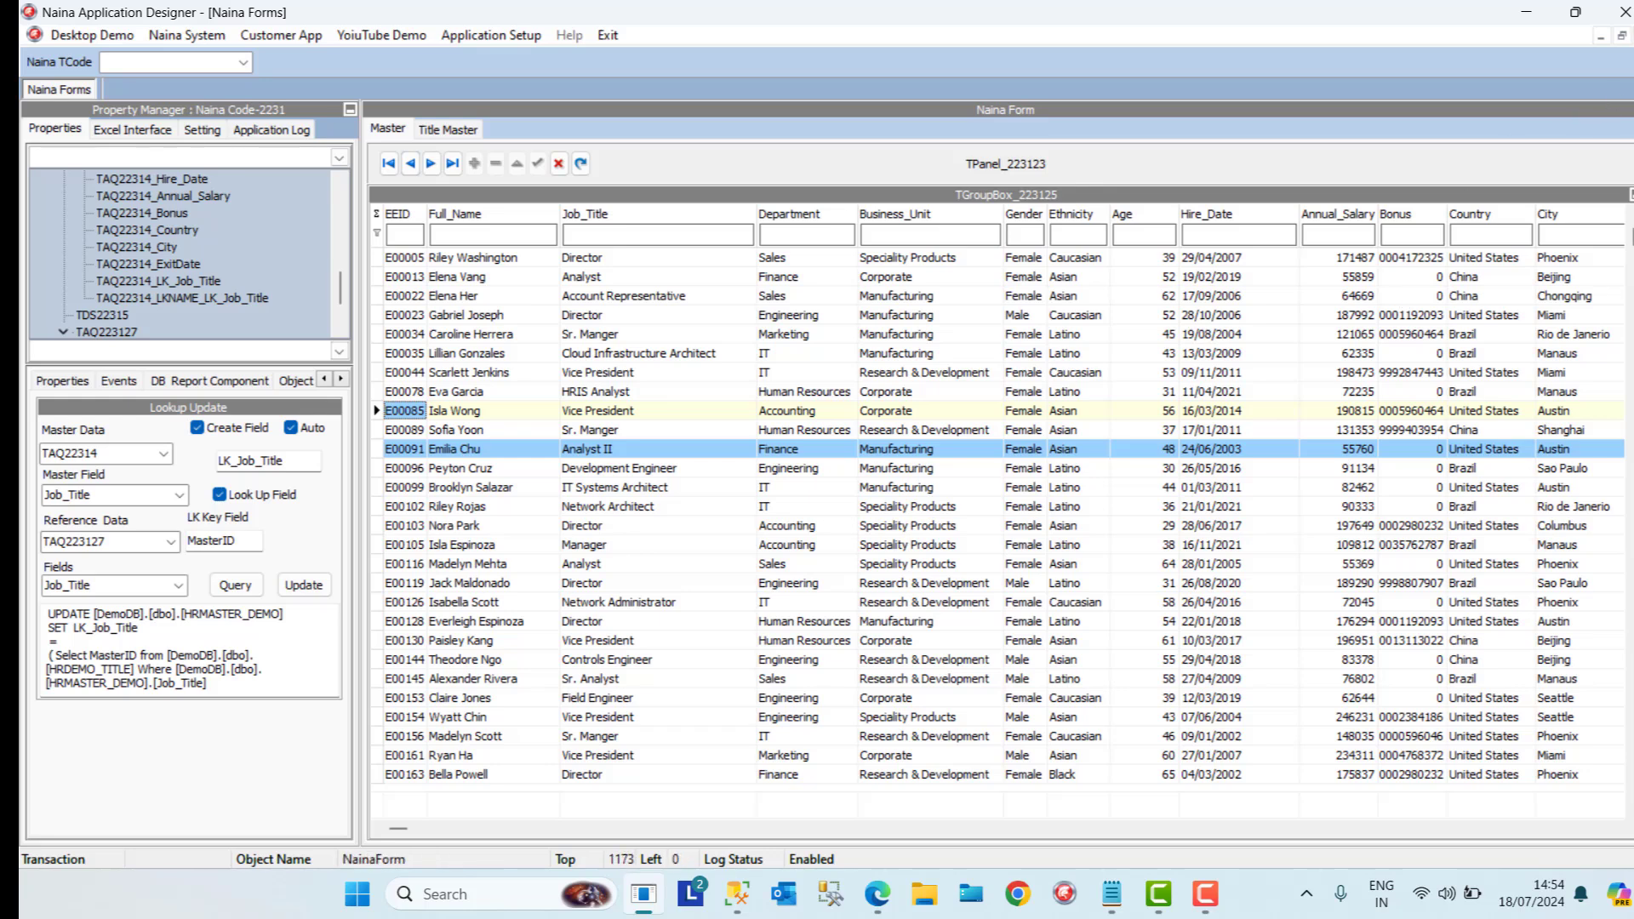
Close the current form and reopen Naina Forms to reload the dataset fields
click(1633, 35)
click(466, 35)
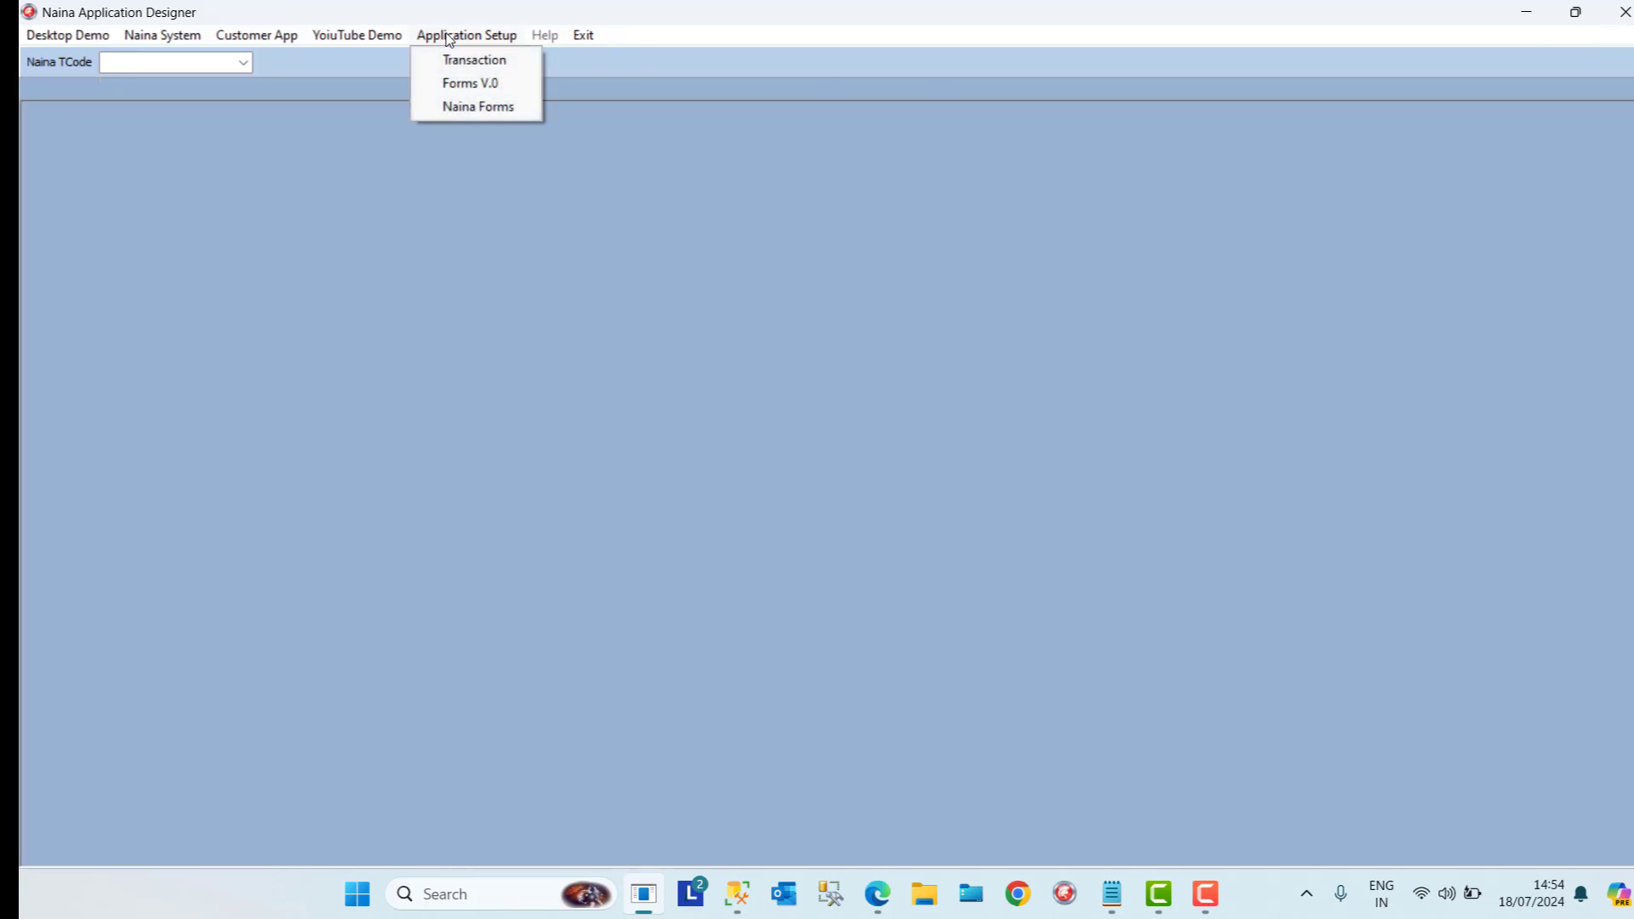
click(457, 108)
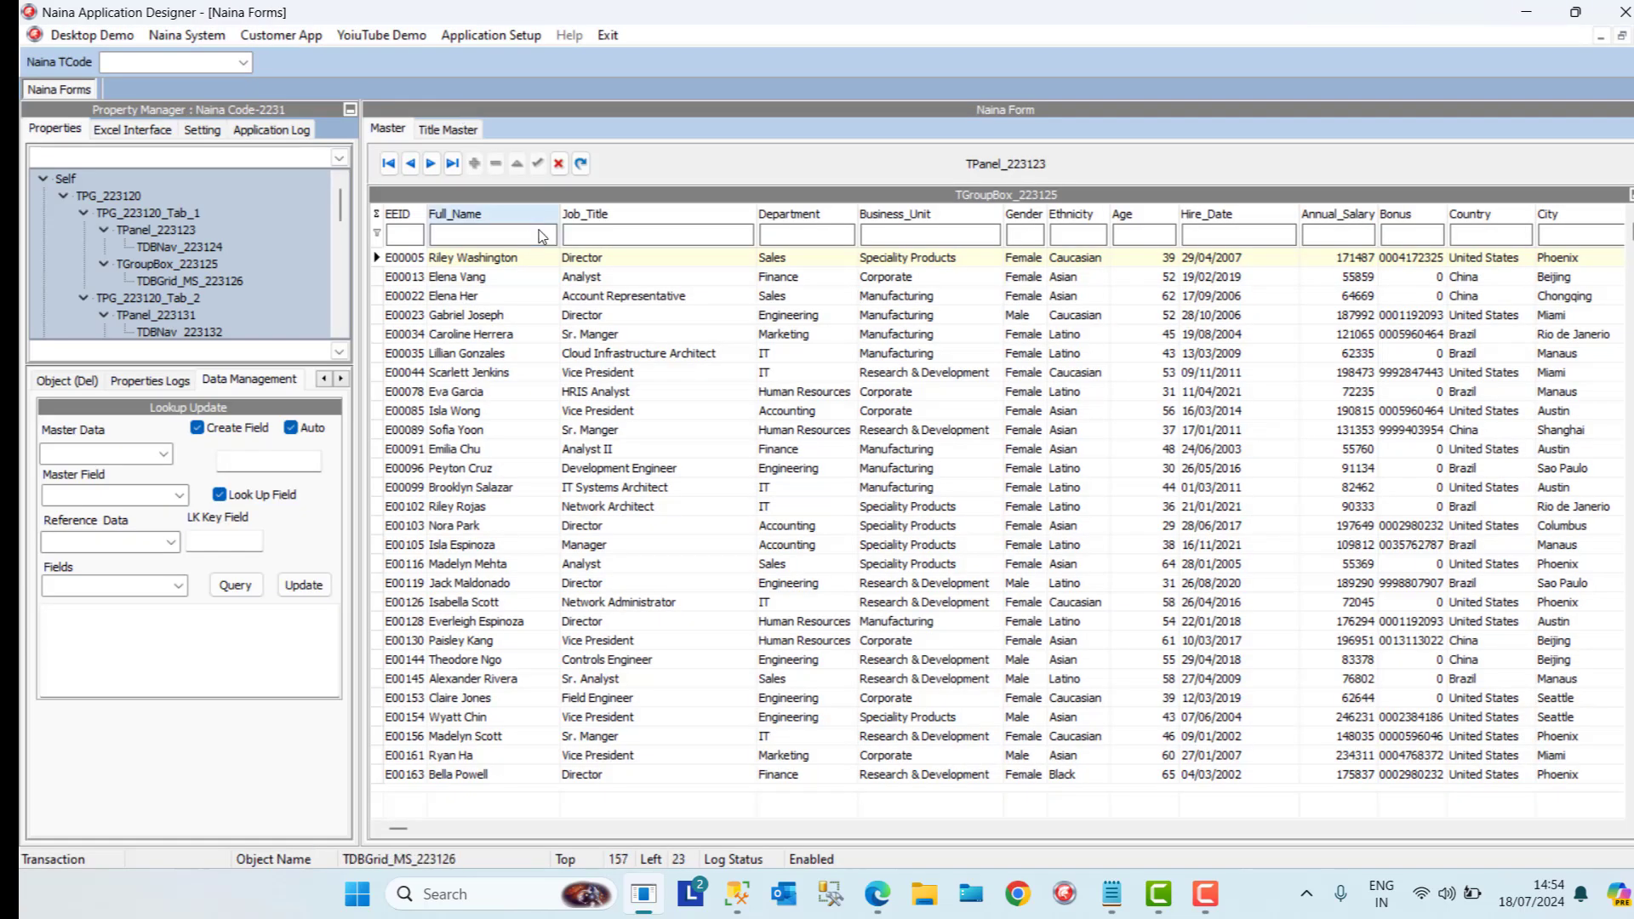
Replace the master grid's Job_Title column with the LKNAME_LK_Job_Title lookup field in the grid's system setup
click(377, 355)
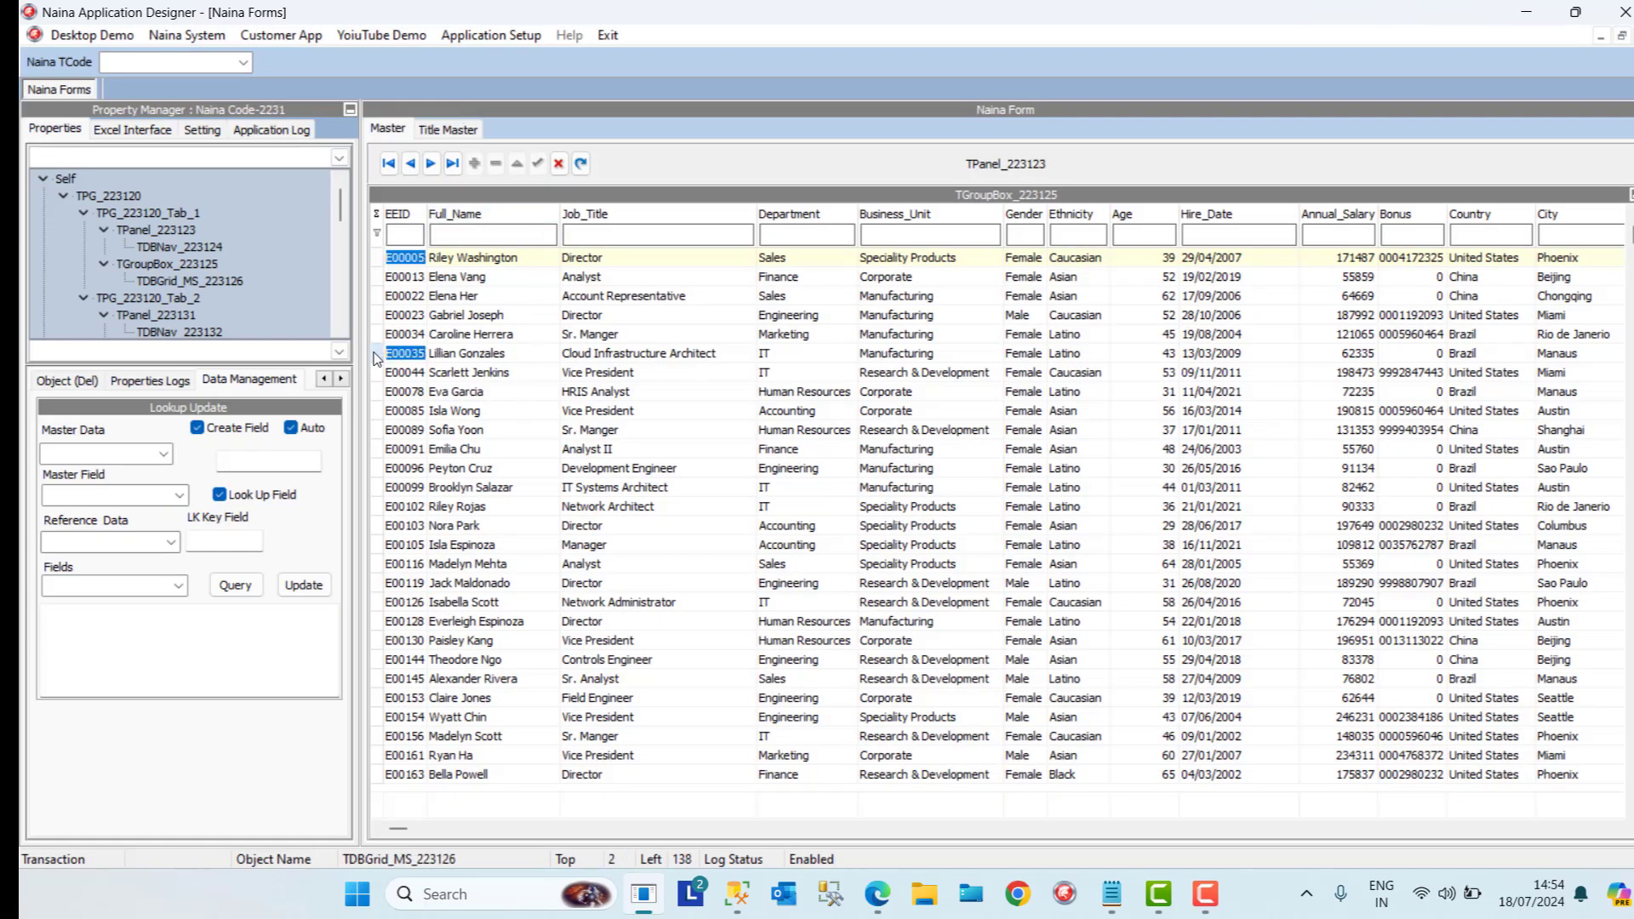
right_click(377, 355)
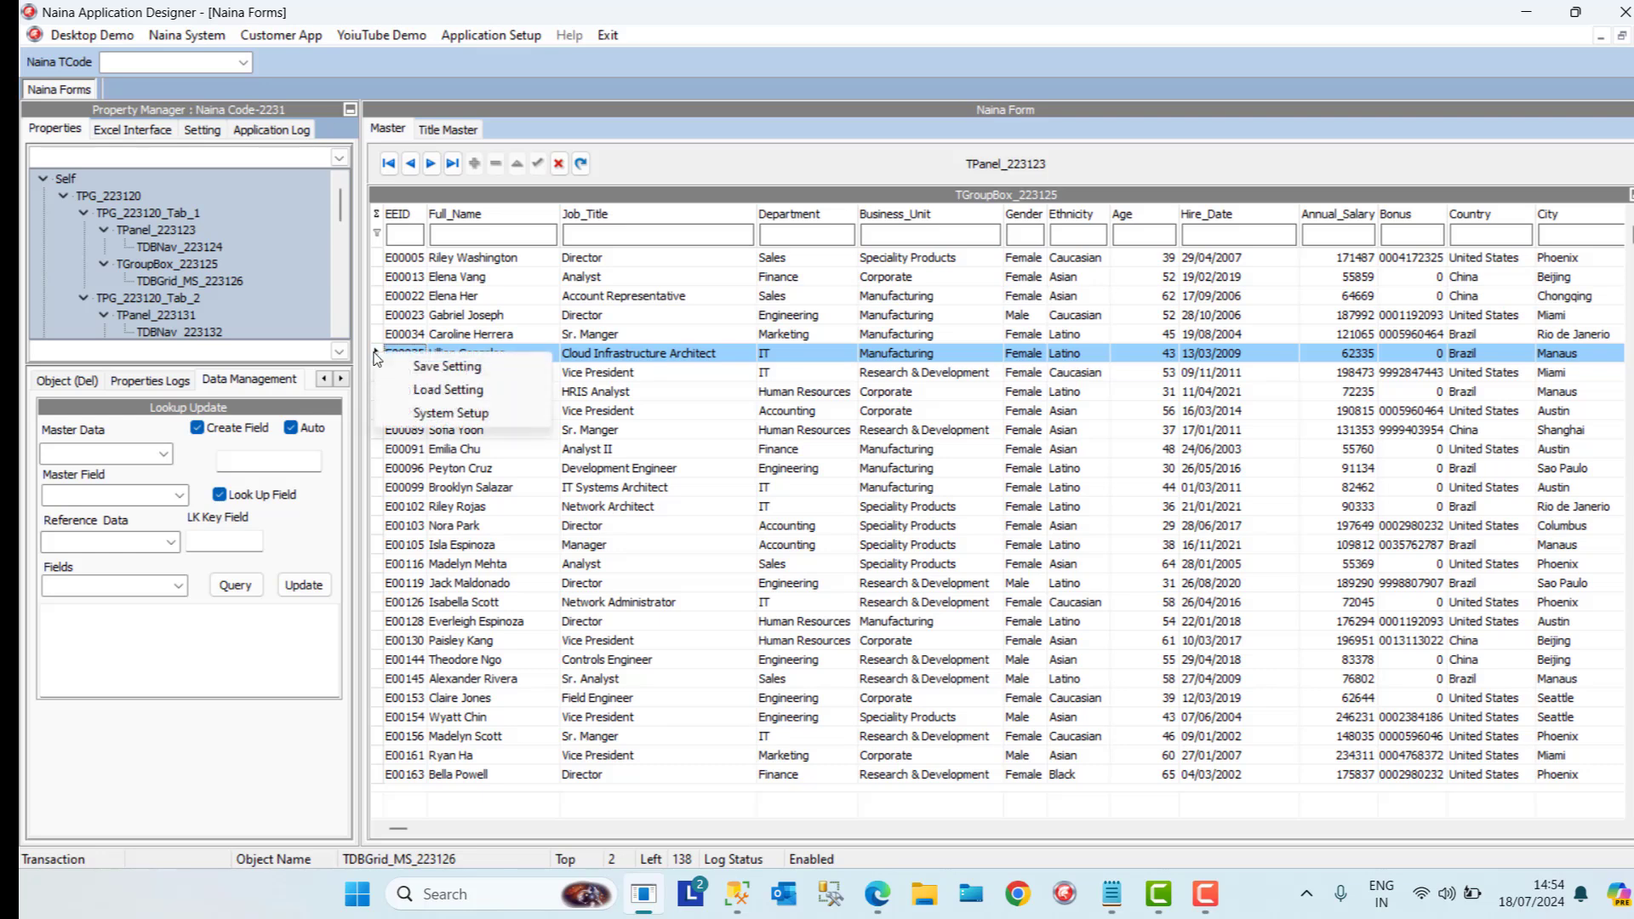
click(441, 415)
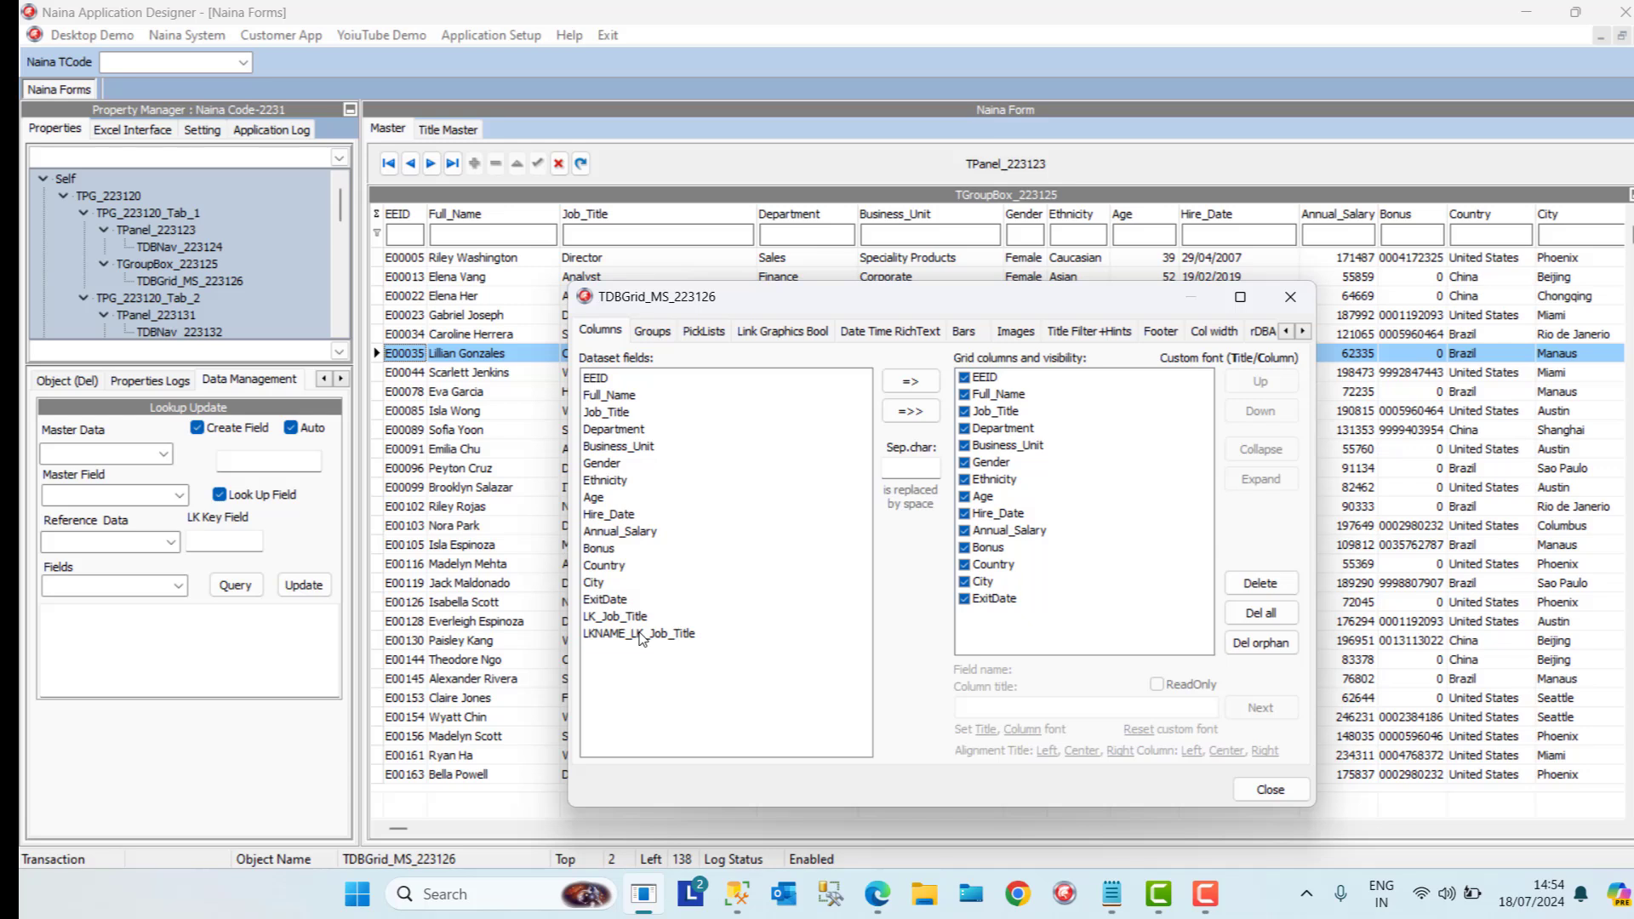
click(634, 618)
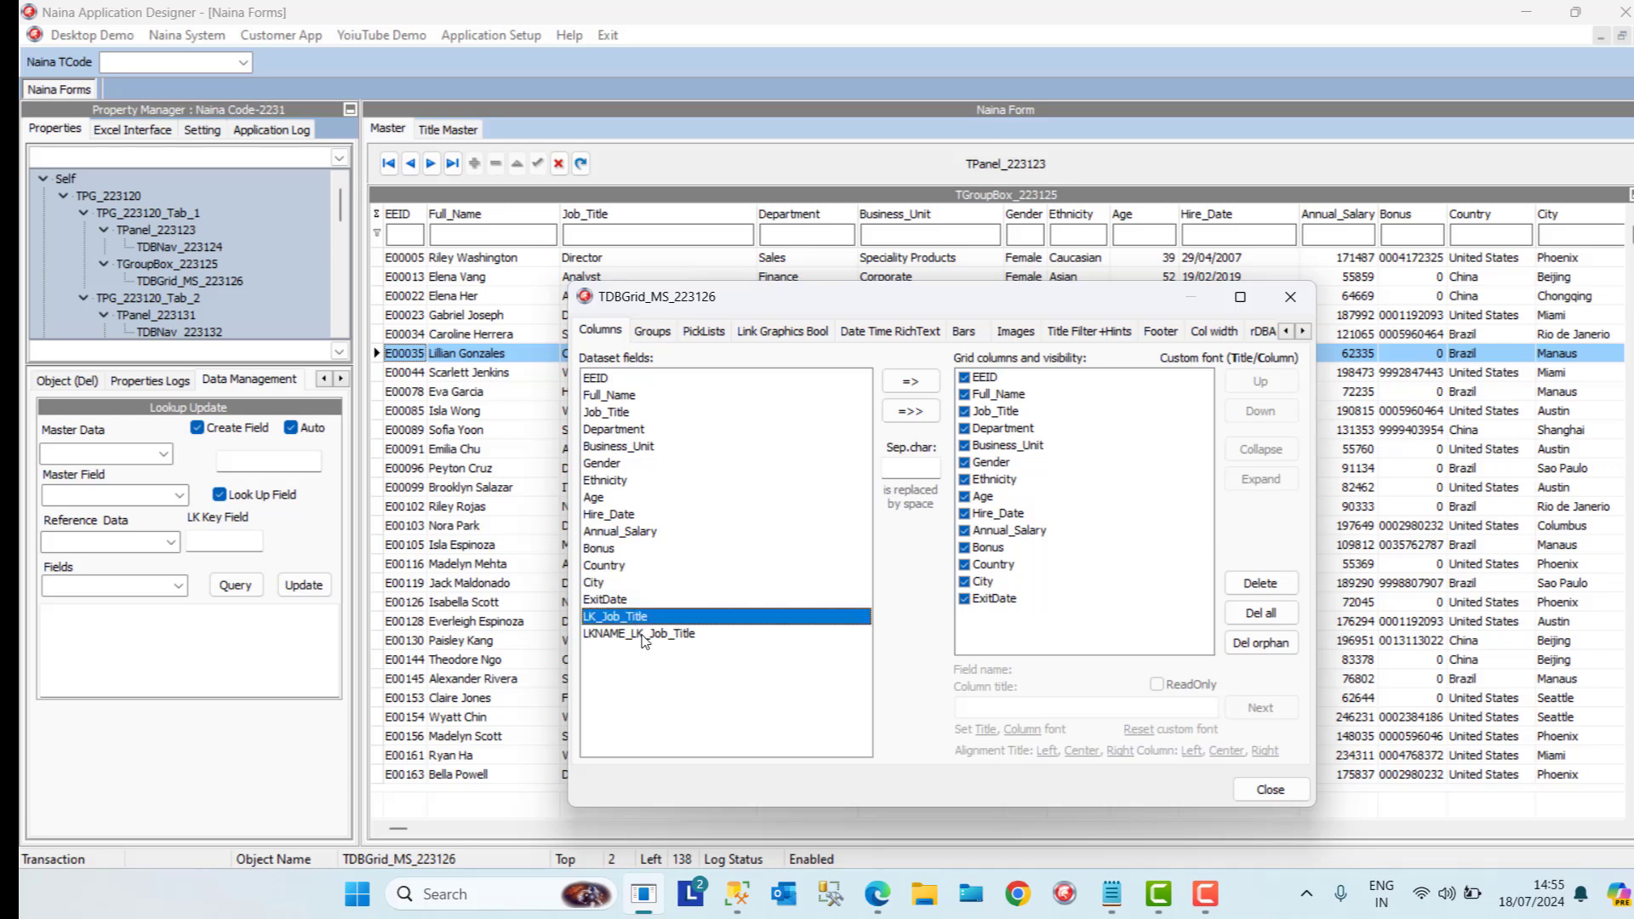
click(639, 634)
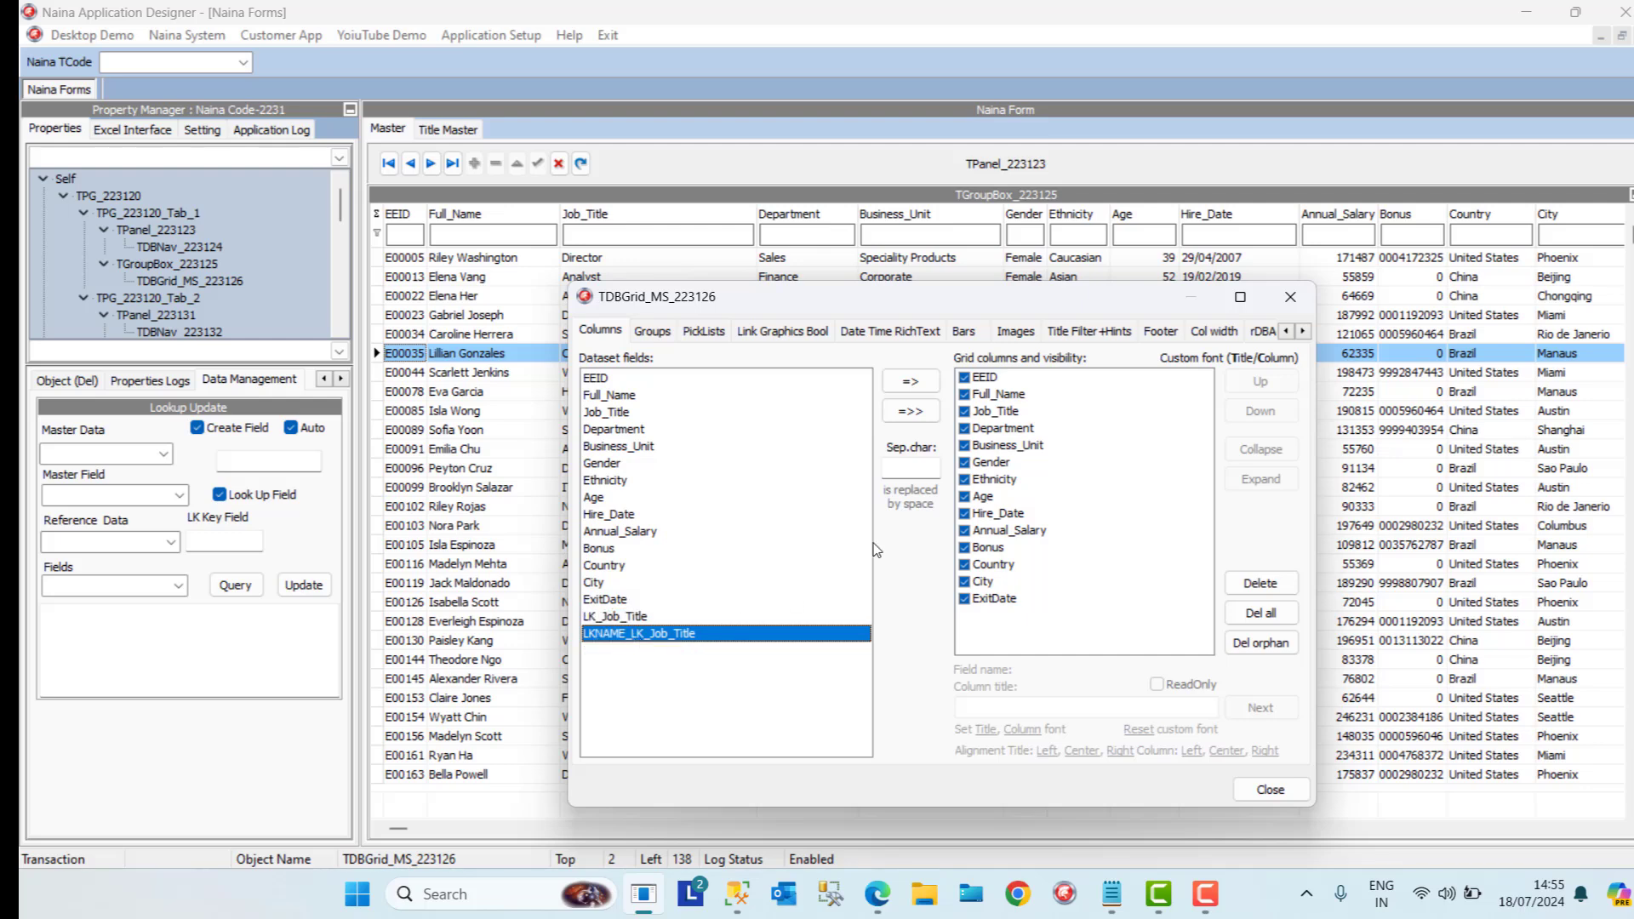
click(1002, 414)
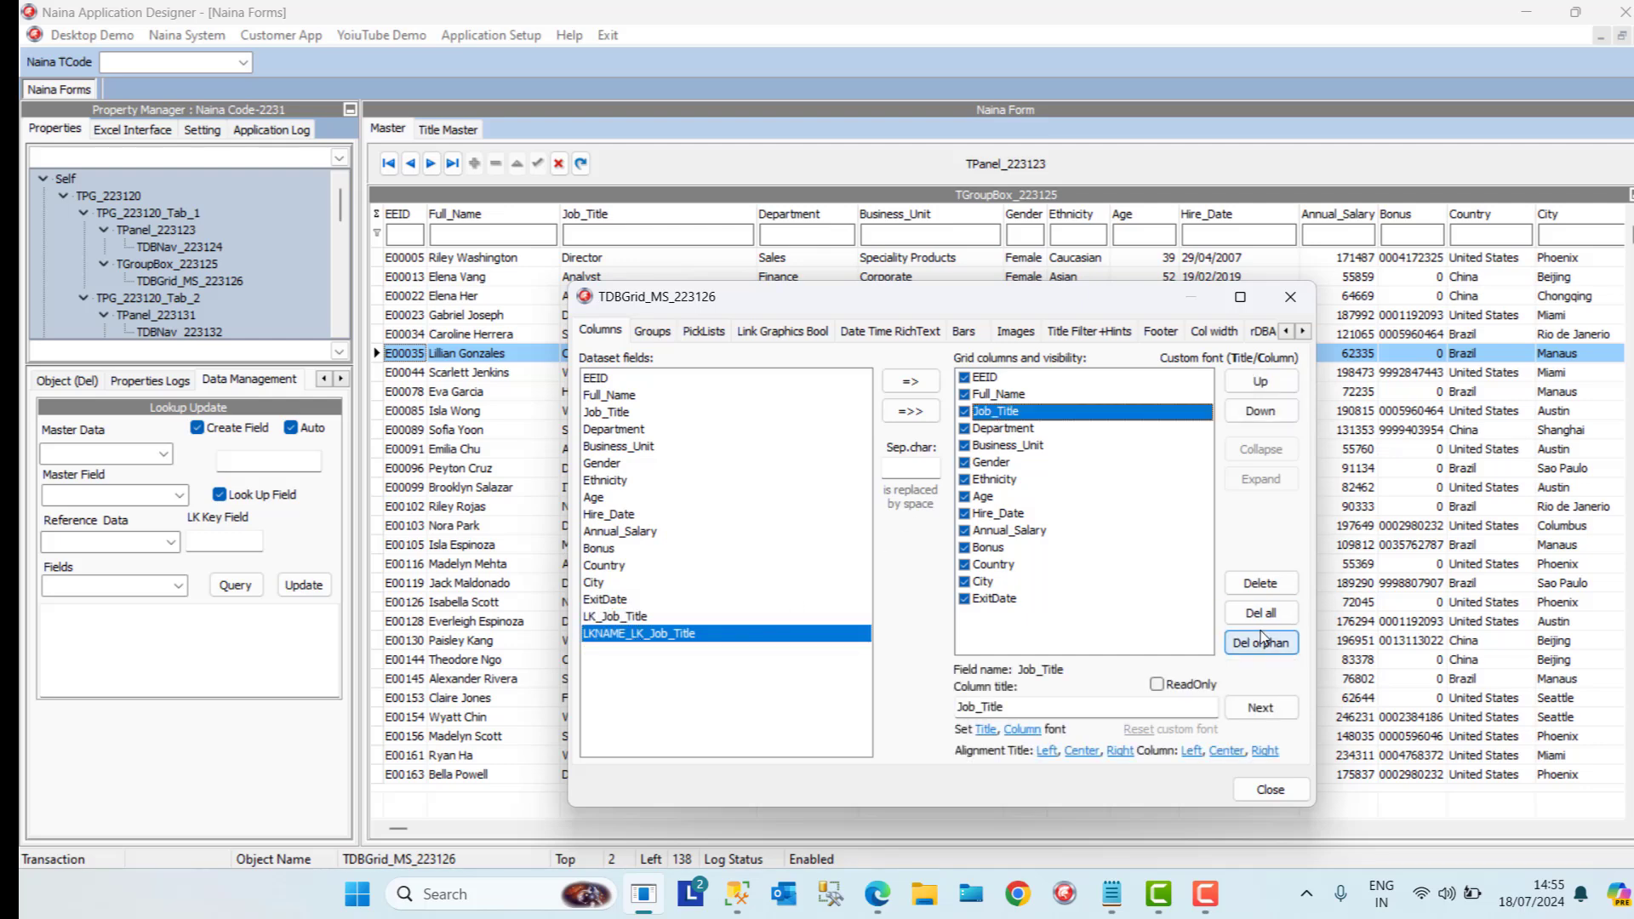
click(1260, 584)
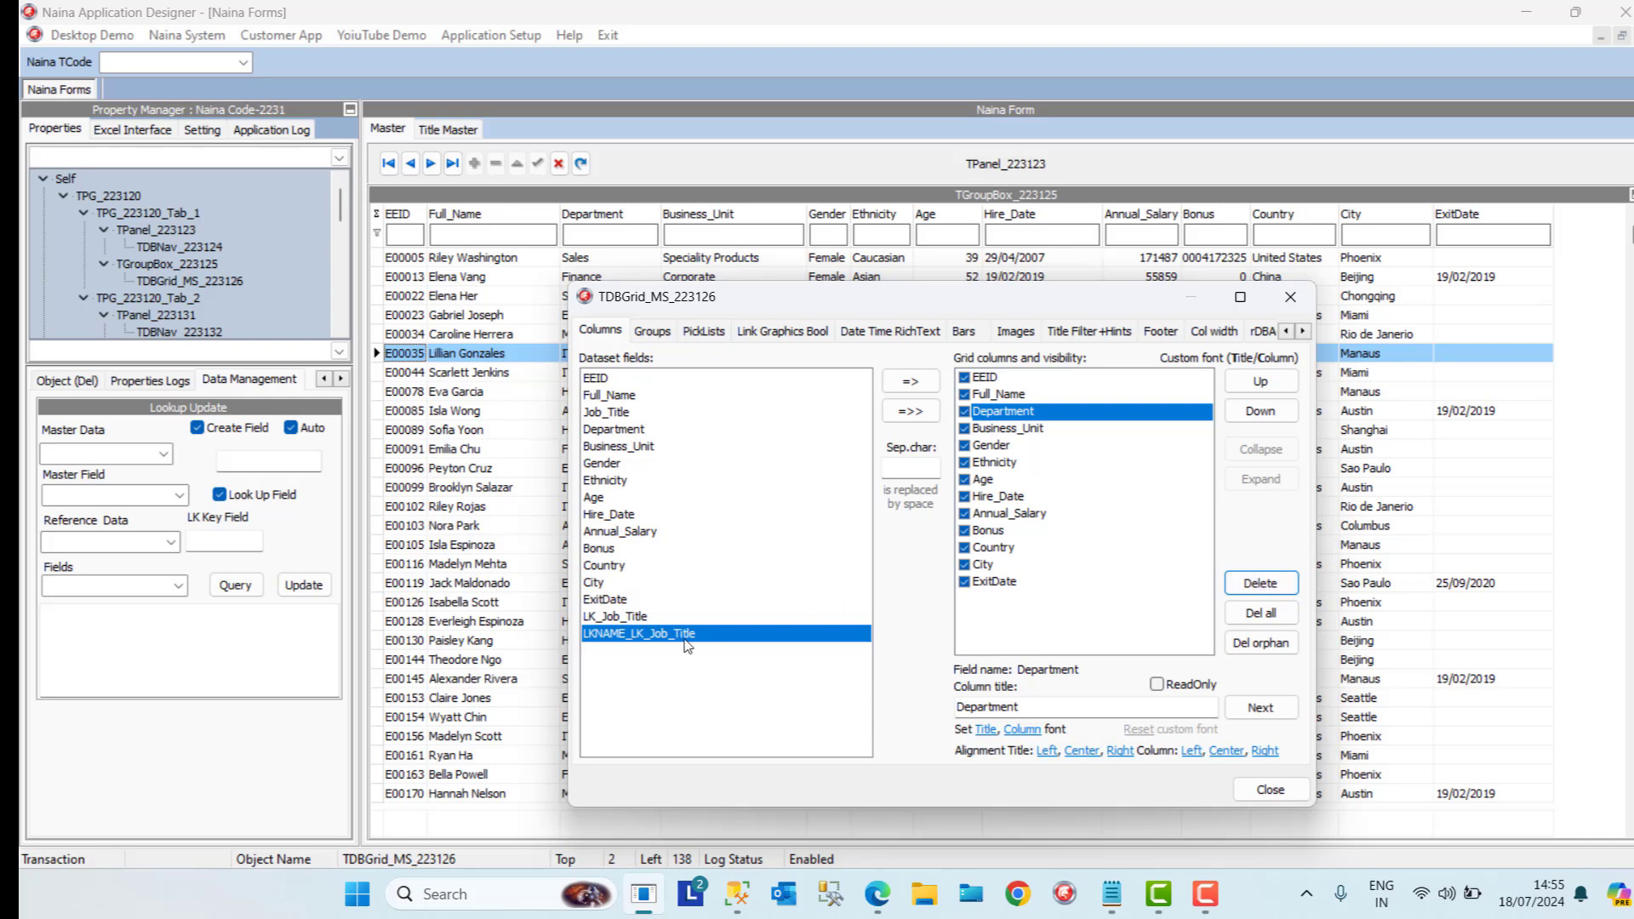
click(910, 384)
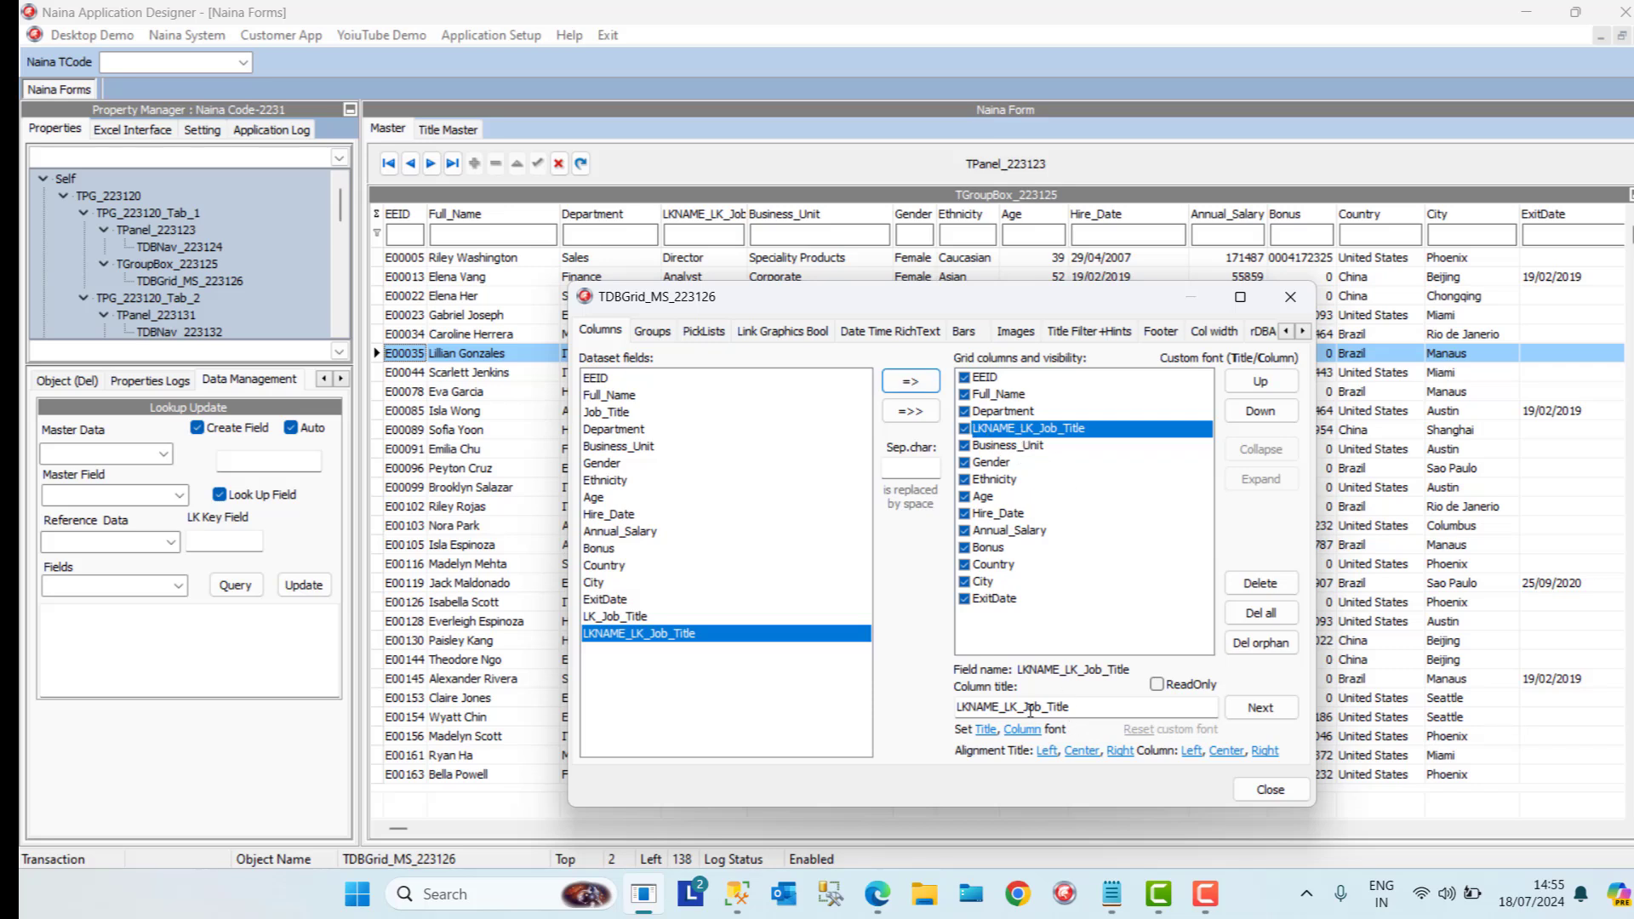
Set the lookup column's title to Job_Title and close the grid setup
drag(1030, 711, 929, 713)
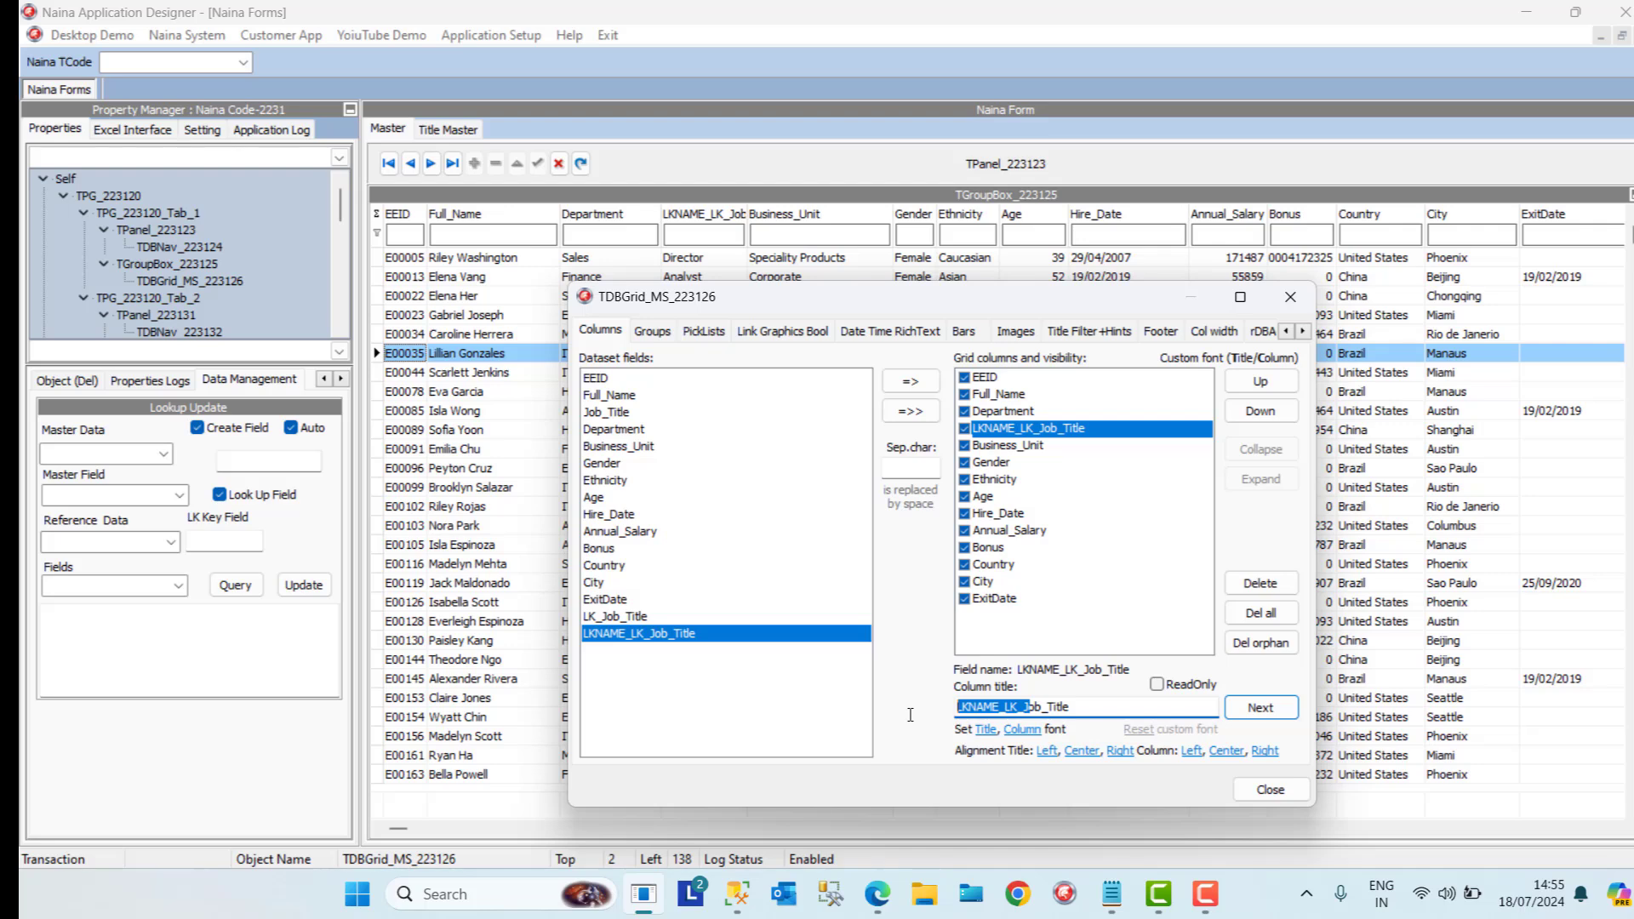
key(BackSpace)
text(J)
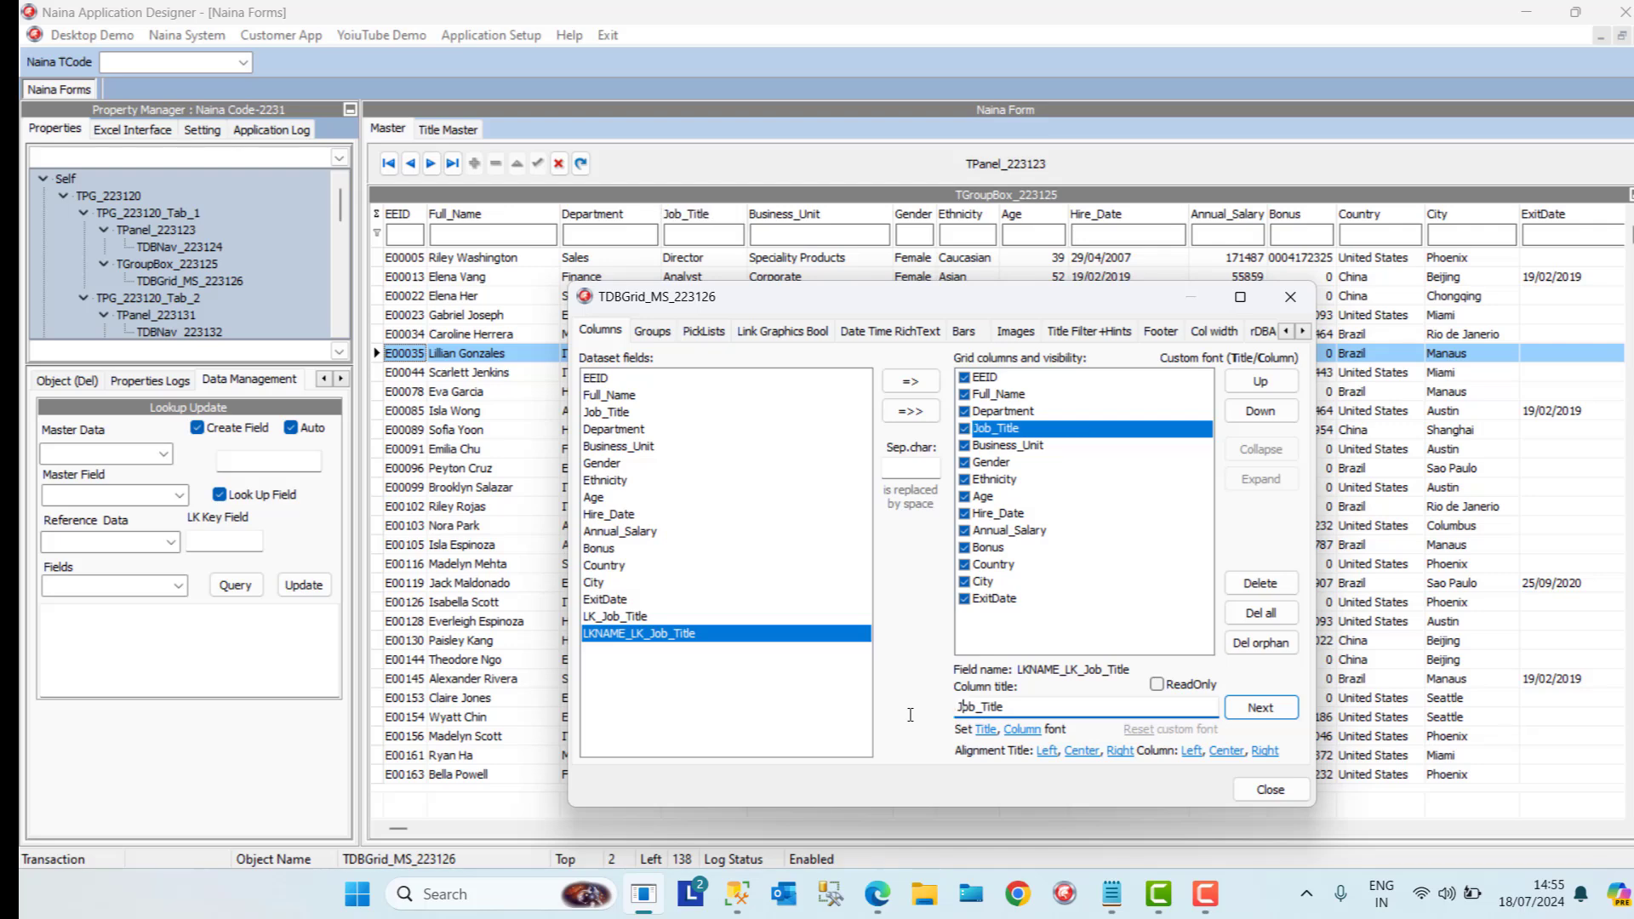
click(1278, 791)
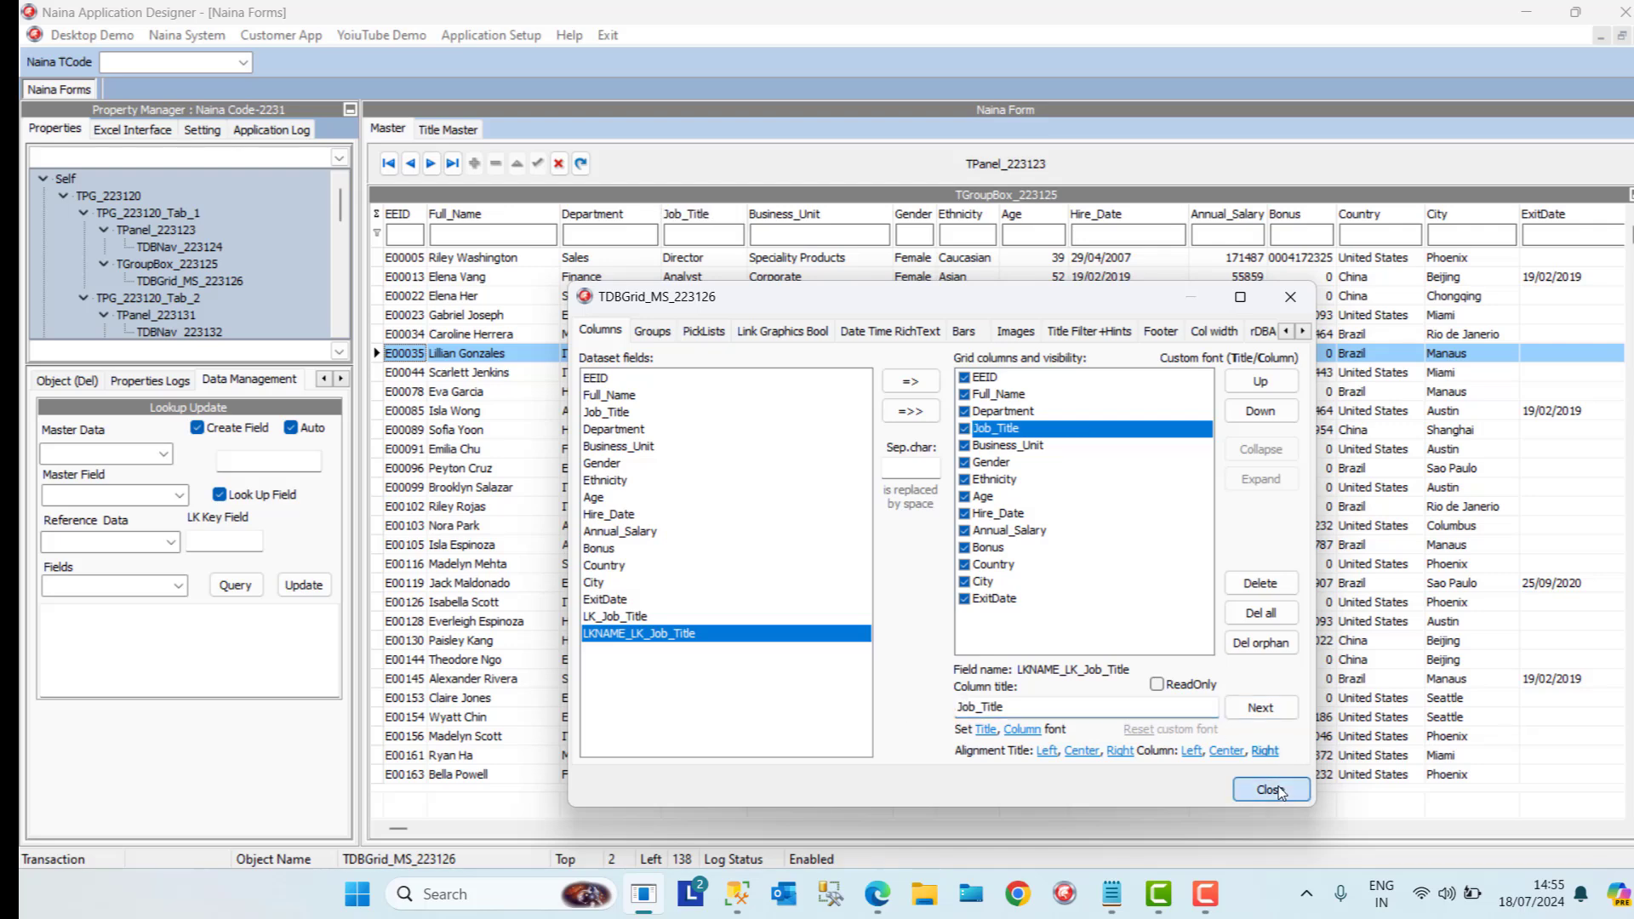
Browse the job titles offered by the second record's lookup list and widen the Job_Title column
click(716, 274)
click(736, 277)
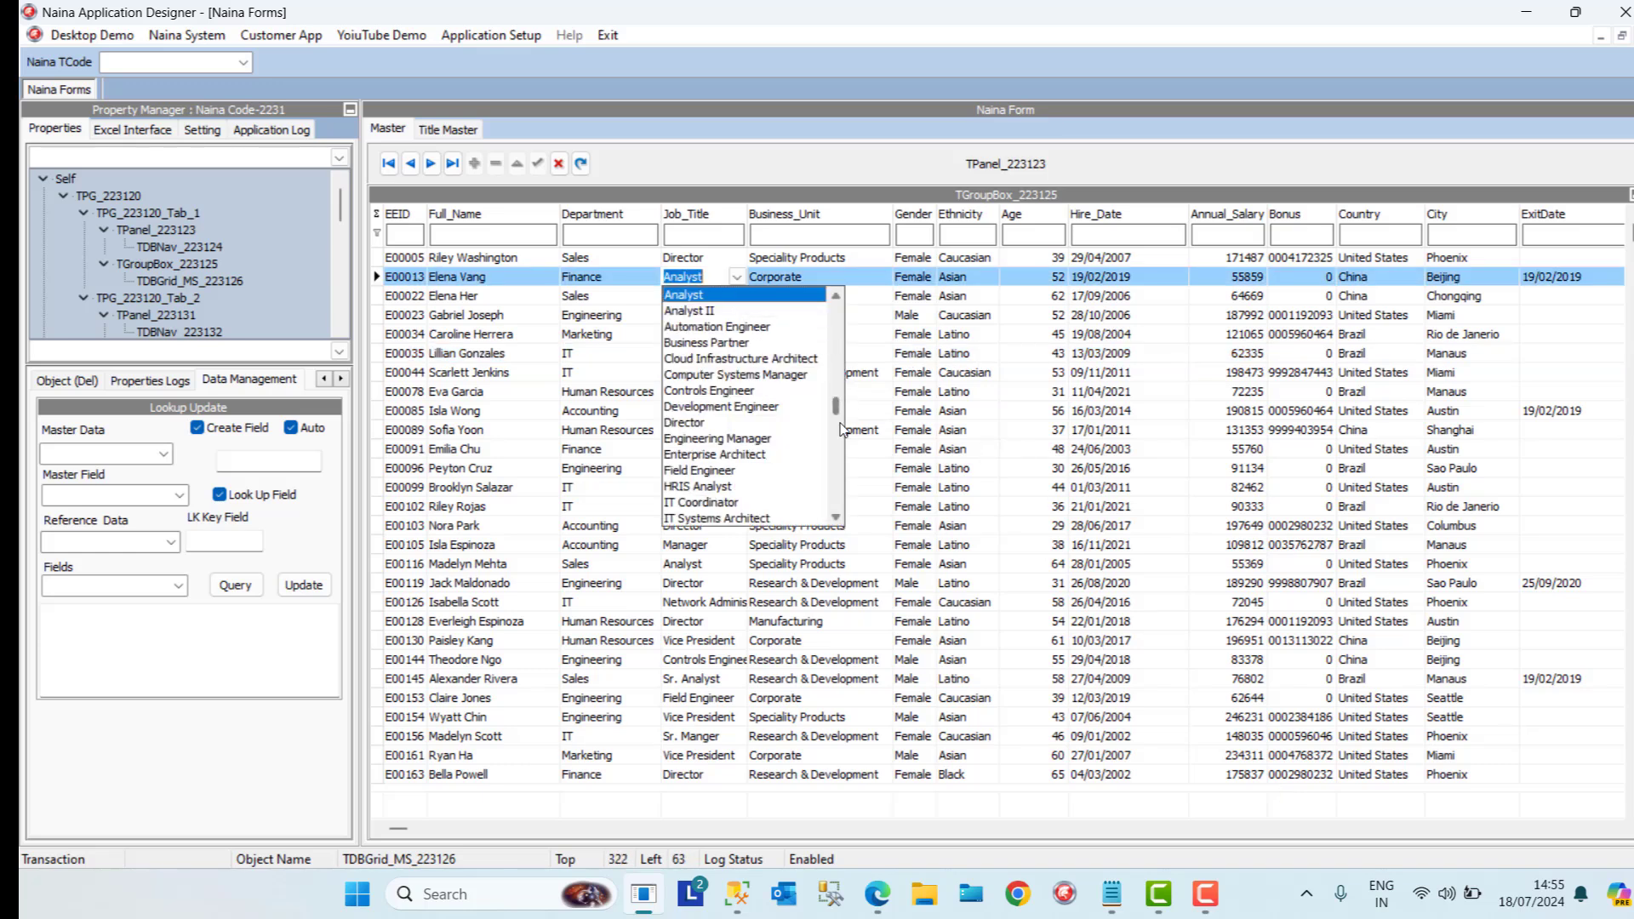
click(838, 518)
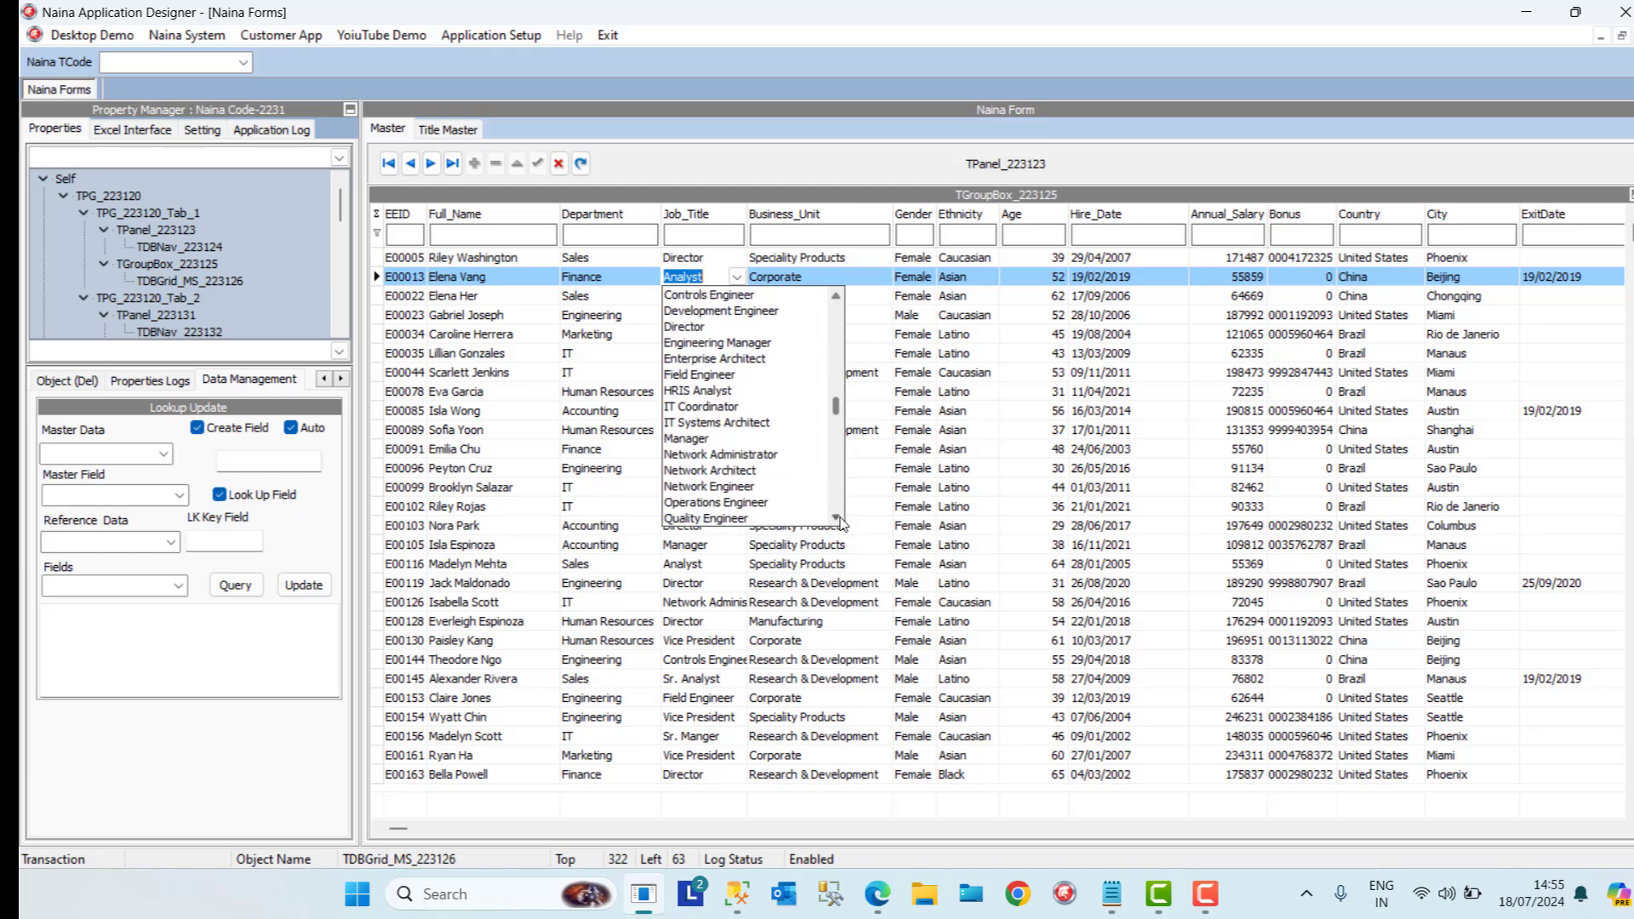
click(835, 295)
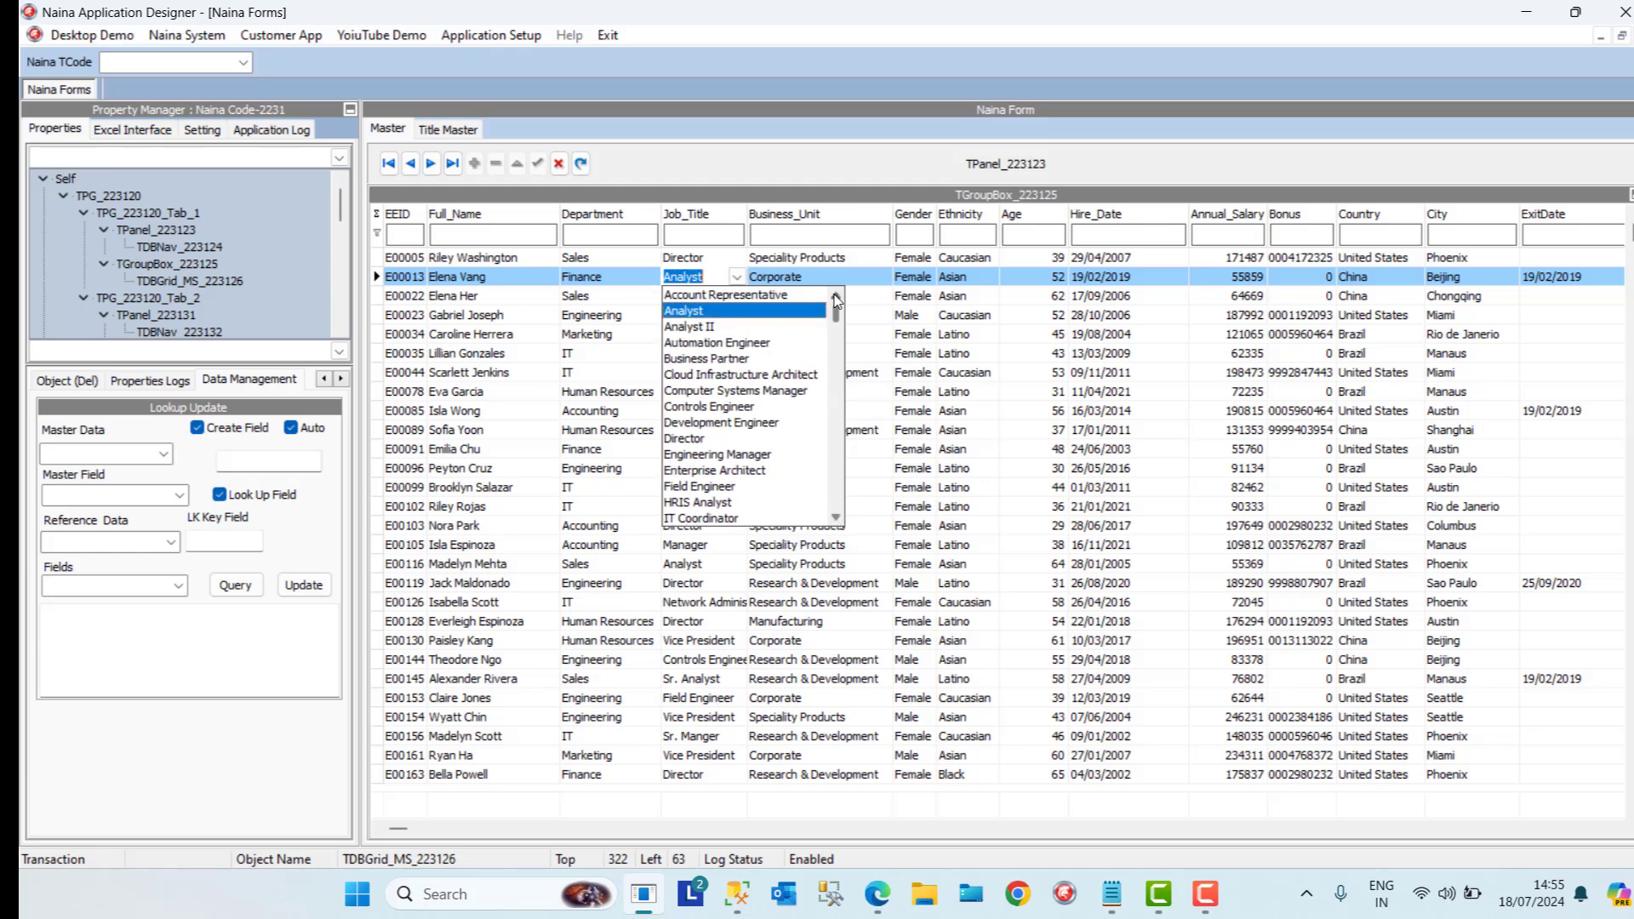
click(910, 333)
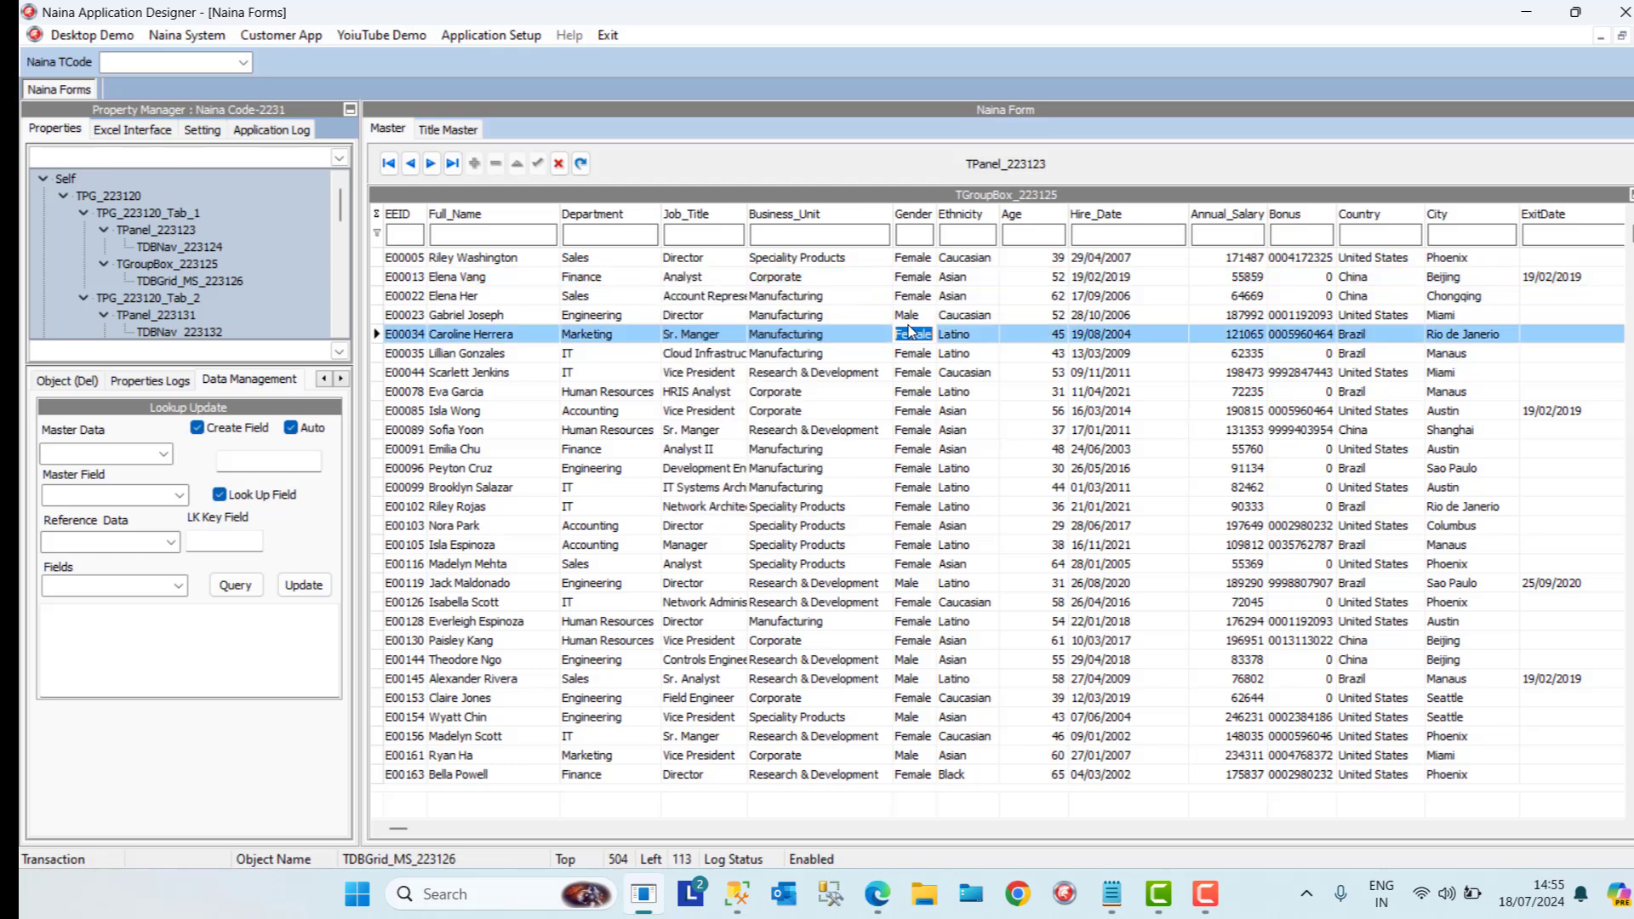
drag(748, 219, 808, 213)
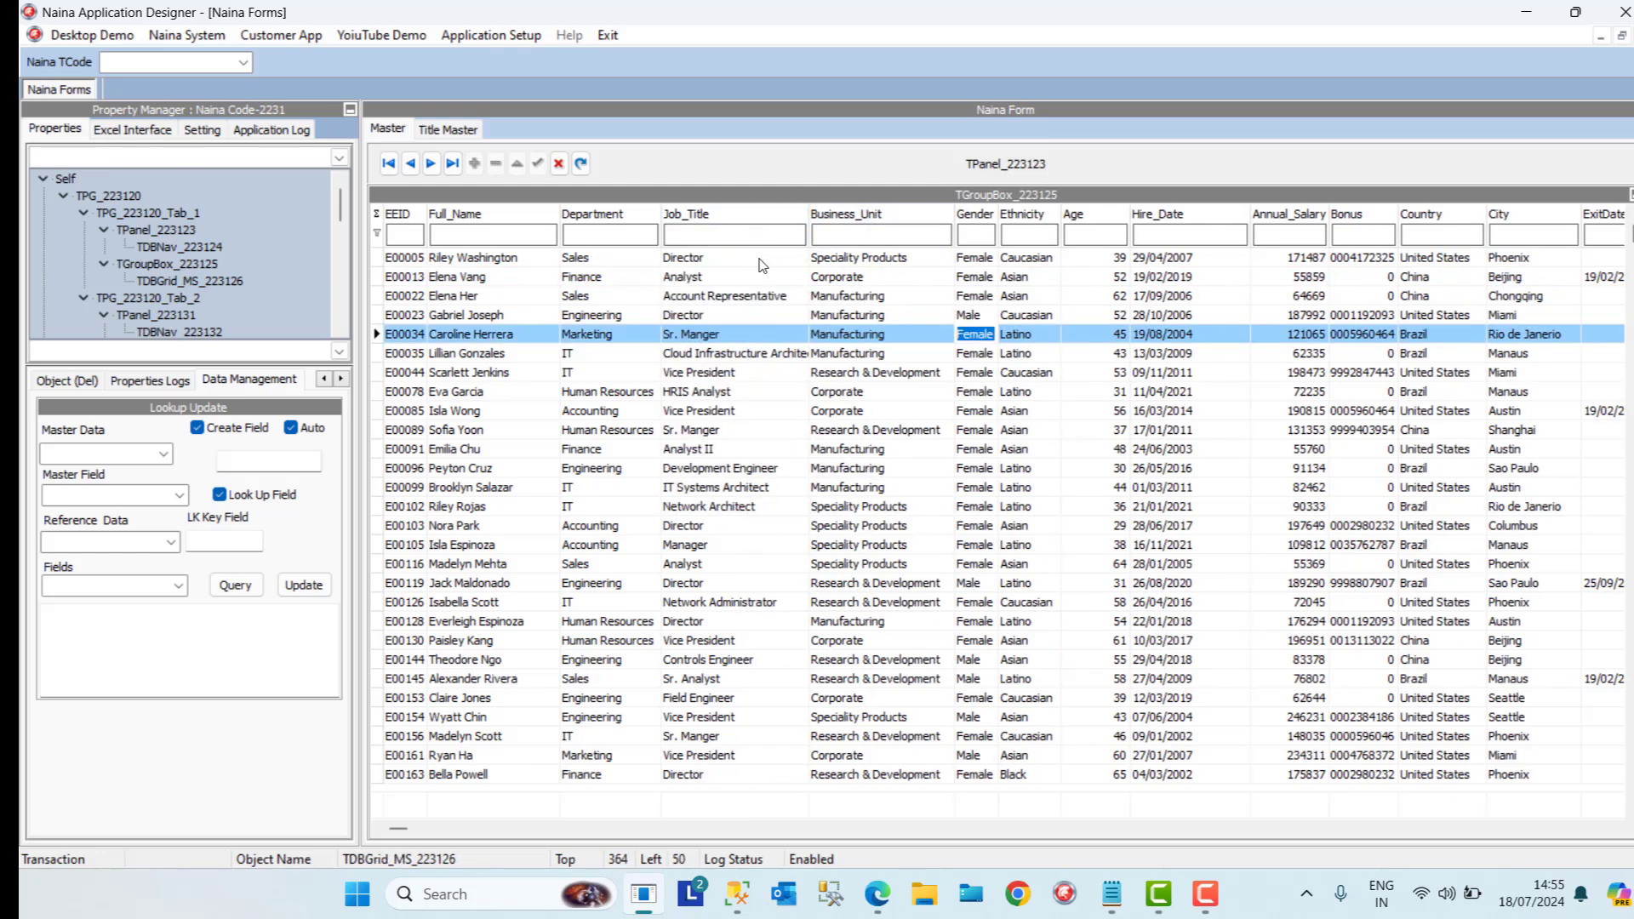
click(703, 277)
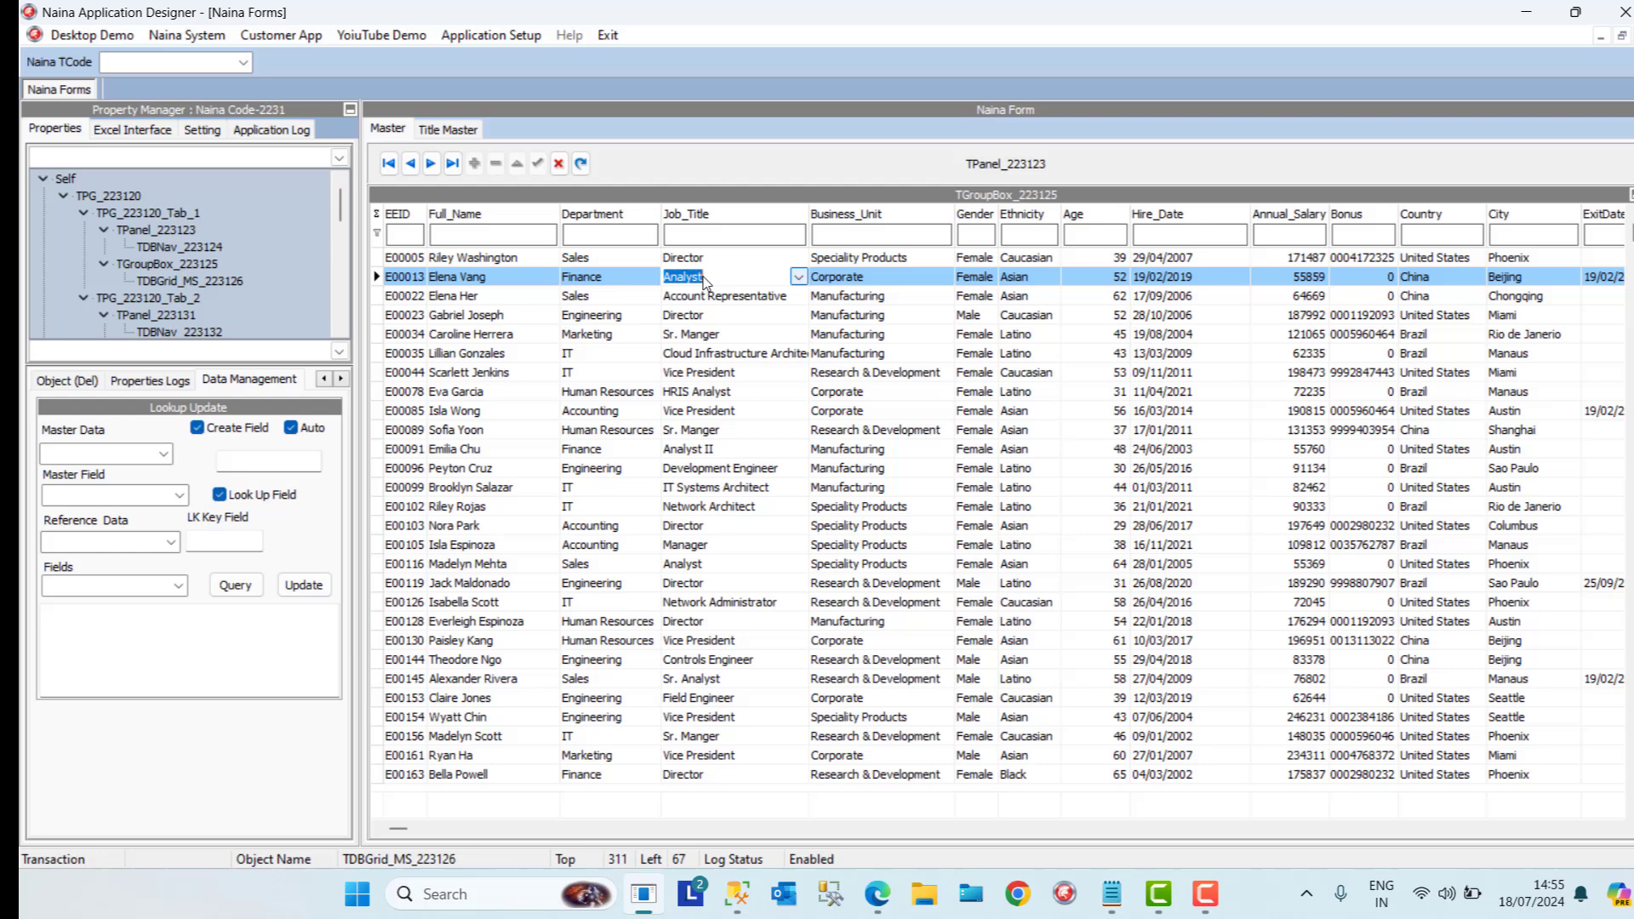
Rename the Analyst entry in the Title Master as Analyst (System) and save the record
click(440, 134)
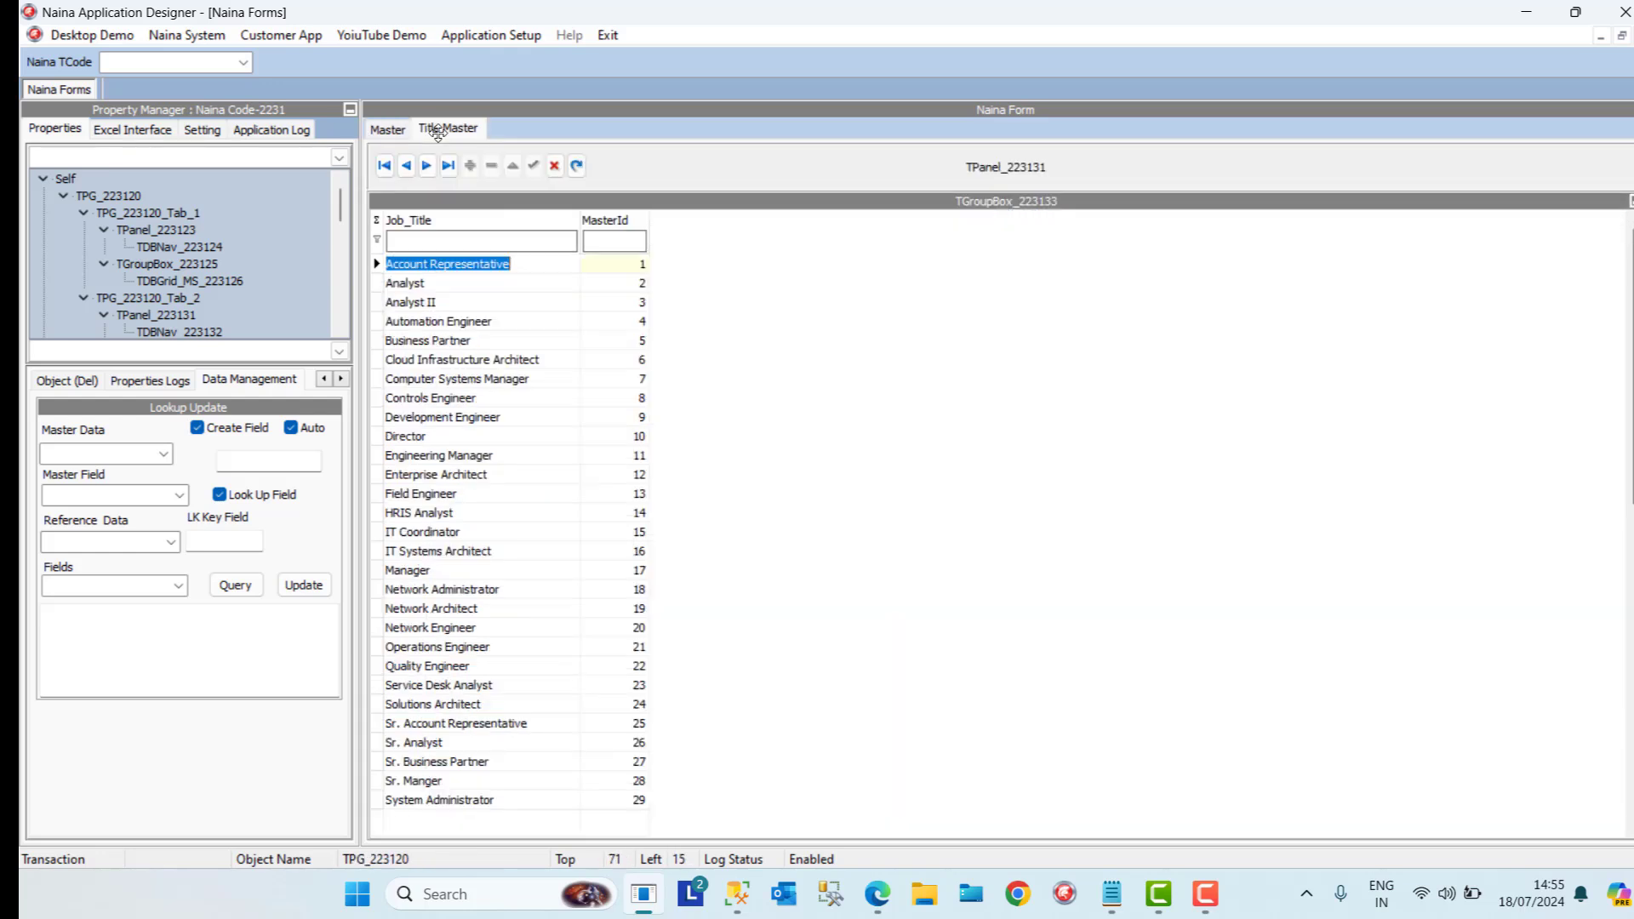
click(494, 284)
click(471, 286)
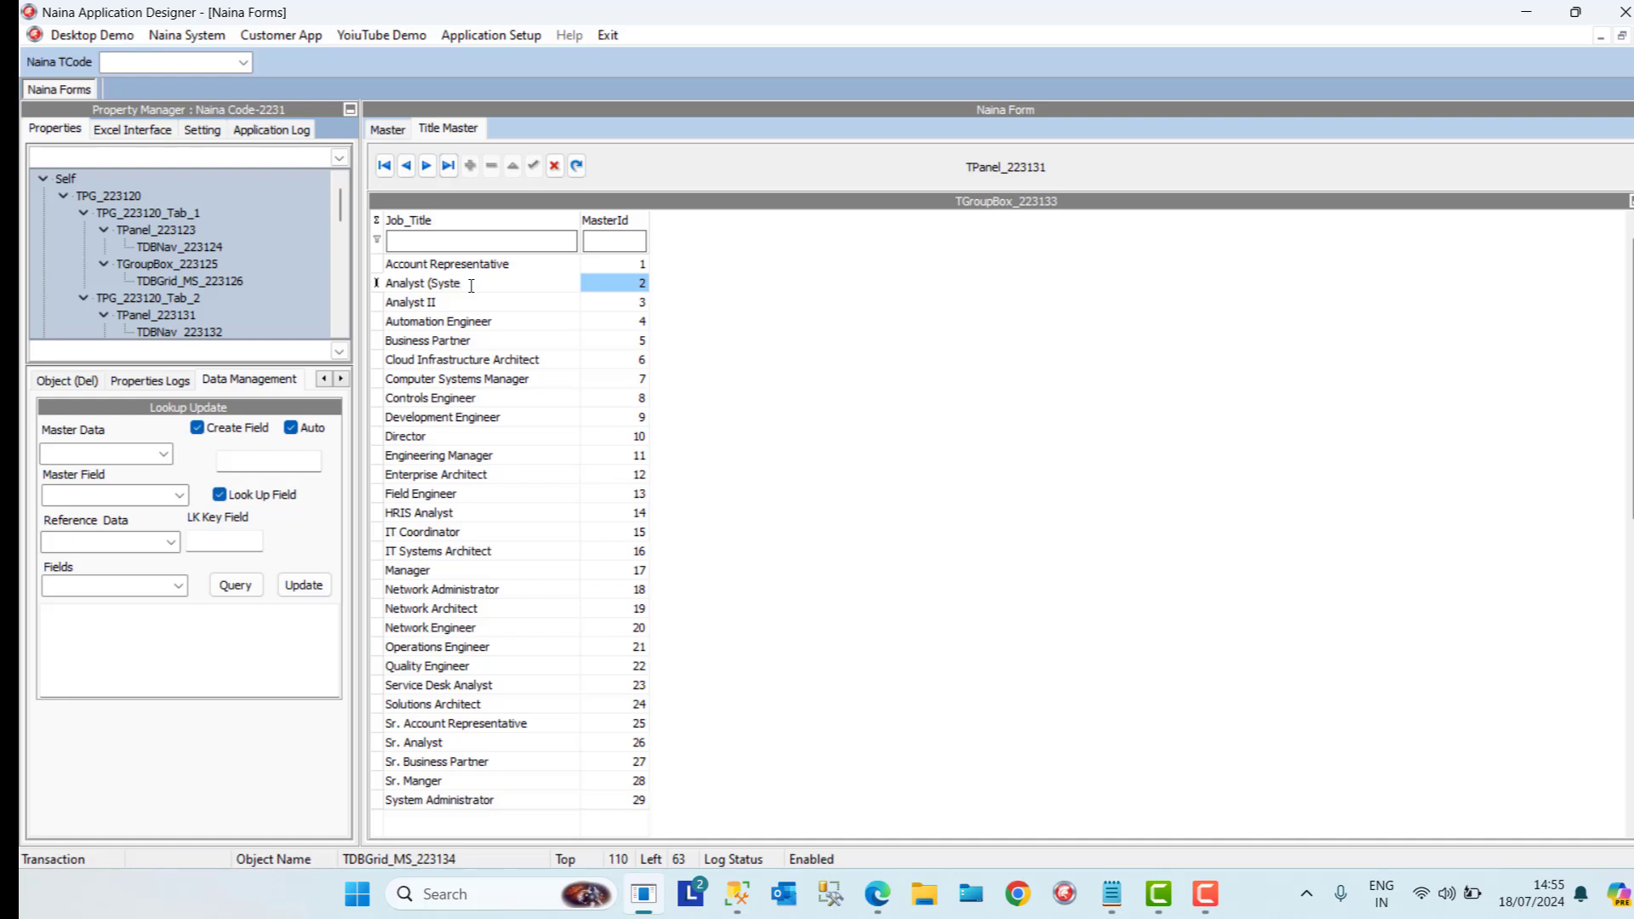
click(496, 344)
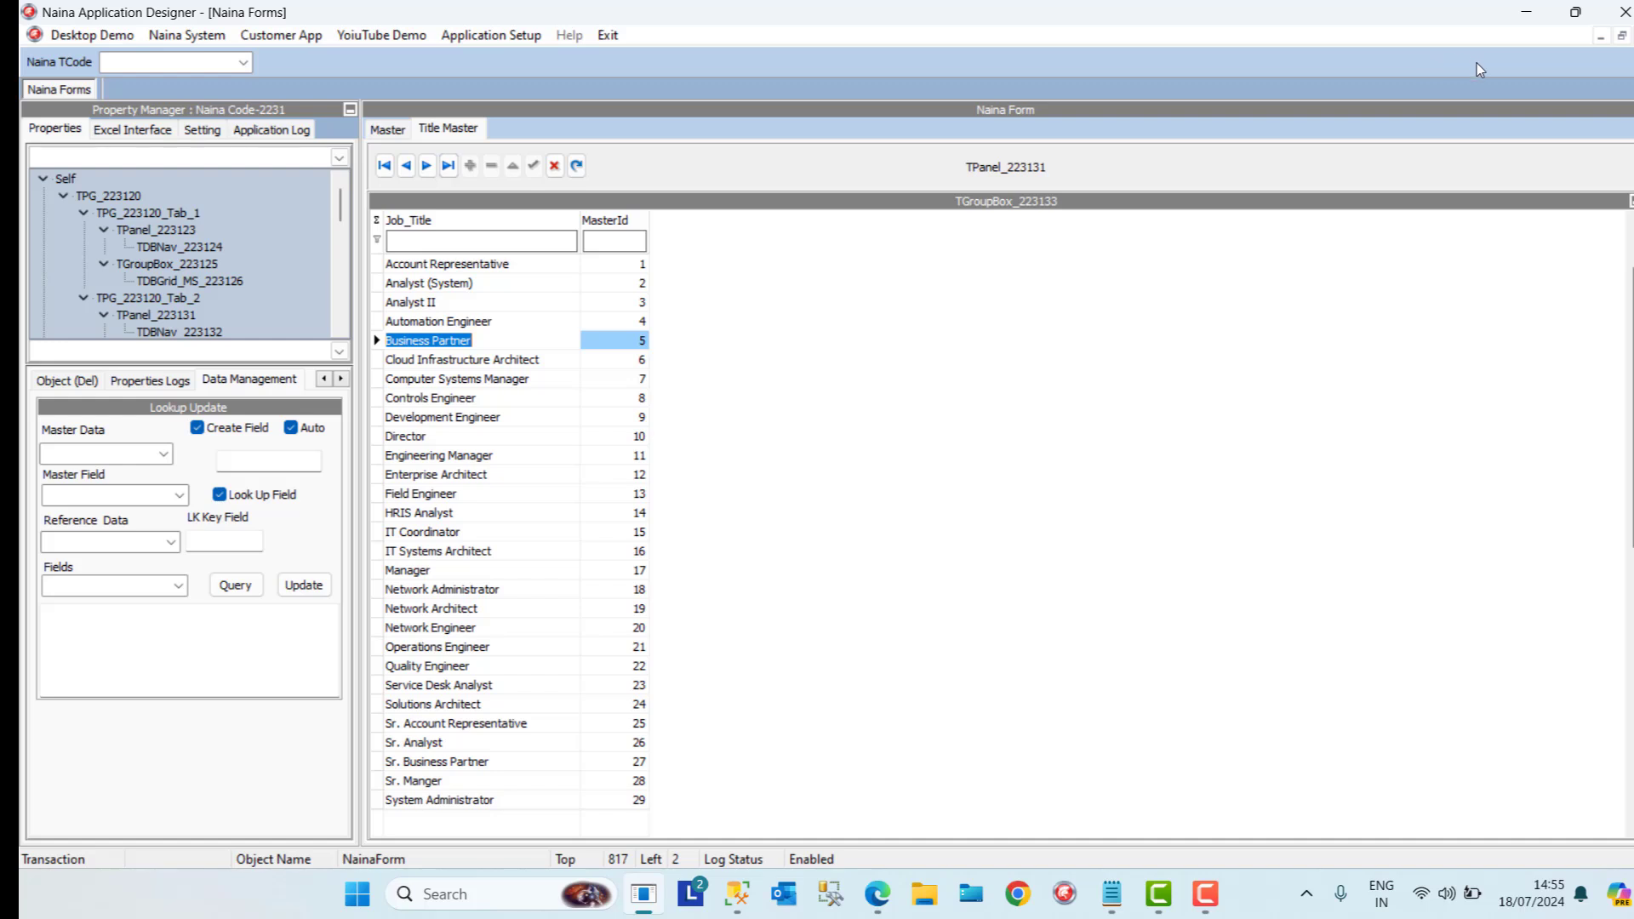
Close the form and reopen Naina Forms to reload the edited job titles in the master grid
click(1621, 35)
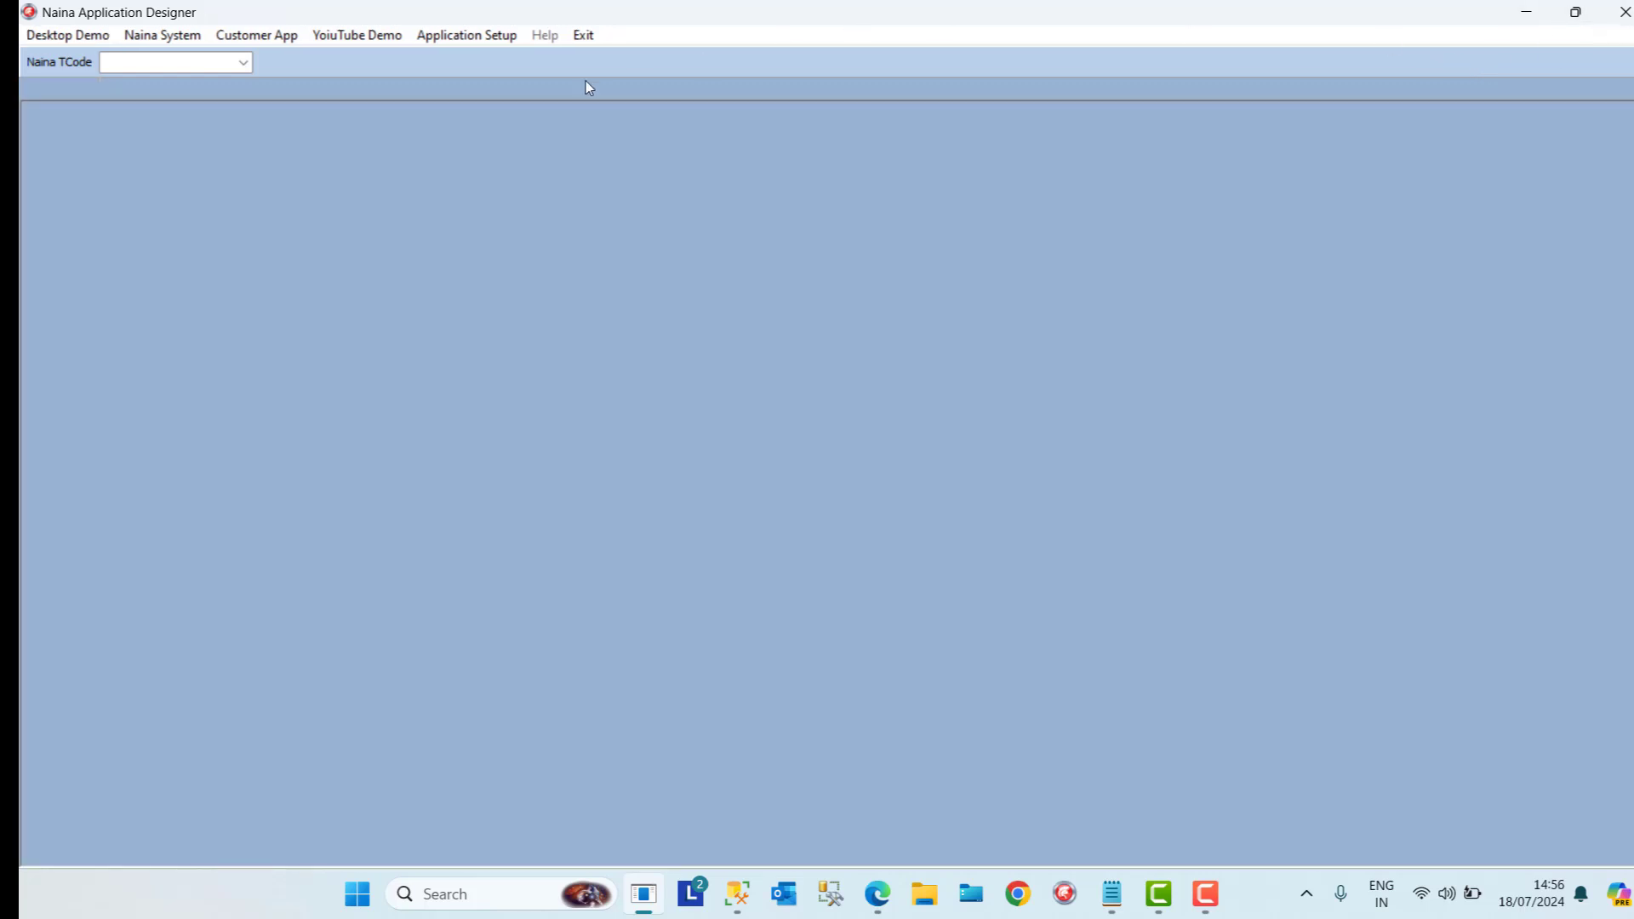
click(479, 37)
click(486, 107)
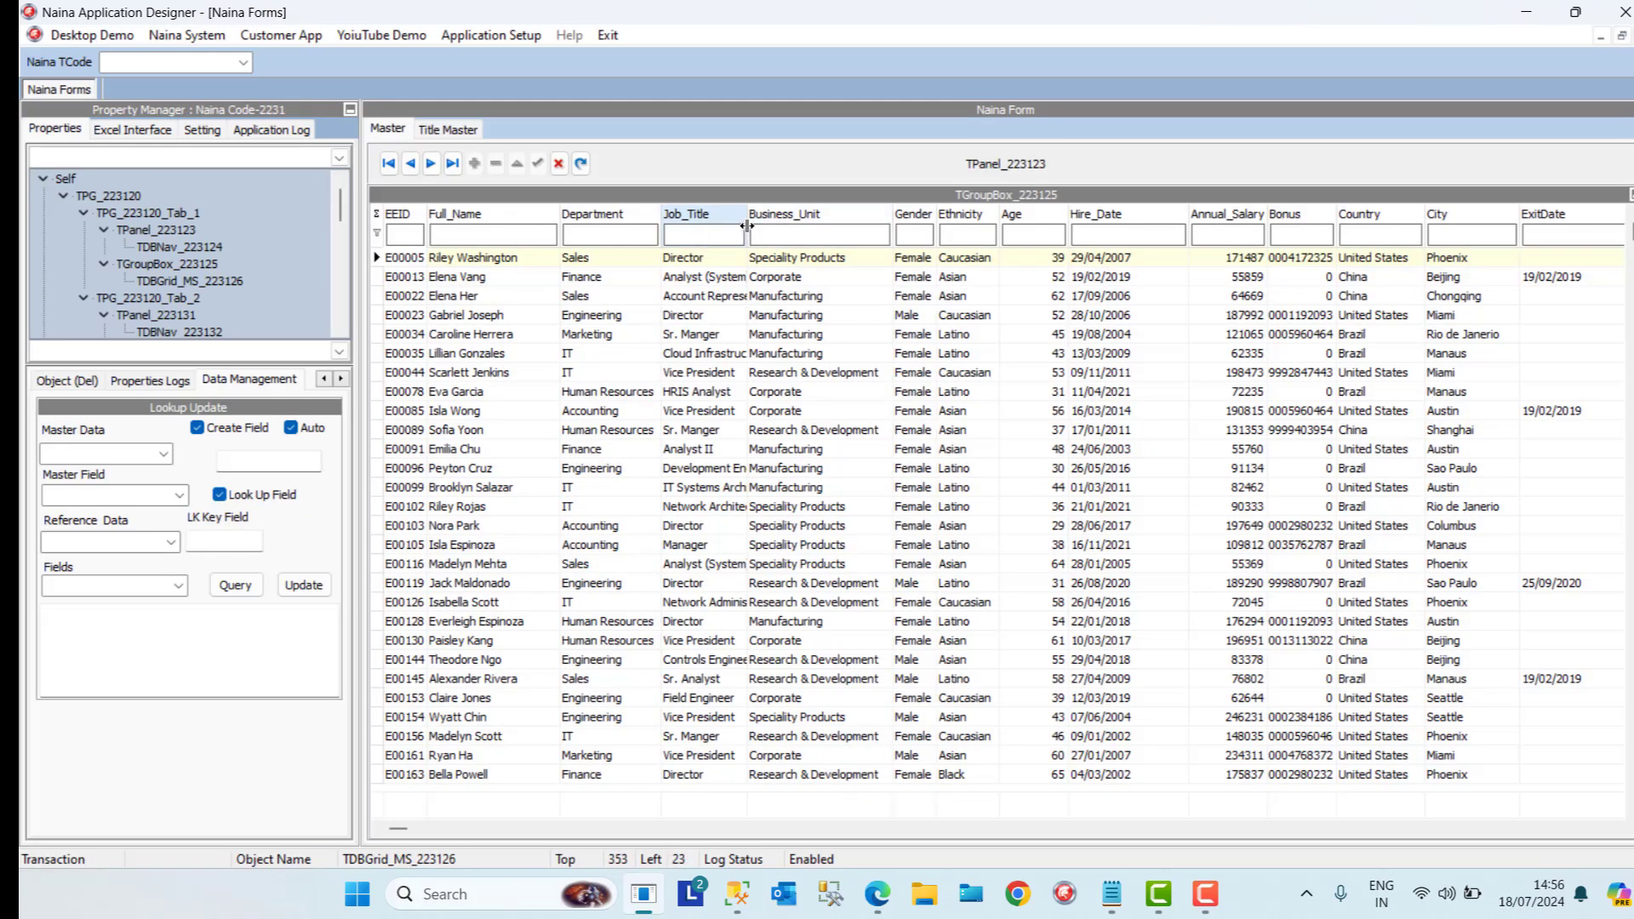
Widen the master grid's Job_Title column so the full job titles fit
drag(746, 222, 822, 221)
click(737, 277)
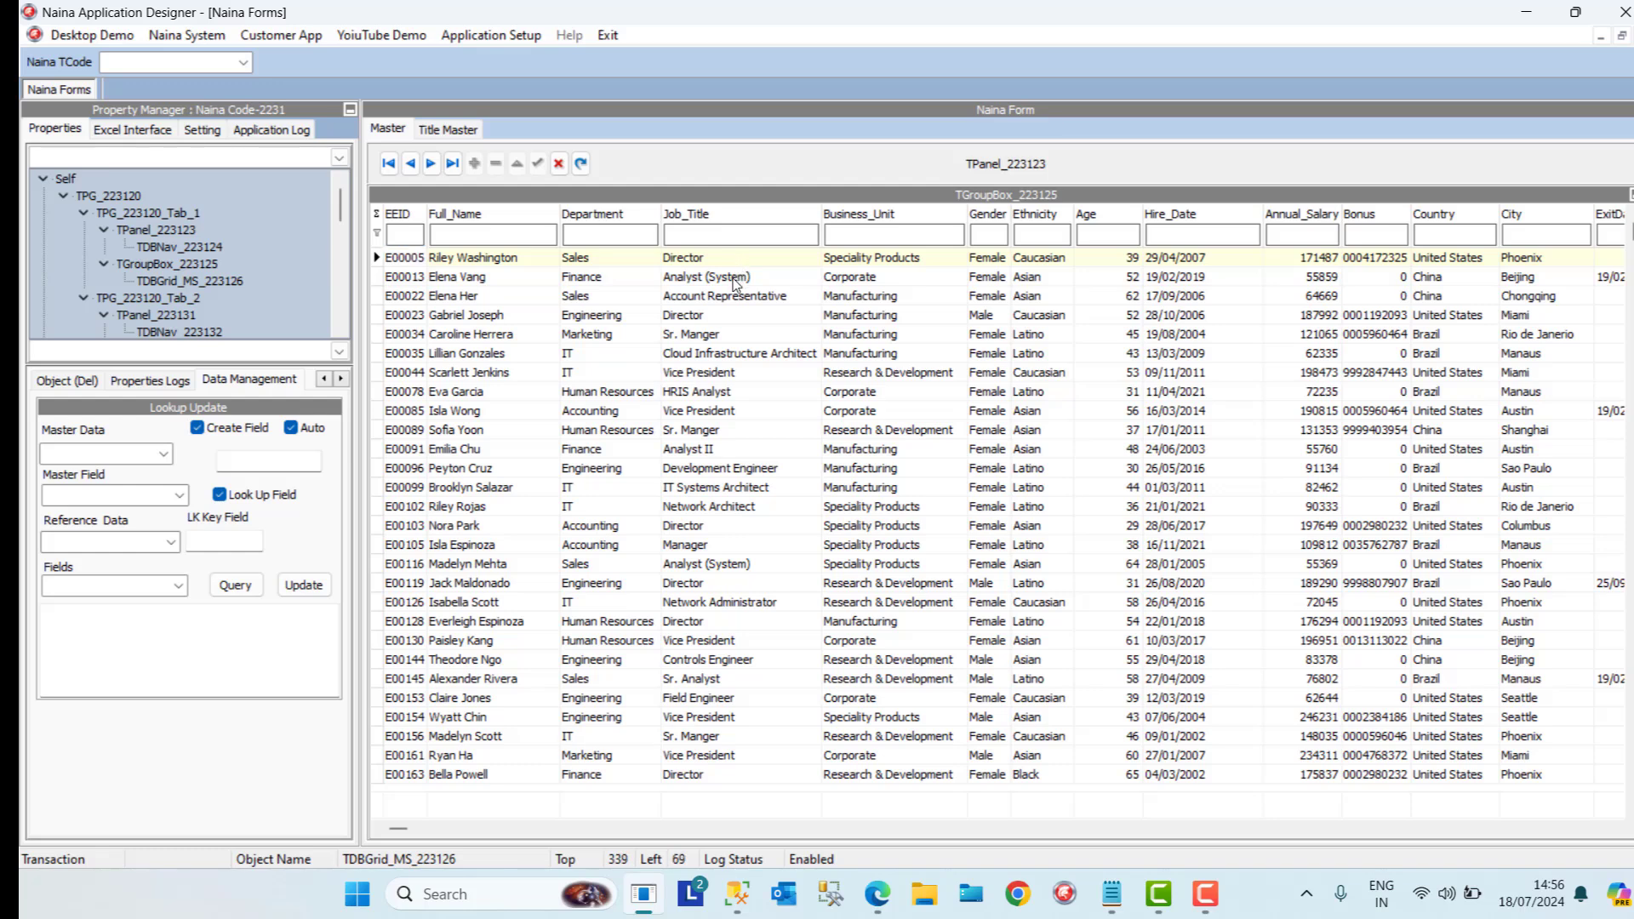
click(733, 298)
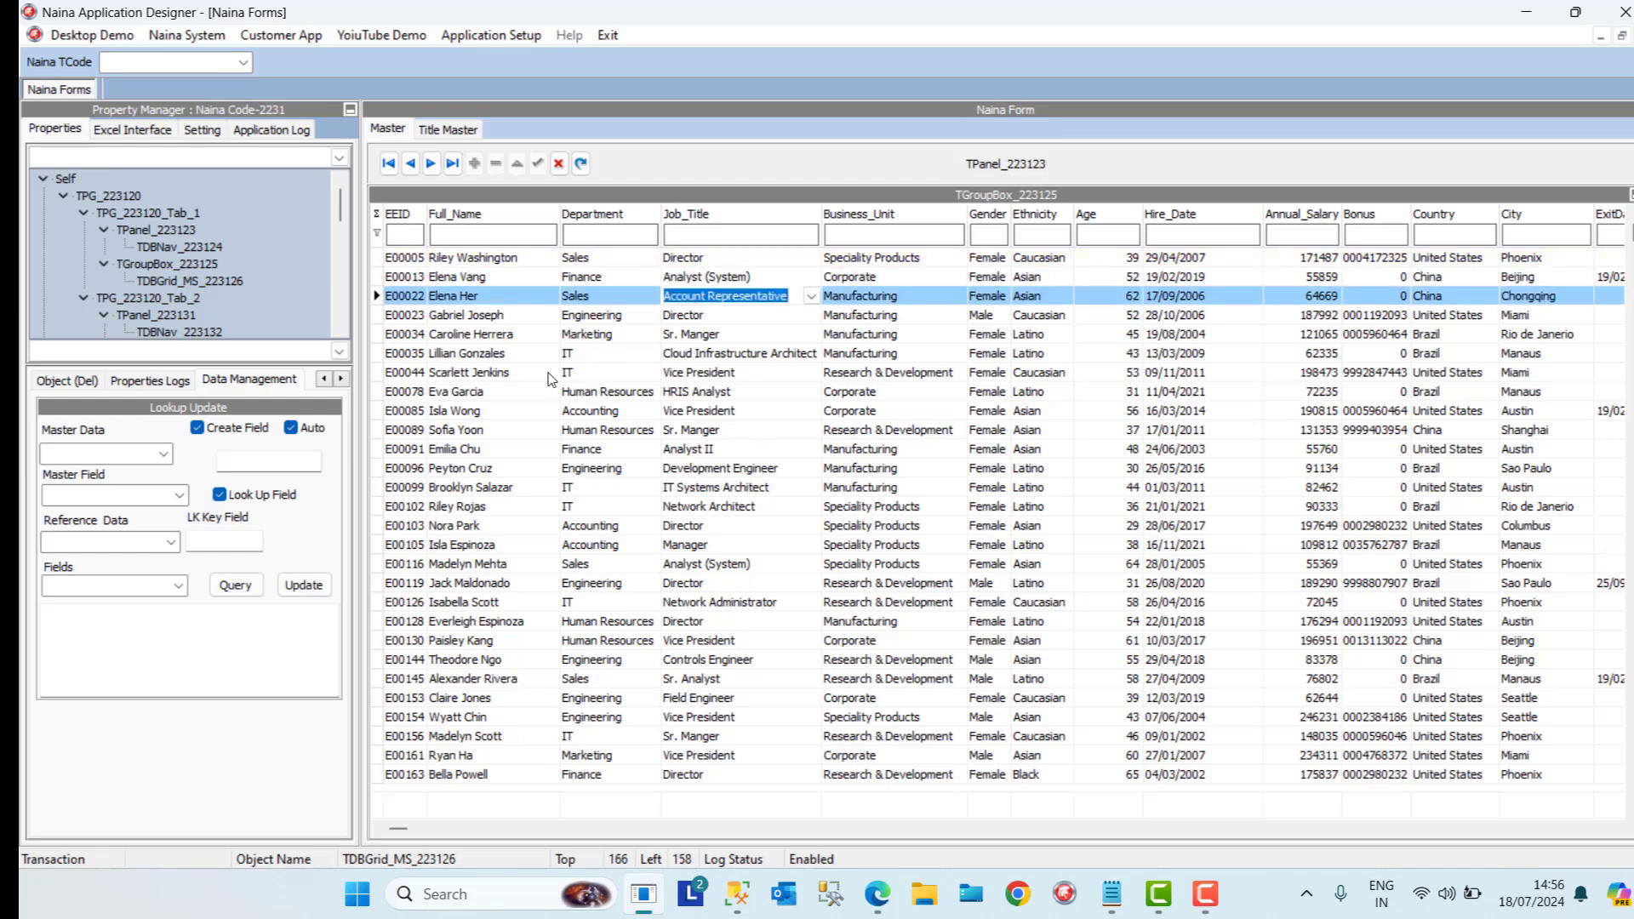
Open the Excel Interface settings in the Property Manager
click(324, 379)
click(325, 380)
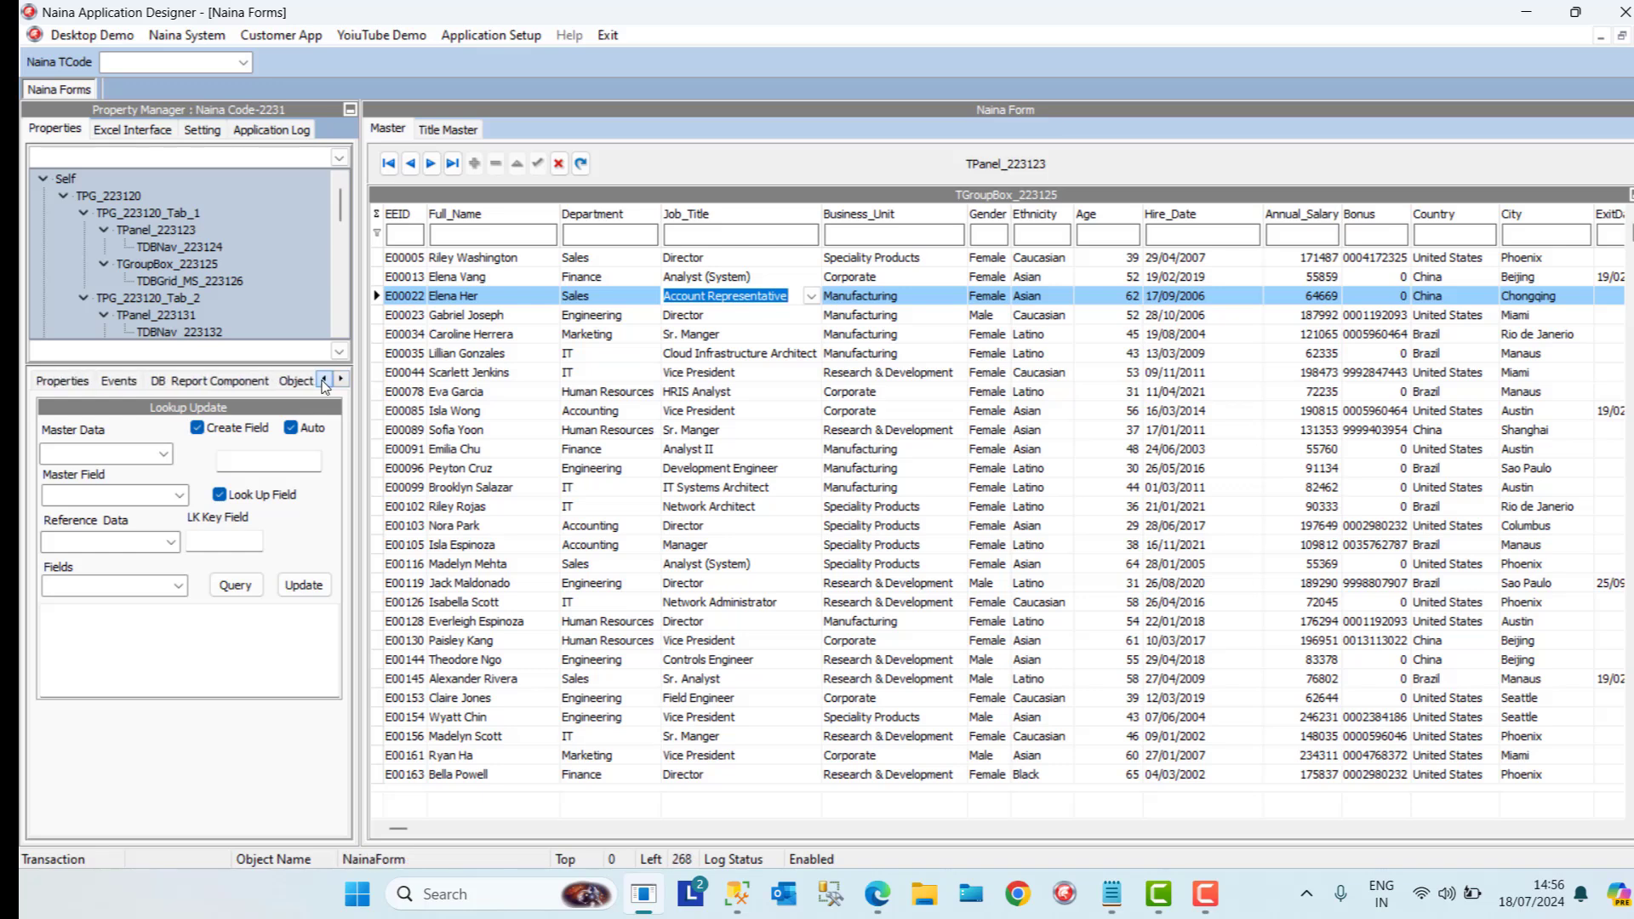
click(587, 260)
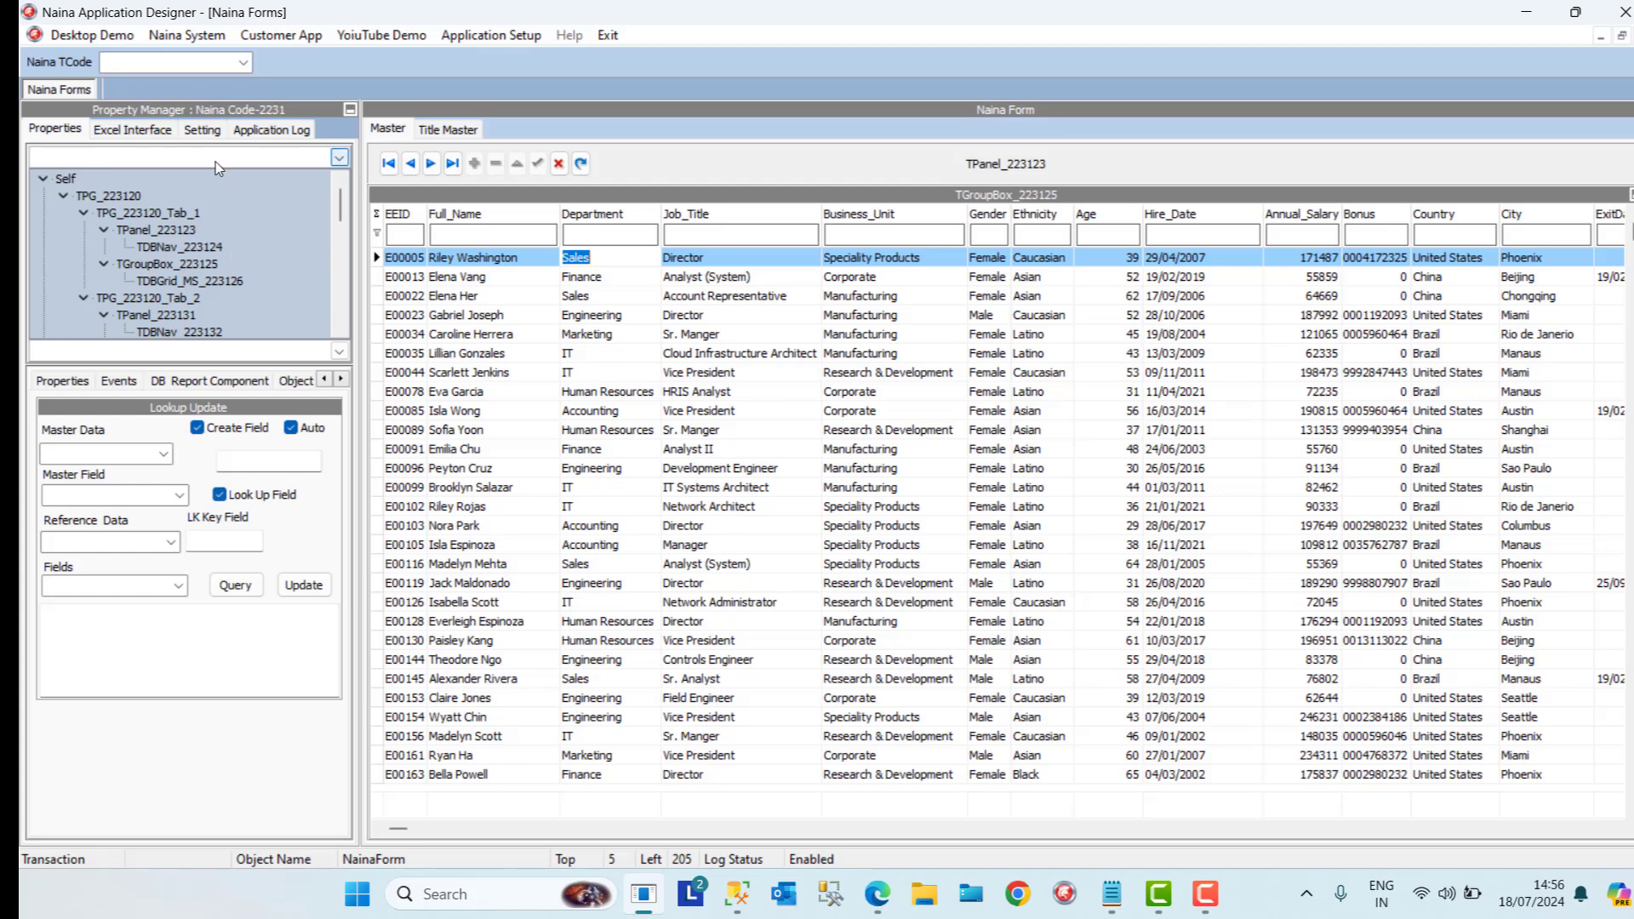
click(155, 136)
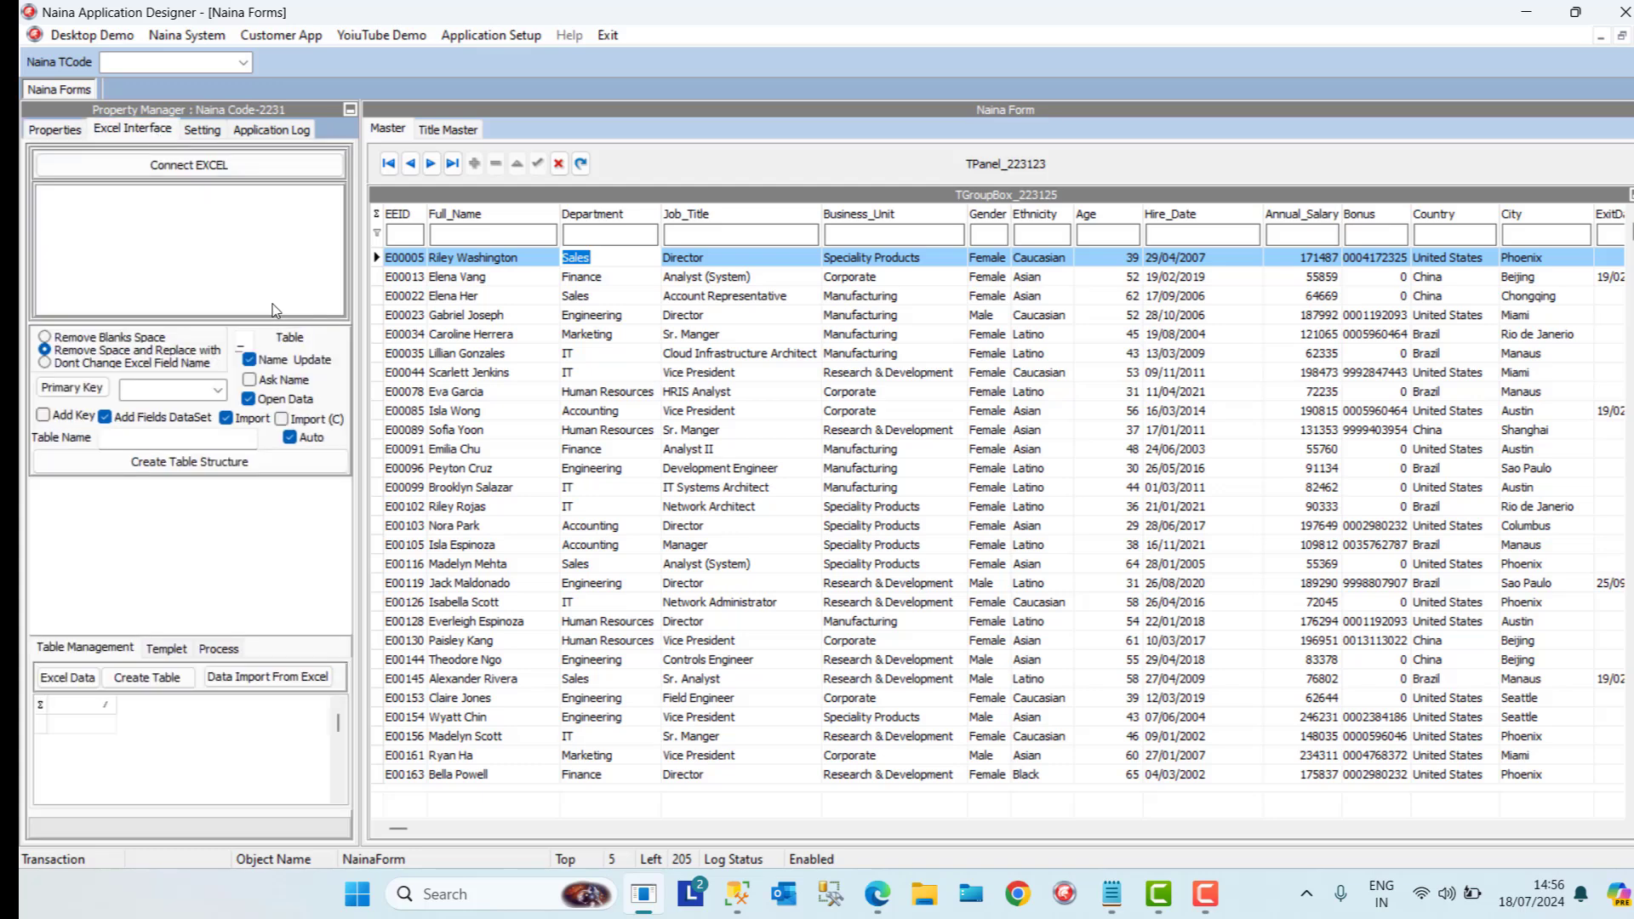
With Ask Name and Import (C) on and Auto off, connect the UniqueData$ sheet of the Copy of Employee Sample Data workbook
click(283, 383)
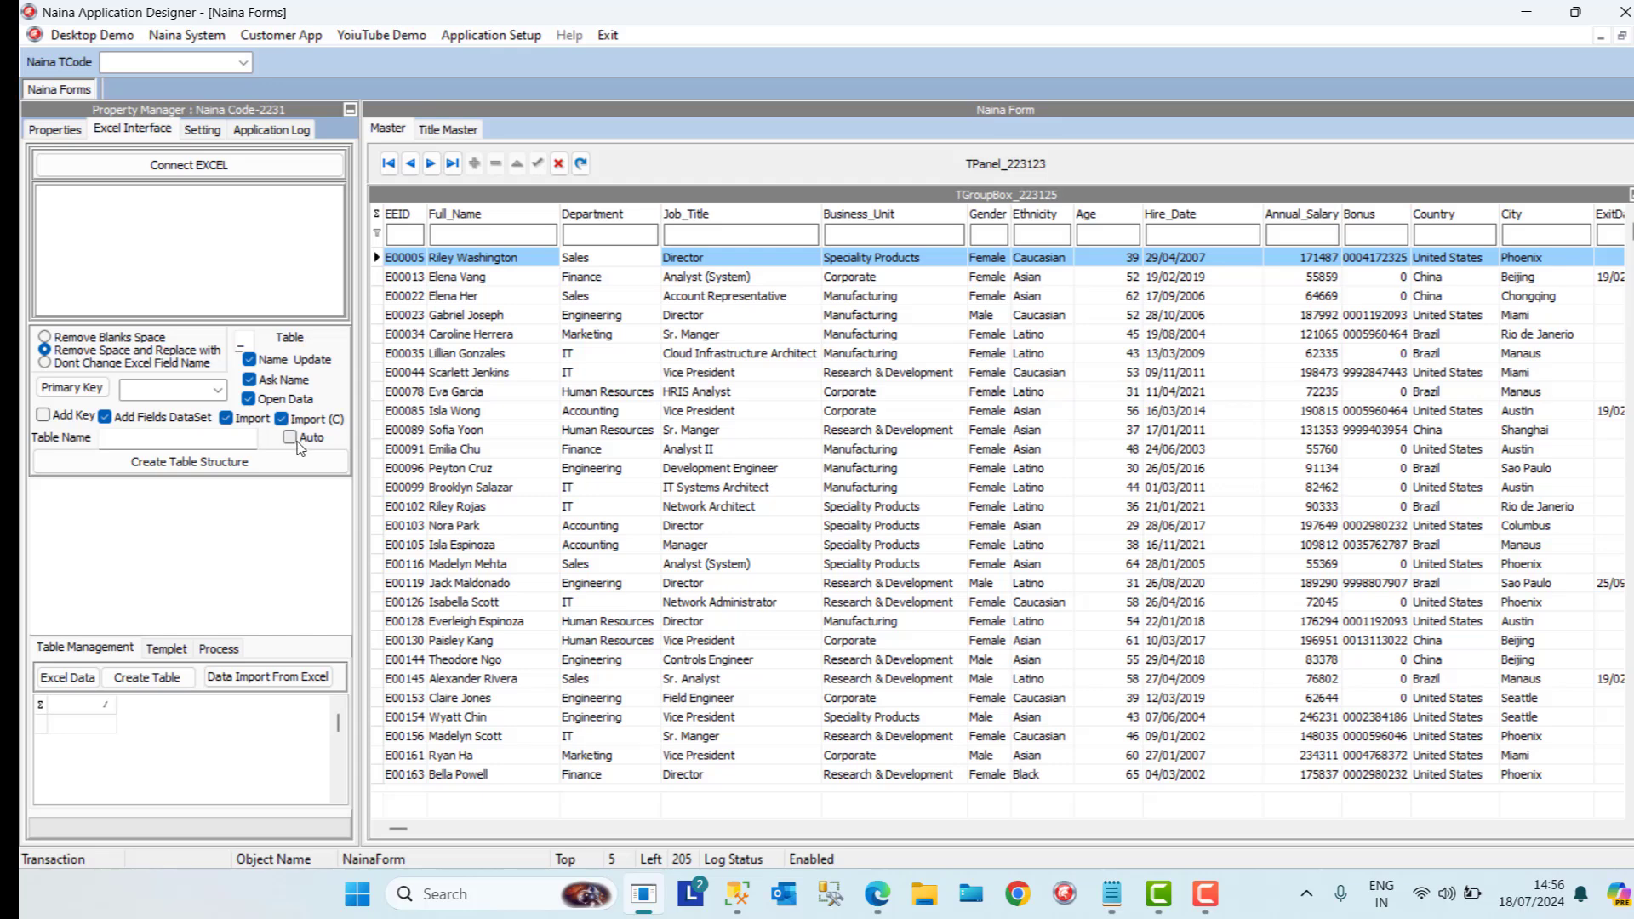
click(260, 163)
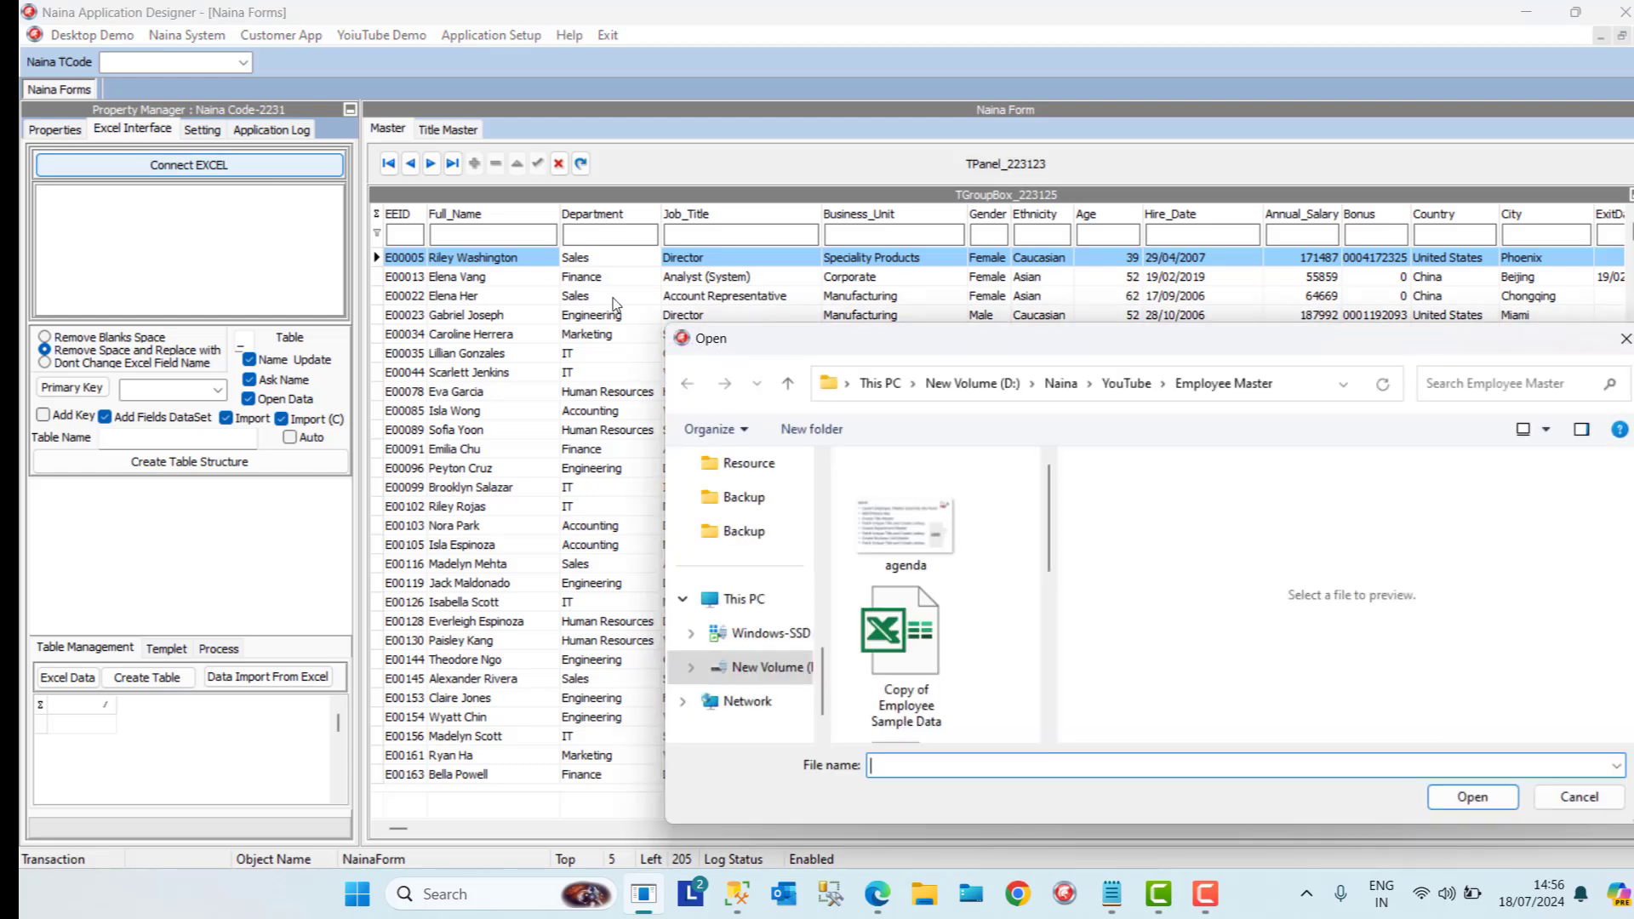
click(934, 647)
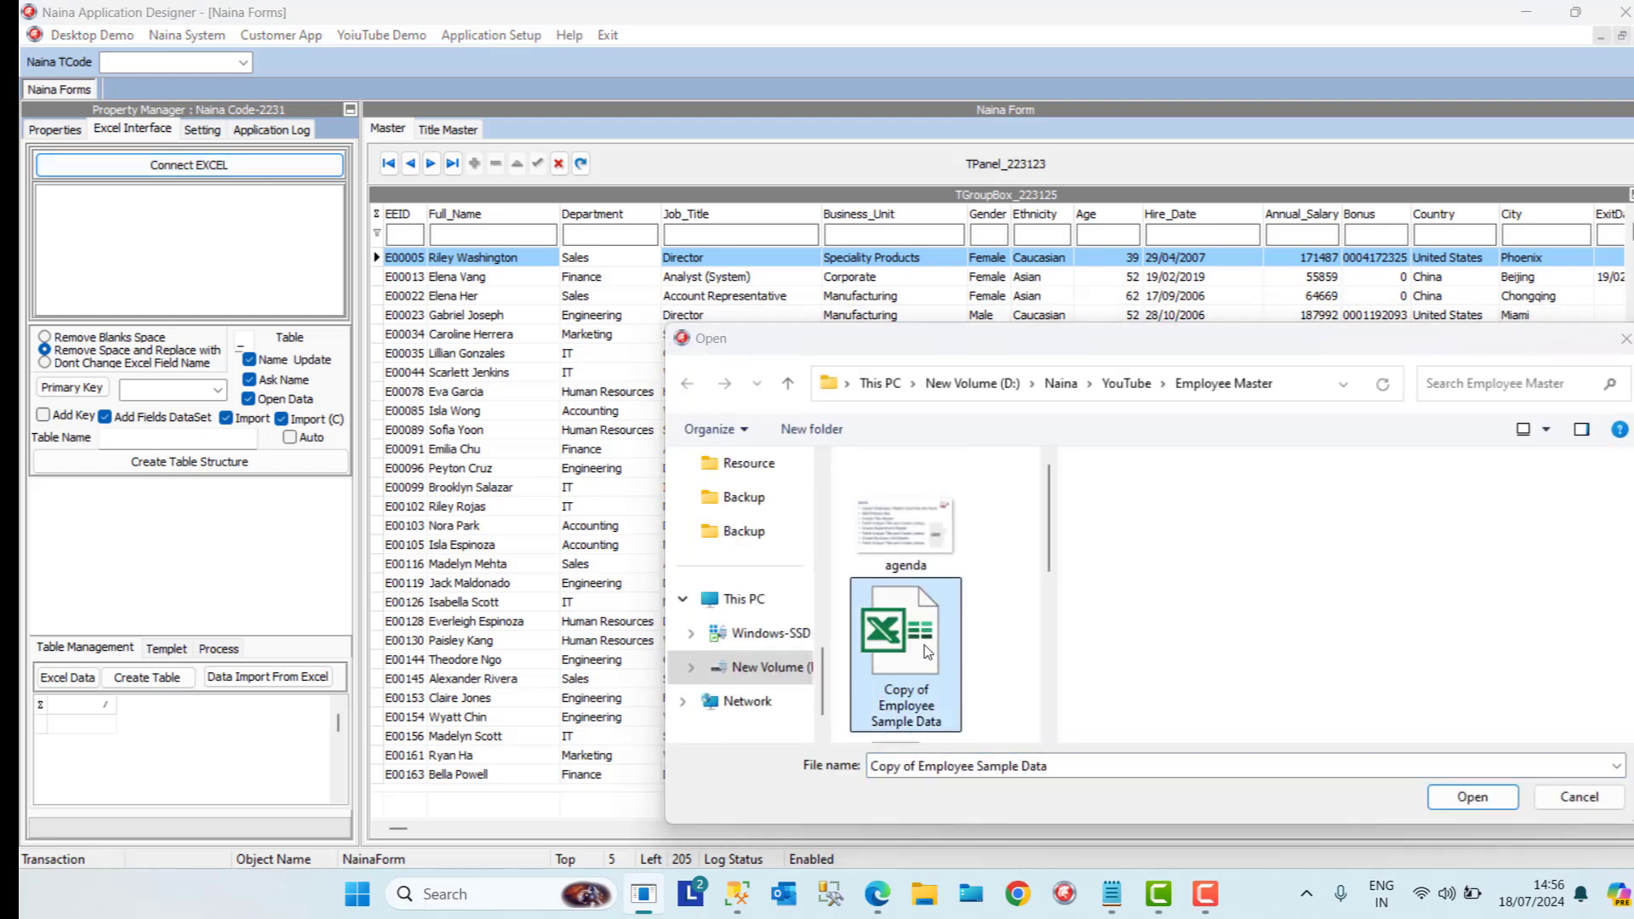
click(1473, 796)
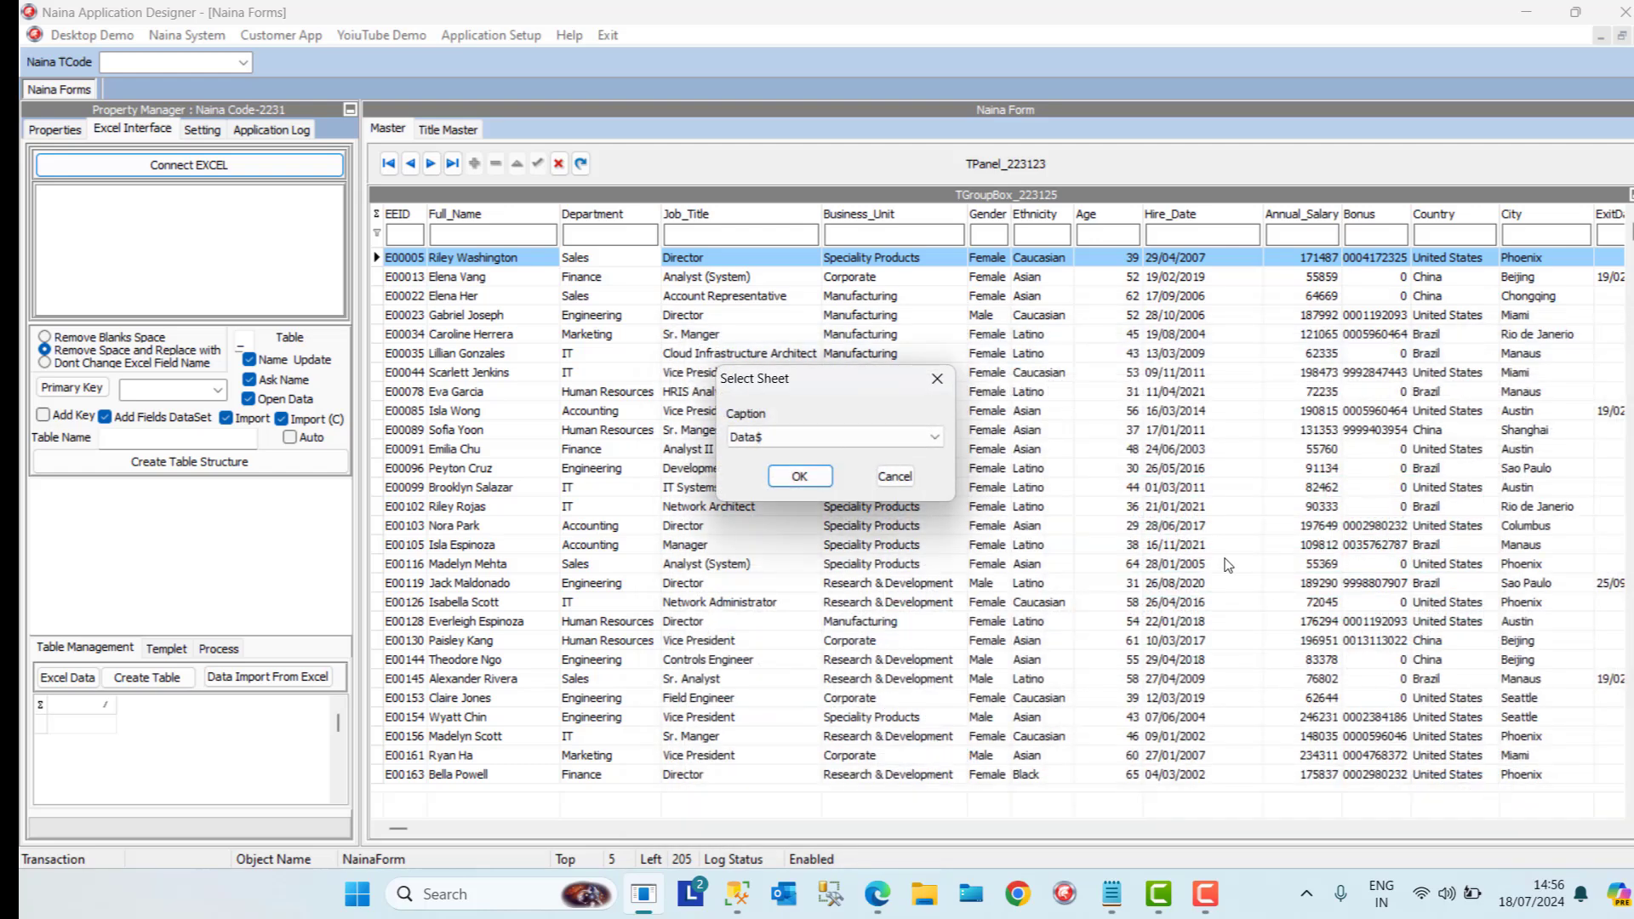
click(861, 436)
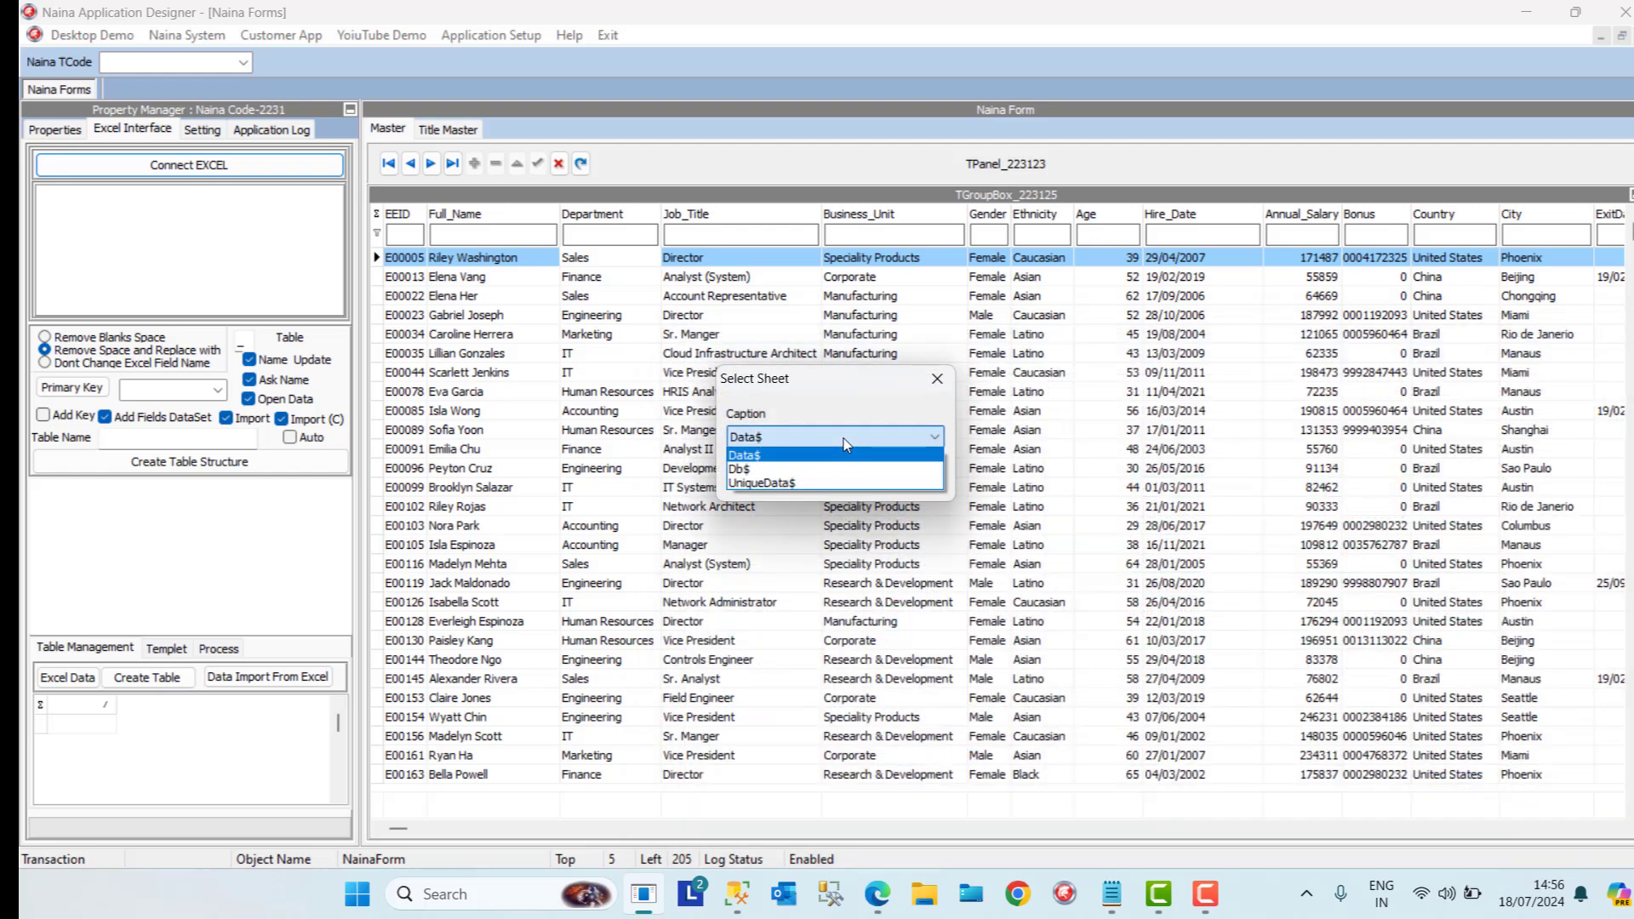
click(851, 482)
click(800, 477)
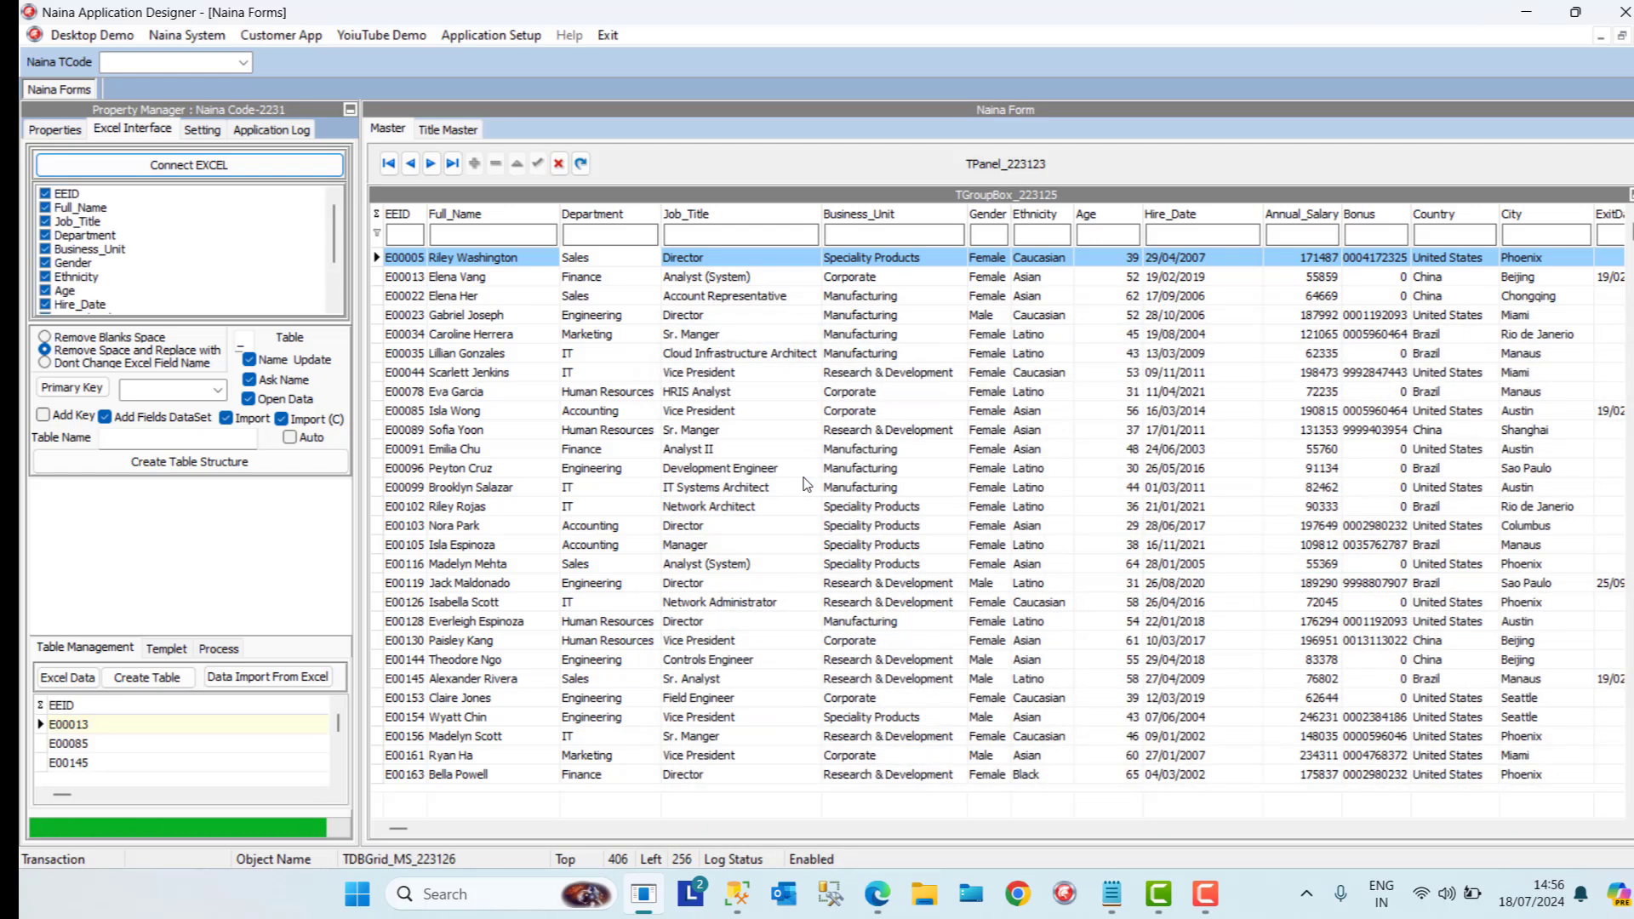
Deselect all the Excel fields, select only Department, and enable Add Key
right_click(71, 220)
click(128, 252)
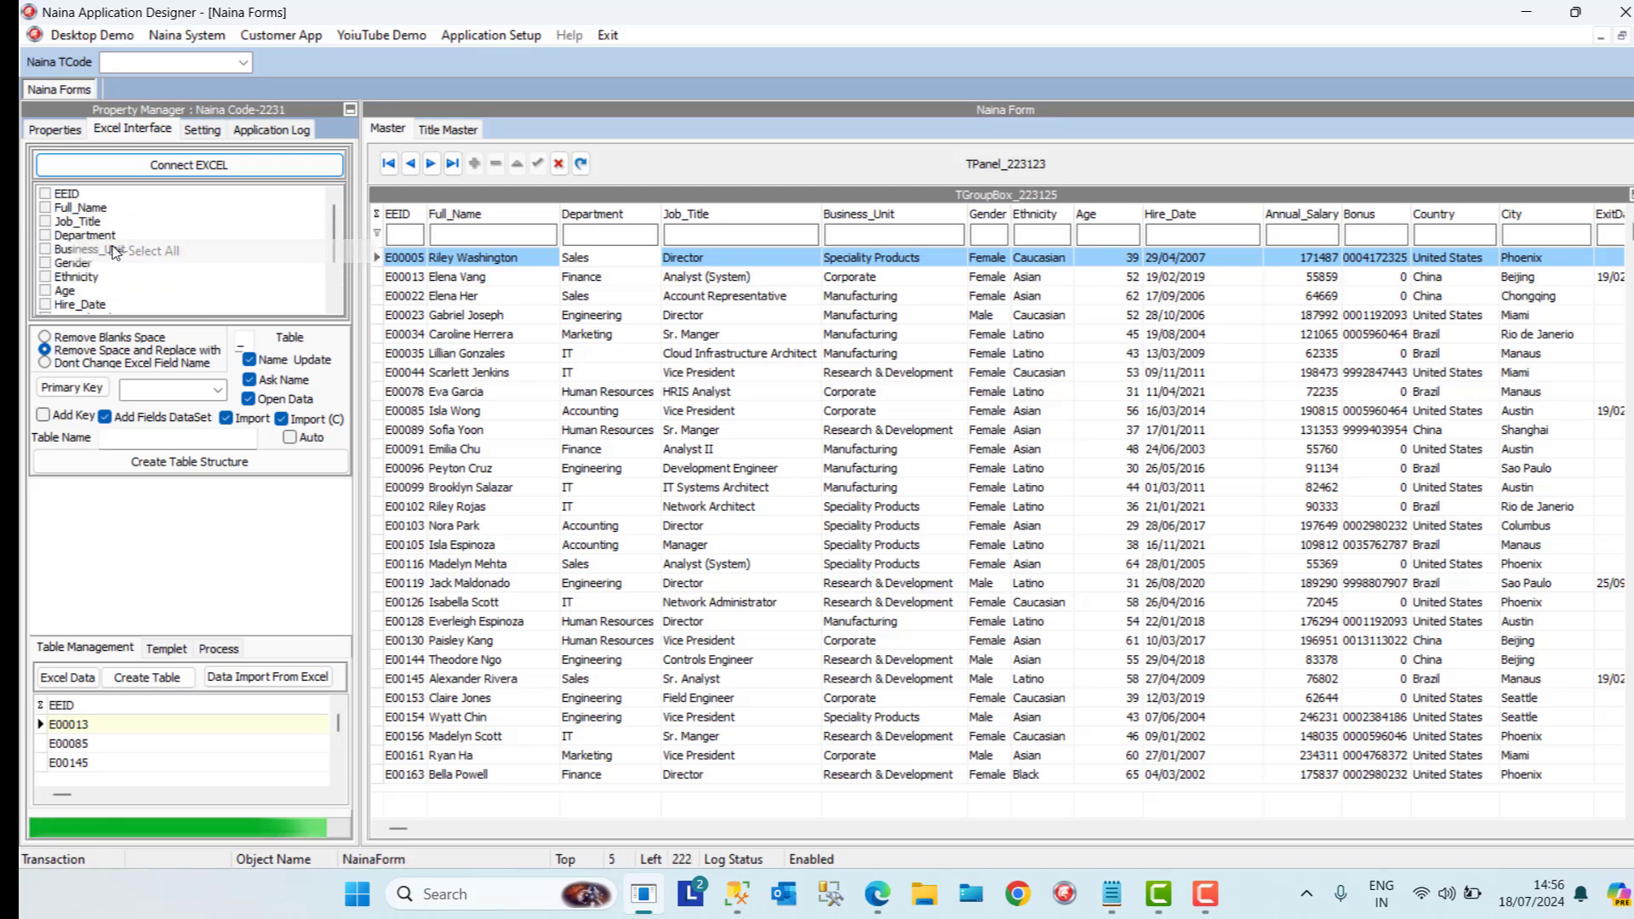
click(47, 237)
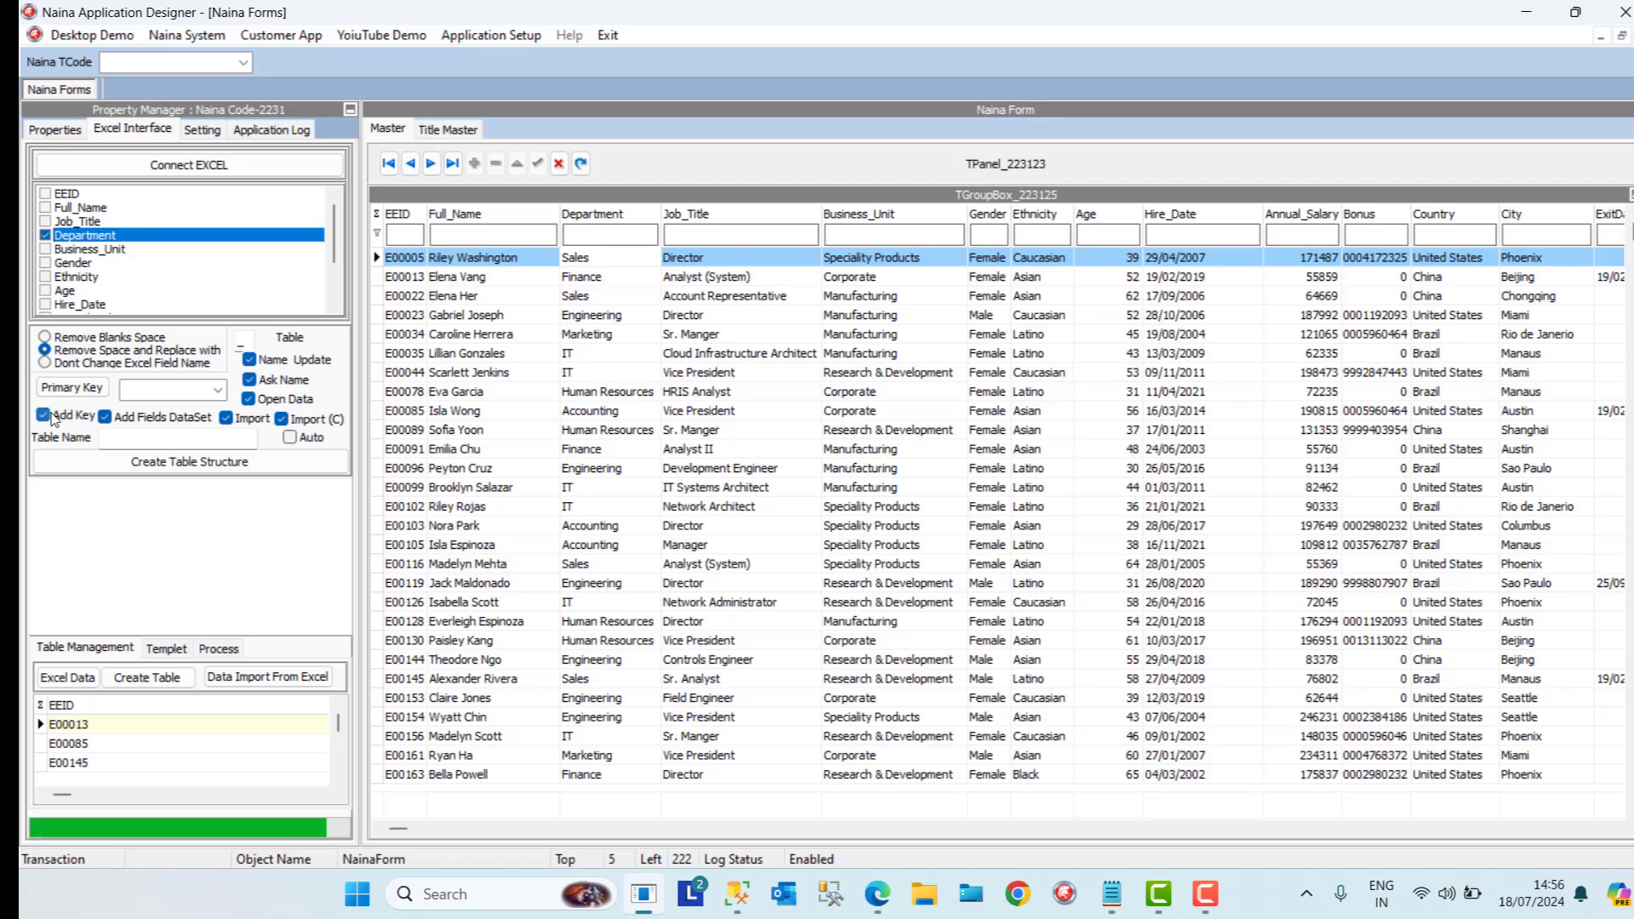
Generate a table structure for the Department field with the table name HRDEMO_DEPT
click(242, 468)
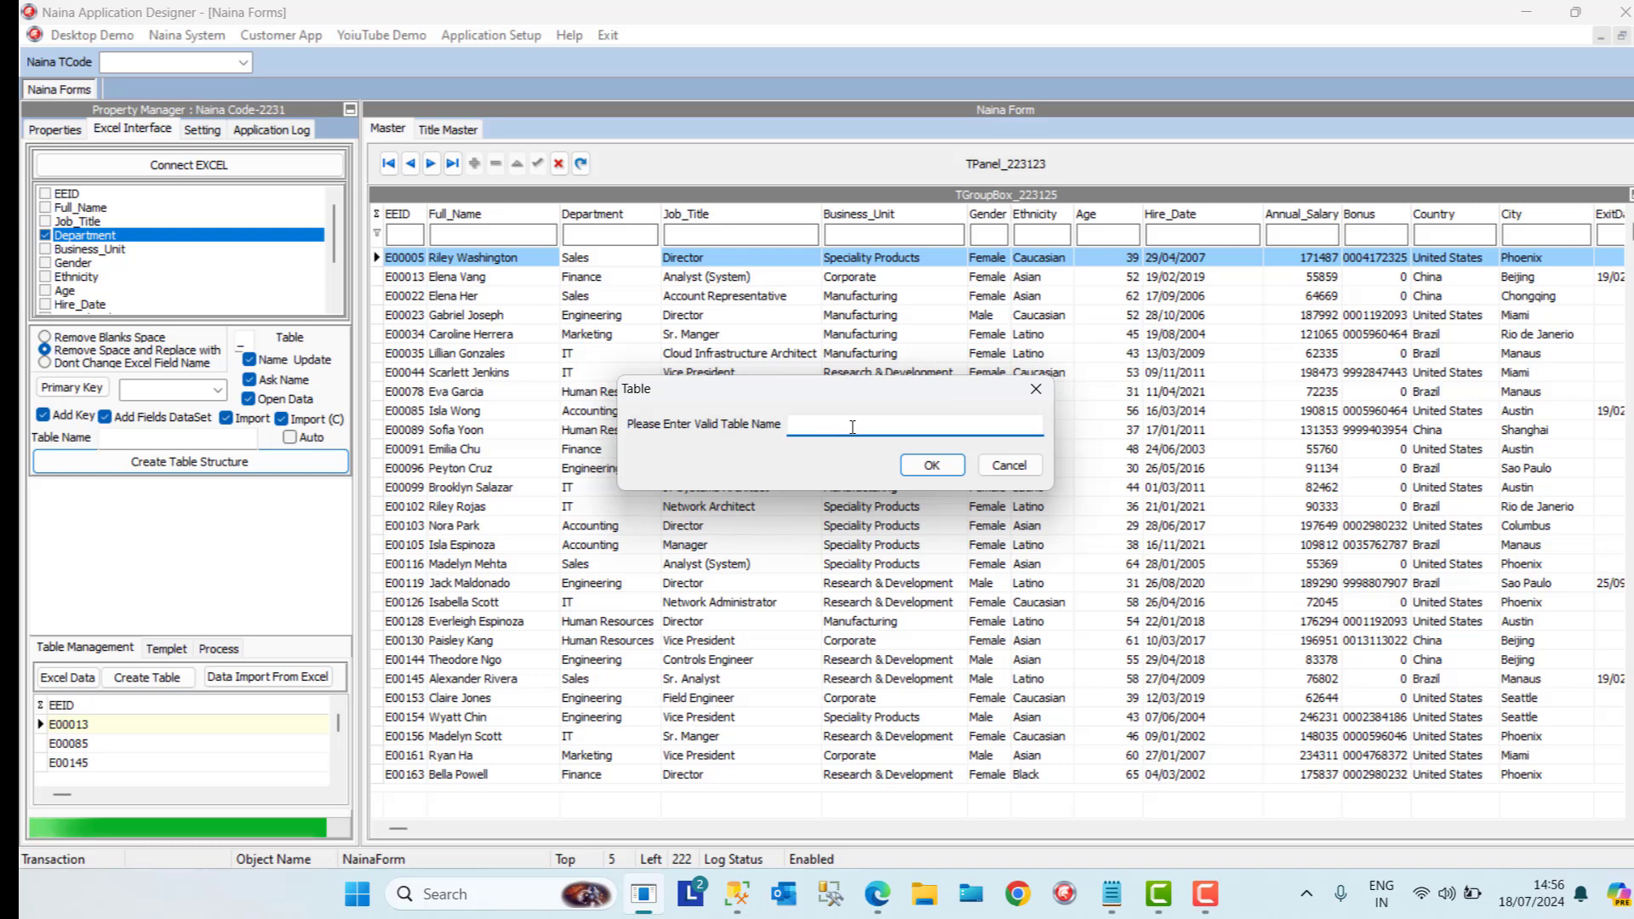
key(Caps_Lock)
text(HRDEMO_DEPT)
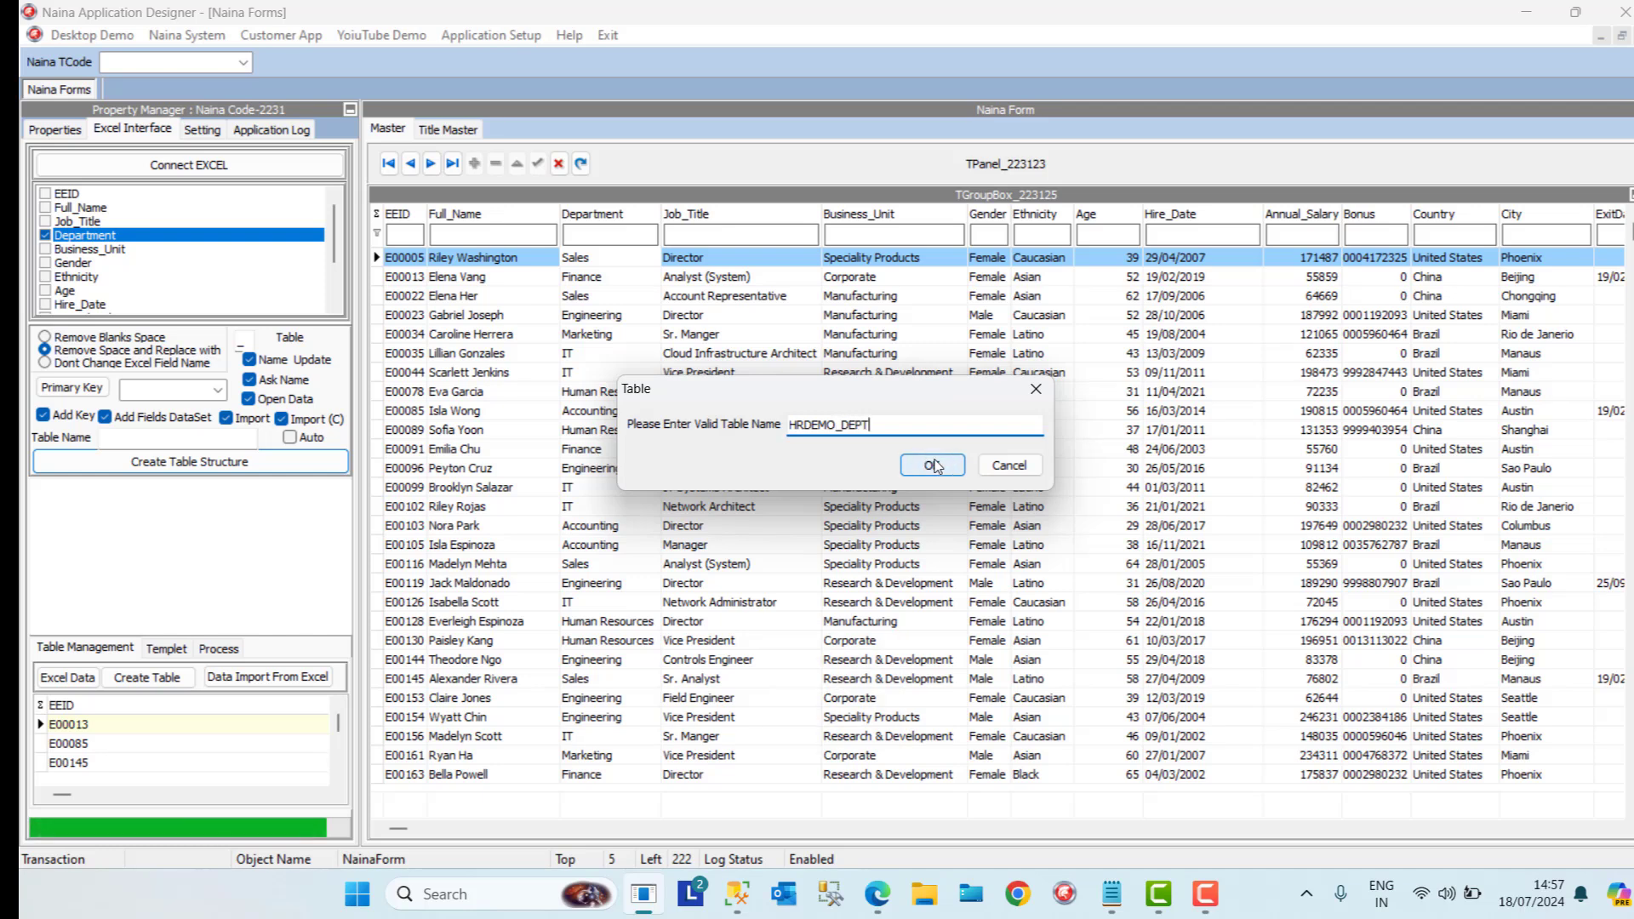
click(927, 464)
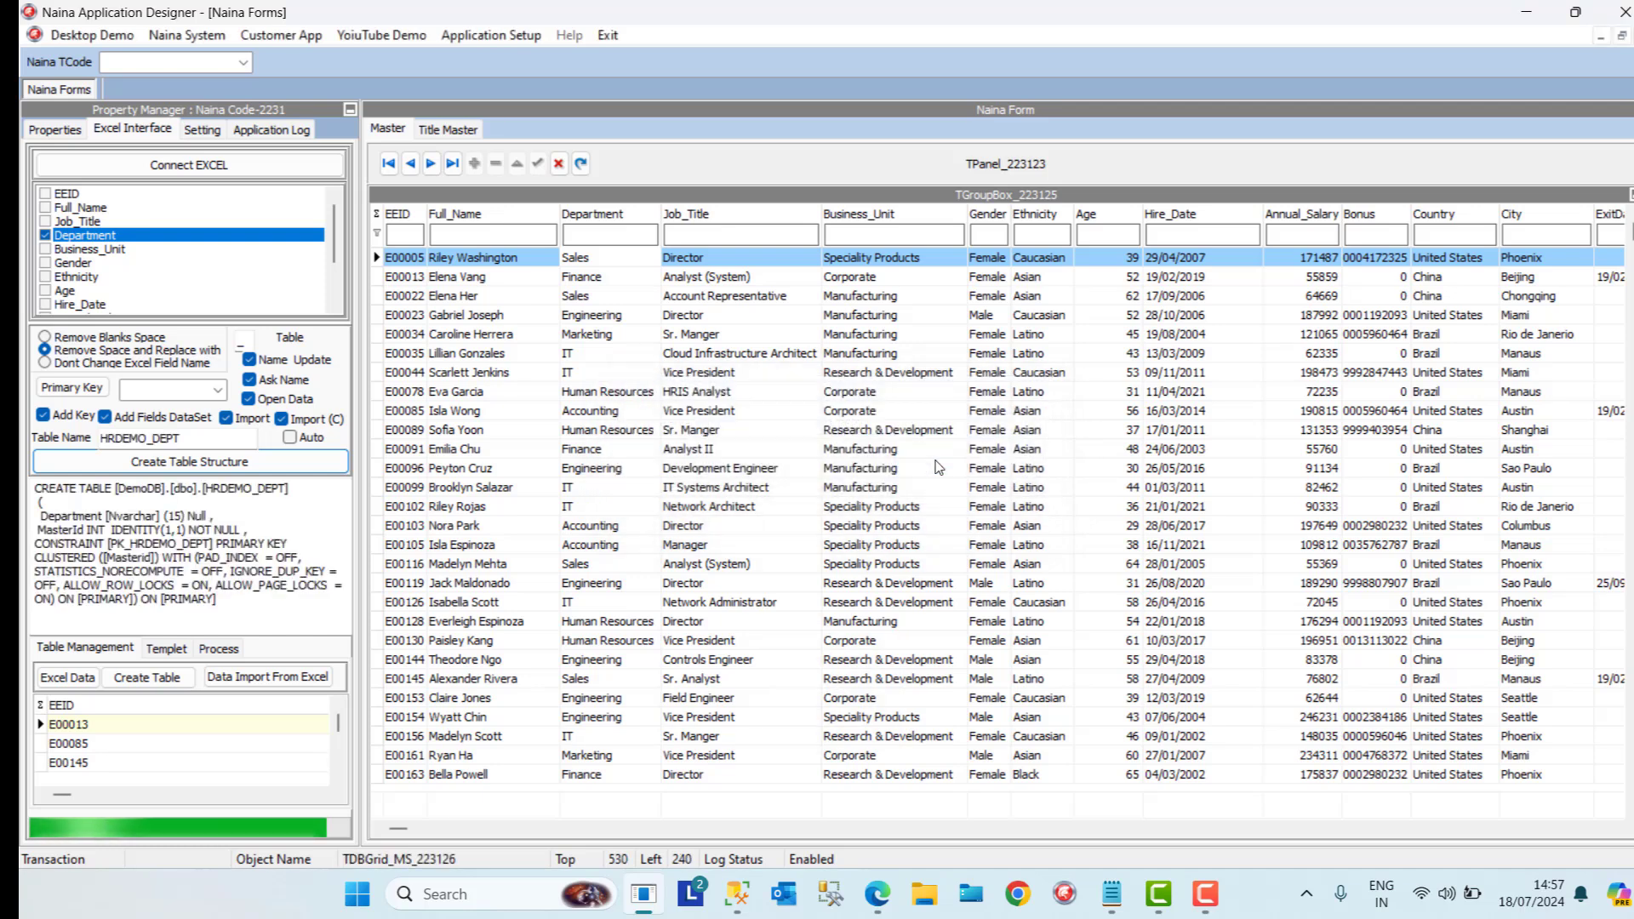
Create the HRDEMO_DEPT table and its data objects from the generated structure
click(170, 682)
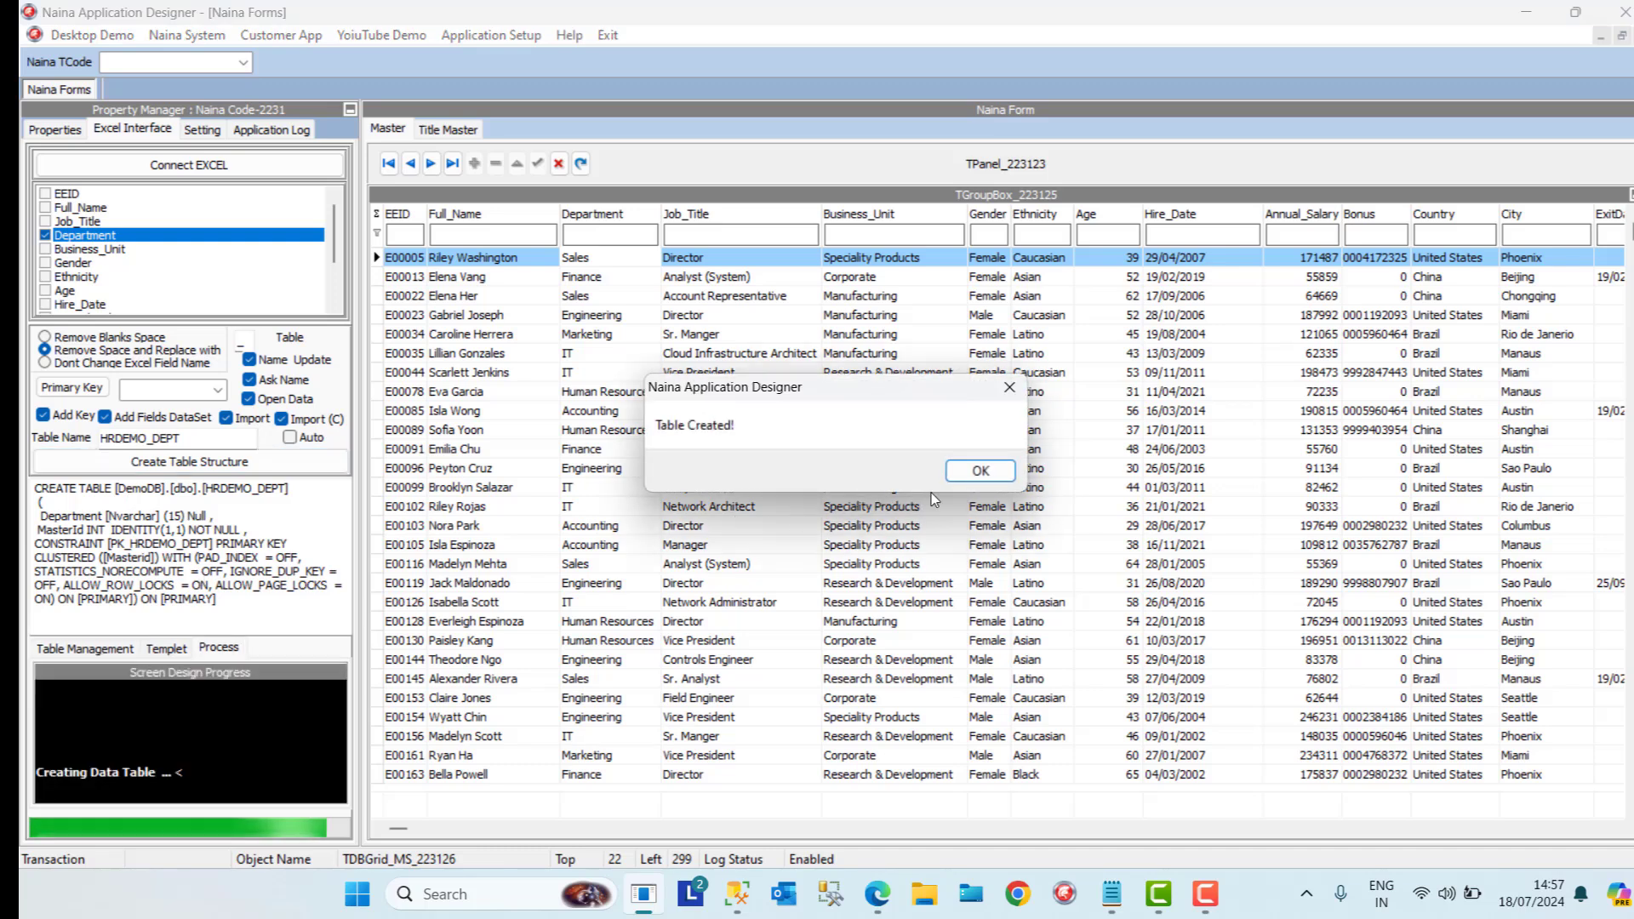
click(979, 471)
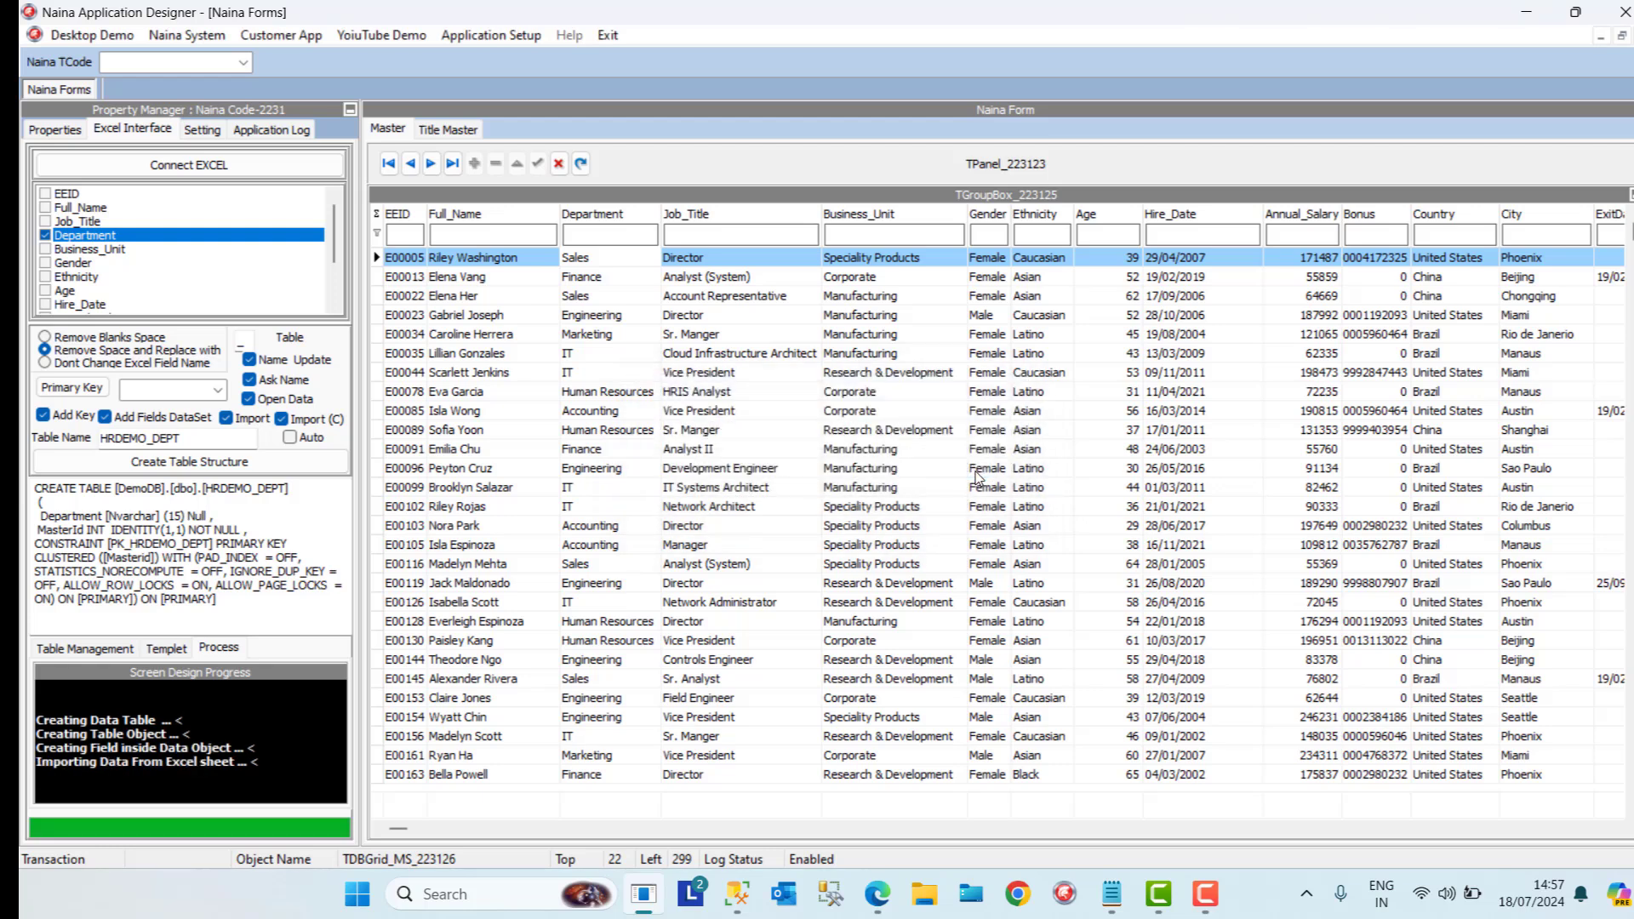
click(977, 471)
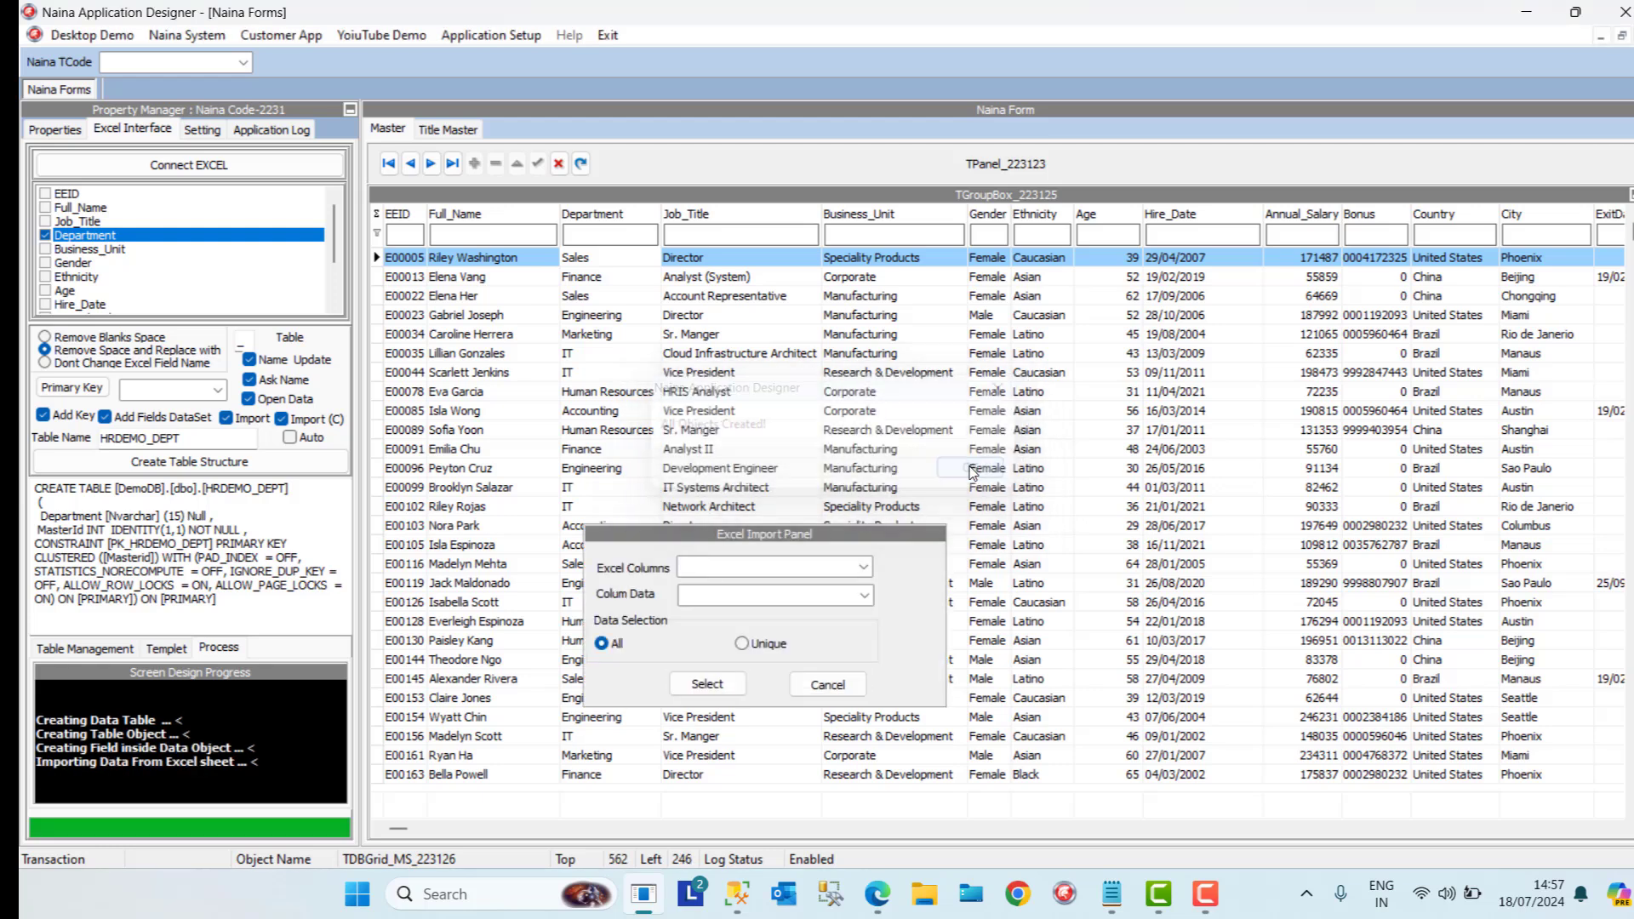
Import only the unique values of the Department Excel column into the HRDEMO_DEPT table
click(864, 567)
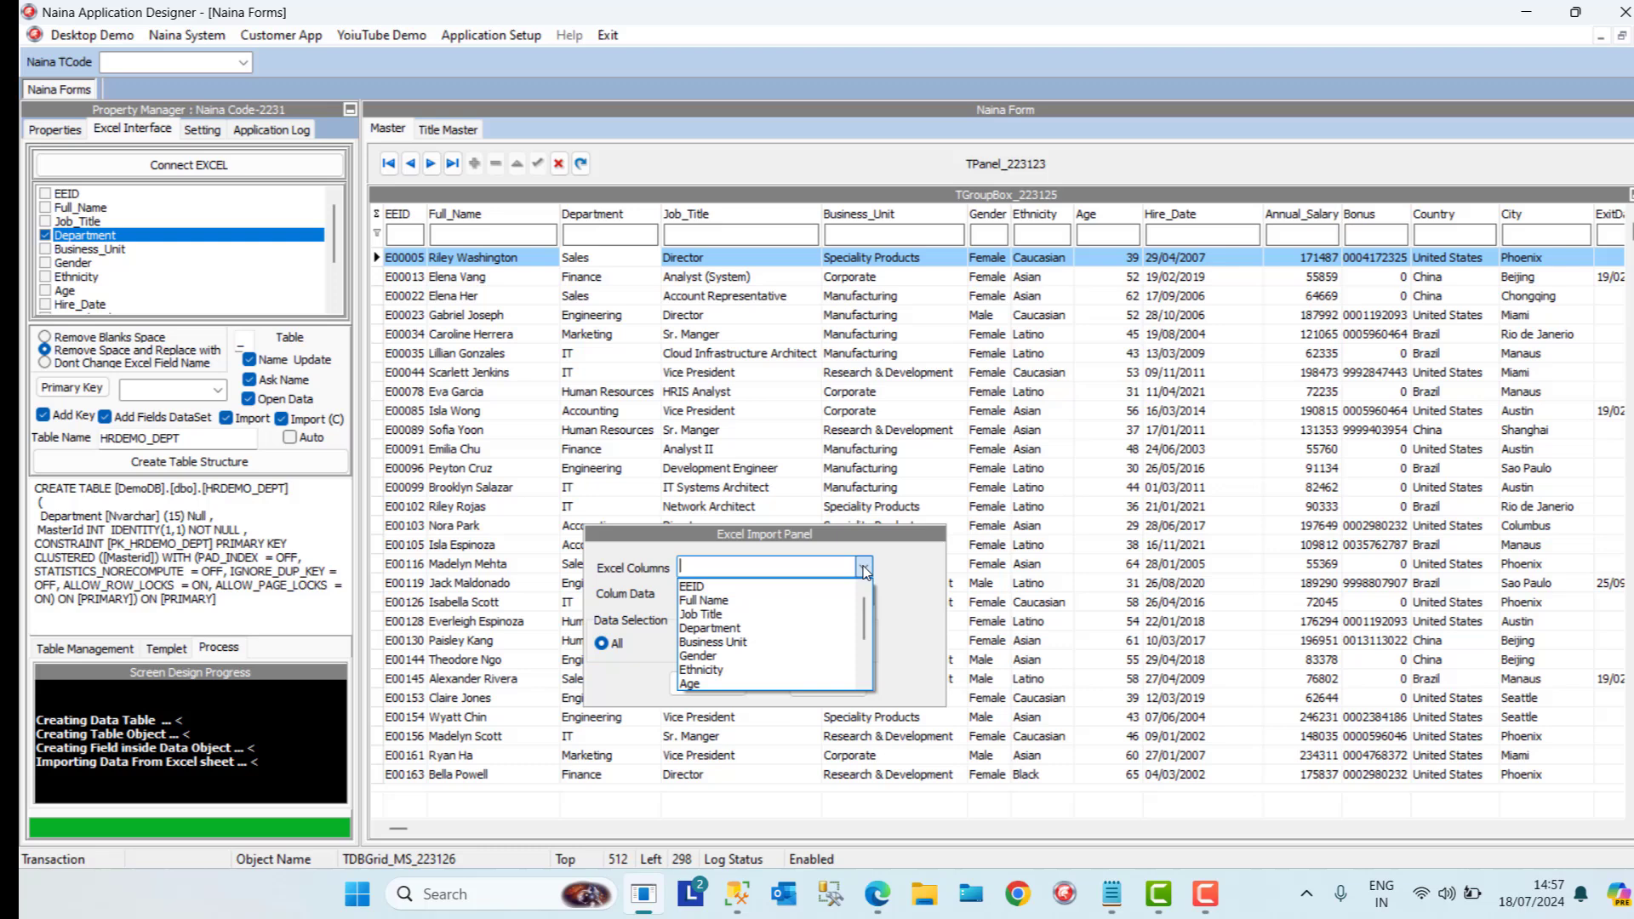
click(799, 629)
click(747, 644)
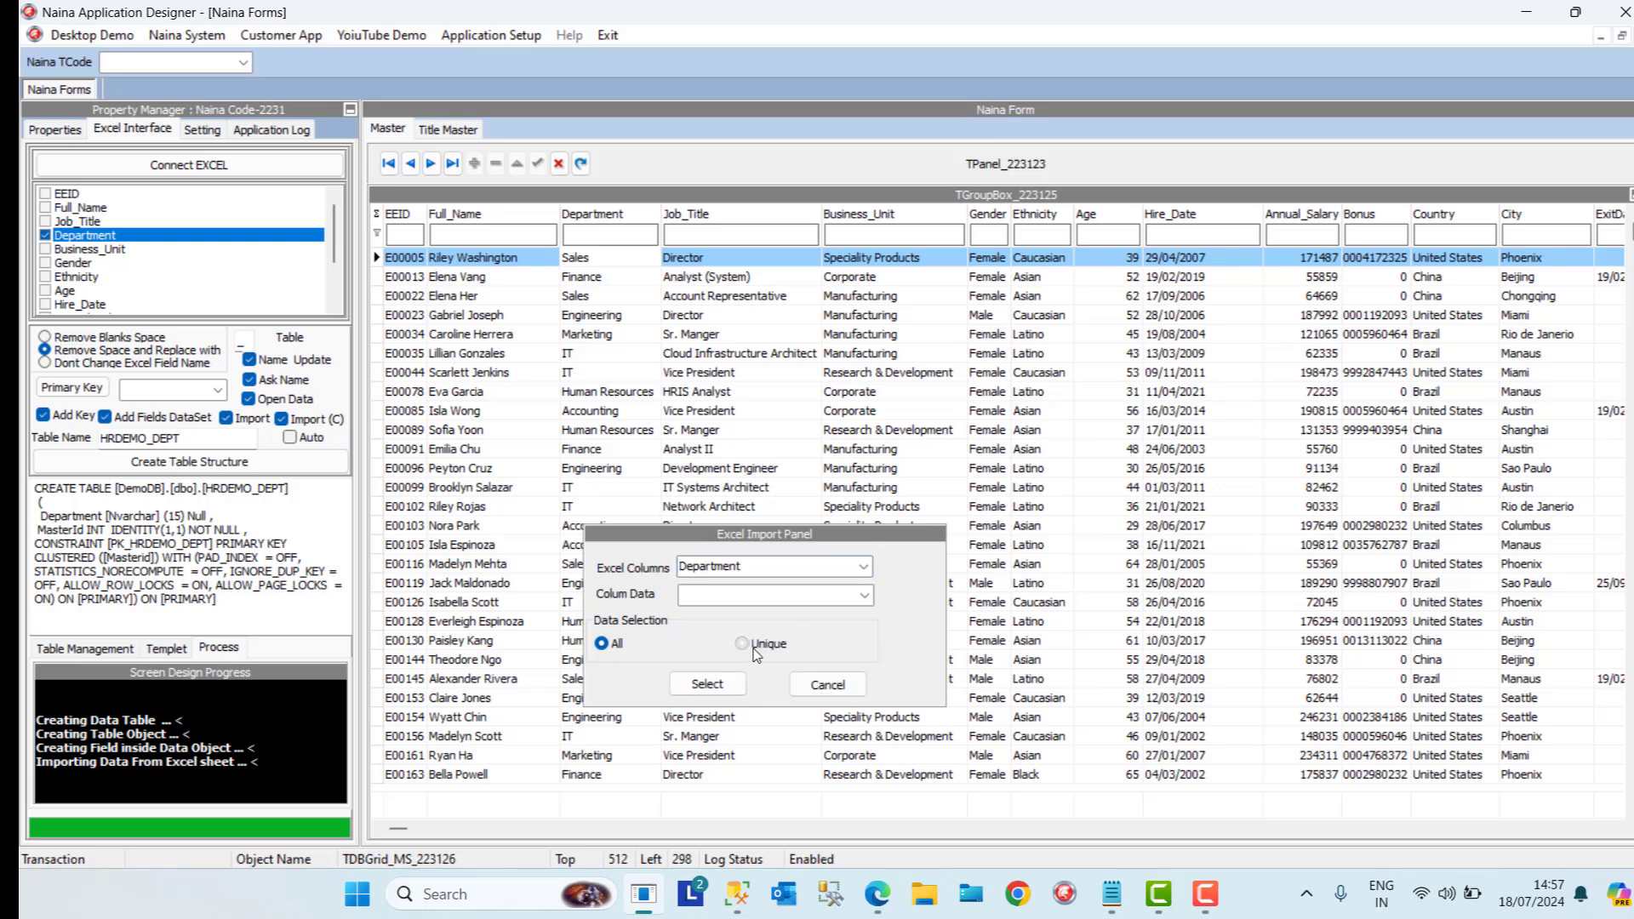
click(726, 685)
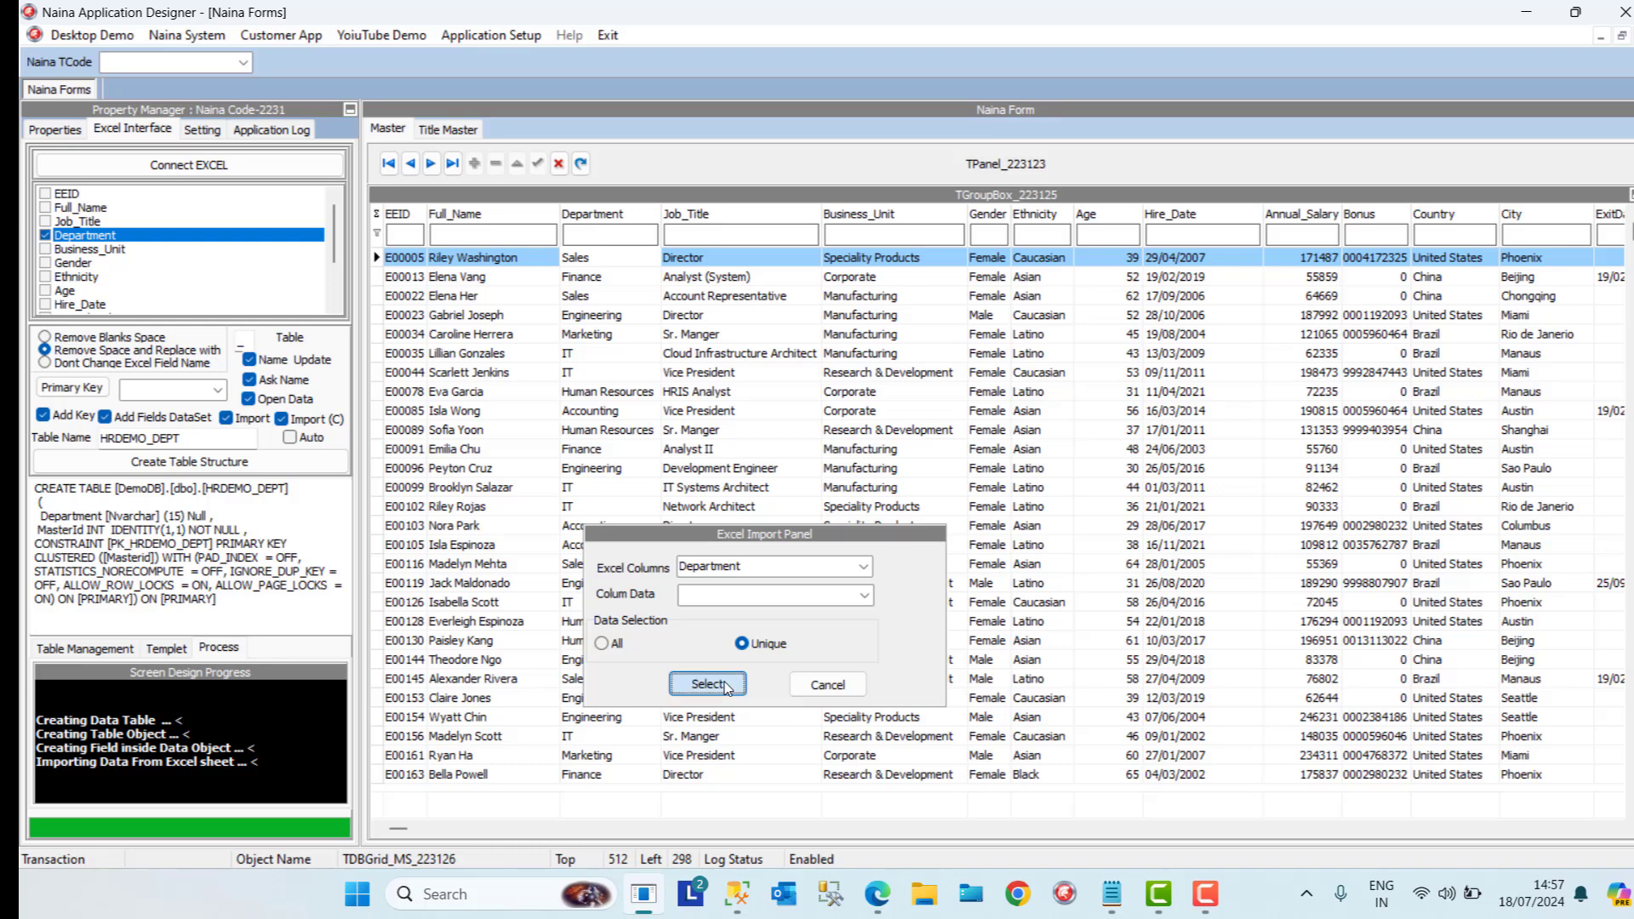
click(979, 472)
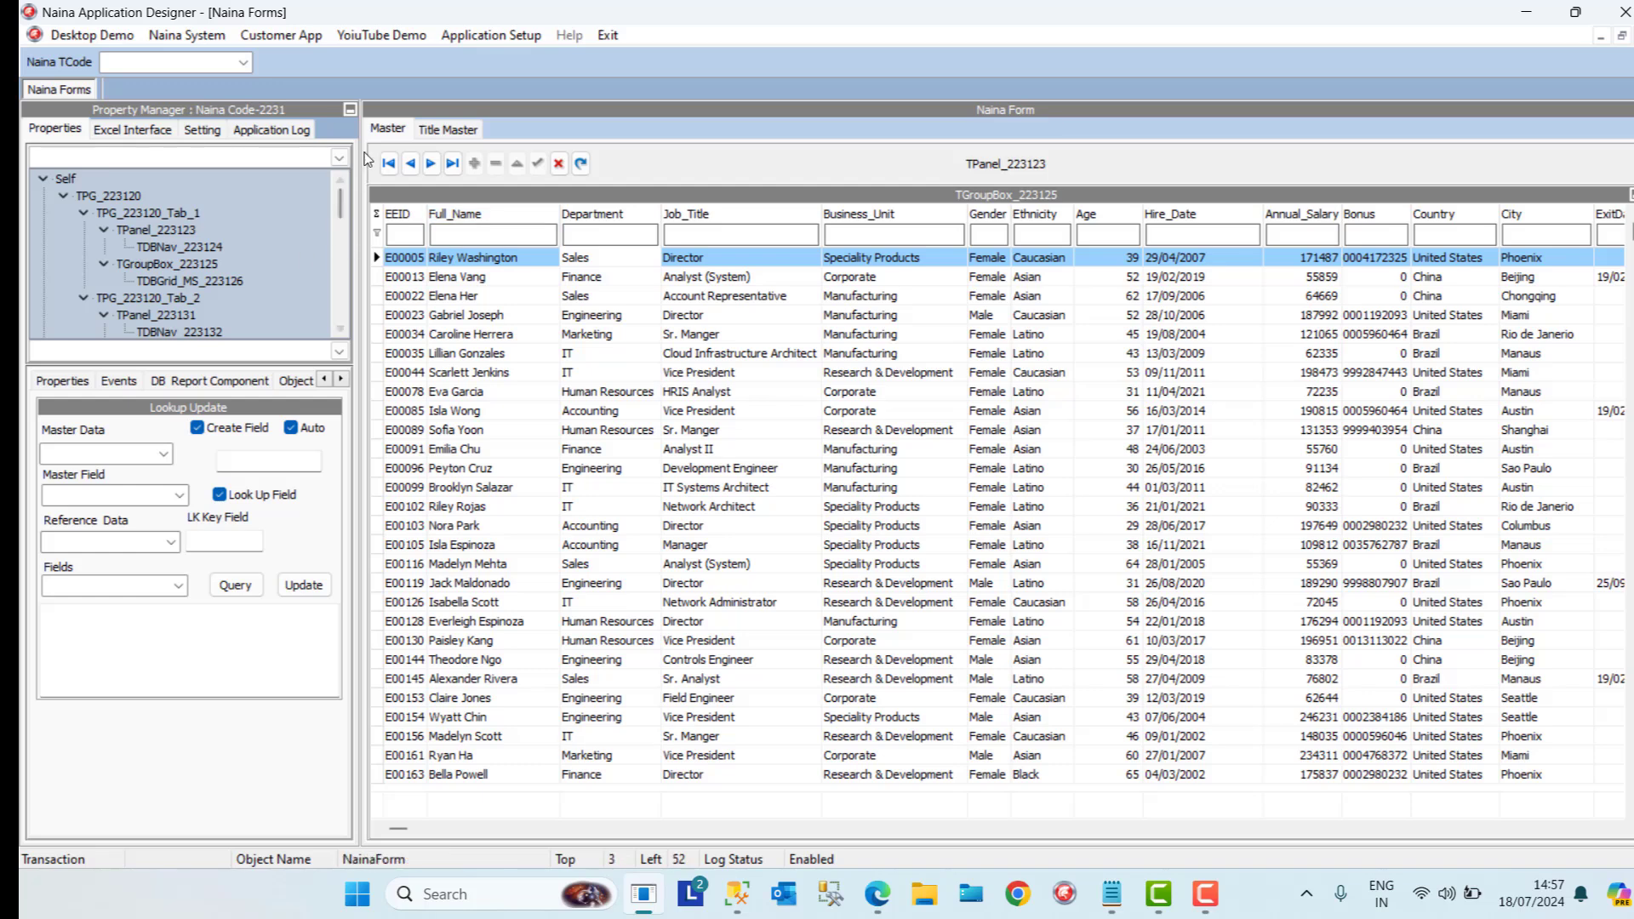
Add a new Tabsheet to the form's page control TPG_223120
click(69, 381)
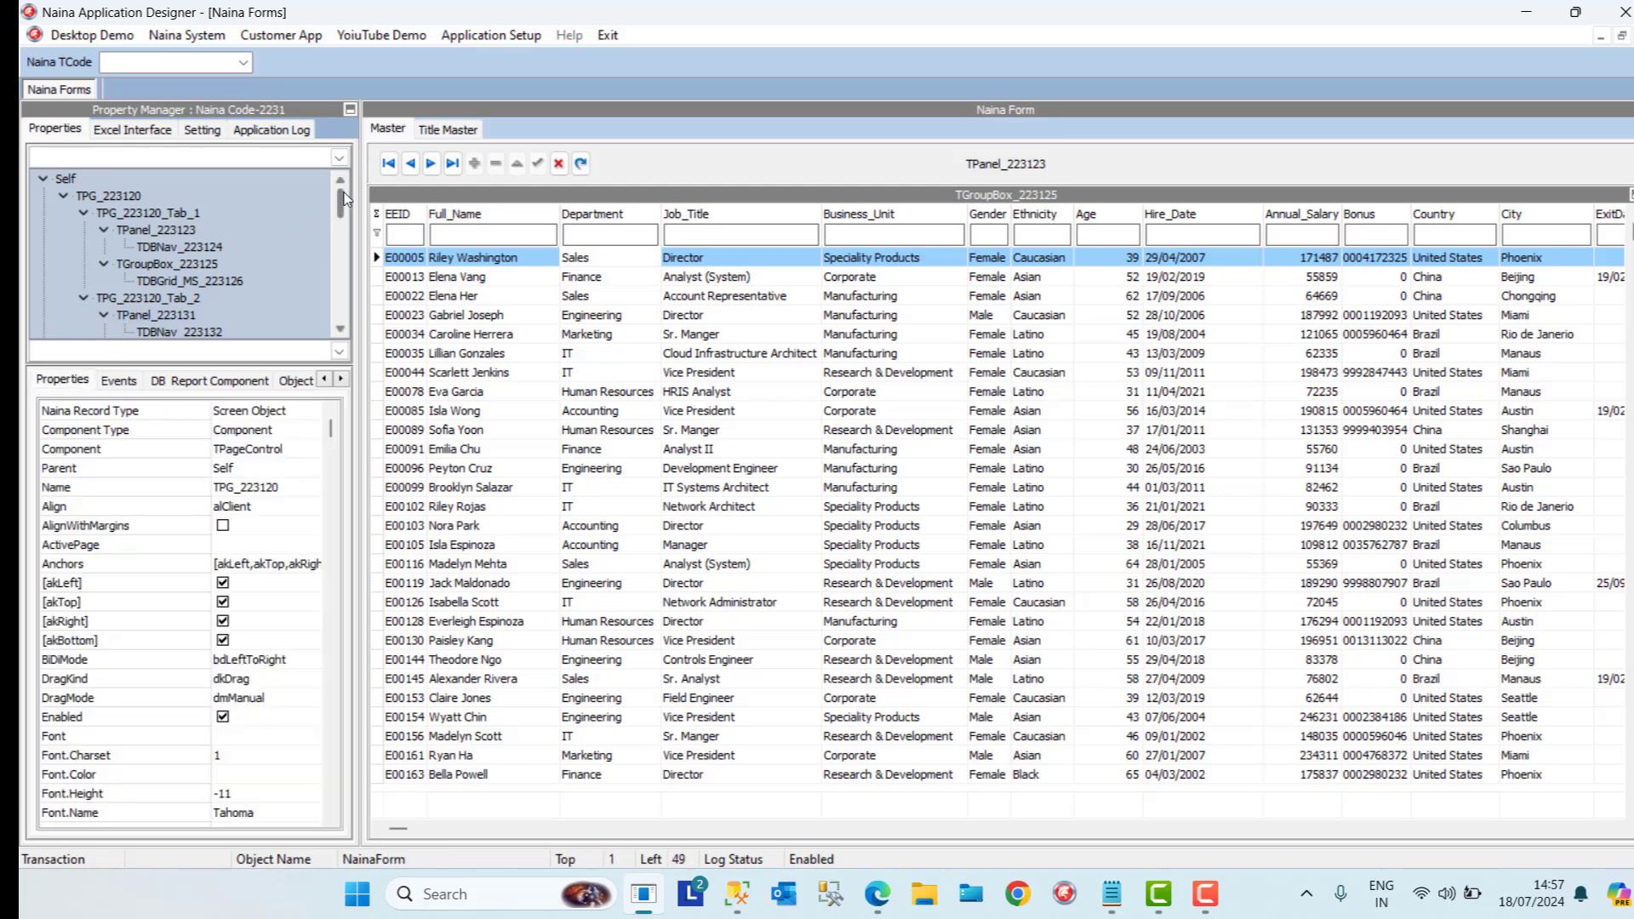
click(128, 196)
right_click(511, 134)
mouse_move(672, 168)
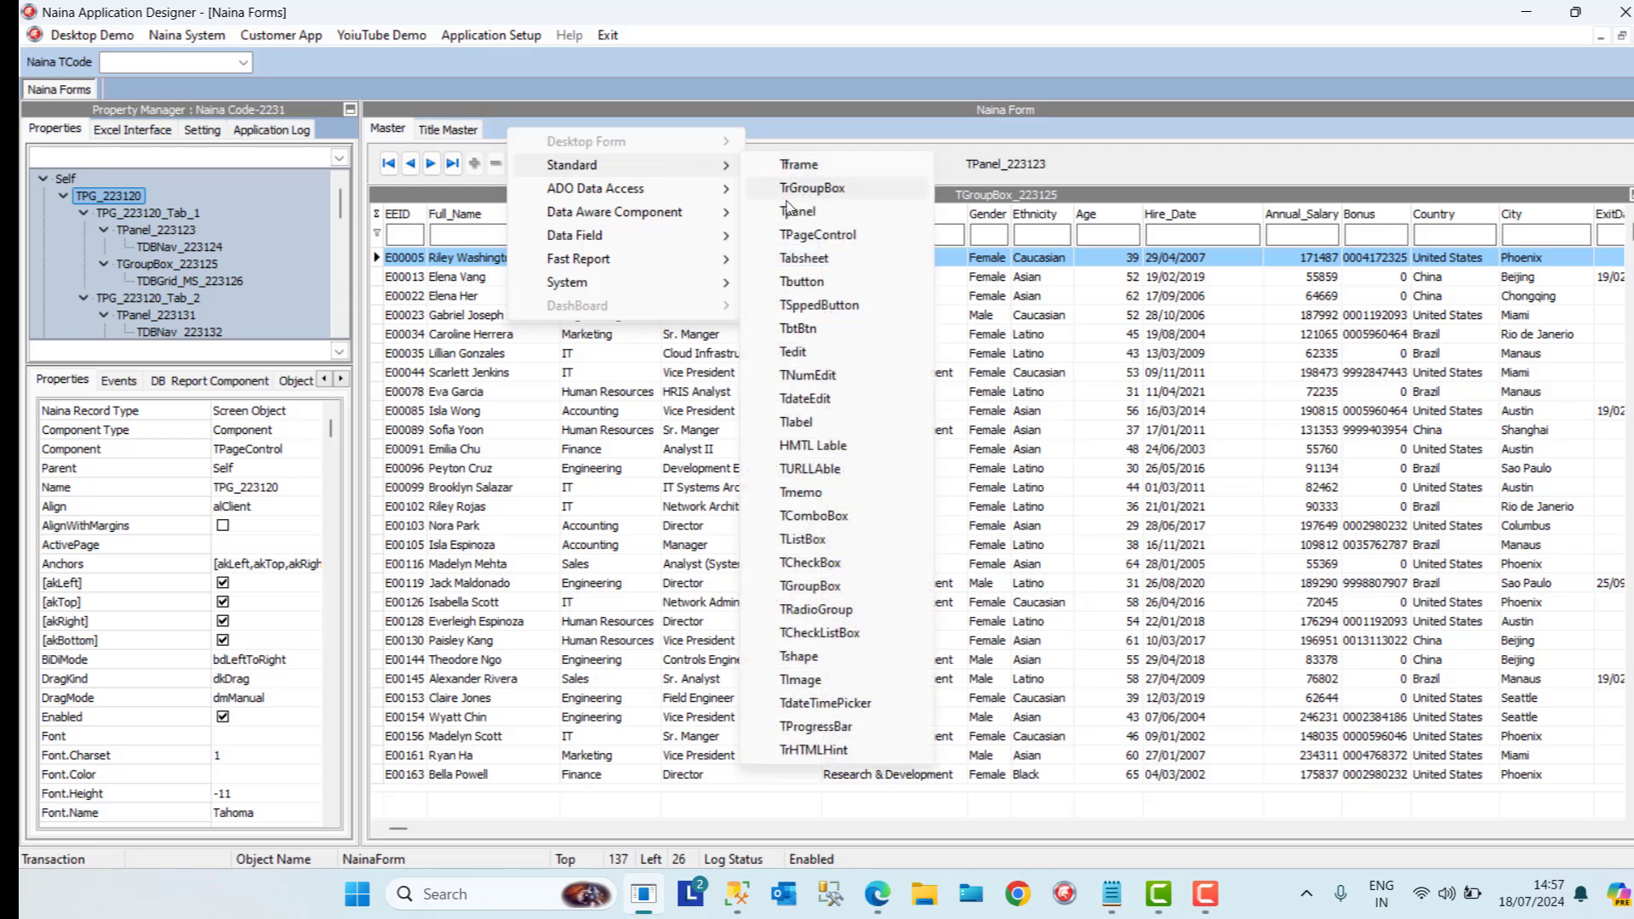
click(804, 258)
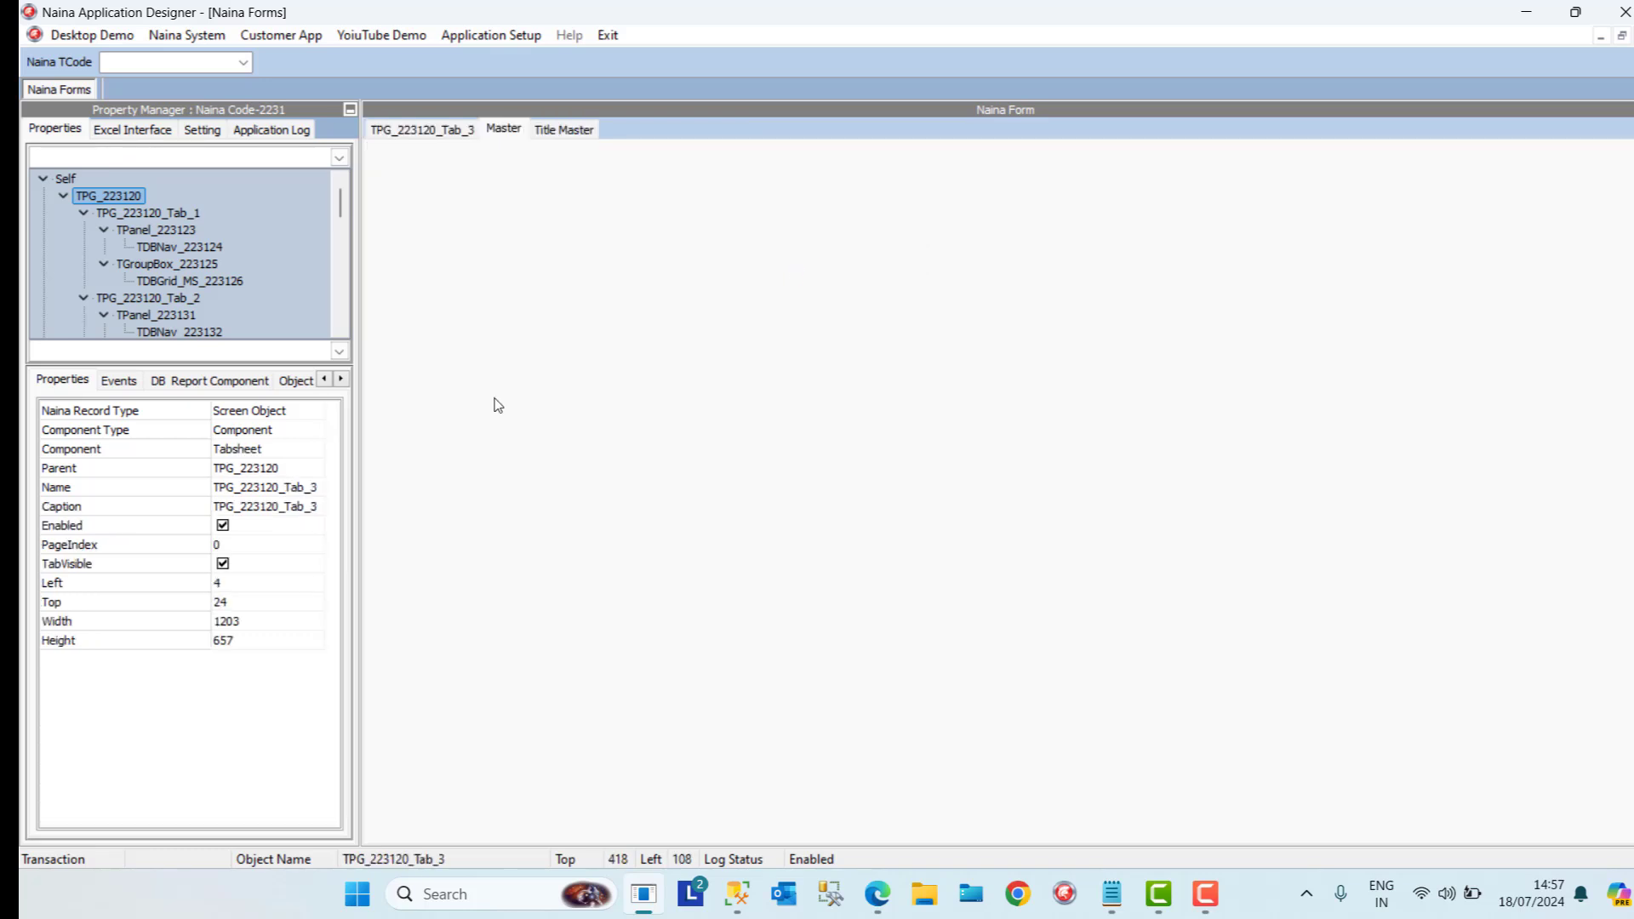
Set the new tab sheet's Caption to Department and its PageIndex to 2
click(270, 509)
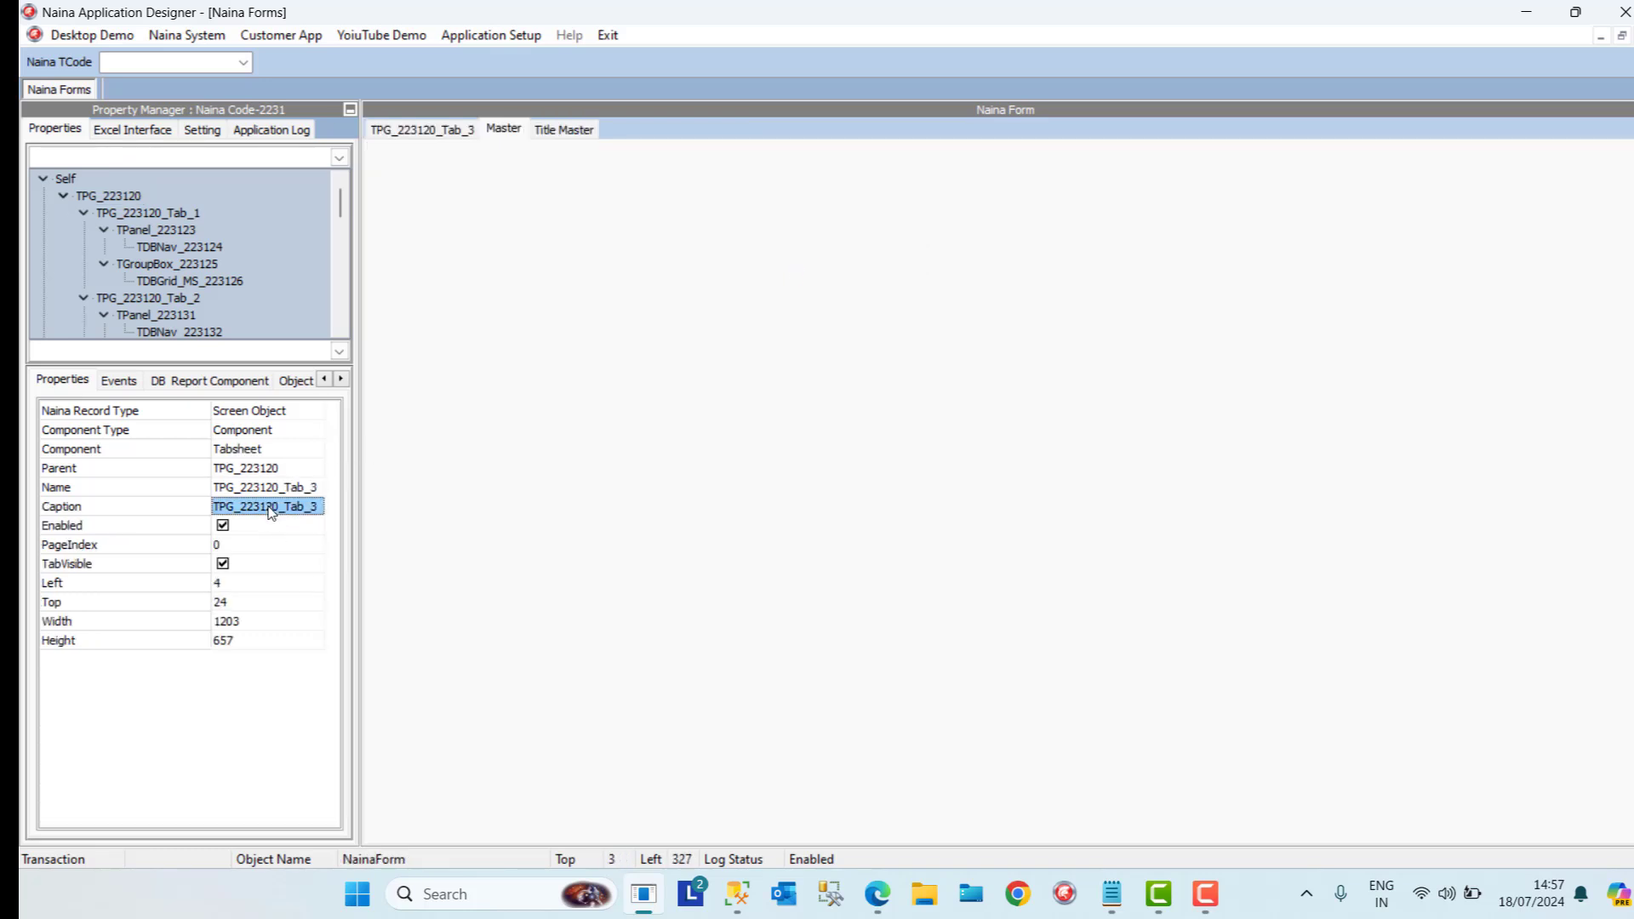
text(d)
key(Caps_Lock)
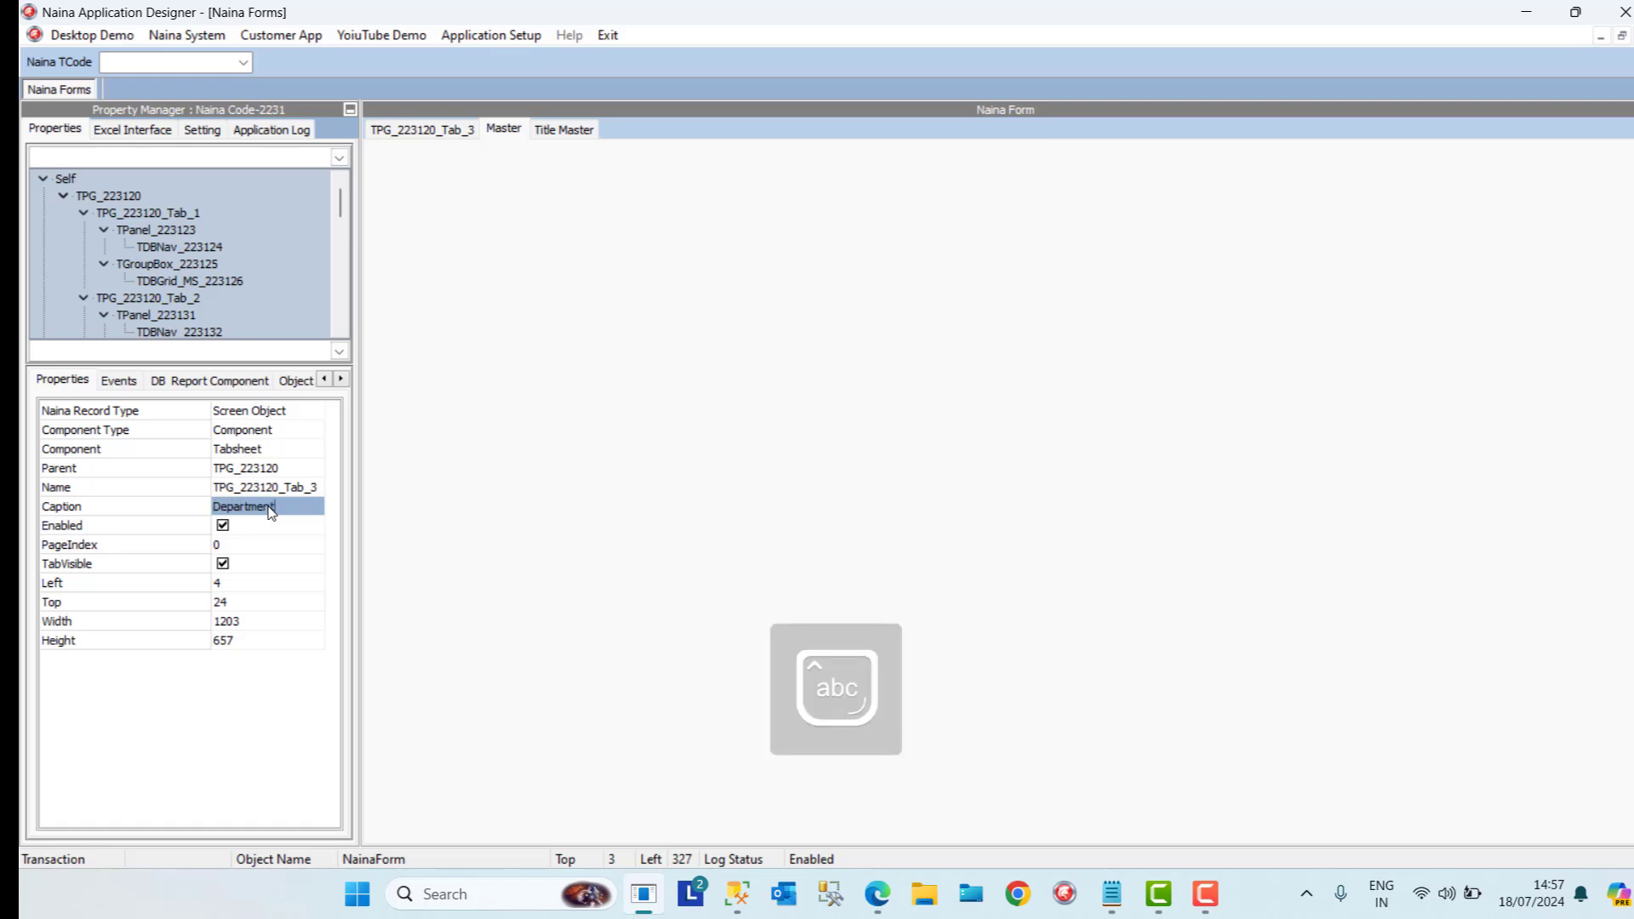
click(229, 547)
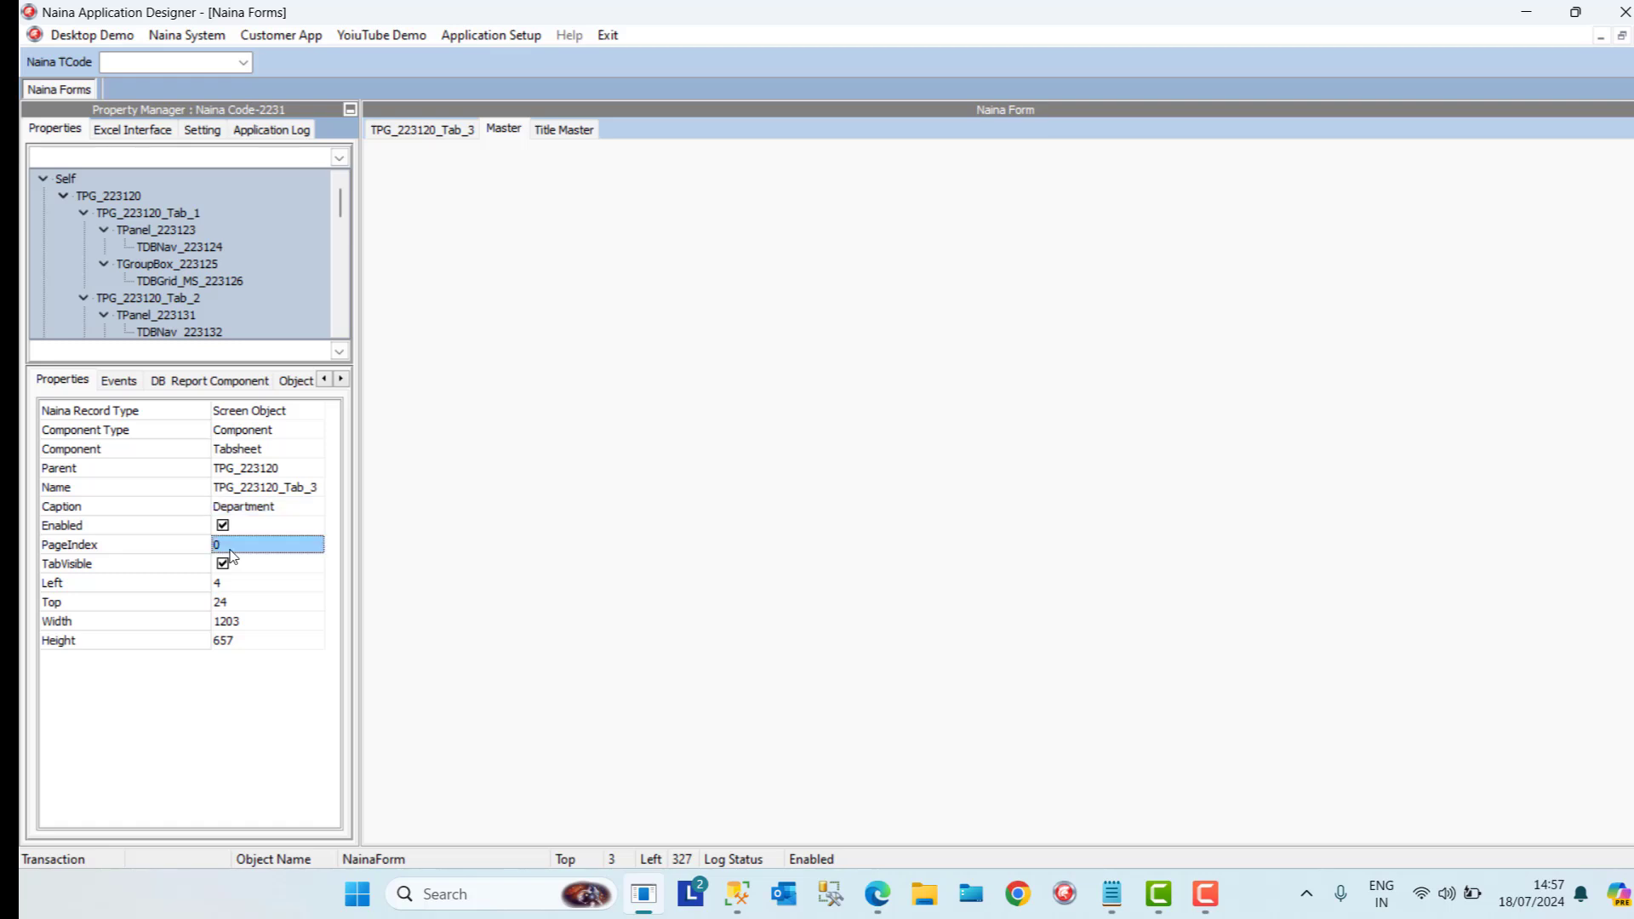
text(2)
click(273, 594)
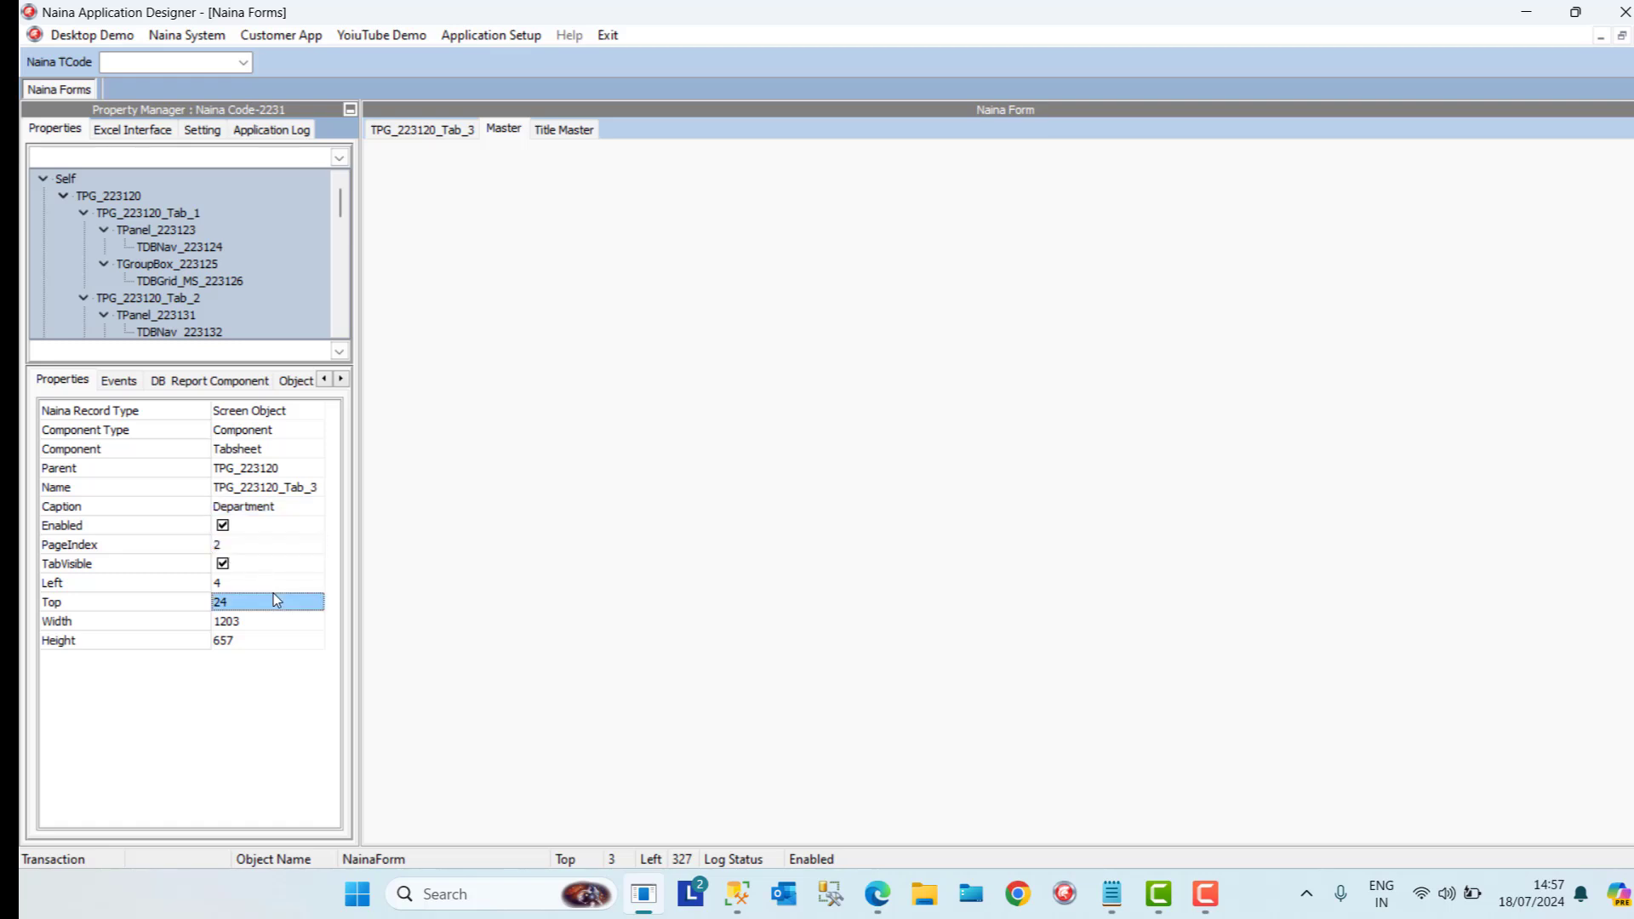
right_click(278, 589)
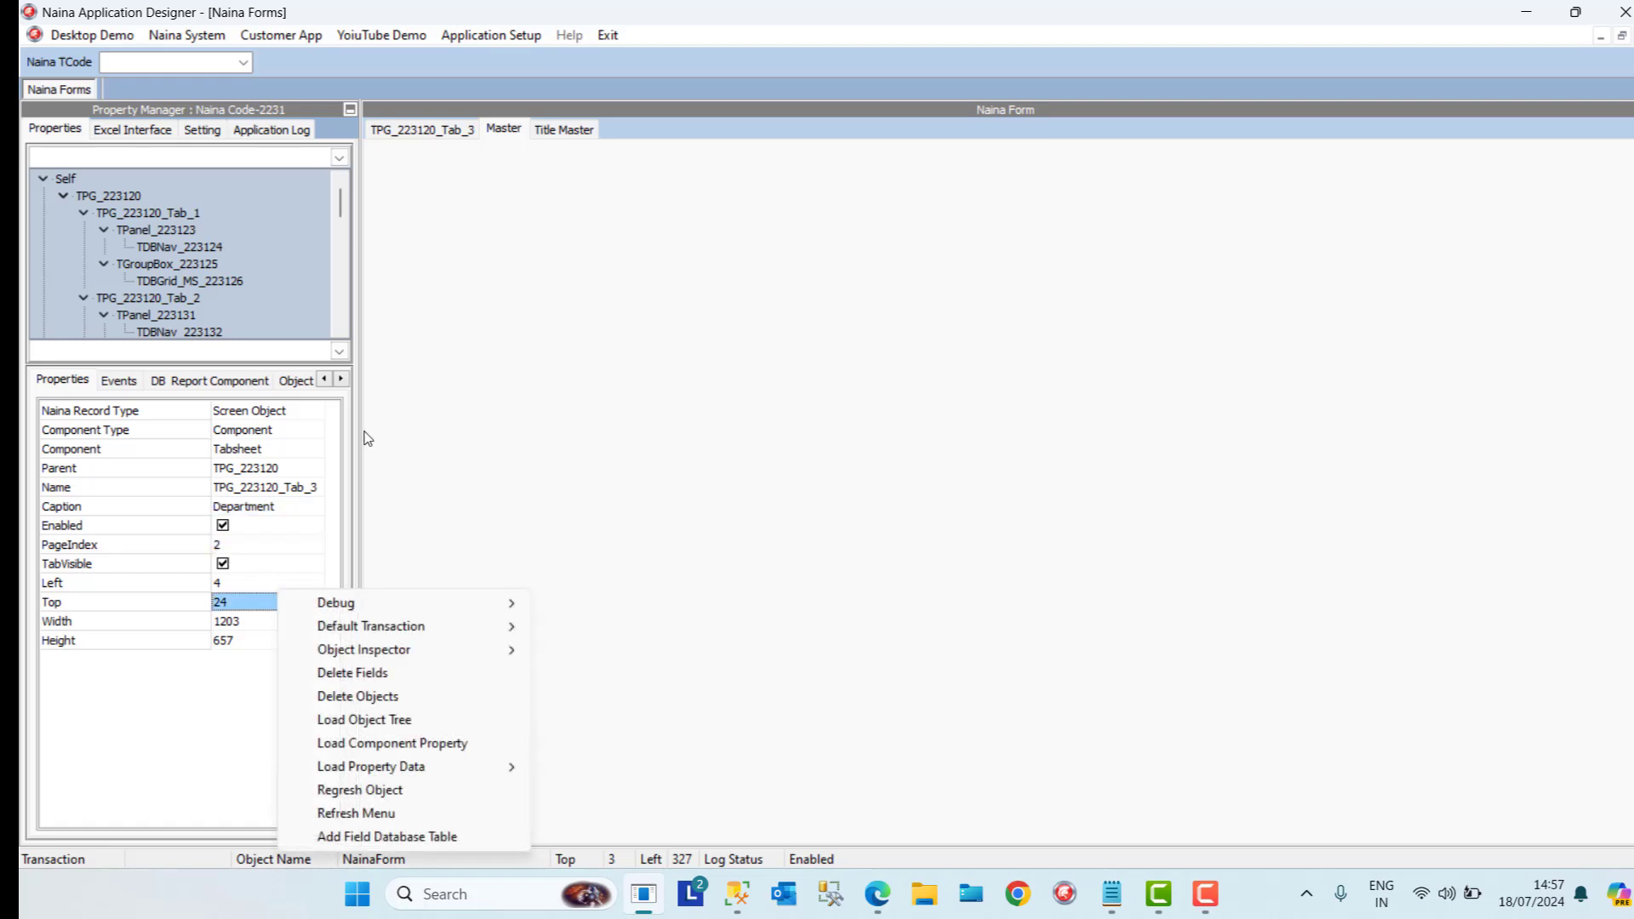
Check the existing tabs, close the form and reopen Naina Forms to load the new tab's caption and order
click(449, 136)
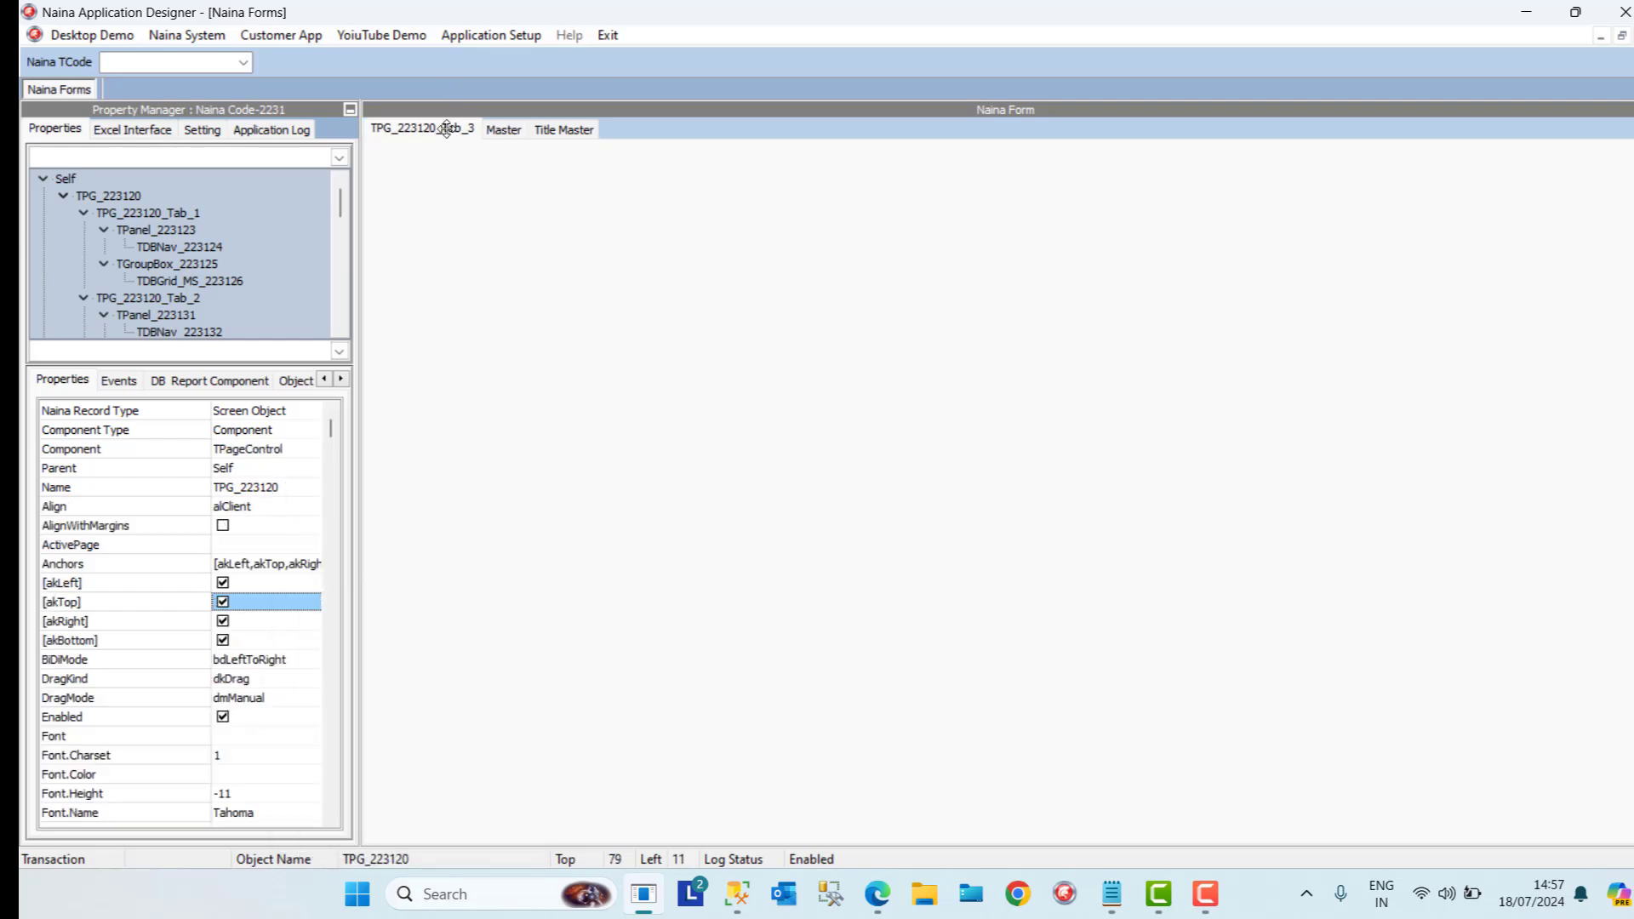
click(503, 129)
click(581, 128)
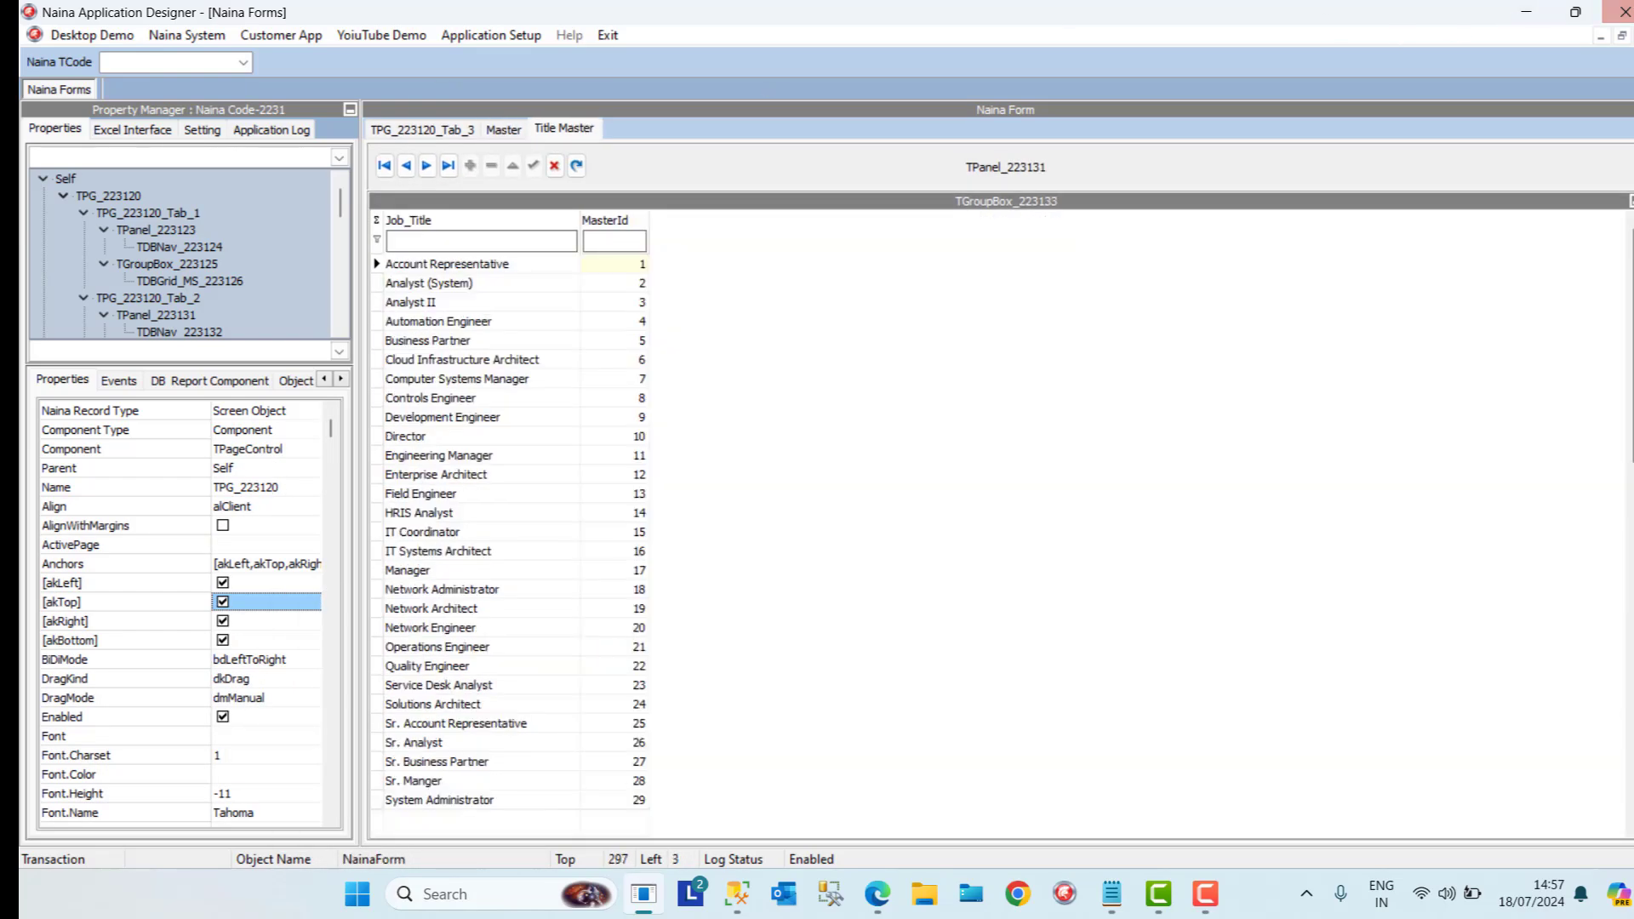
click(1632, 35)
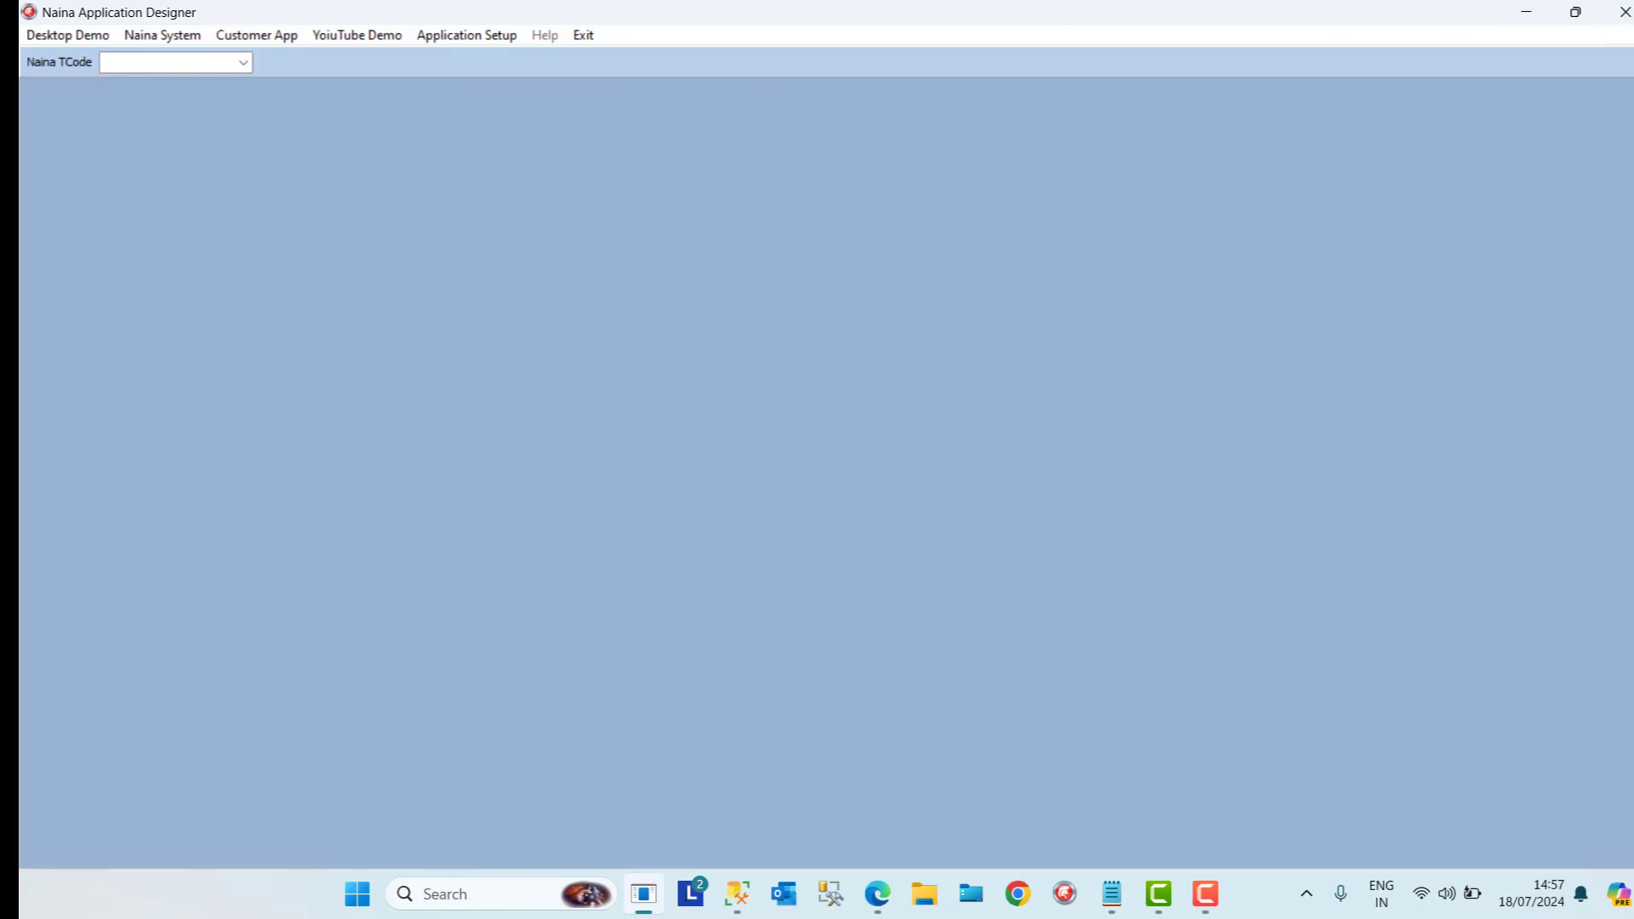
click(466, 35)
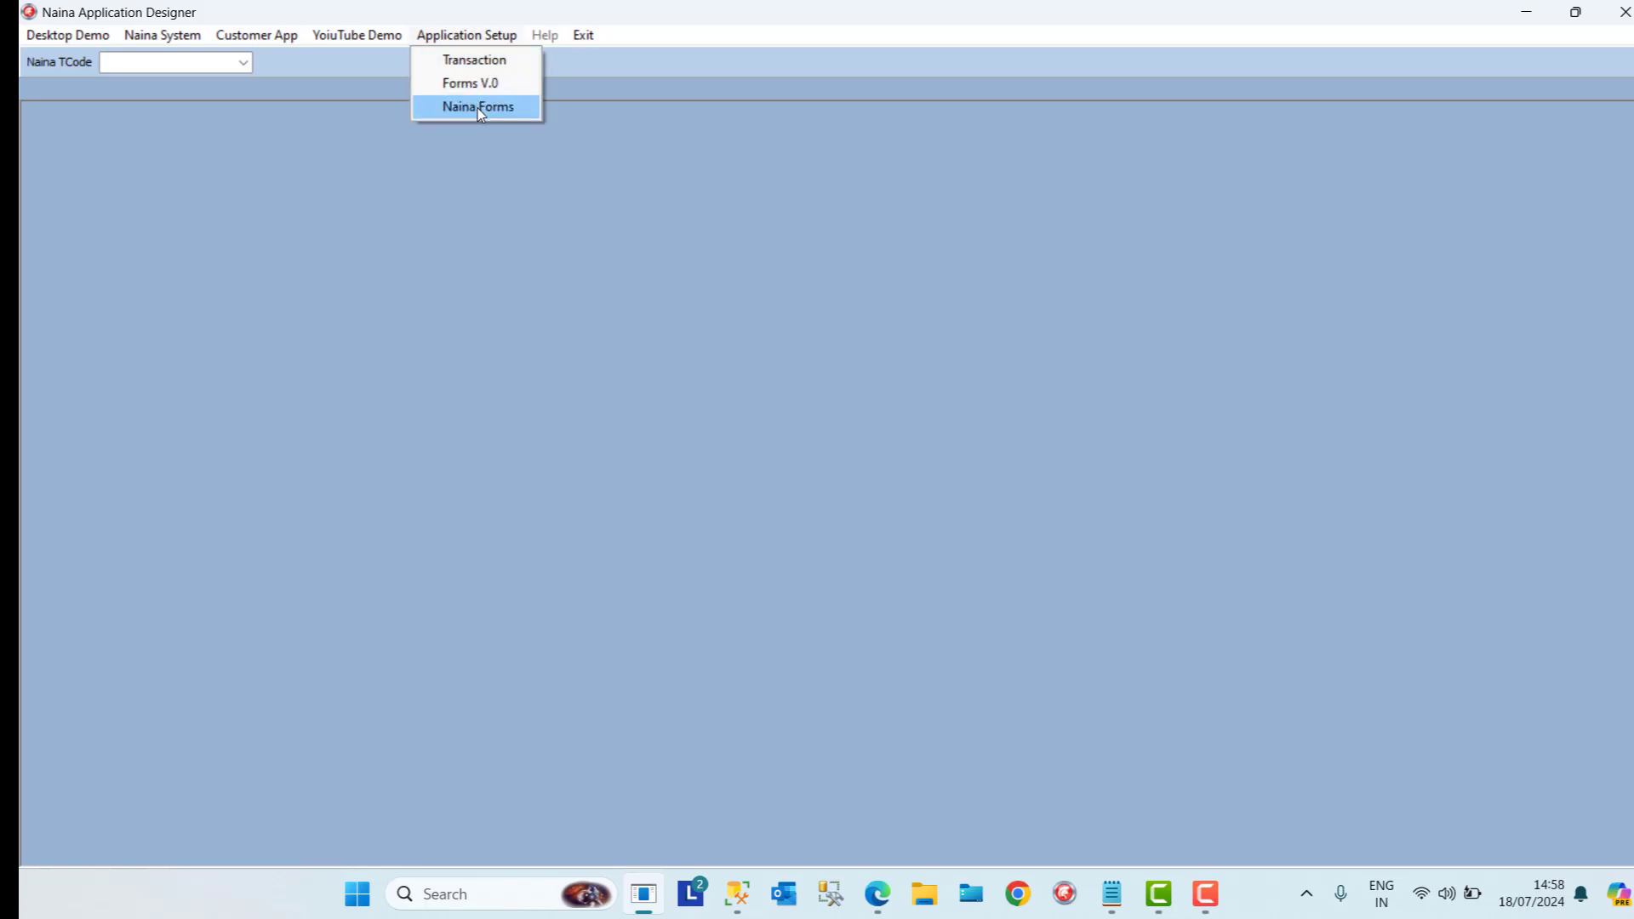
click(478, 106)
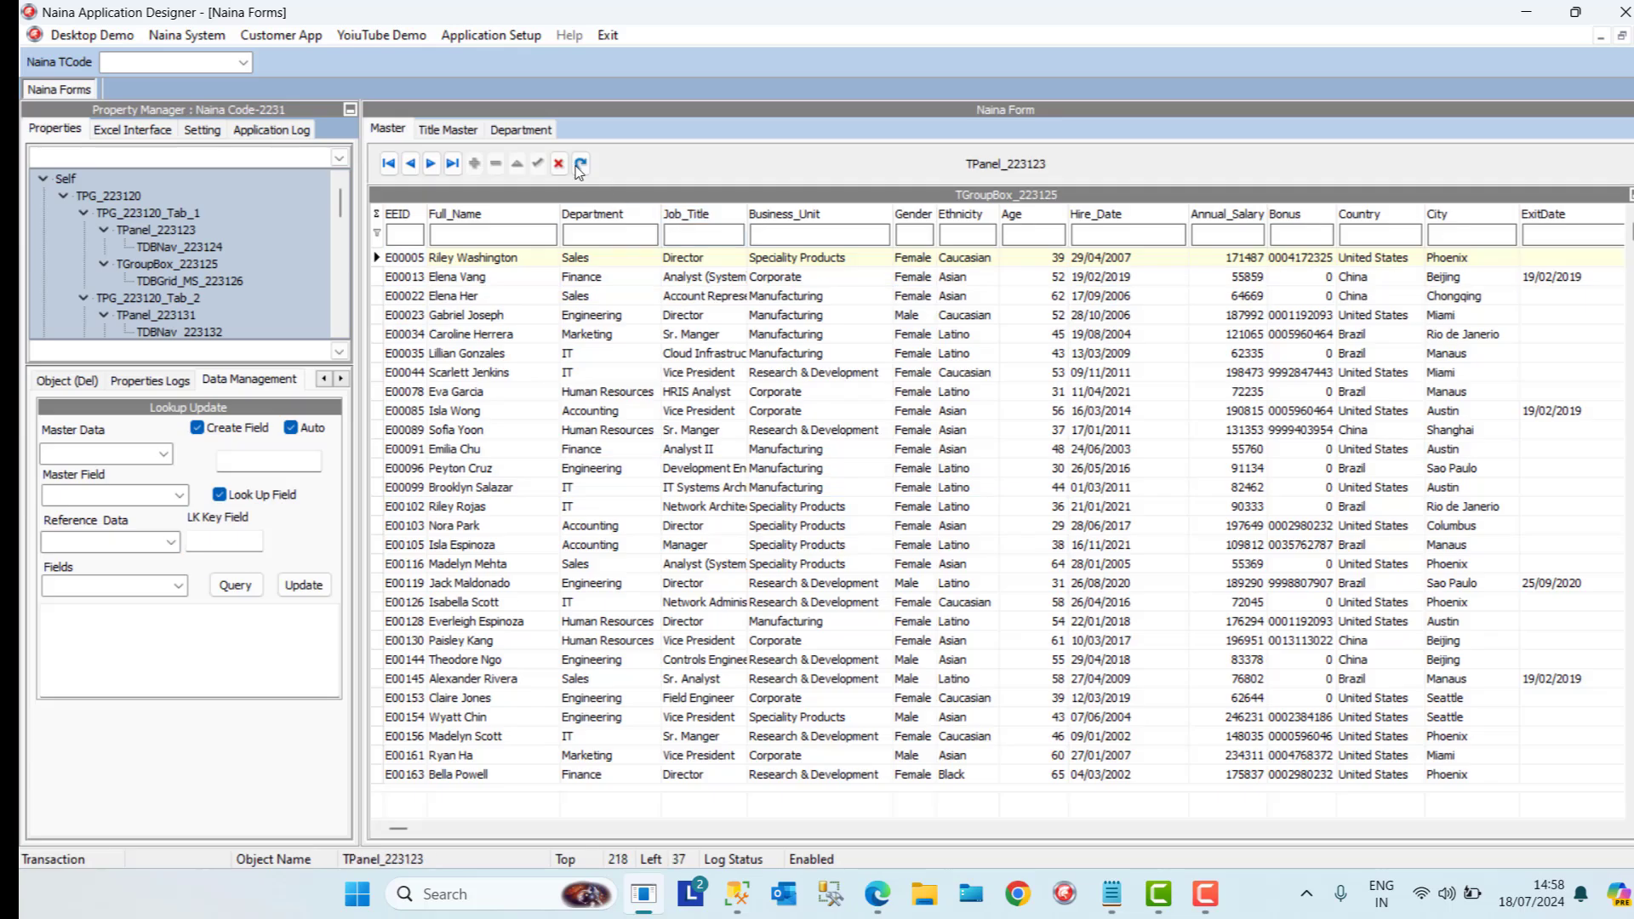
Go to the form's Department tab and switch the Property Manager back to the component properties list
click(521, 130)
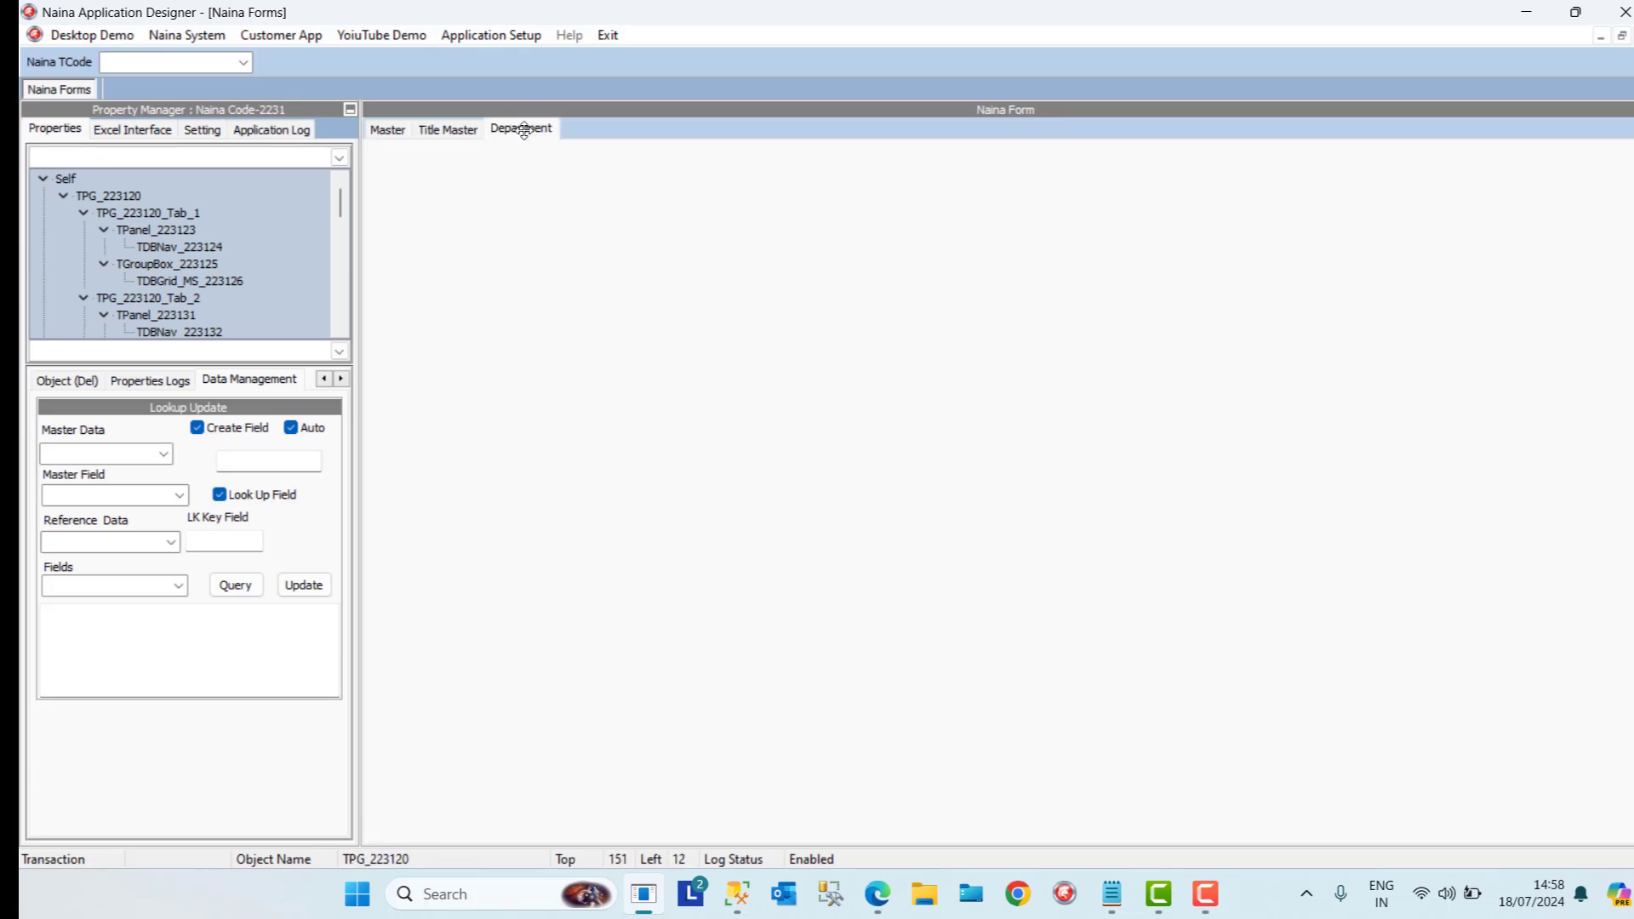
click(324, 379)
click(324, 378)
click(325, 379)
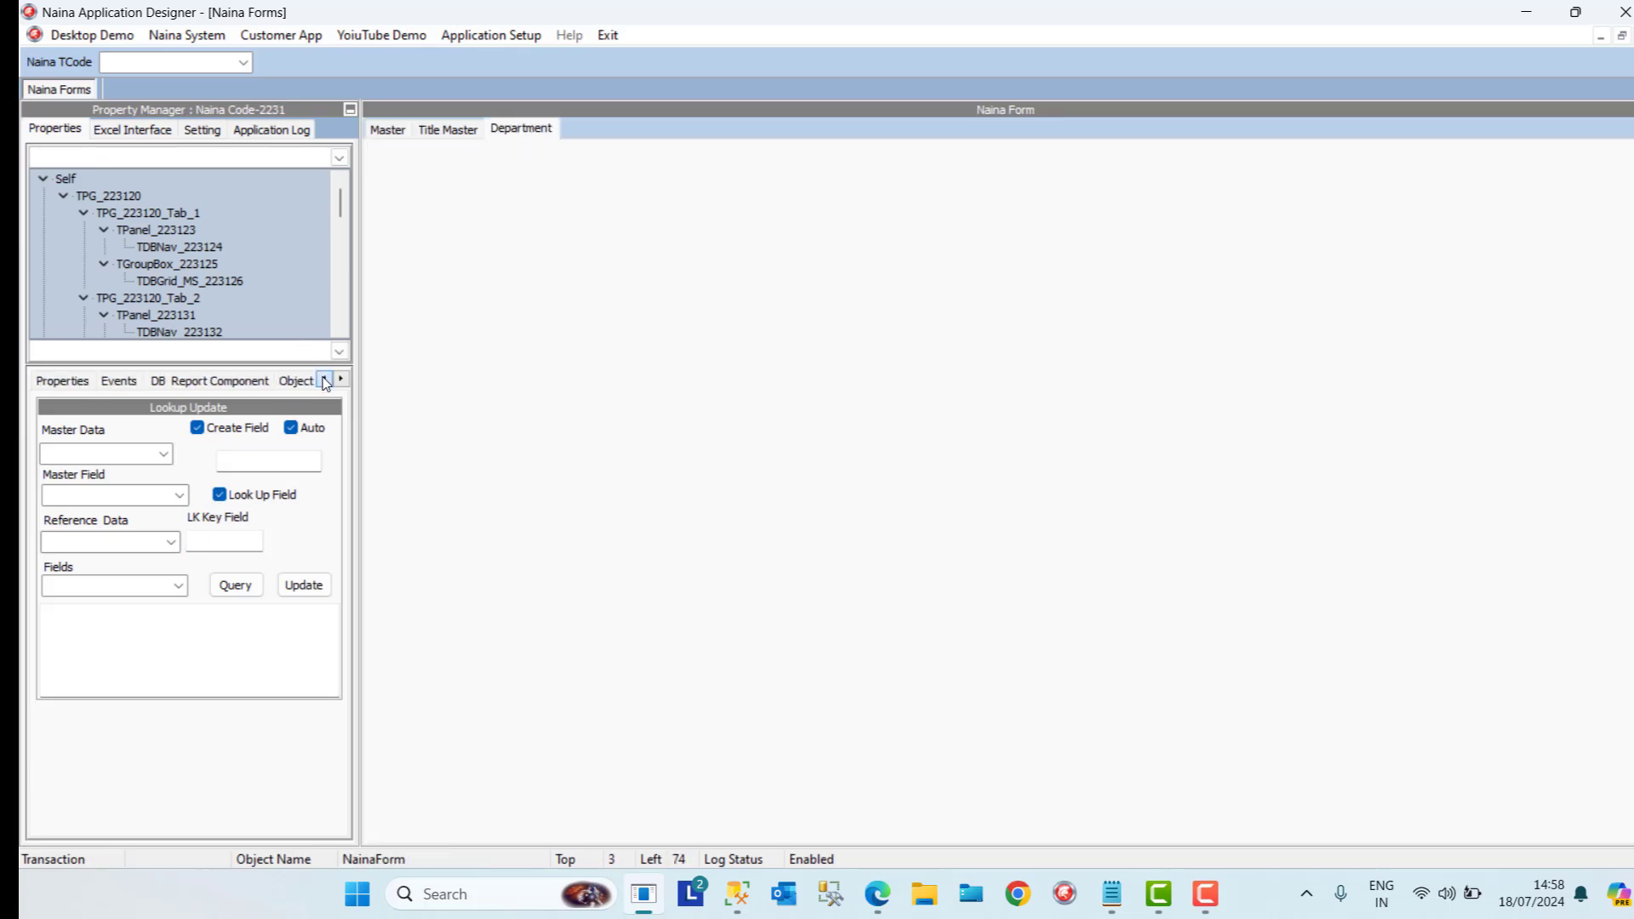
click(51, 381)
Add a Tpanel to the Department tab sheet and shrink it to a short, narrow strip
click(394, 165)
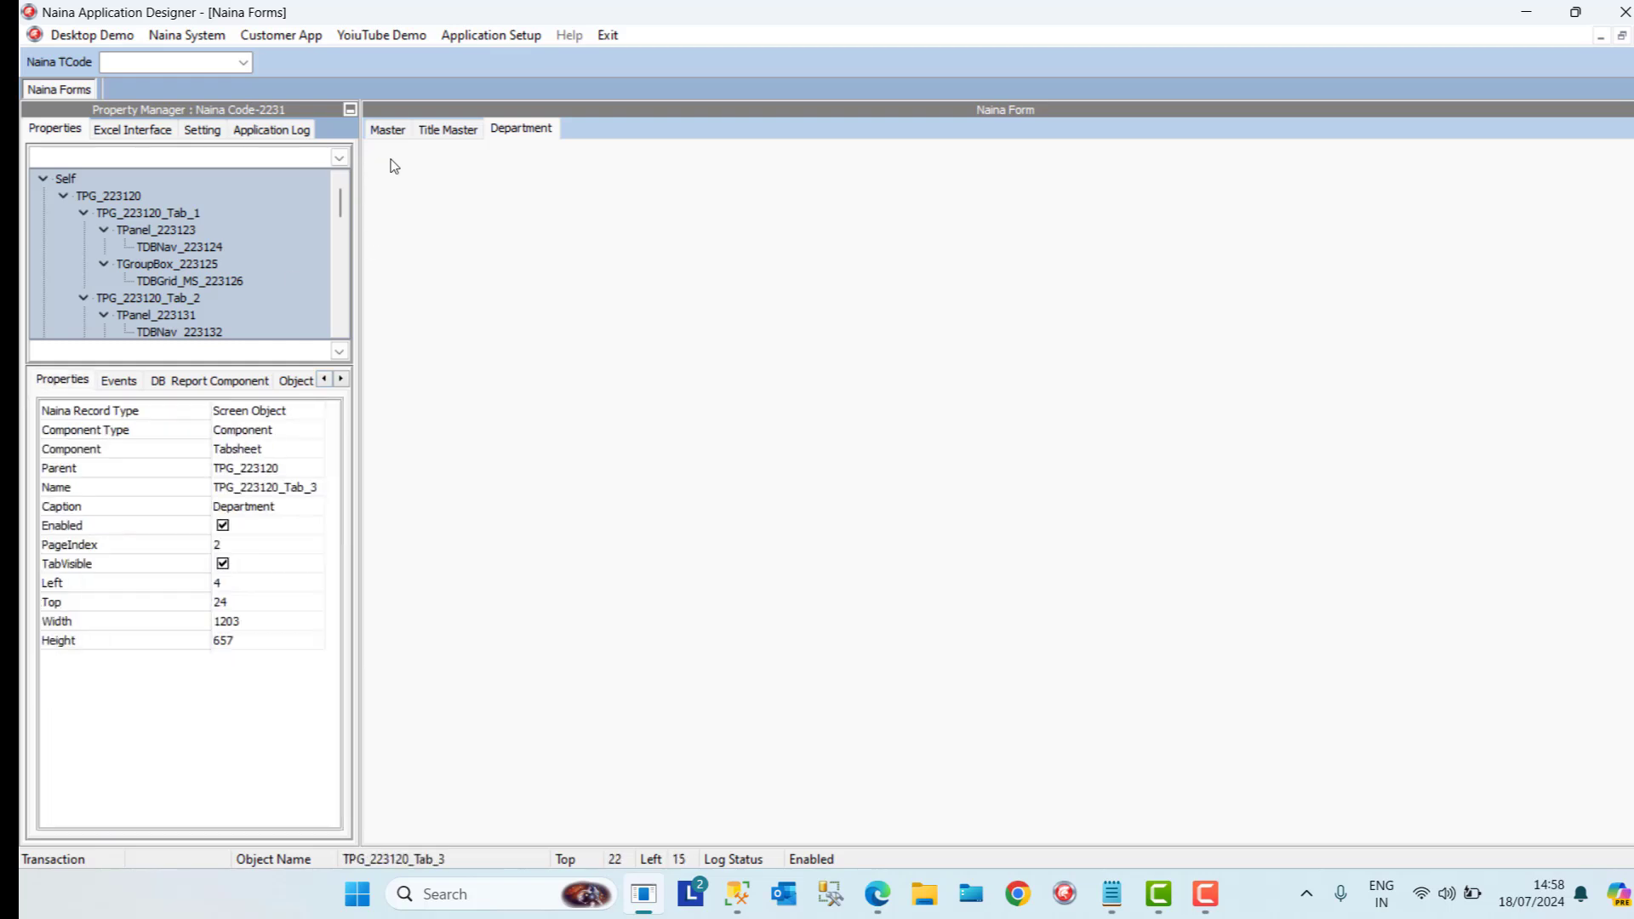
right_click(394, 165)
mouse_move(541, 198)
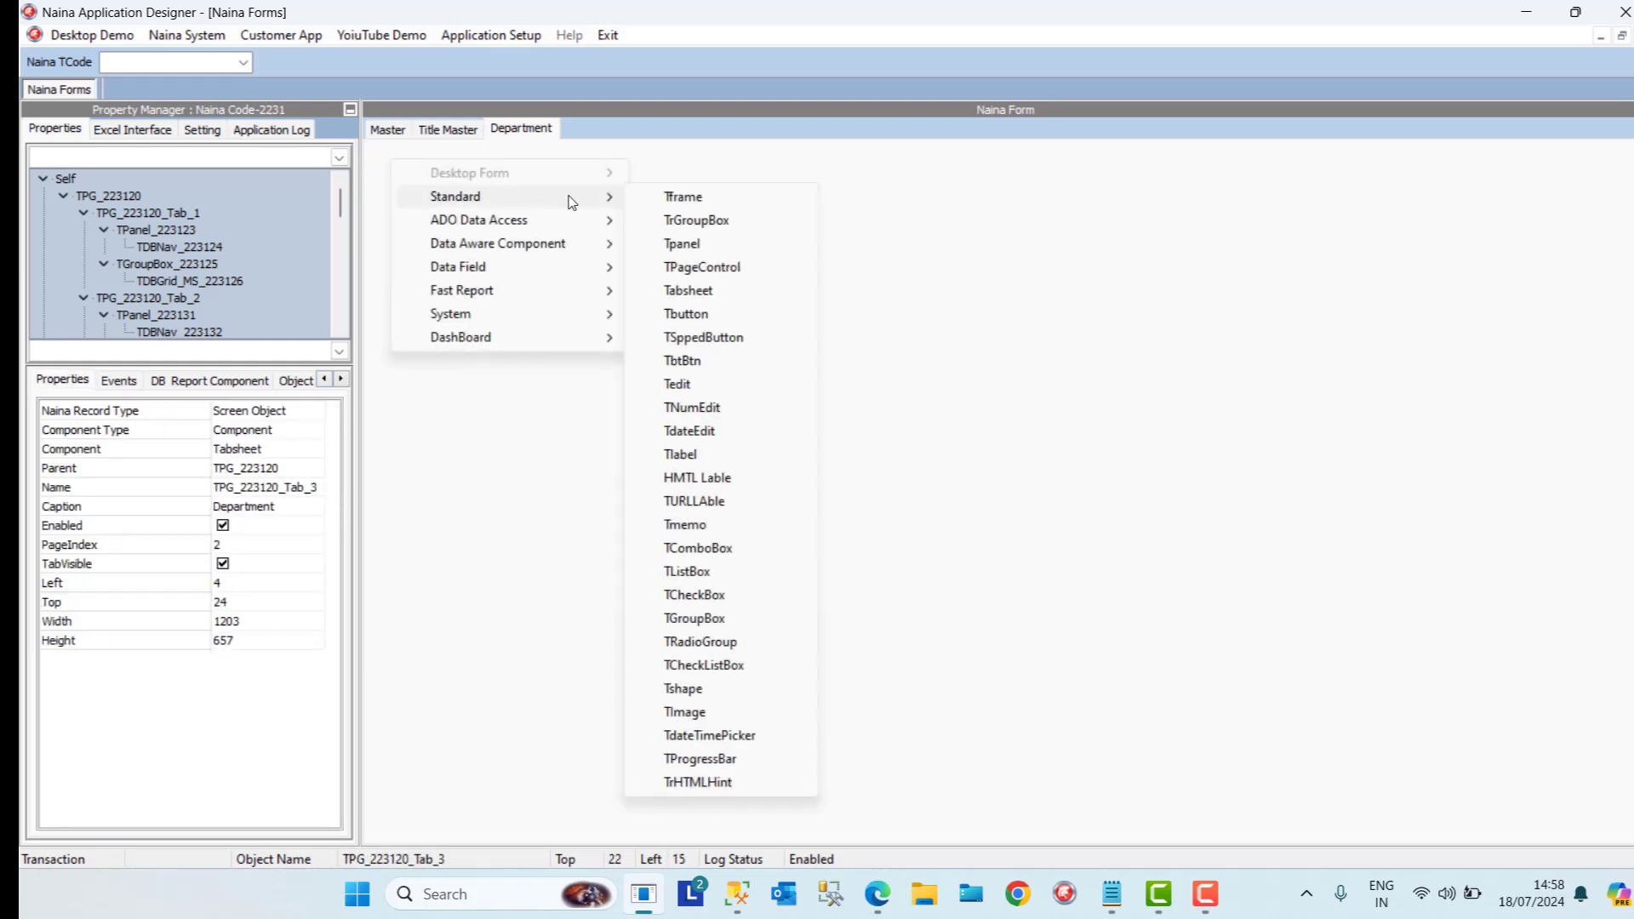
click(688, 245)
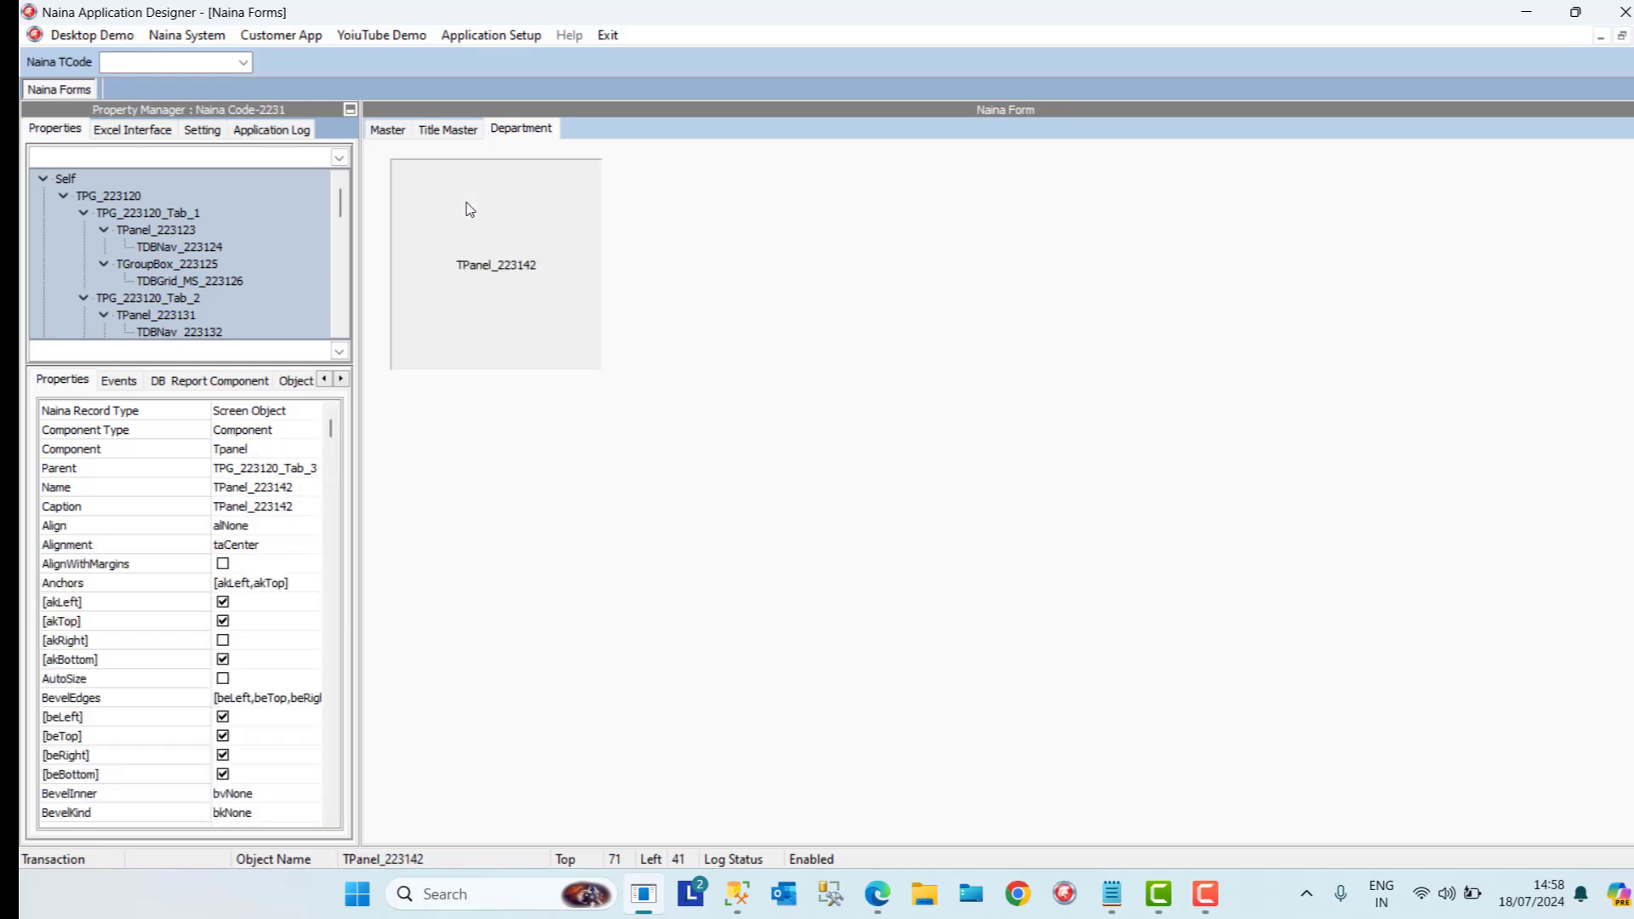
drag(430, 194, 558, 205)
click(517, 191)
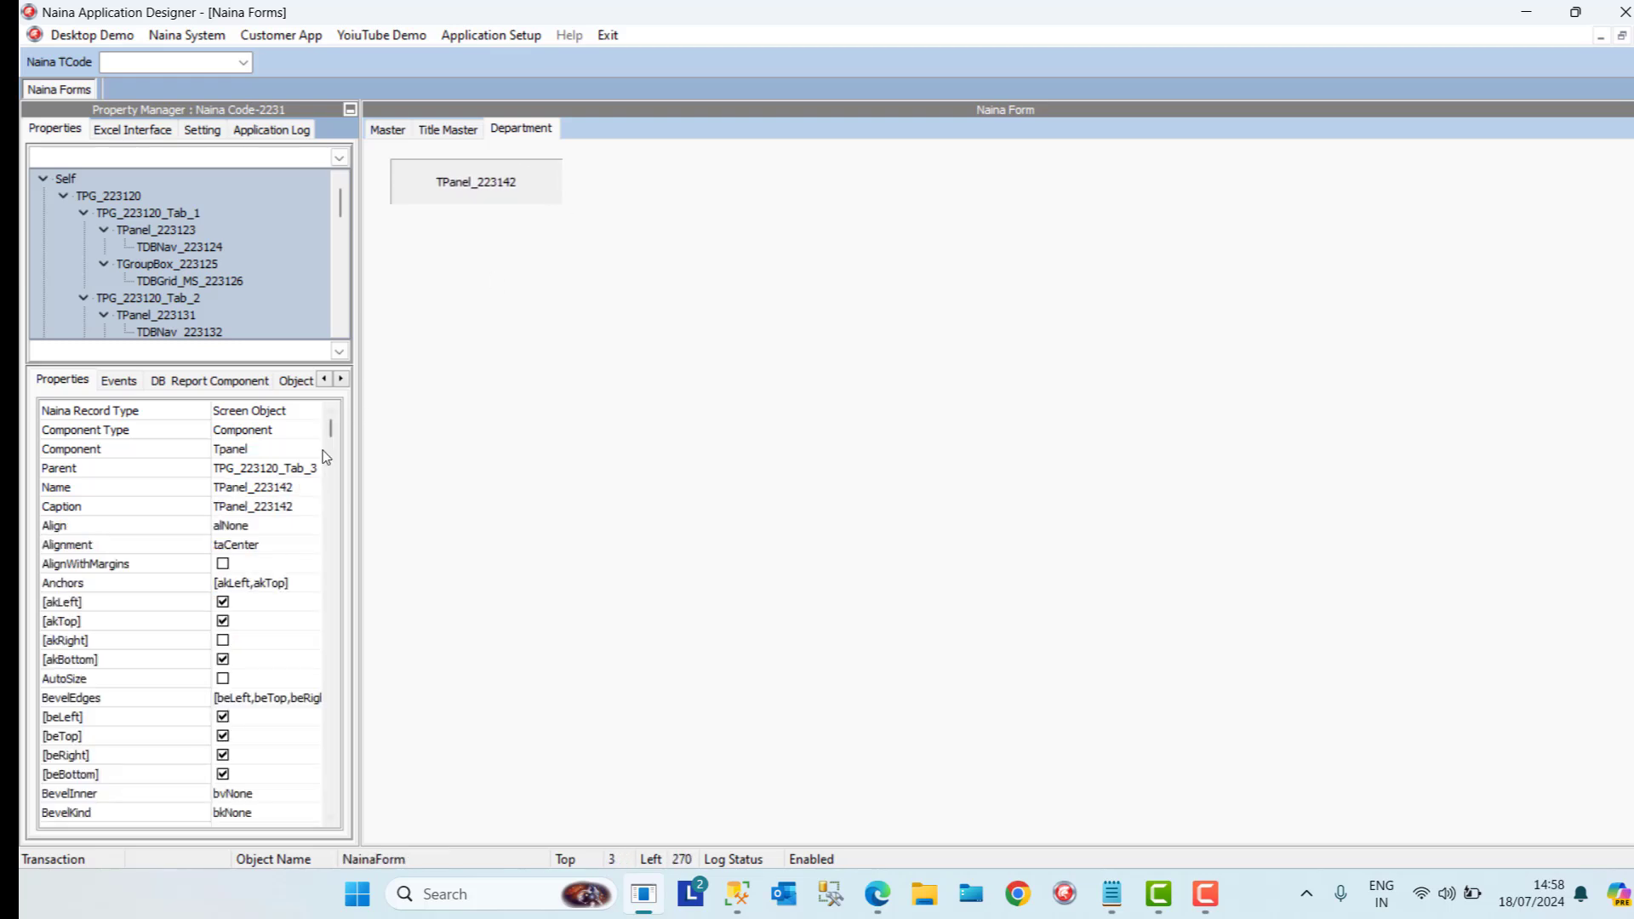
Set the new Department panel's Align property to alTop
click(288, 529)
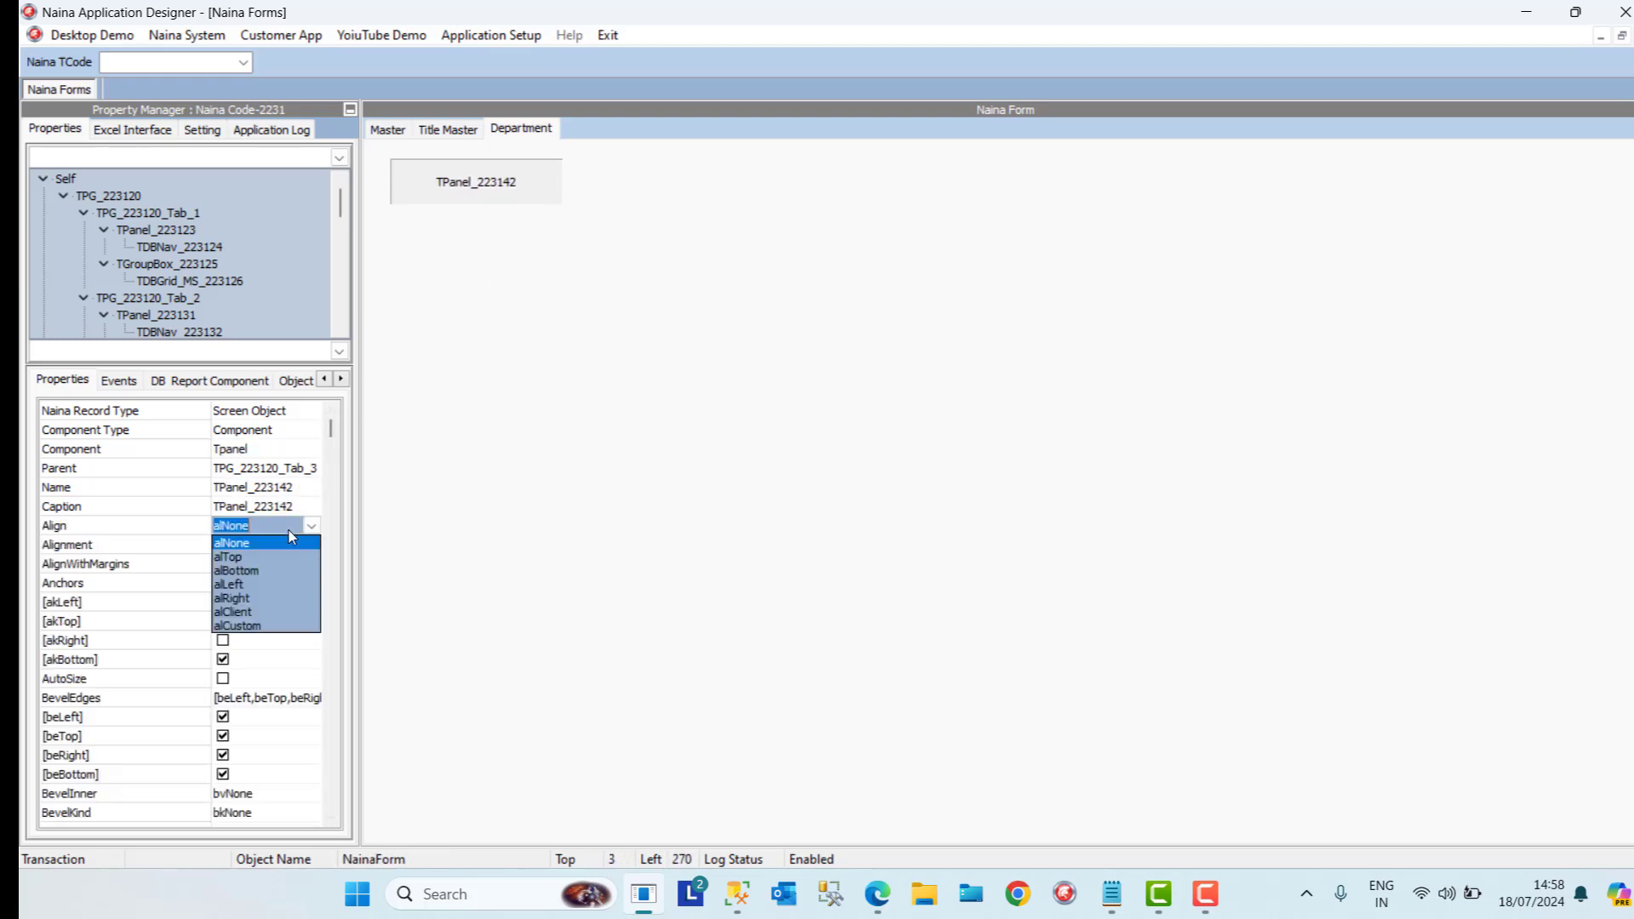
click(256, 557)
click(283, 658)
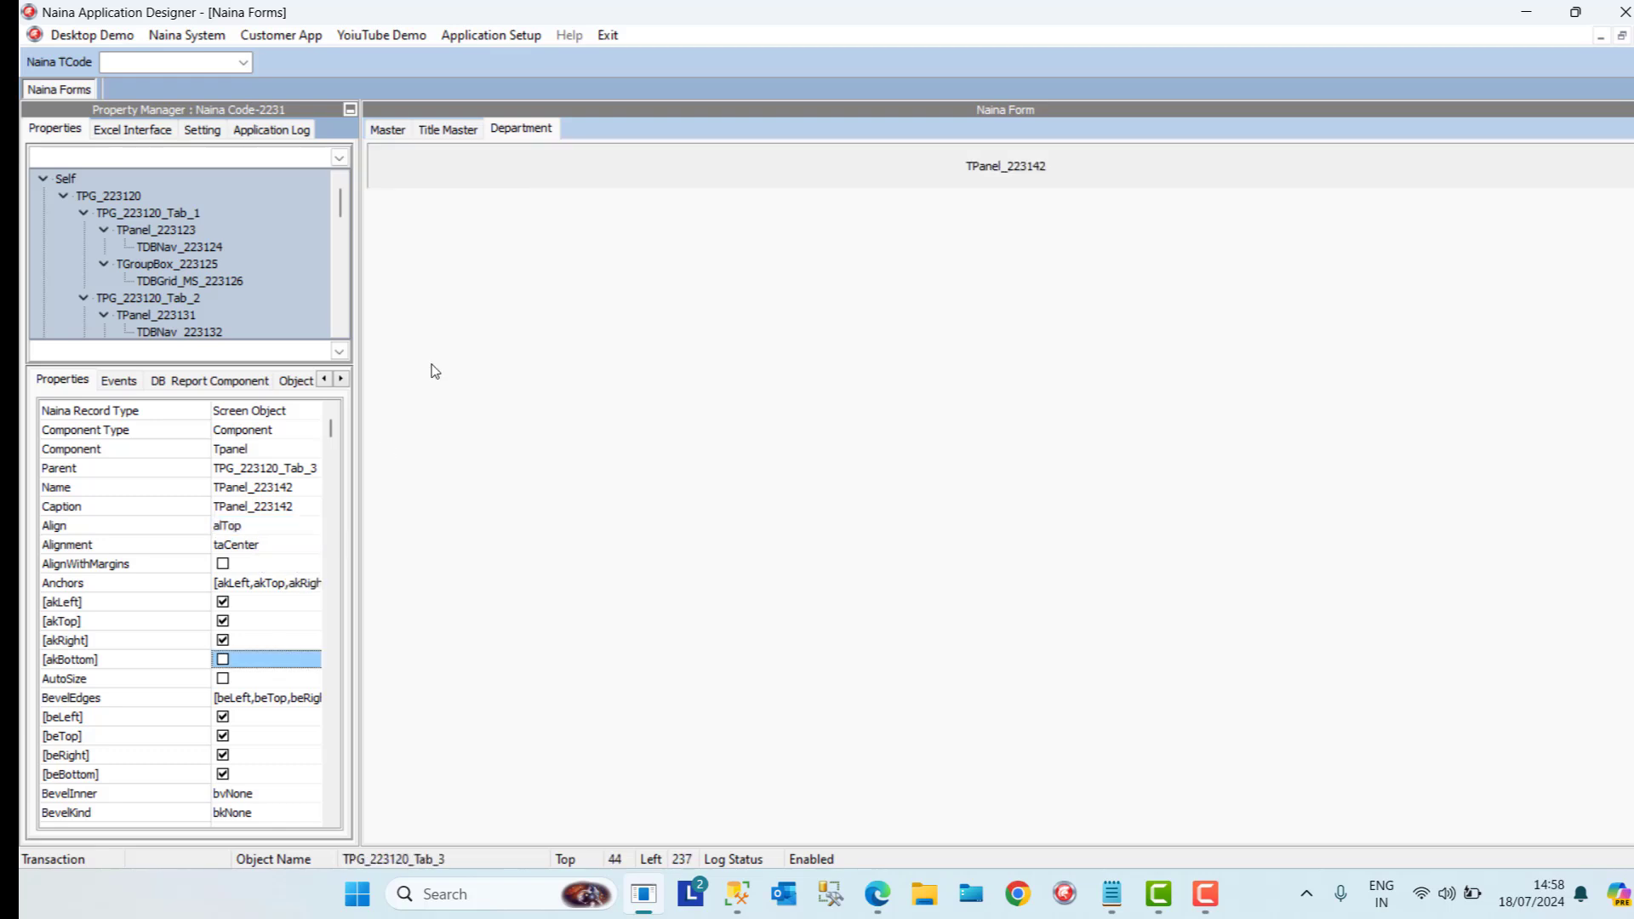
Add a TdbNavigator inside the Department tab's top panel
right_click(379, 158)
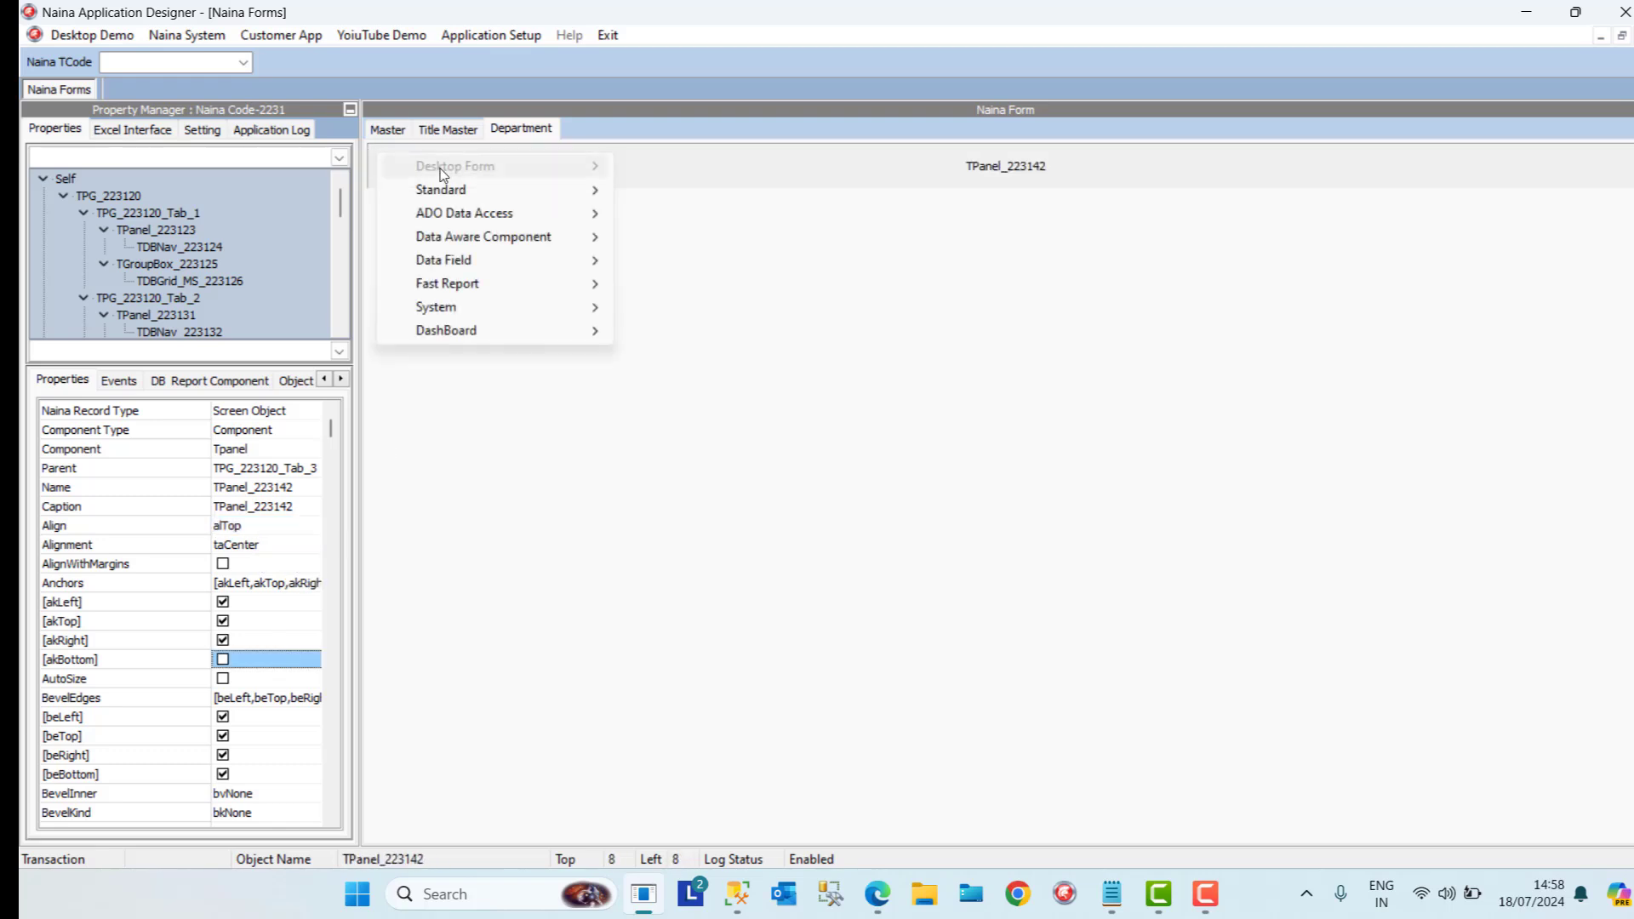
mouse_move(536, 191)
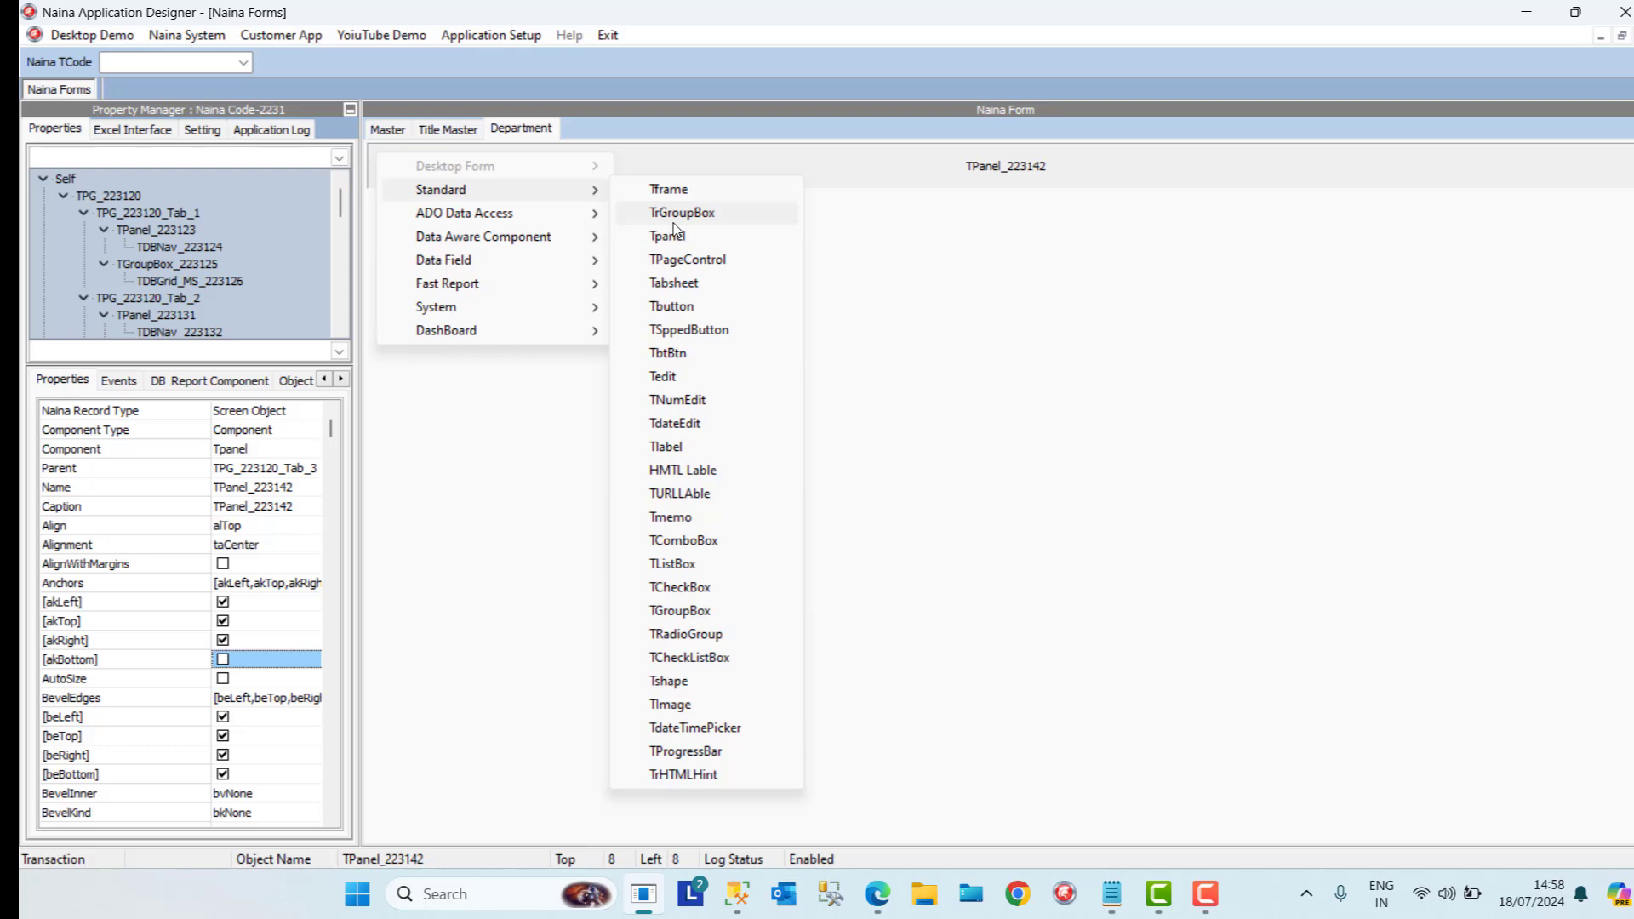
mouse_move(553, 237)
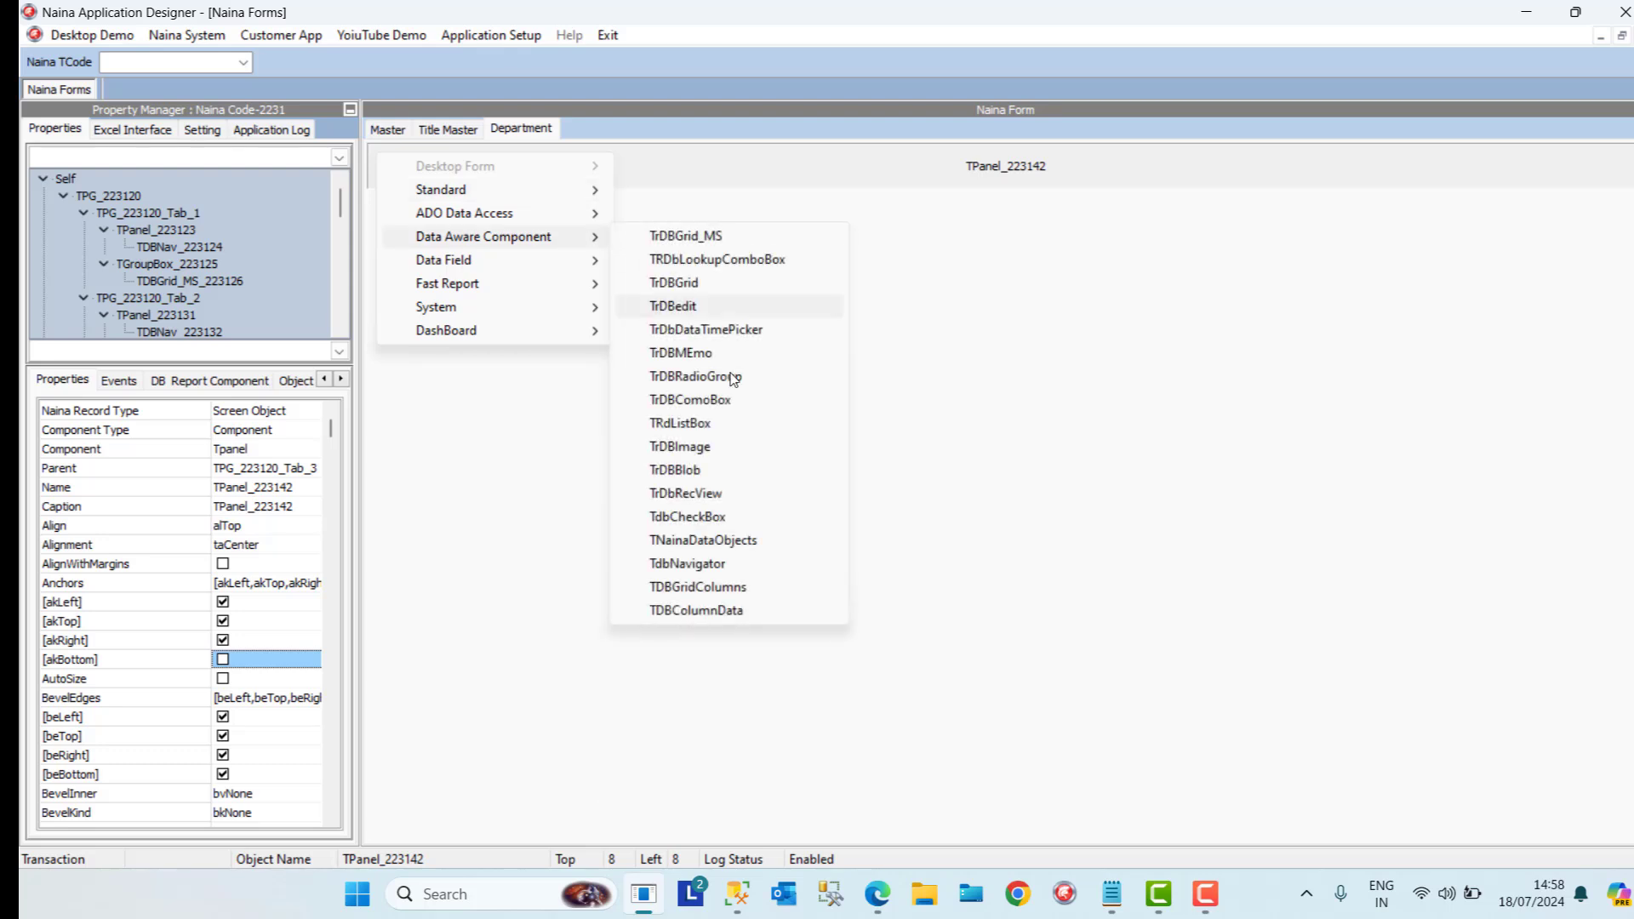
click(722, 564)
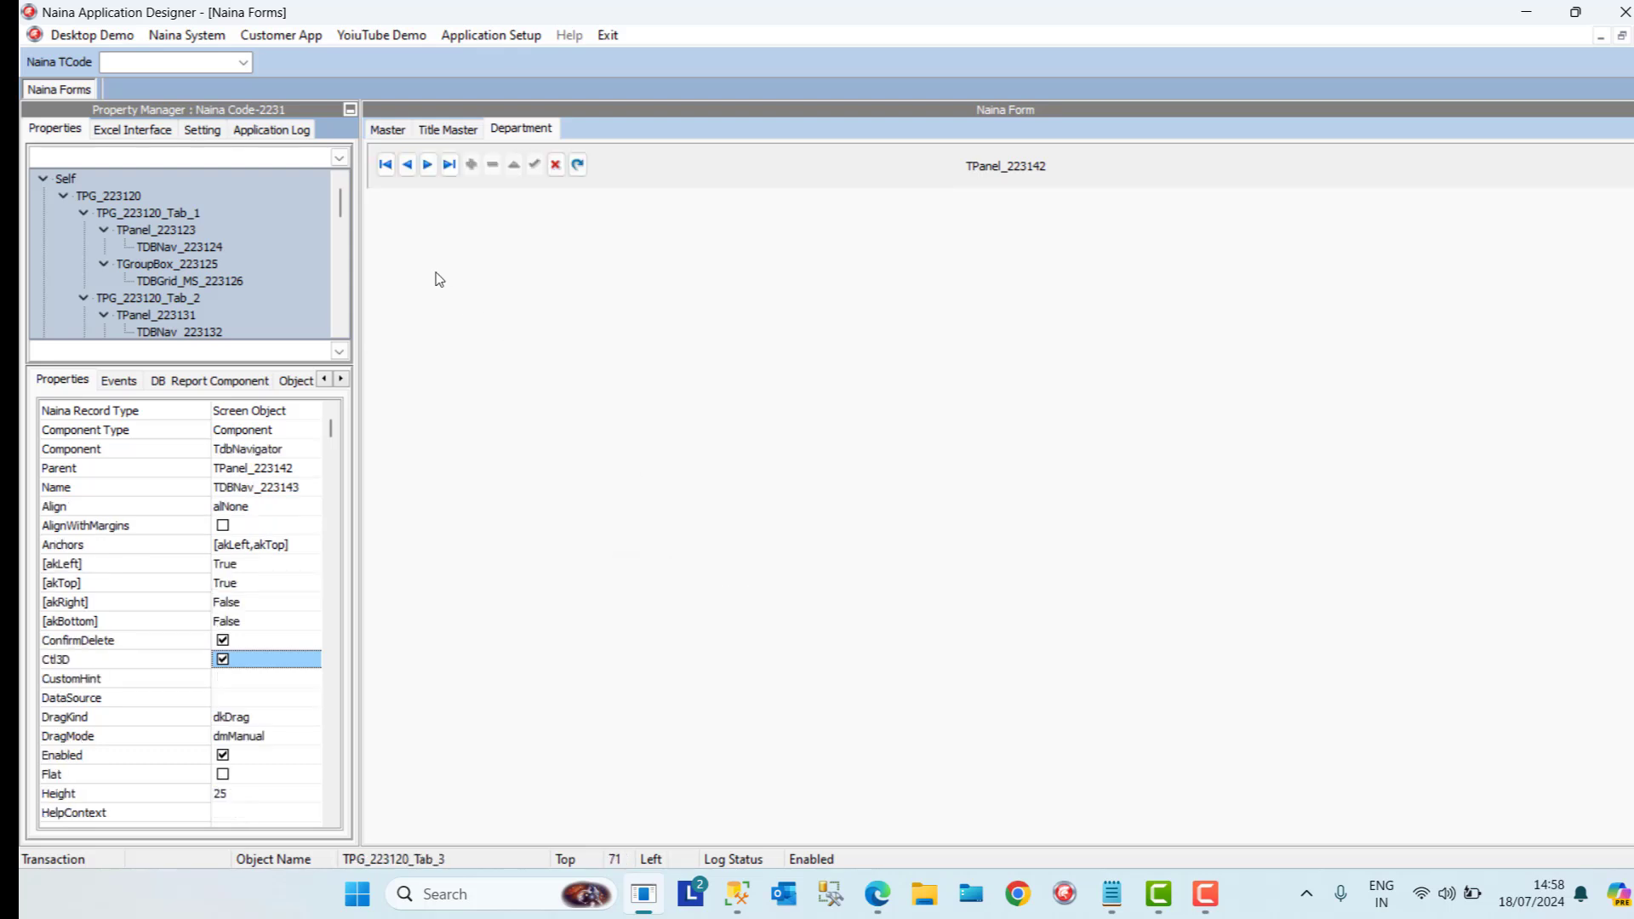
Add a TrGroupBox to the Department tab sheet below the panel and set its Align to alClient
click(379, 210)
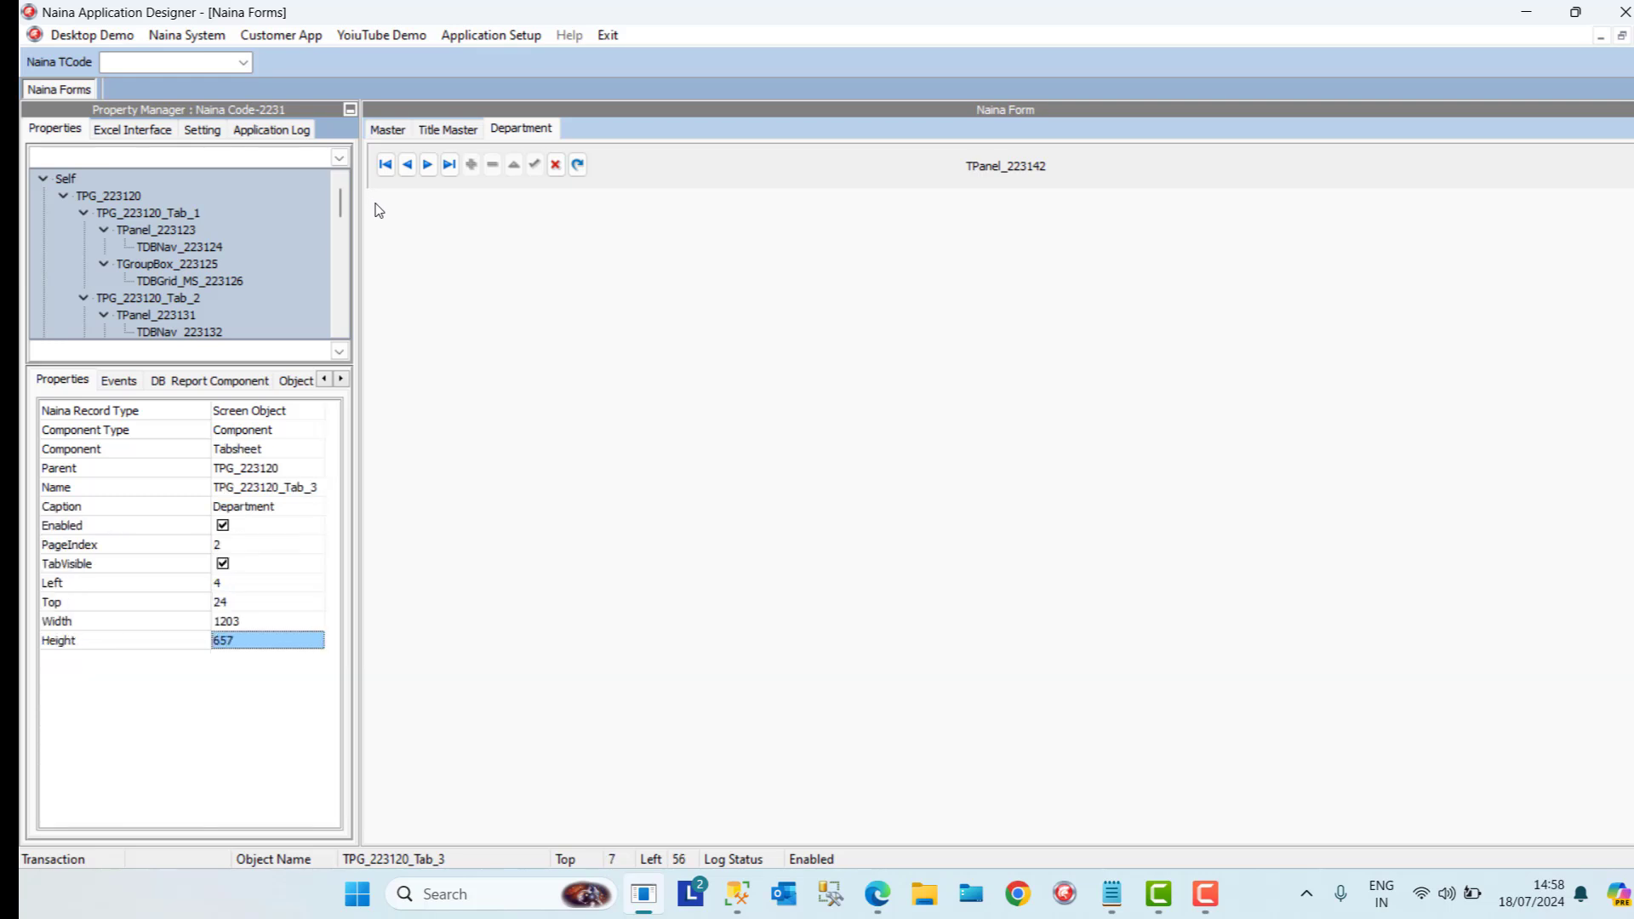
right_click(379, 210)
mouse_move(585, 241)
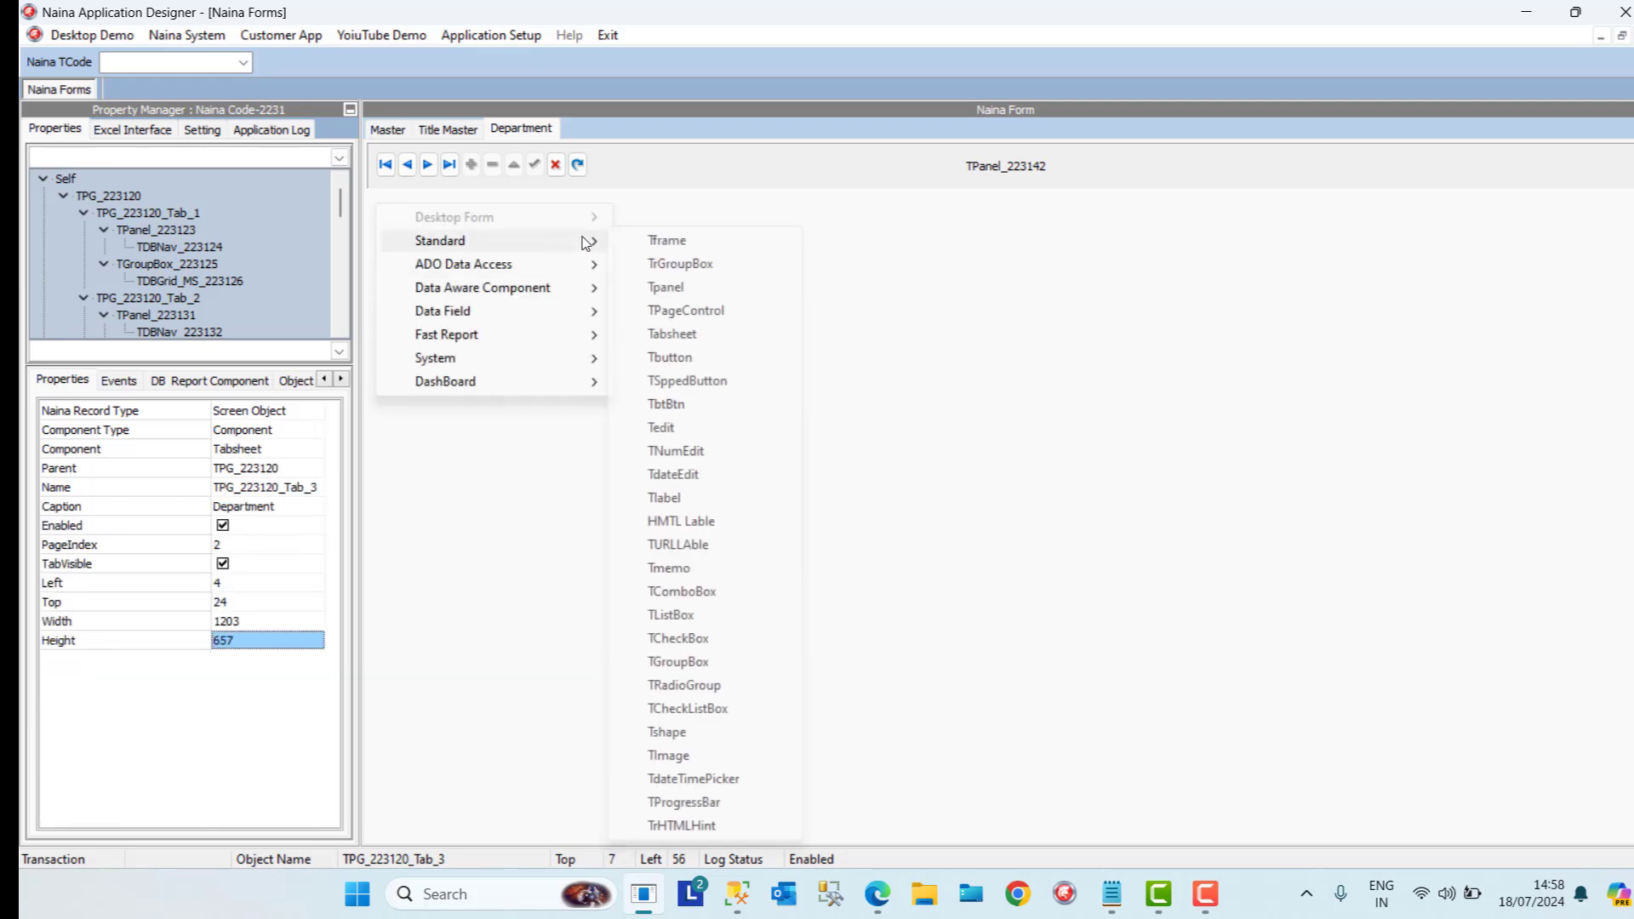
click(681, 263)
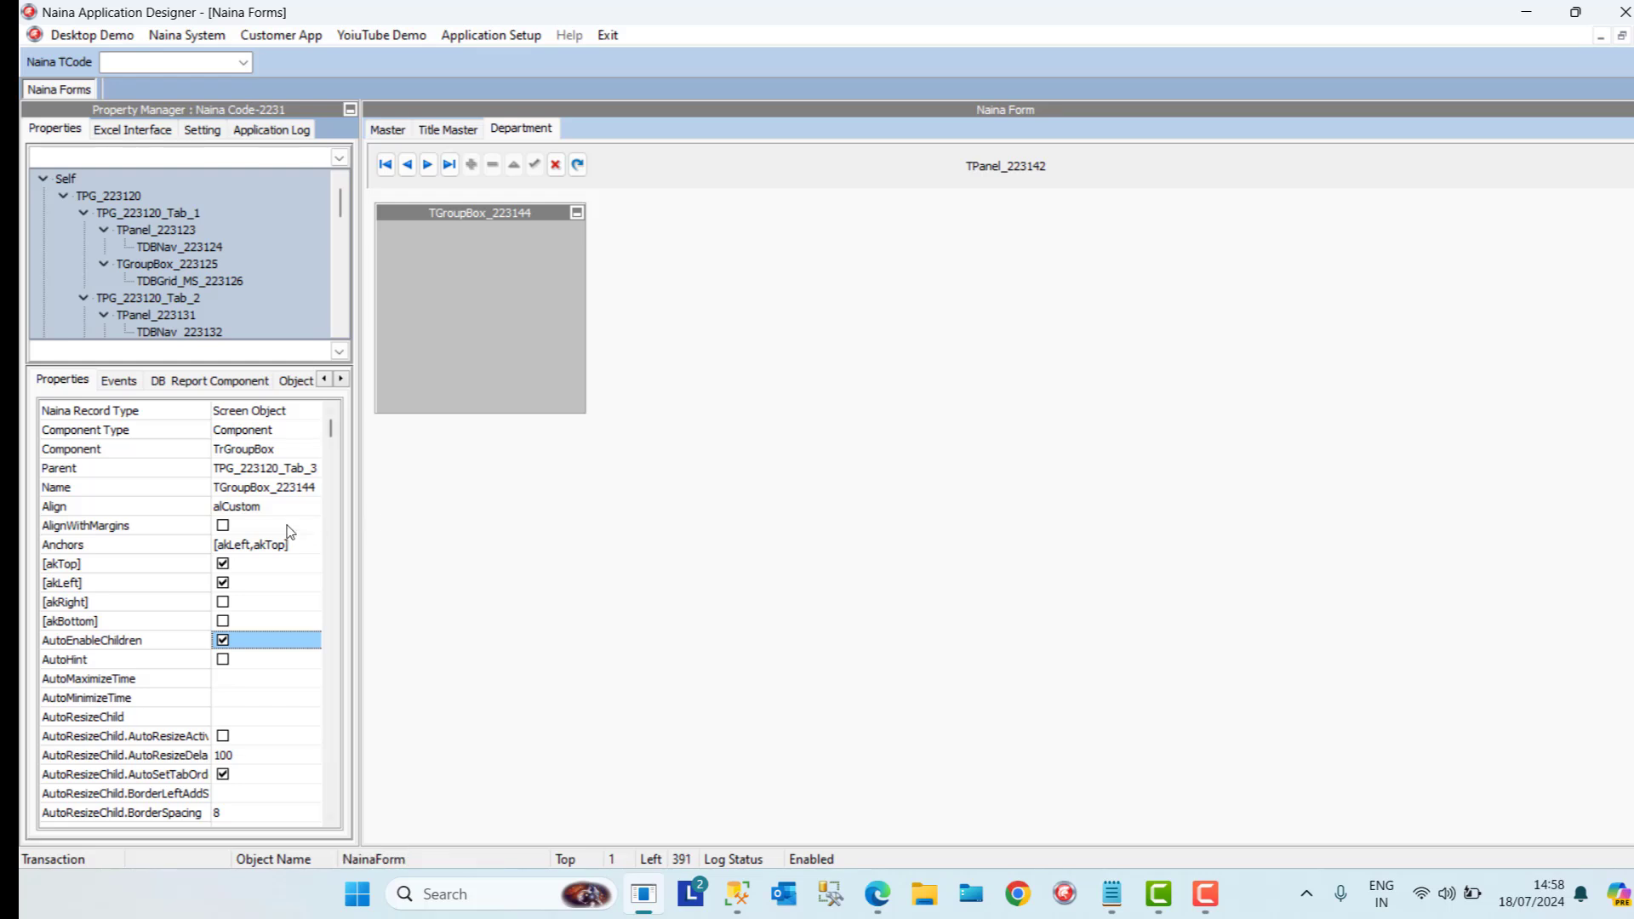
click(277, 511)
click(285, 503)
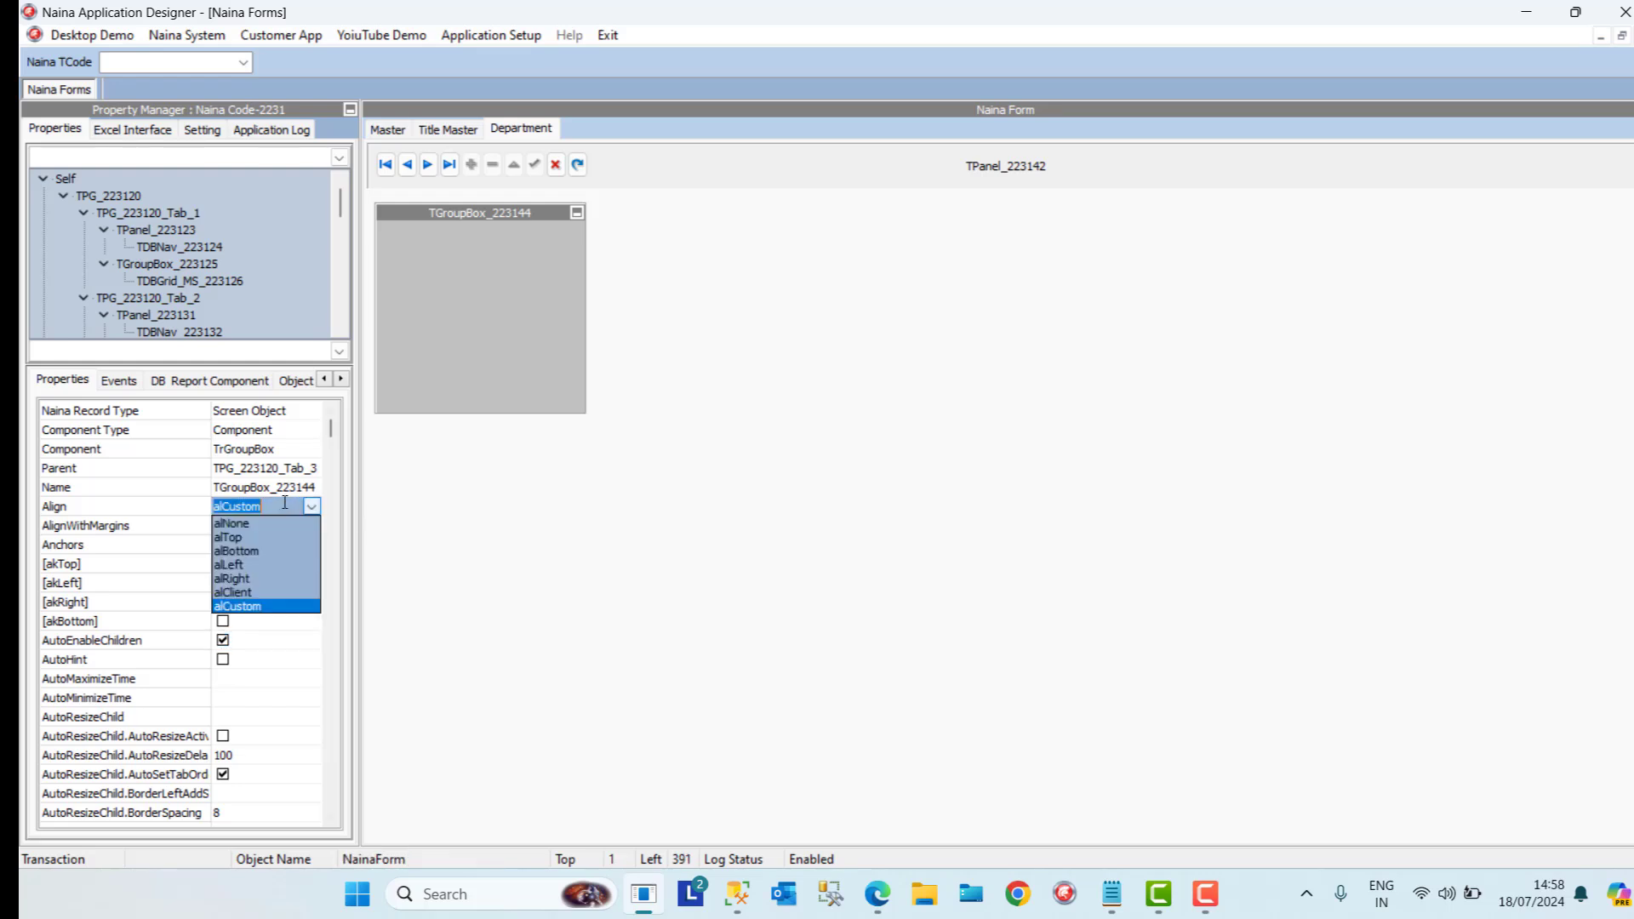
click(252, 593)
click(268, 696)
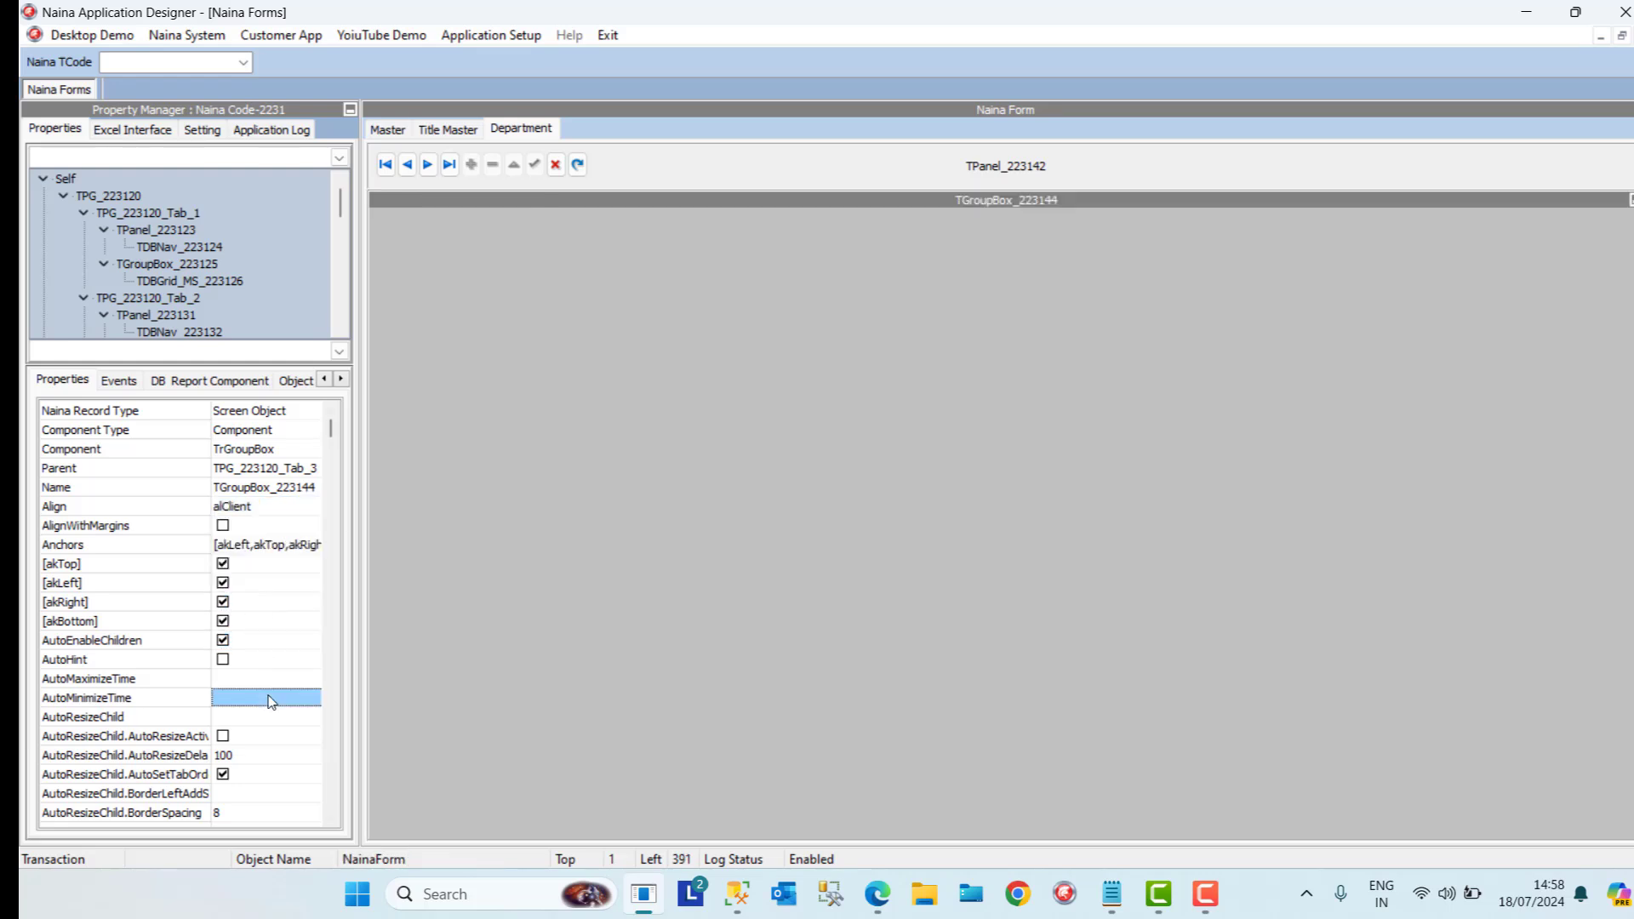
Add a TrDBGrid_MS inside the Department group box and set its Align to alClient
right_click(384, 217)
mouse_move(561, 304)
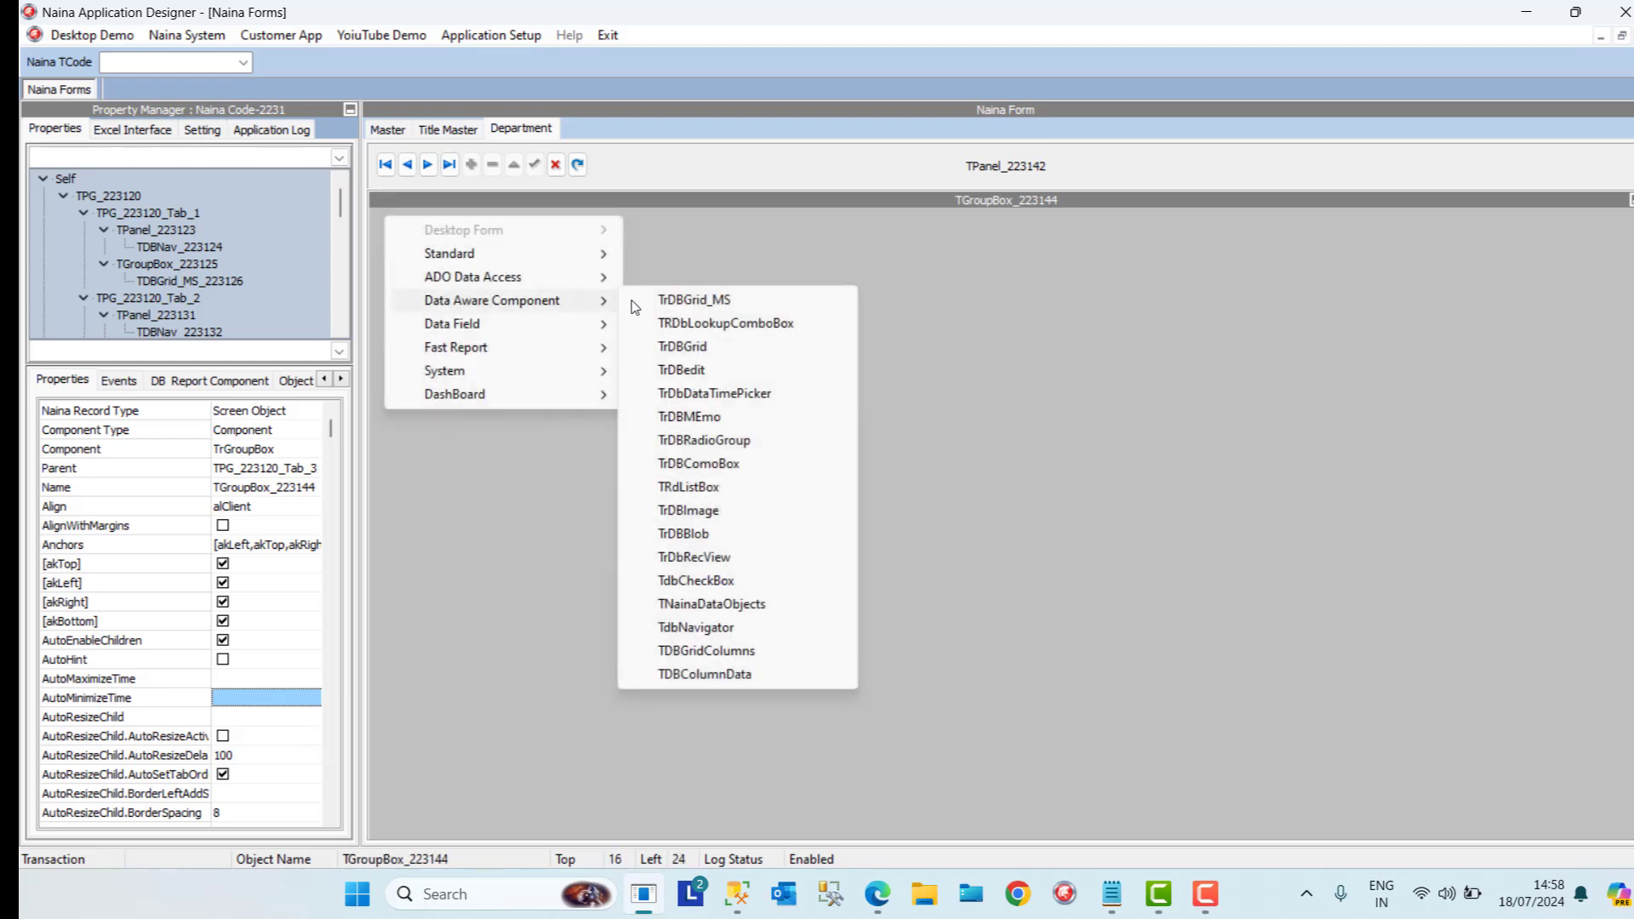
click(680, 302)
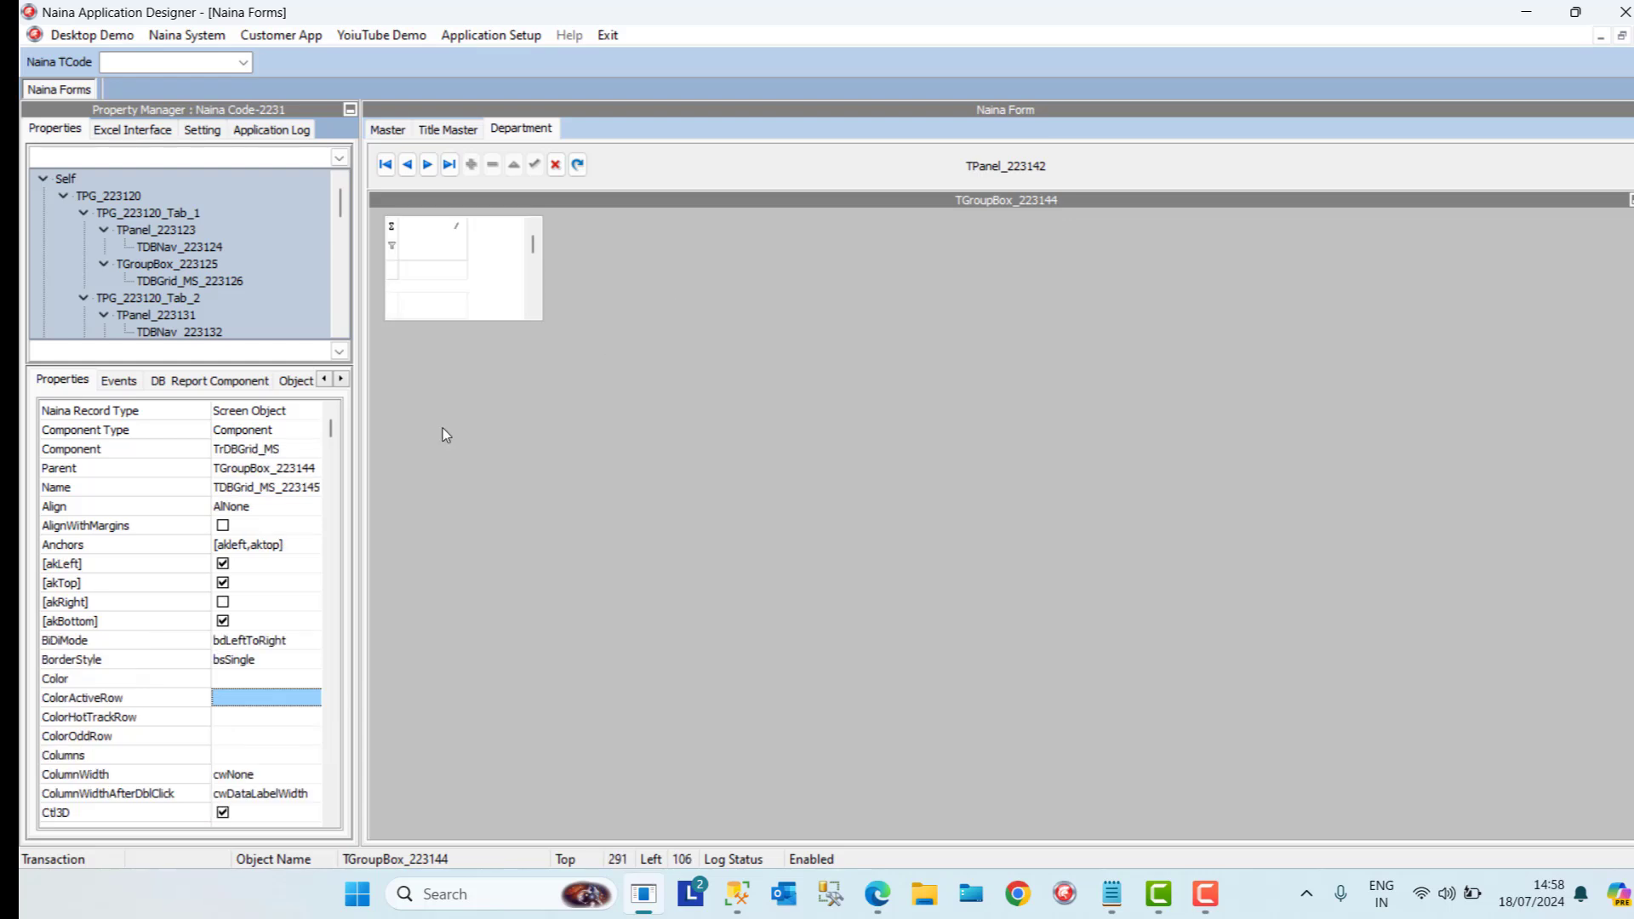
click(285, 507)
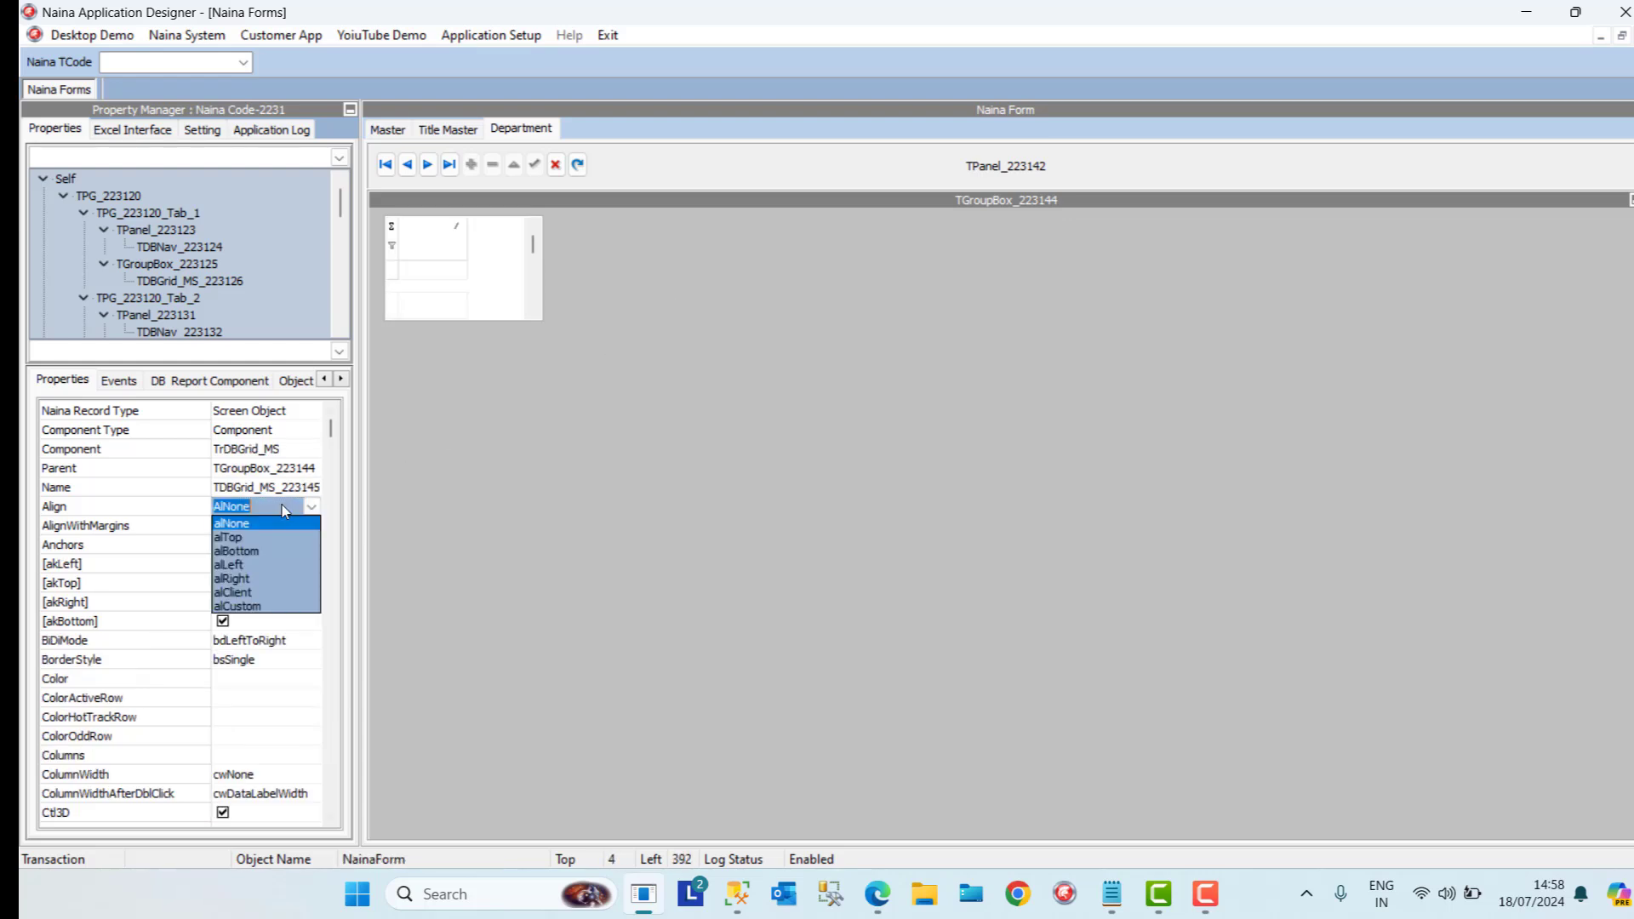
click(255, 592)
click(281, 736)
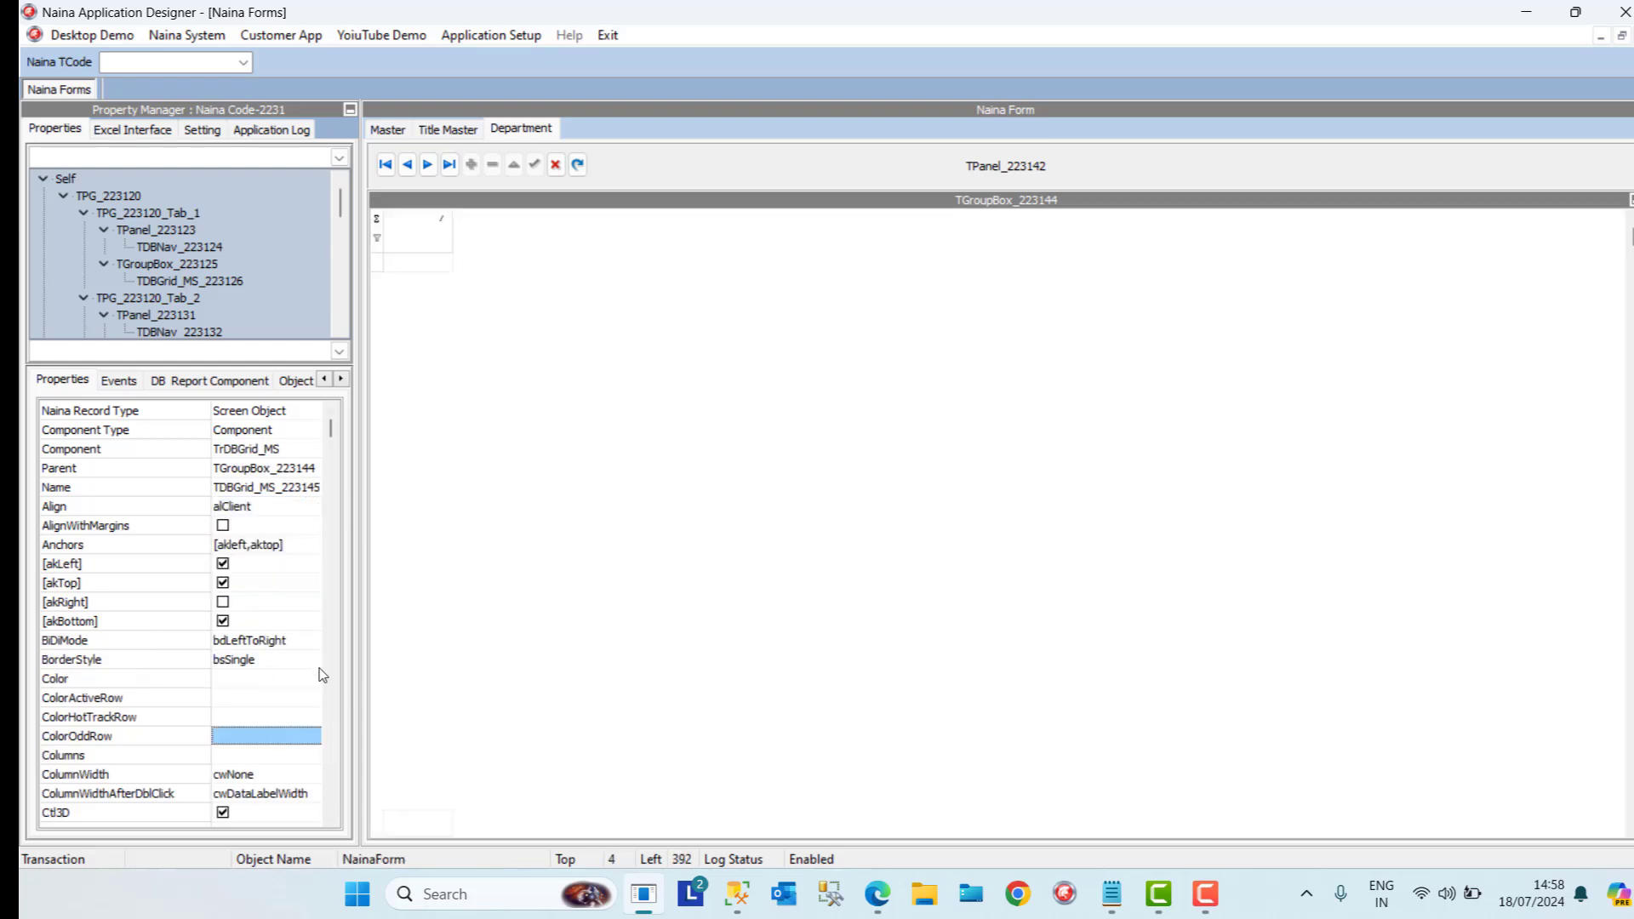
Set the Department grid's DataSource property to TDS223138
click(332, 708)
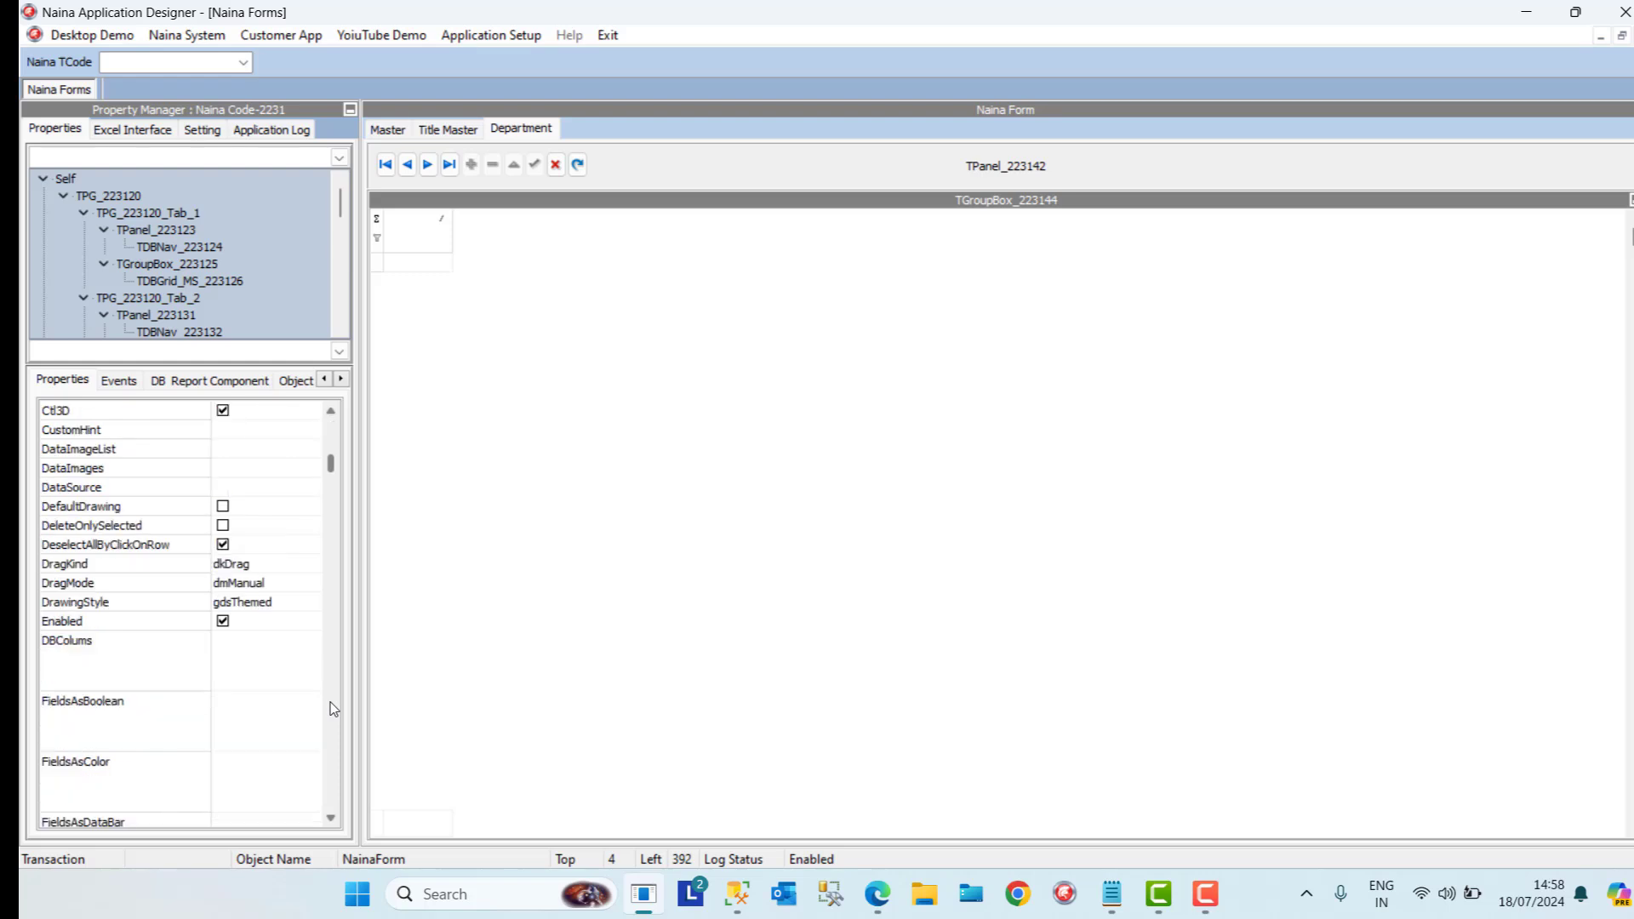
click(279, 485)
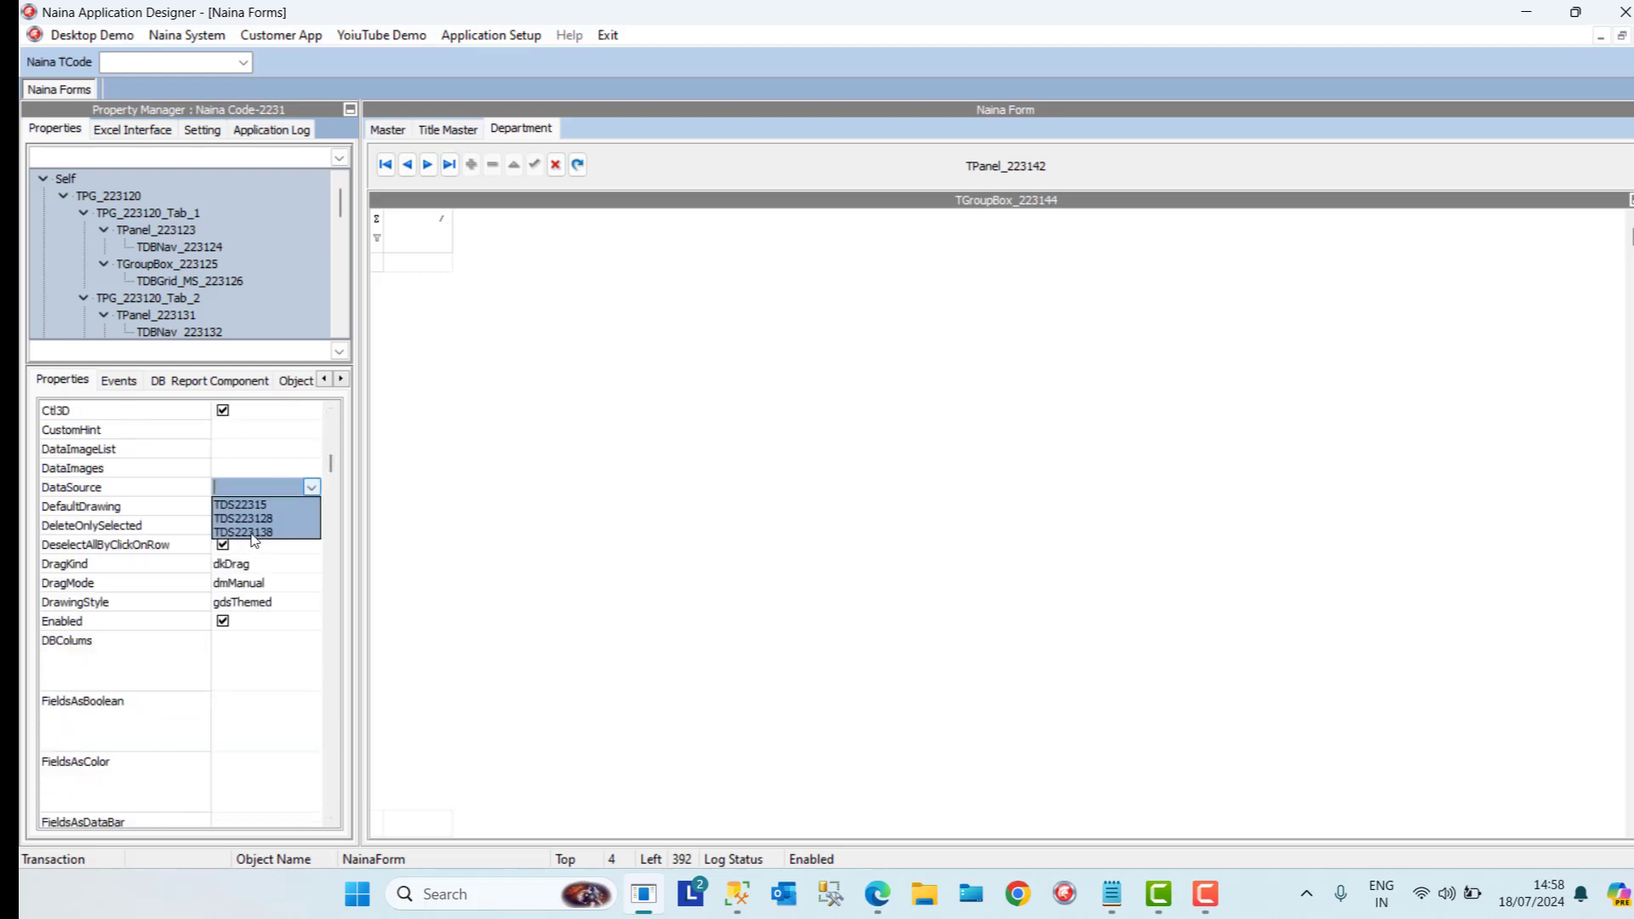
click(252, 534)
click(254, 543)
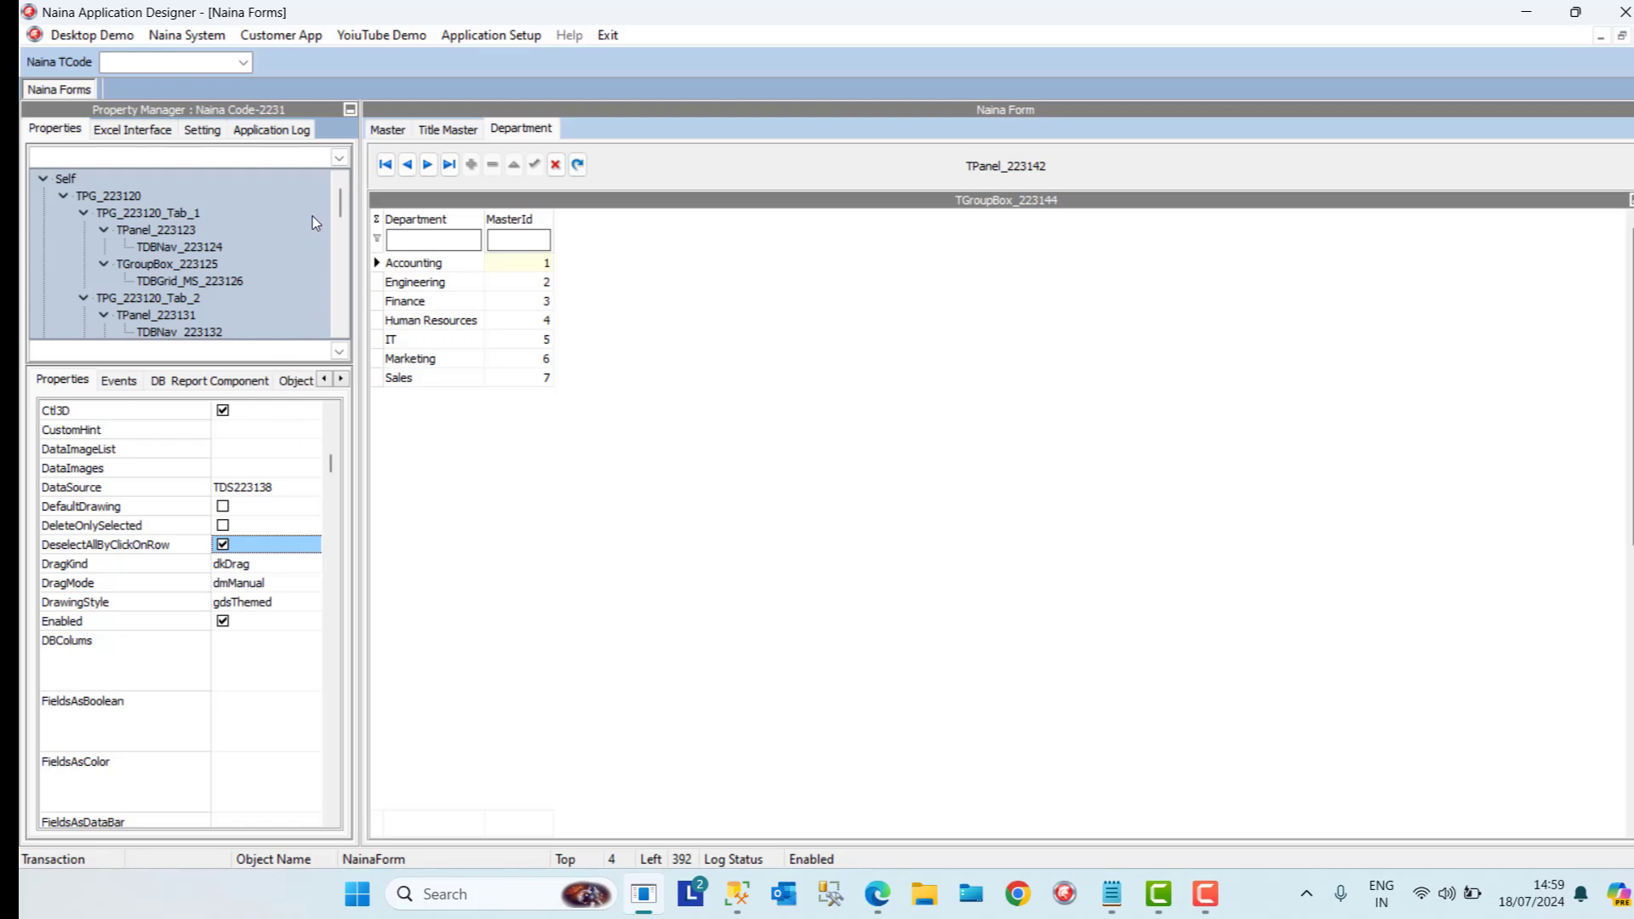
Go to the form's Master tab, widen the grid's Job_Title column and check the Department values in the first rows
click(387, 129)
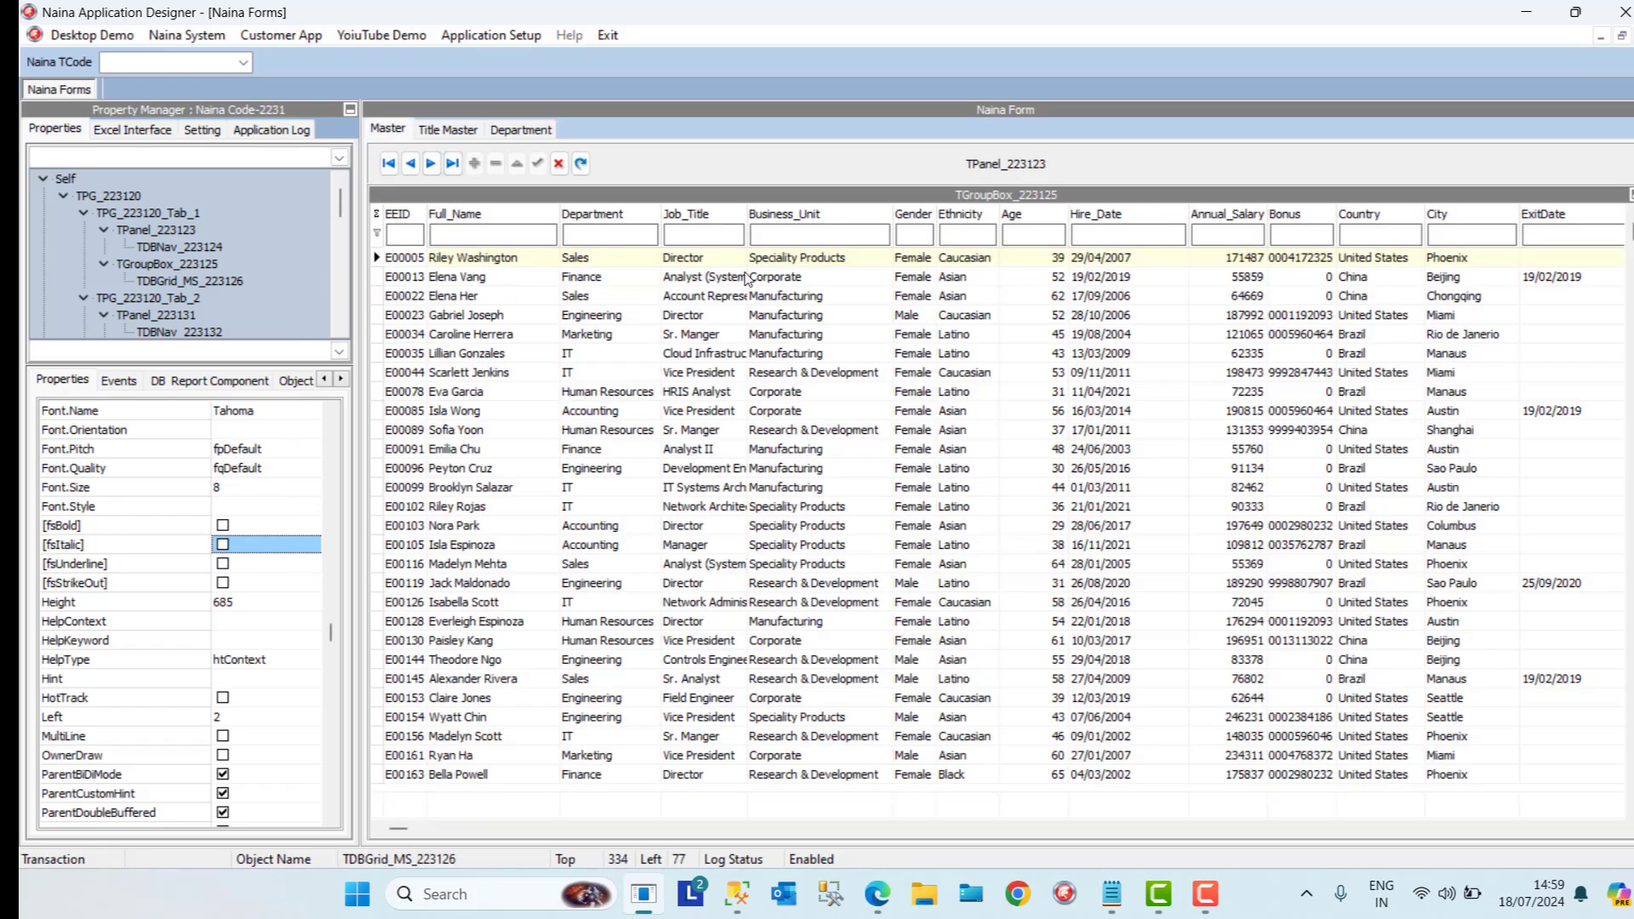
click(748, 205)
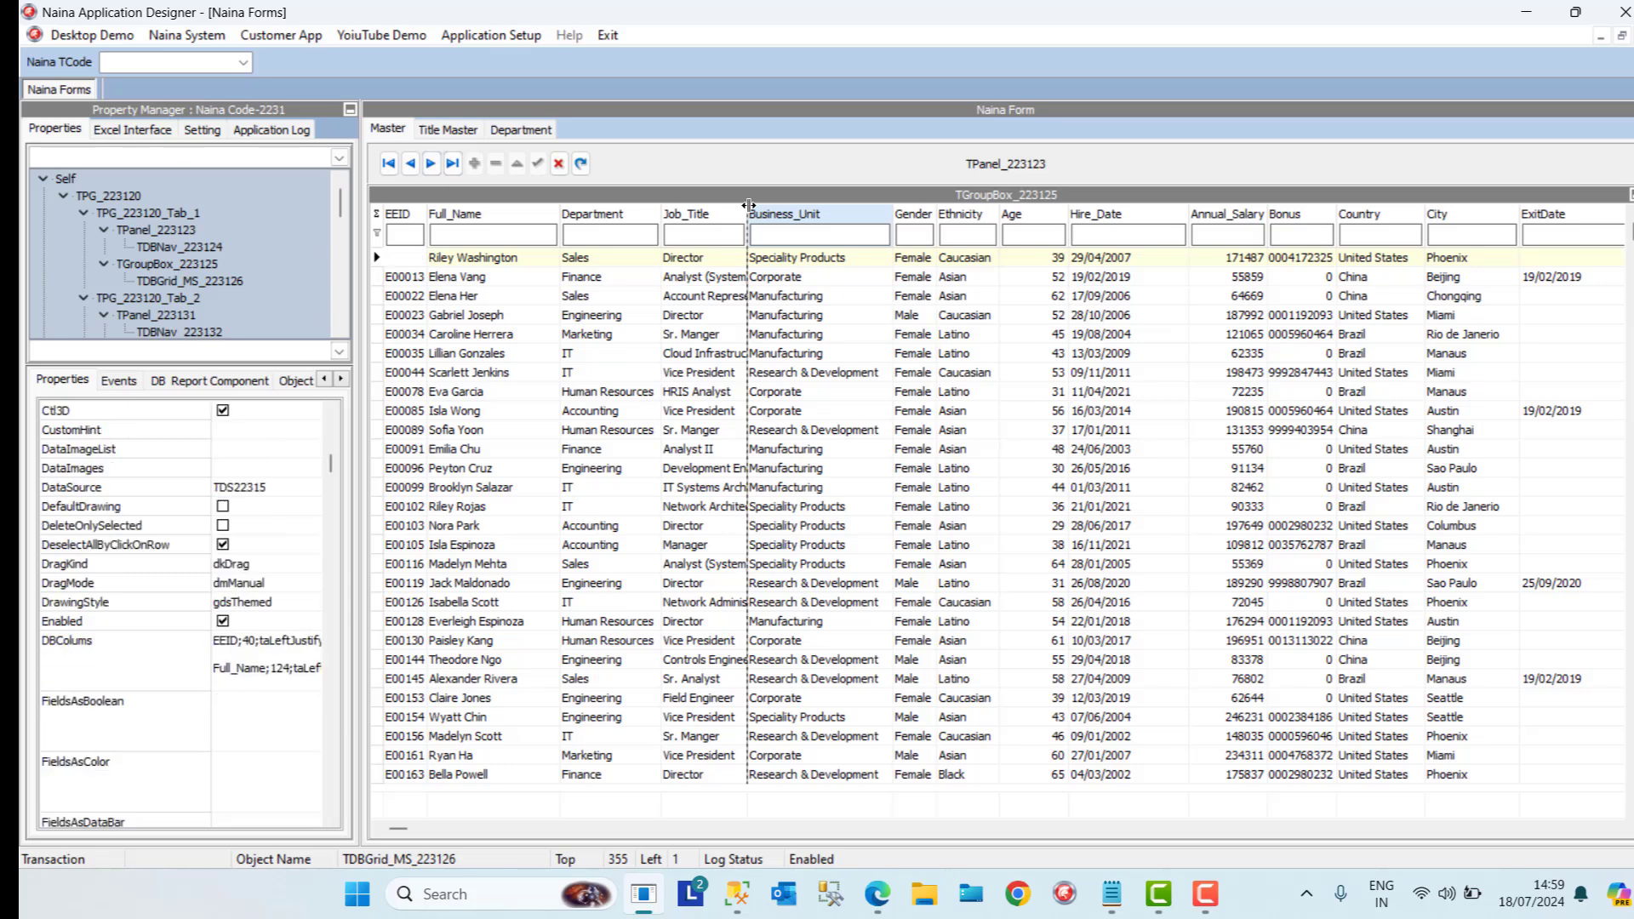
drag(748, 206, 781, 205)
click(613, 277)
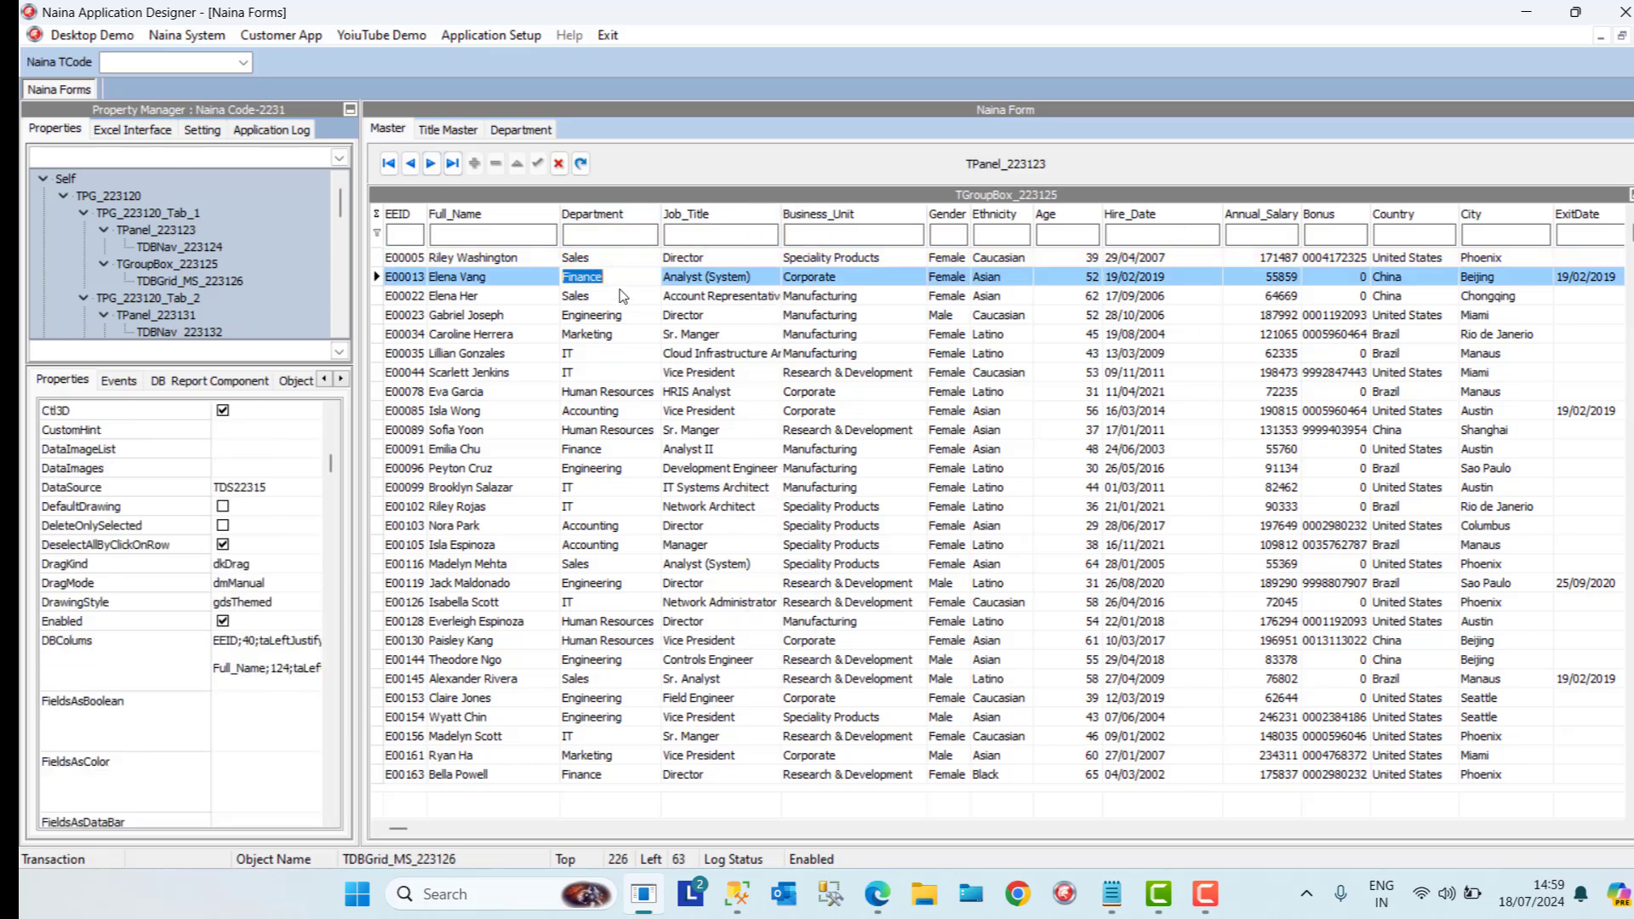
click(621, 295)
click(609, 258)
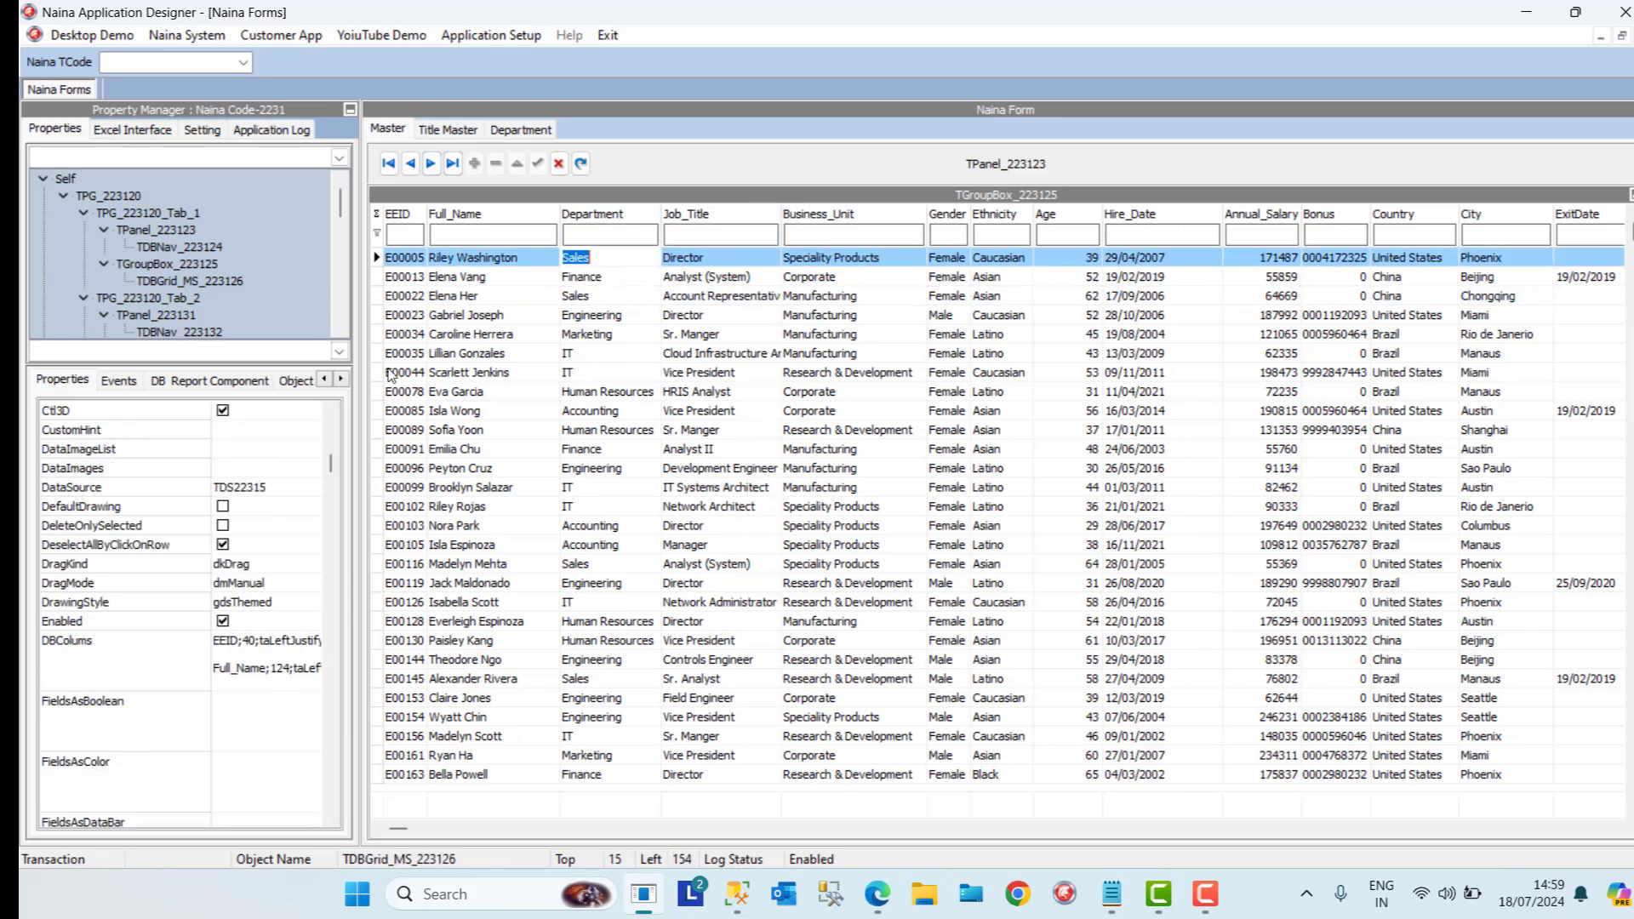
In the Lookup Update settings under Data Management, set Master Data to TAQ22314 and Master Field to Department
click(340, 379)
click(341, 379)
click(340, 379)
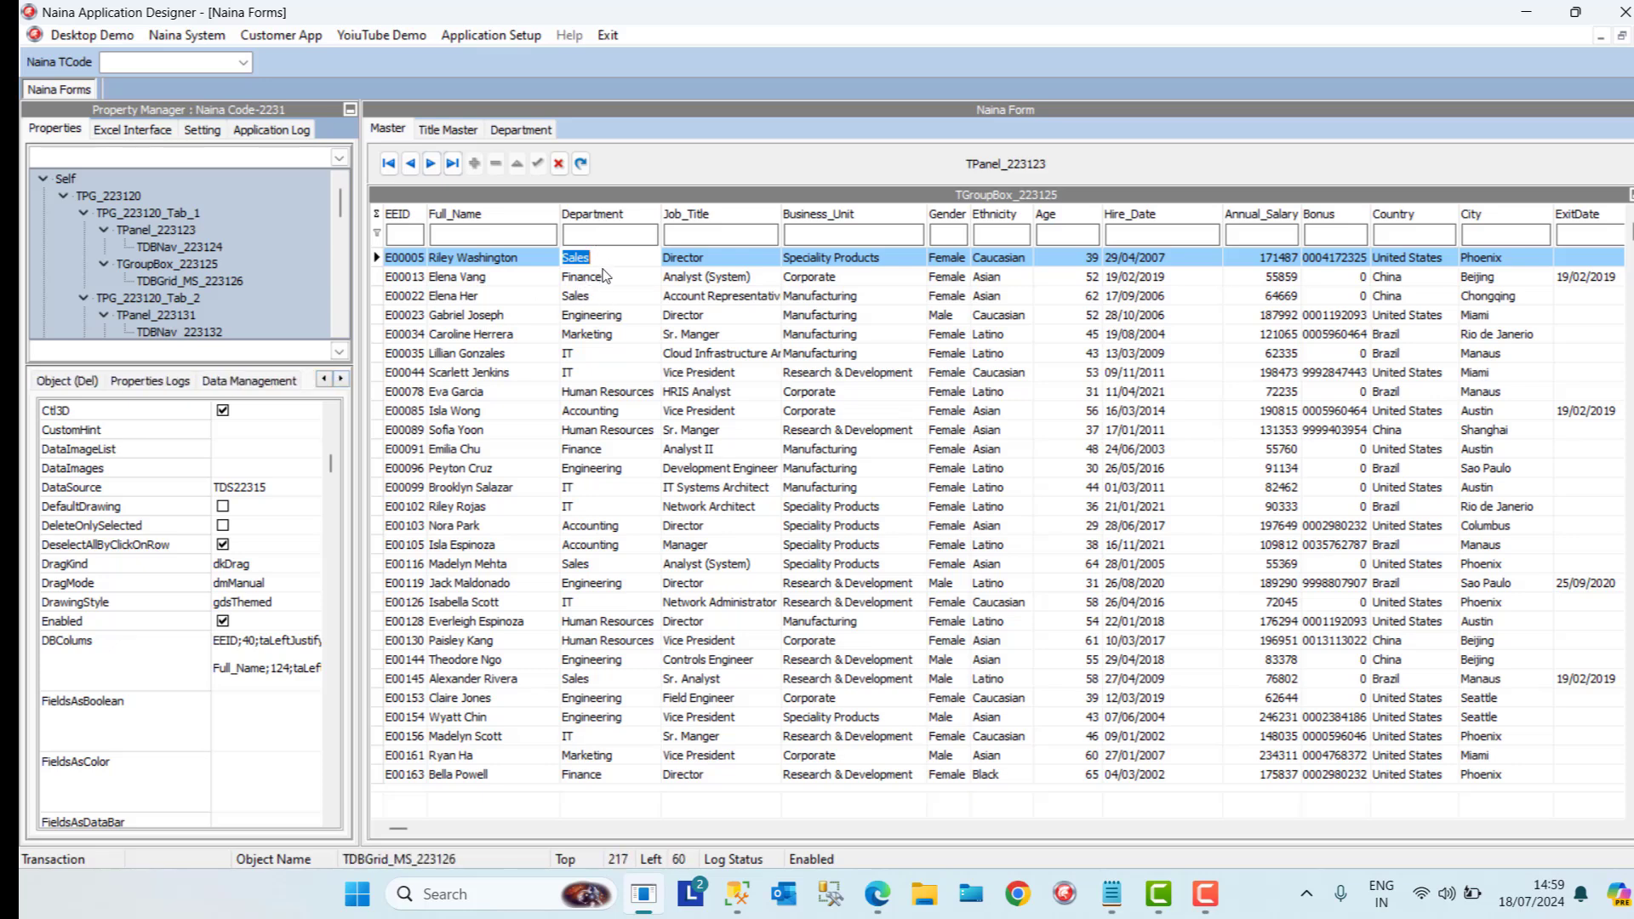
click(242, 384)
click(164, 453)
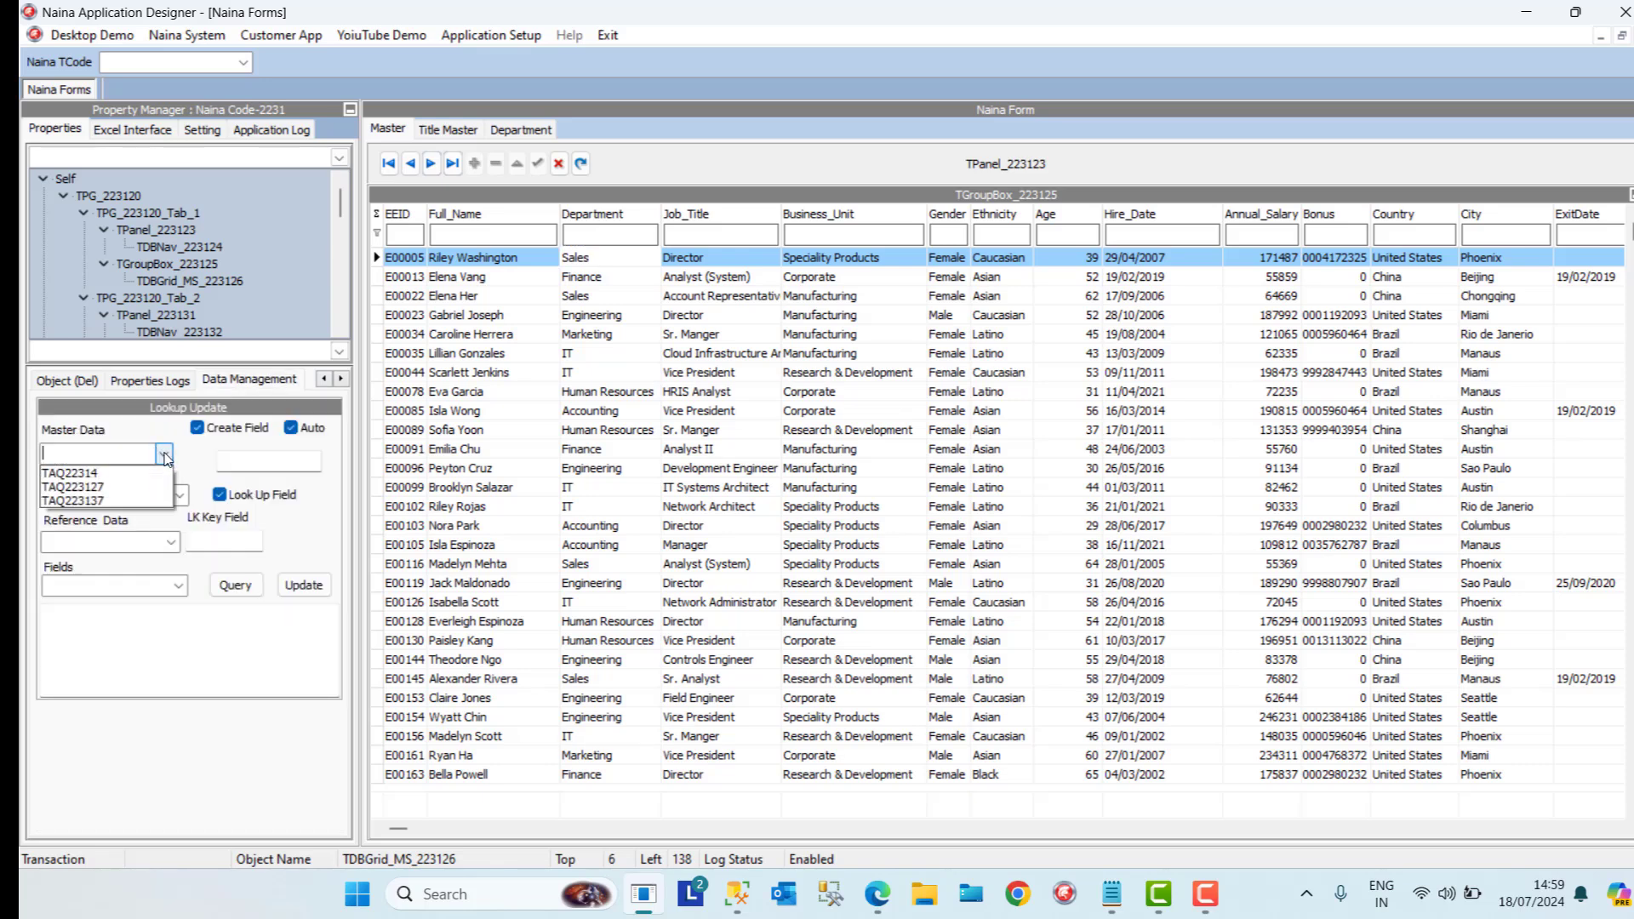
click(134, 475)
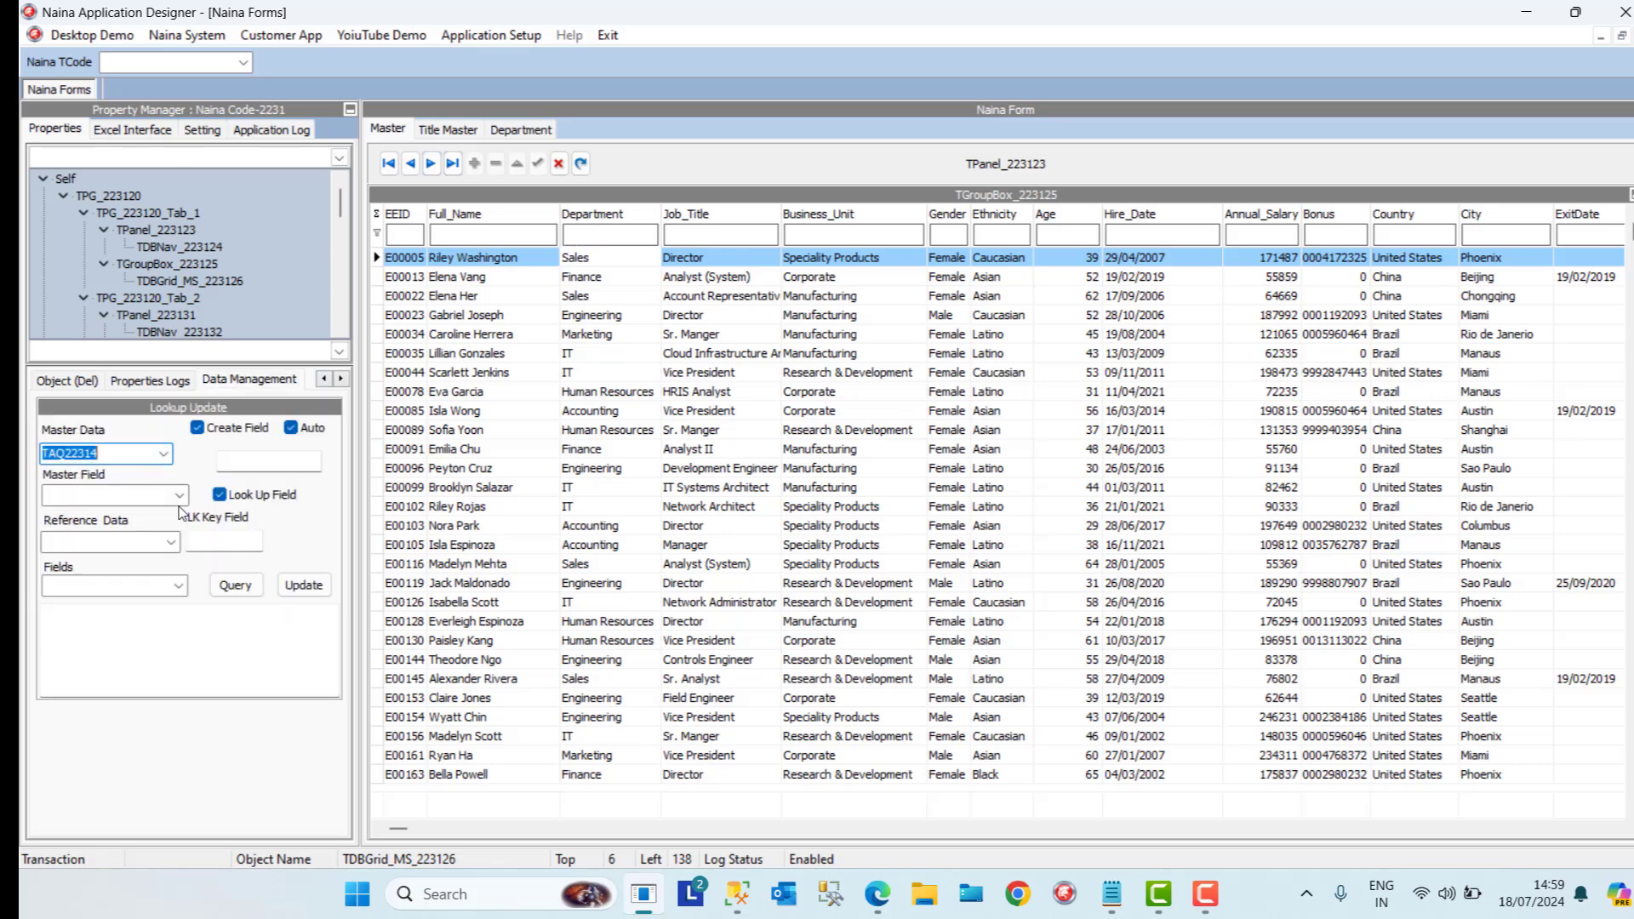
click(179, 495)
click(159, 562)
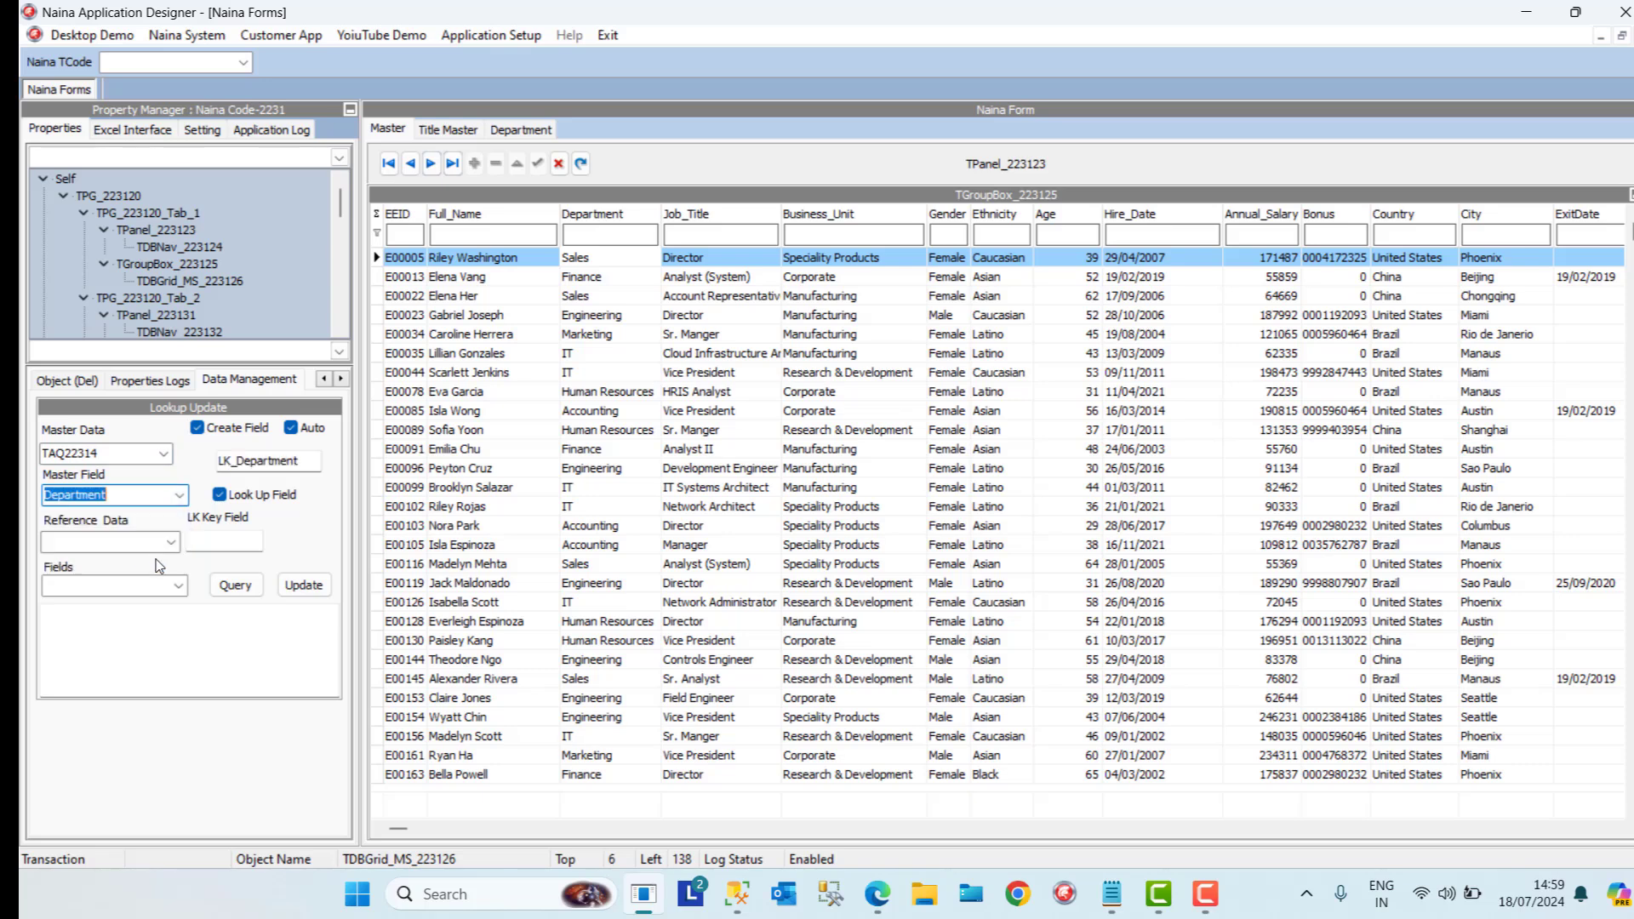
Set the lookup's Reference Data to TAQ223137, its Fields to Department and the LK Key Field to MasterID
click(170, 542)
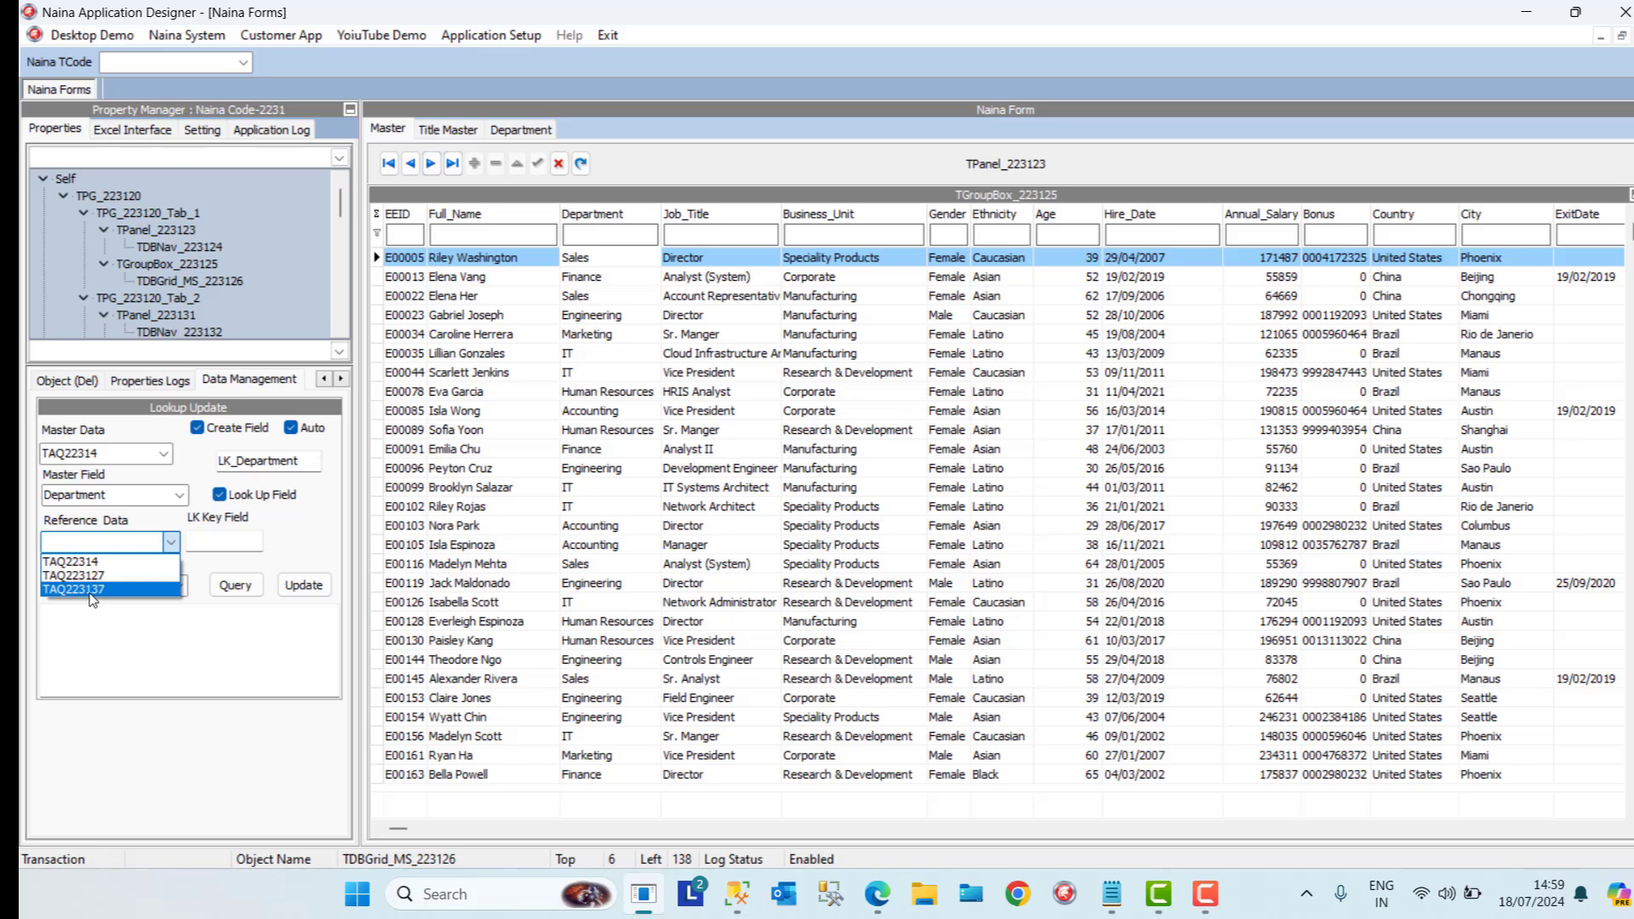
click(90, 590)
click(177, 585)
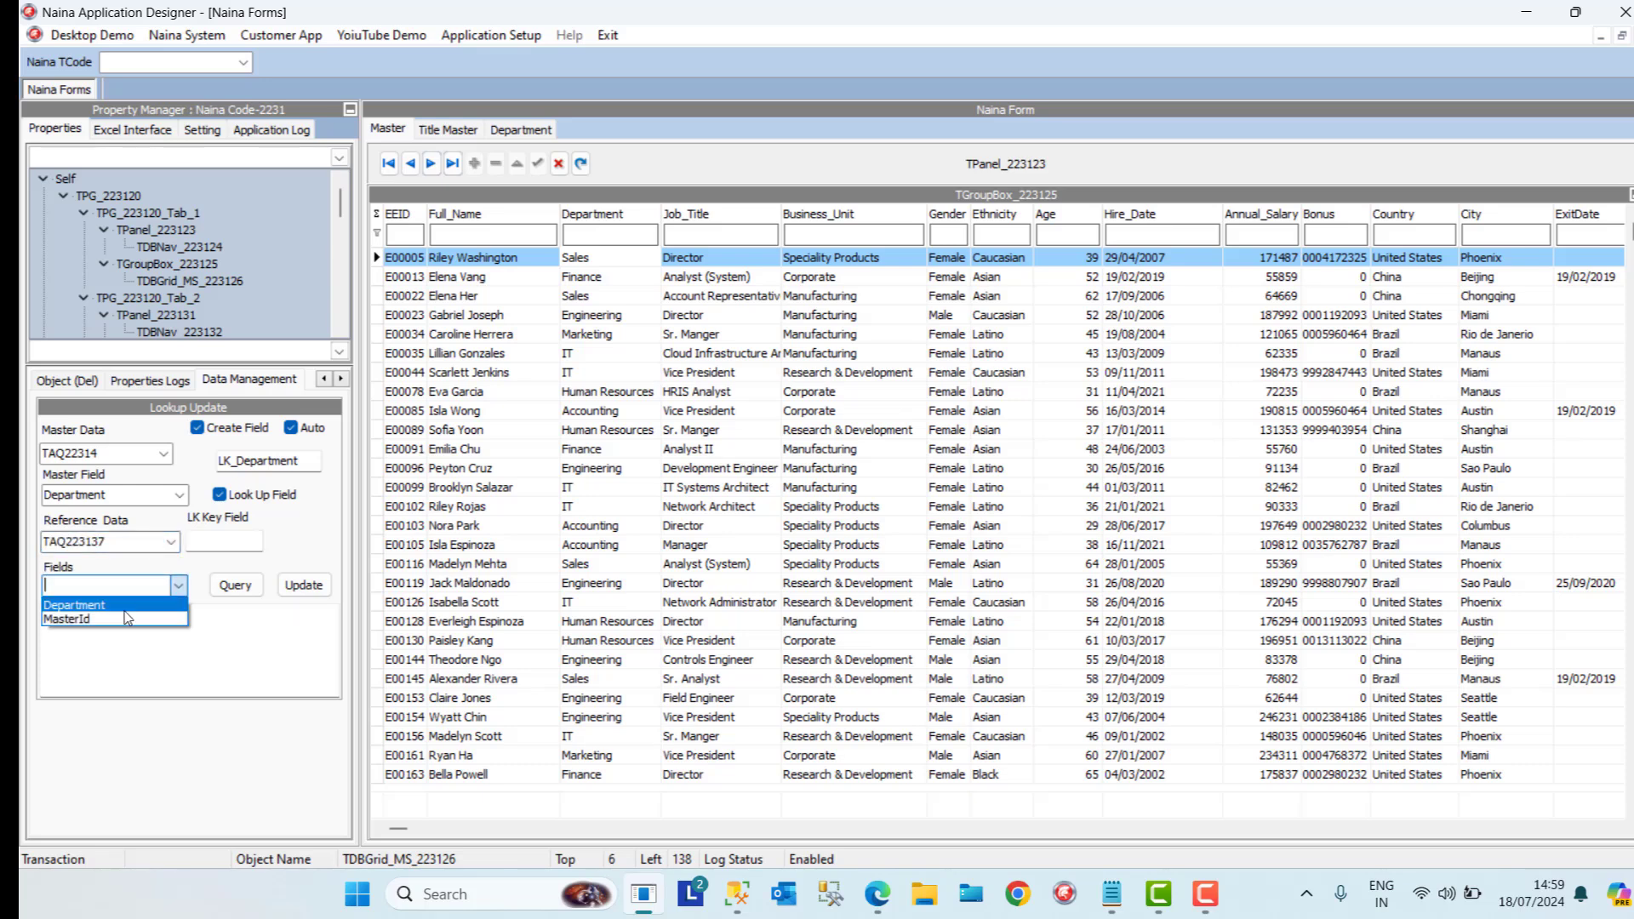
click(116, 610)
click(215, 542)
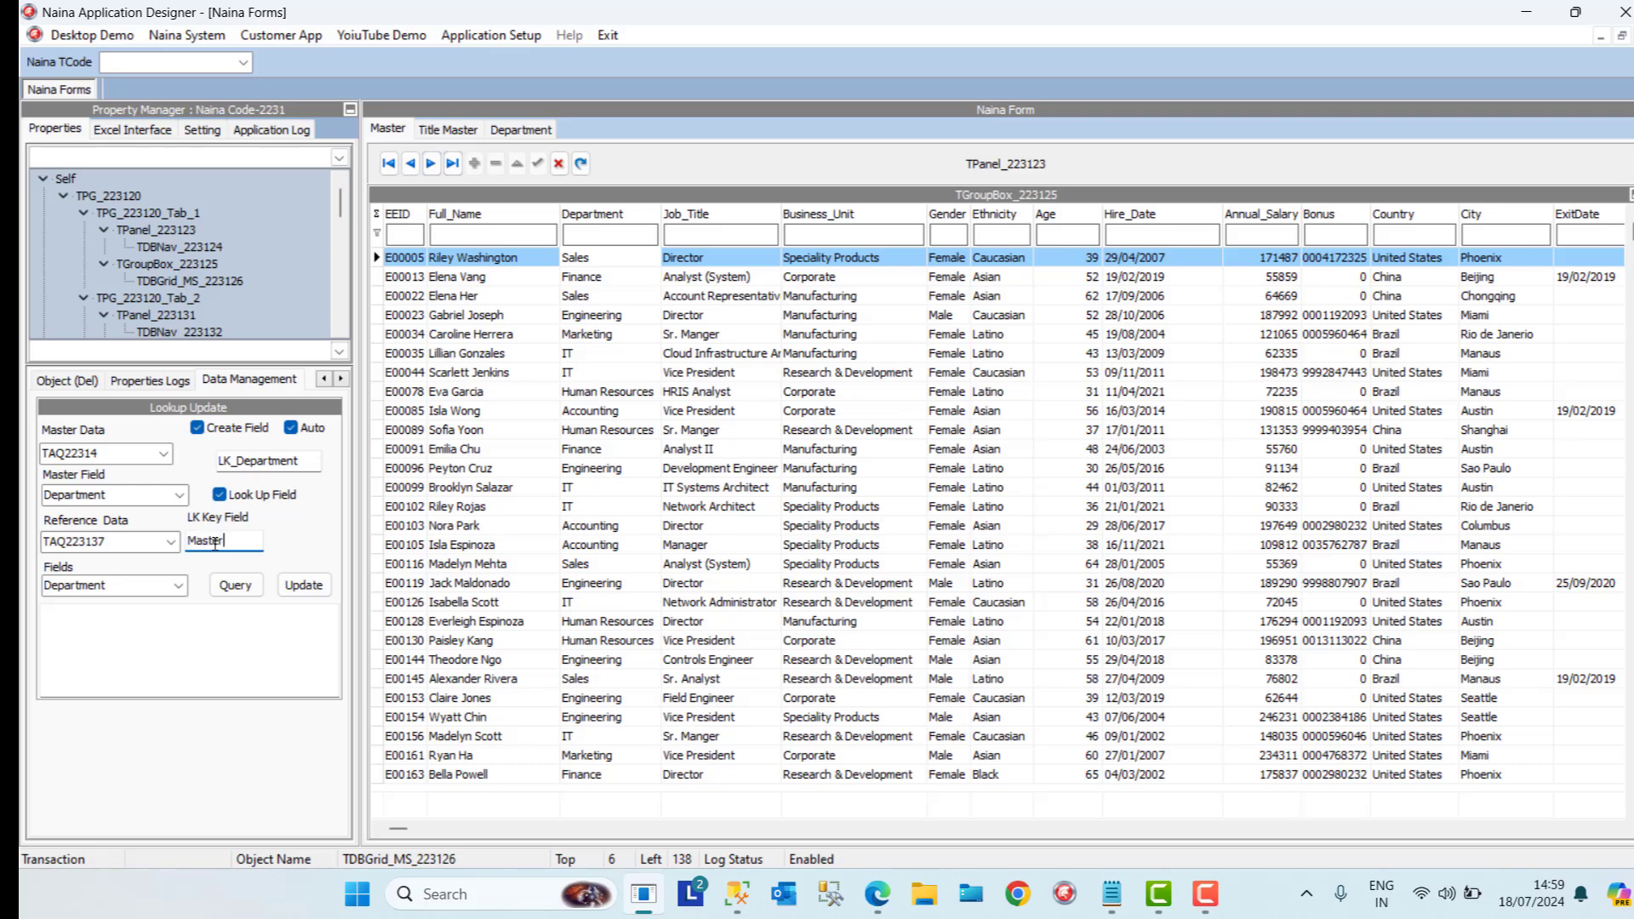
Run the lookup update to create the LK_Department field and acknowledge the messages
click(295, 584)
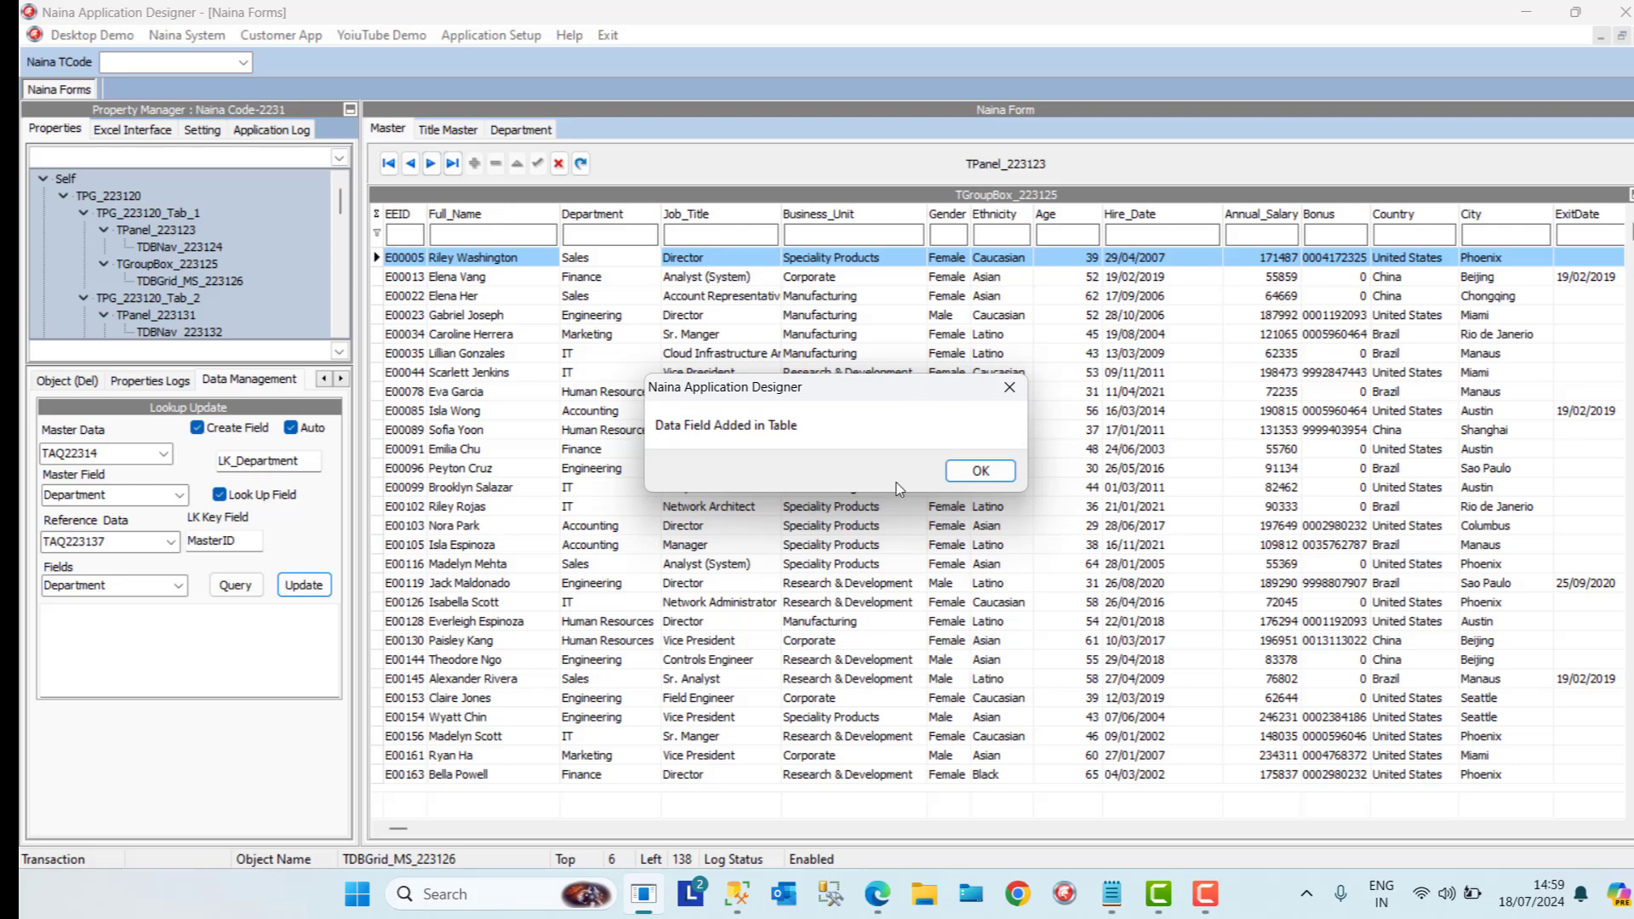
click(971, 476)
click(968, 476)
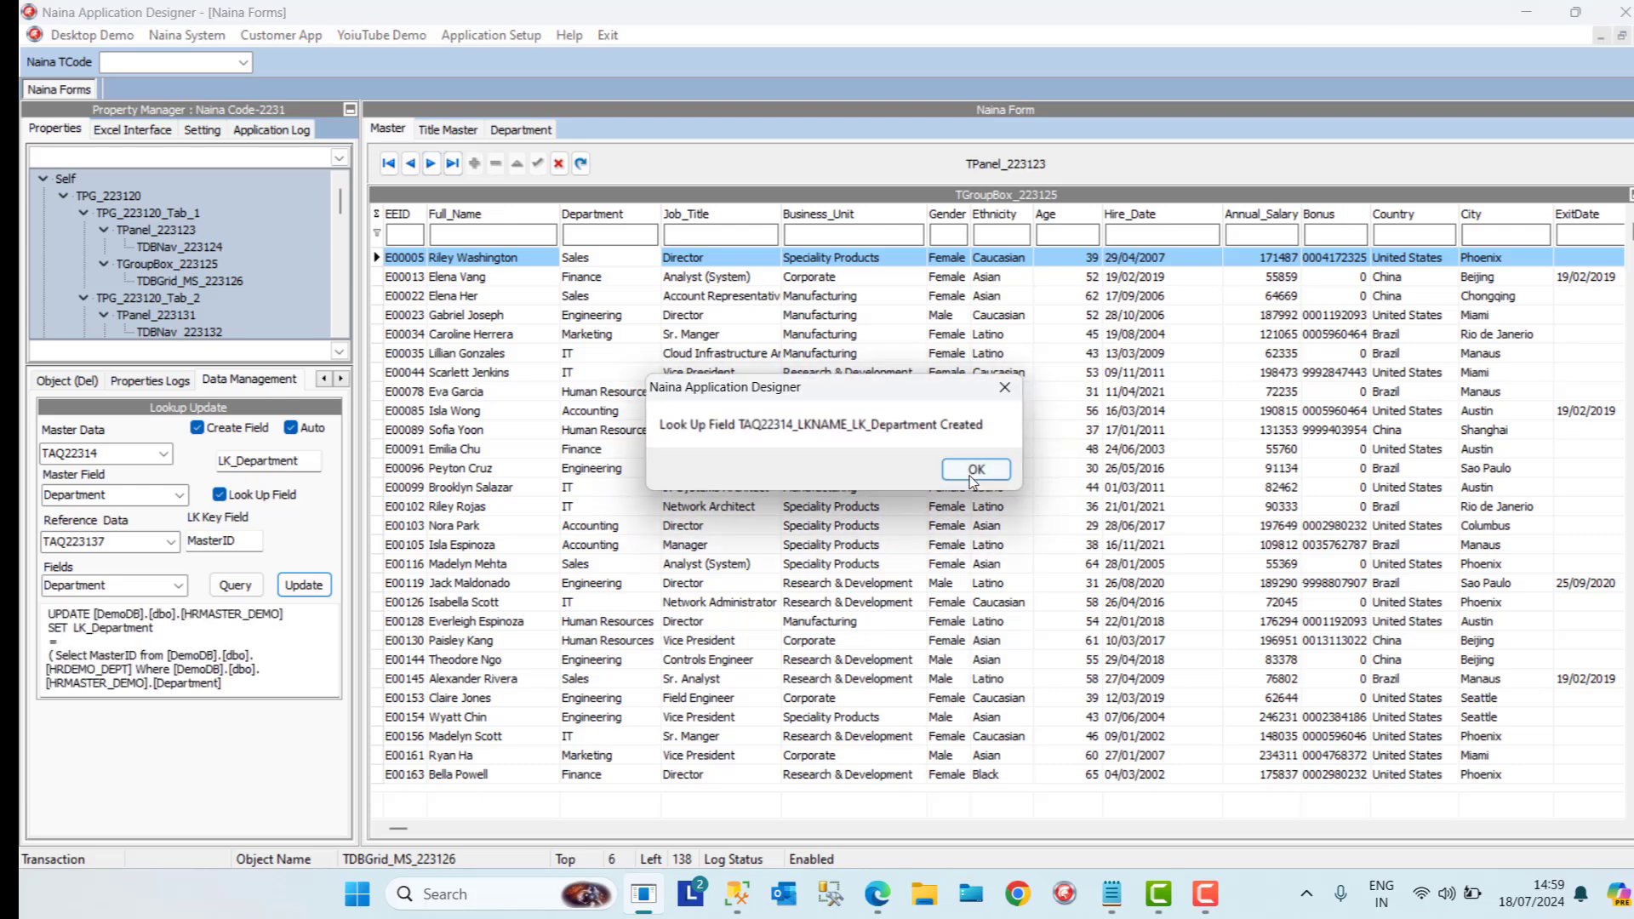
Acknowledge the lookup field message, then close and reopen Naina Forms to reload the form
click(970, 478)
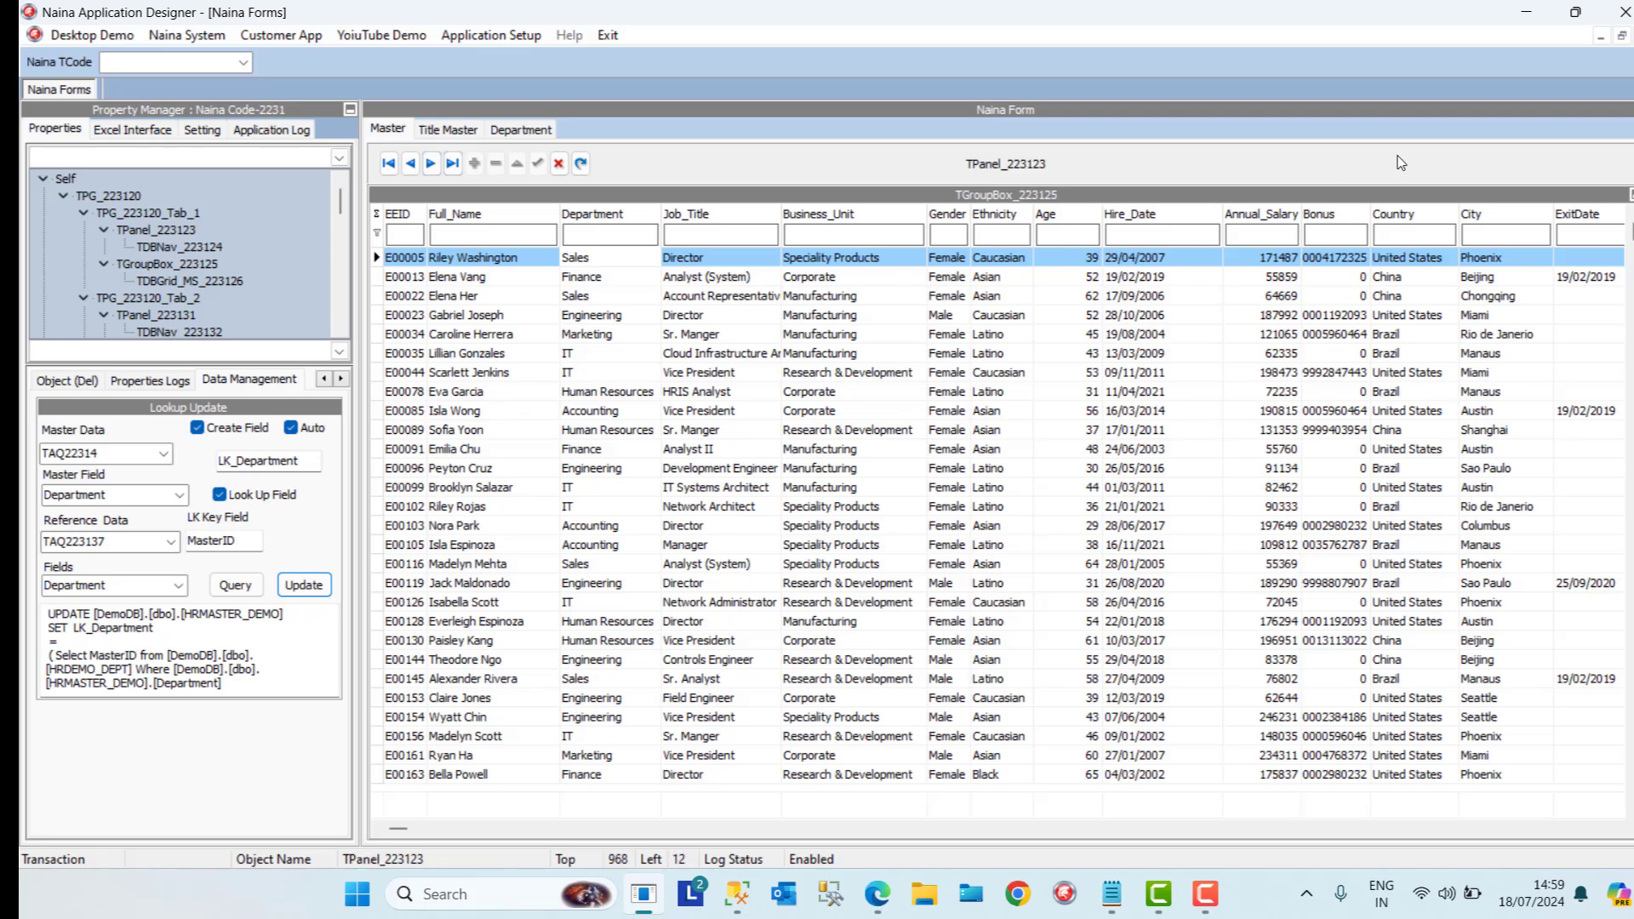
click(1633, 36)
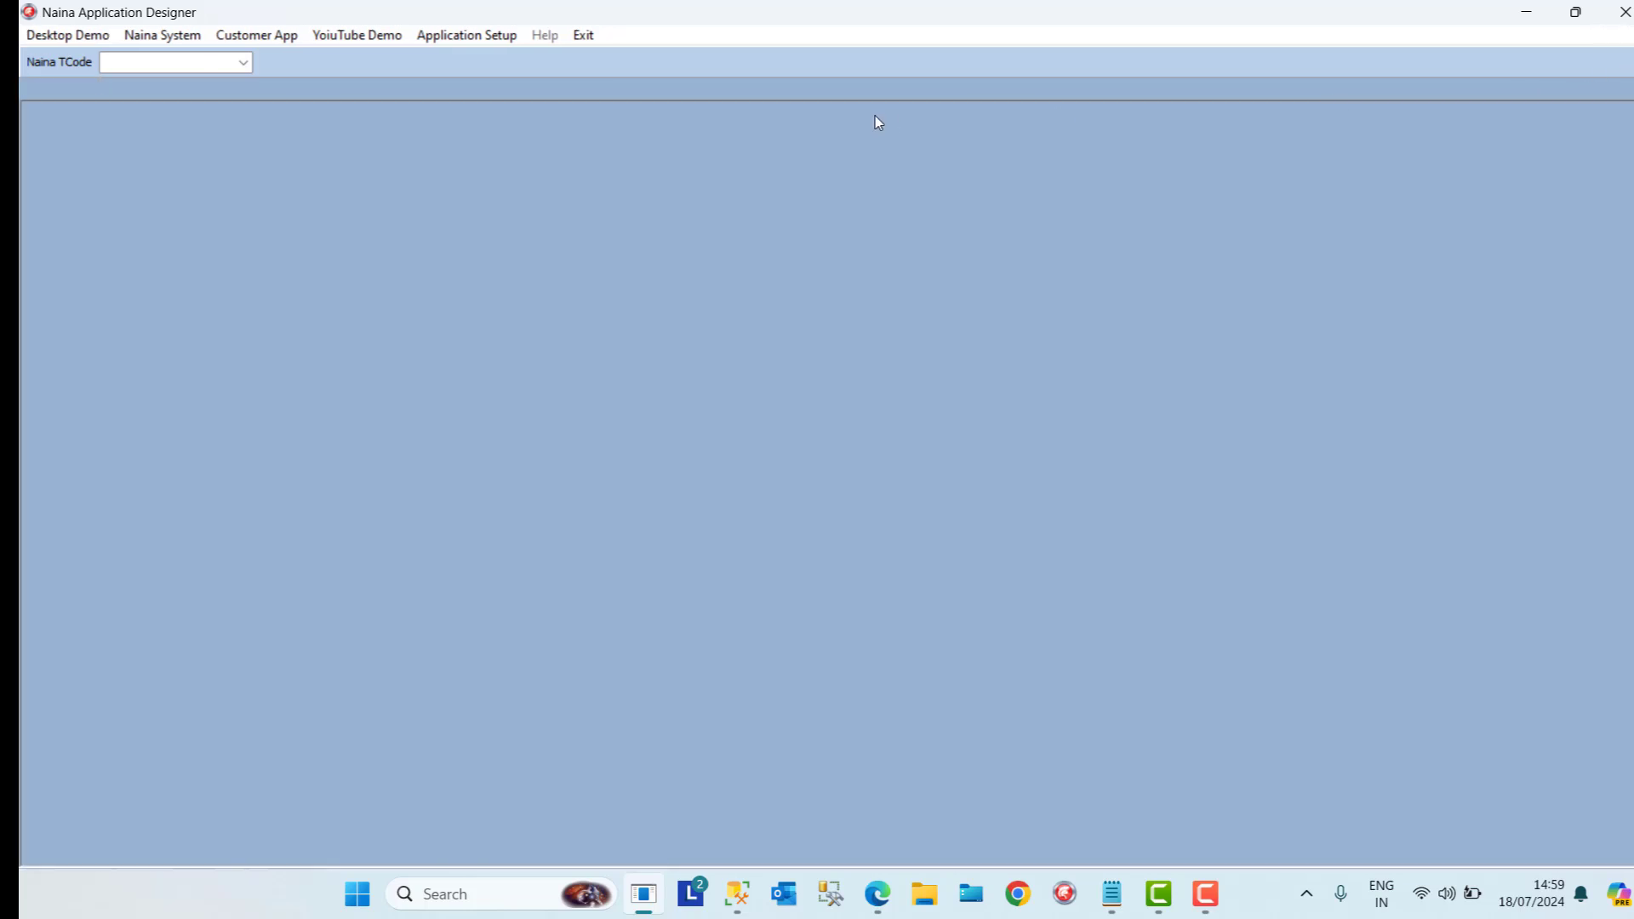
click(464, 35)
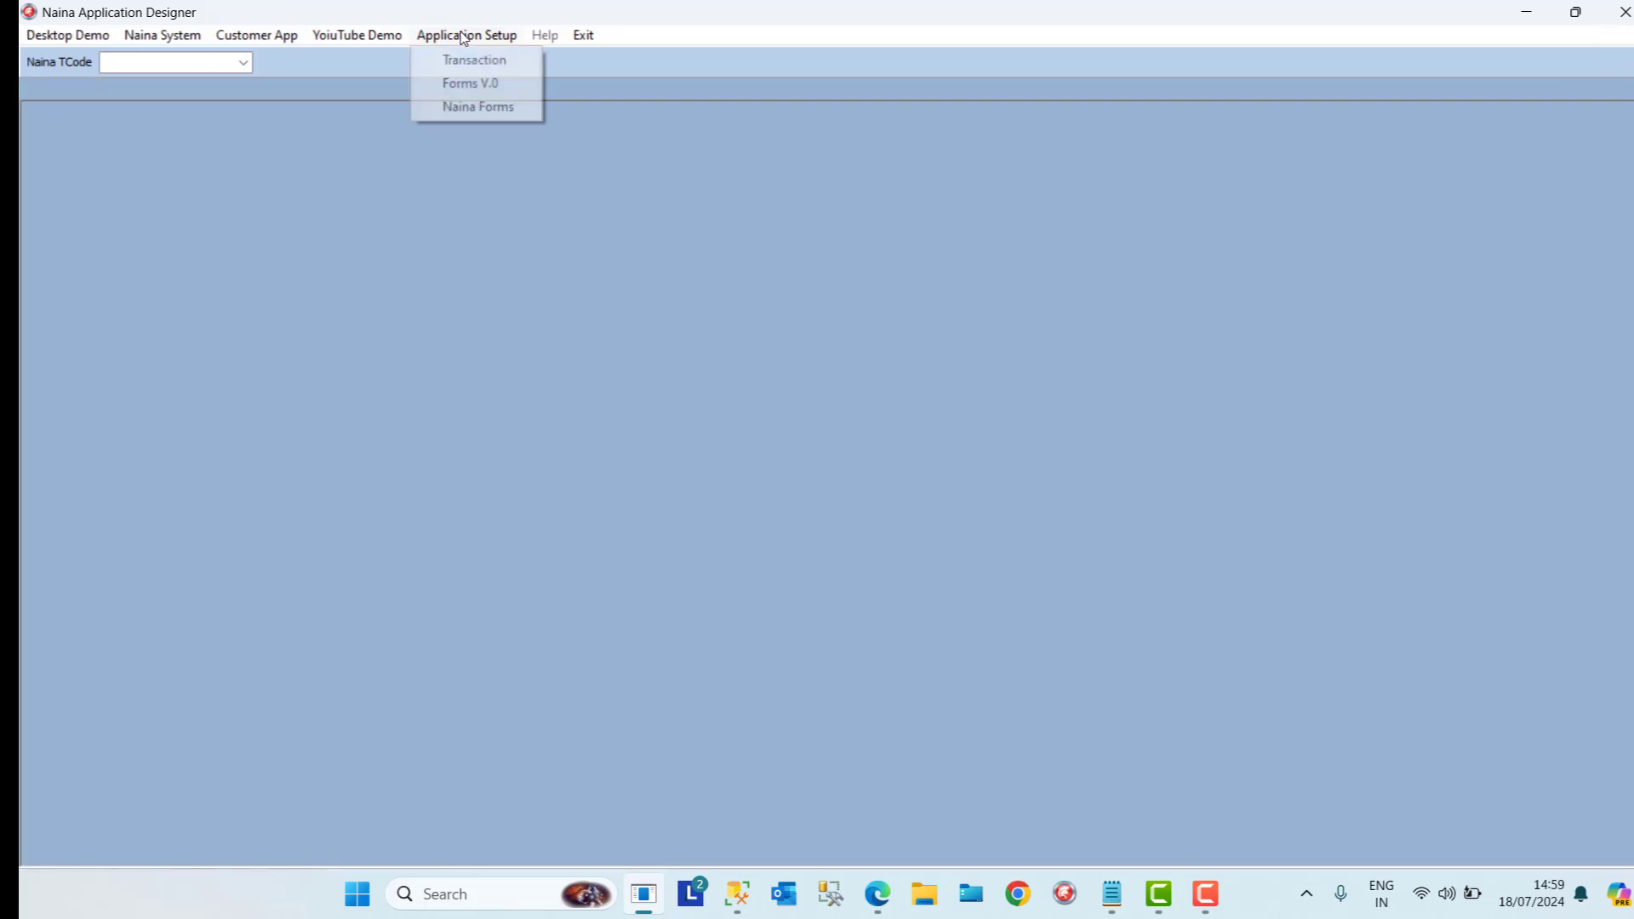
click(484, 106)
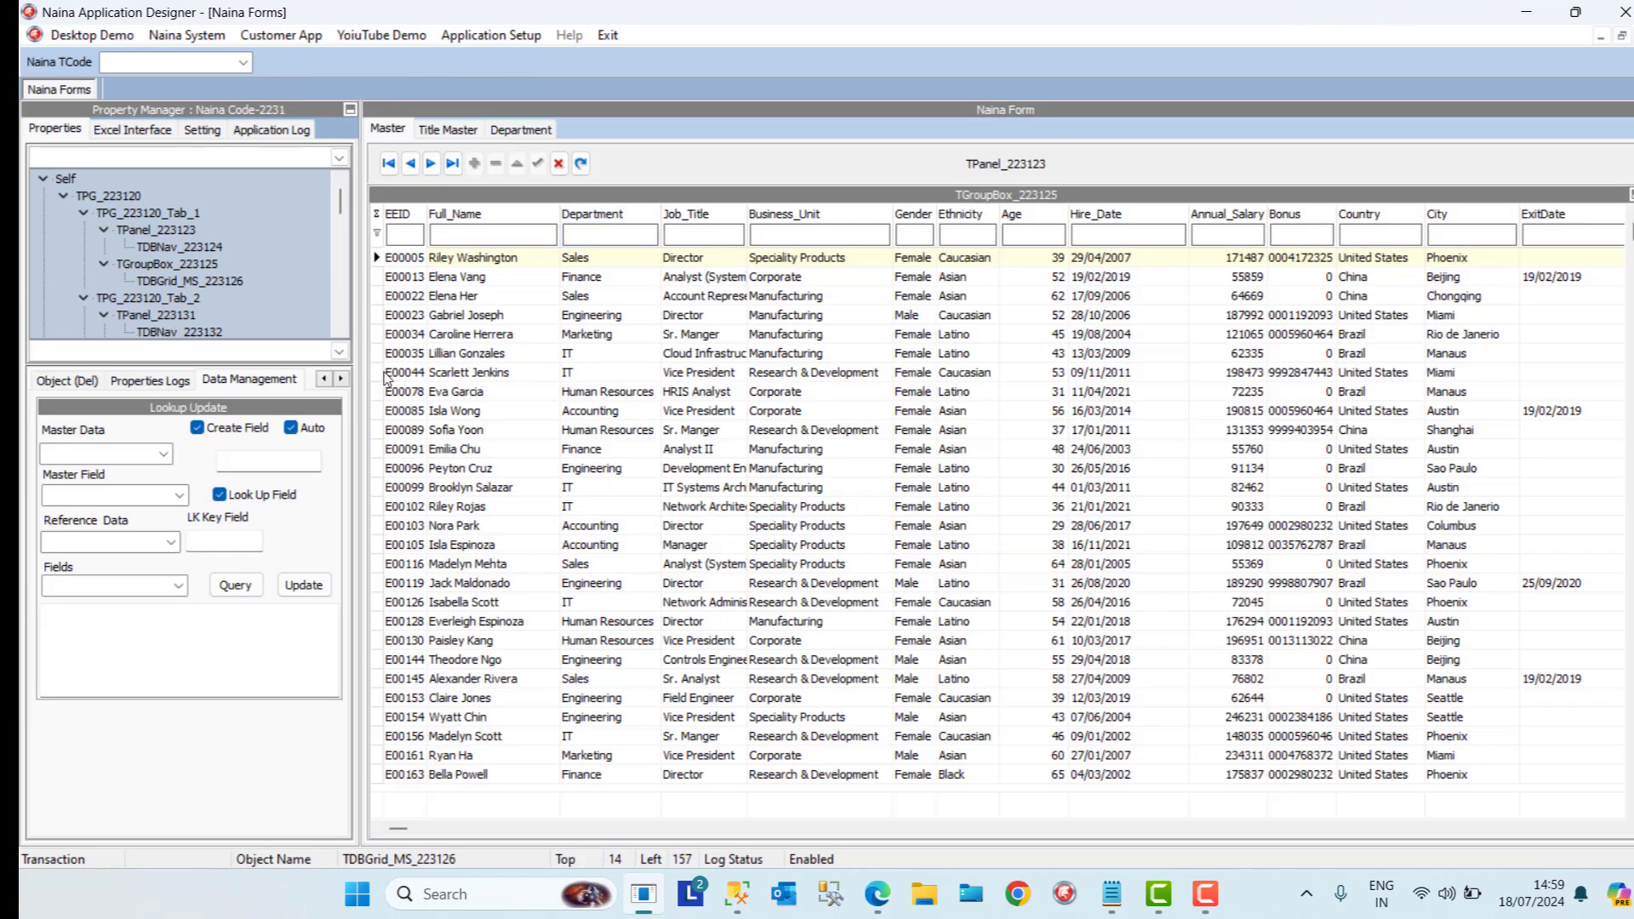
Open the System Setup of the Master grid and delete the Department column from the grid columns
click(388, 373)
right_click(389, 373)
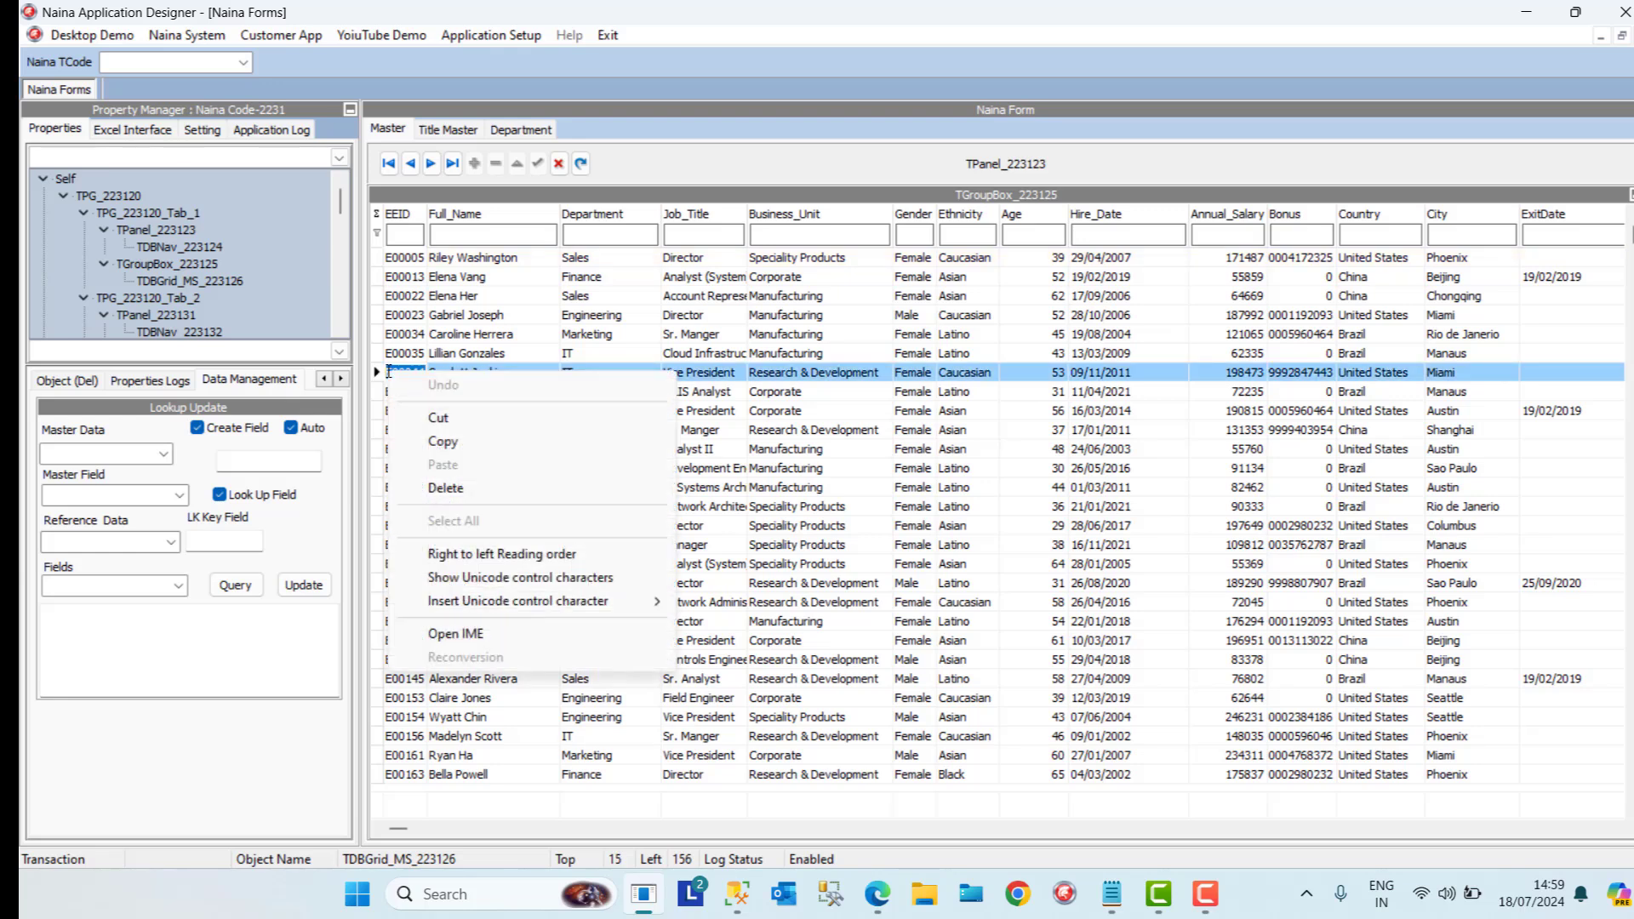
click(397, 295)
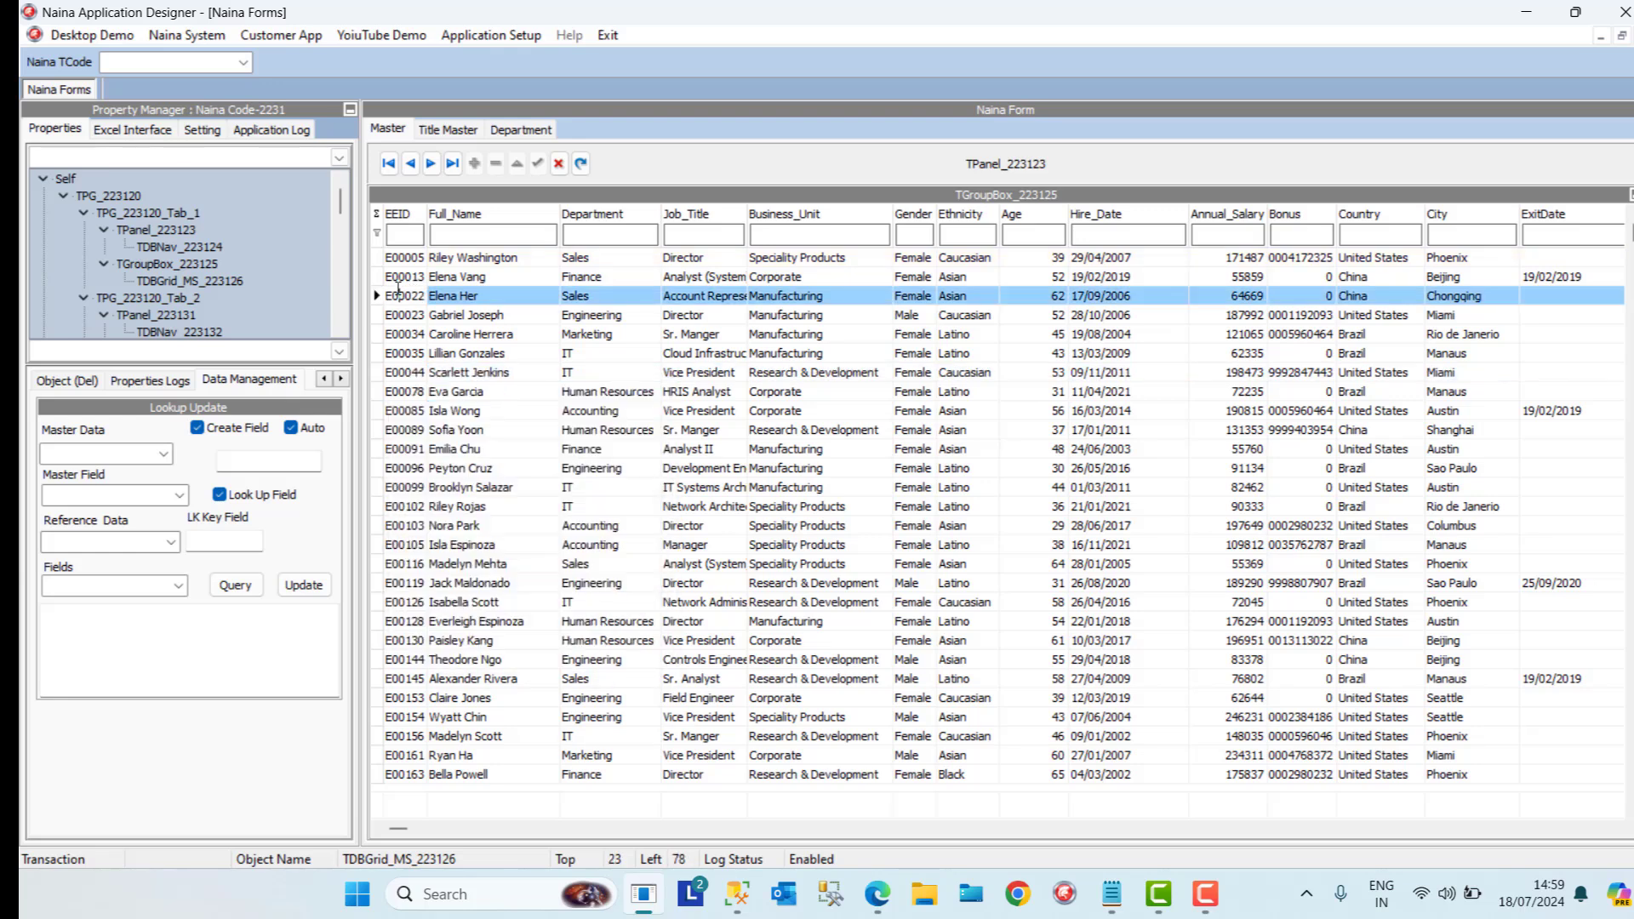
right_click(457, 358)
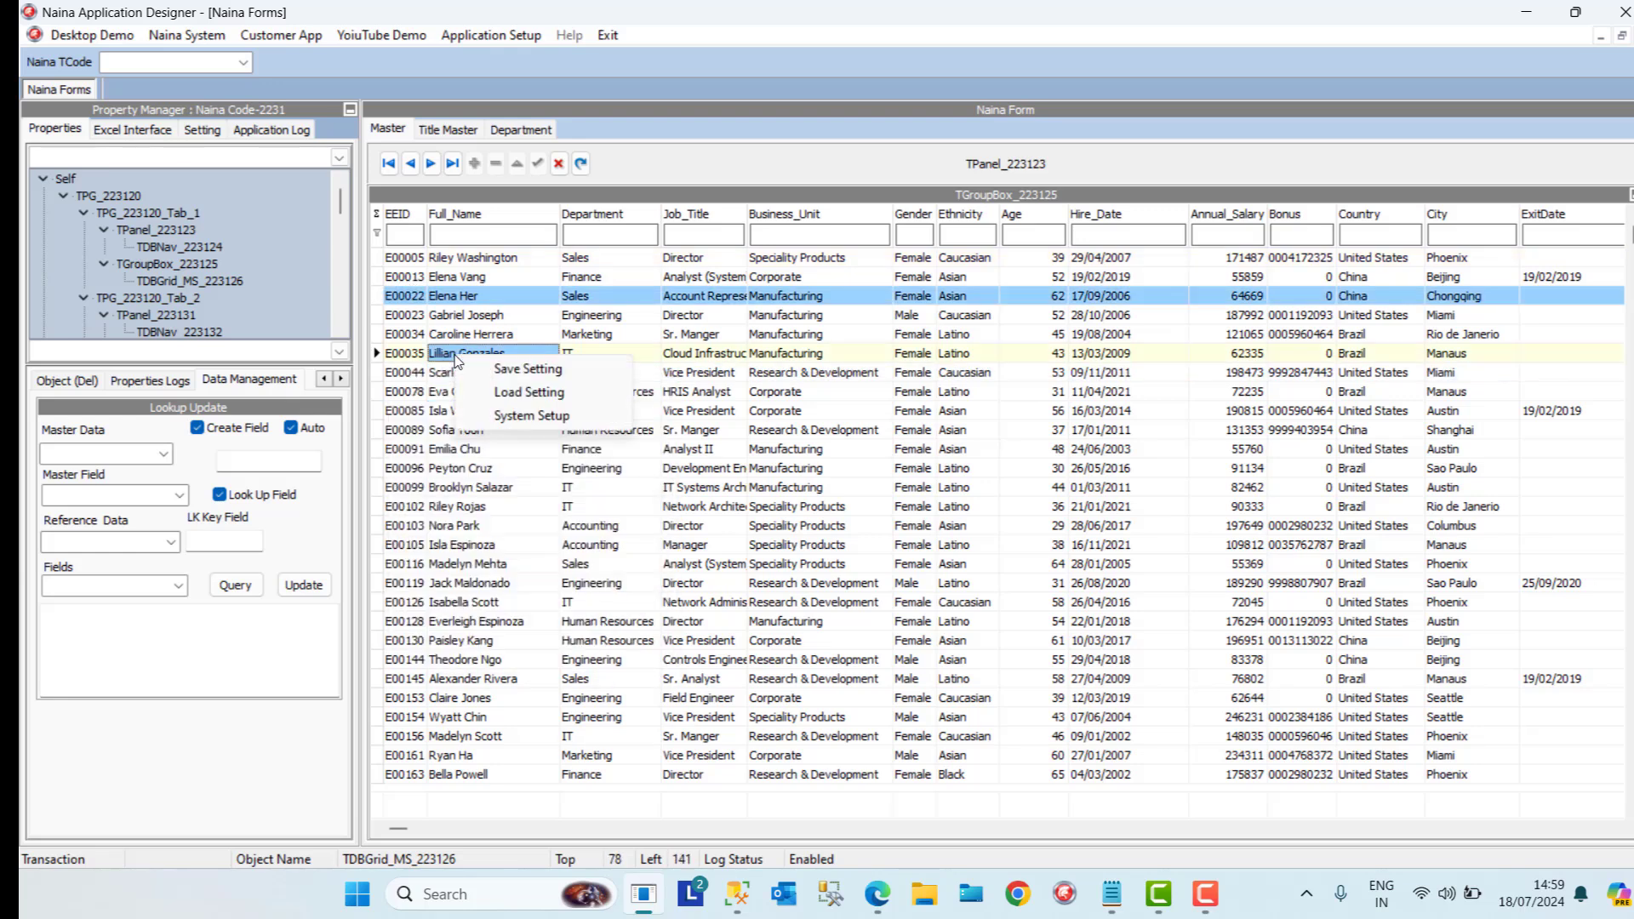
click(524, 417)
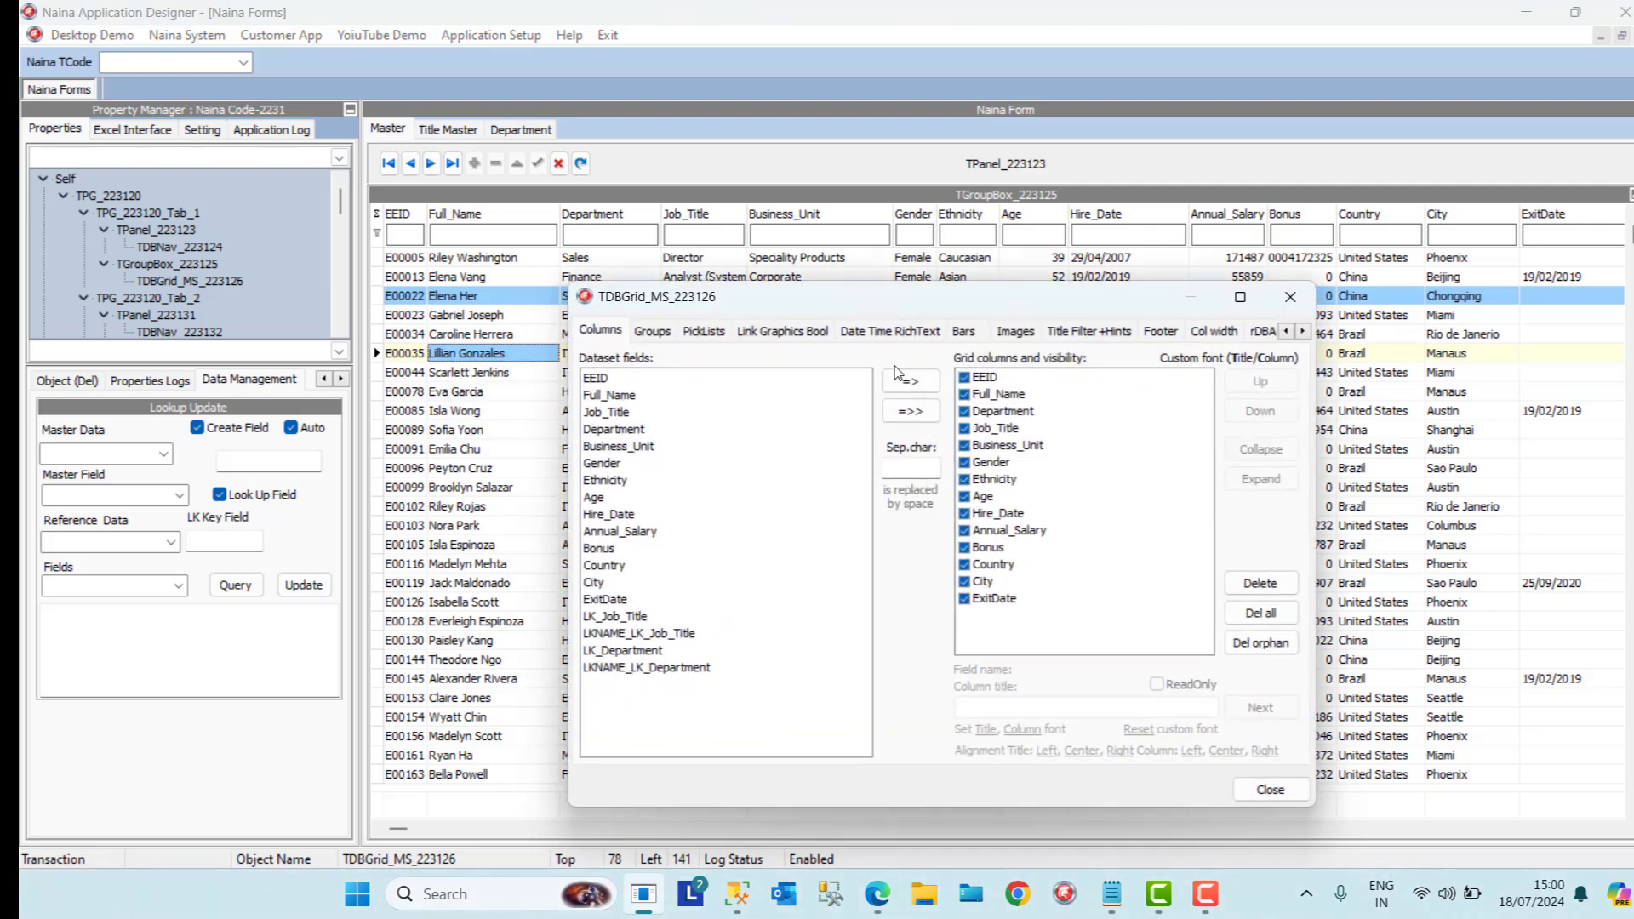
click(1009, 412)
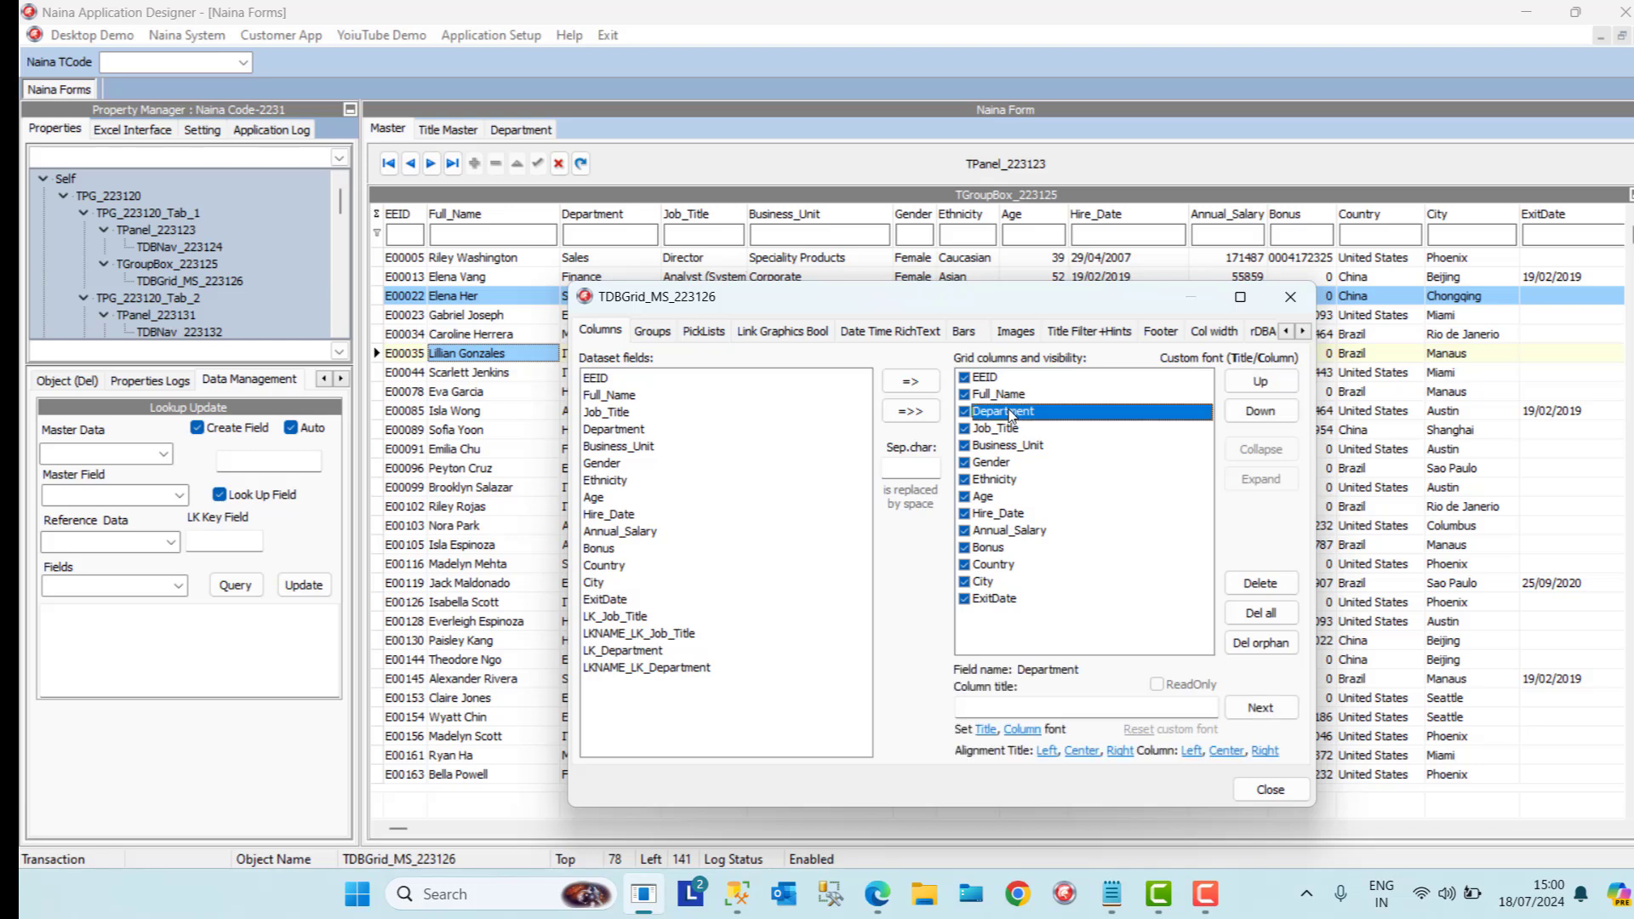
click(1262, 583)
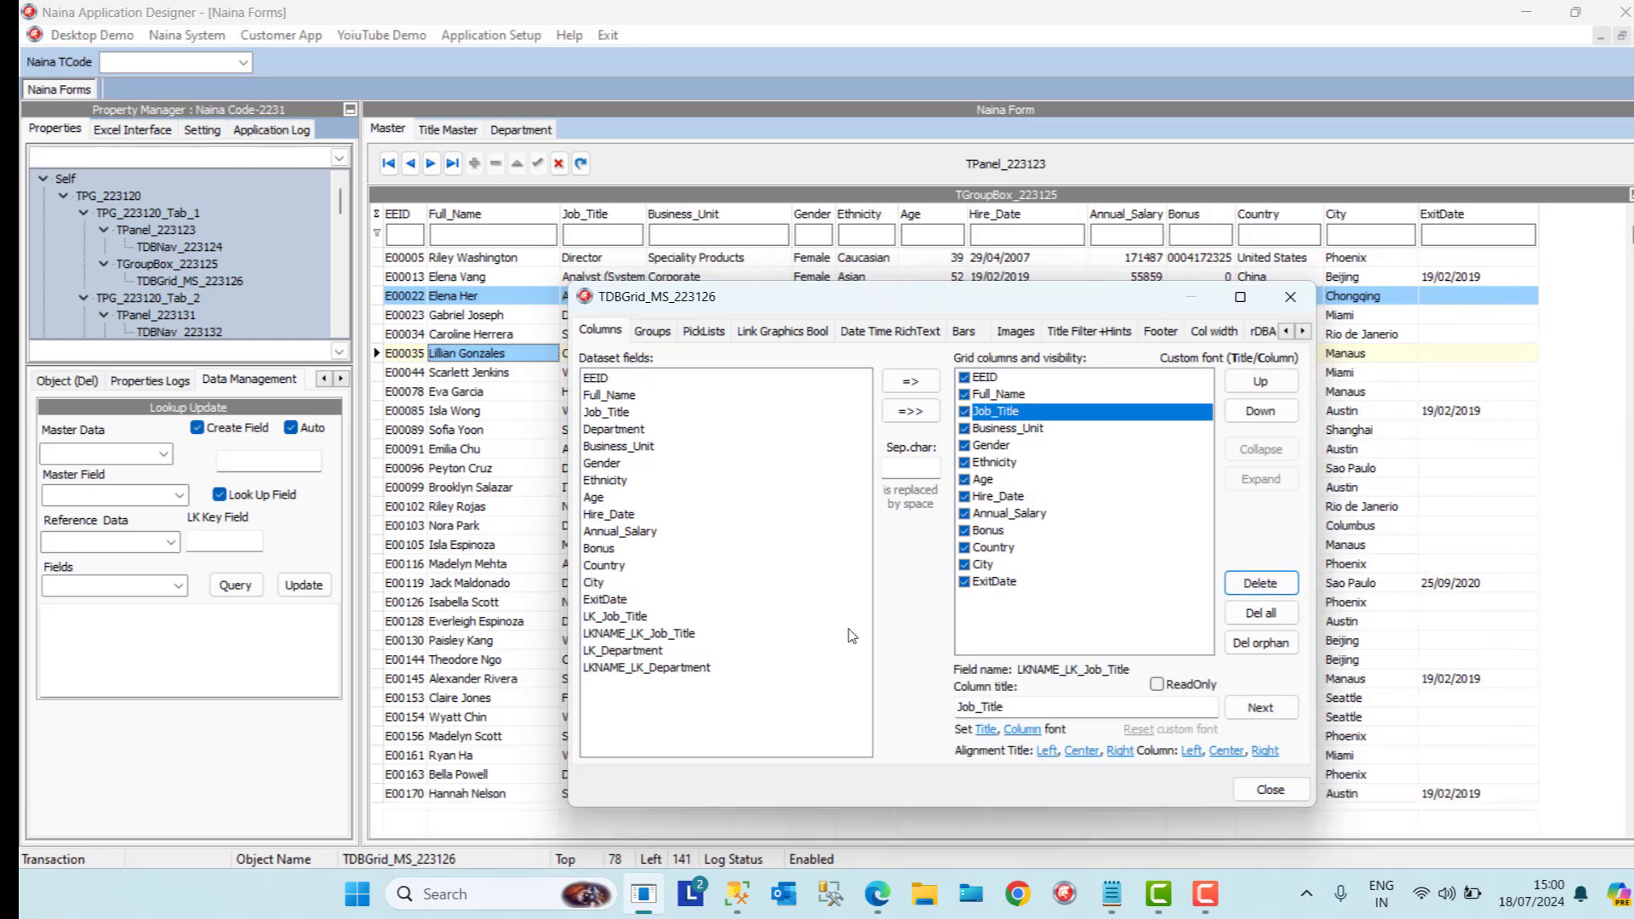
Add the LKNAME_LK_Department field to the grid columns, title it Department and close the grid setup
click(693, 673)
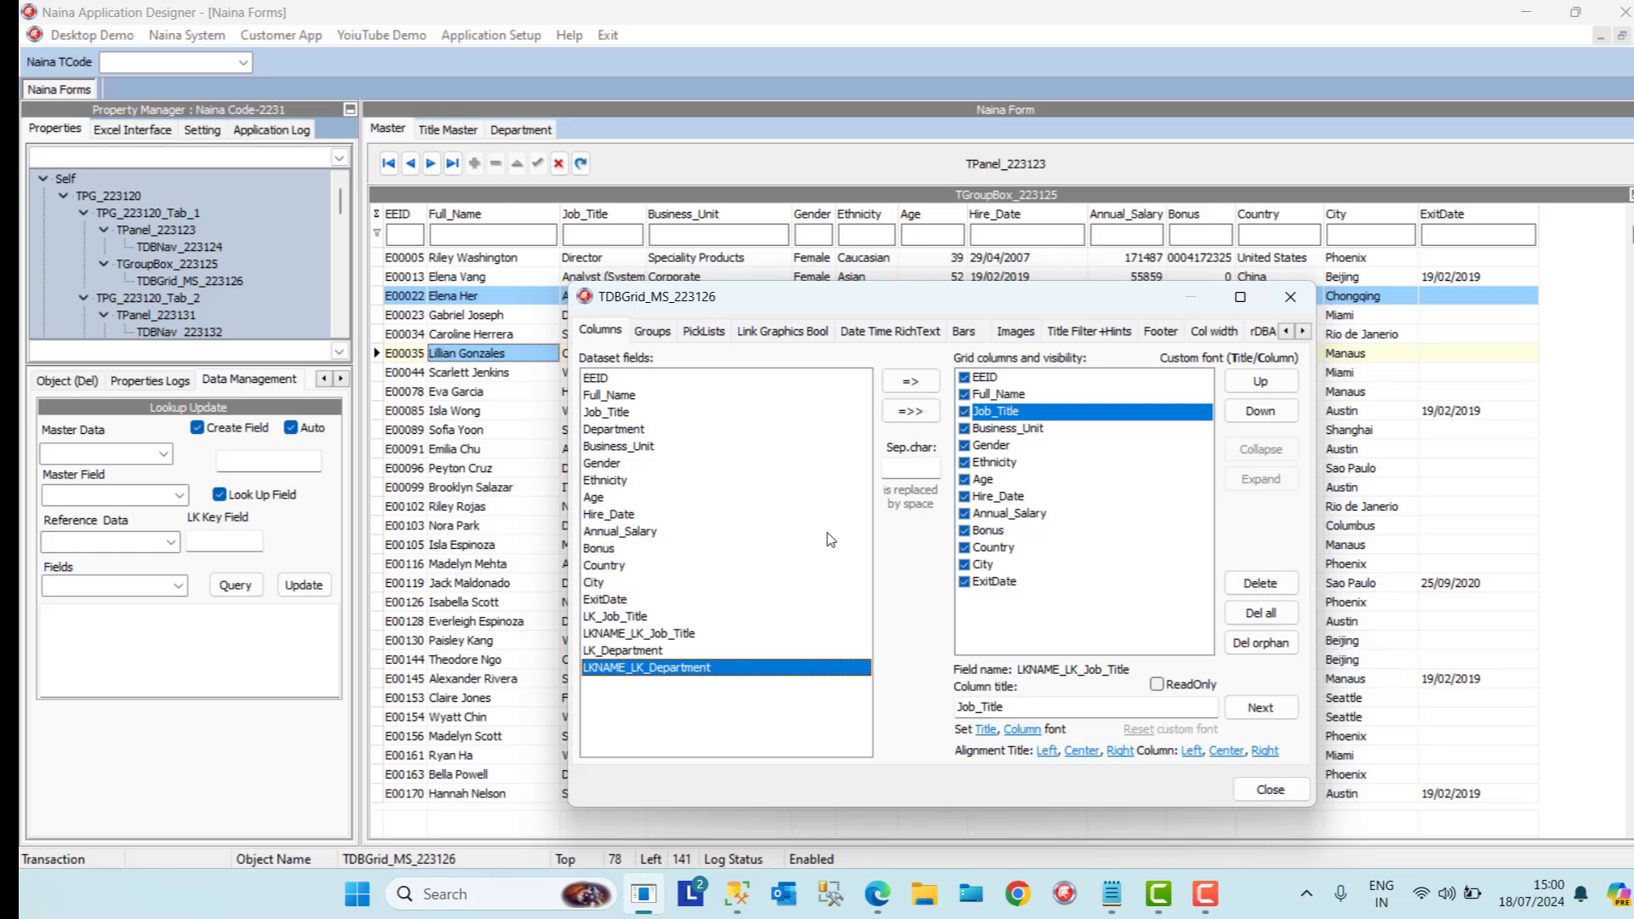
click(911, 381)
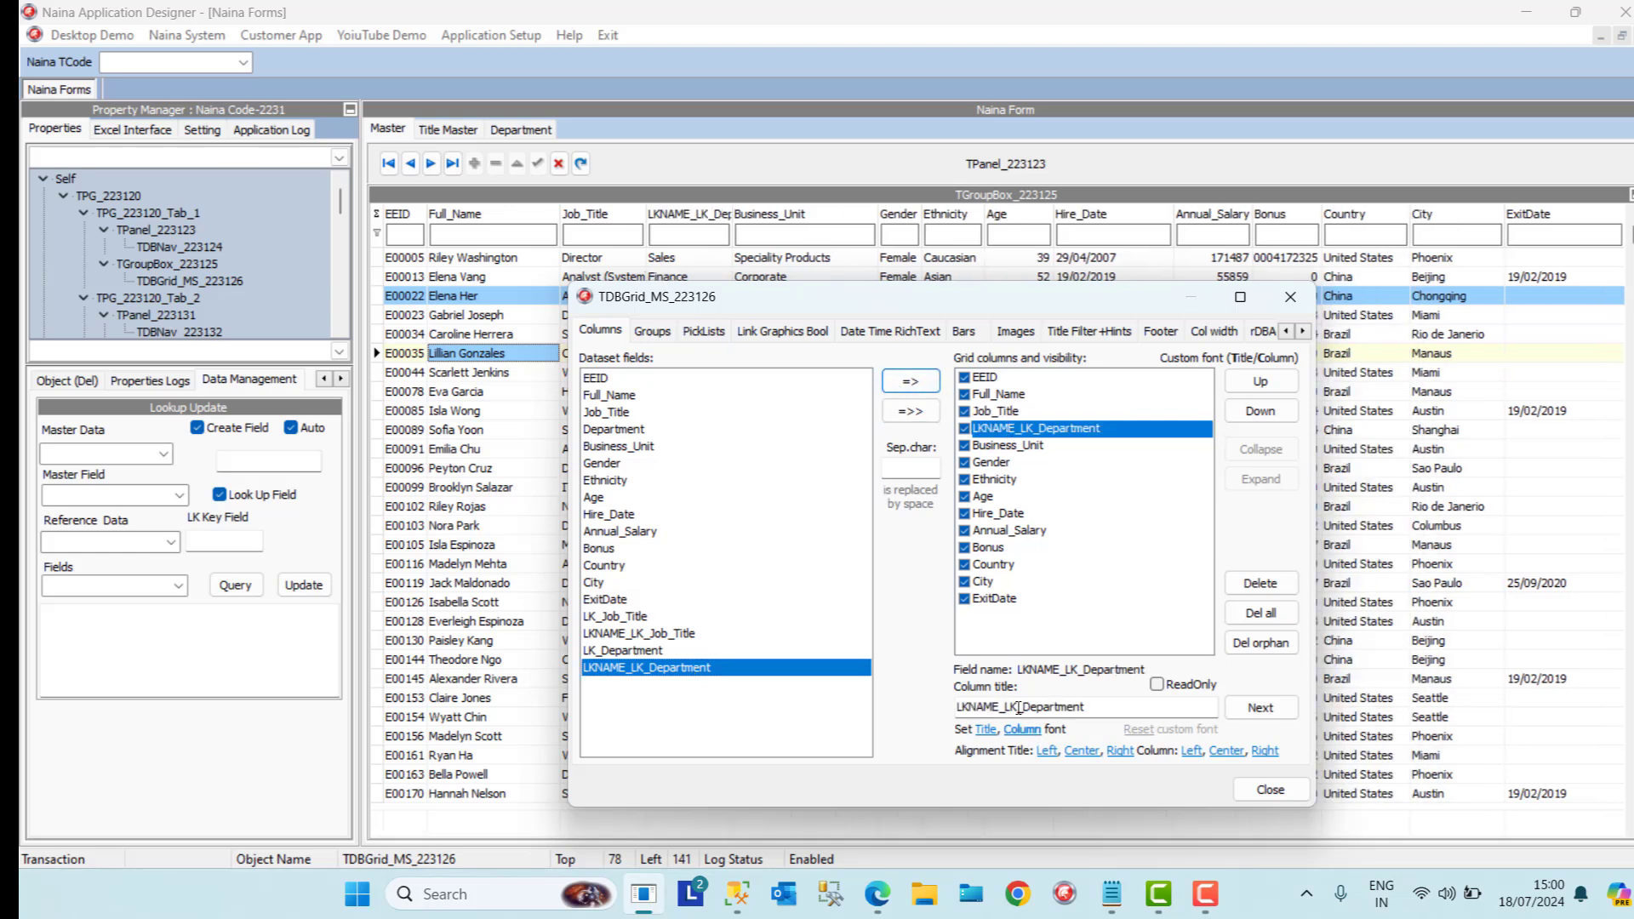
drag(1024, 708, 812, 748)
key(Delete)
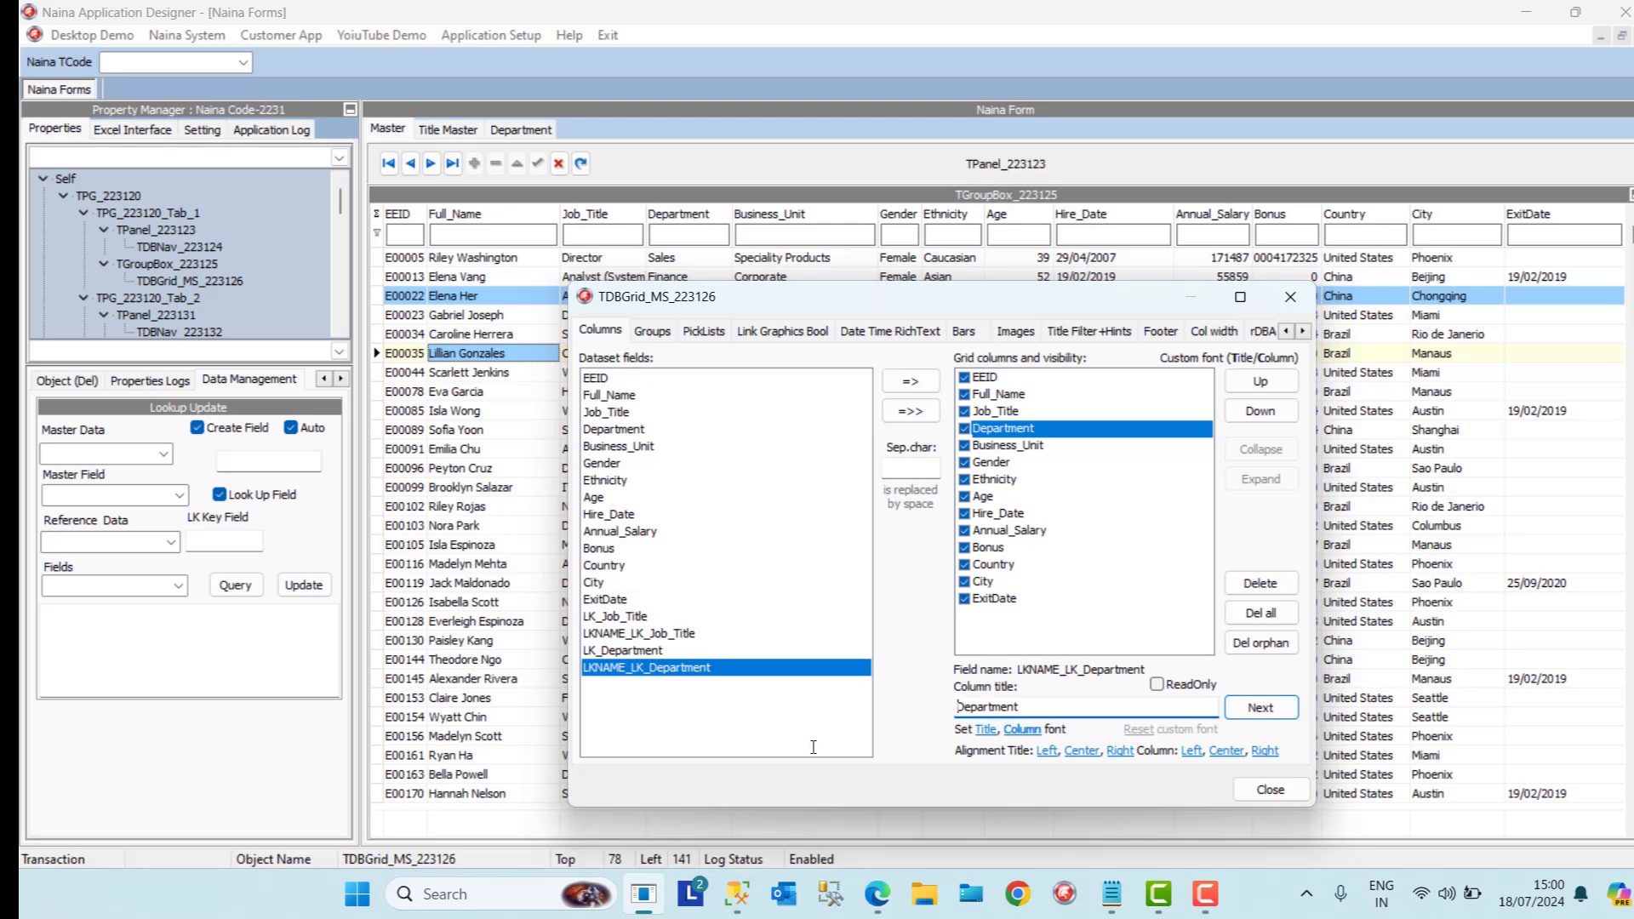
click(1273, 790)
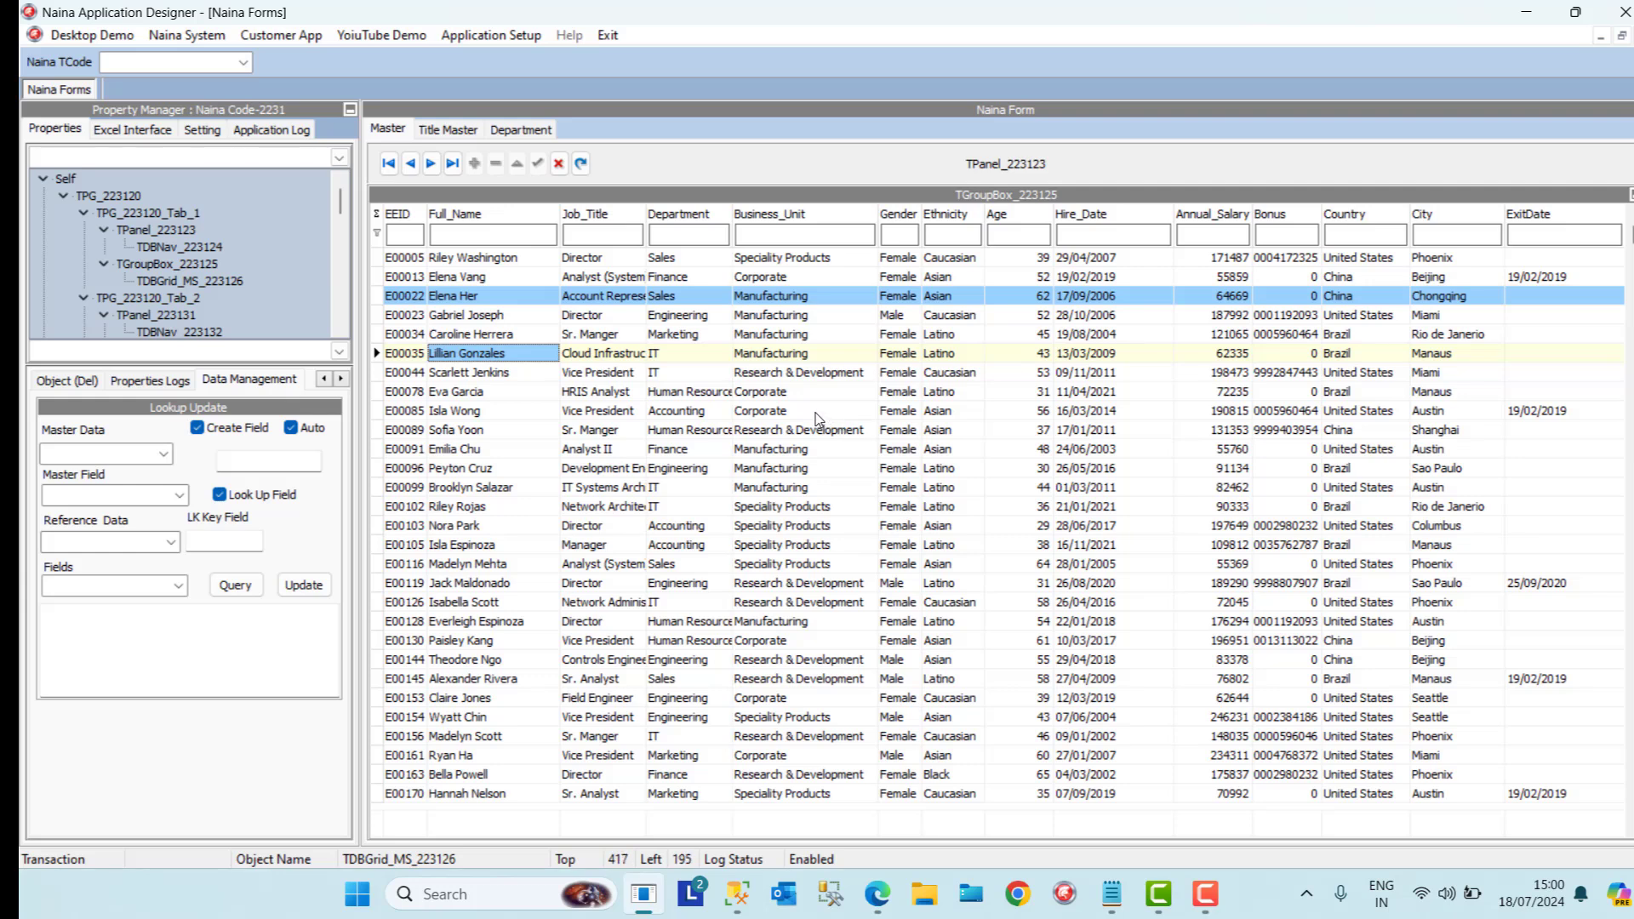
Check the lookup list offered in the Department cell of the first record
click(815, 417)
click(706, 260)
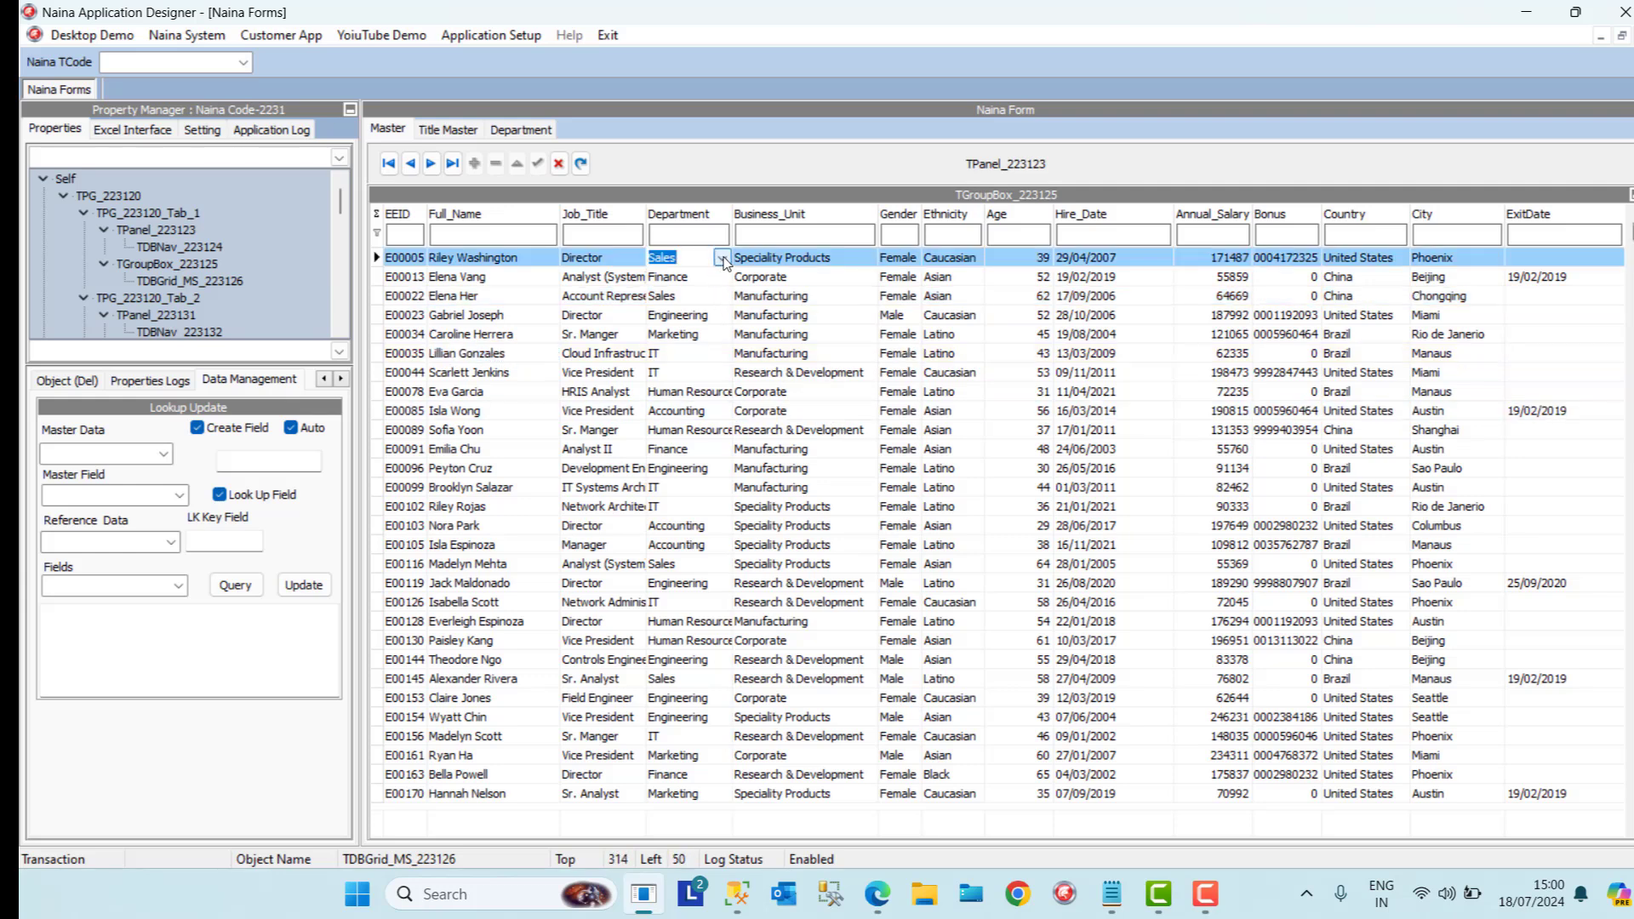
click(723, 259)
click(725, 470)
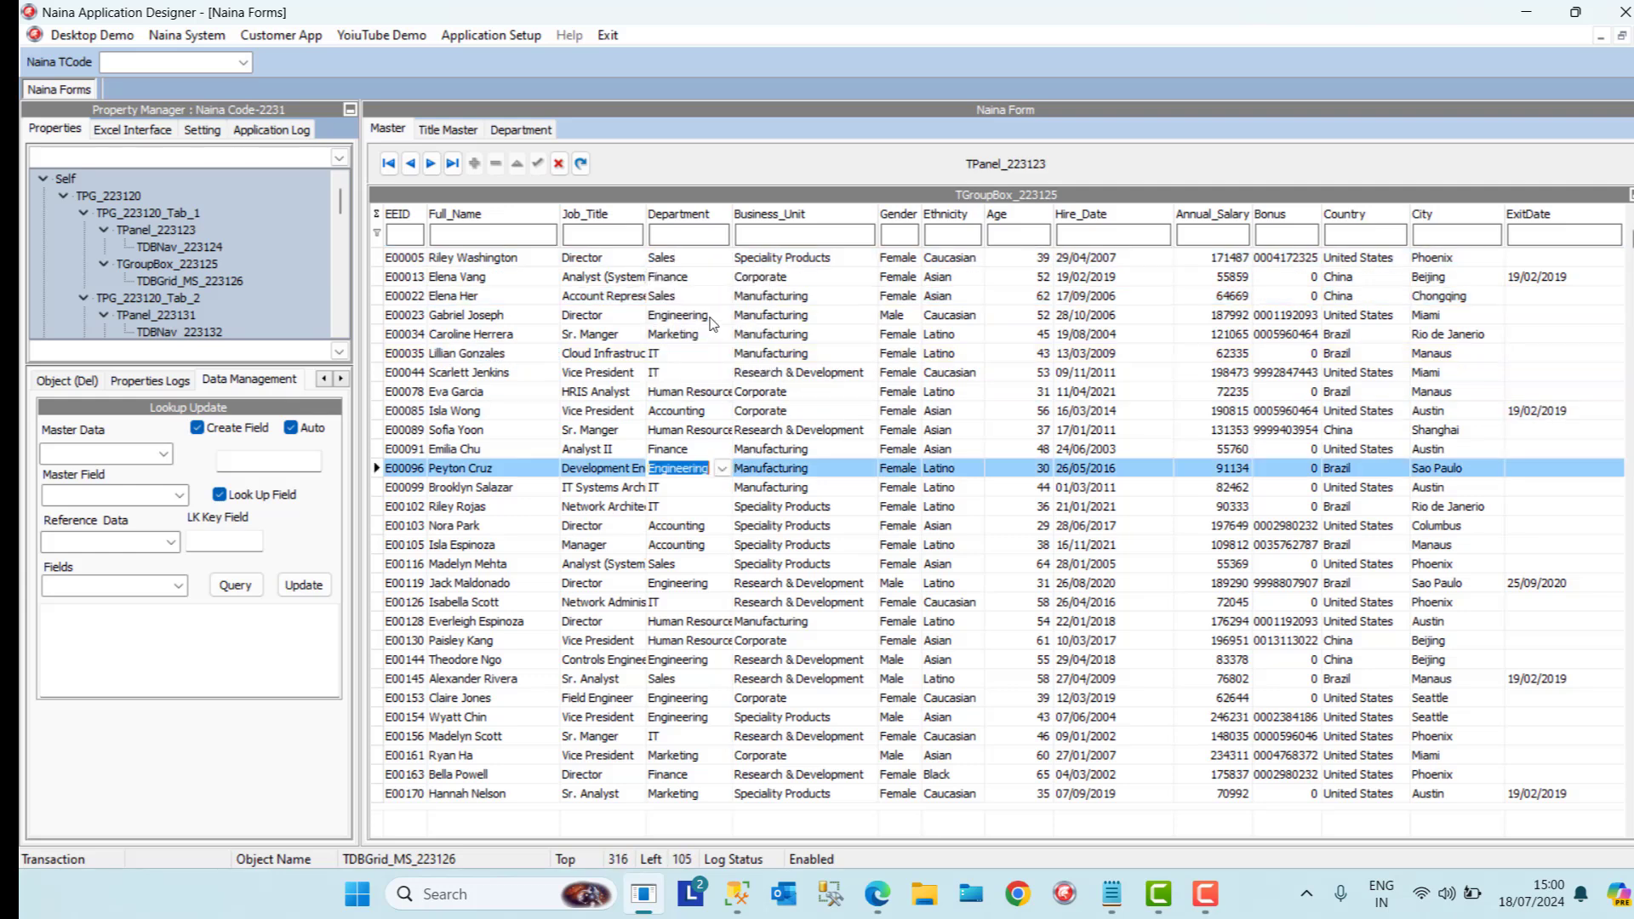
Widen the grid's Department and Job_Title columns and sort the records by Department
drag(730, 215, 747, 214)
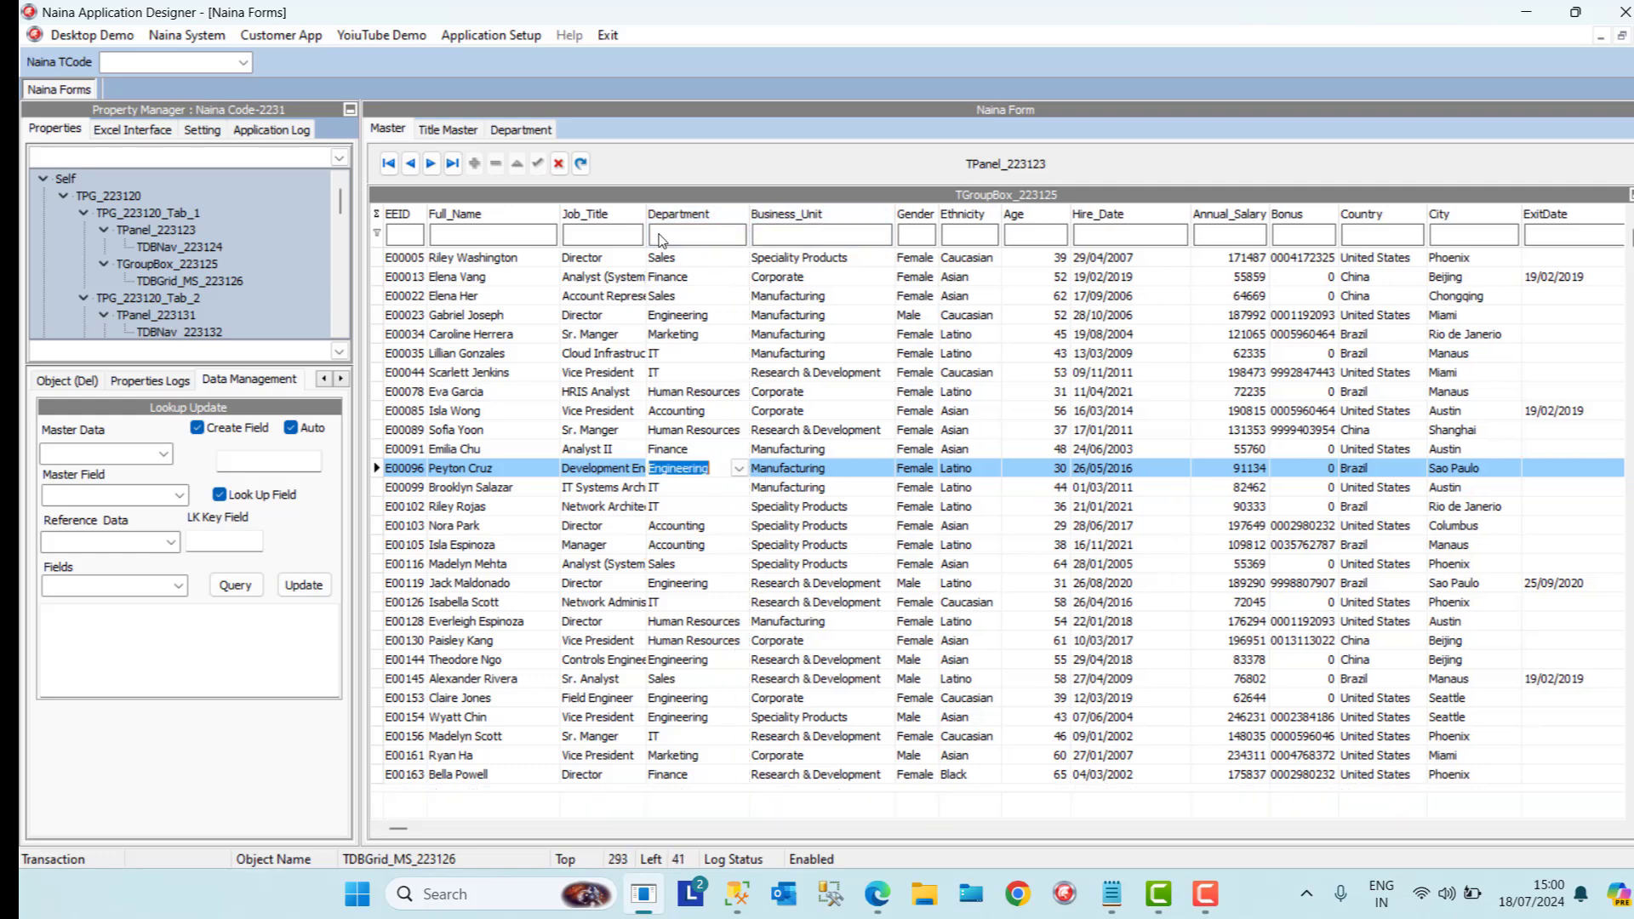
click(674, 216)
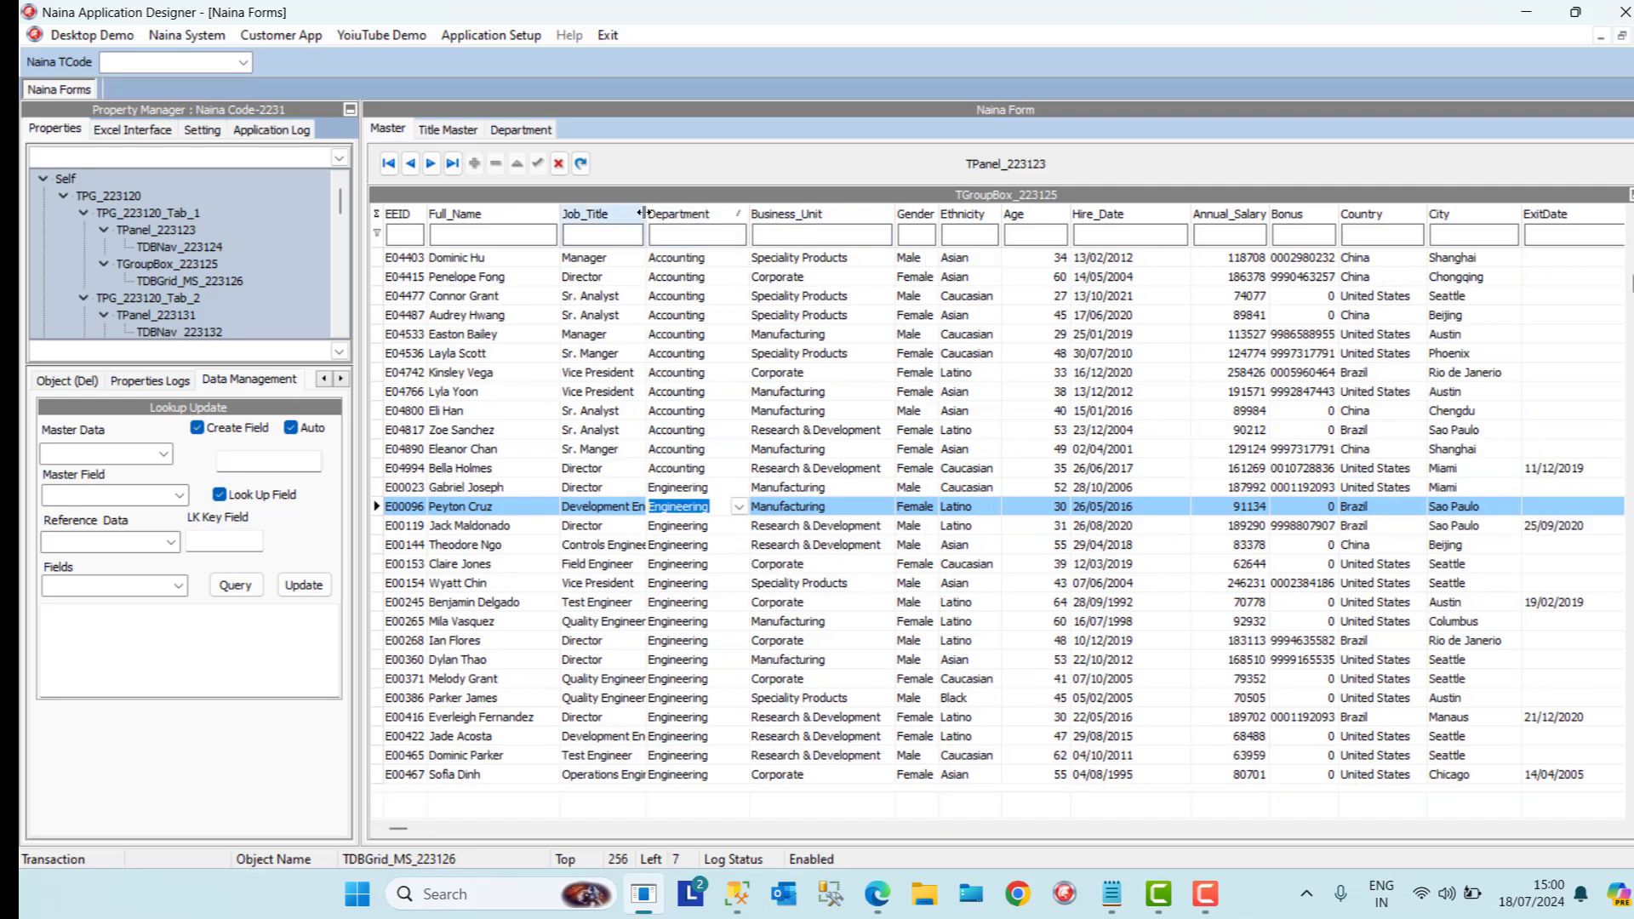
drag(643, 214, 660, 214)
click(776, 334)
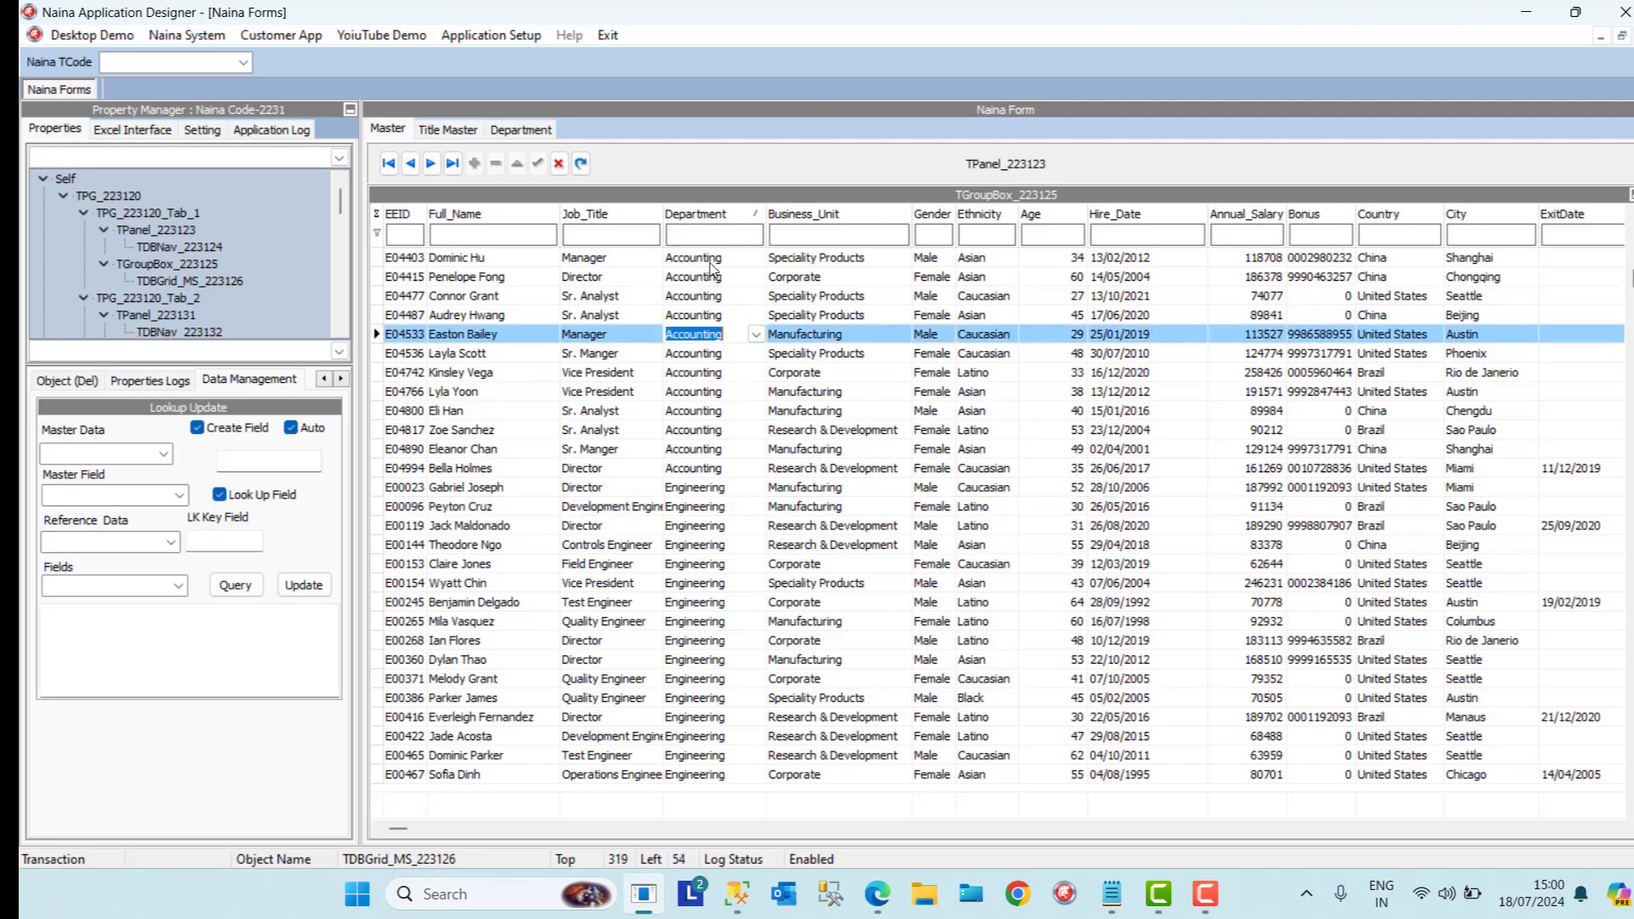
click(733, 217)
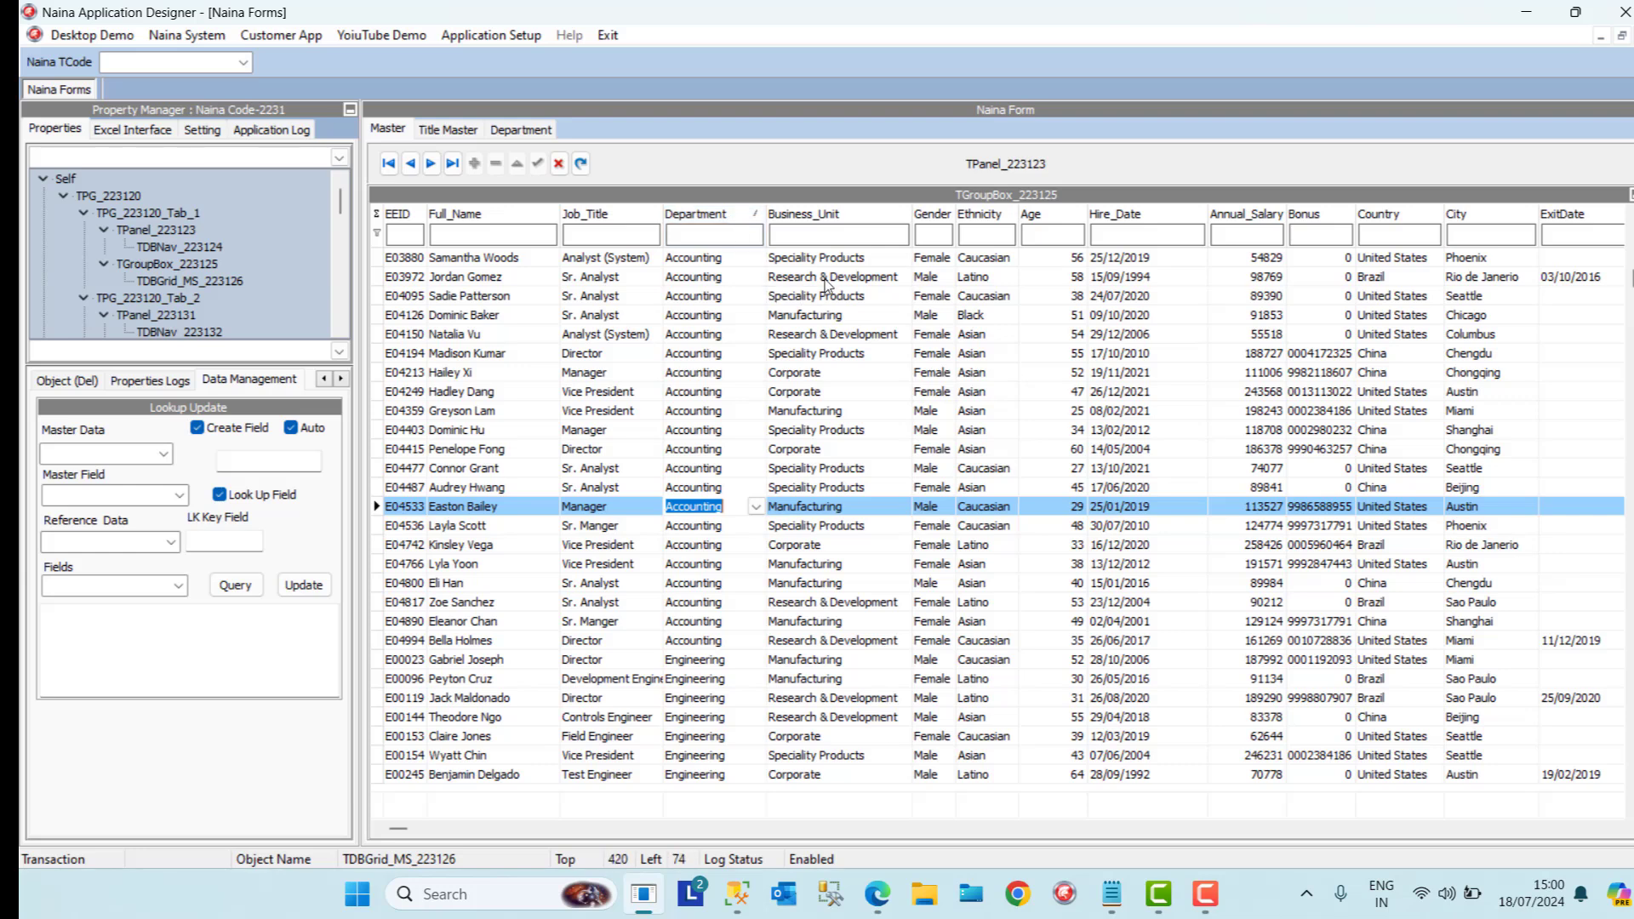
click(833, 264)
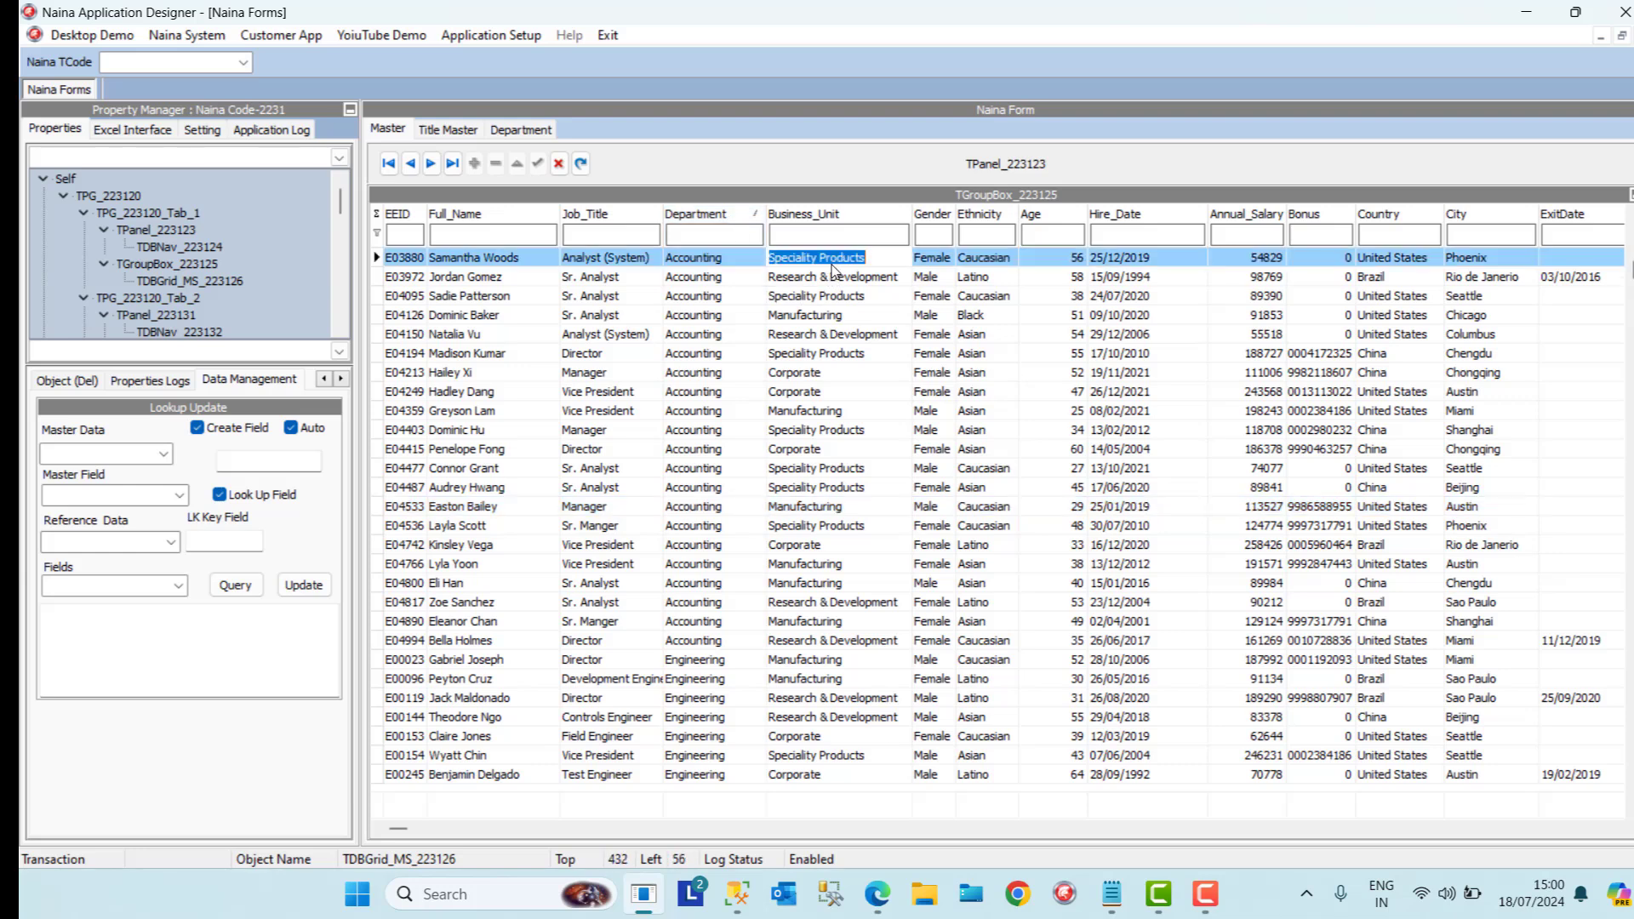
In the Excel Interface, enable Ask Name and Import (C), disable Auto, and connect the UniqueData$ sheet of Copy of Employee Sample Data
click(136, 132)
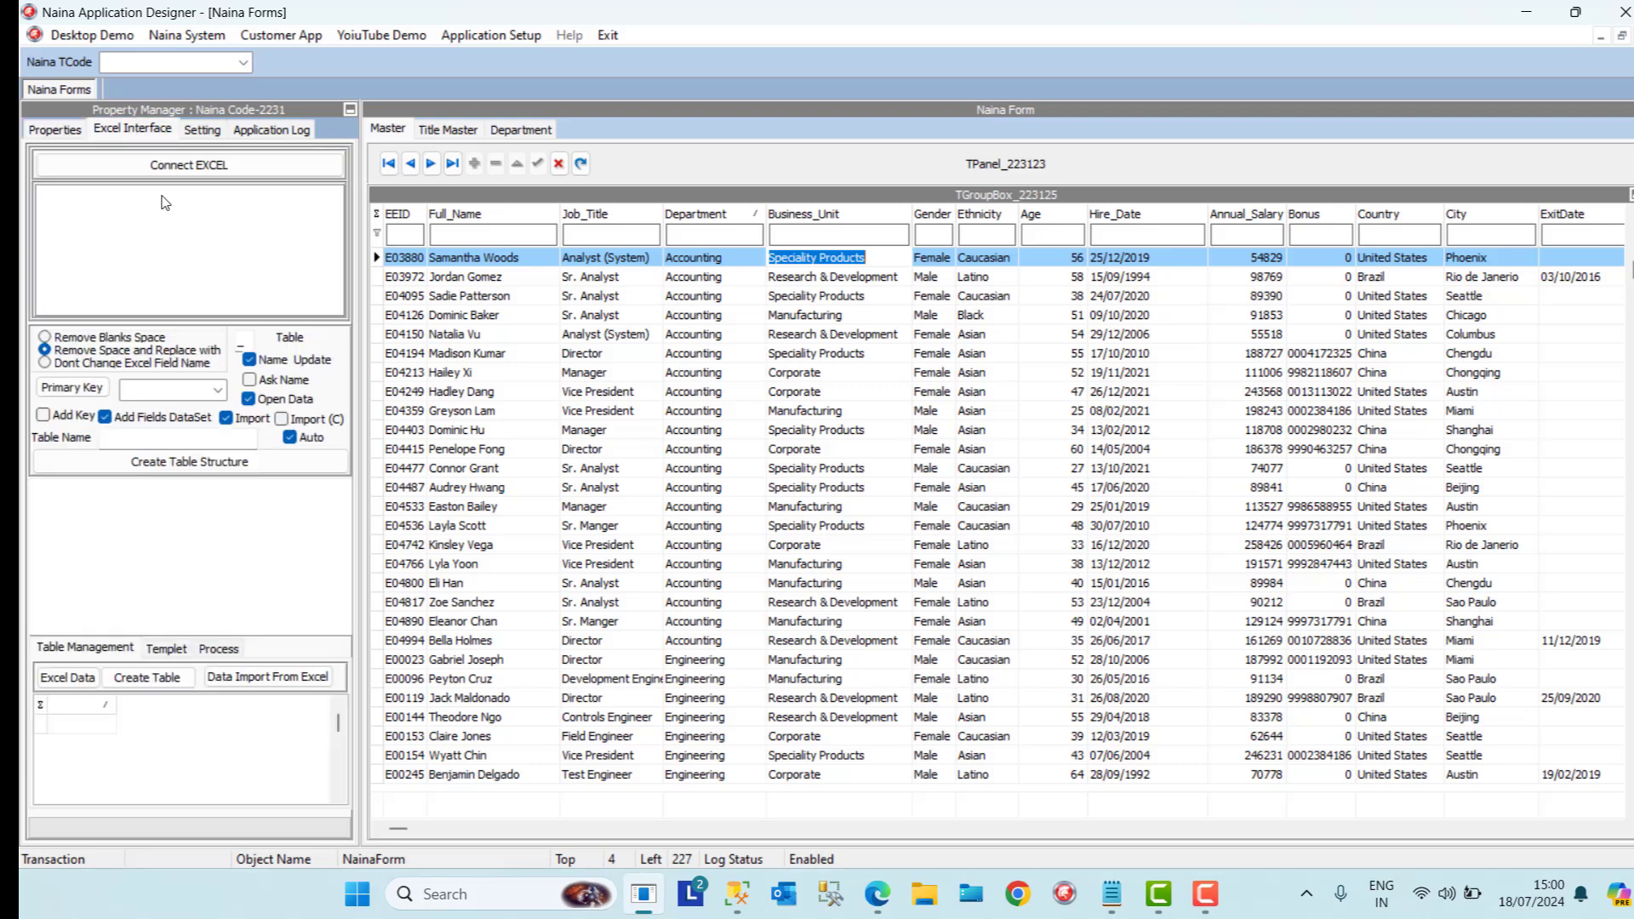
click(279, 381)
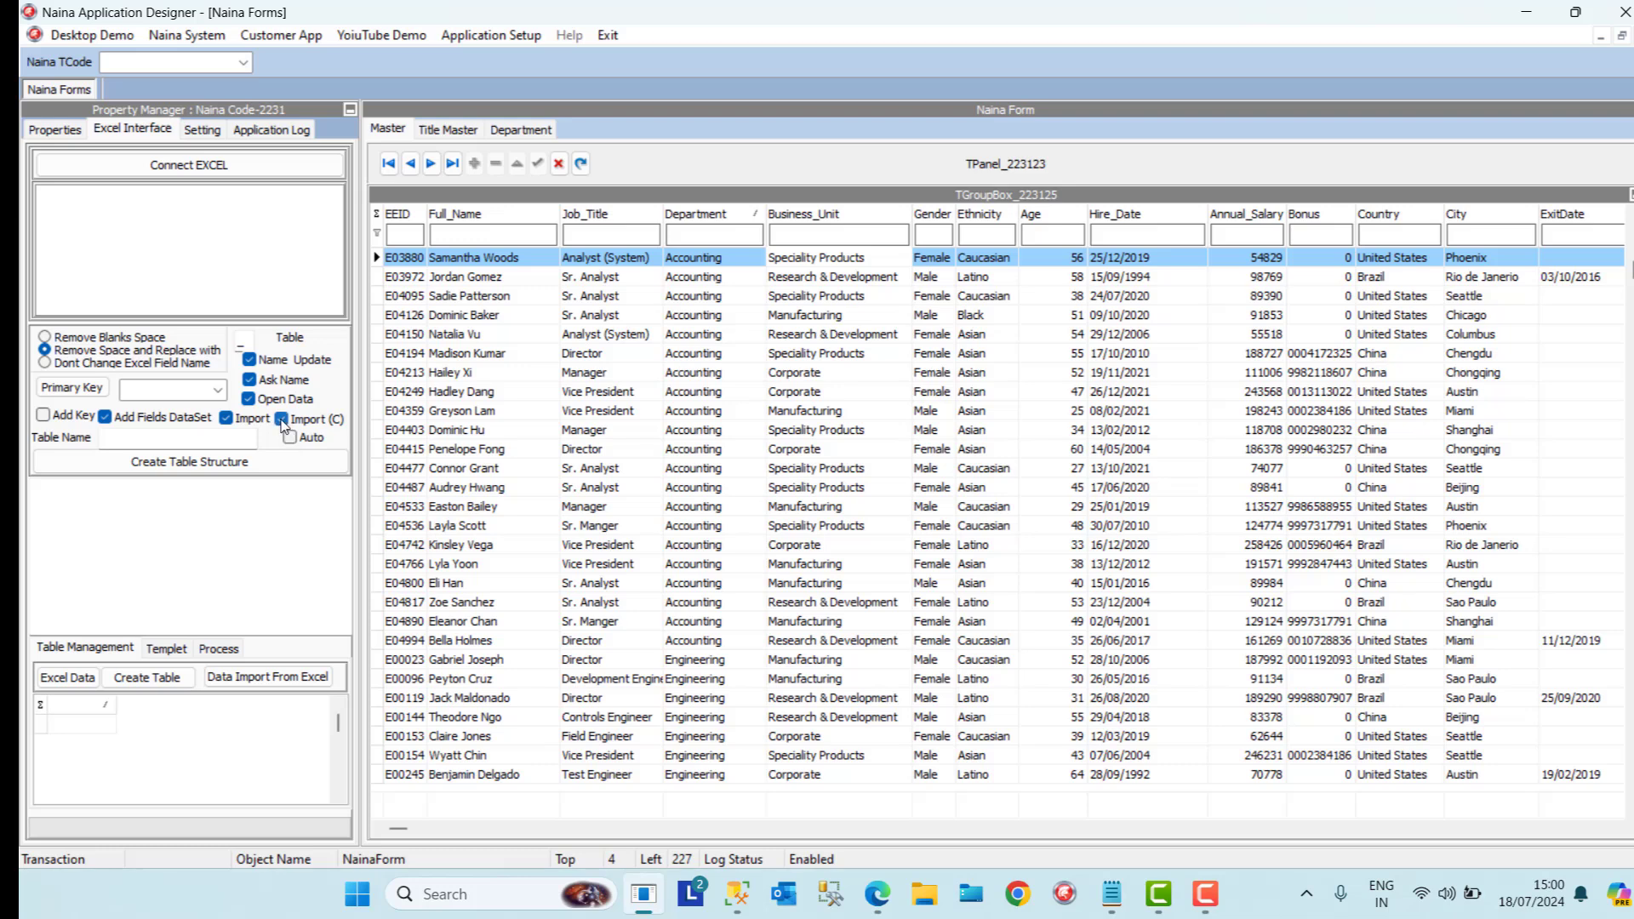
click(158, 170)
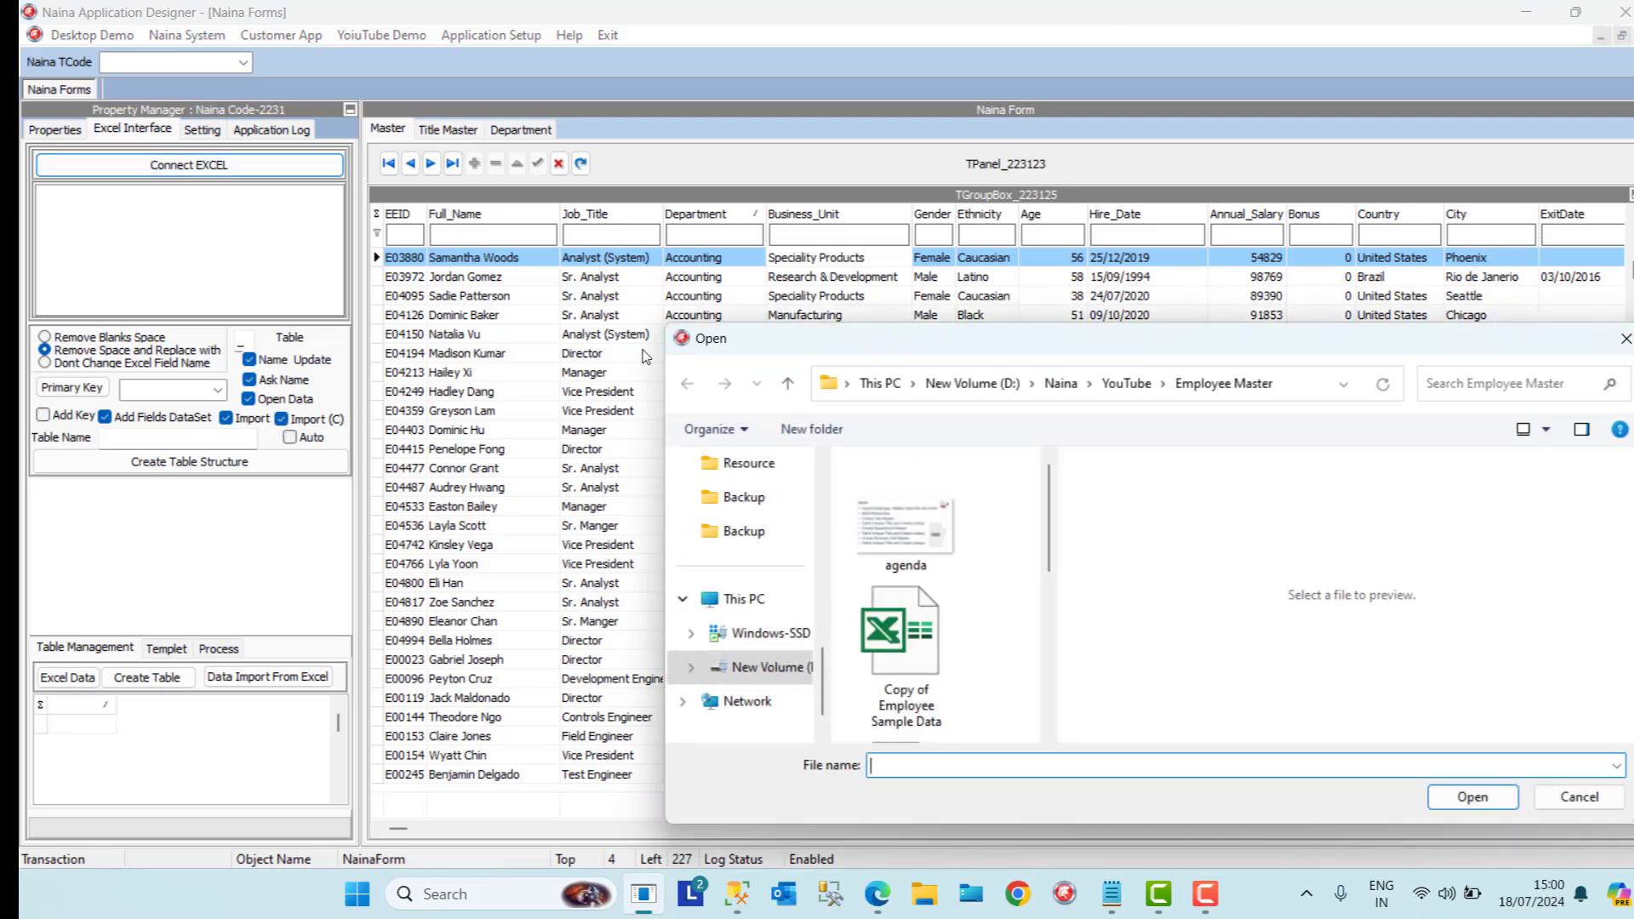
click(955, 681)
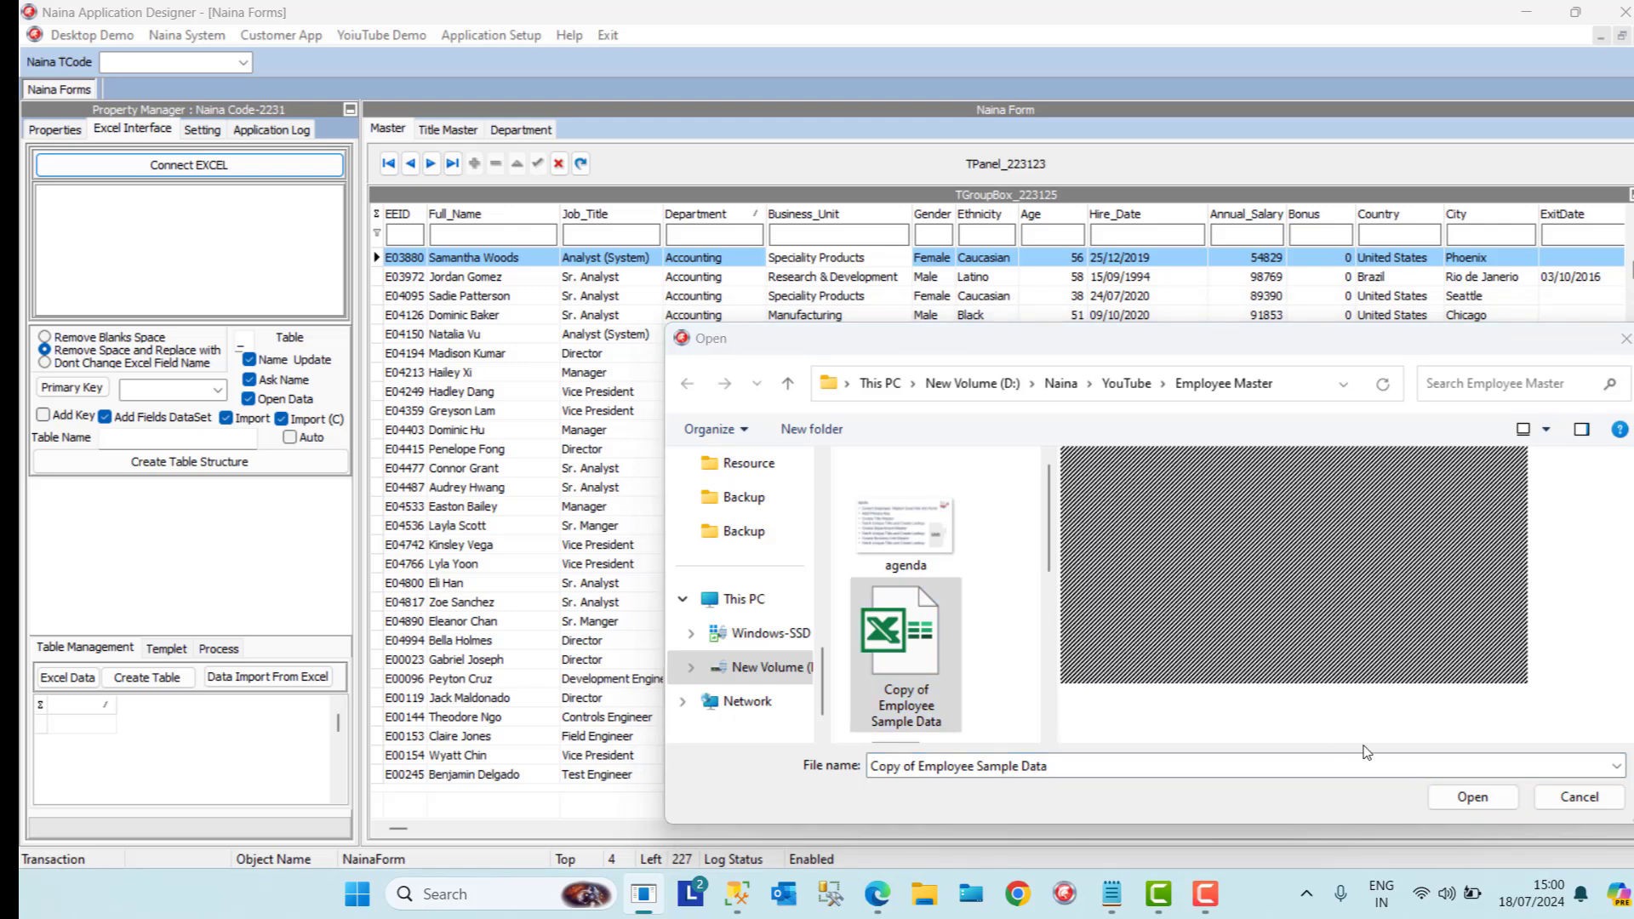
click(1432, 793)
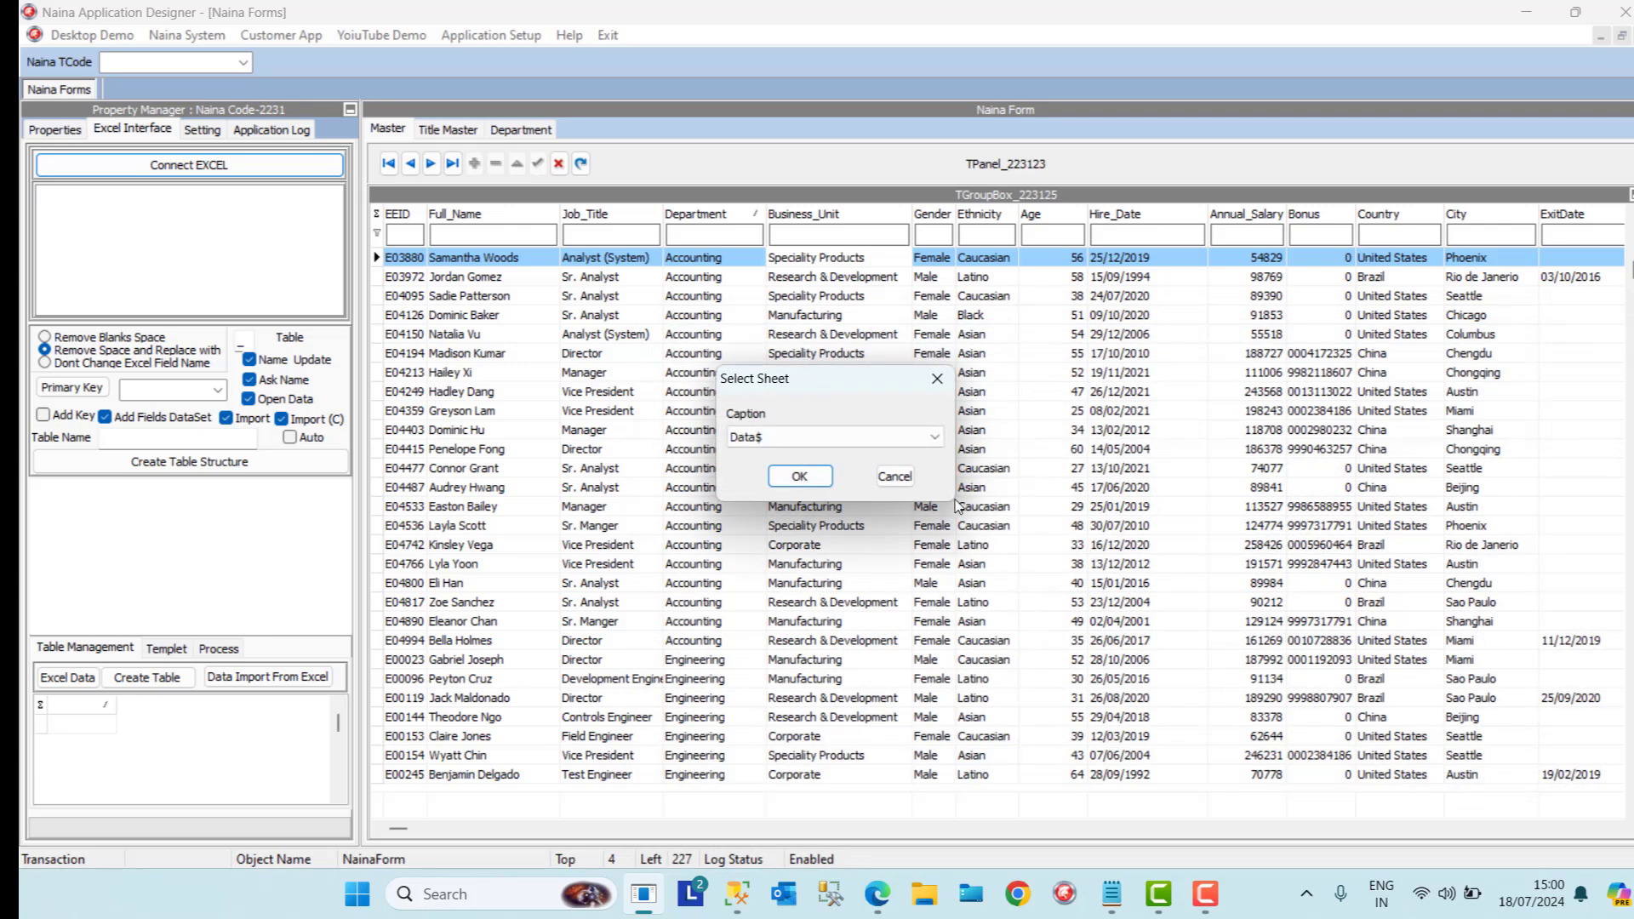
click(846, 438)
click(809, 487)
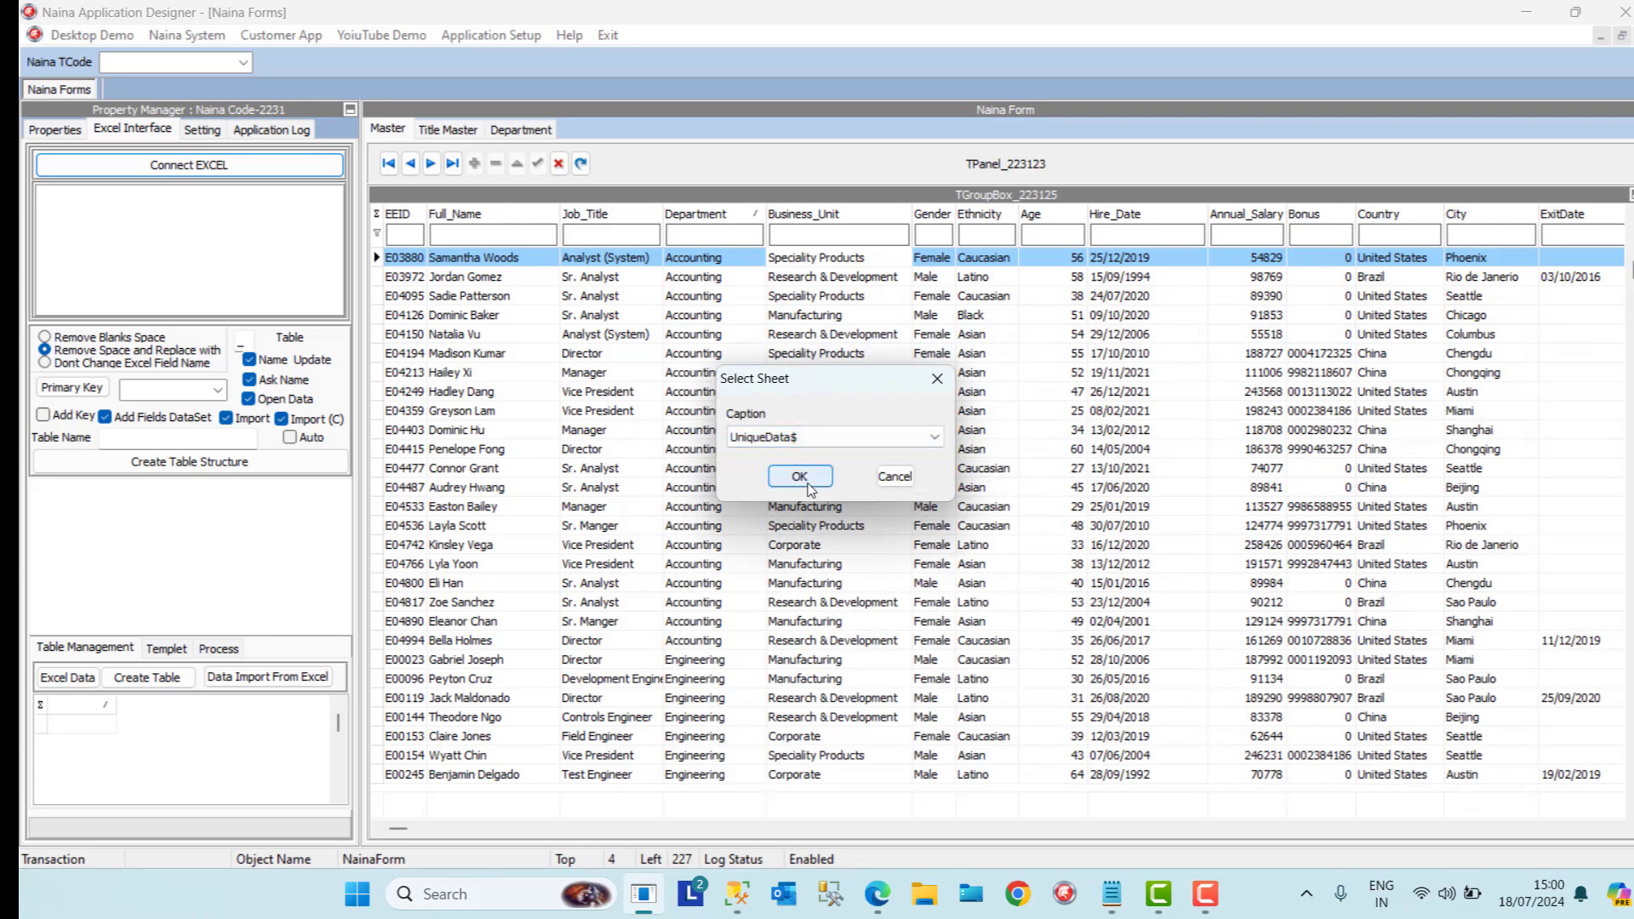
click(800, 476)
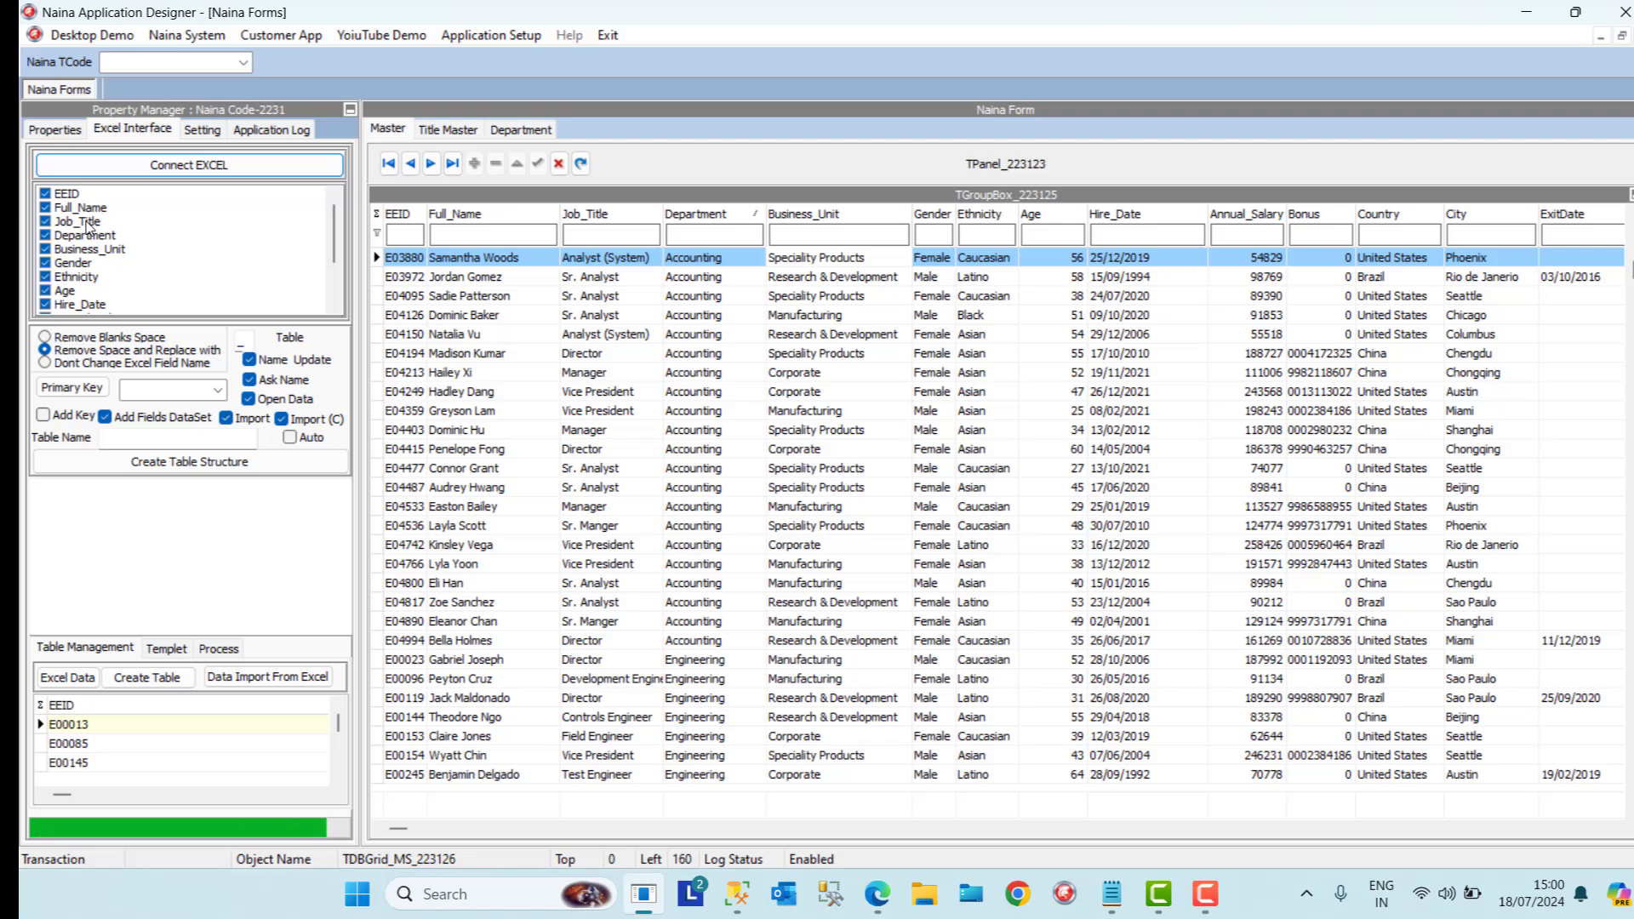
Deselect all the imported Excel fields and select only Business_Unit
right_click(88, 224)
click(138, 259)
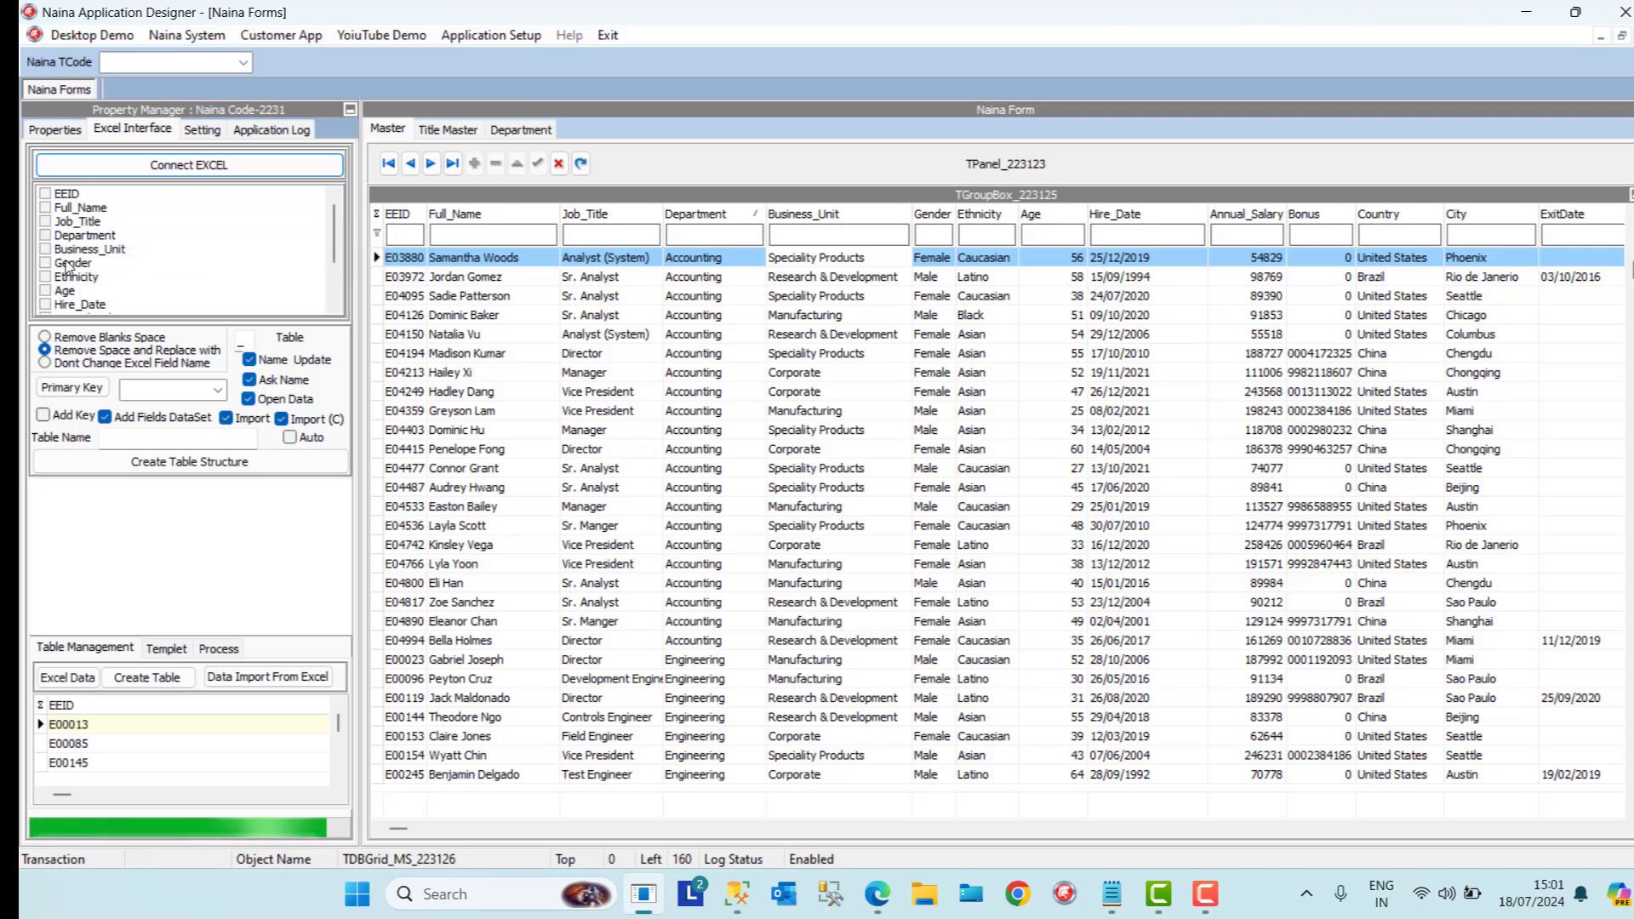
click(47, 262)
click(46, 251)
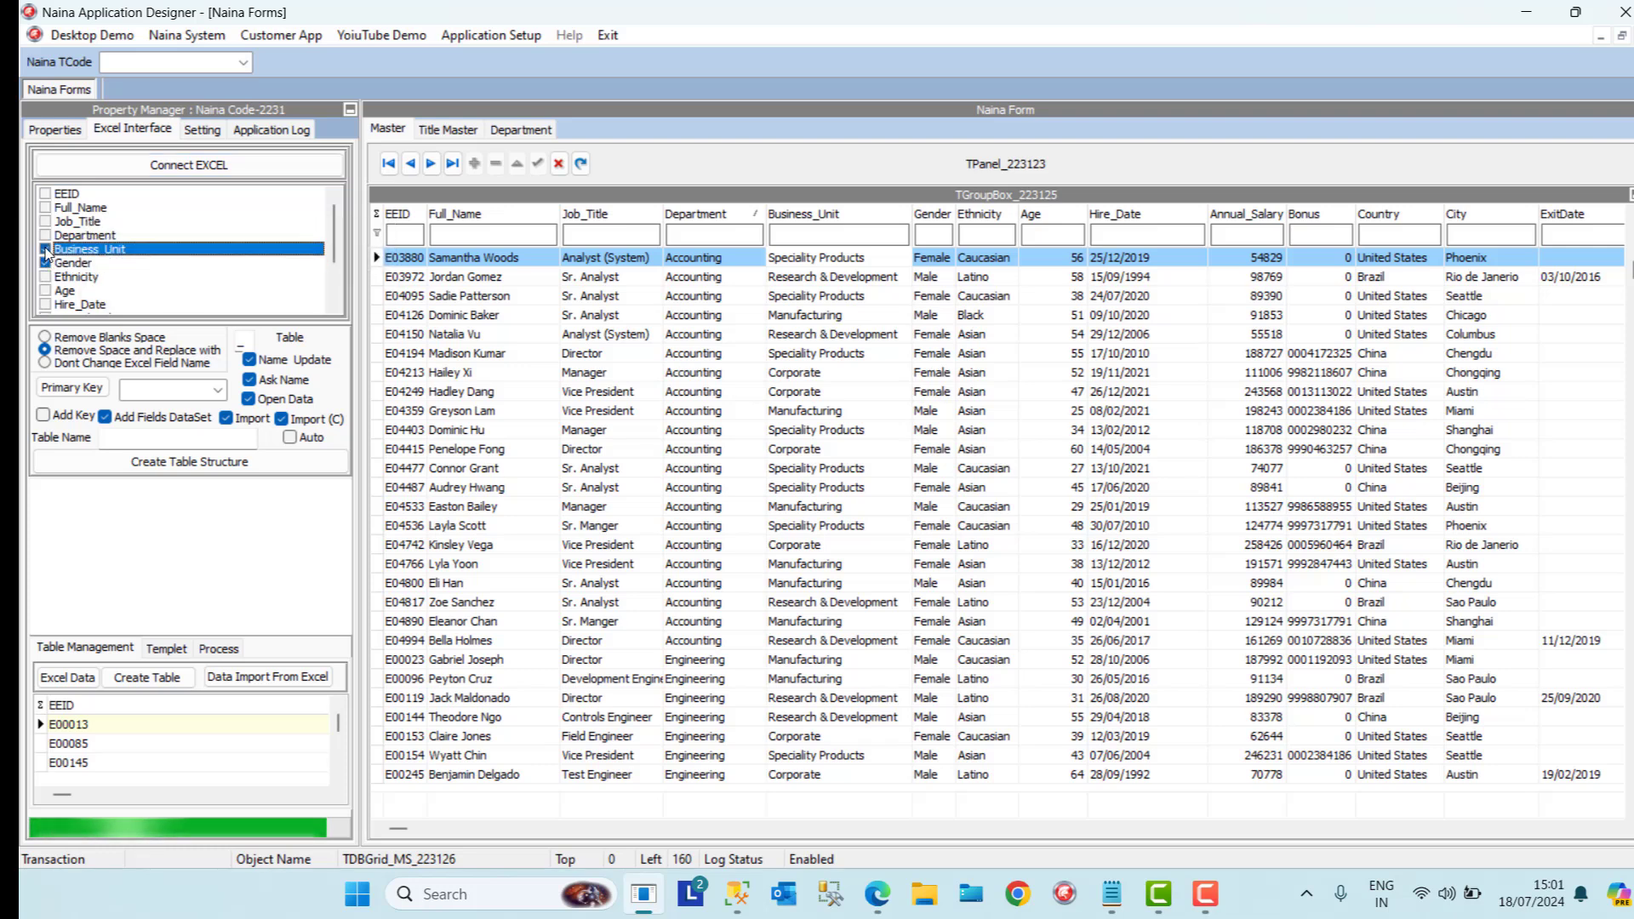
click(45, 263)
Enable Add Key and generate the table structure under the table name HRDEMO_BUNIT
click(44, 415)
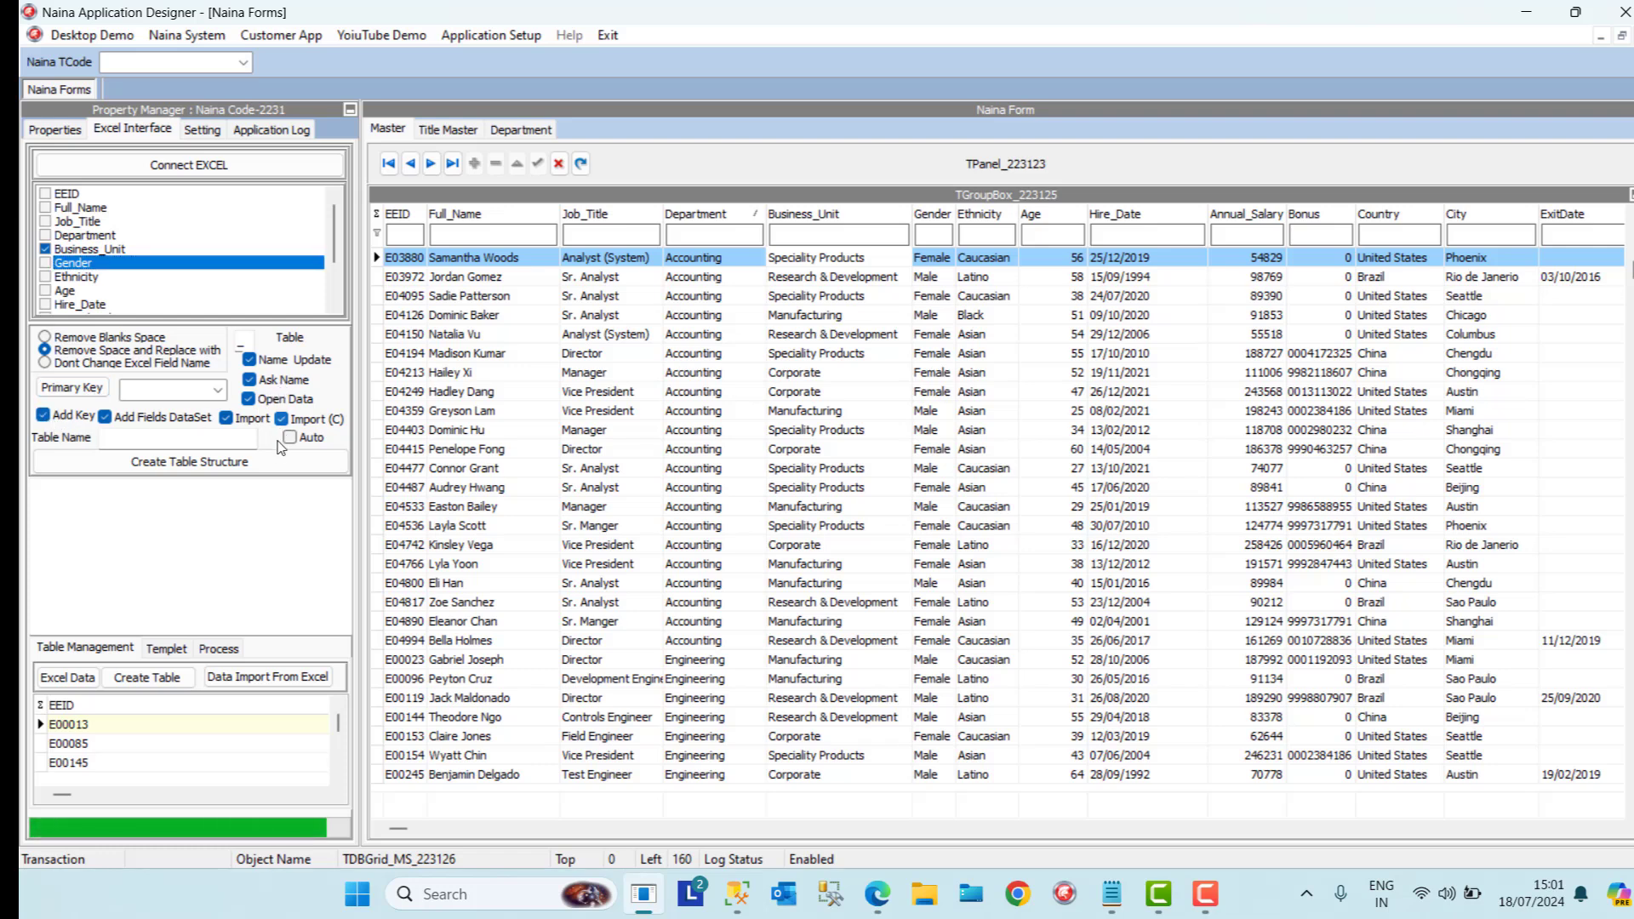
click(263, 464)
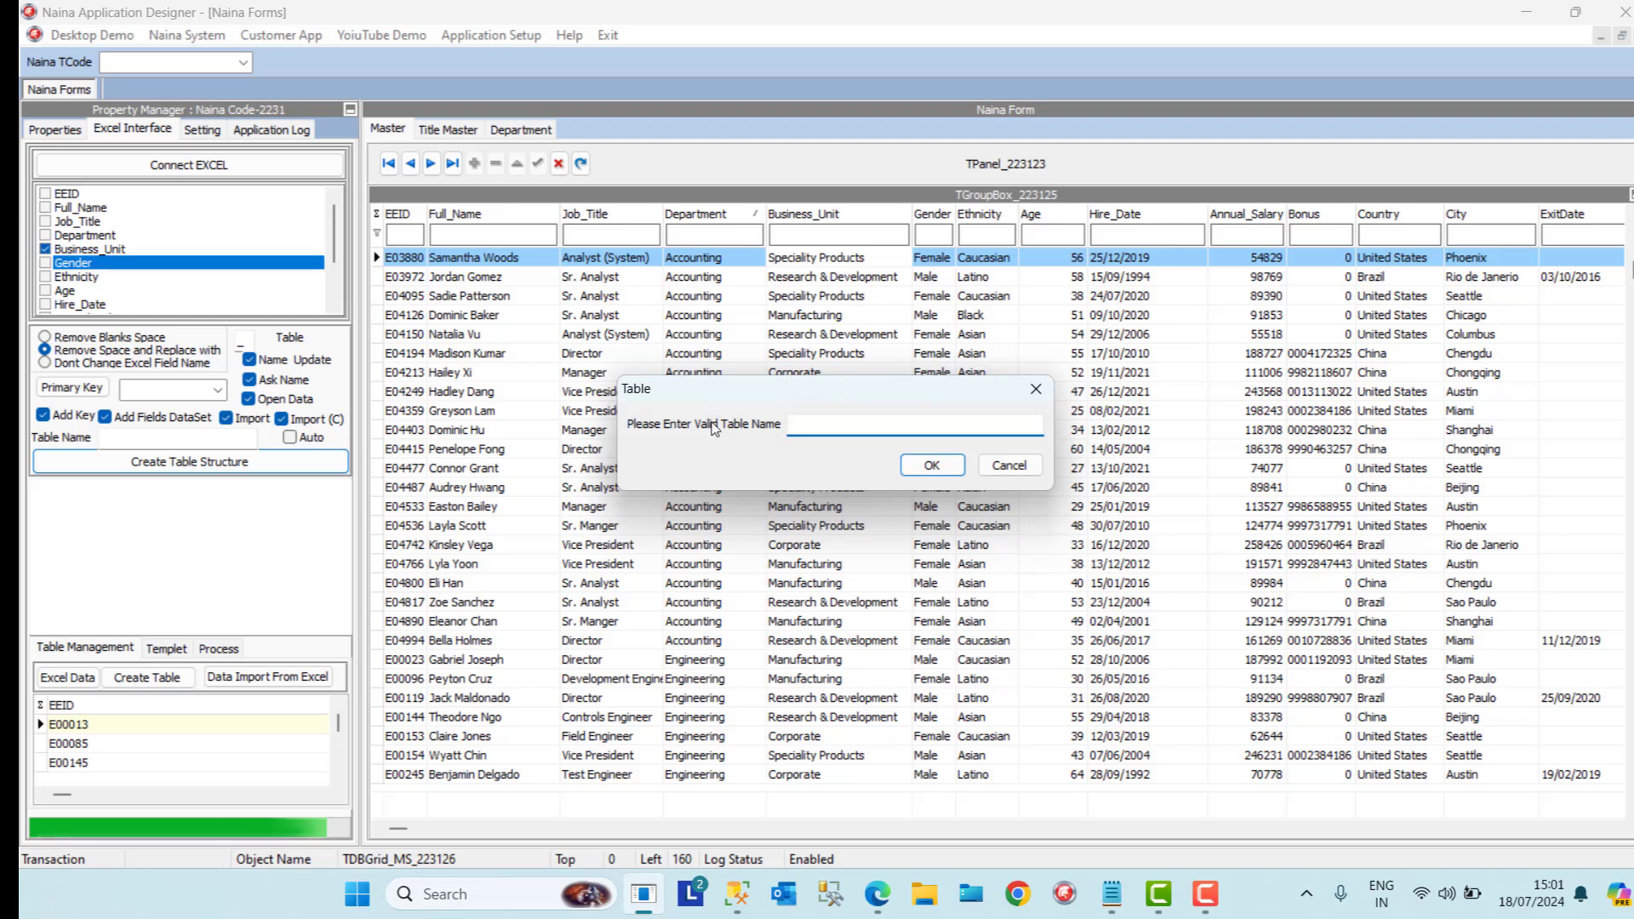
key(Caps_Lock)
text(HRDE)
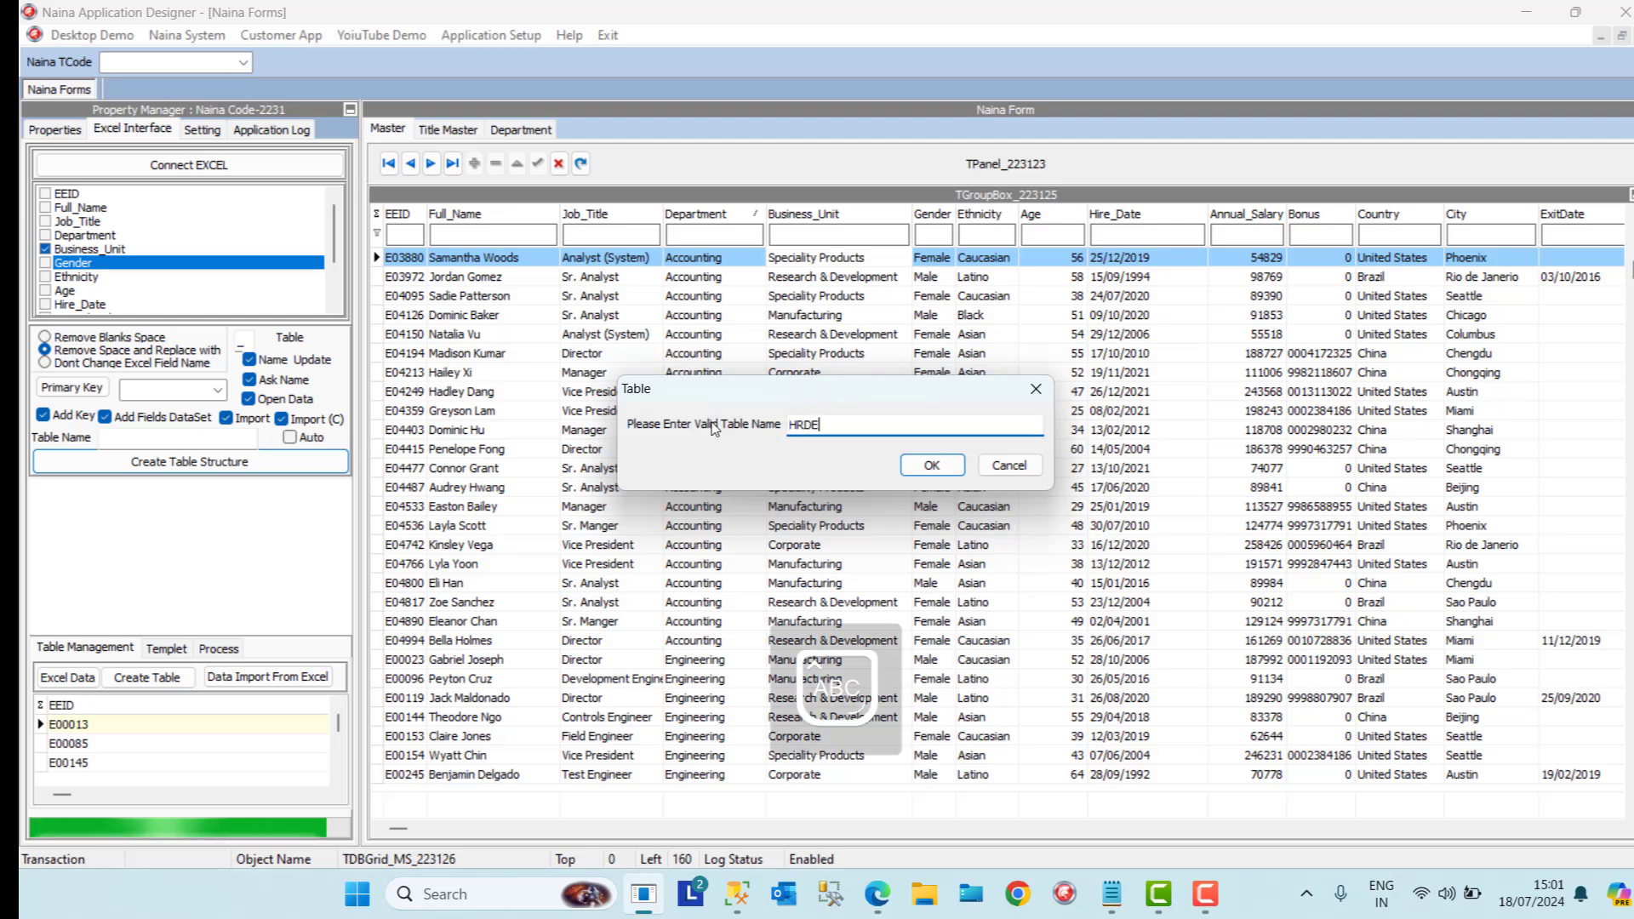
text(MO_BUNIT)
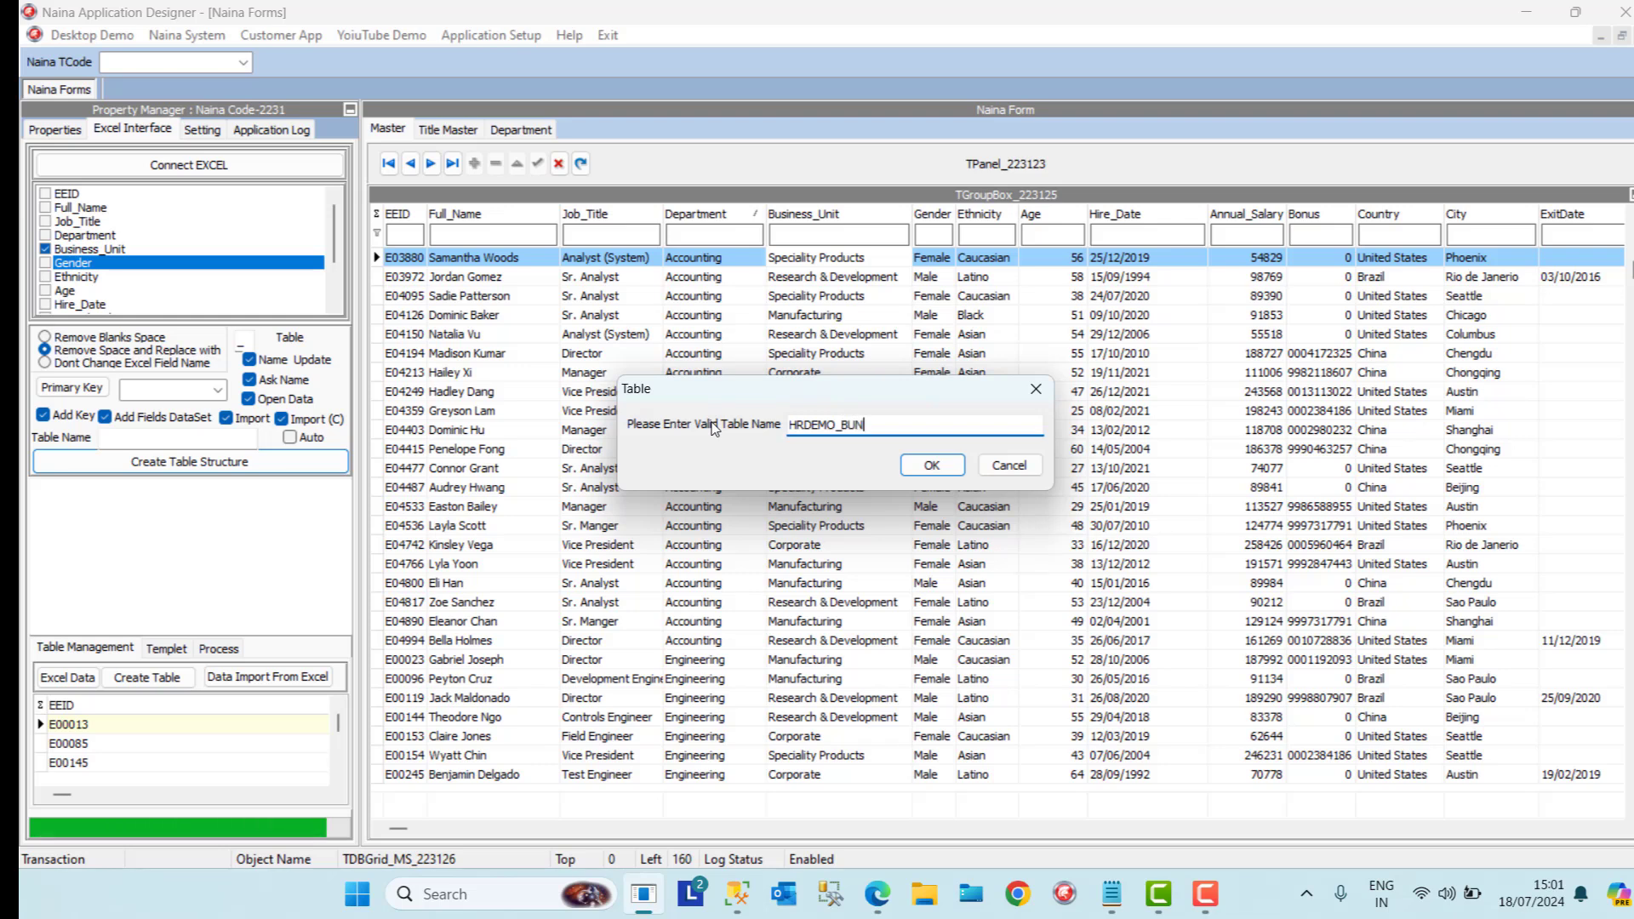
click(925, 468)
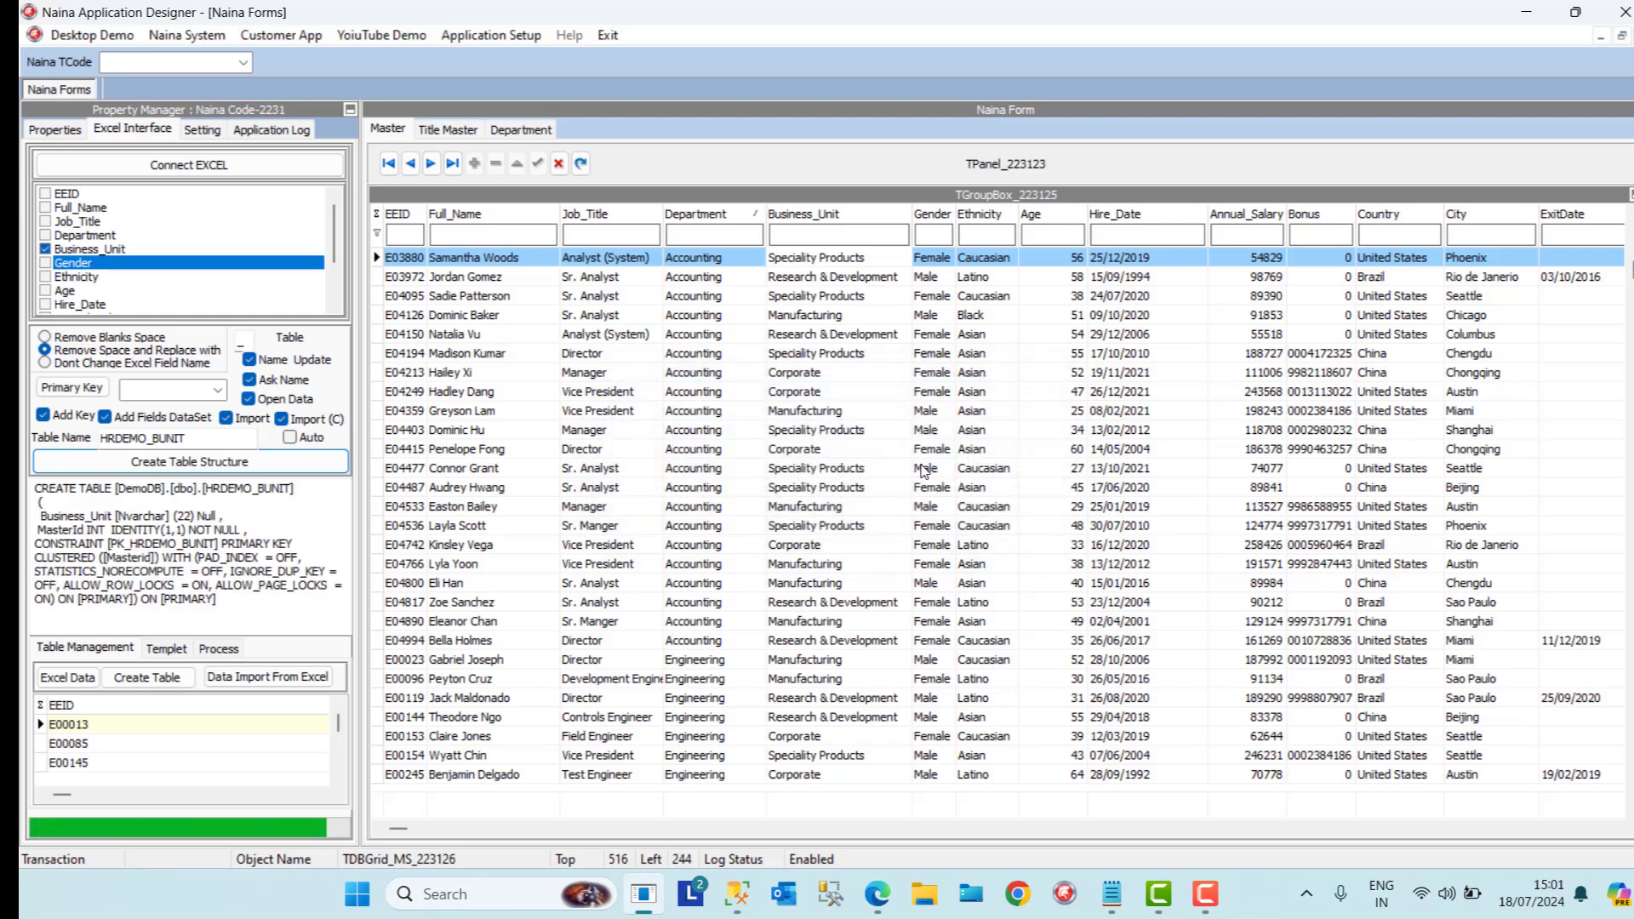
Create the HRDEMO_BUNIT table and its data objects from the generated structure
click(134, 680)
click(960, 473)
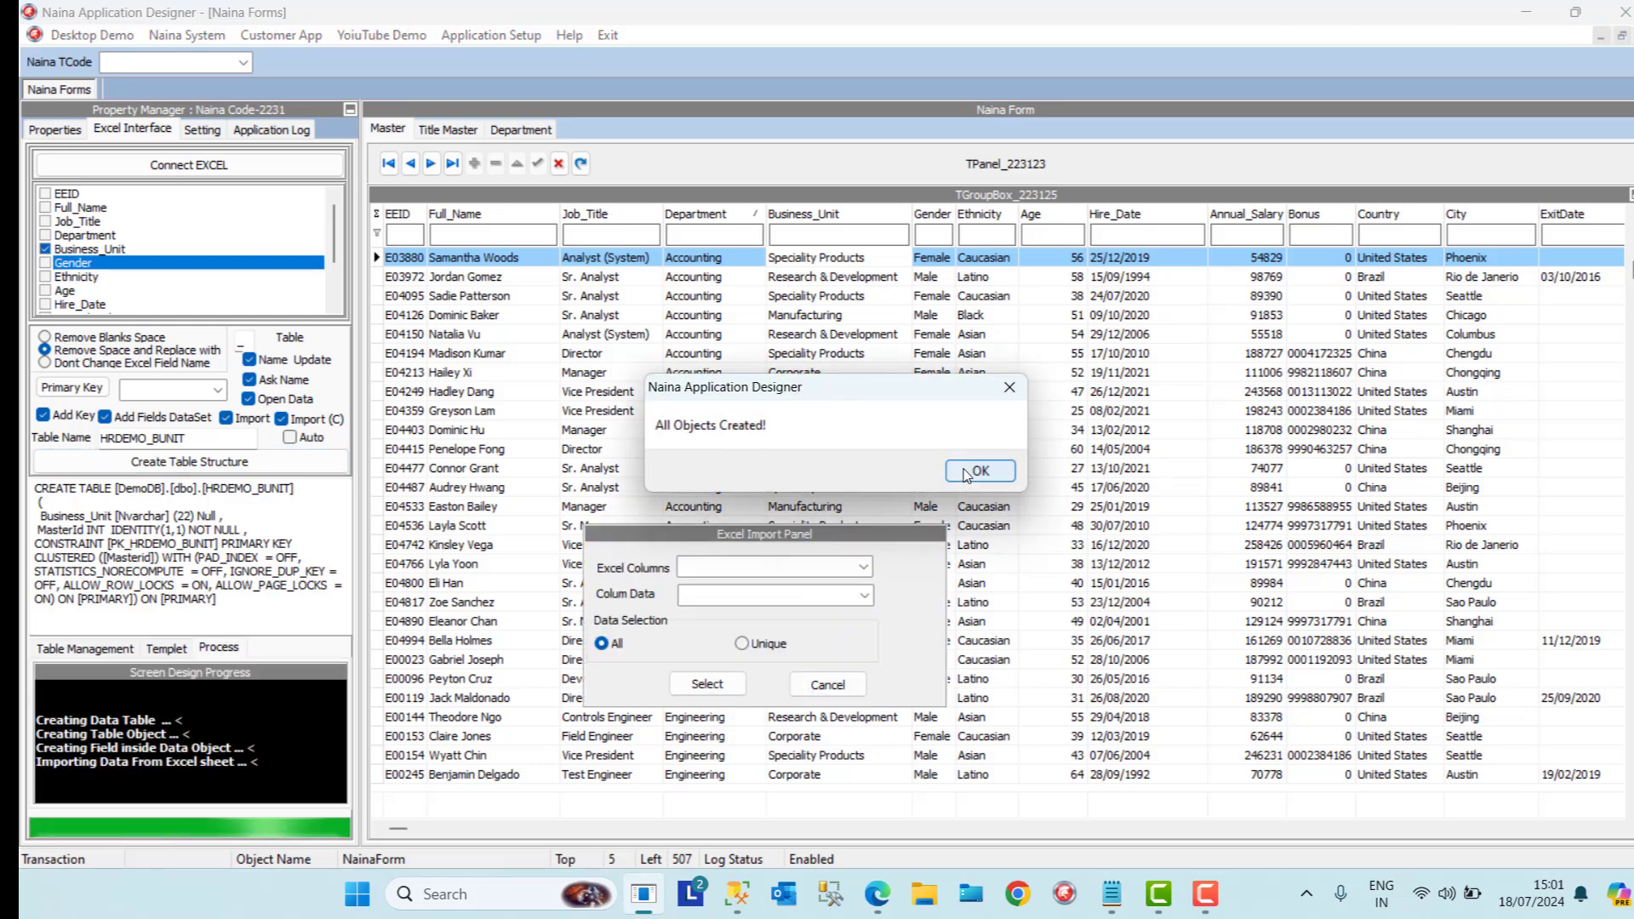
click(970, 470)
Import only the unique values of the Excel column Business Unit into the HRDEMO_BUNIT table
click(864, 568)
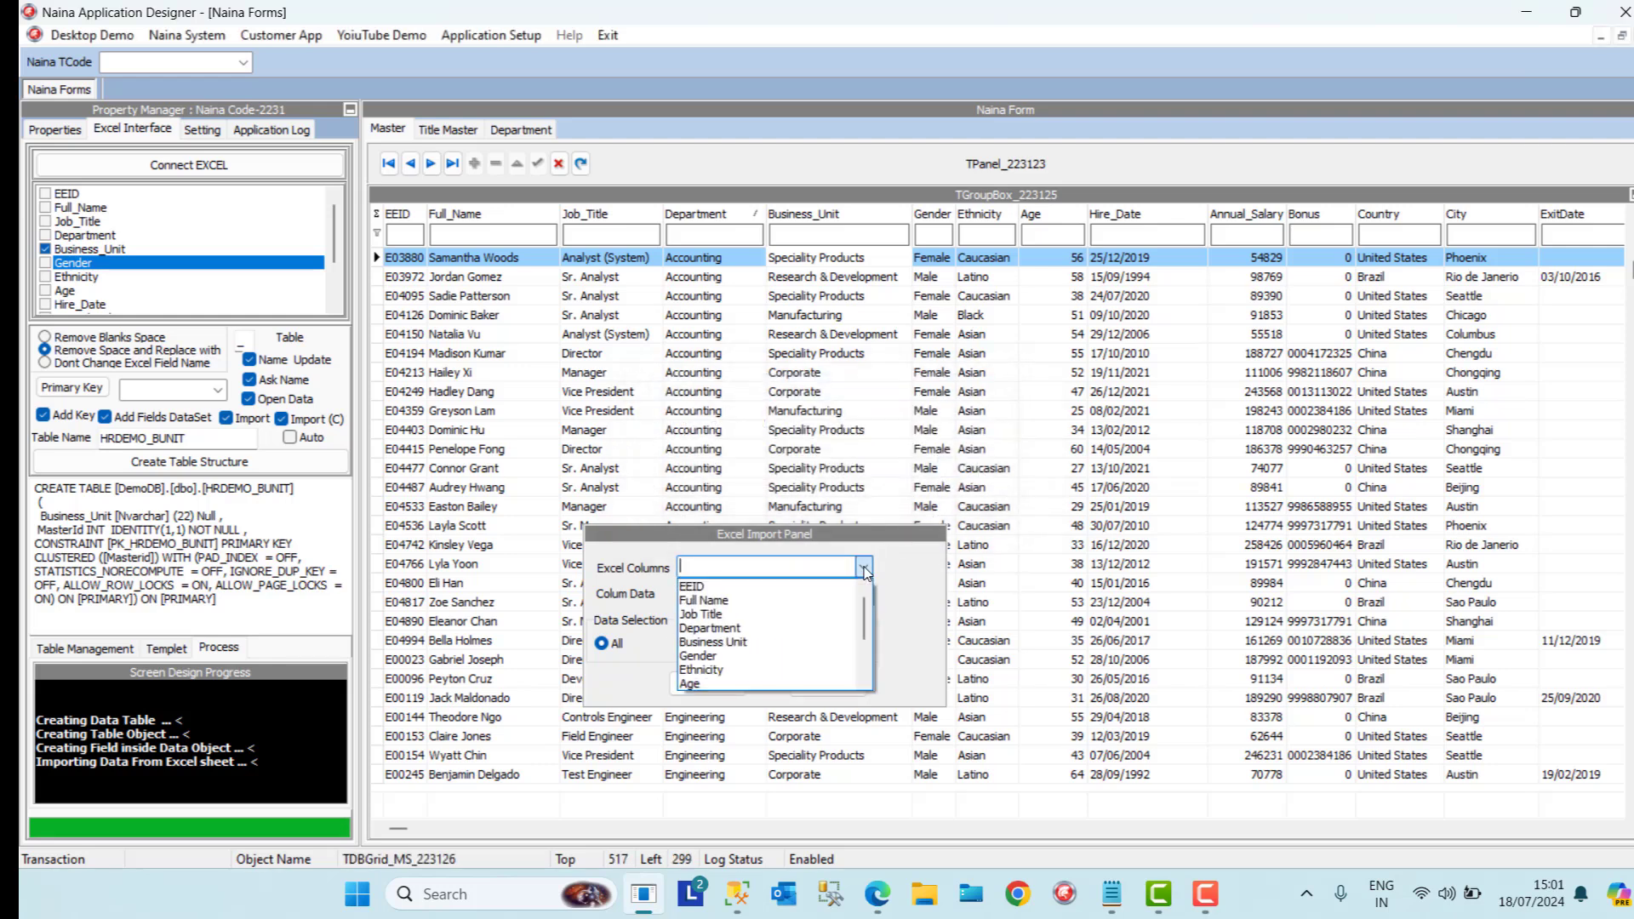
click(819, 645)
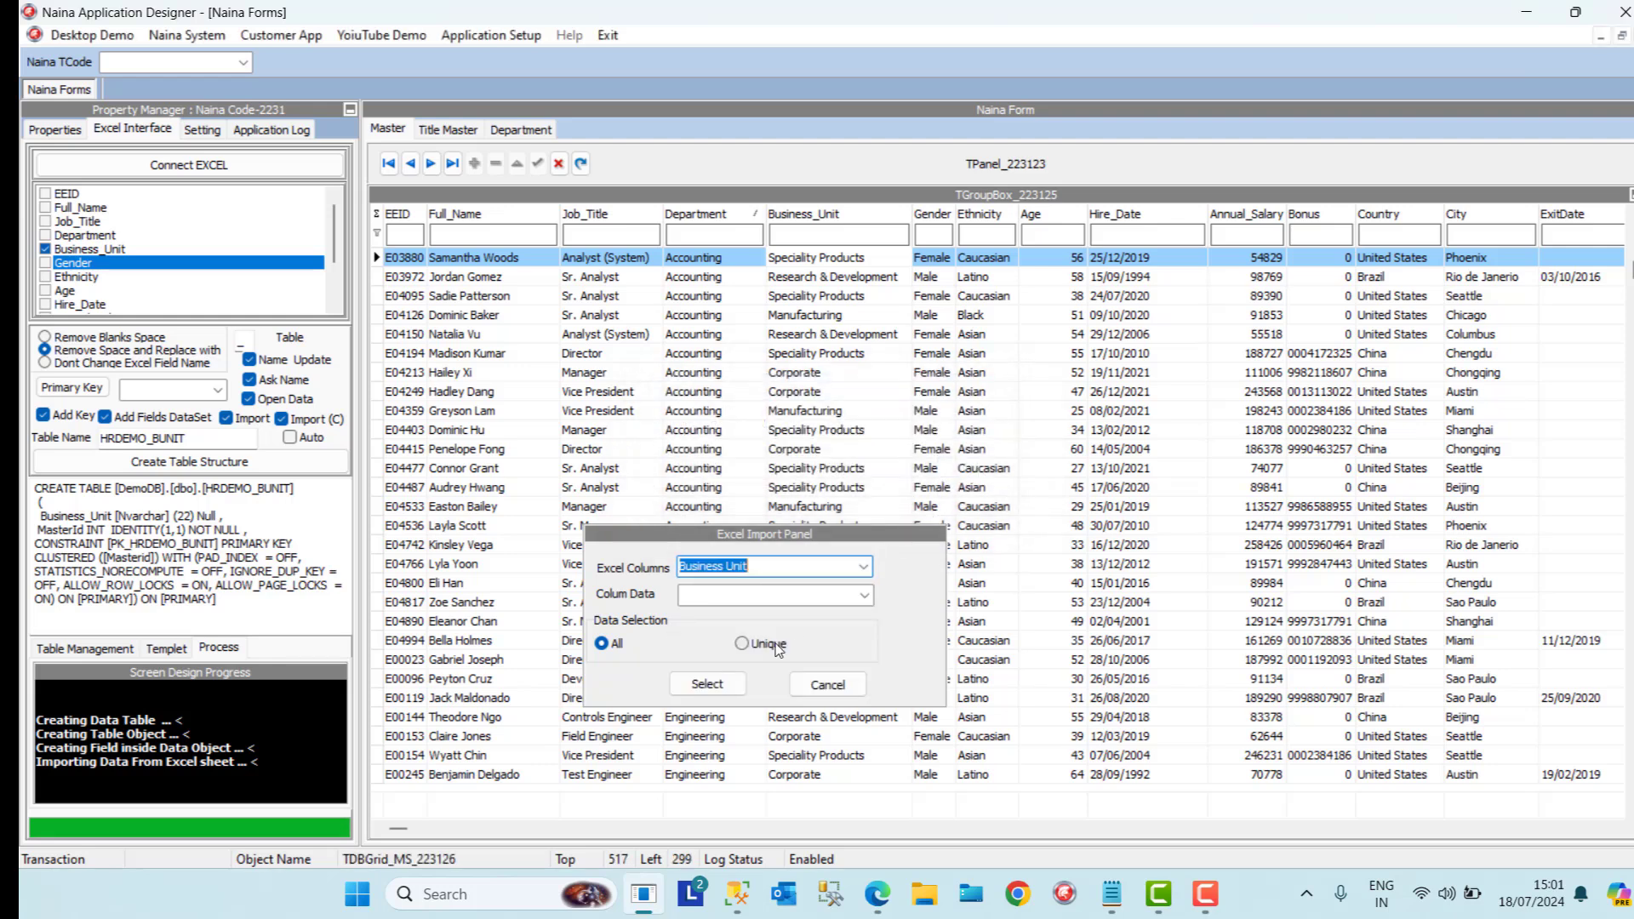
click(763, 649)
click(714, 686)
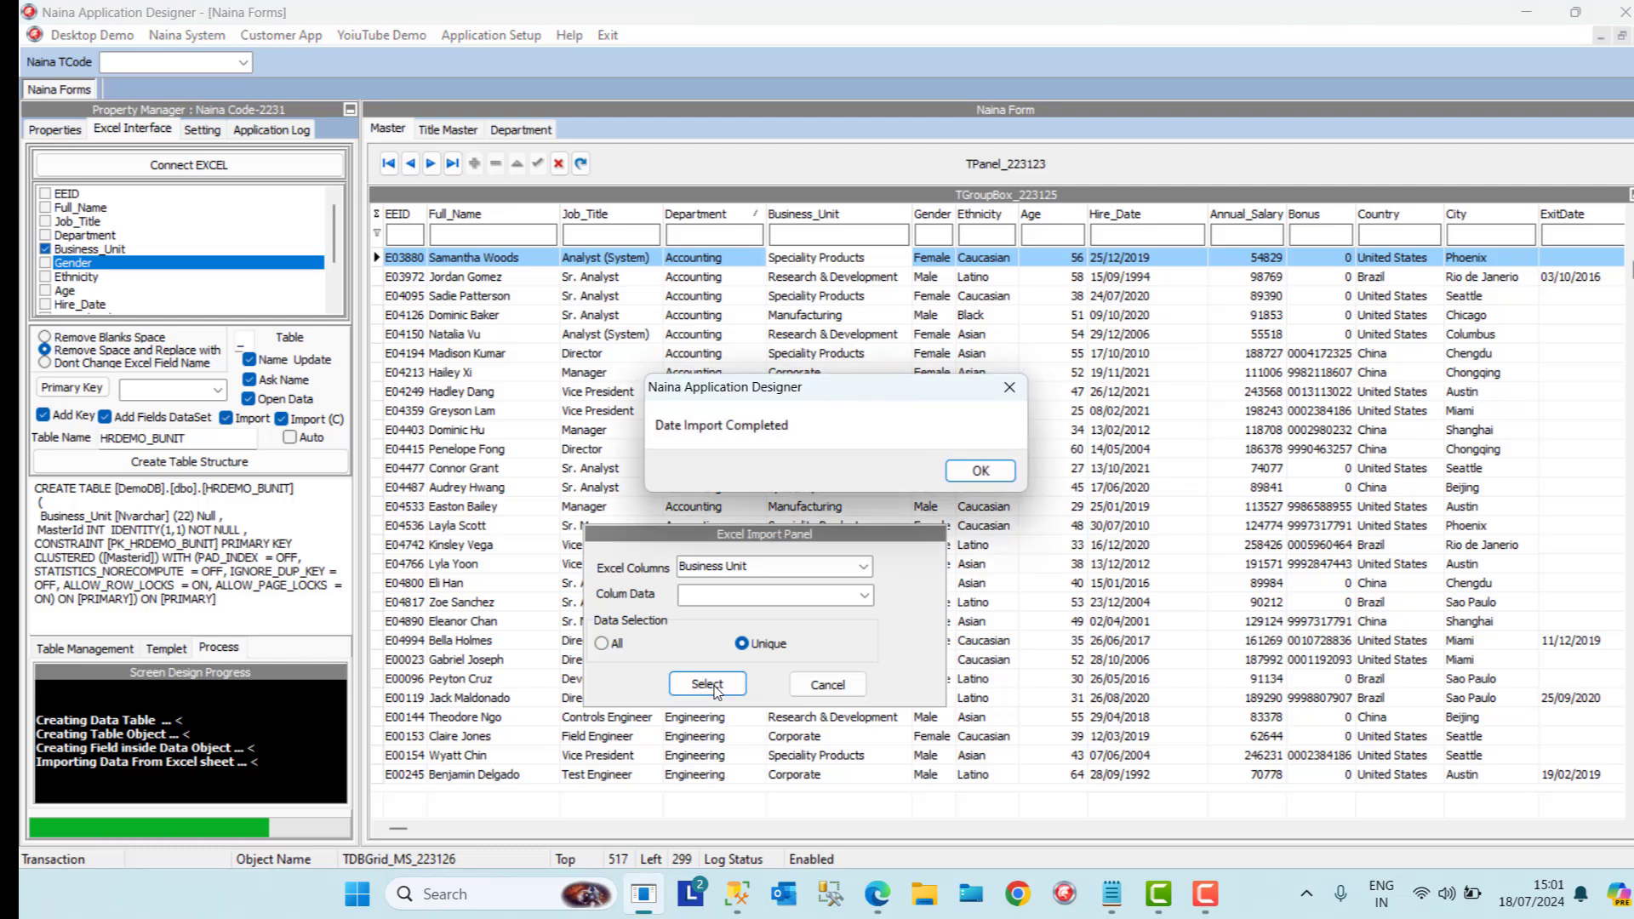
click(979, 470)
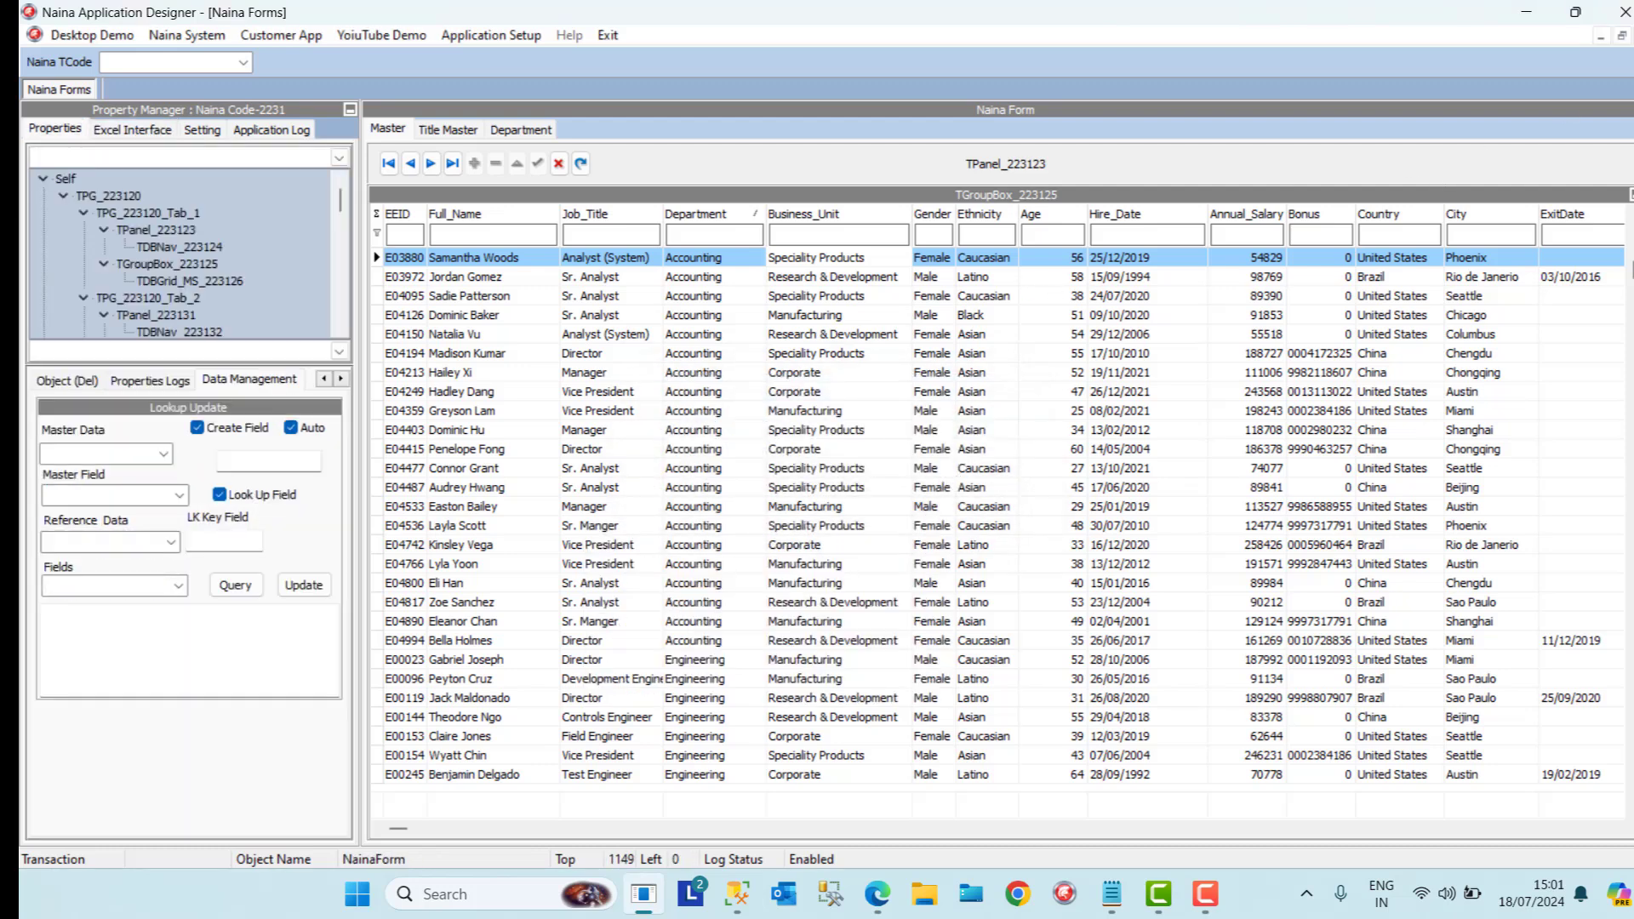
Close the Naina Forms window and reopen it to reload the form with the new data objects
click(1633, 35)
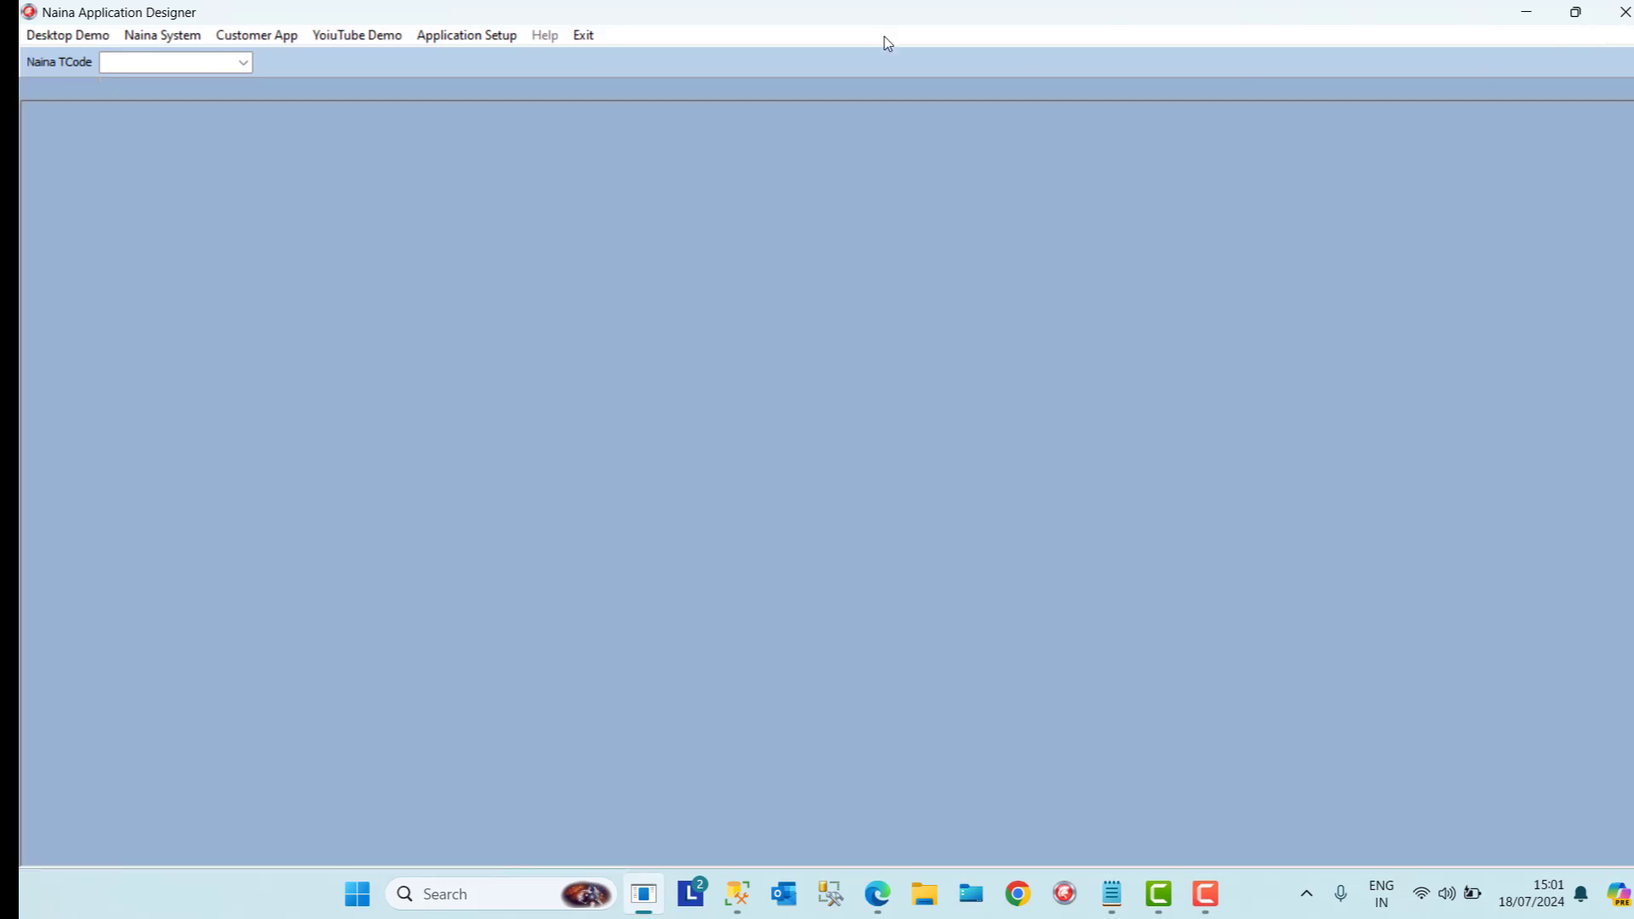
click(499, 38)
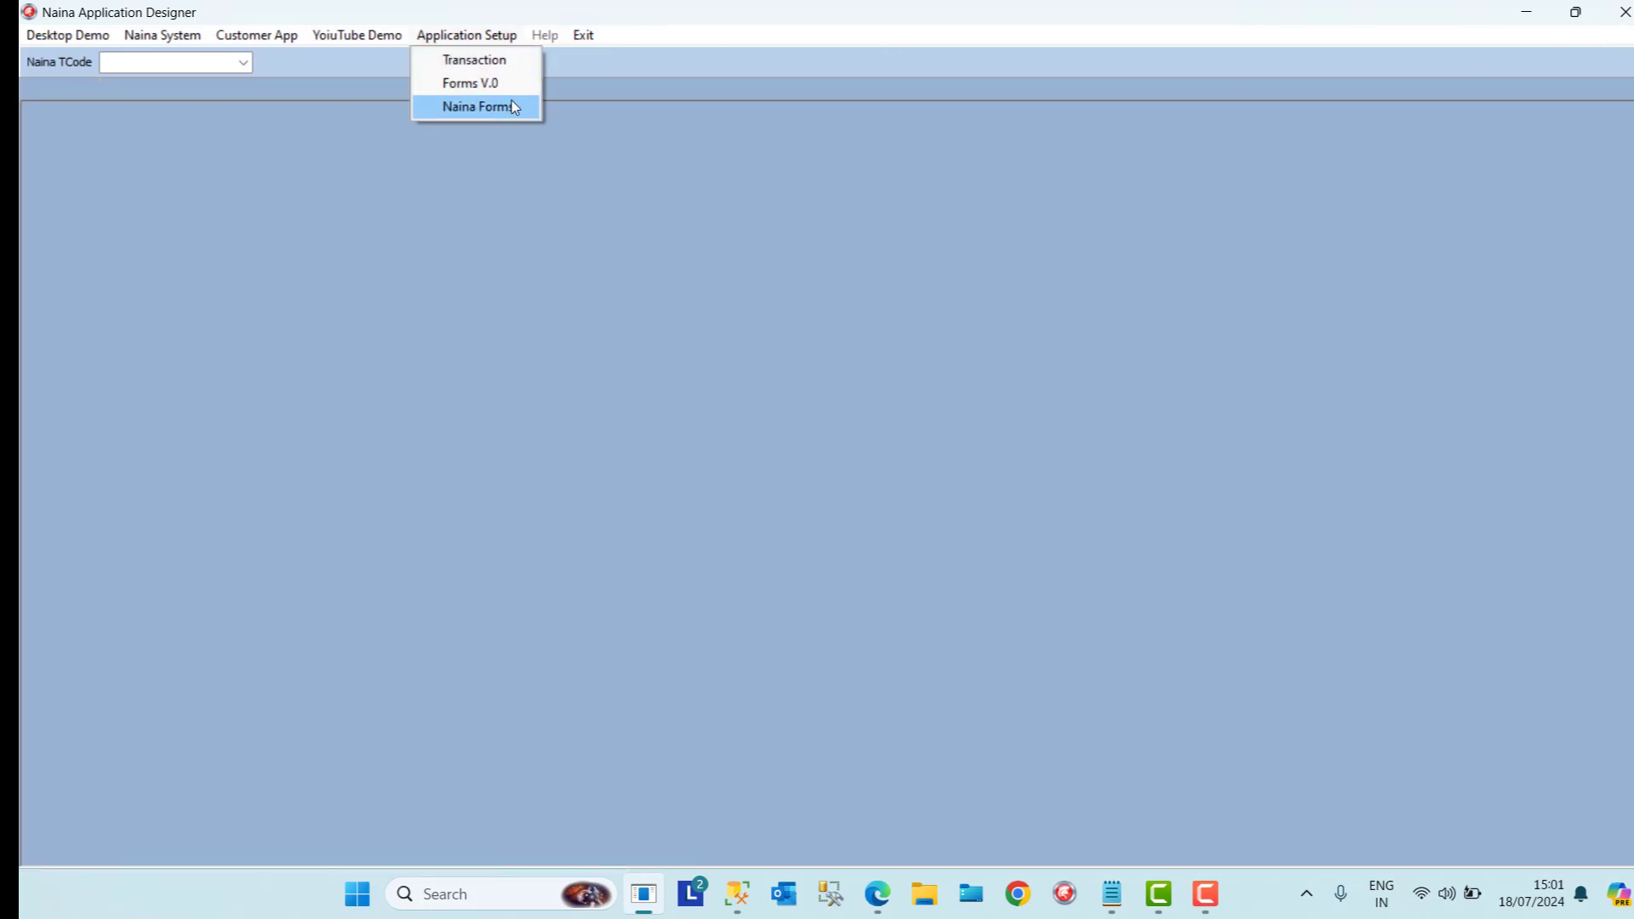
click(512, 100)
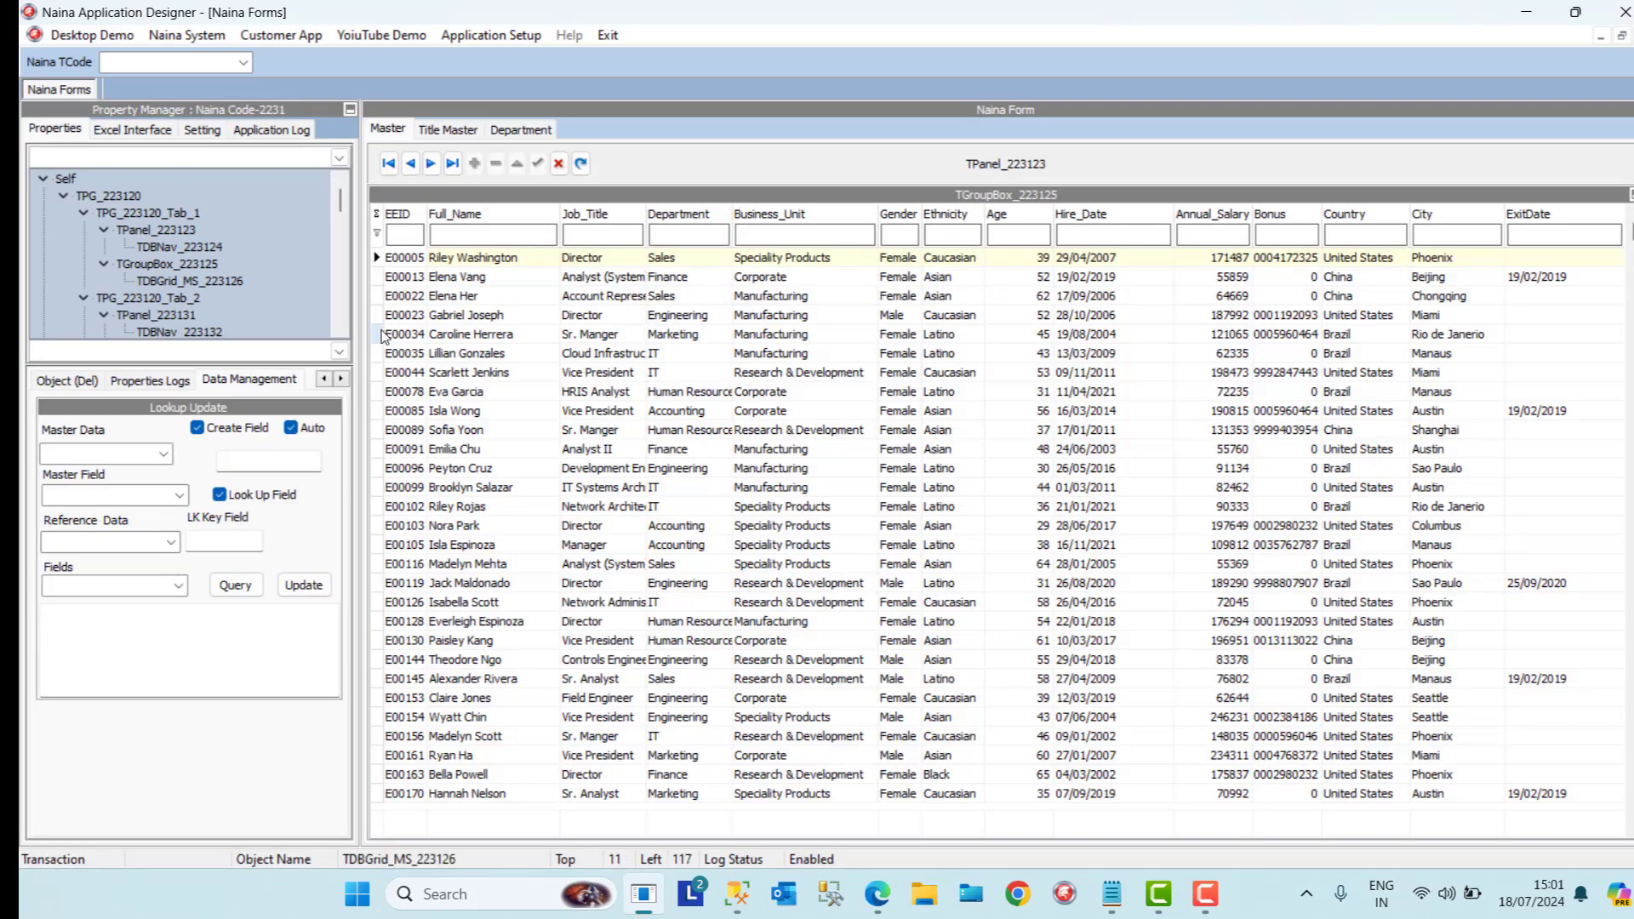
Check which lookup fields are available in the Master grid's column setup, leaving the columns as they are
right_click(377, 331)
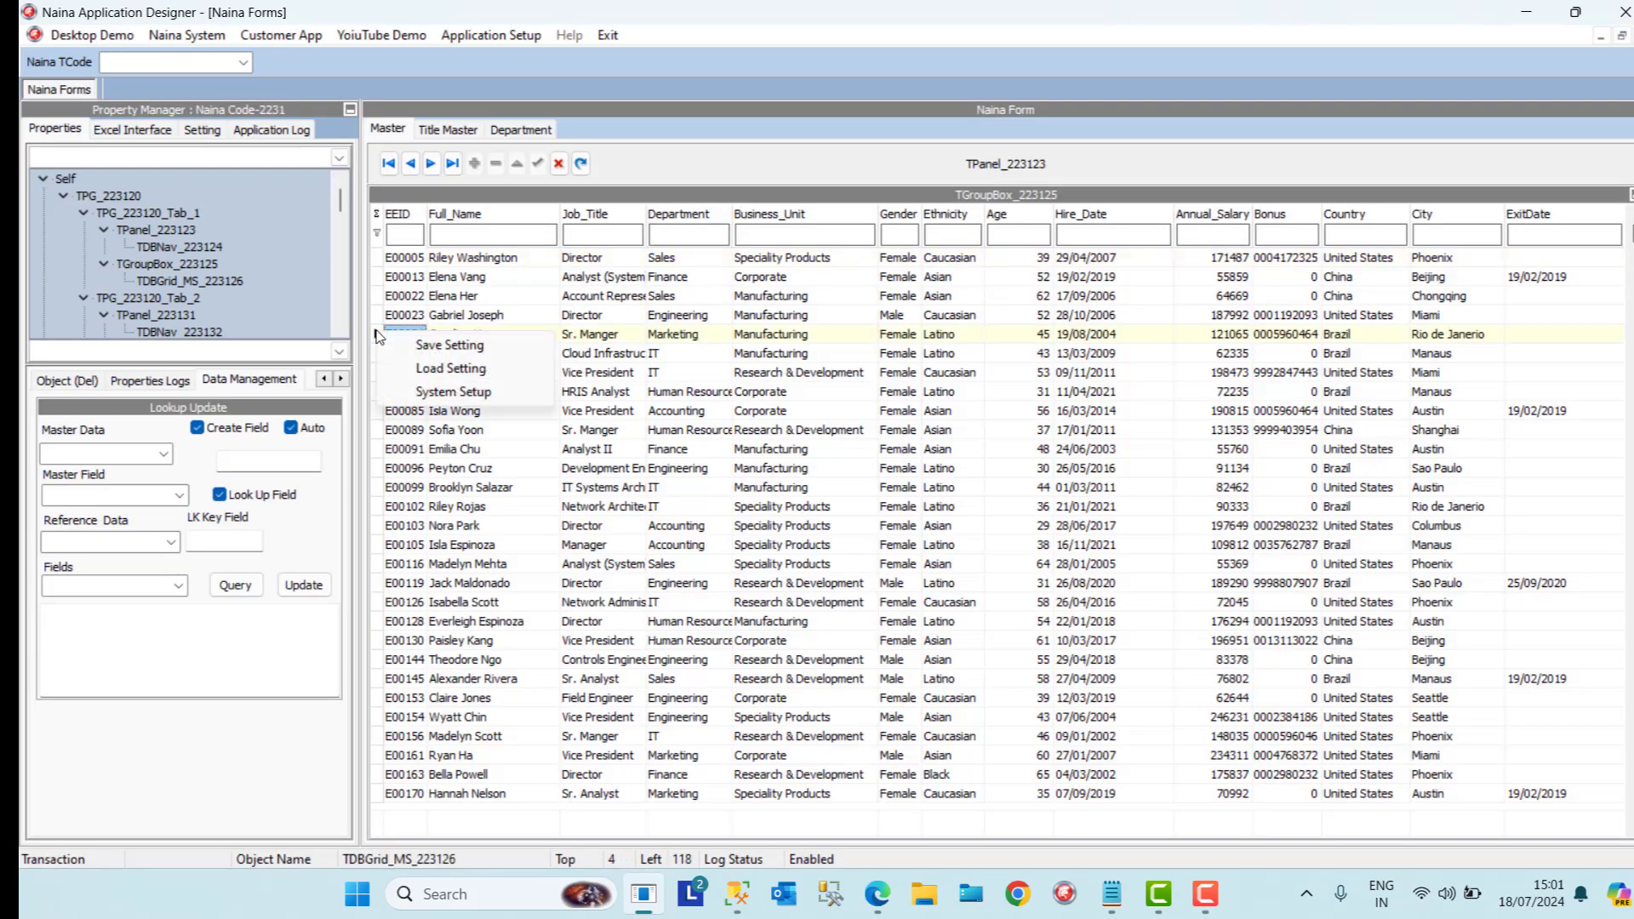
click(439, 390)
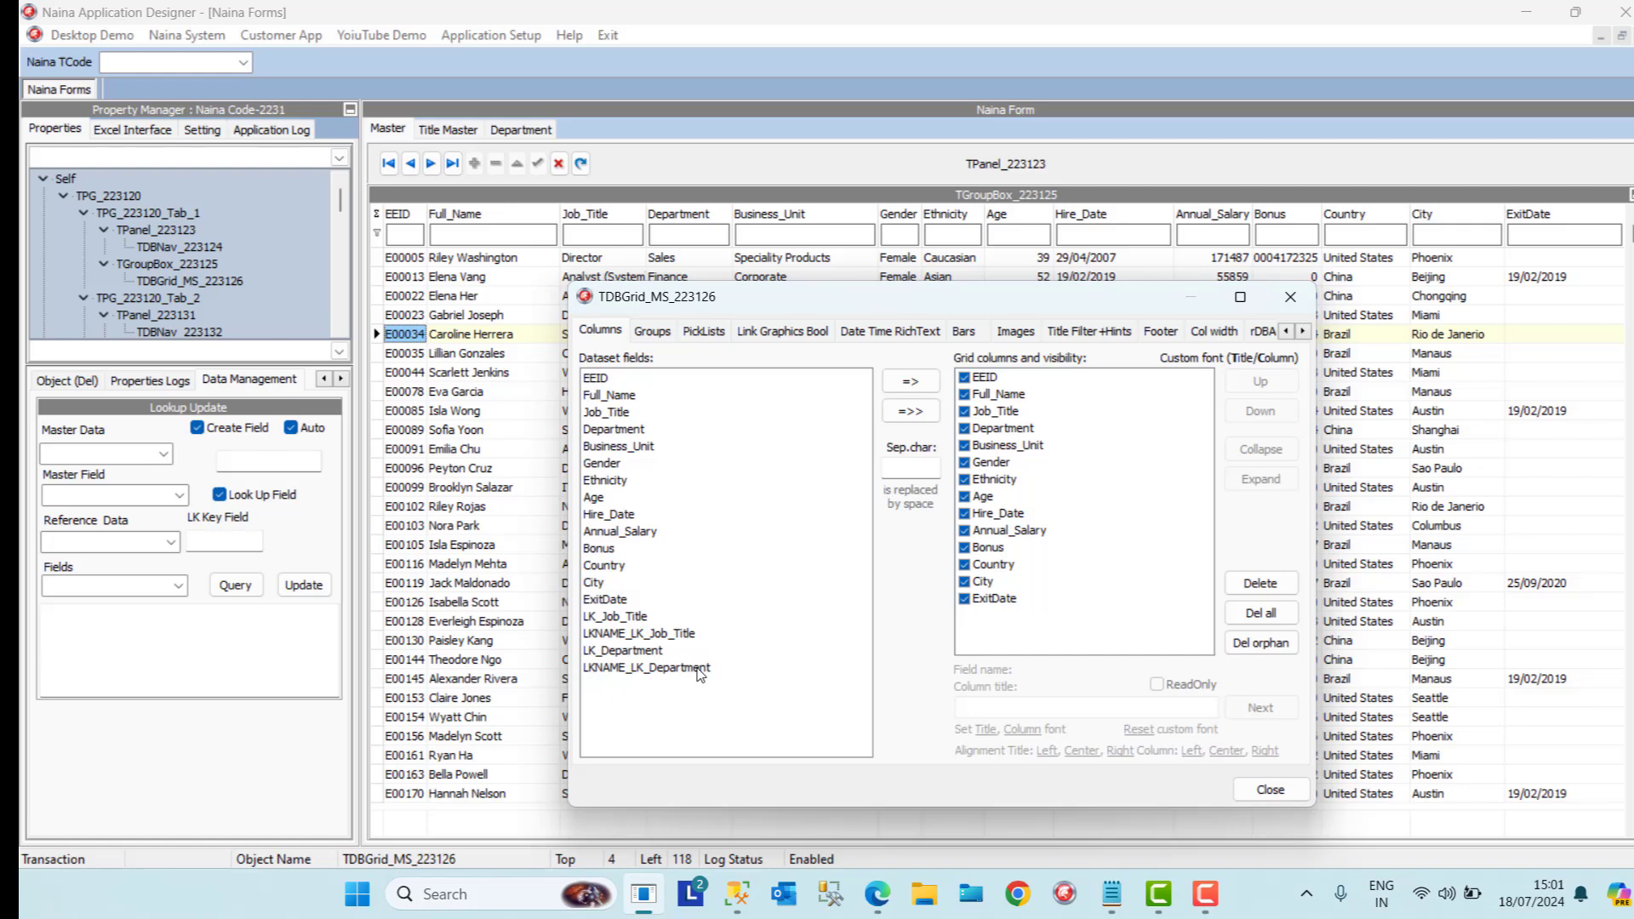
click(1271, 791)
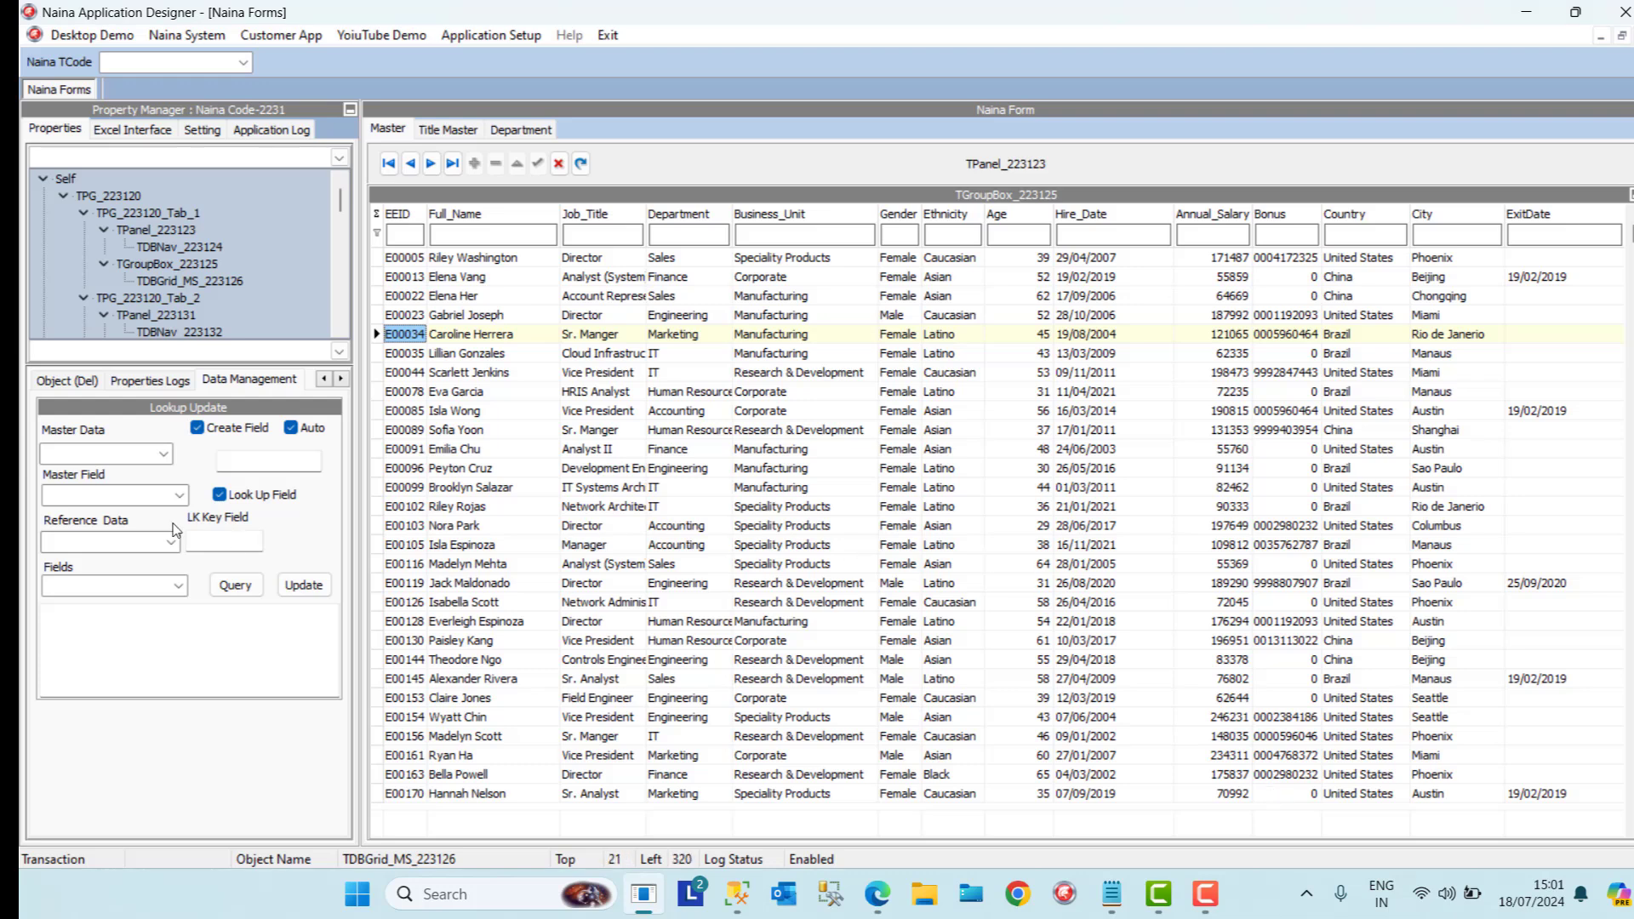
Select the TAQ22314_LKNAME_LK_Department field in the object tree and return to the Lookup Update settings in Data Management
click(163, 453)
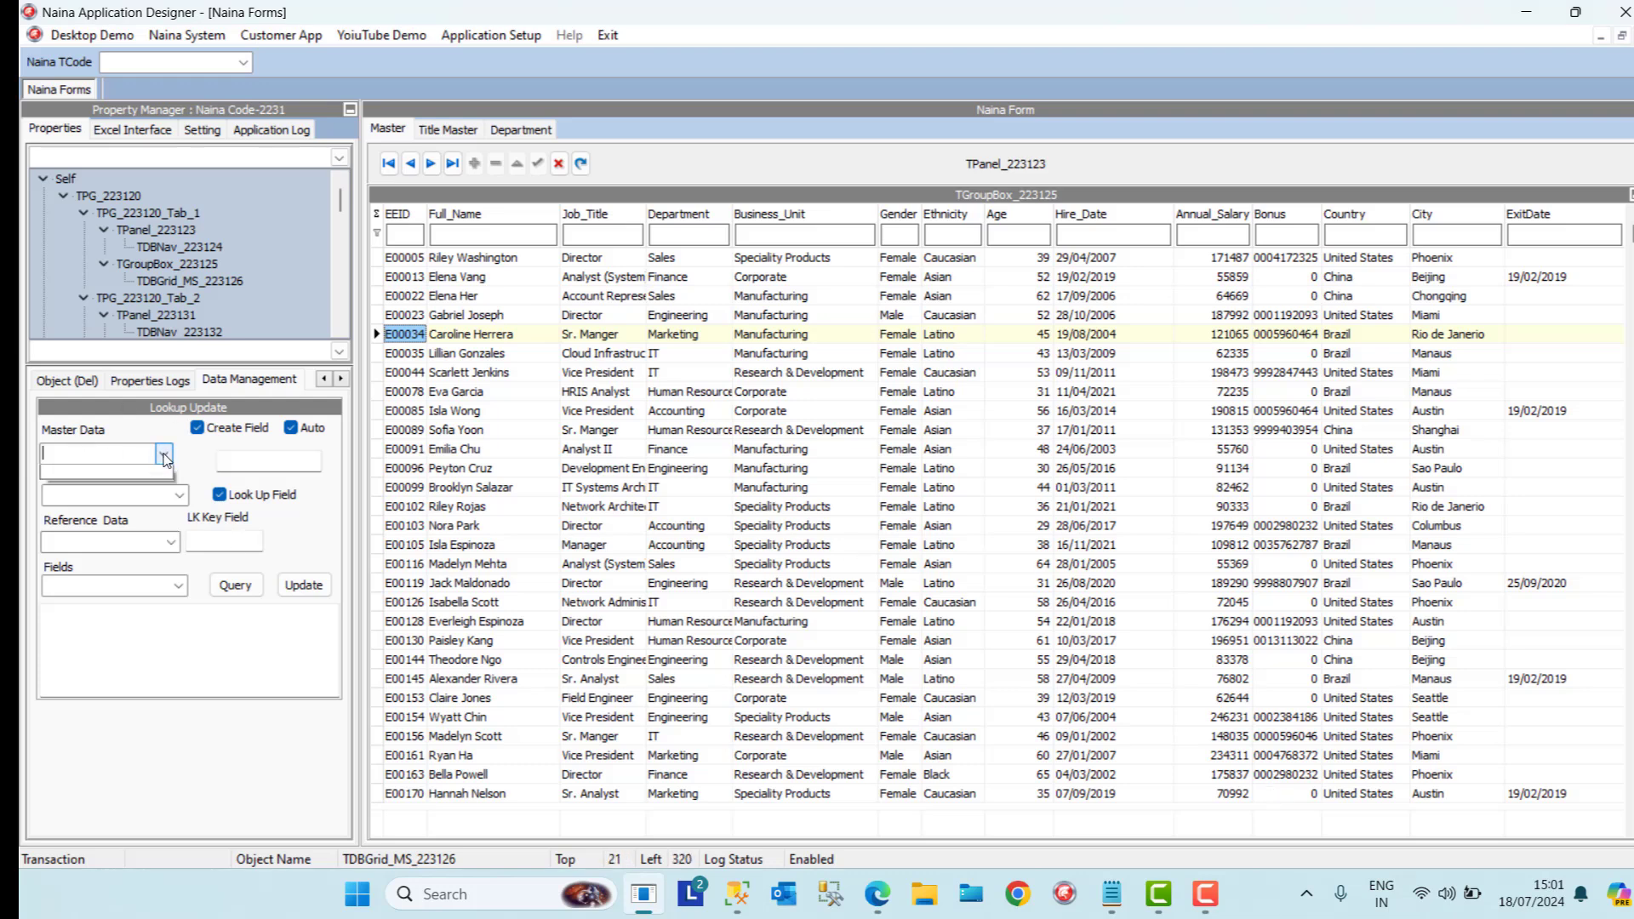
click(340, 198)
click(324, 379)
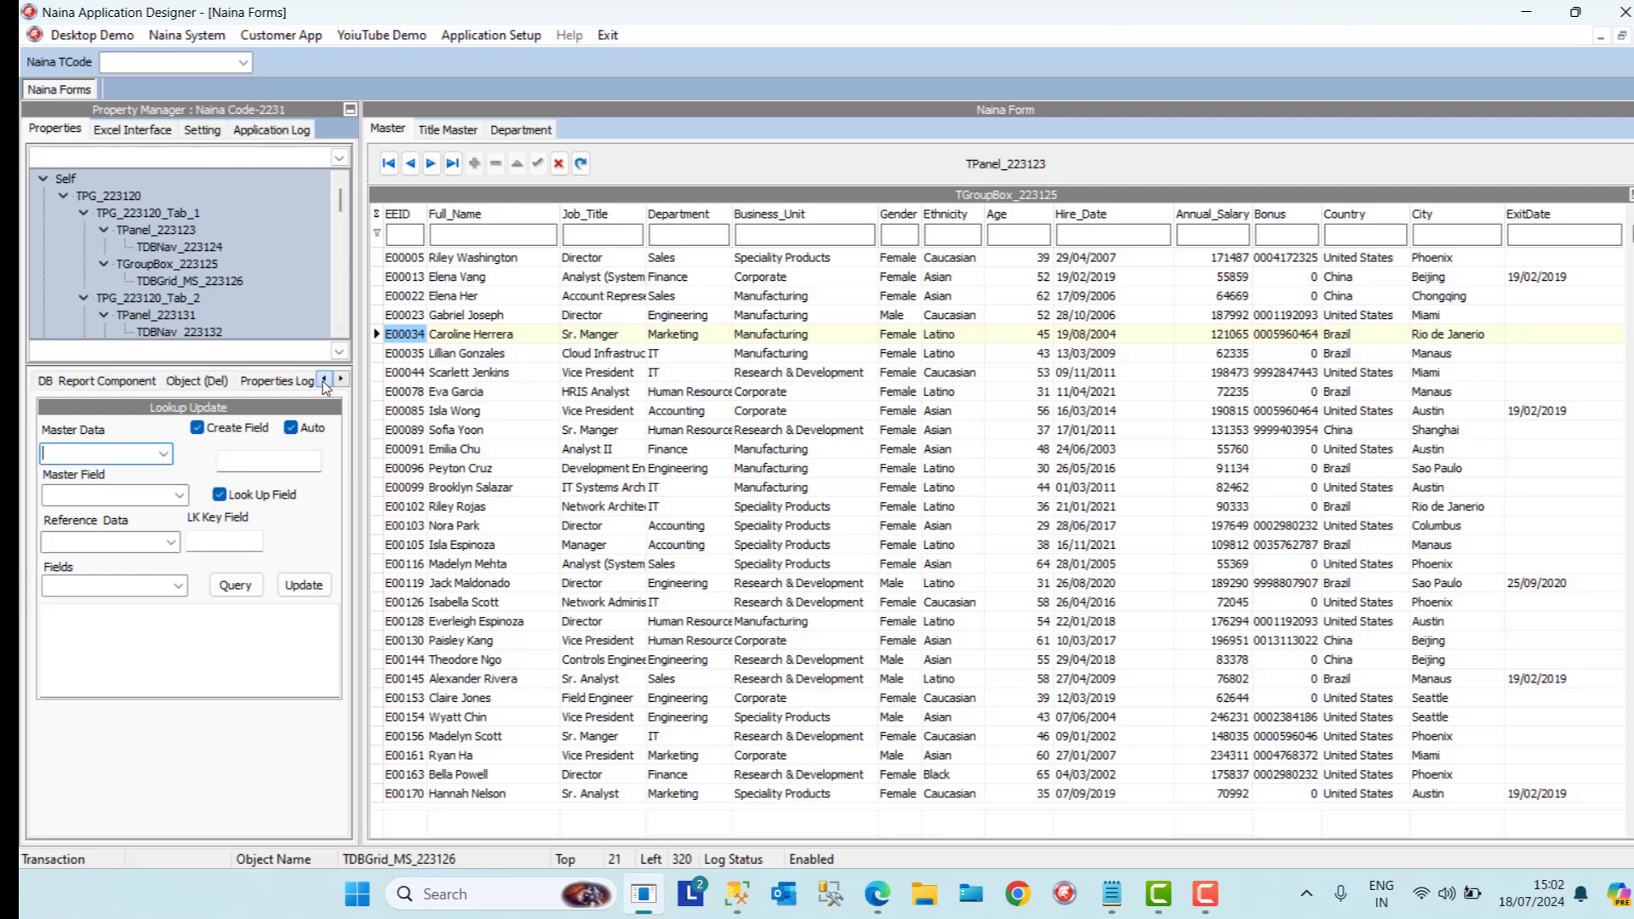
click(324, 380)
click(325, 380)
click(62, 382)
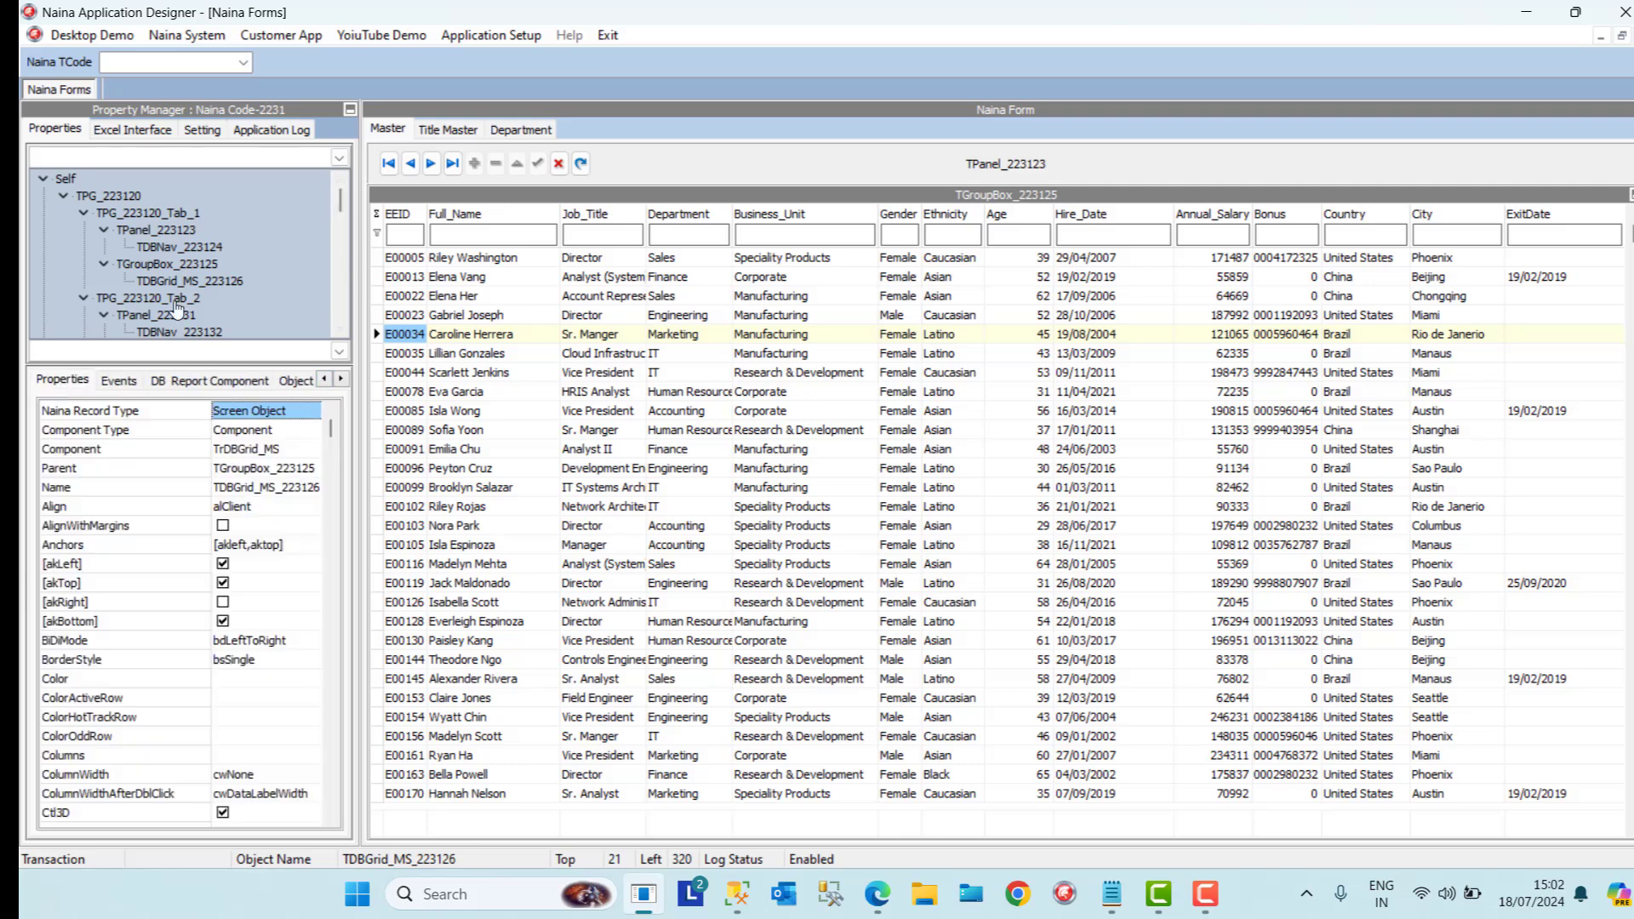
drag(341, 197, 356, 280)
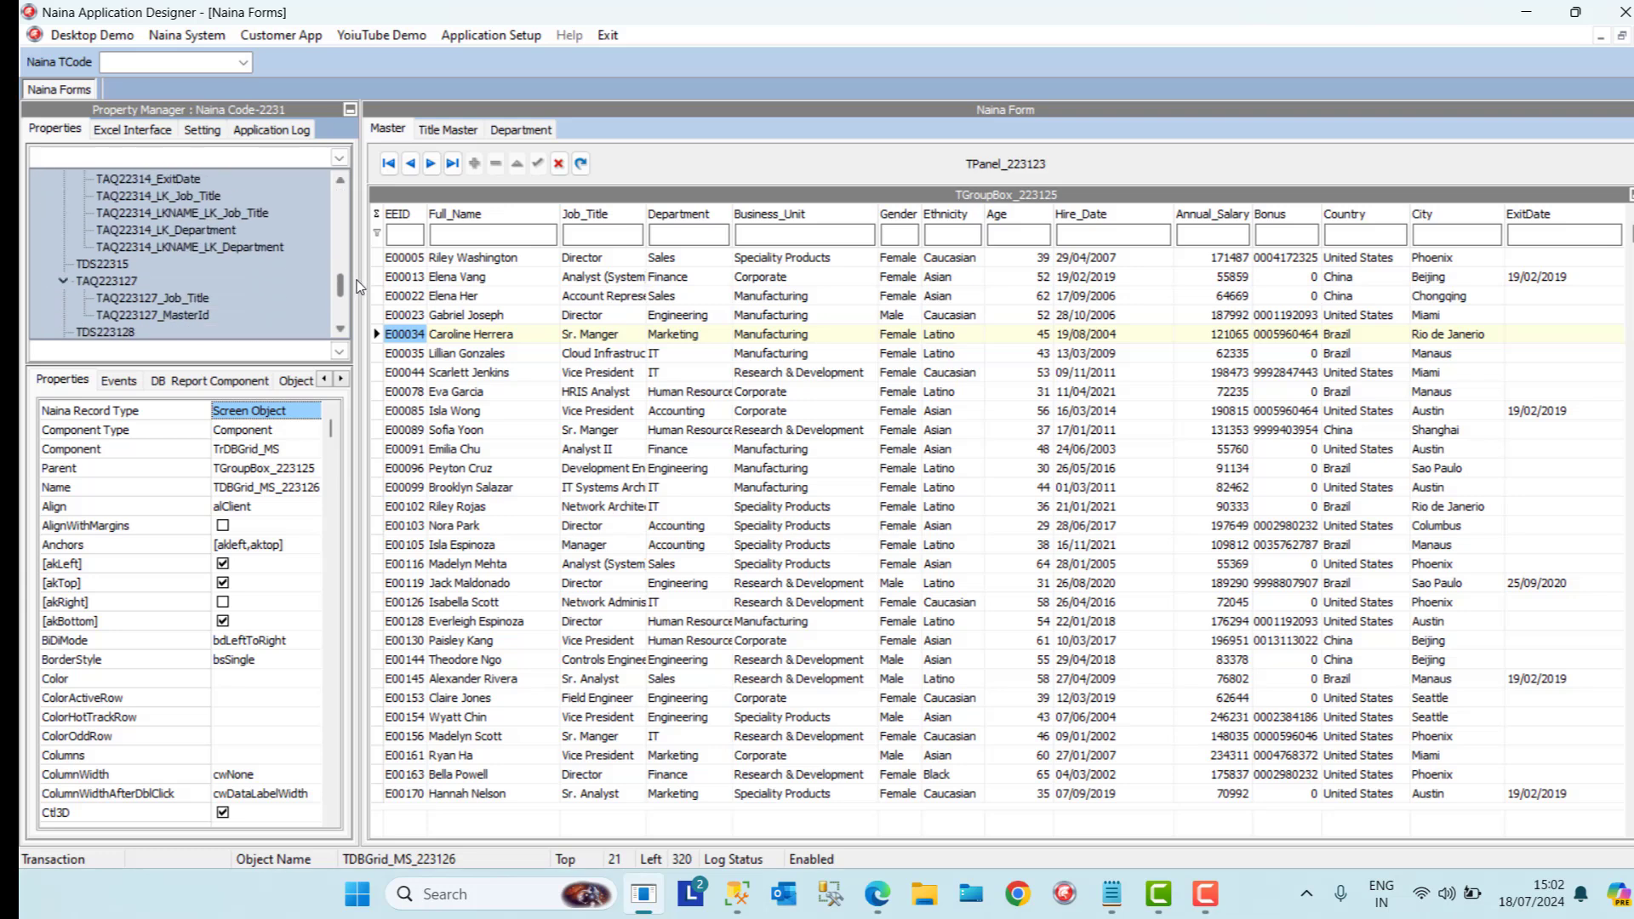
click(269, 247)
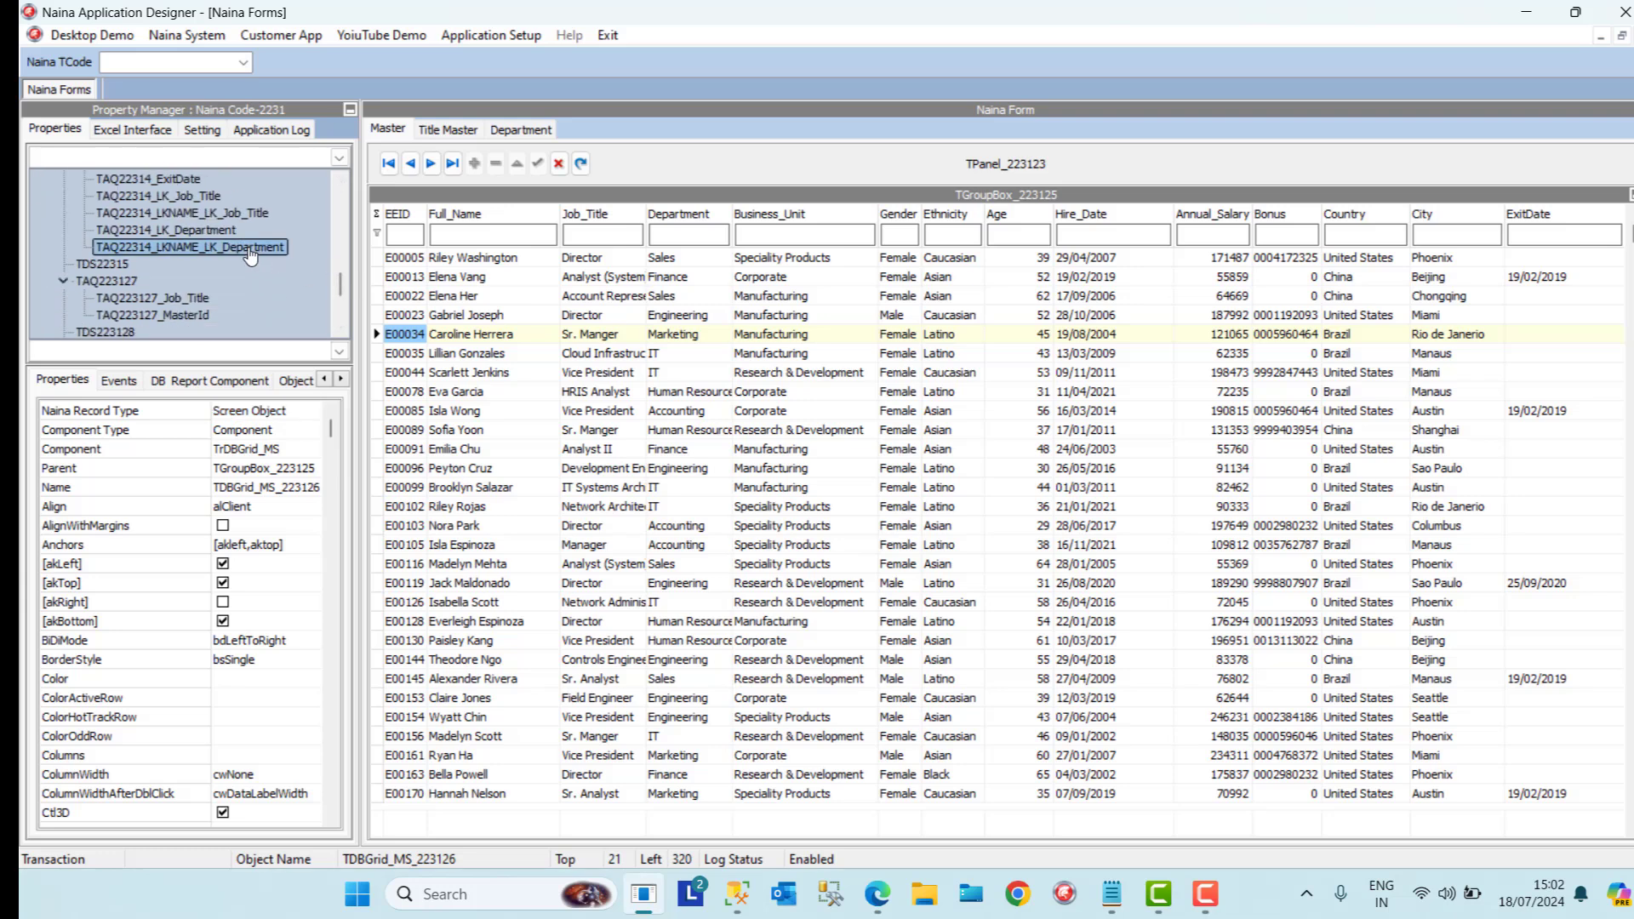
click(340, 379)
click(342, 380)
click(341, 380)
click(255, 380)
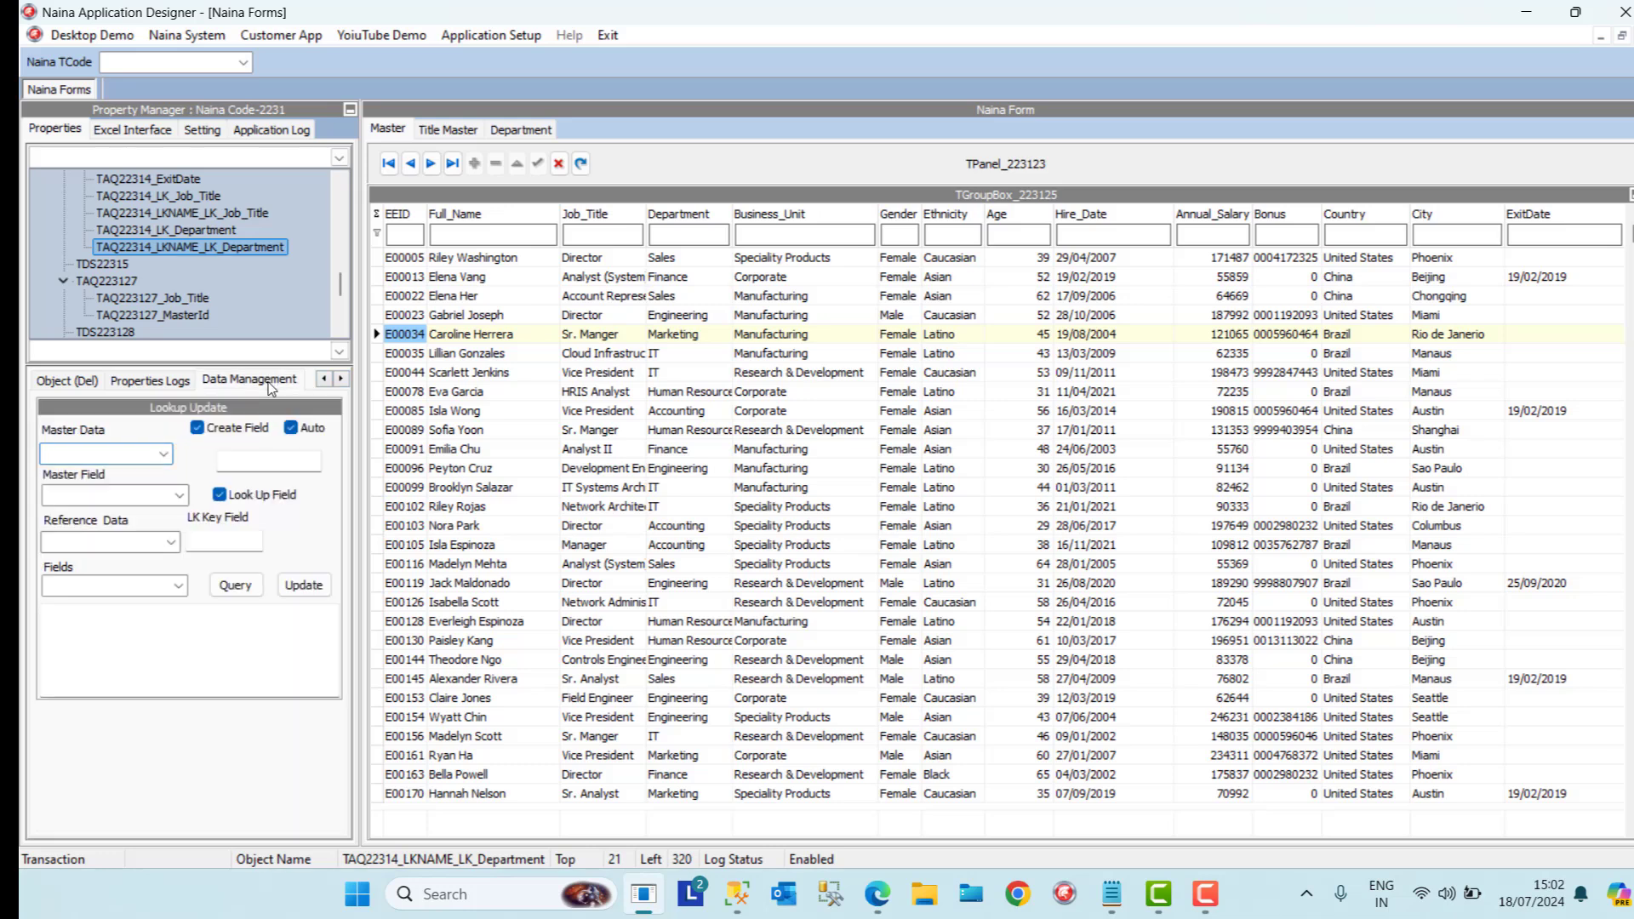
Map the lookup from master data TAQ22314, field Business_Unit, to reference data TAQ223148, field Business_Unit
click(165, 458)
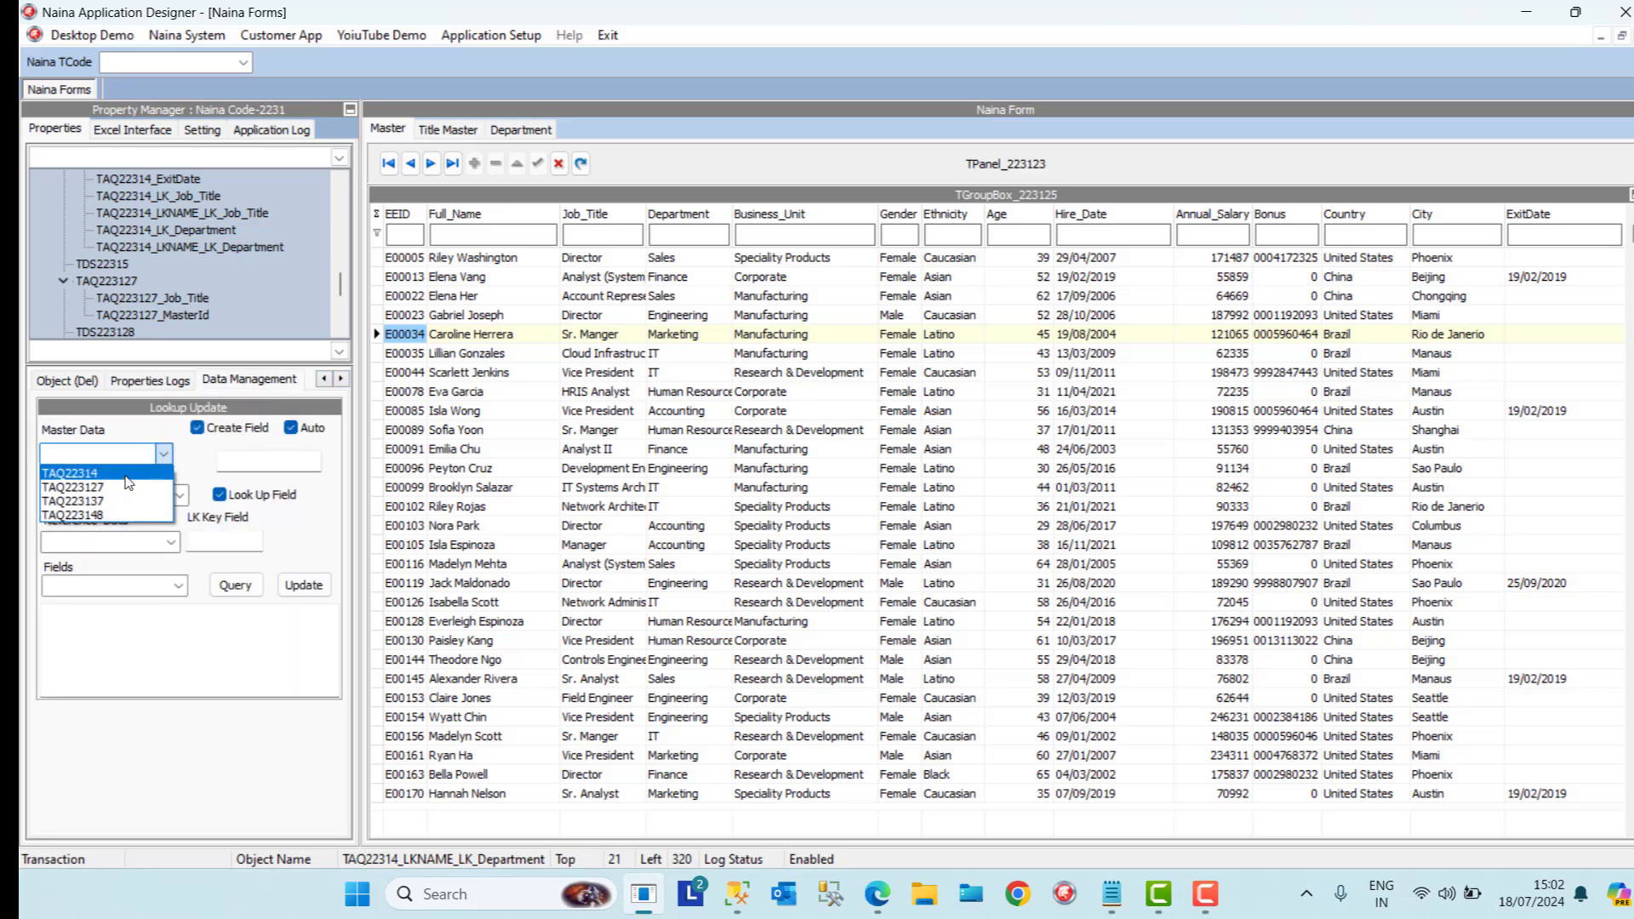
click(128, 481)
click(179, 495)
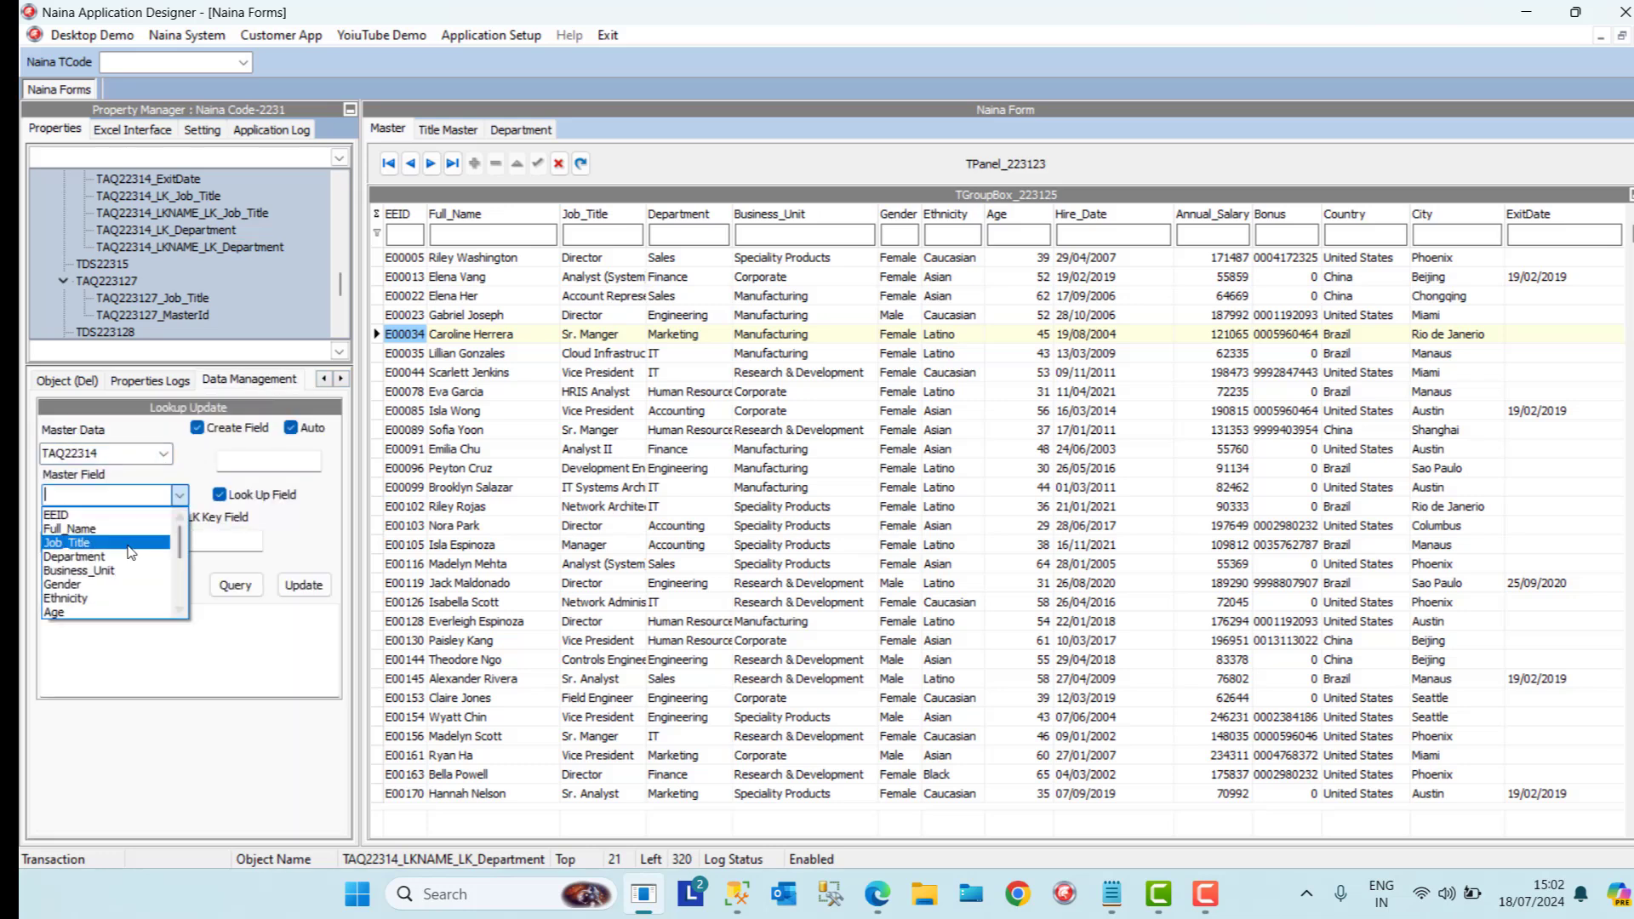
click(123, 571)
click(171, 542)
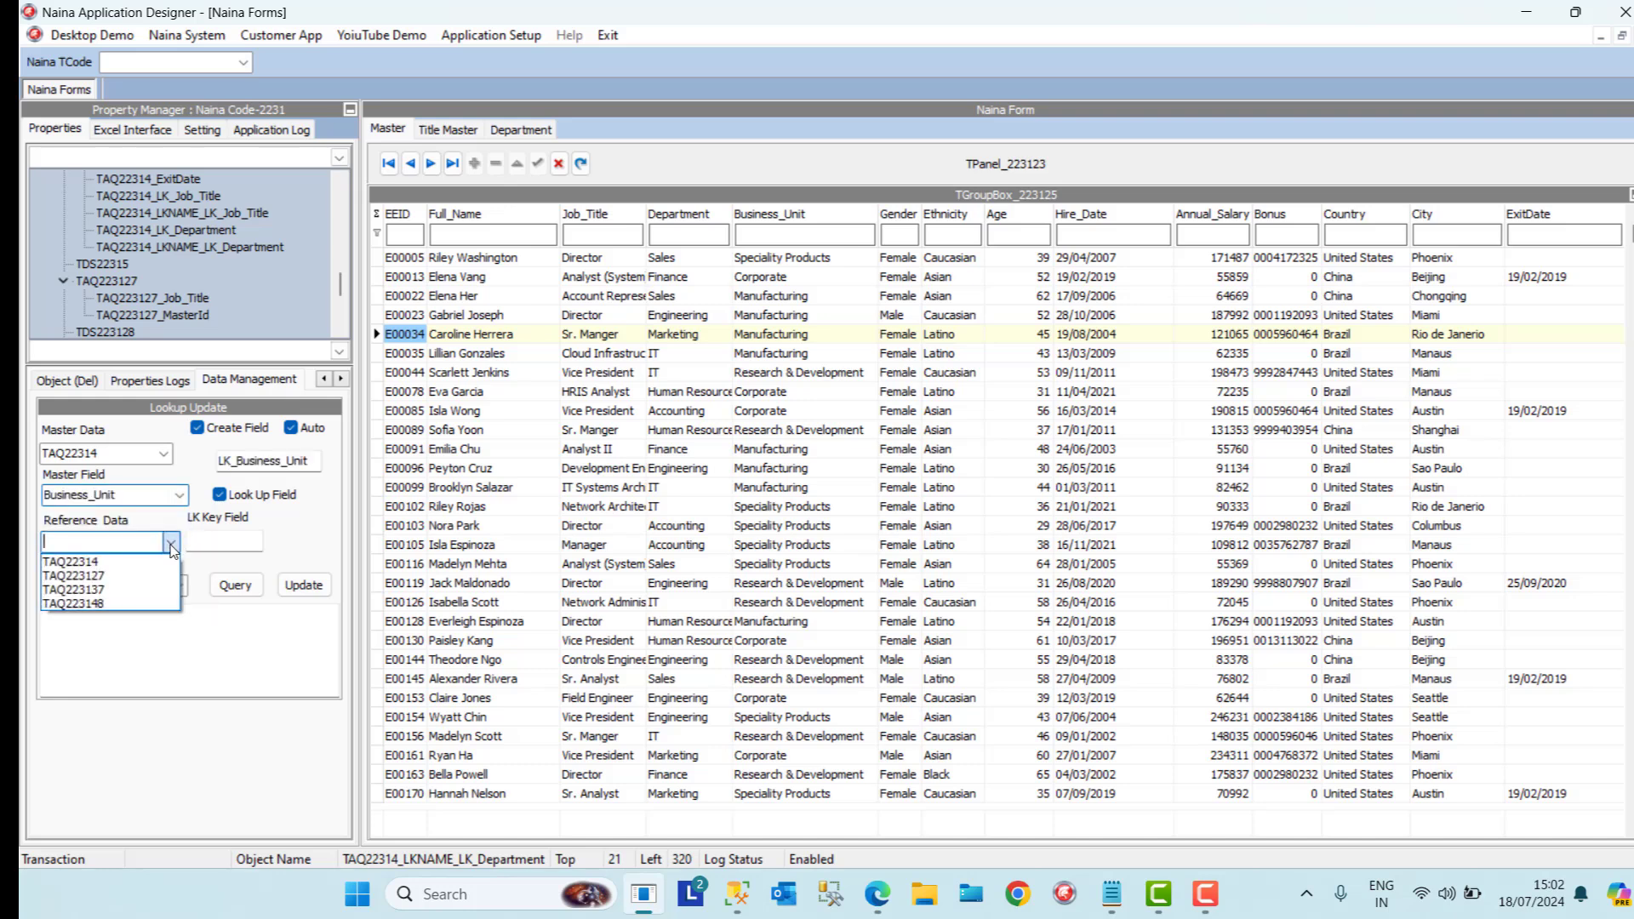
click(112, 603)
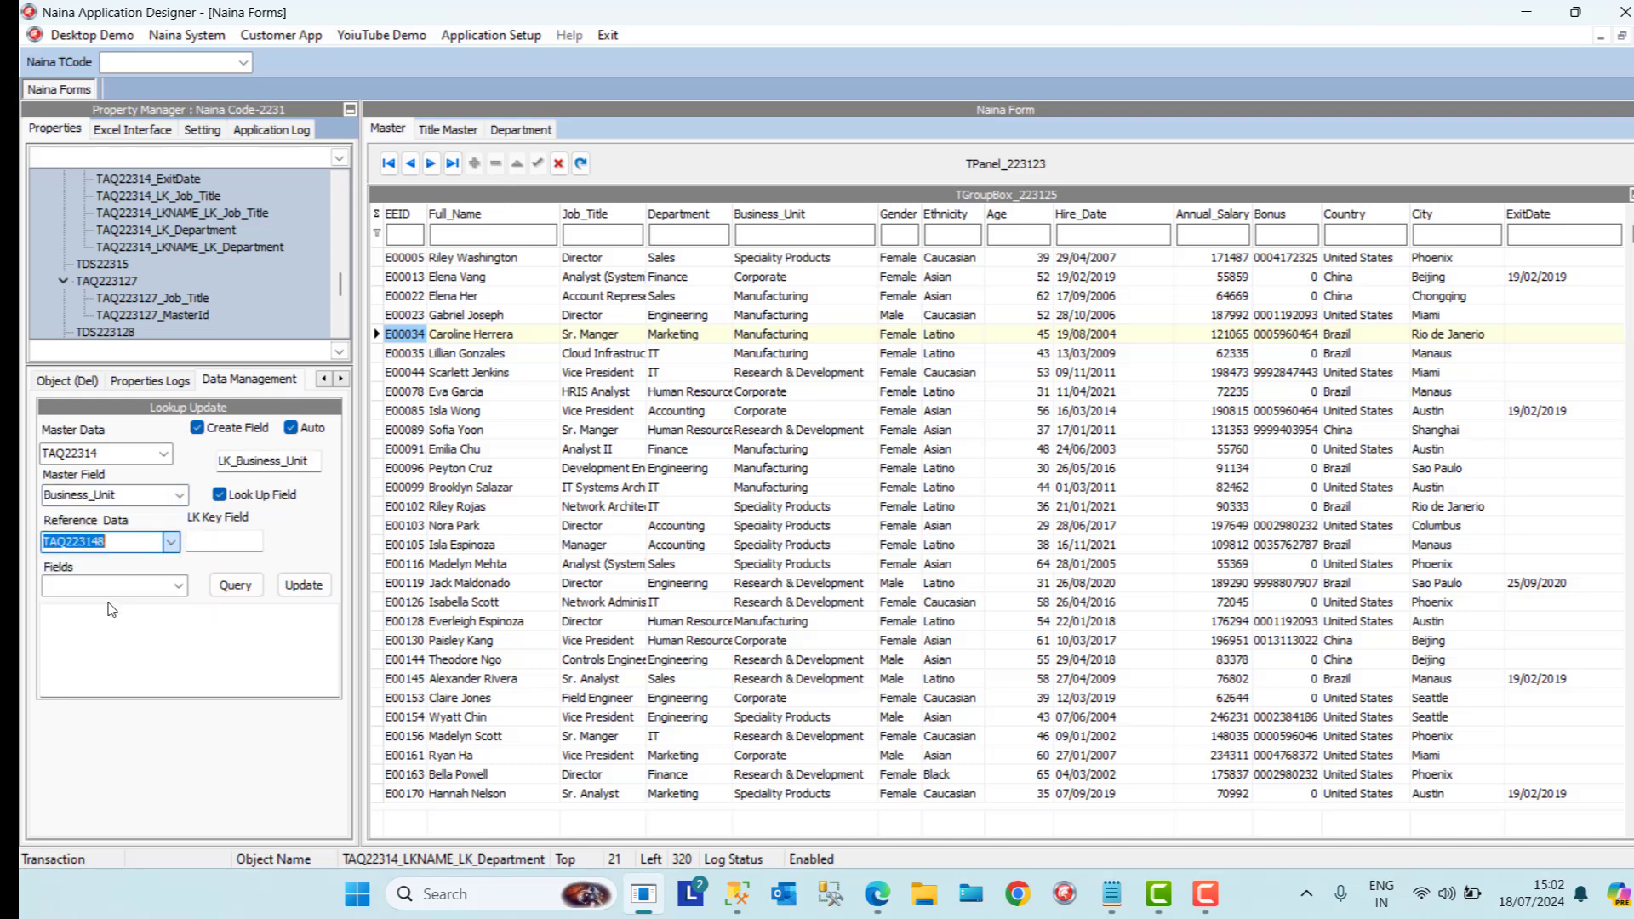
click(181, 588)
click(86, 608)
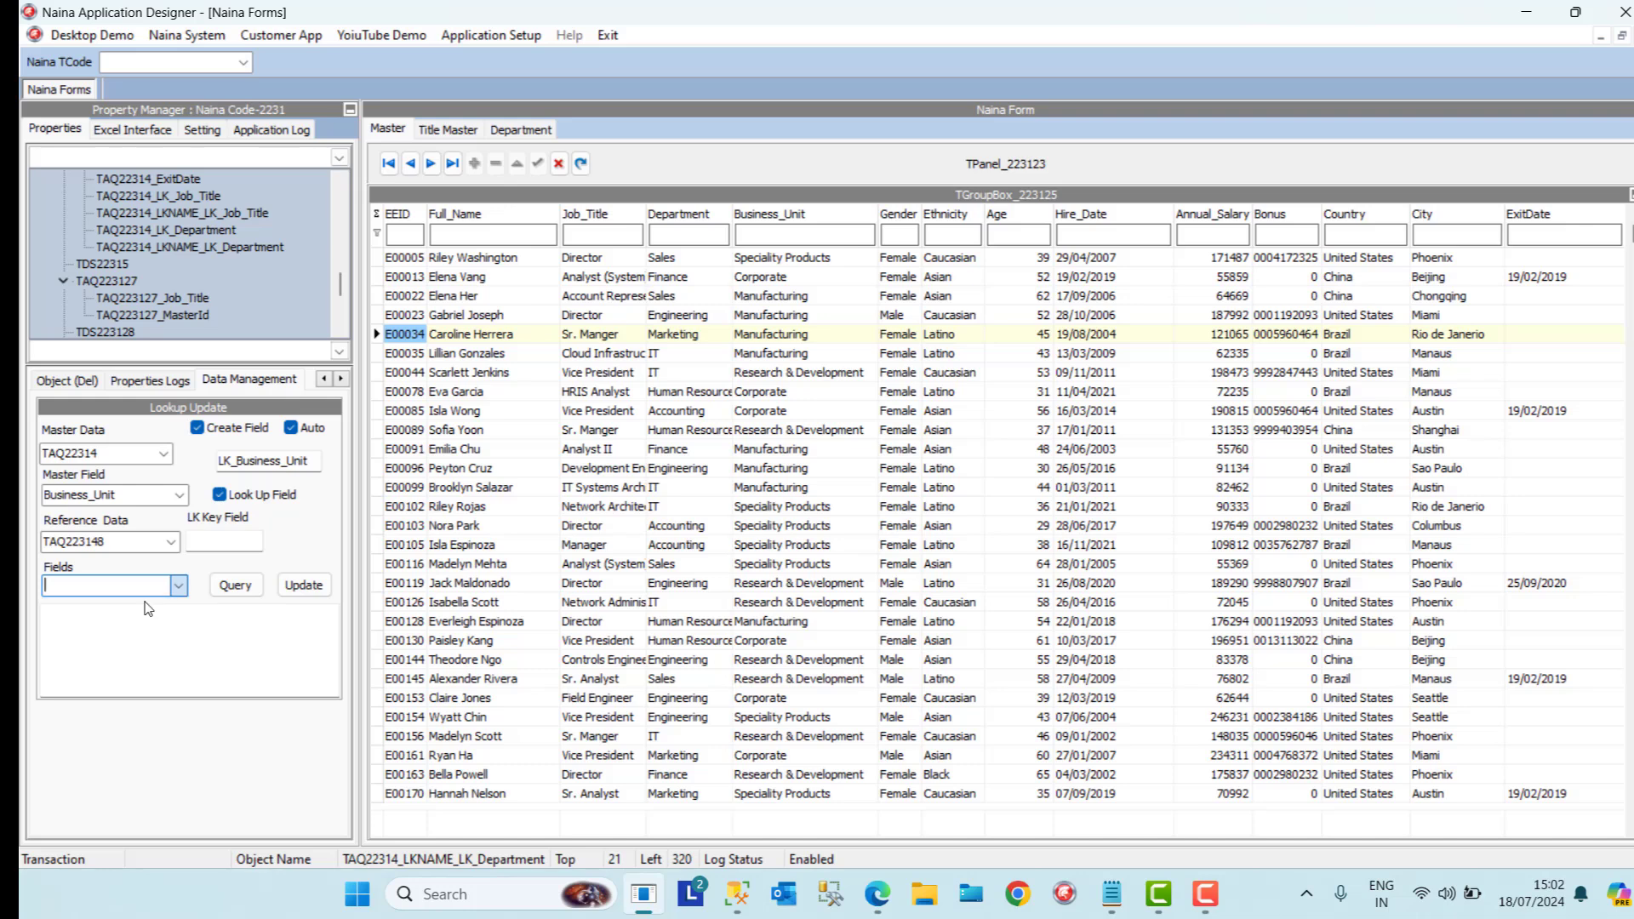
Set the lookup key field to MasterID and run the update to create the LK_Business_Unit field and its lookup field
click(217, 542)
key(Caps_Lock)
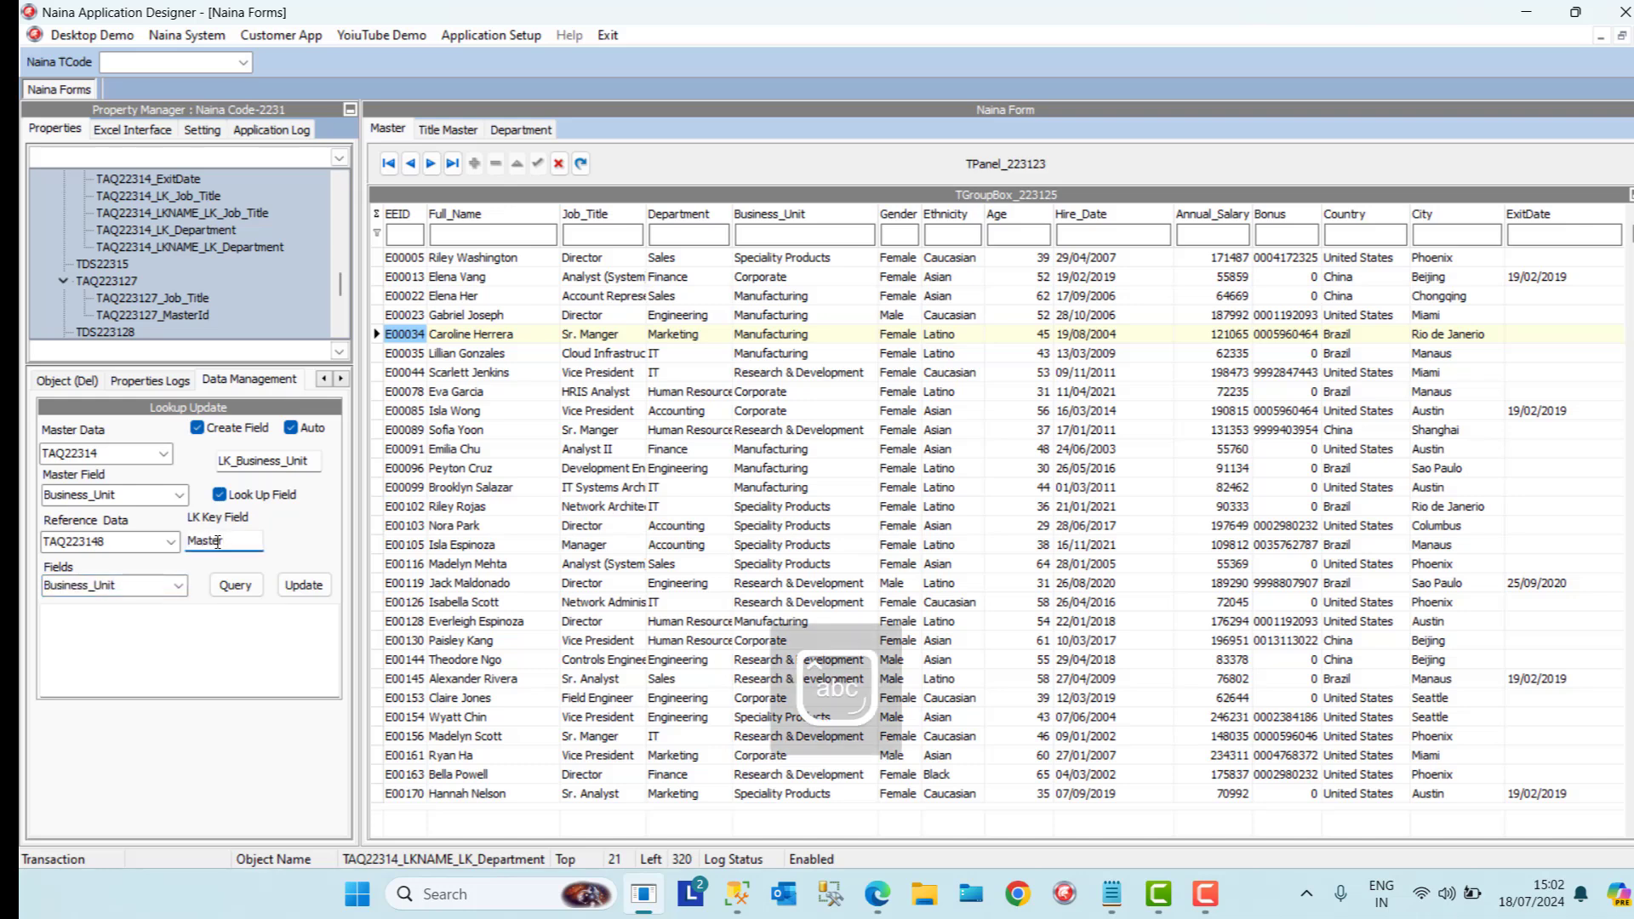
click(303, 585)
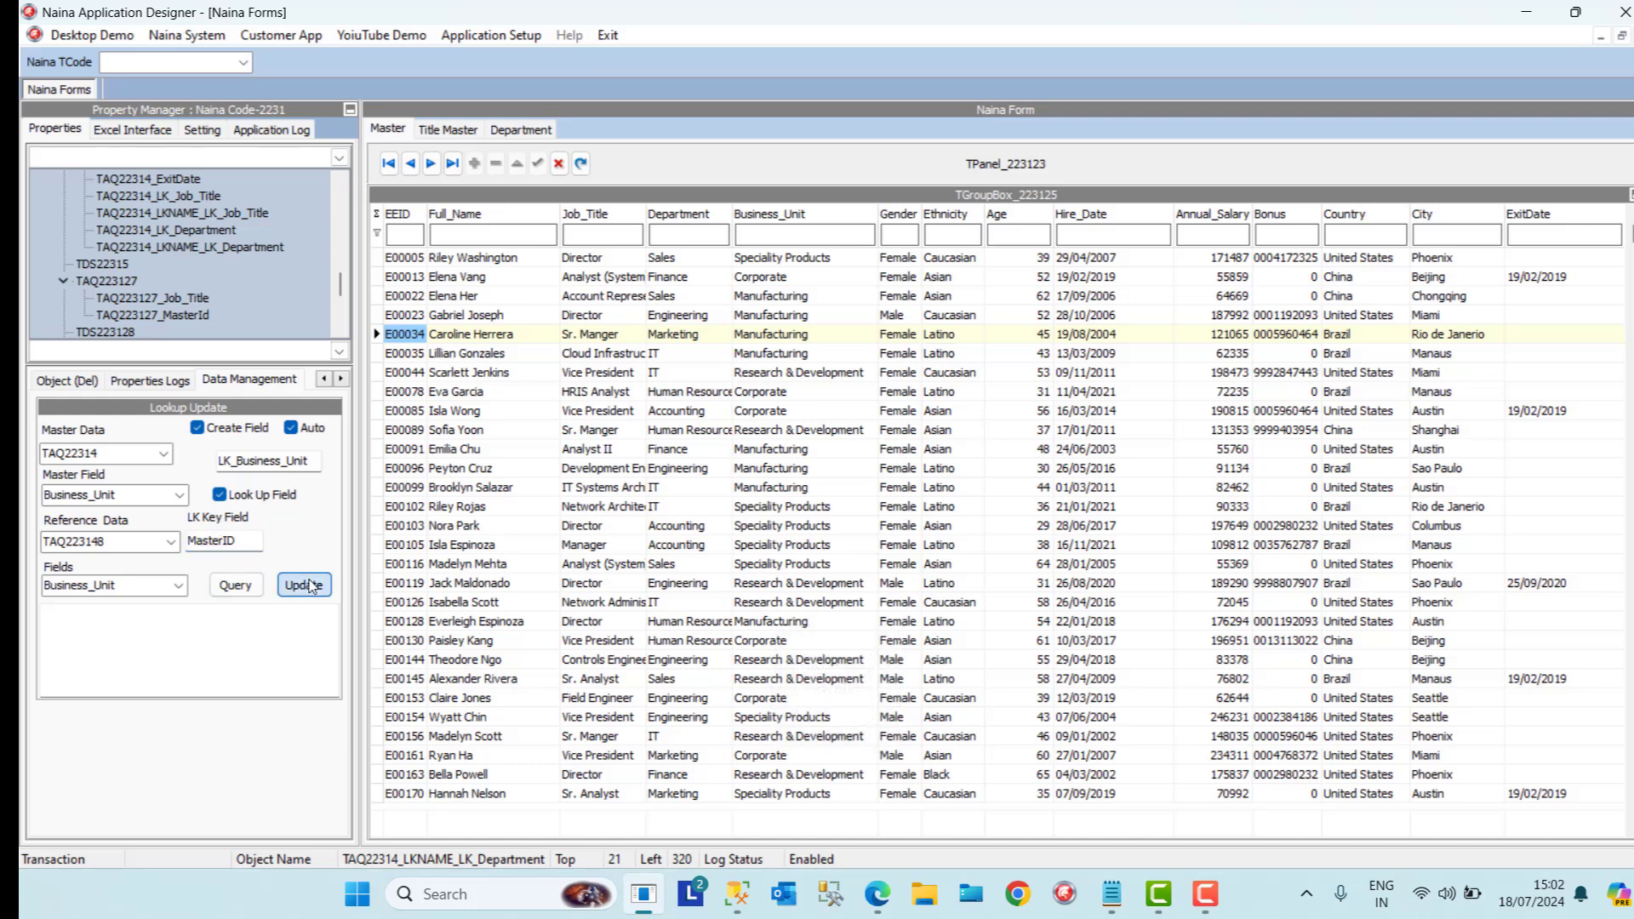
click(951, 474)
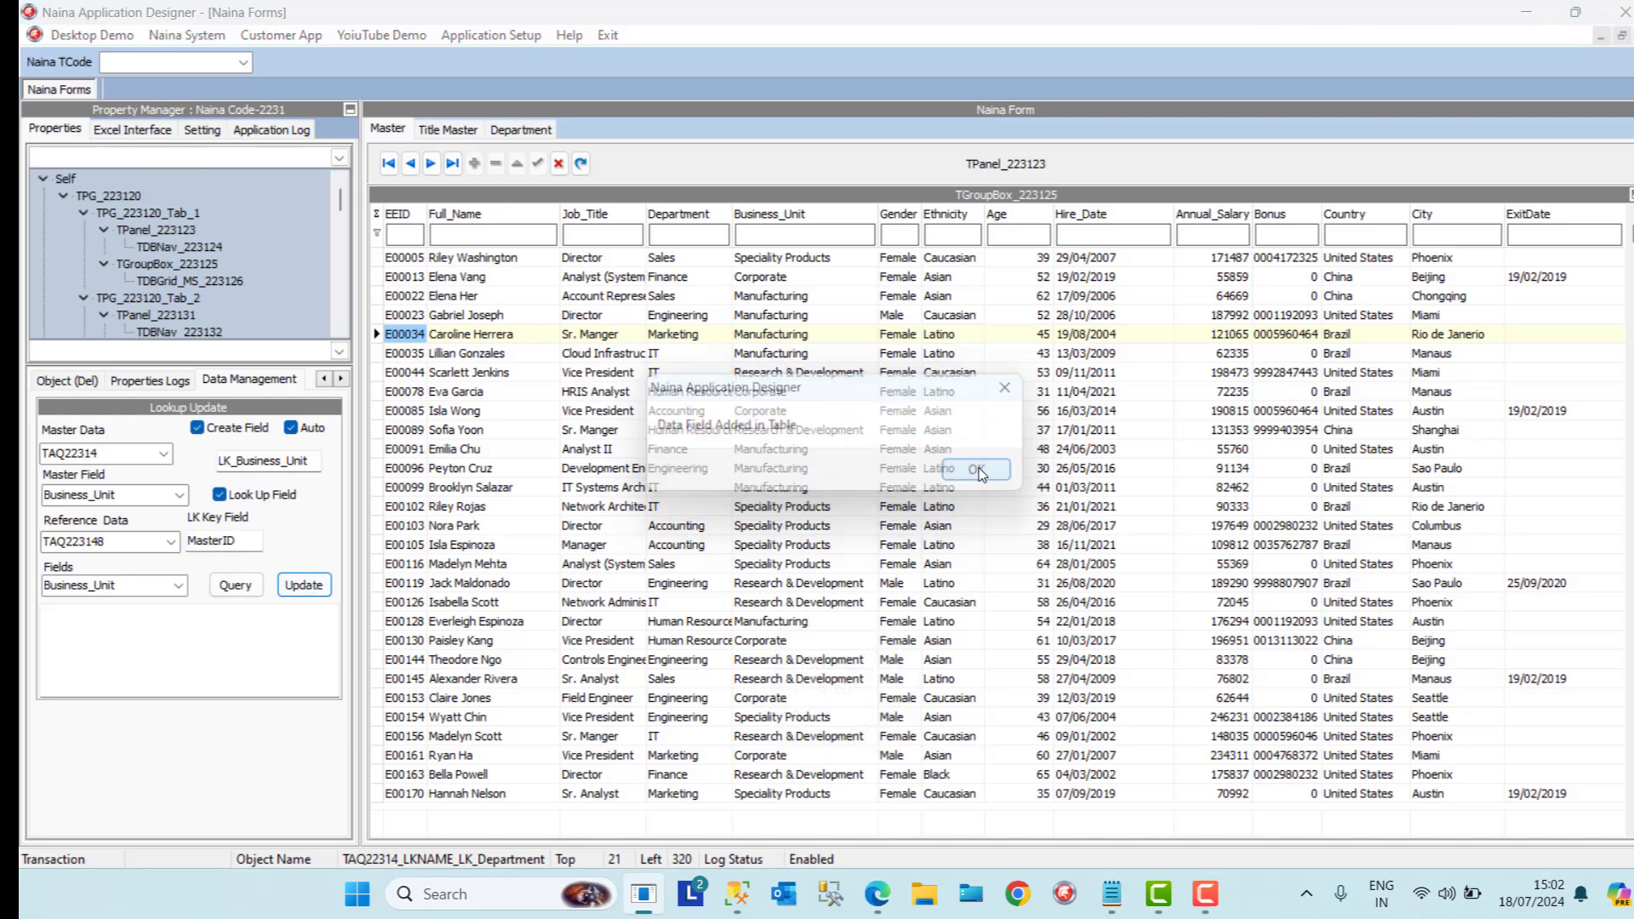
click(978, 472)
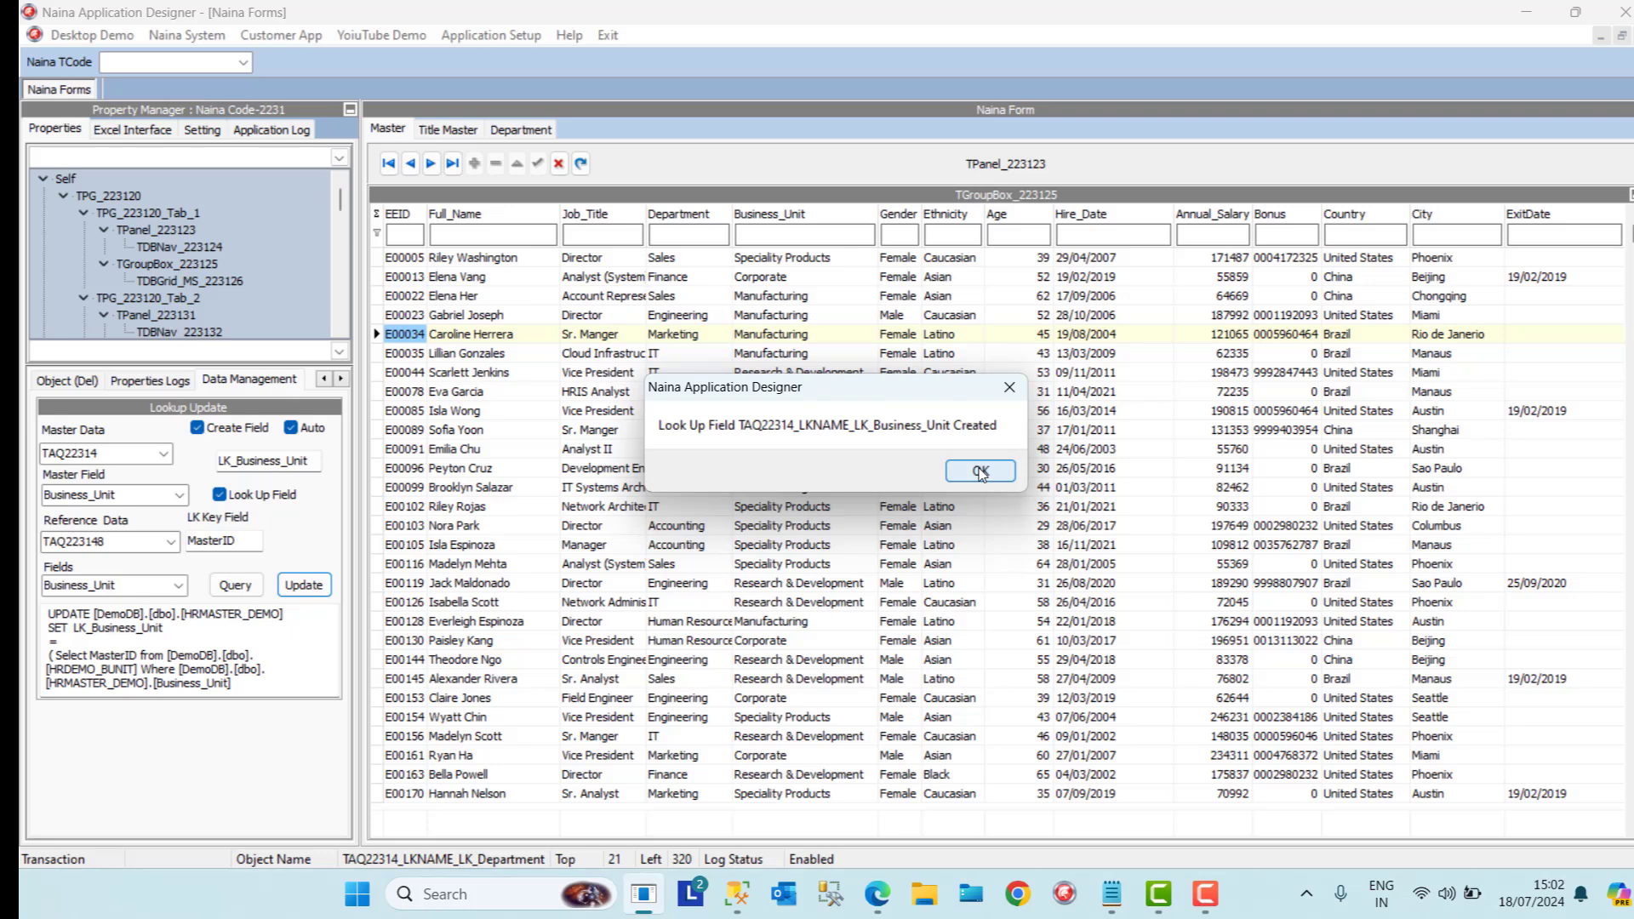
click(981, 473)
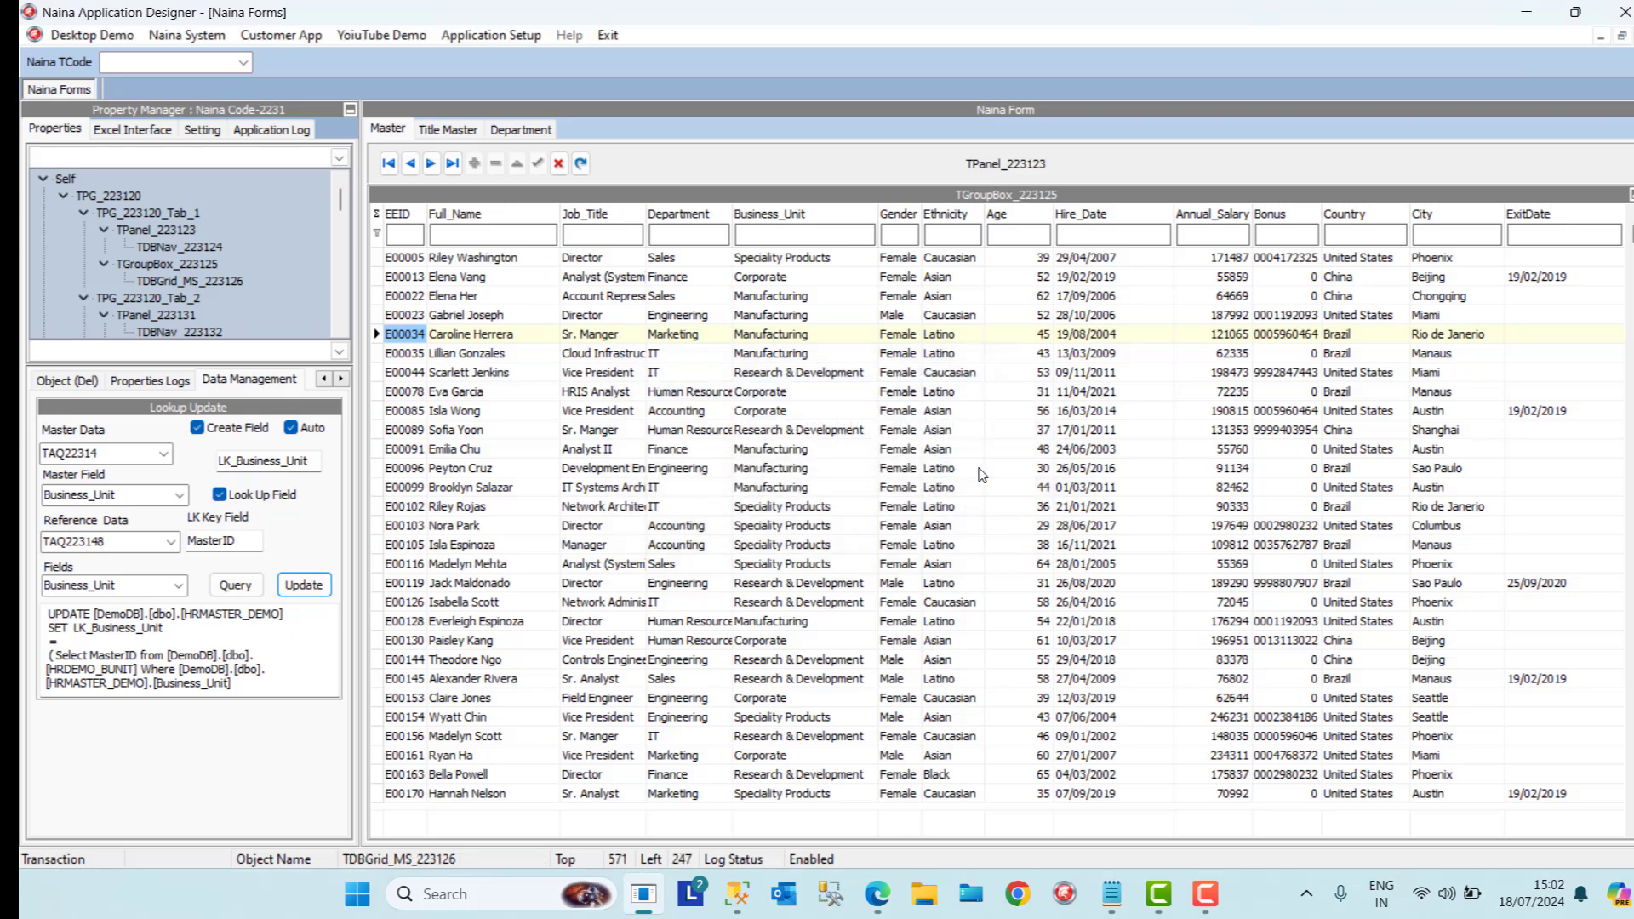
Check the Master grid's column setup for the Business Unit lookup field
right_click(410, 436)
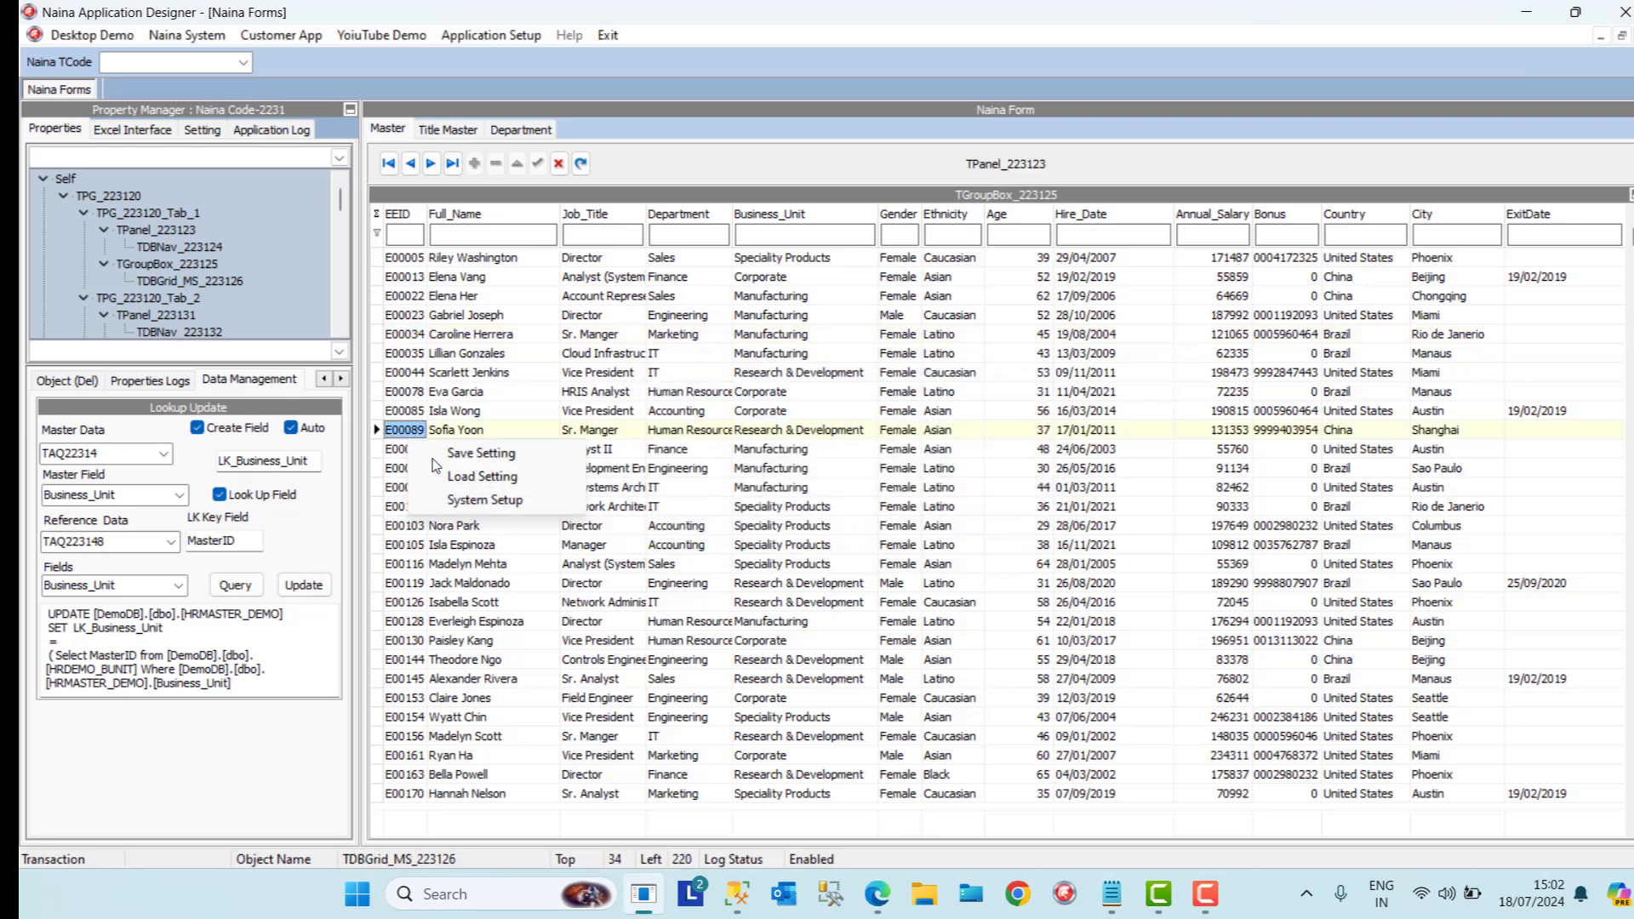
click(484, 501)
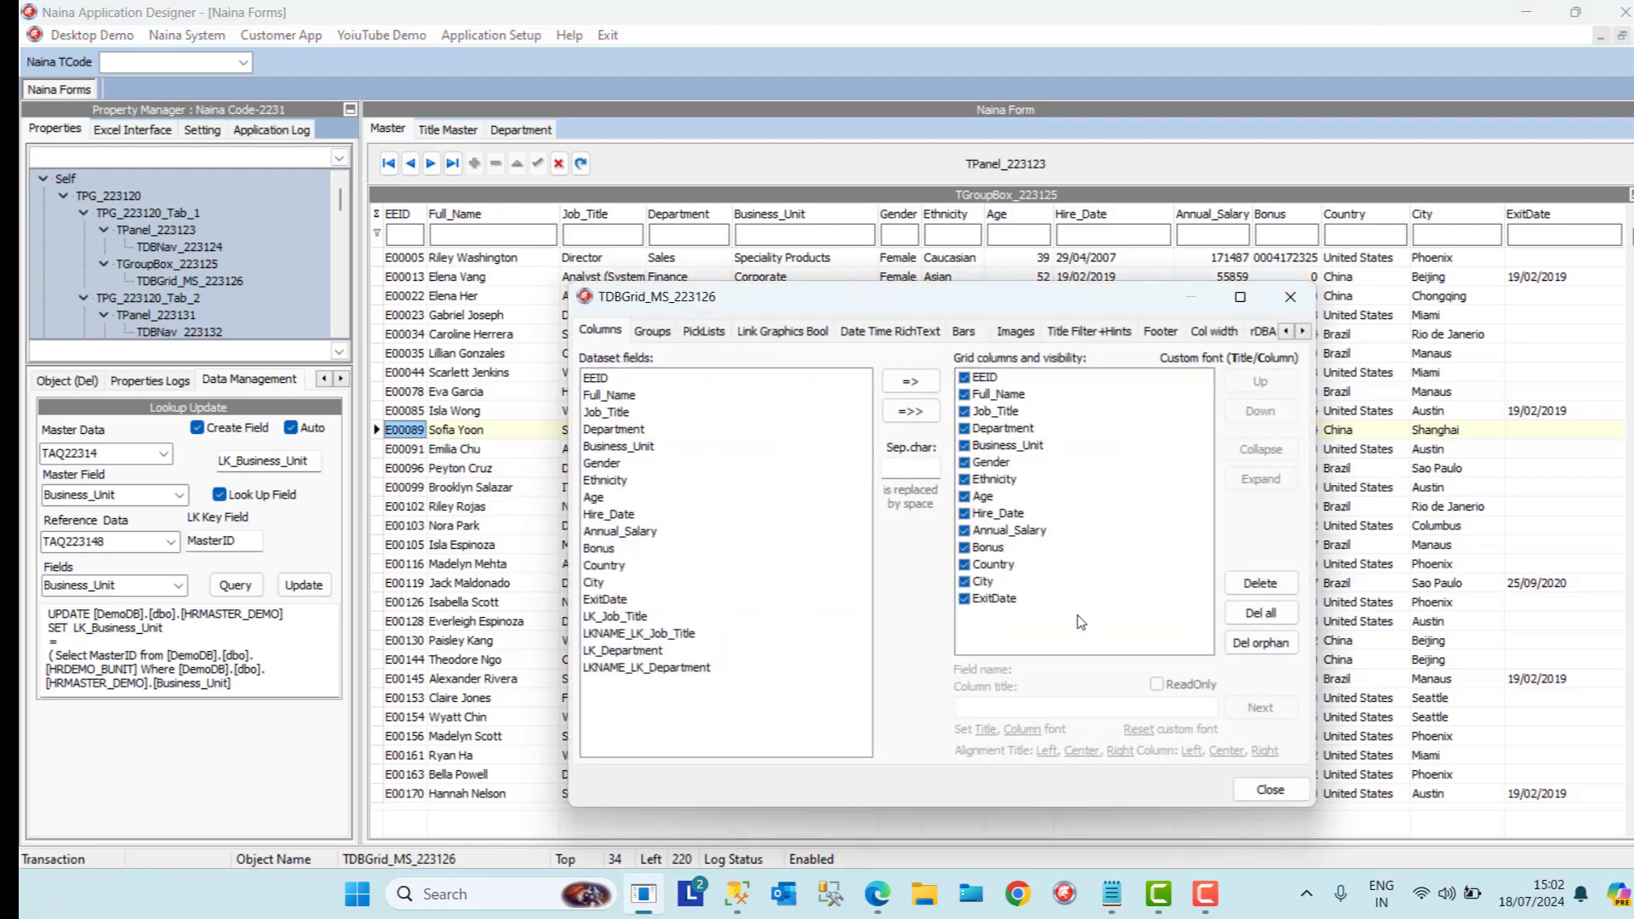
click(1270, 789)
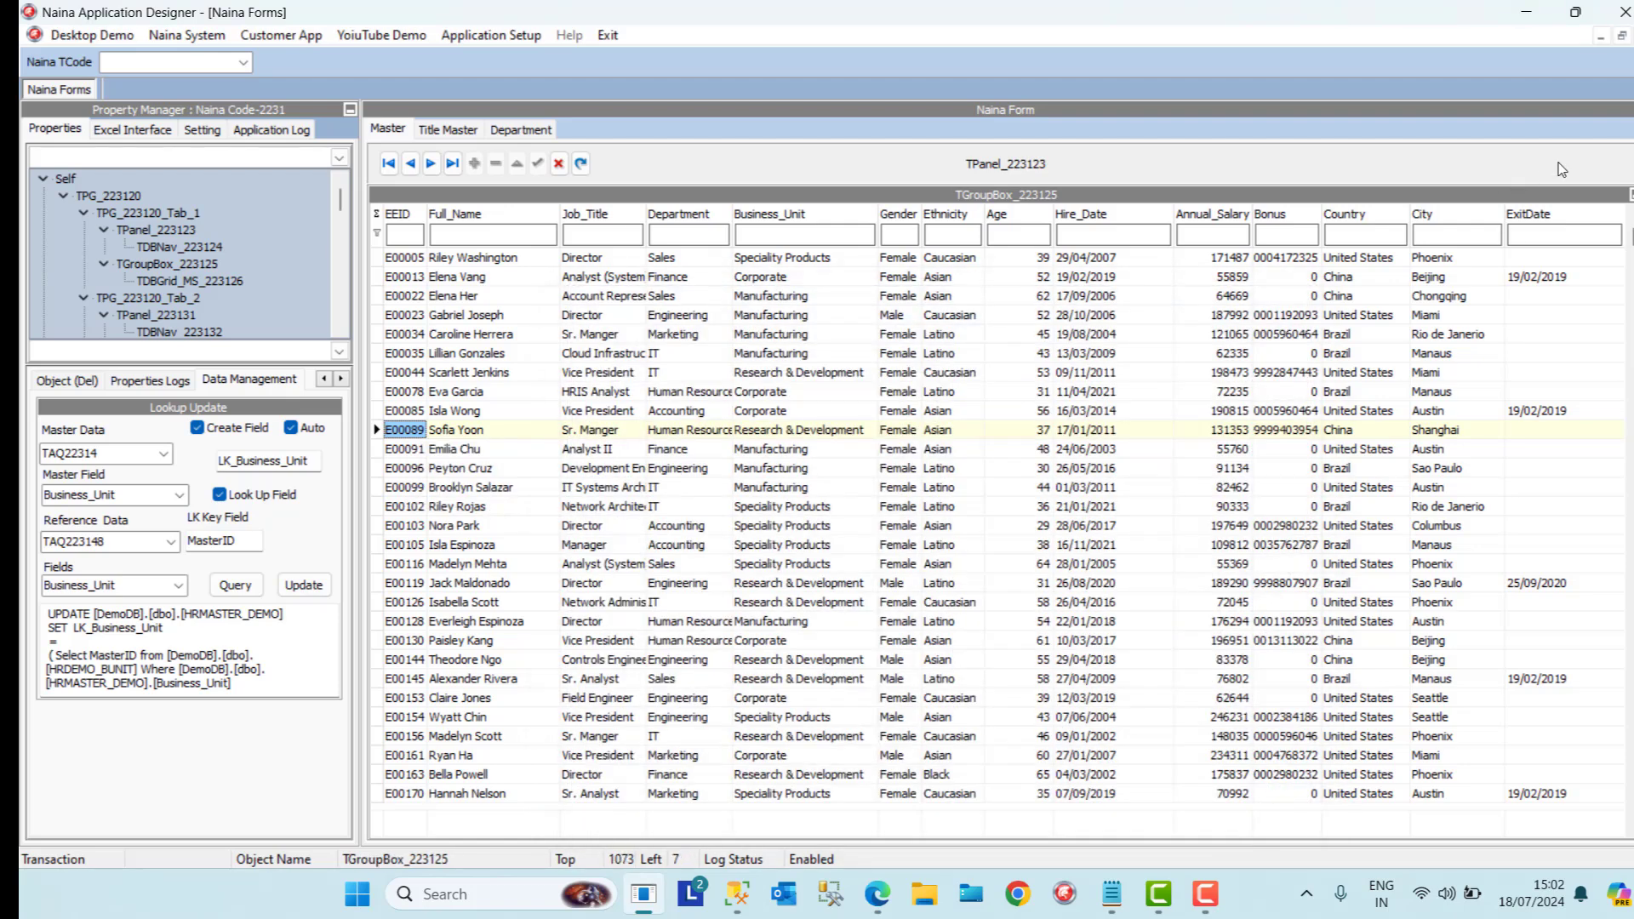
Close and reopen Naina Forms to load the new Business Unit lookup fields
click(1633, 36)
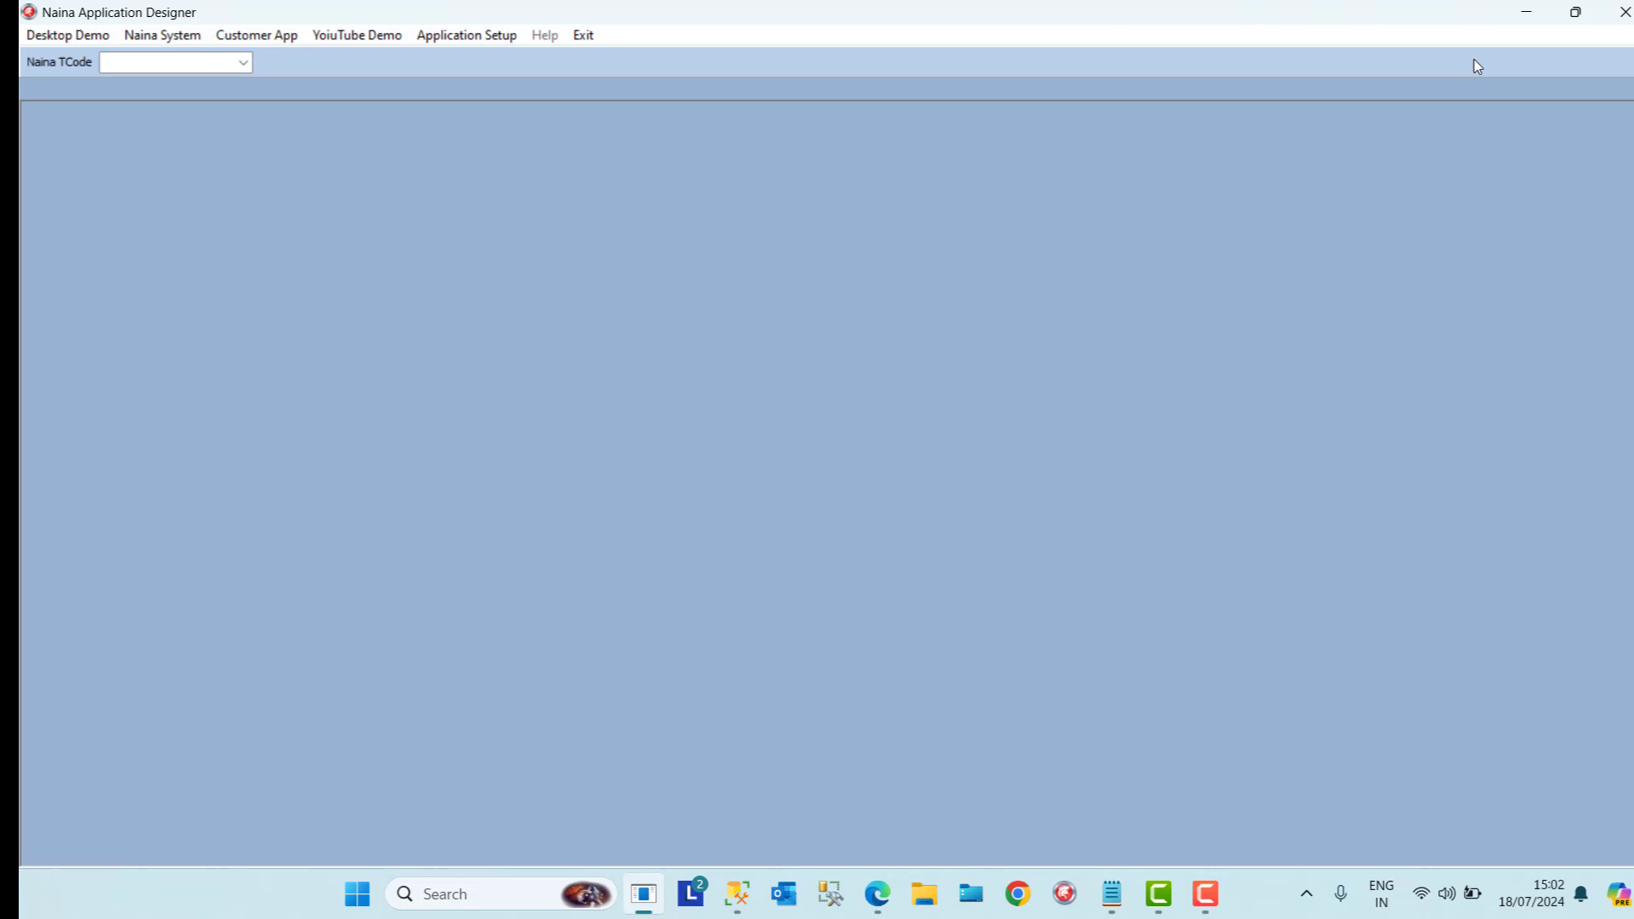
click(463, 35)
click(489, 107)
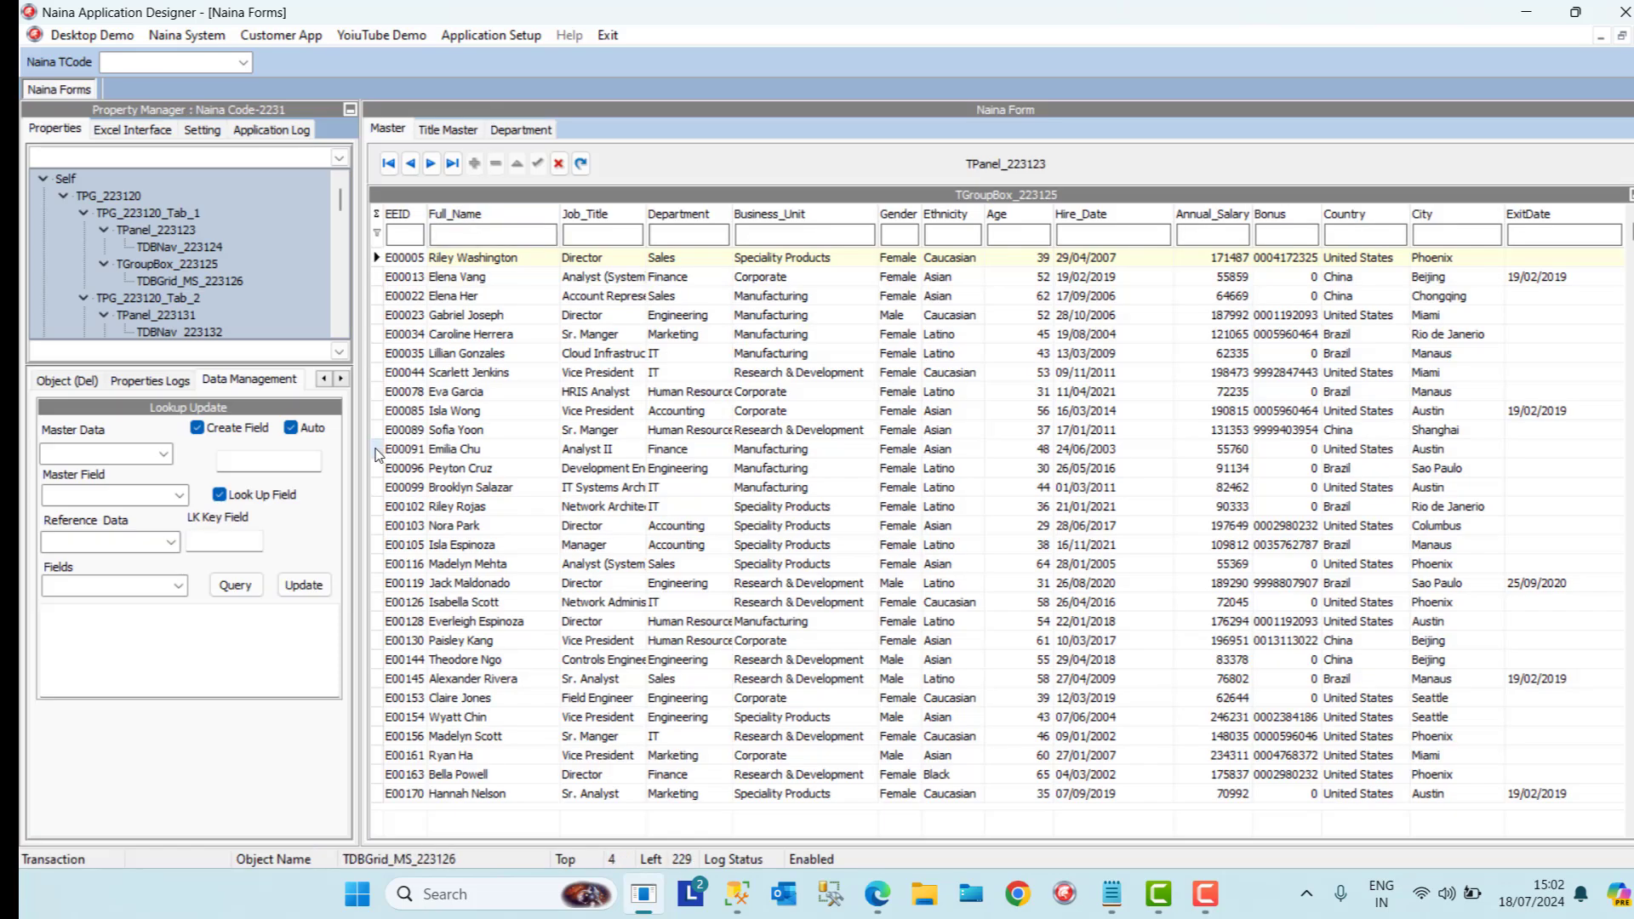
In the Master grid's column setup, delete the Business_Unit column and add the LKNAME_LK_Business_Unit field
right_click(377, 452)
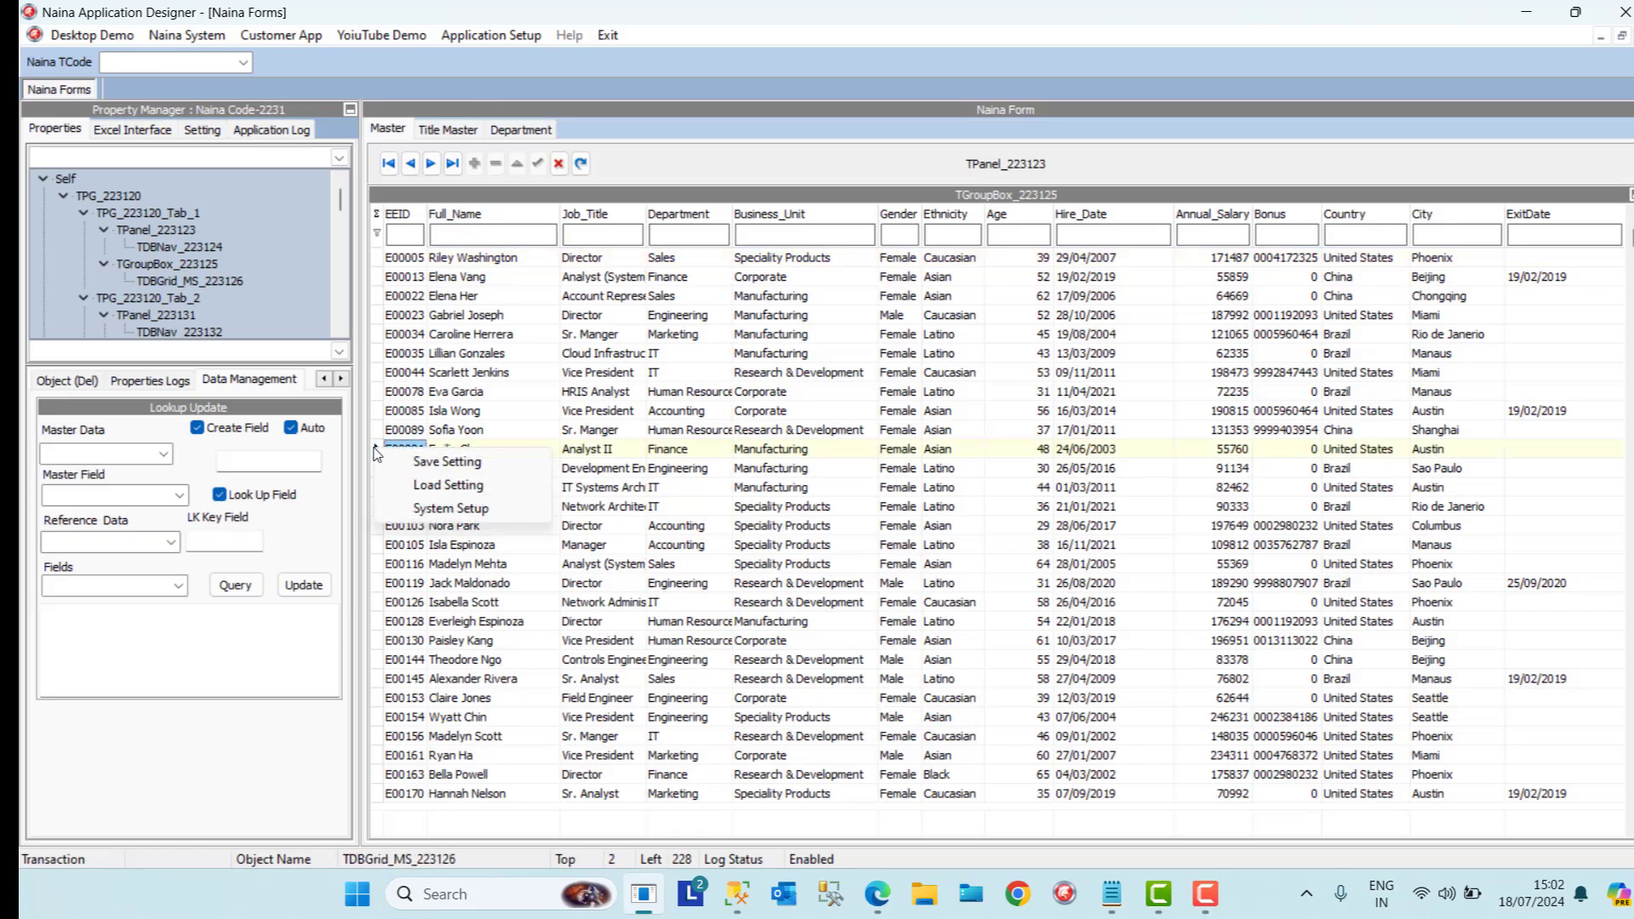
click(436, 509)
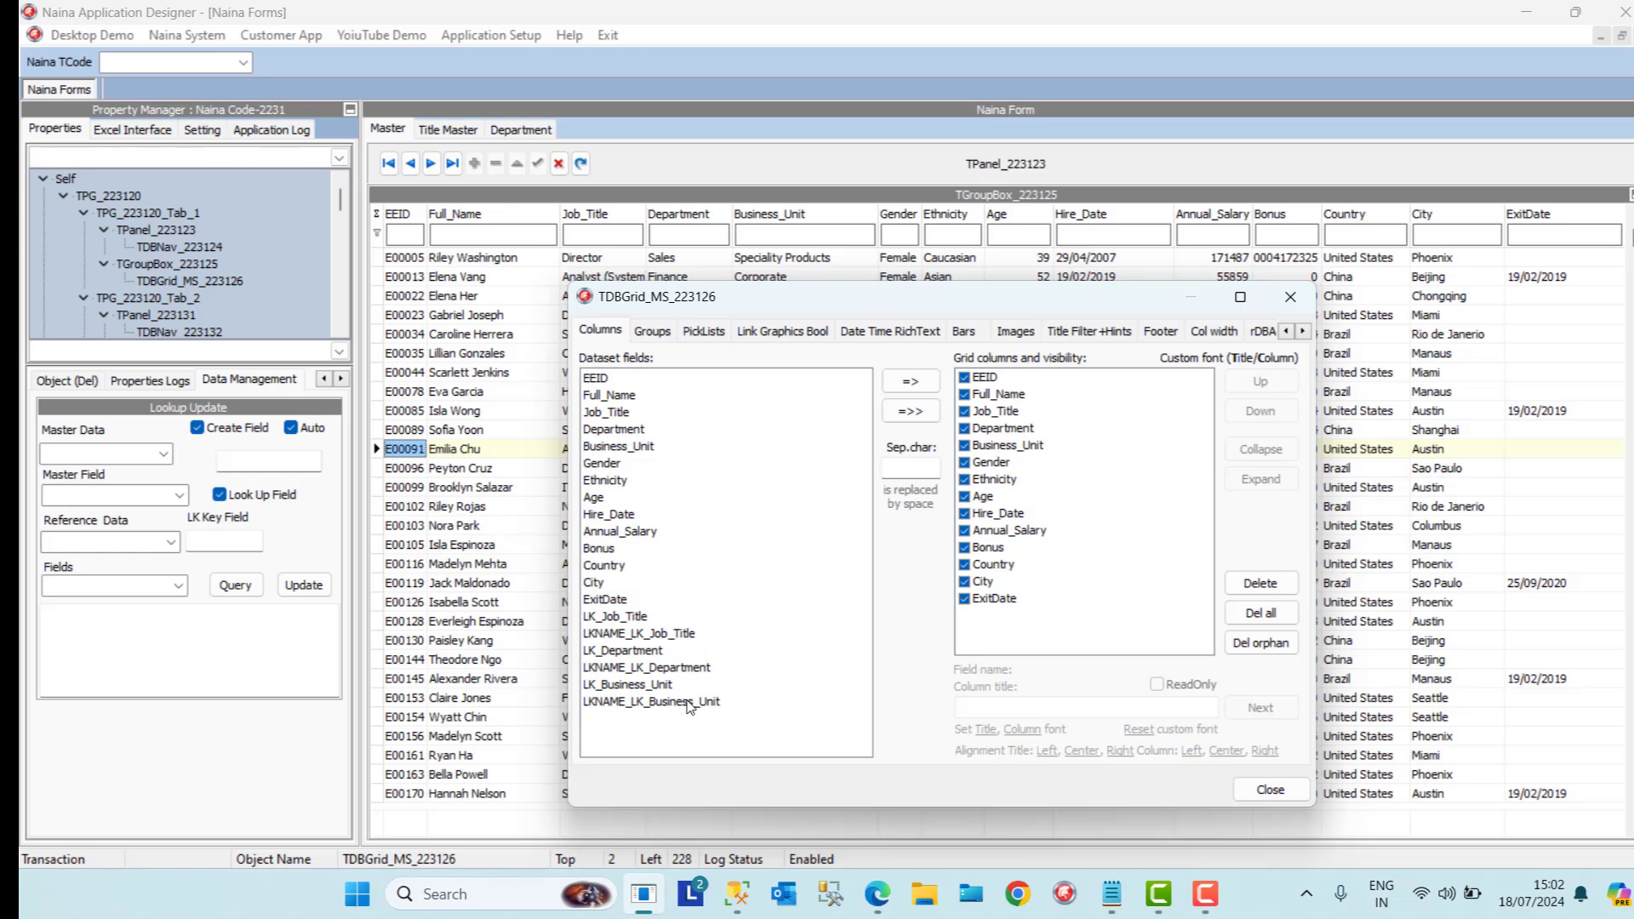
click(690, 703)
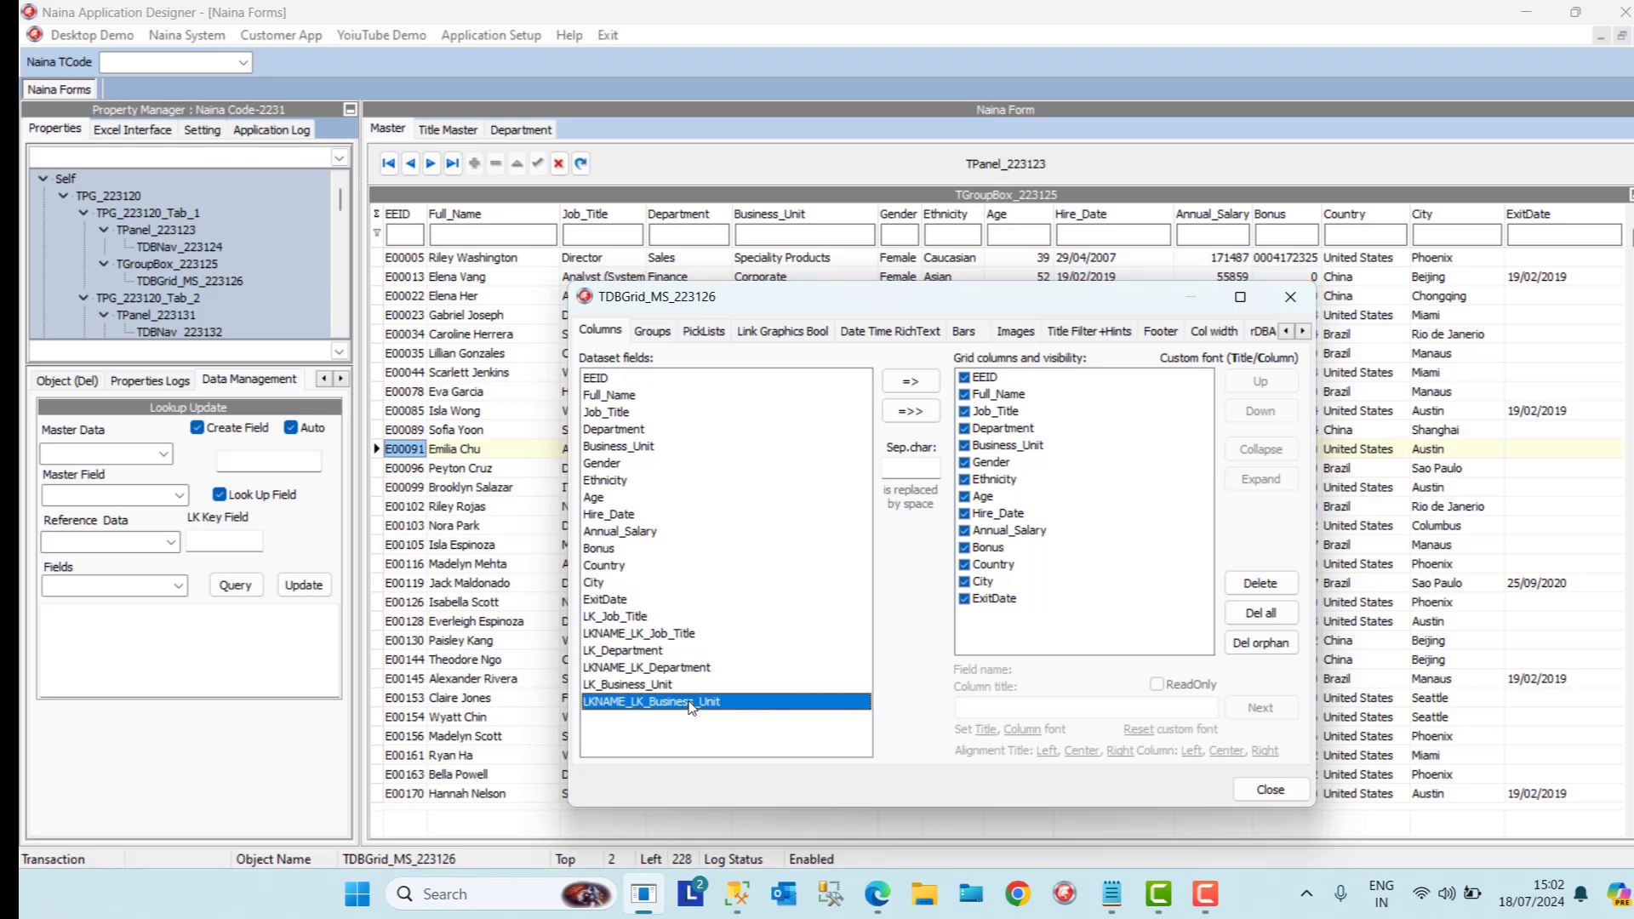
click(999, 447)
click(1268, 583)
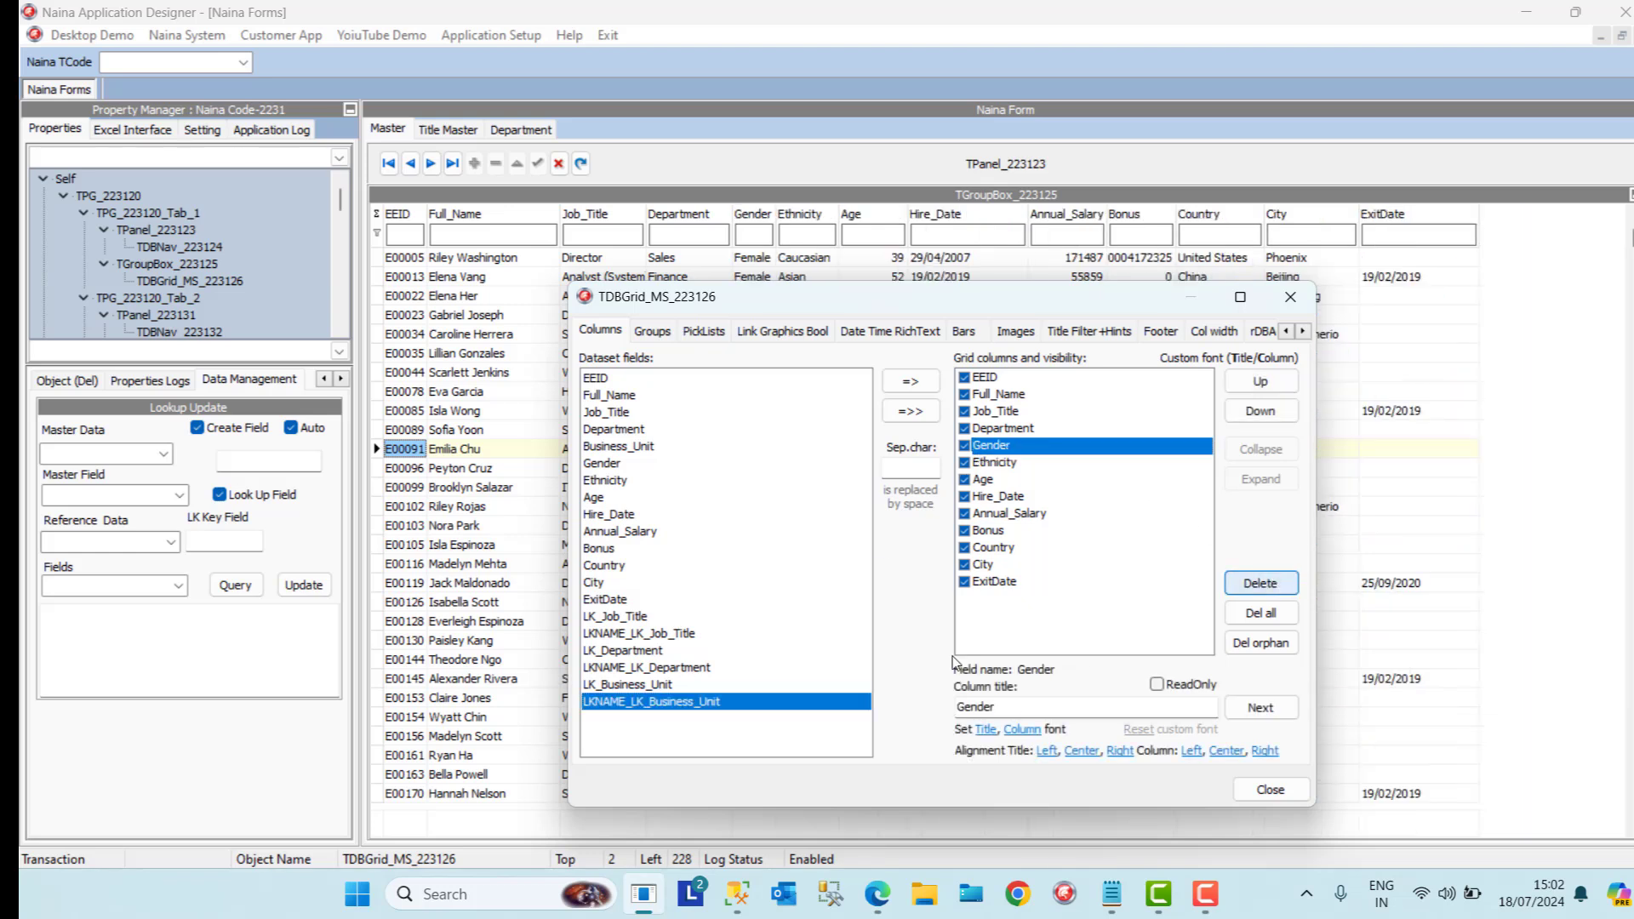
click(909, 380)
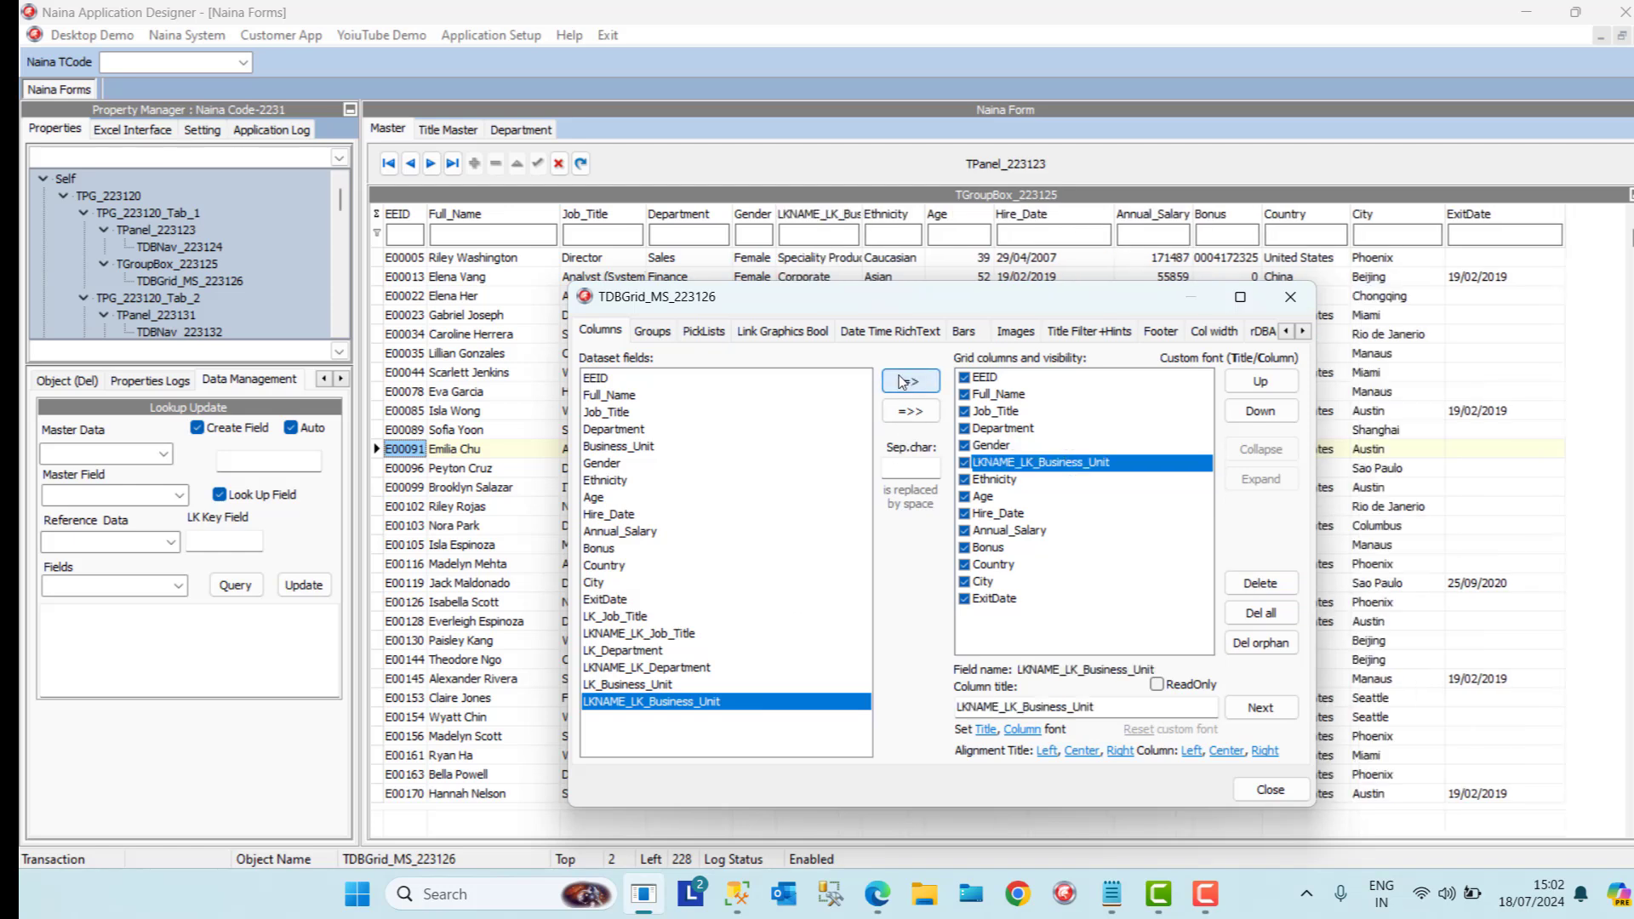
Title the new lookup column Business_Unit and close the Master grid's column setup
drag(1025, 707, 871, 719)
key(BackSpace)
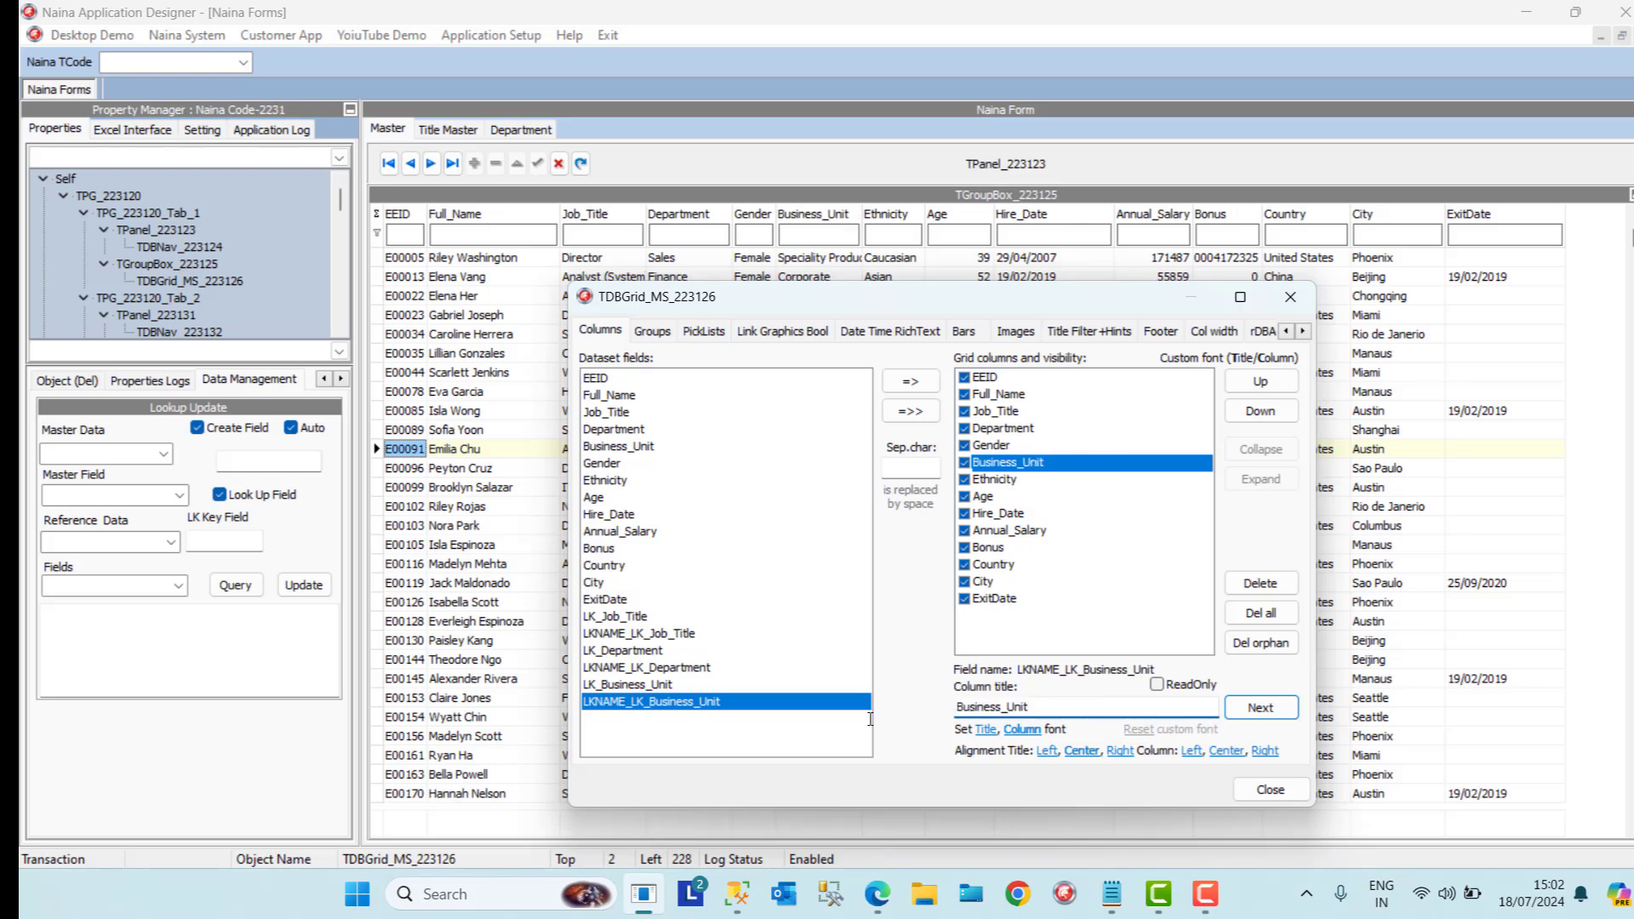
click(1284, 784)
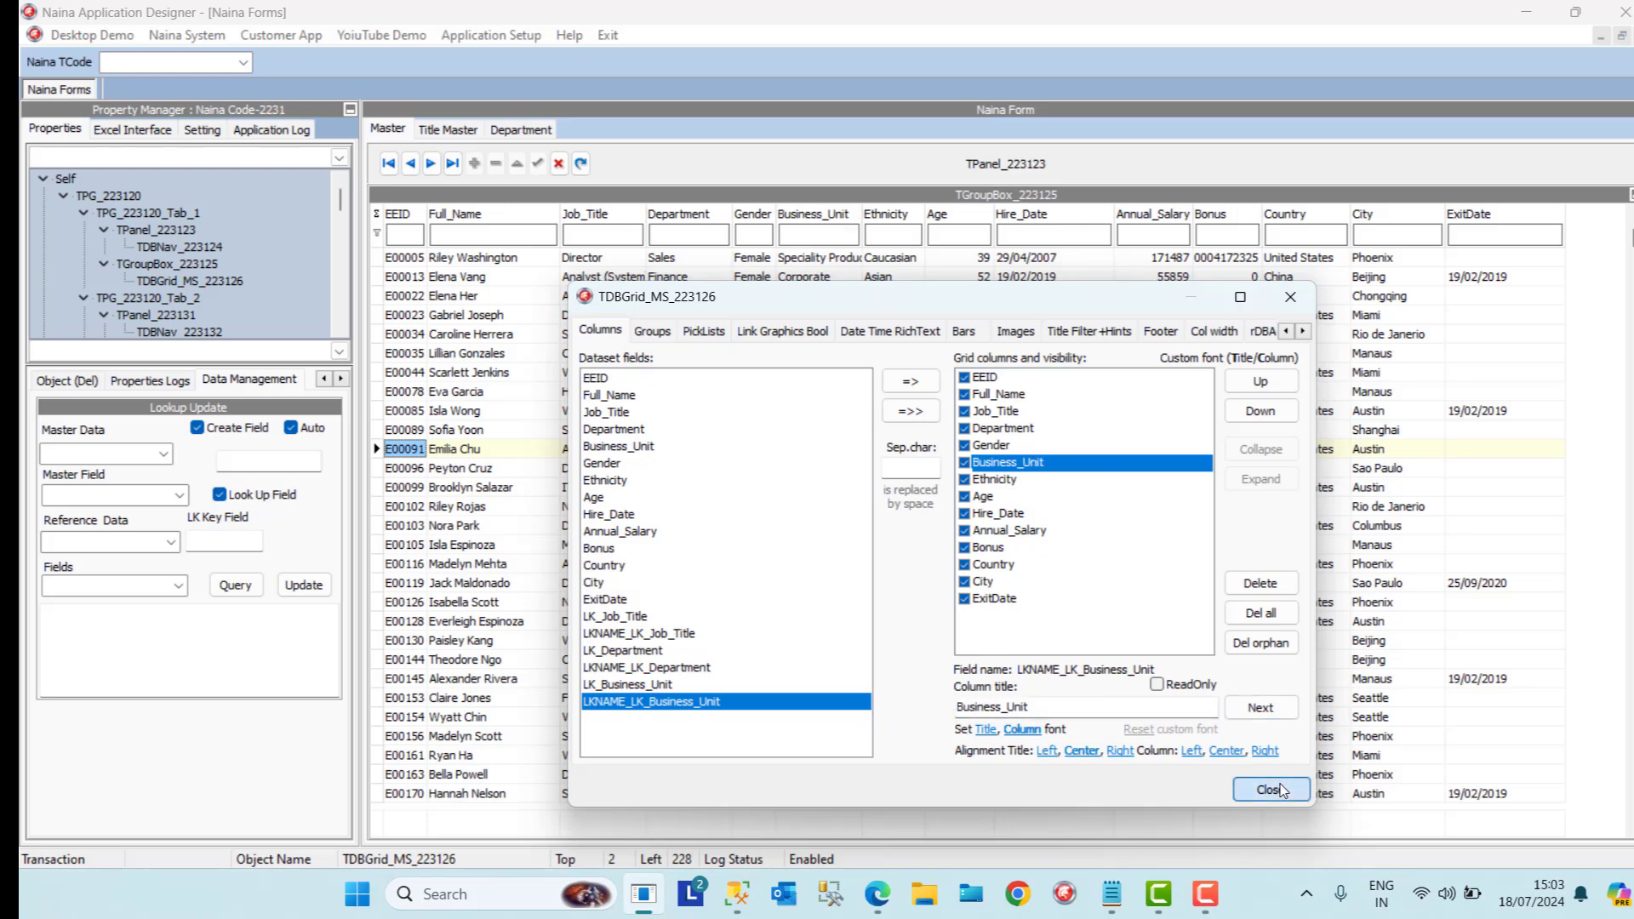
Widen the Business_Unit and Gender columns in the Master grid and select a Business_Unit lookup cell
click(866, 451)
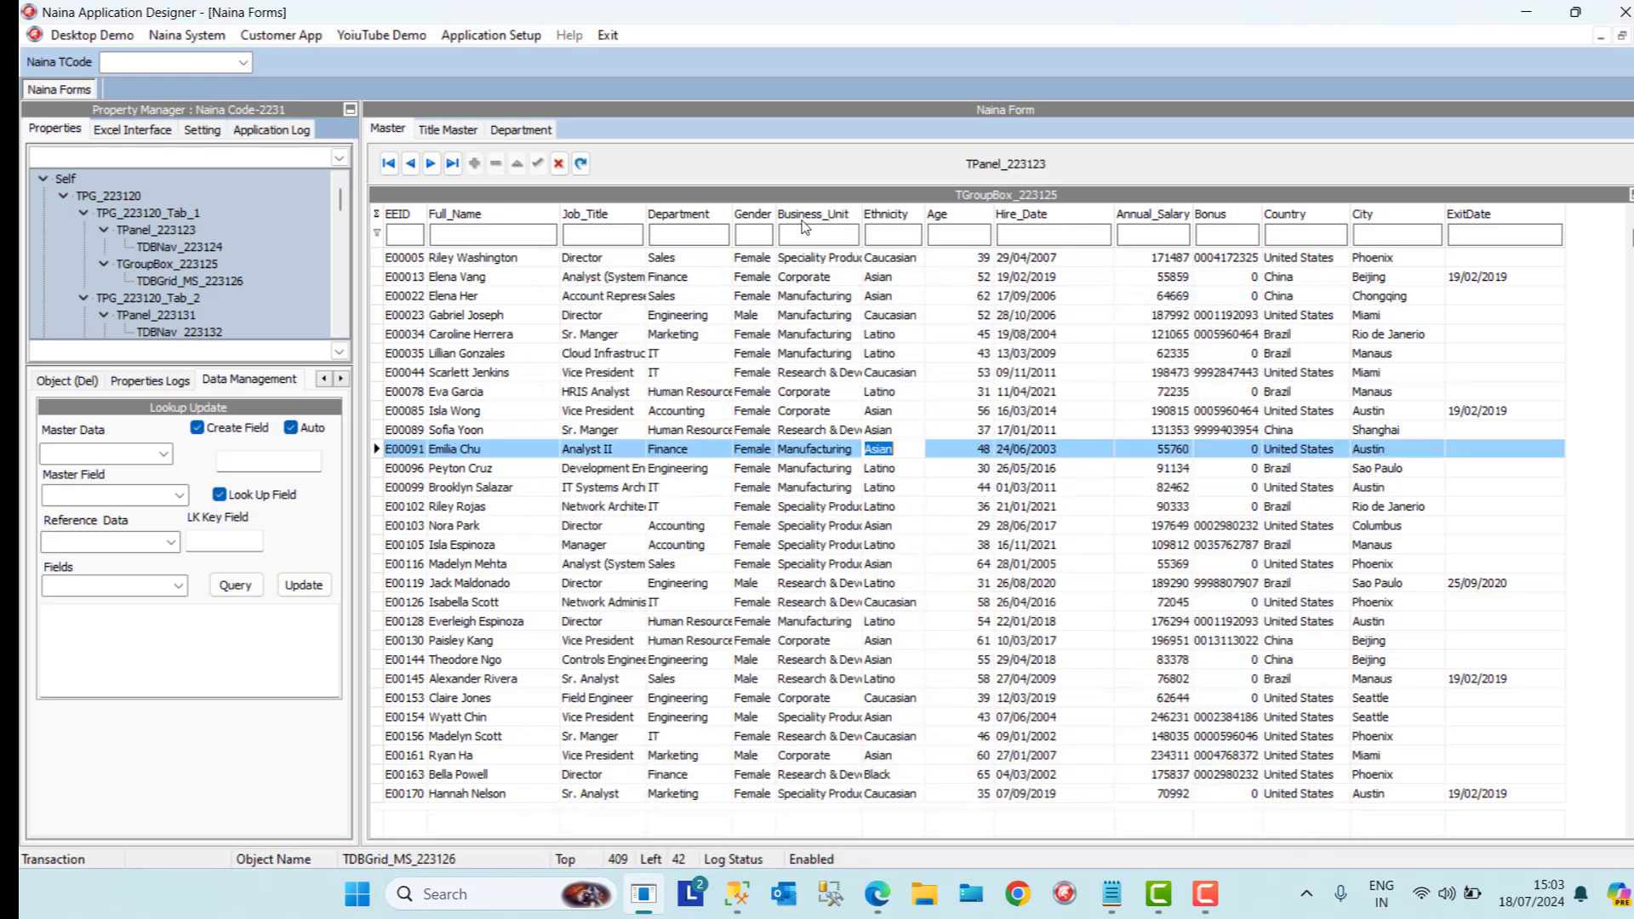
drag(861, 207, 930, 208)
drag(778, 214, 818, 215)
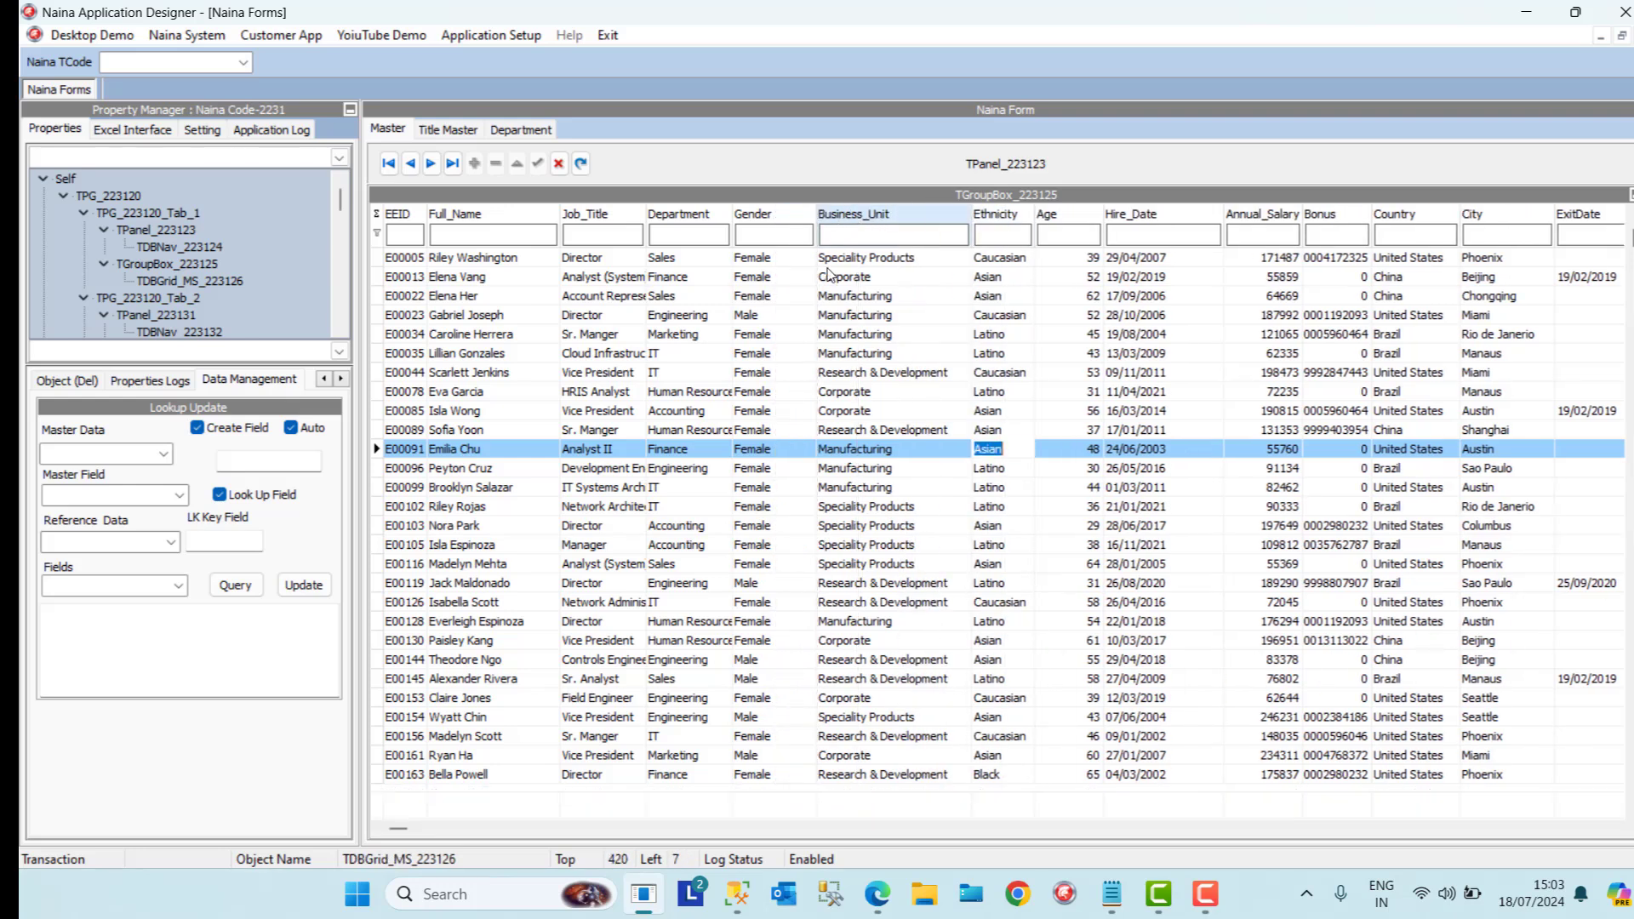
click(855, 334)
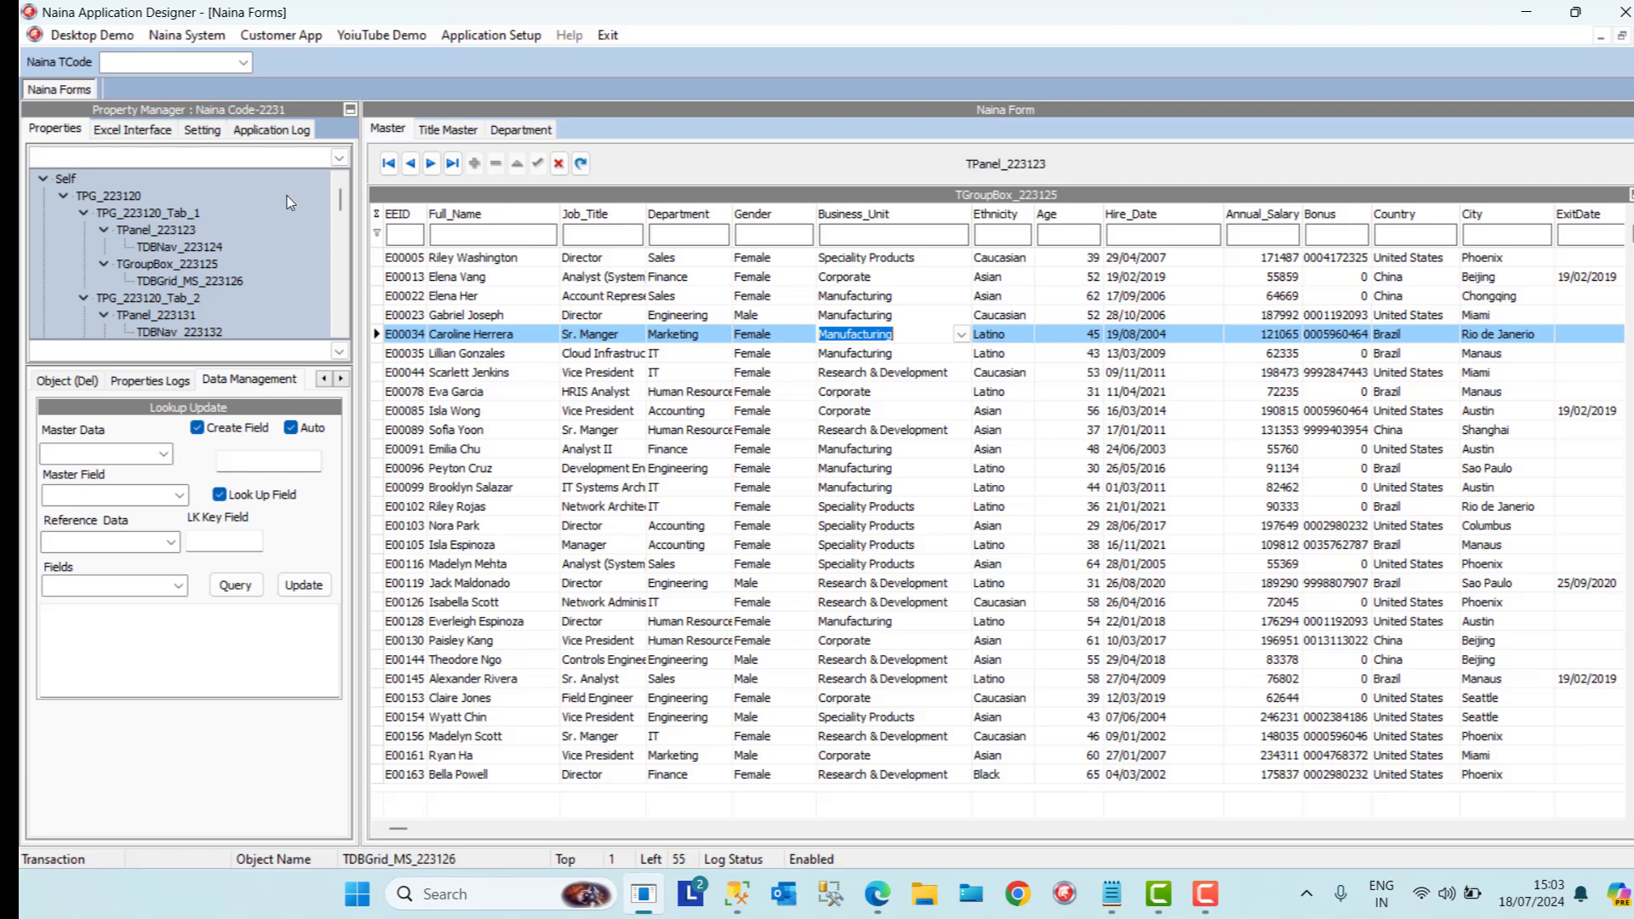
Close Naina Forms and reopen it from the application setup to reload the Master grid
click(44, 134)
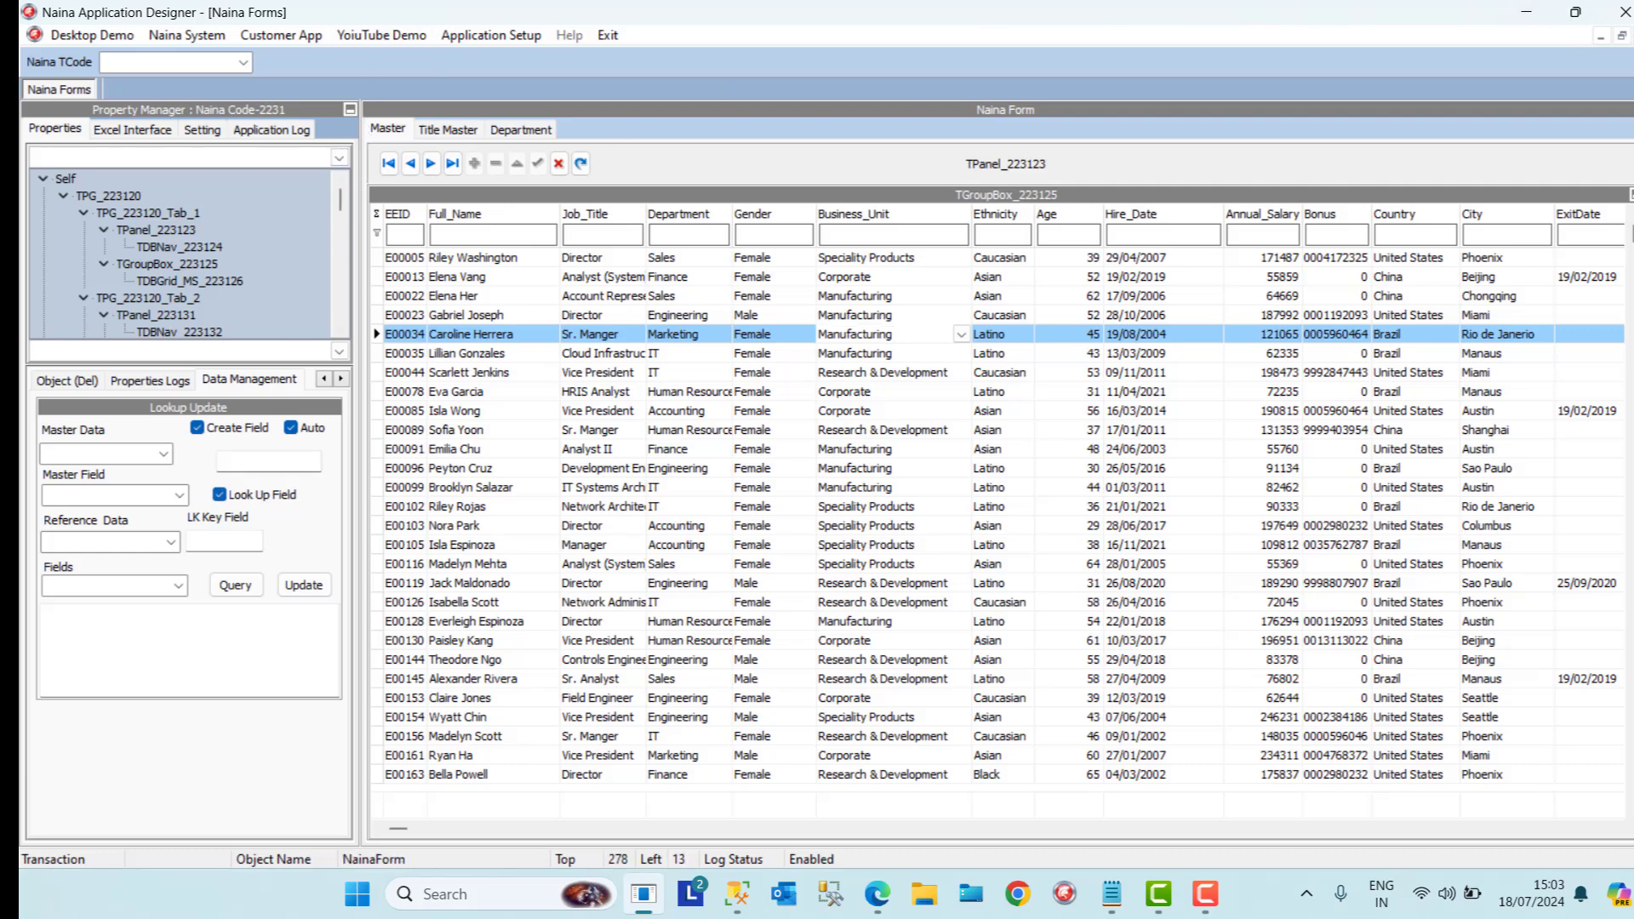
click(1633, 36)
click(323, 37)
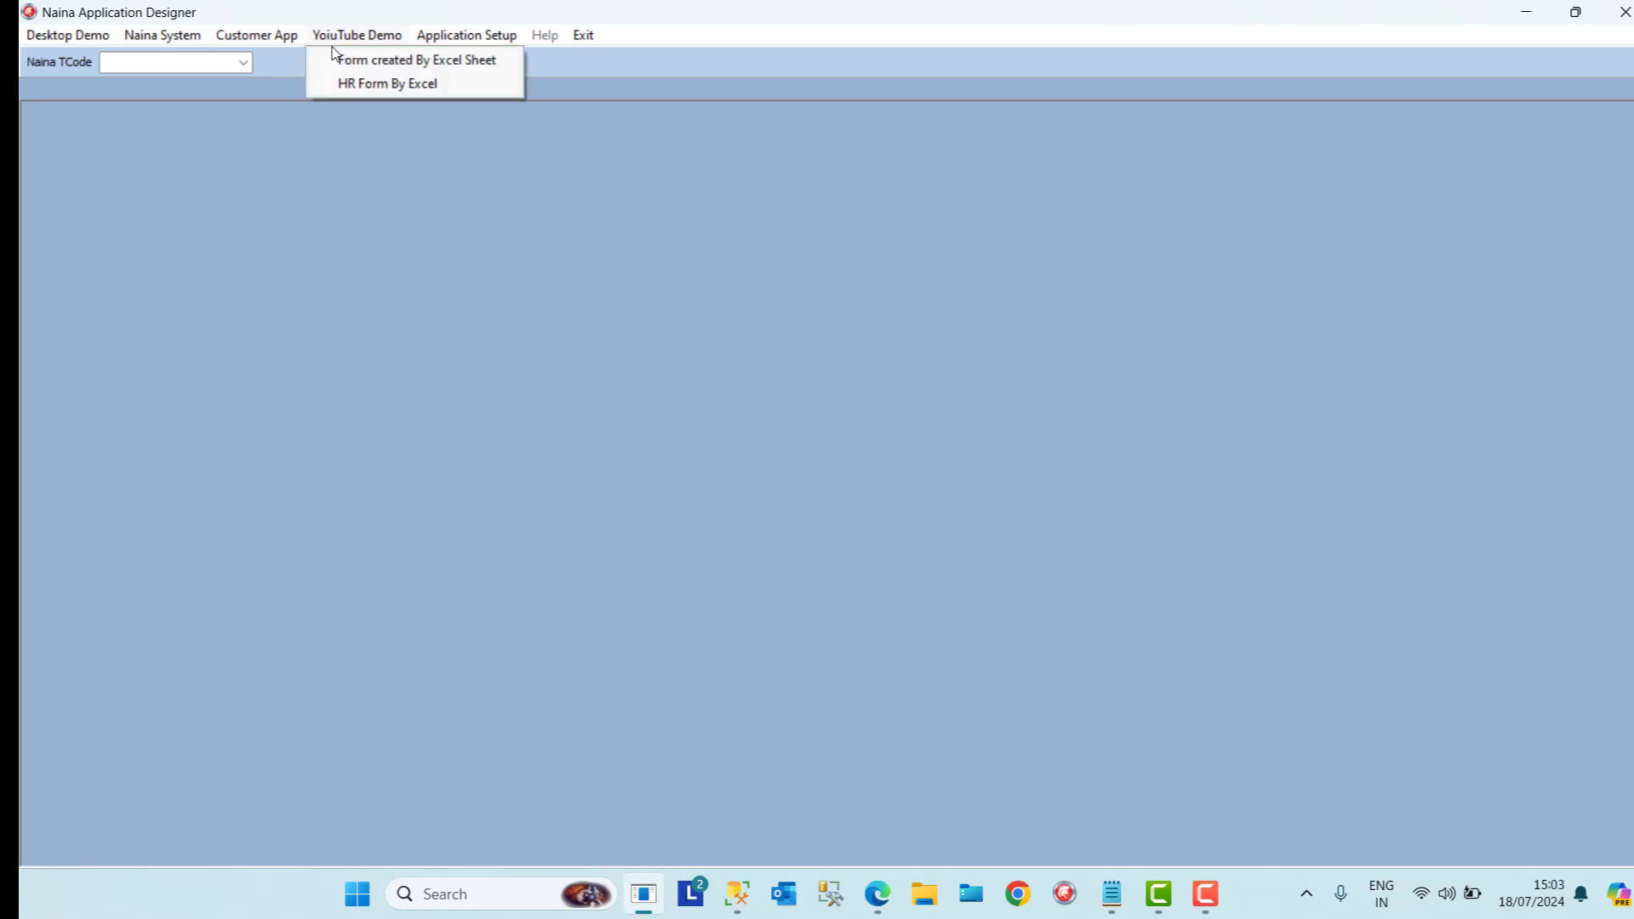
mouse_move(466, 35)
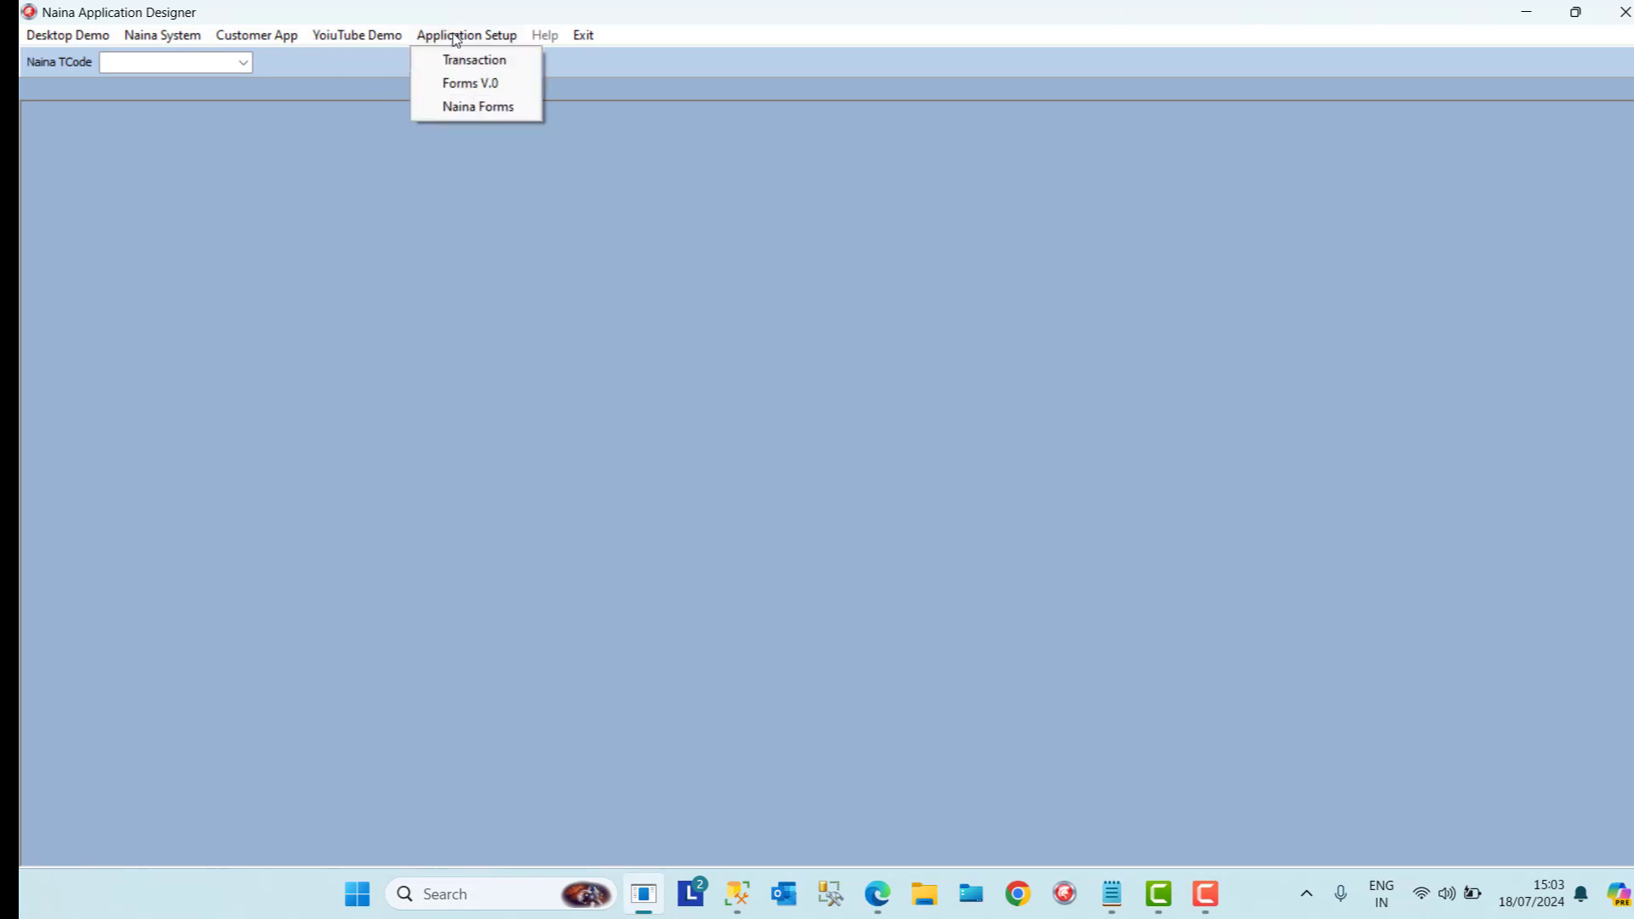
click(487, 107)
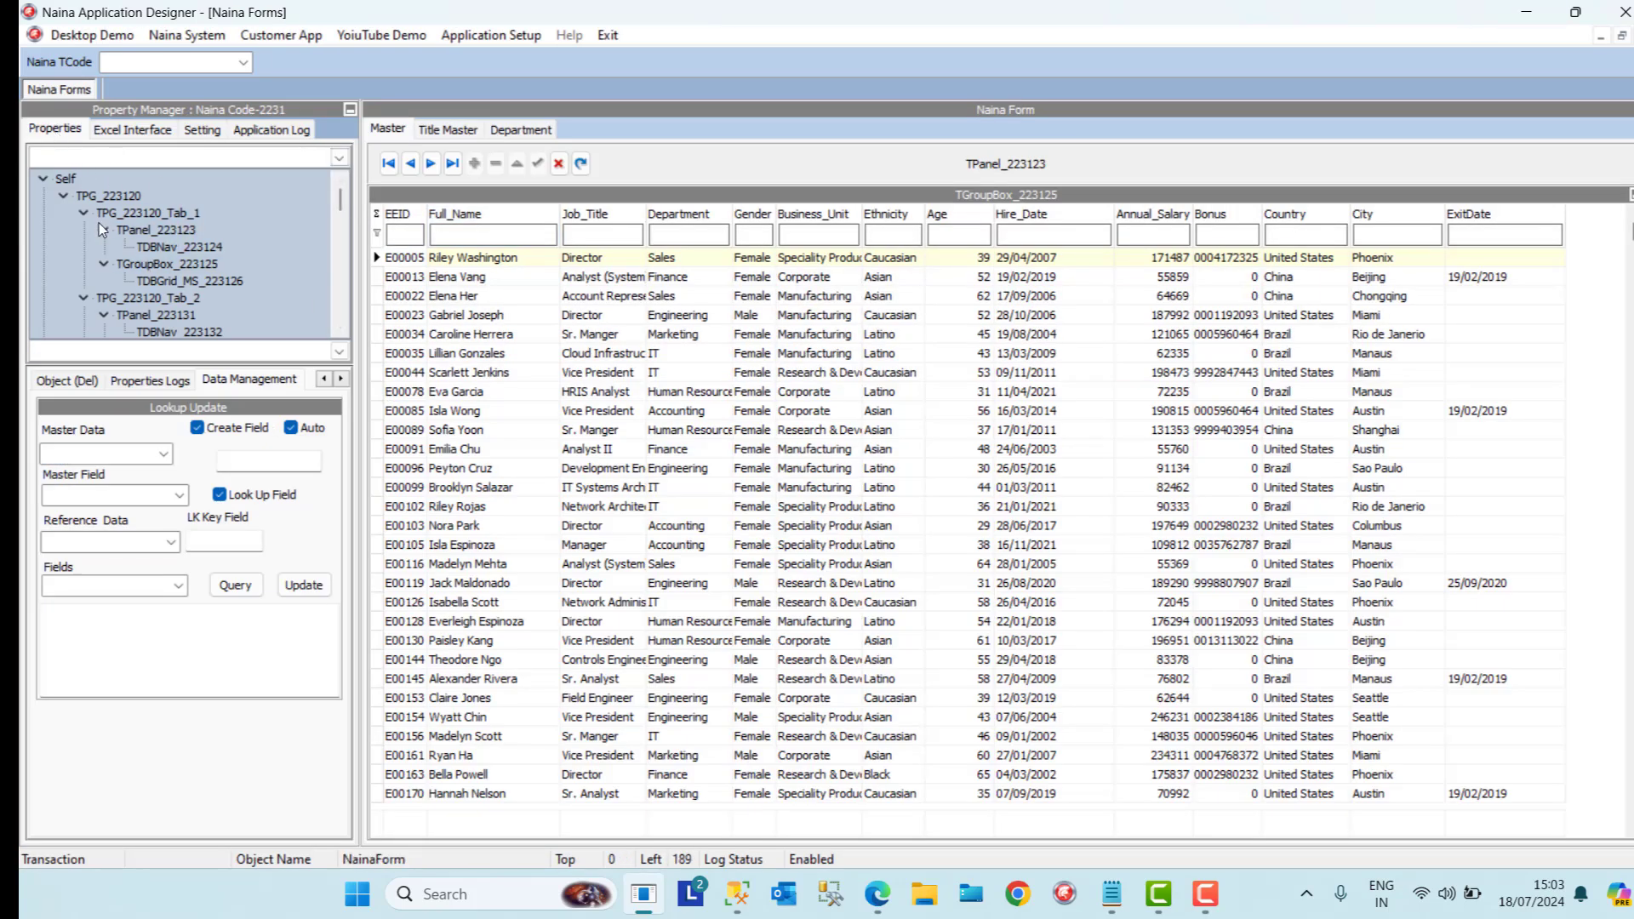
Refresh the application menu from the form's Self object and open HR Form Using Excel under YouTube Demo
click(51, 180)
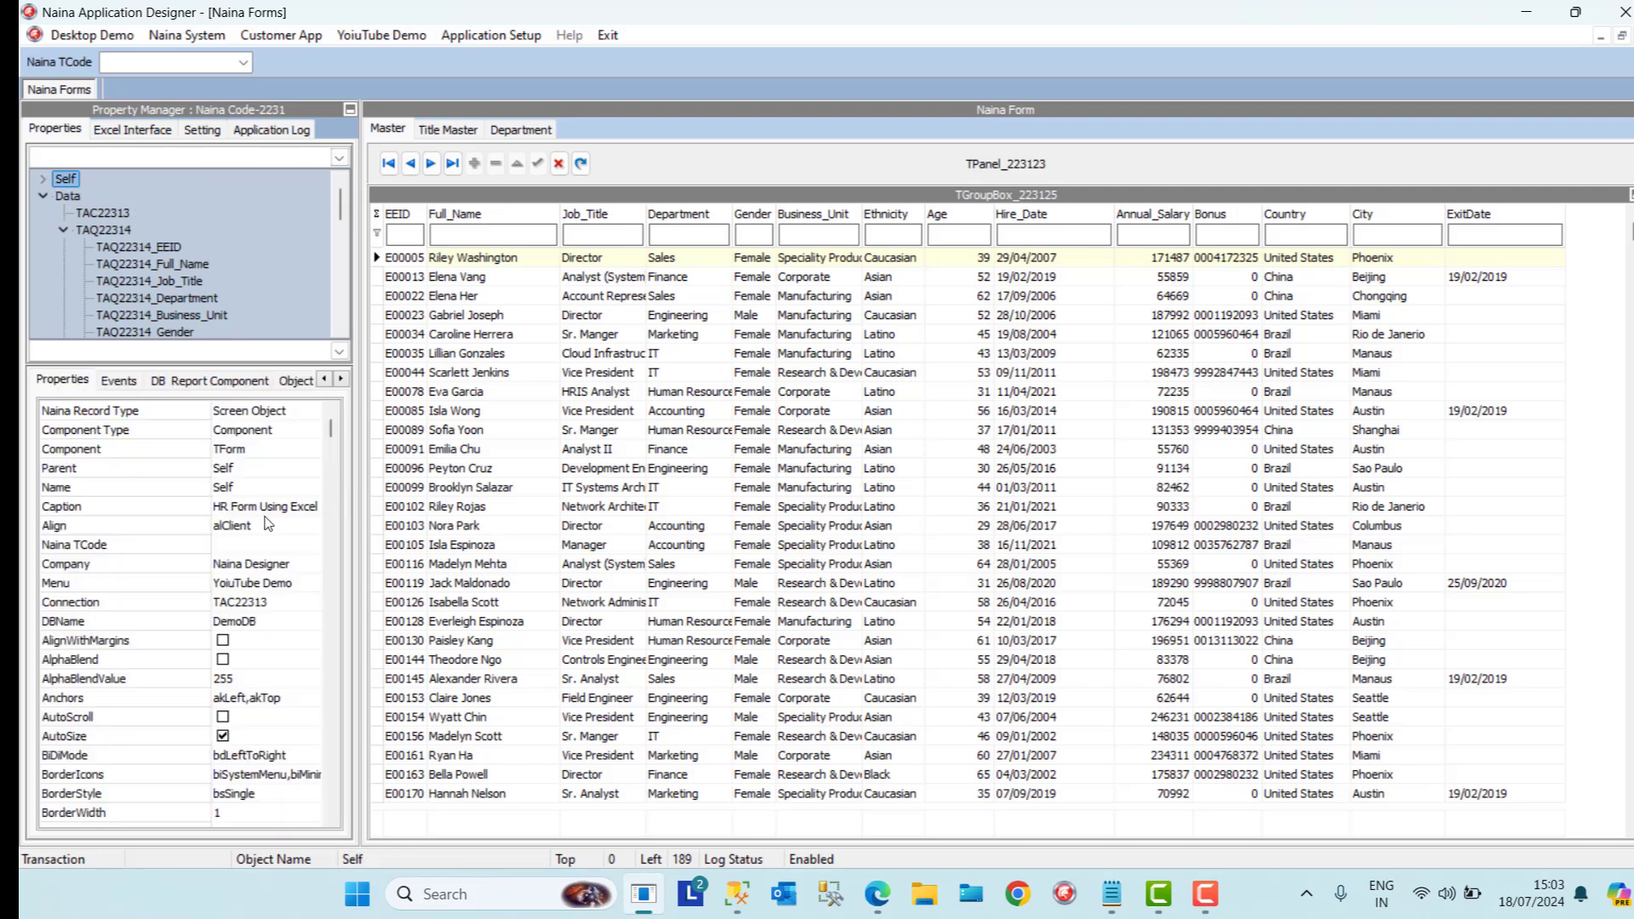
right_click(288, 605)
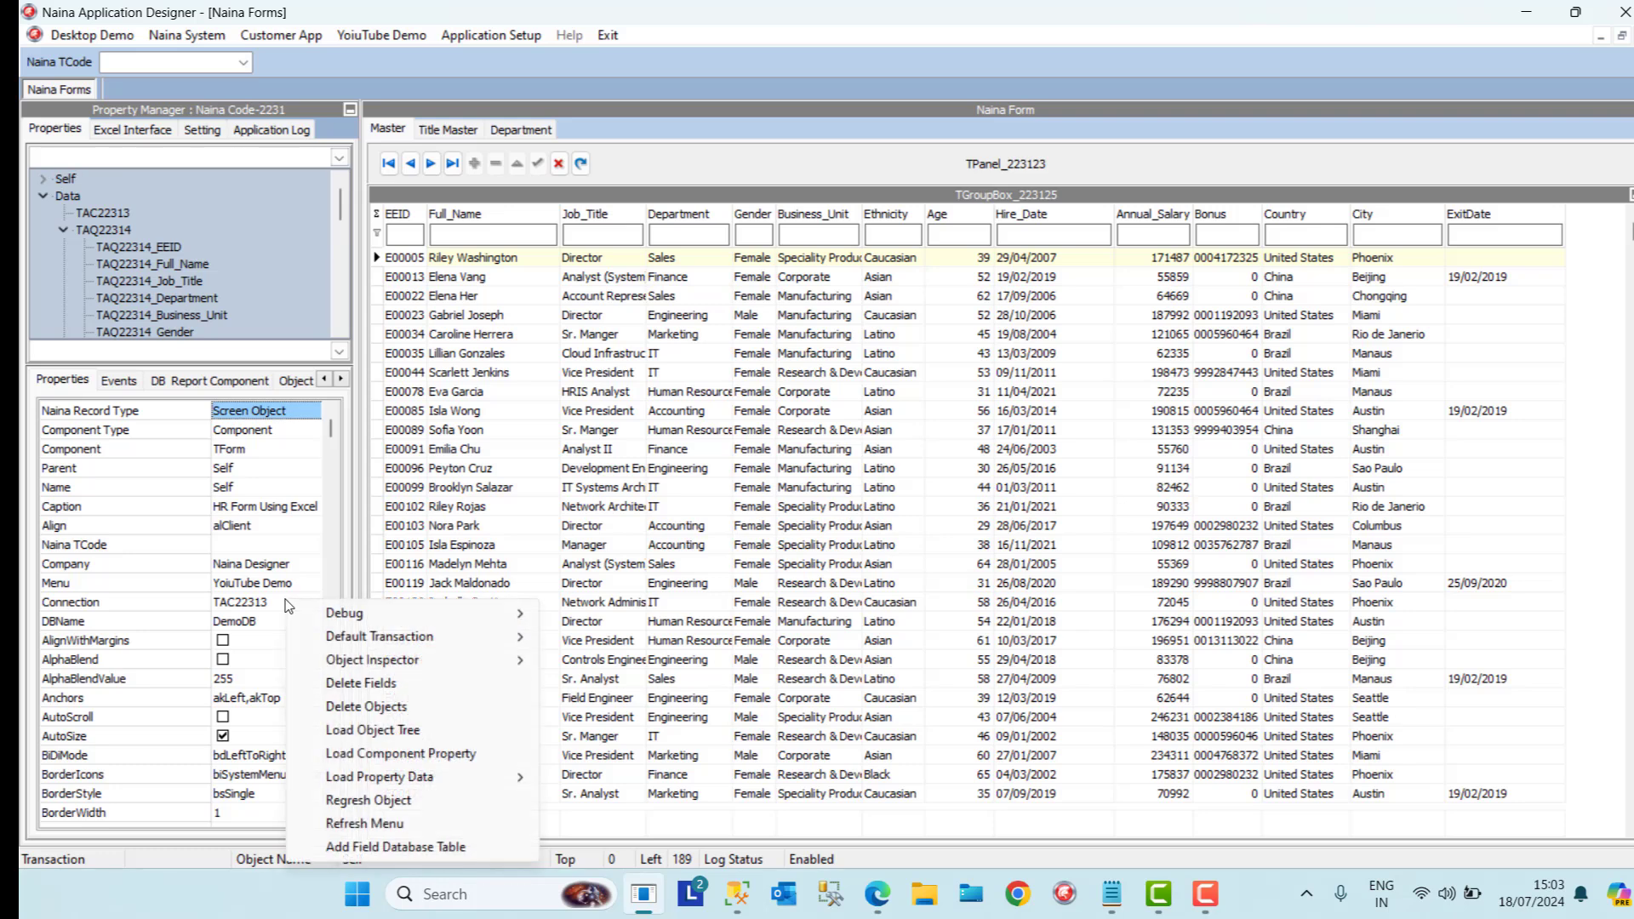
click(391, 825)
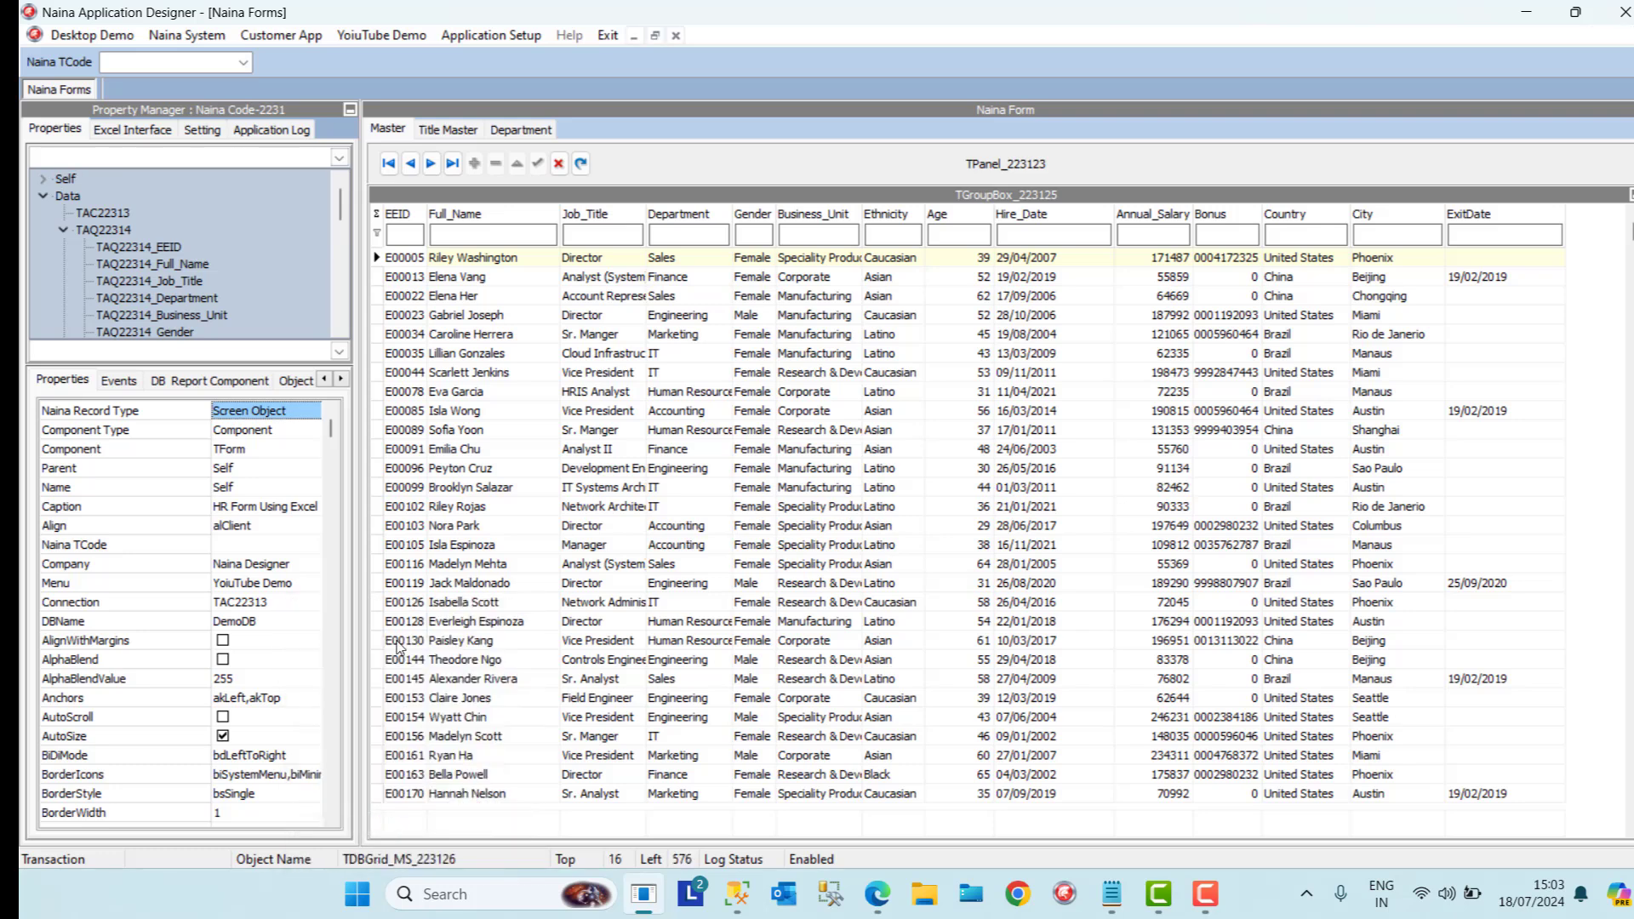
click(387, 38)
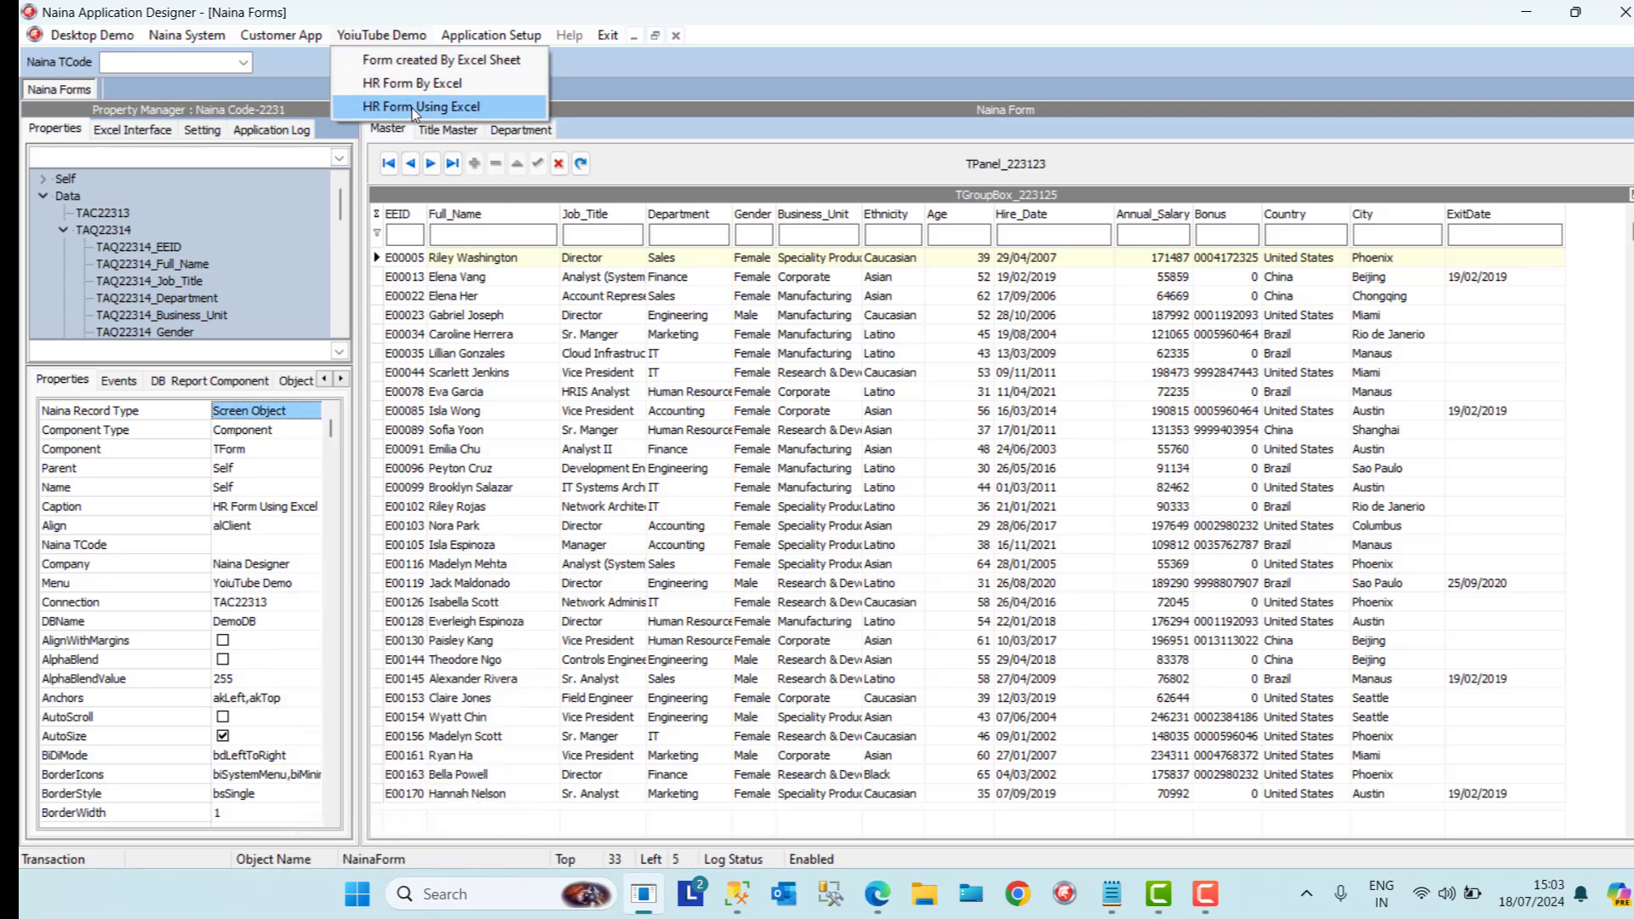
click(412, 107)
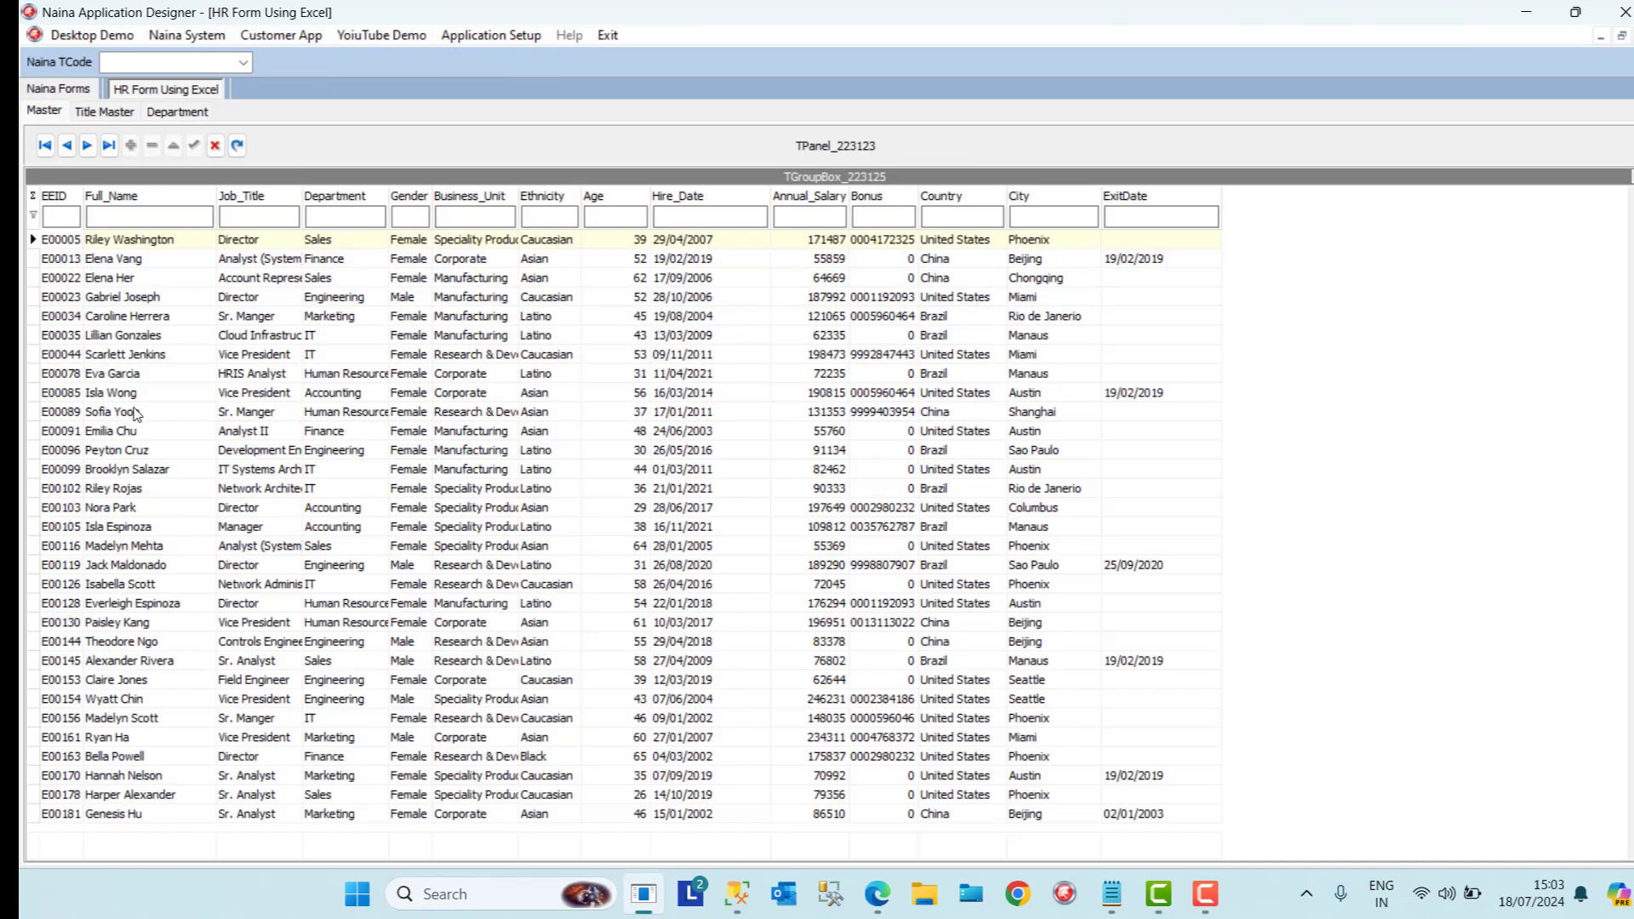
Inspect the Full_Name, Job_Title and Department cells in the HR form's Master grid
click(134, 414)
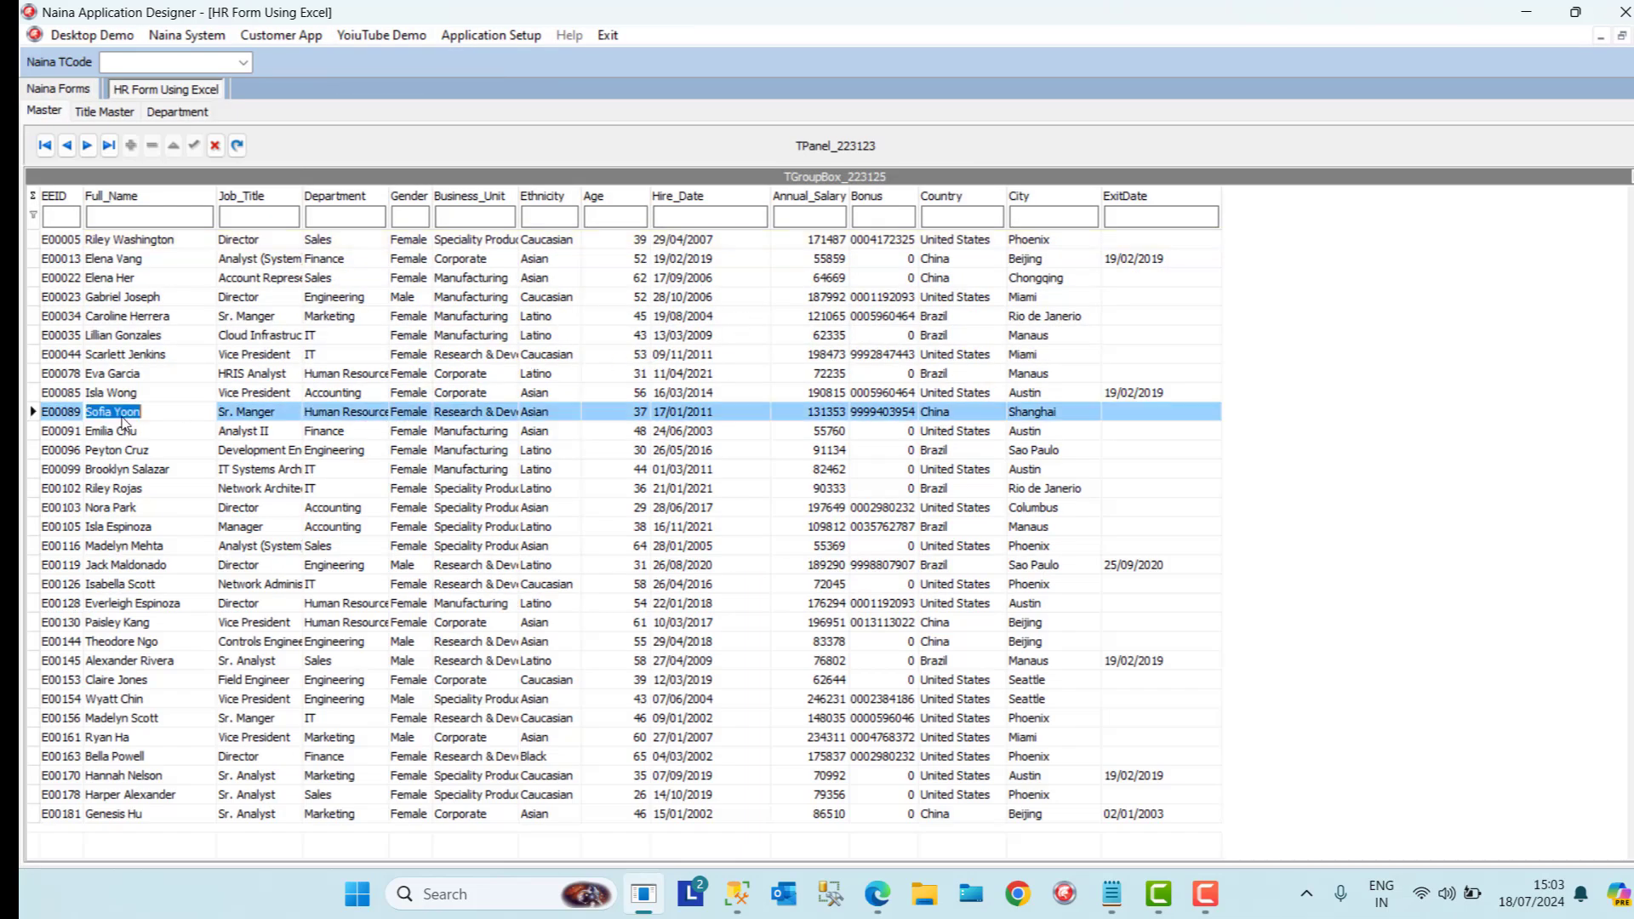
click(189, 473)
click(142, 336)
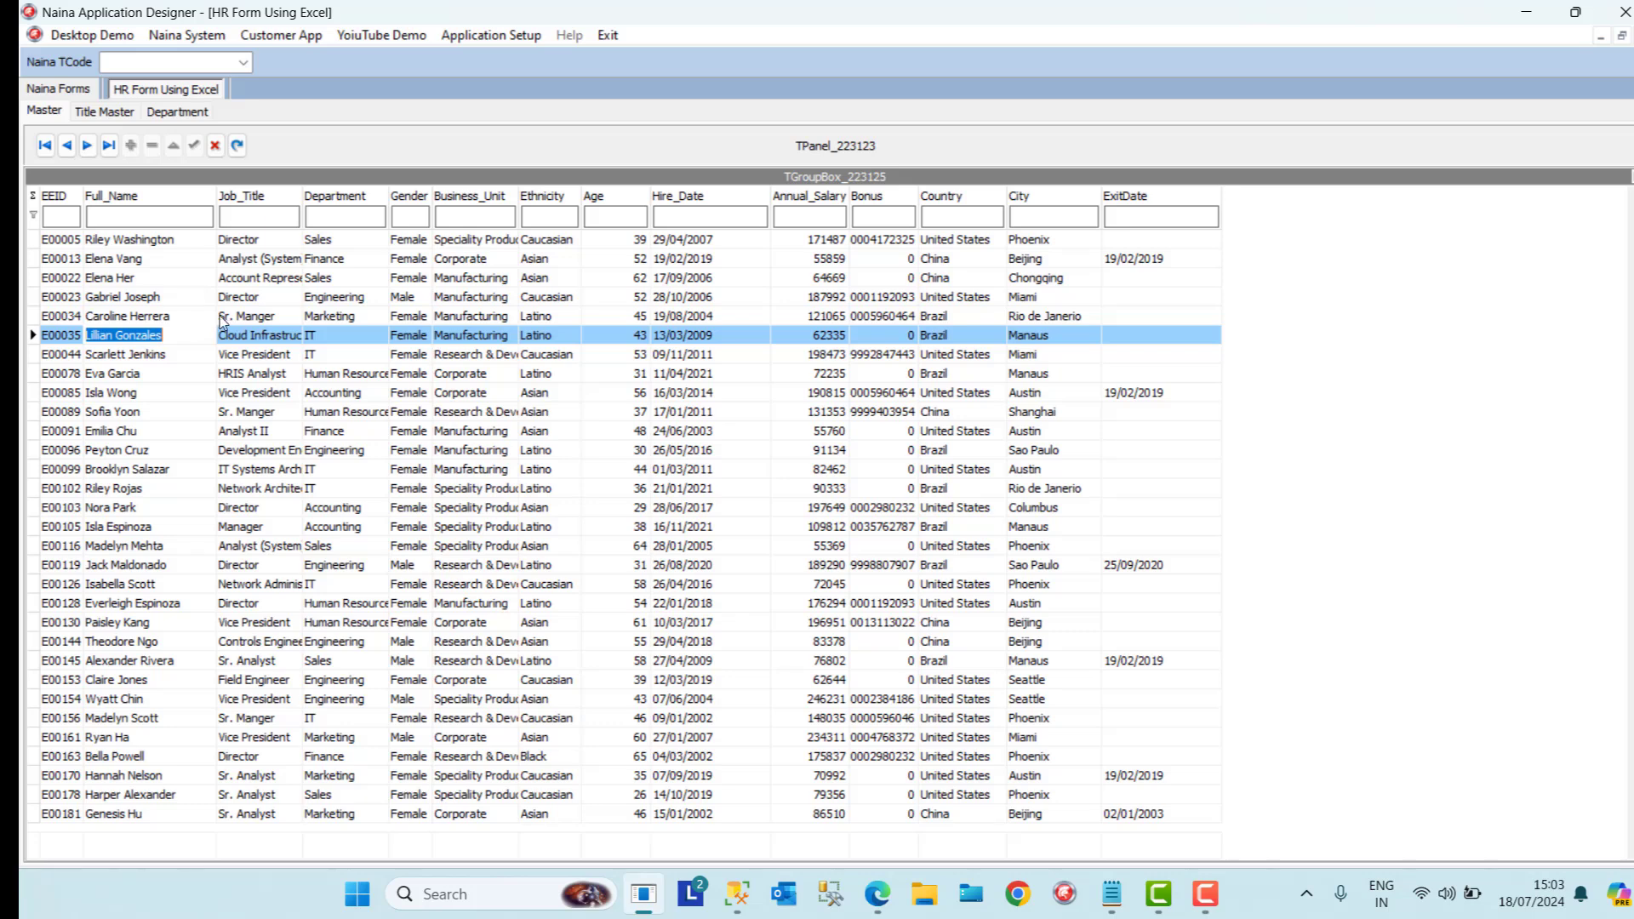
click(265, 297)
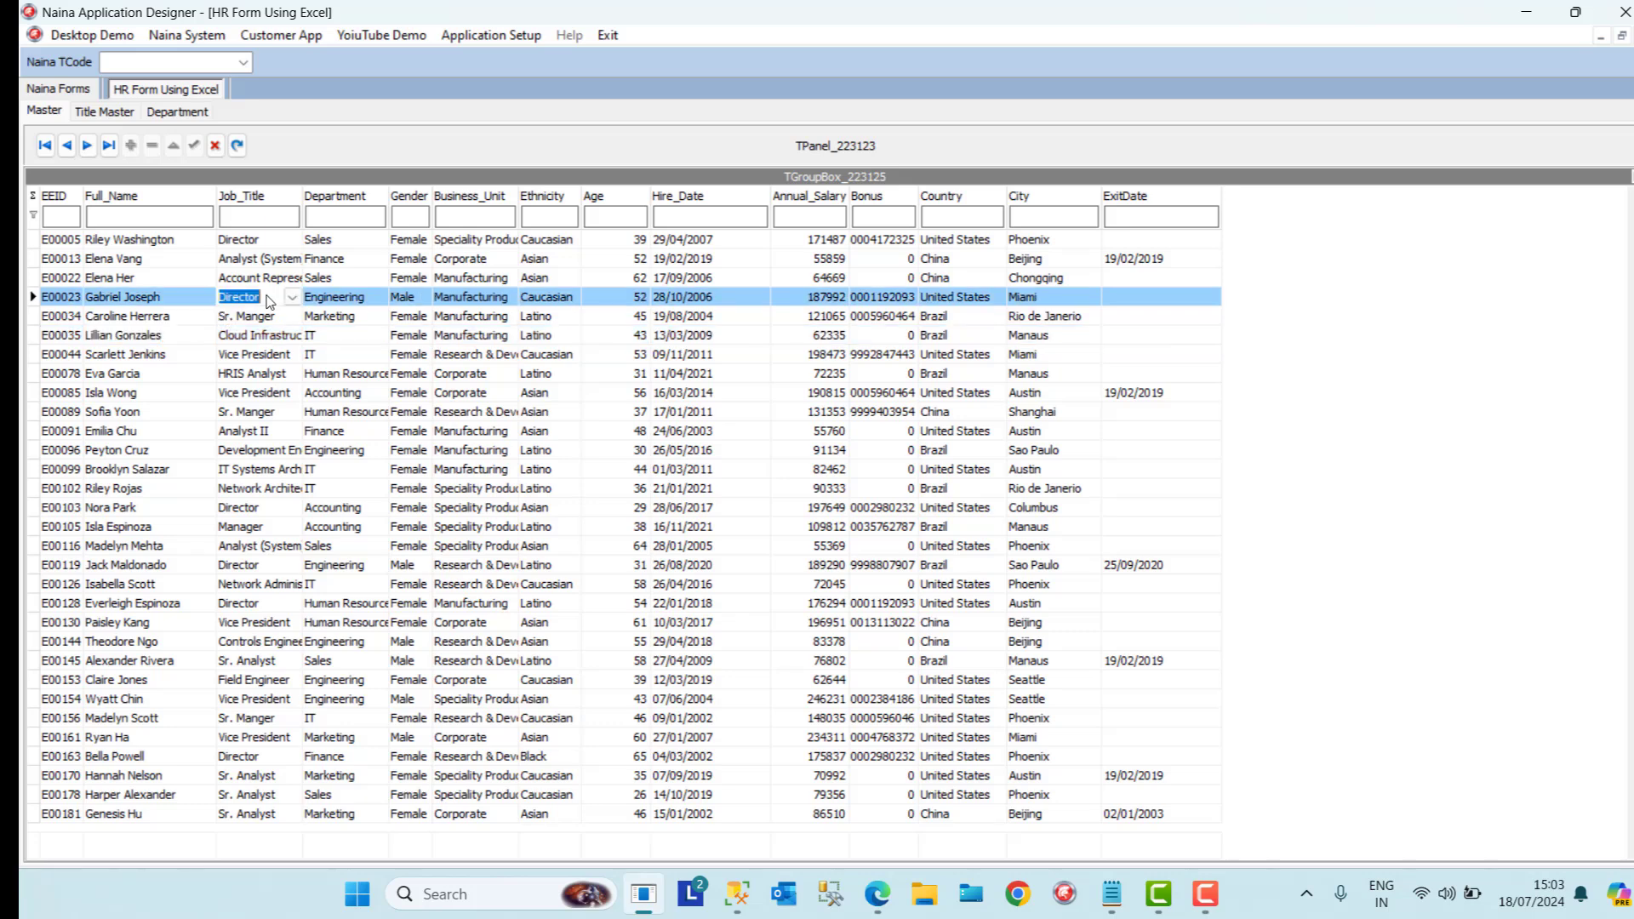
click(359, 280)
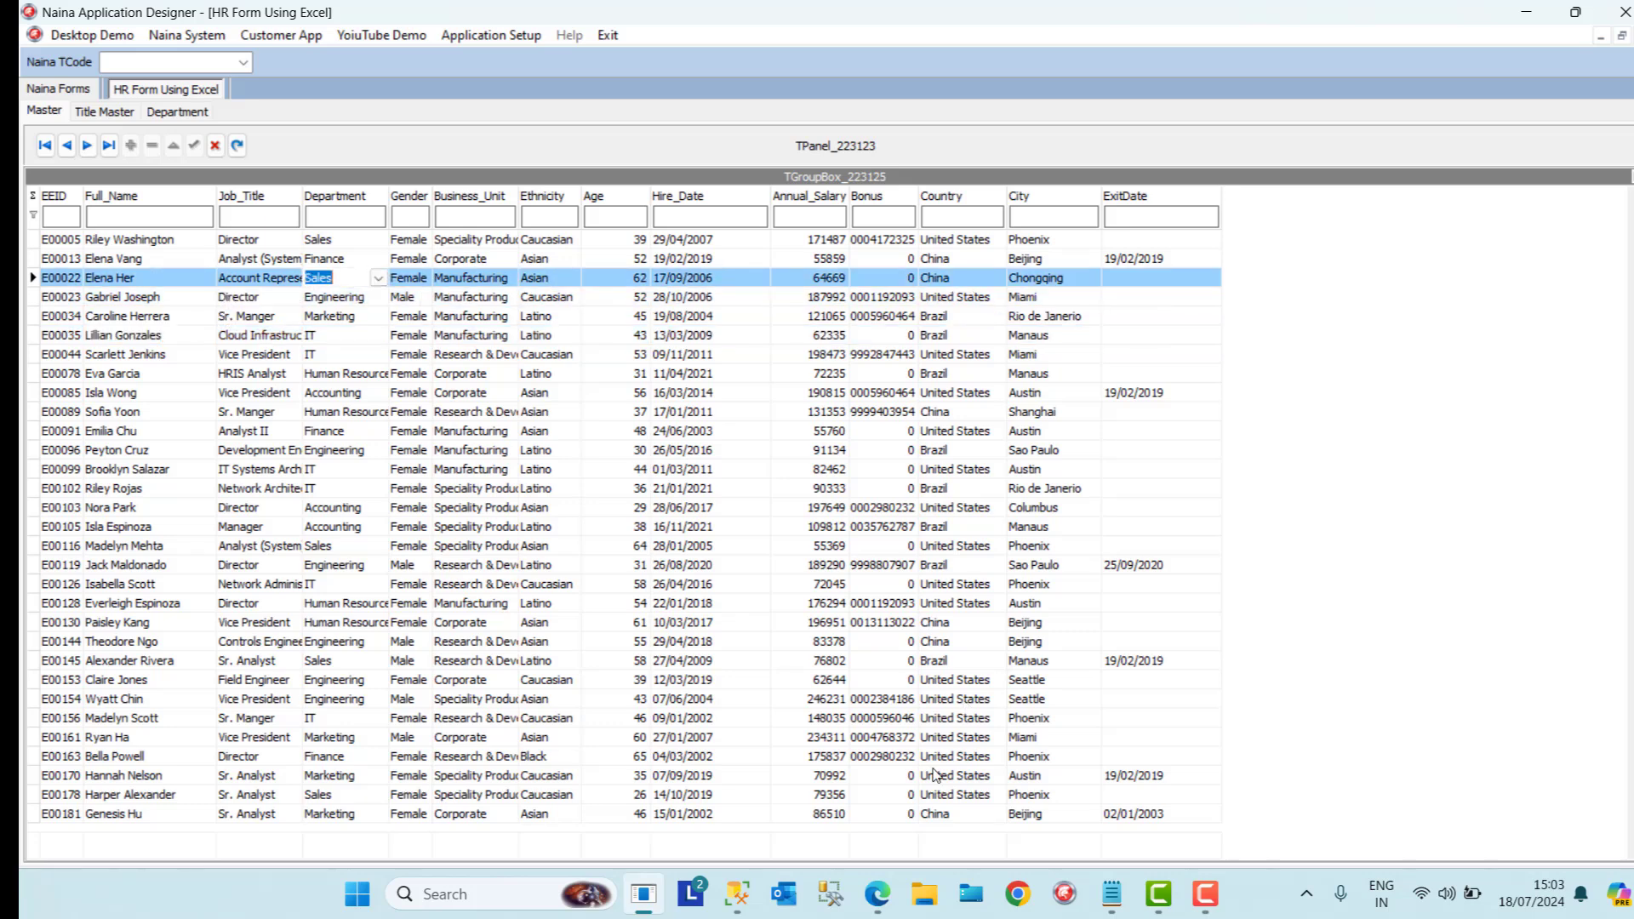
Switch to Excel, open the Copy of Employee Sample Data workbook and view the EEID column of the UniqueData sheet
click(358, 894)
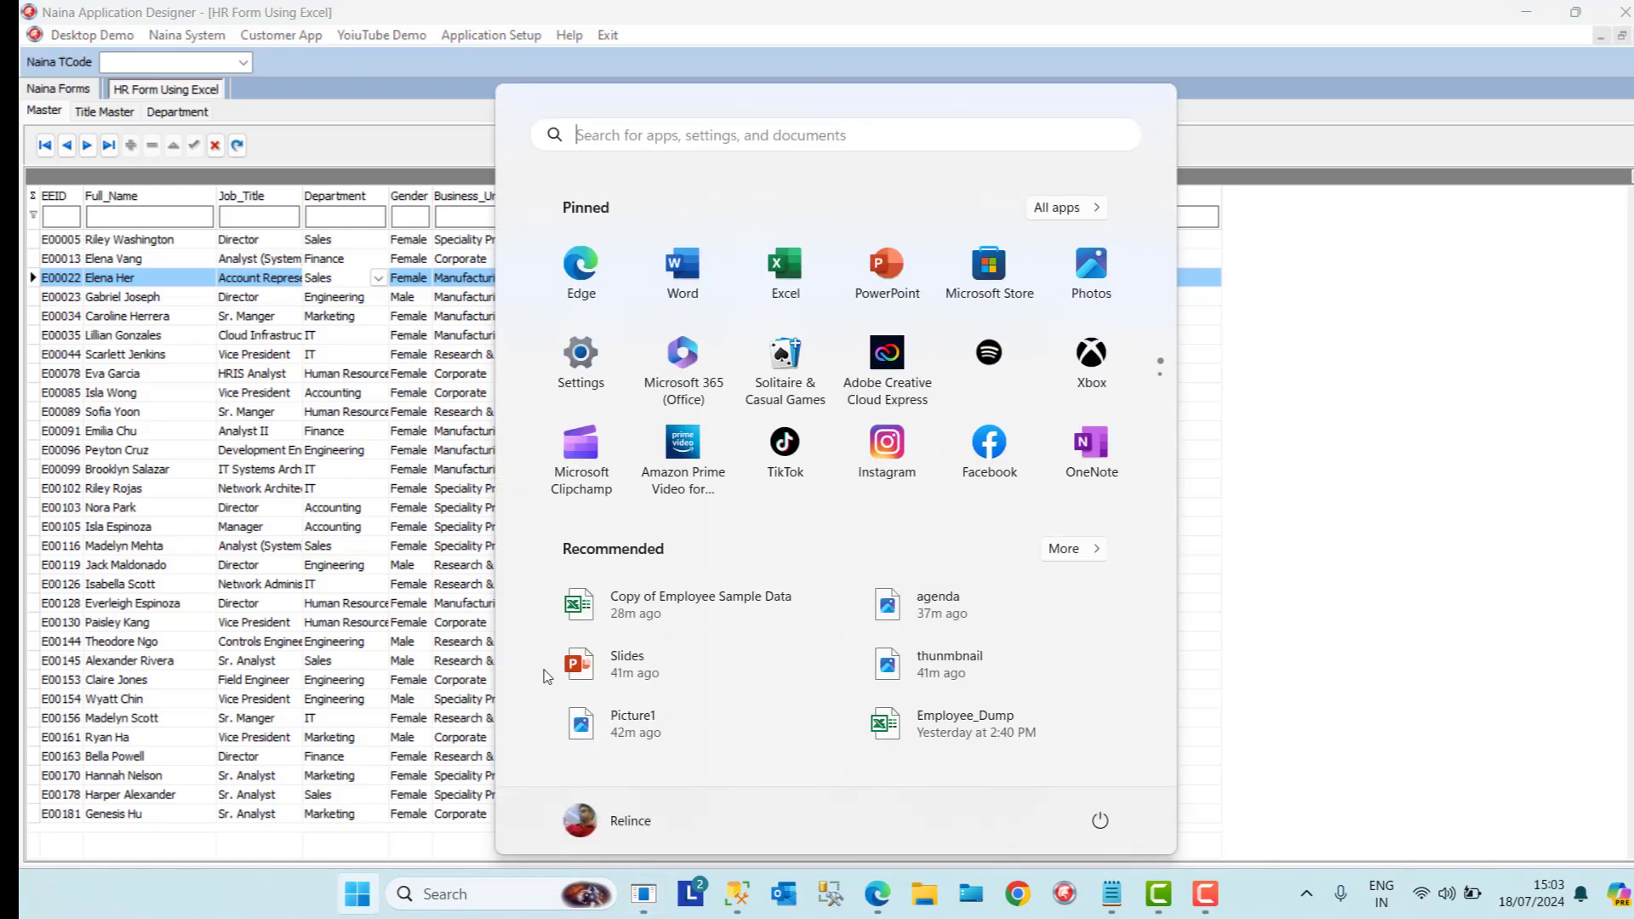
click(781, 280)
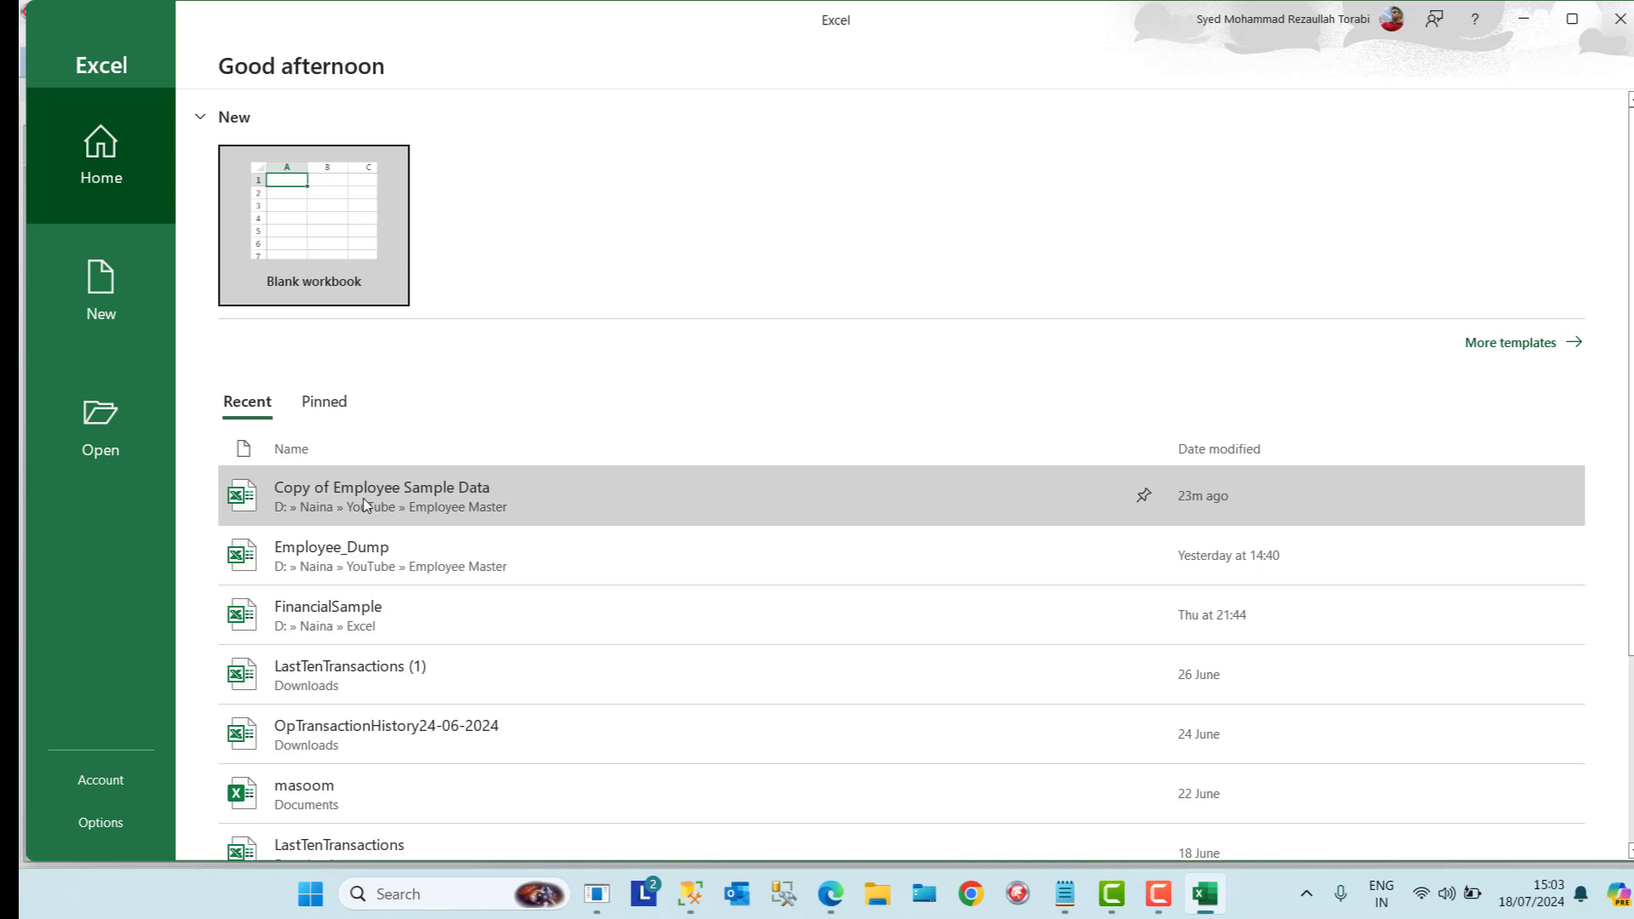
click(364, 505)
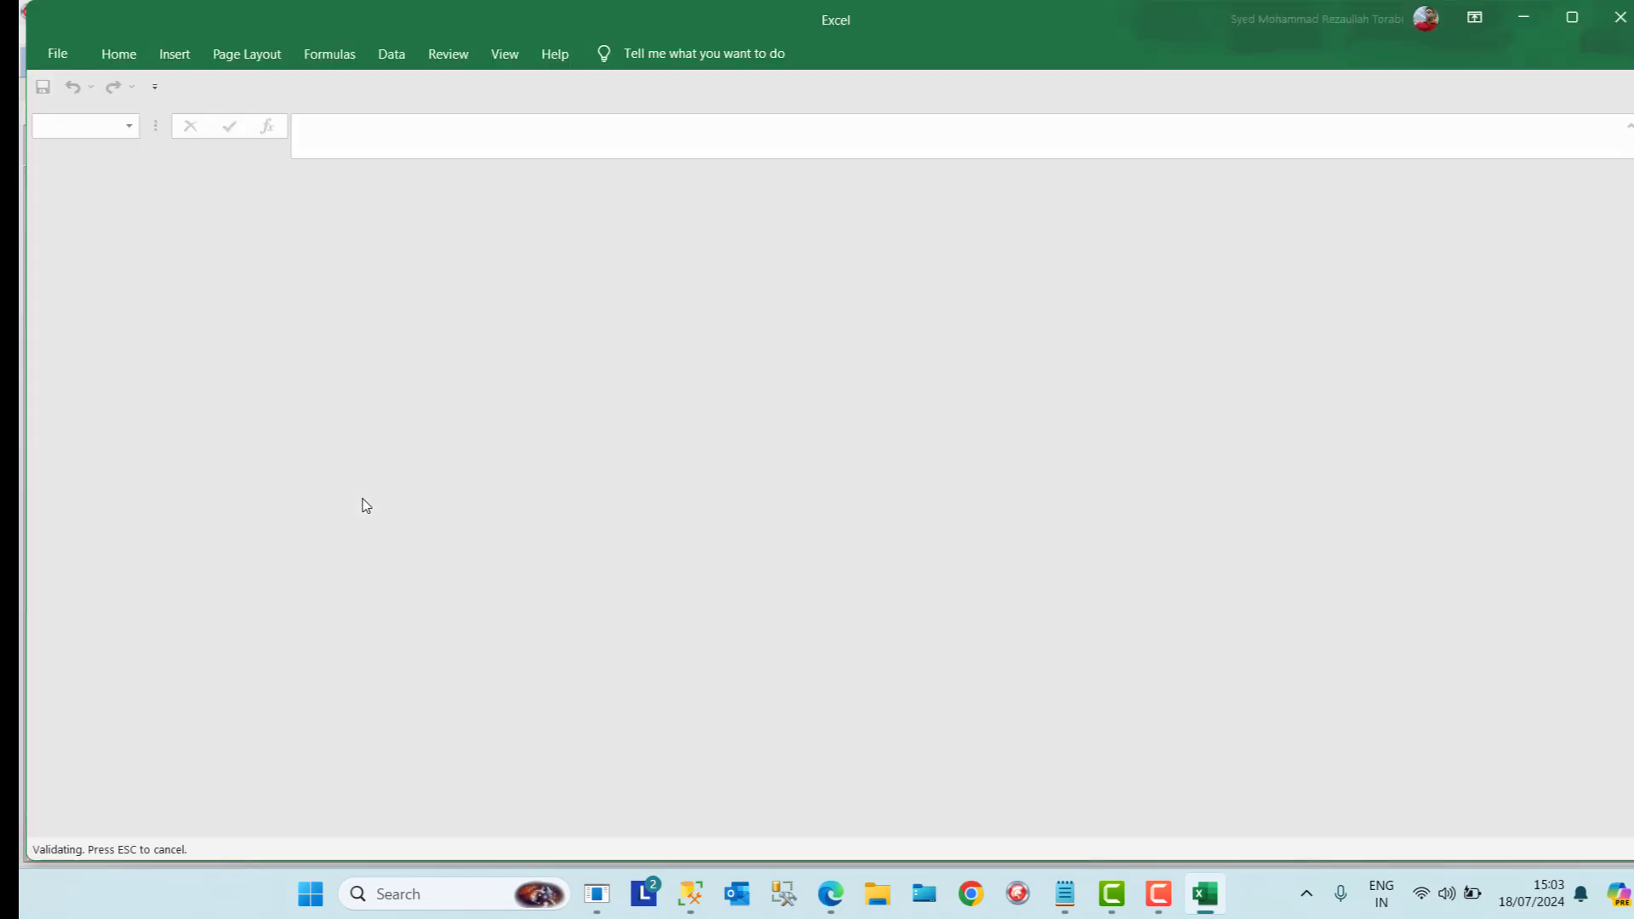
key(Left)
key(Left)
key(Left)
key(Left)
key(Left)
key(Left)
key(Left)
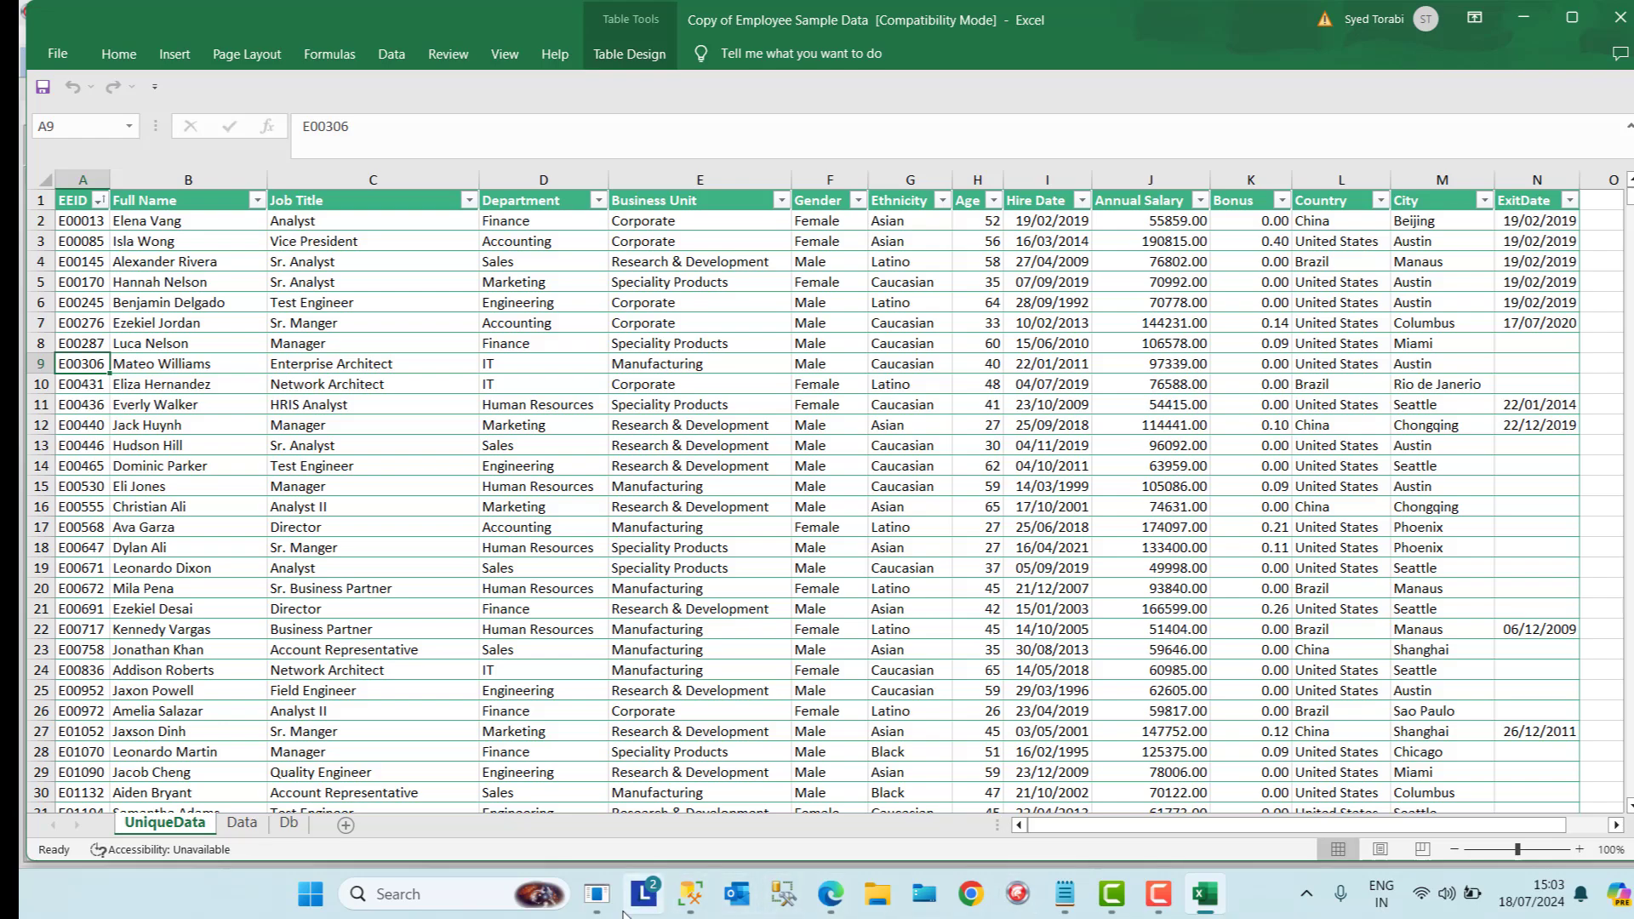
Switch back to Naina Application Designer and review the HR form's Department, Title Master and Master pages
click(596, 893)
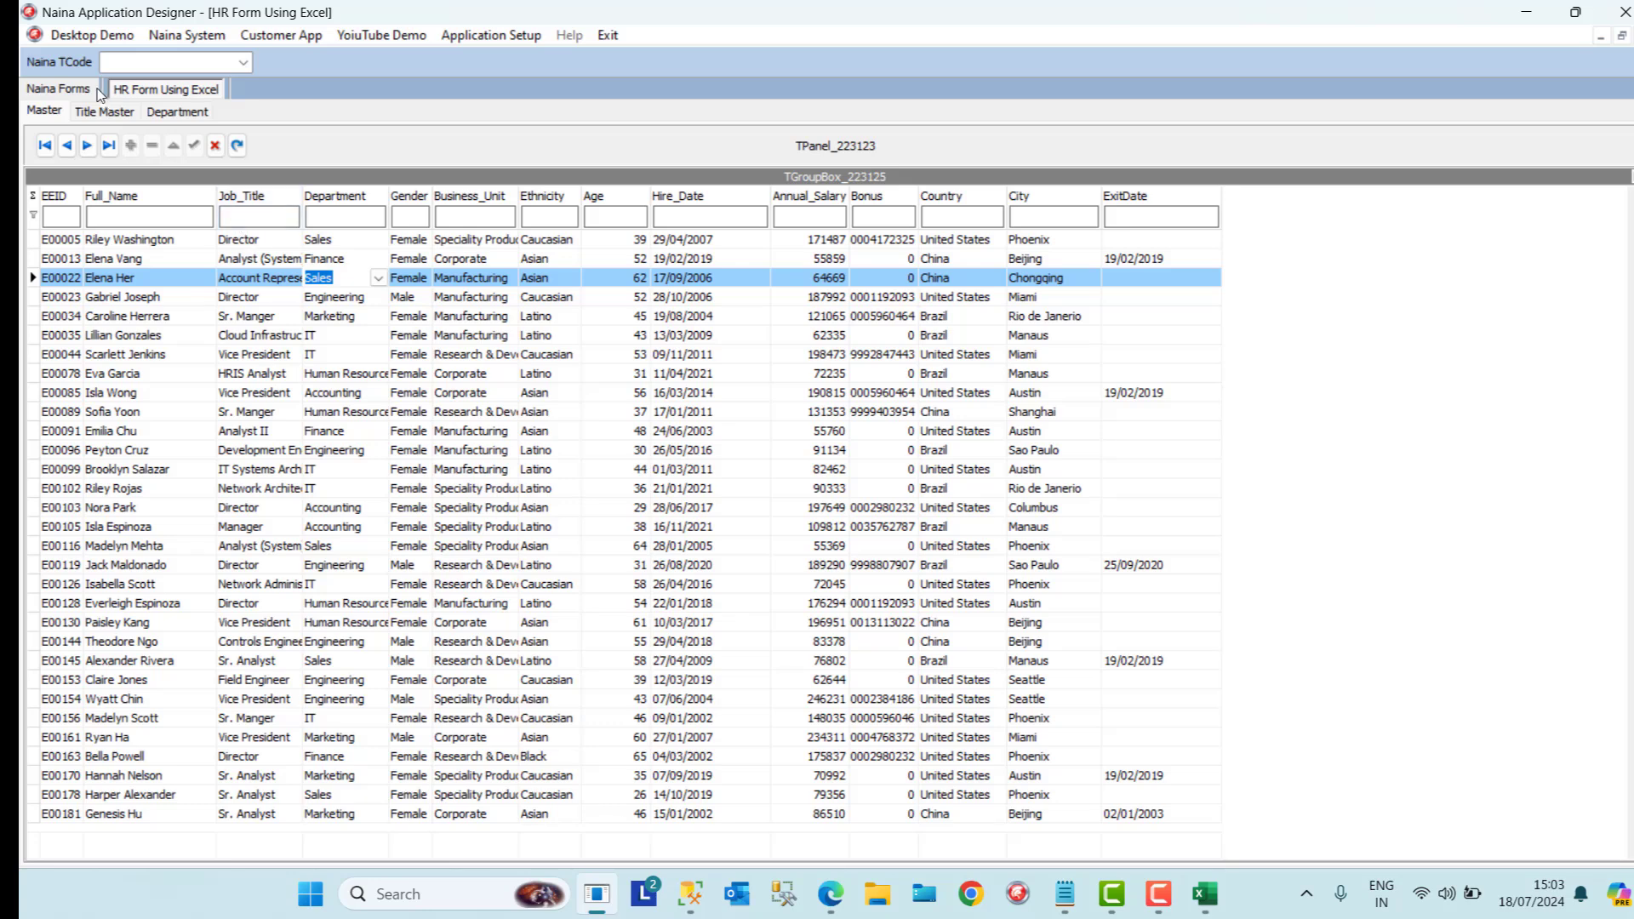
click(109, 116)
click(179, 114)
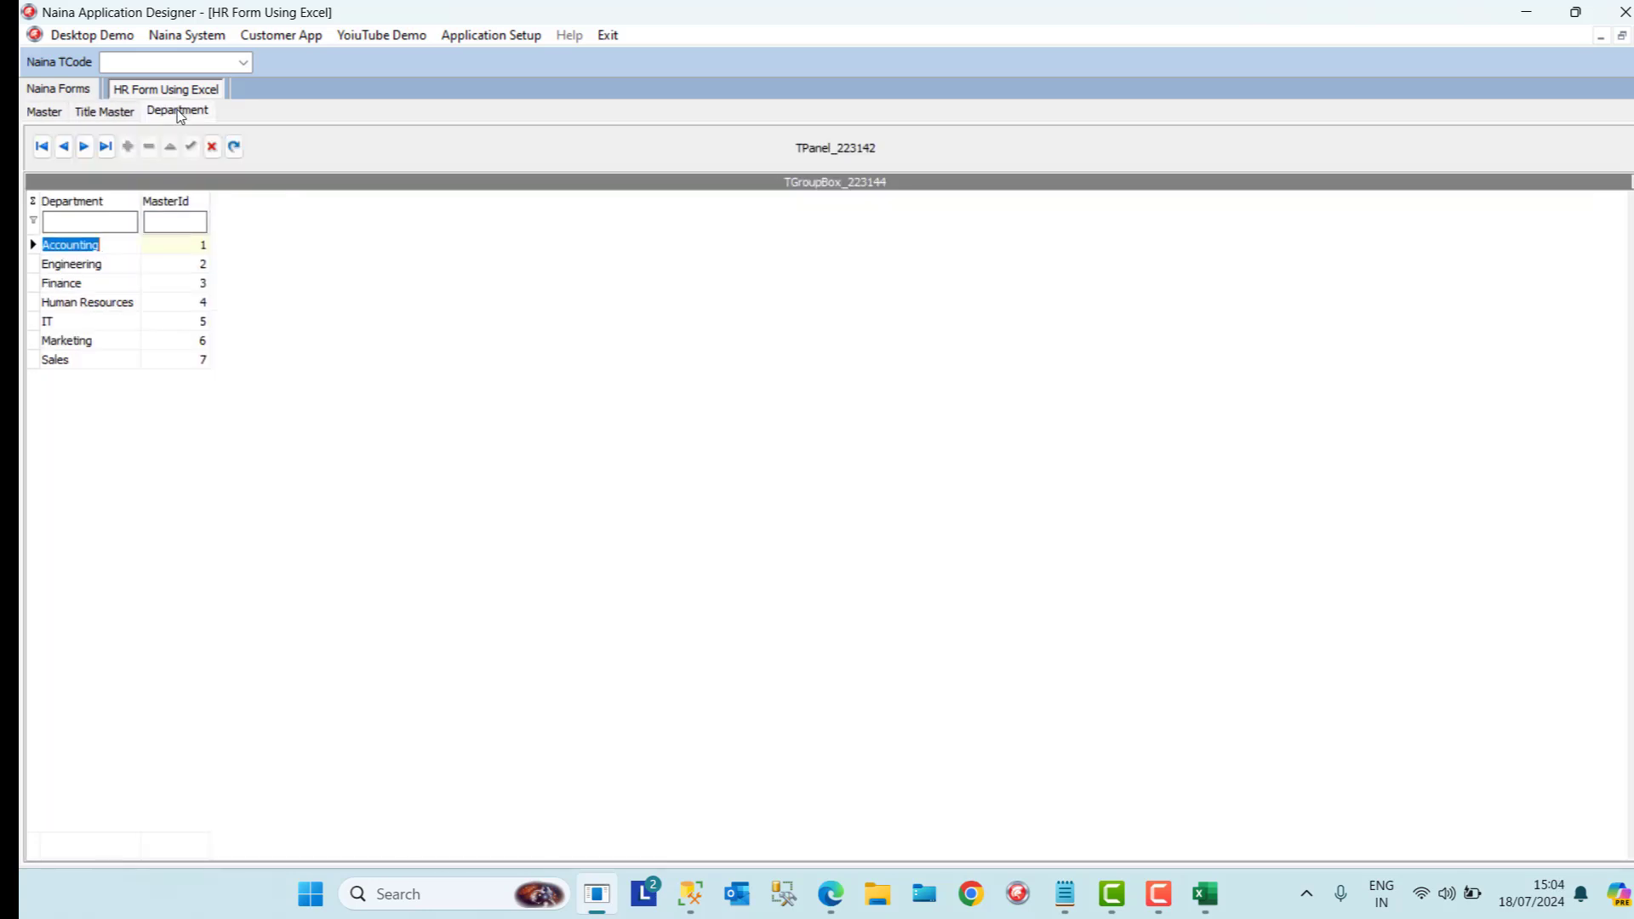
click(120, 117)
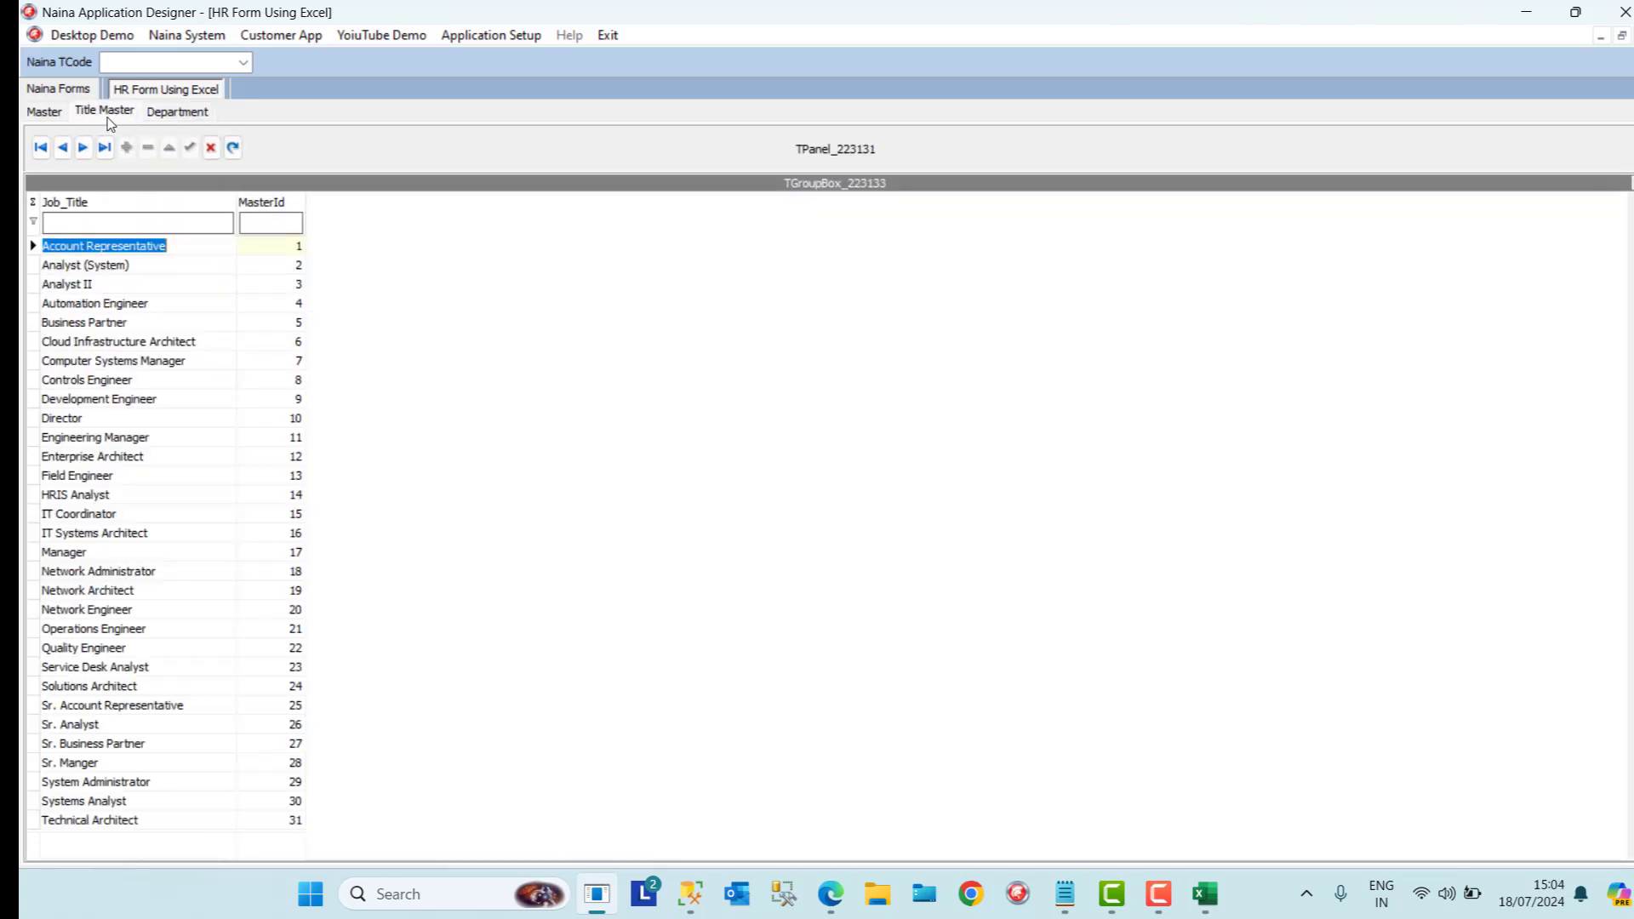
click(47, 116)
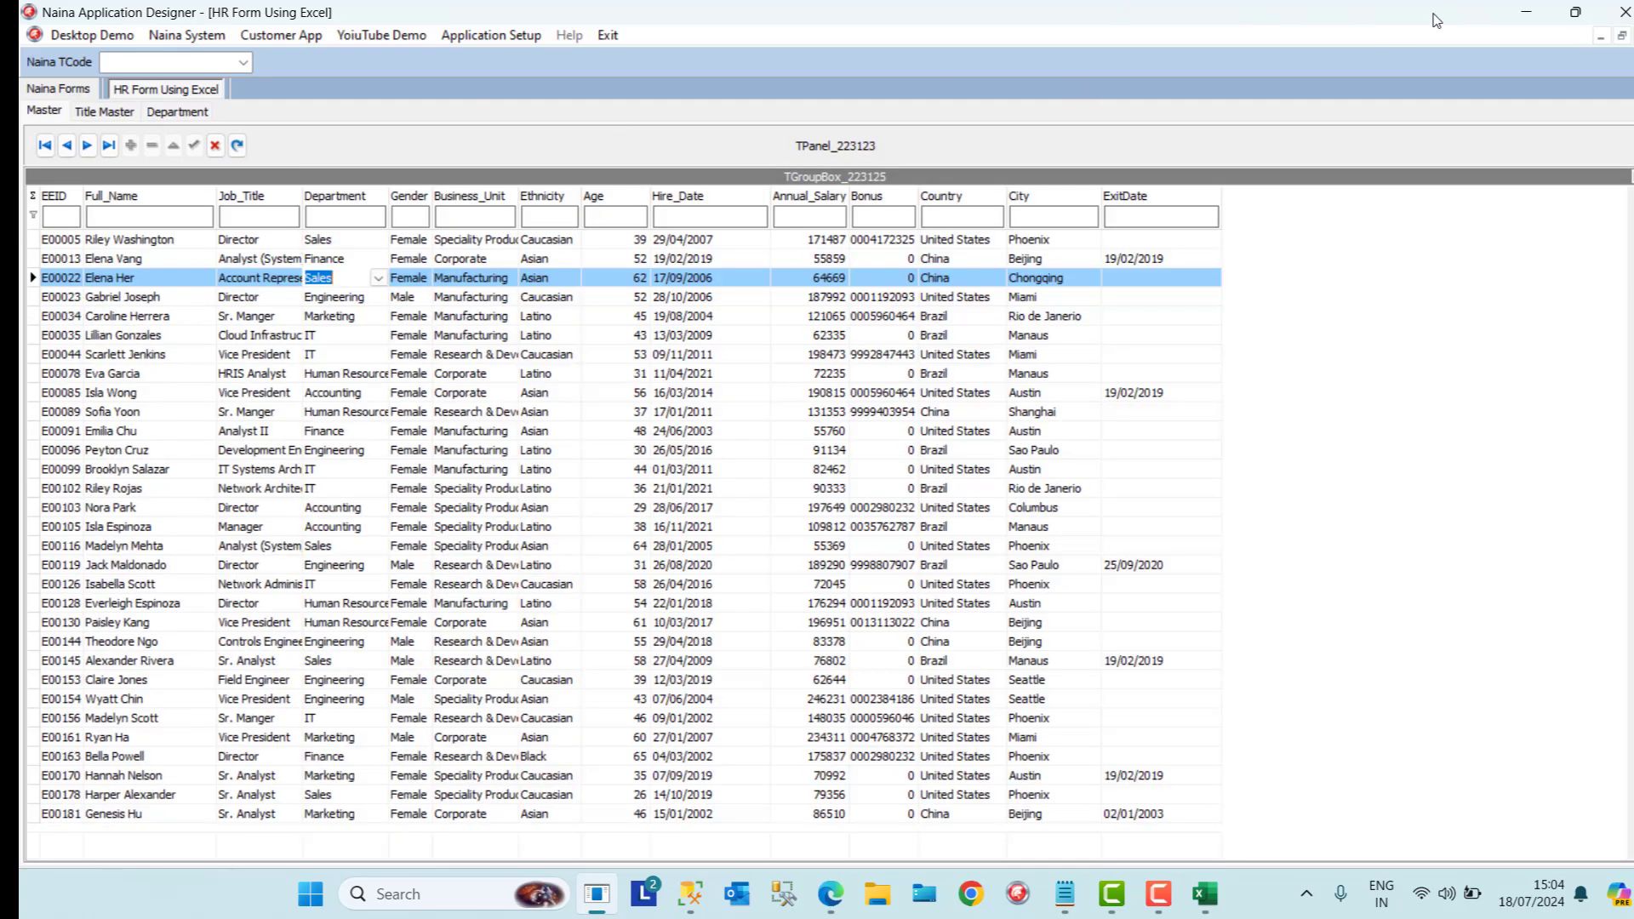
Close HR Form Using Excel and add a new Tabsheet to the form's page control TPG_223120
click(1633, 36)
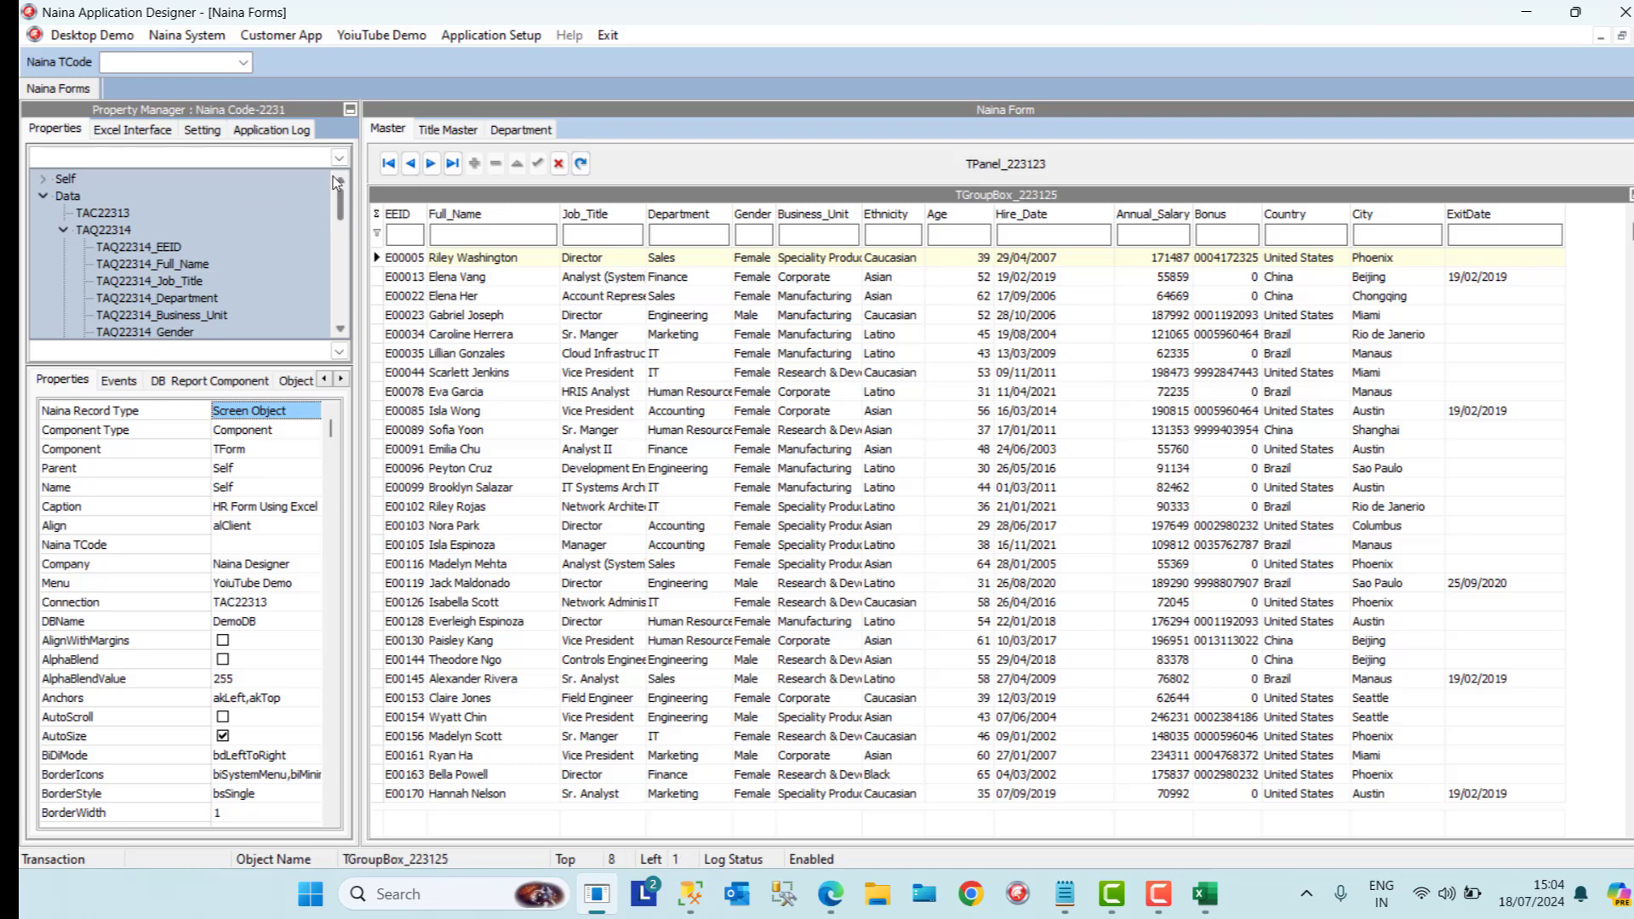
click(44, 194)
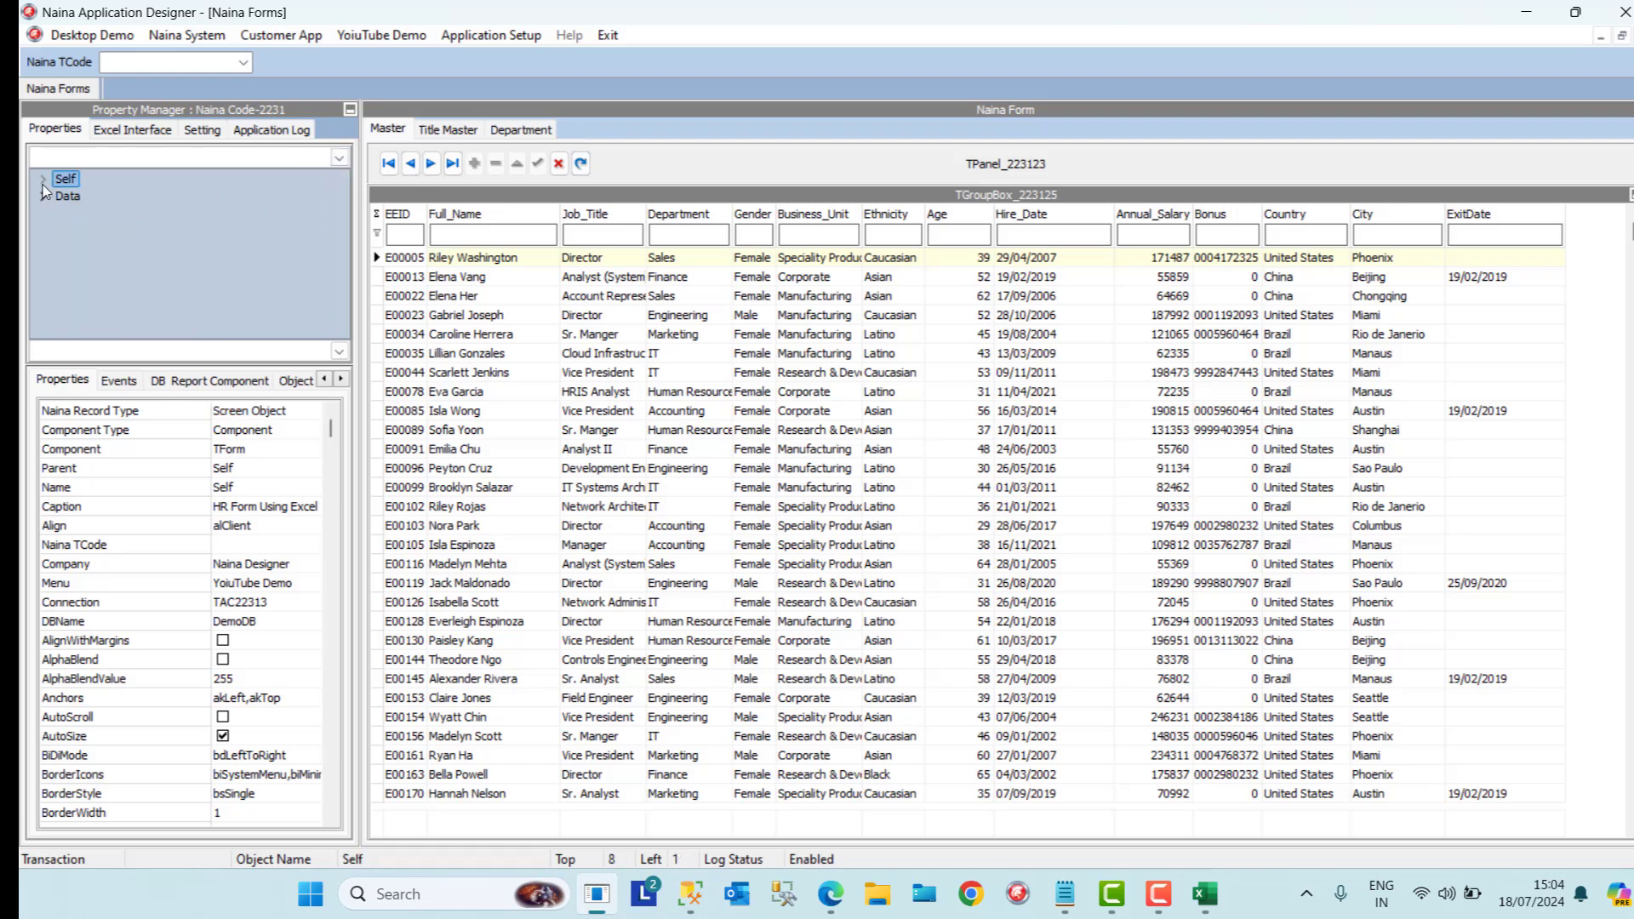
click(43, 179)
click(101, 197)
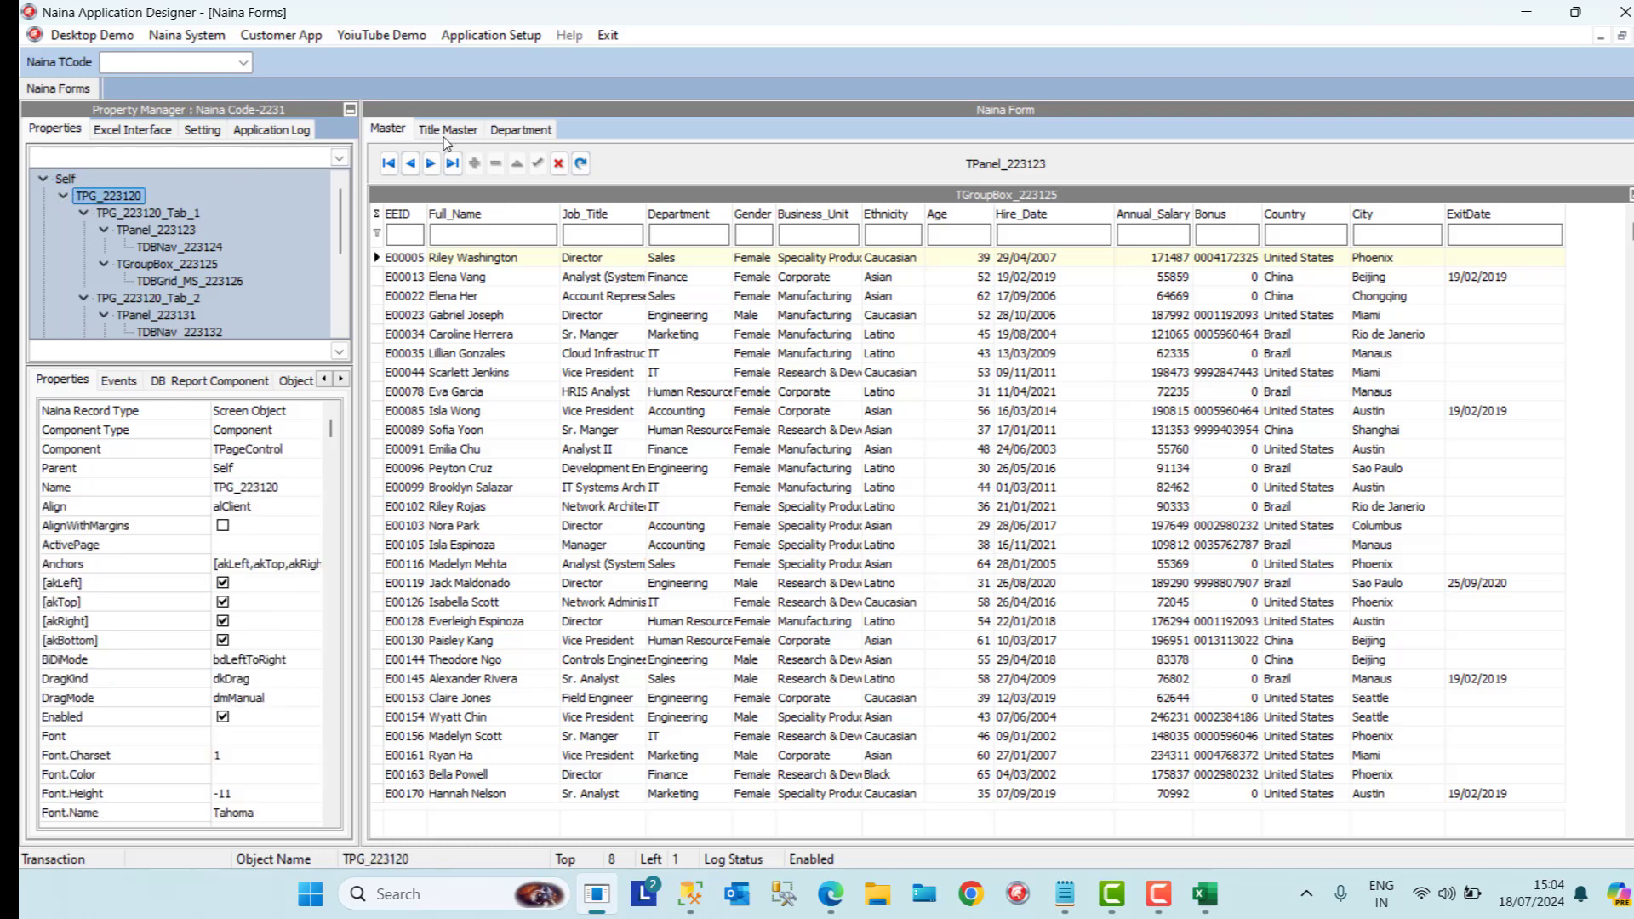
right_click(576, 134)
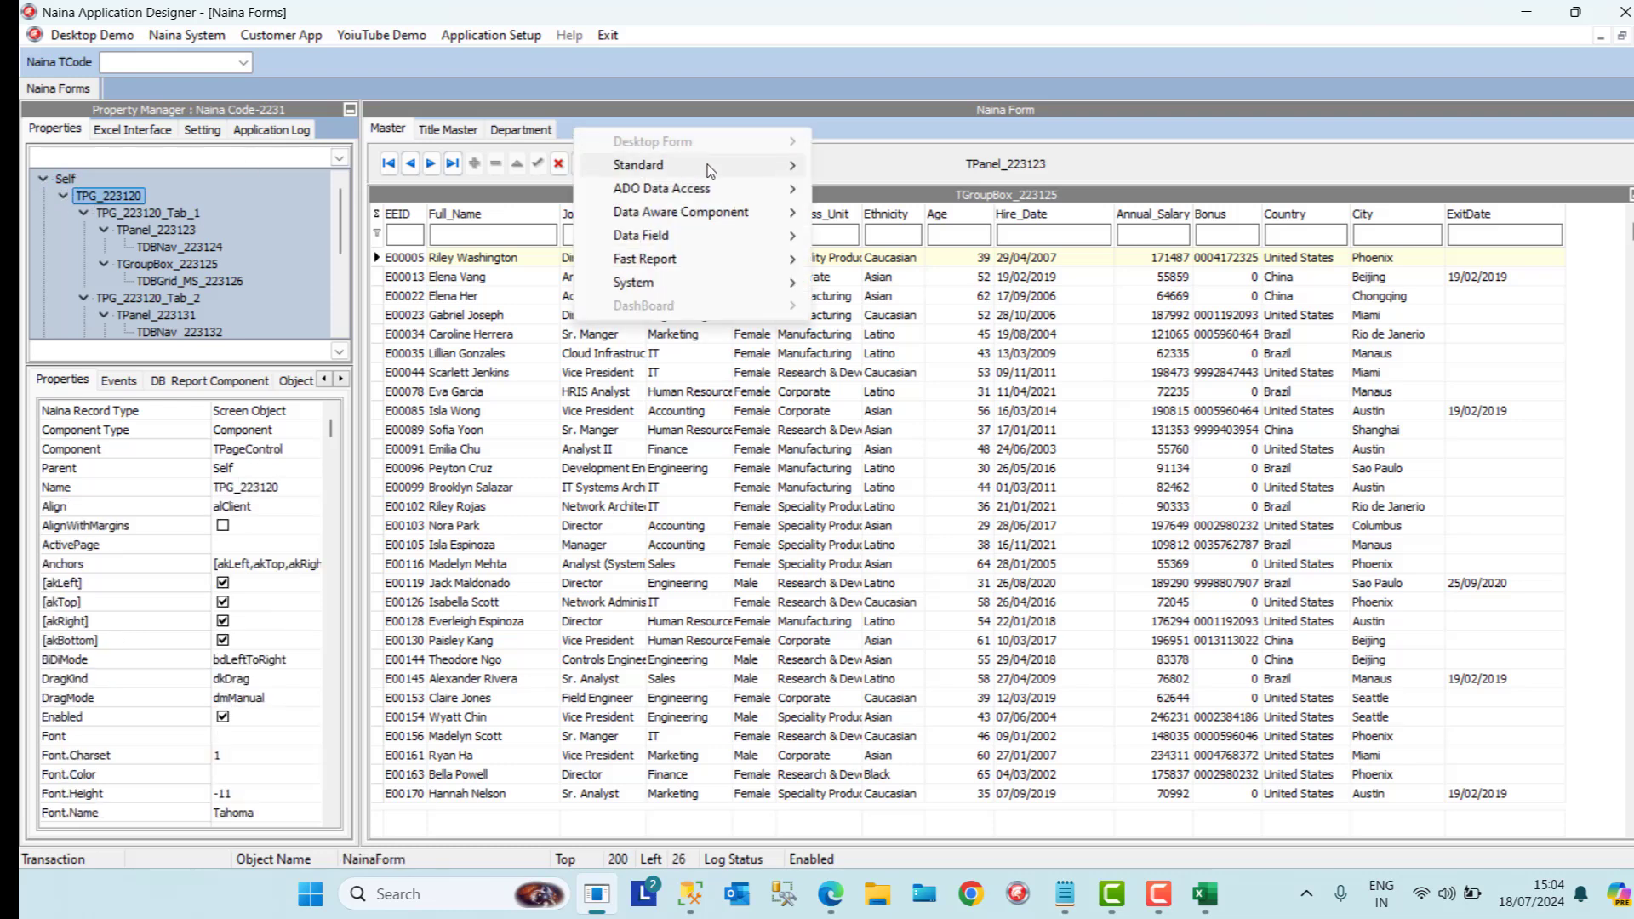
mouse_move(707, 169)
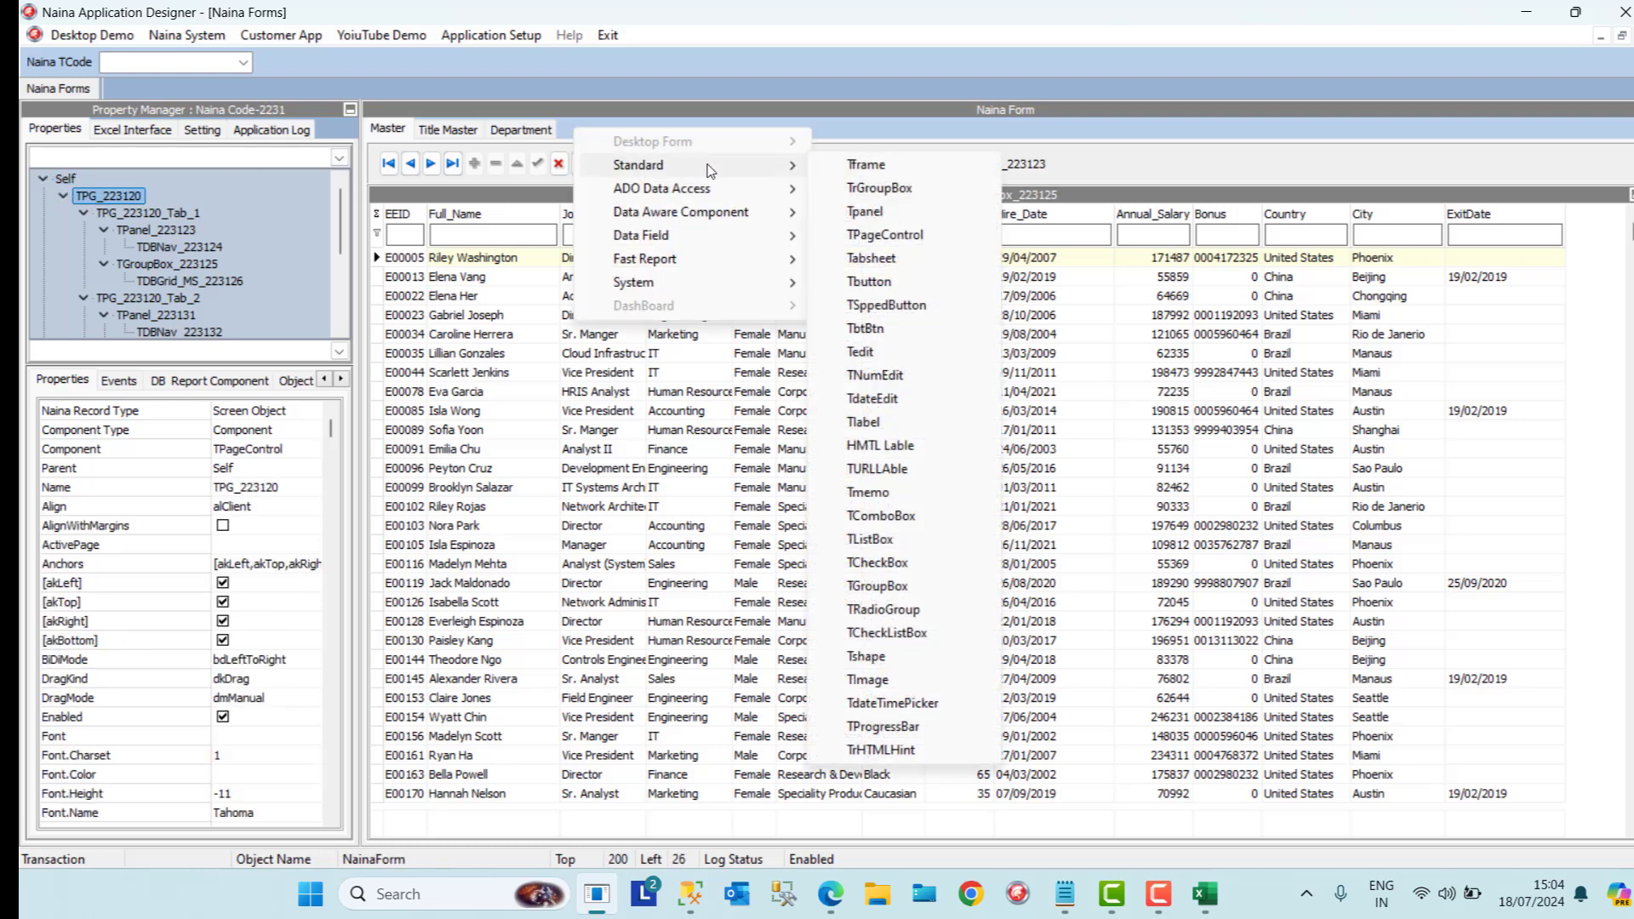
click(881, 258)
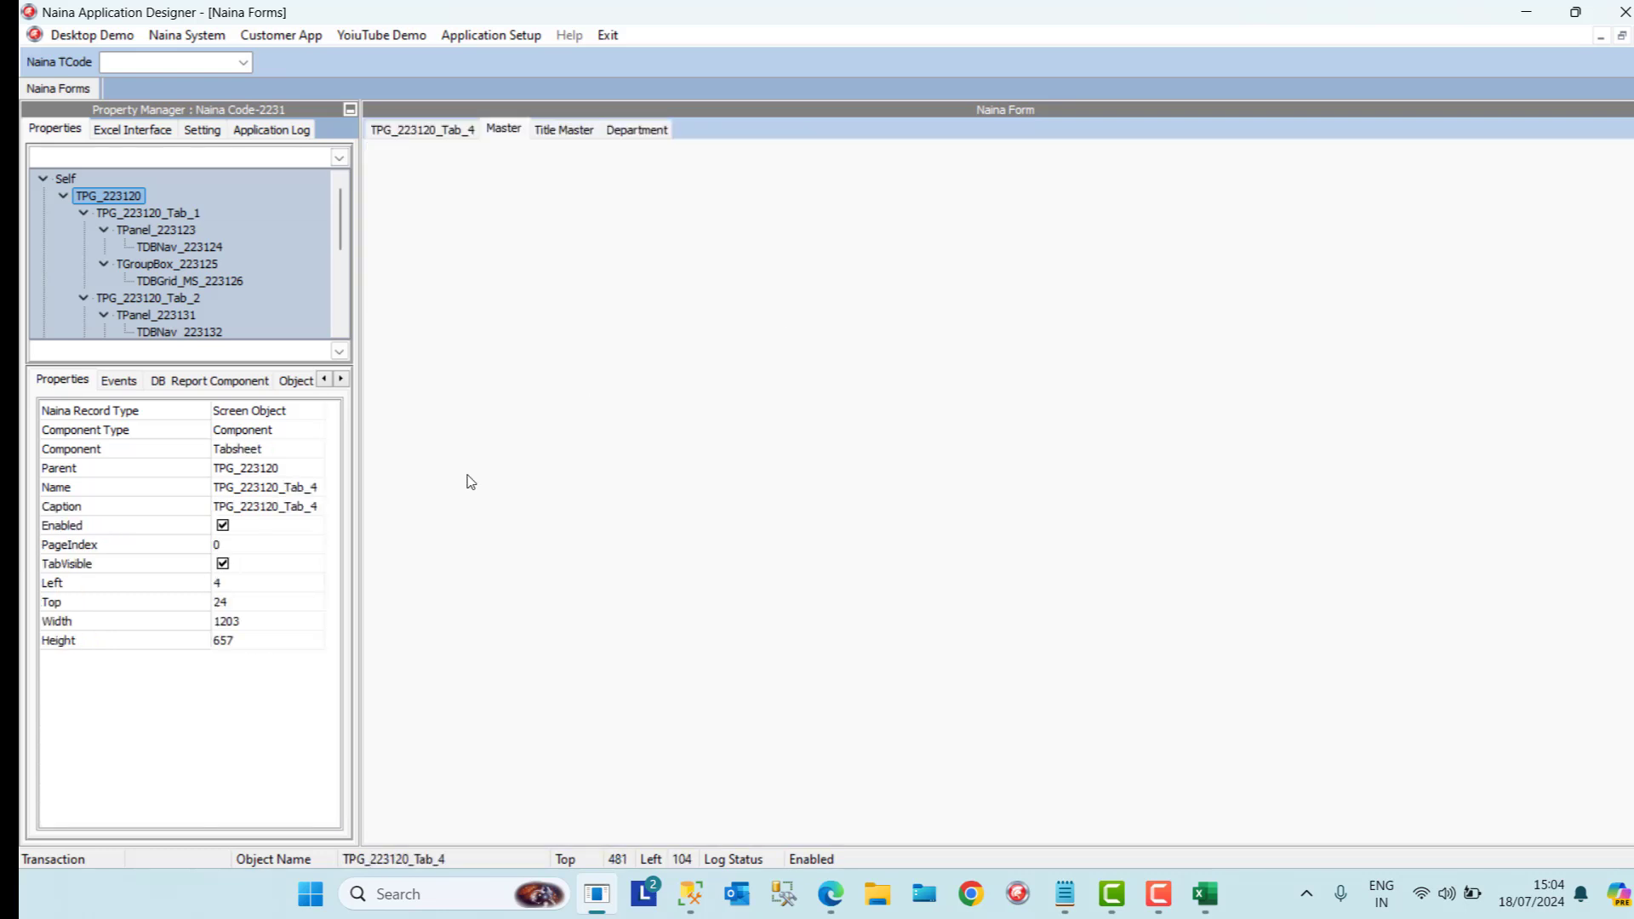
Caption the new tab sheet Business Unit and set its PageIndex to 3
click(309, 509)
text(Business Unit)
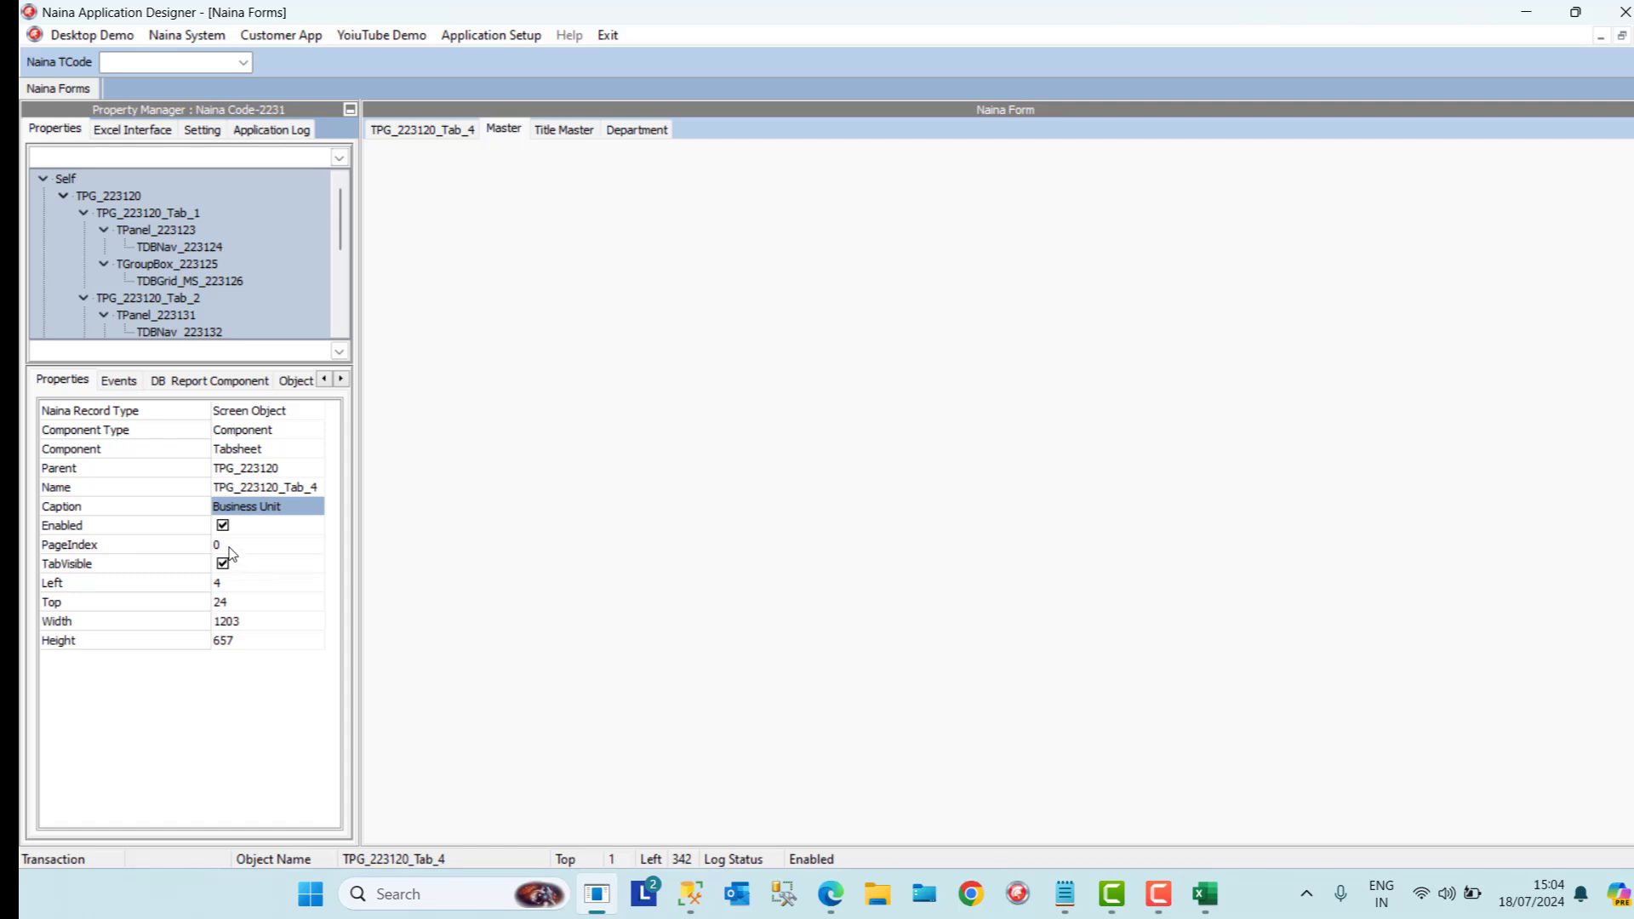
click(228, 550)
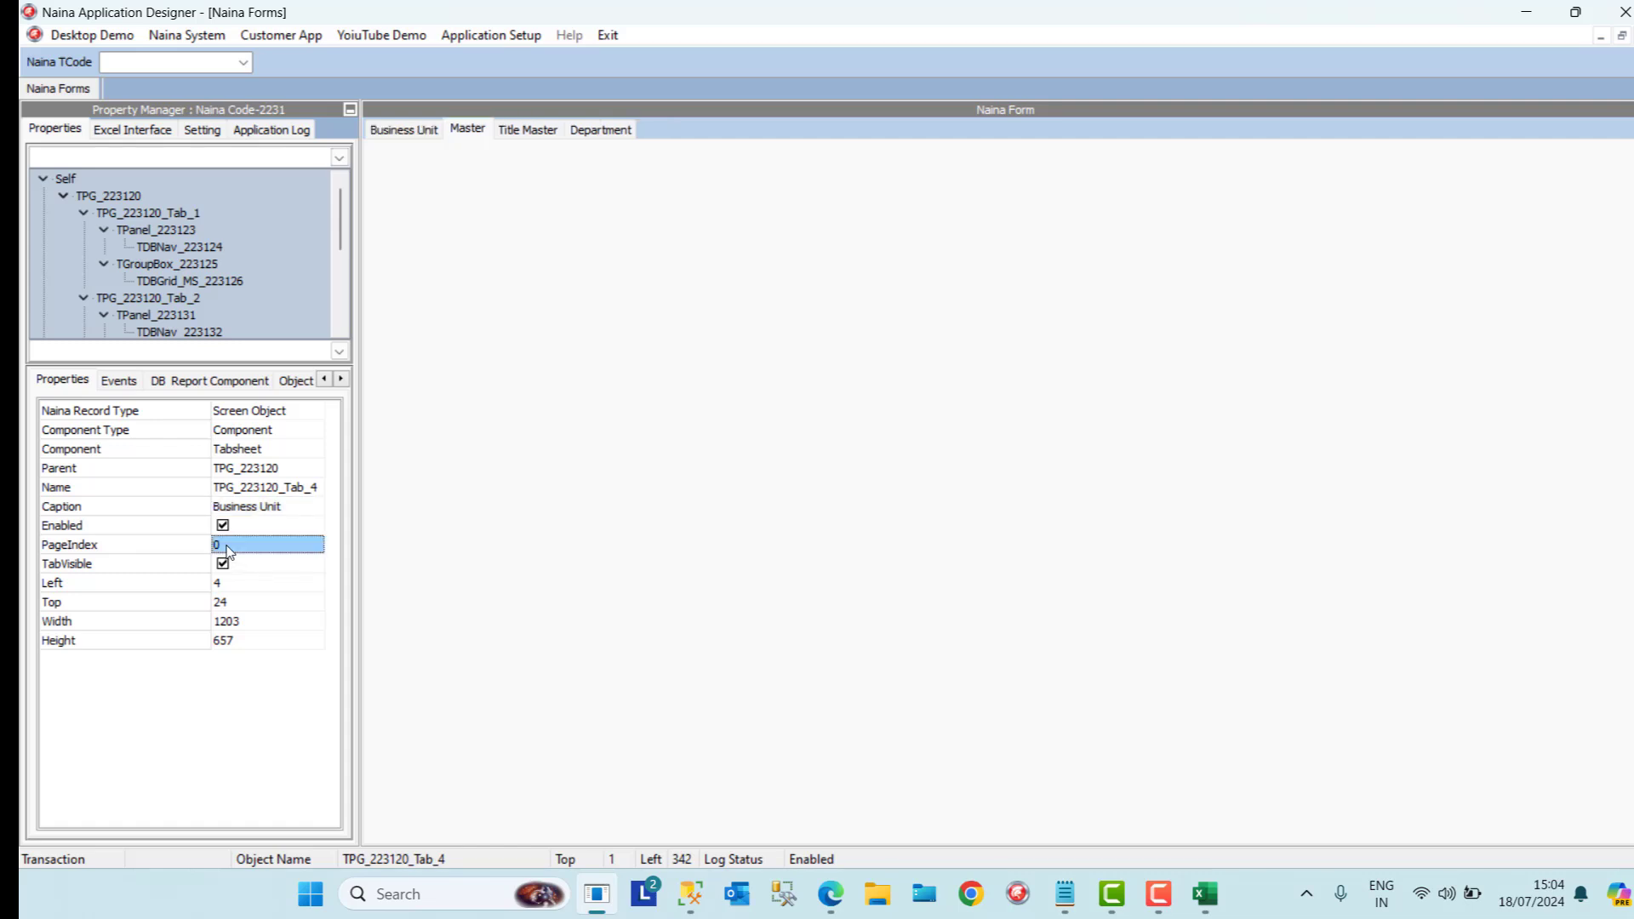
text(3)
click(286, 588)
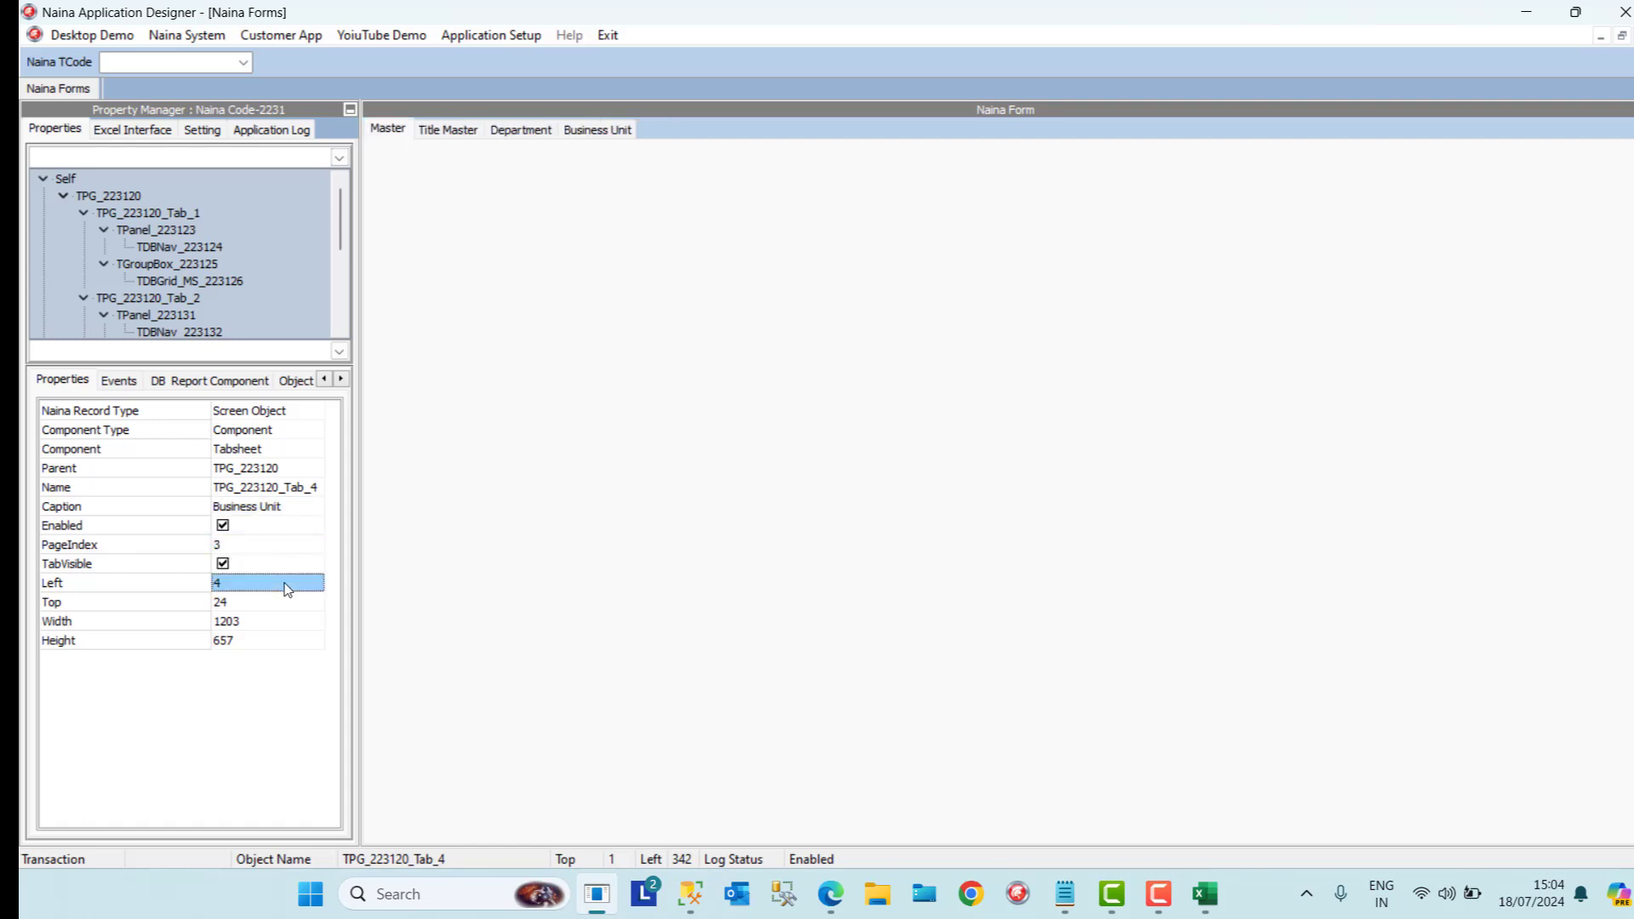
Add a Tpanel to the Business Unit page, shrink it to a thin strip and set its Align to alTop
right_click(387, 158)
mouse_move(522, 190)
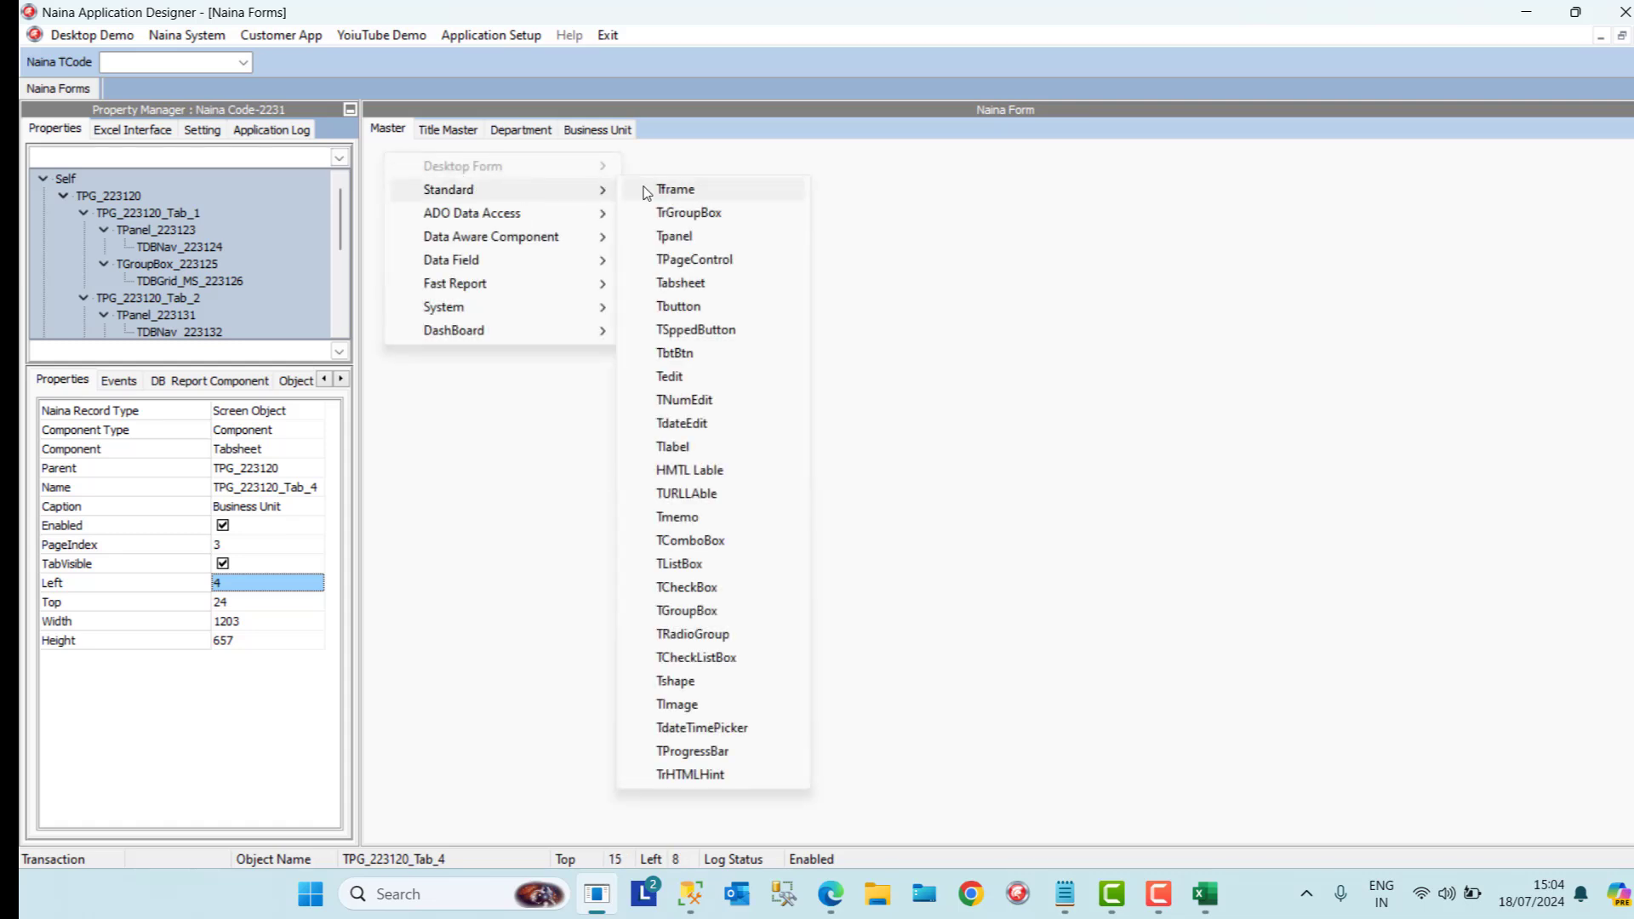
click(677, 236)
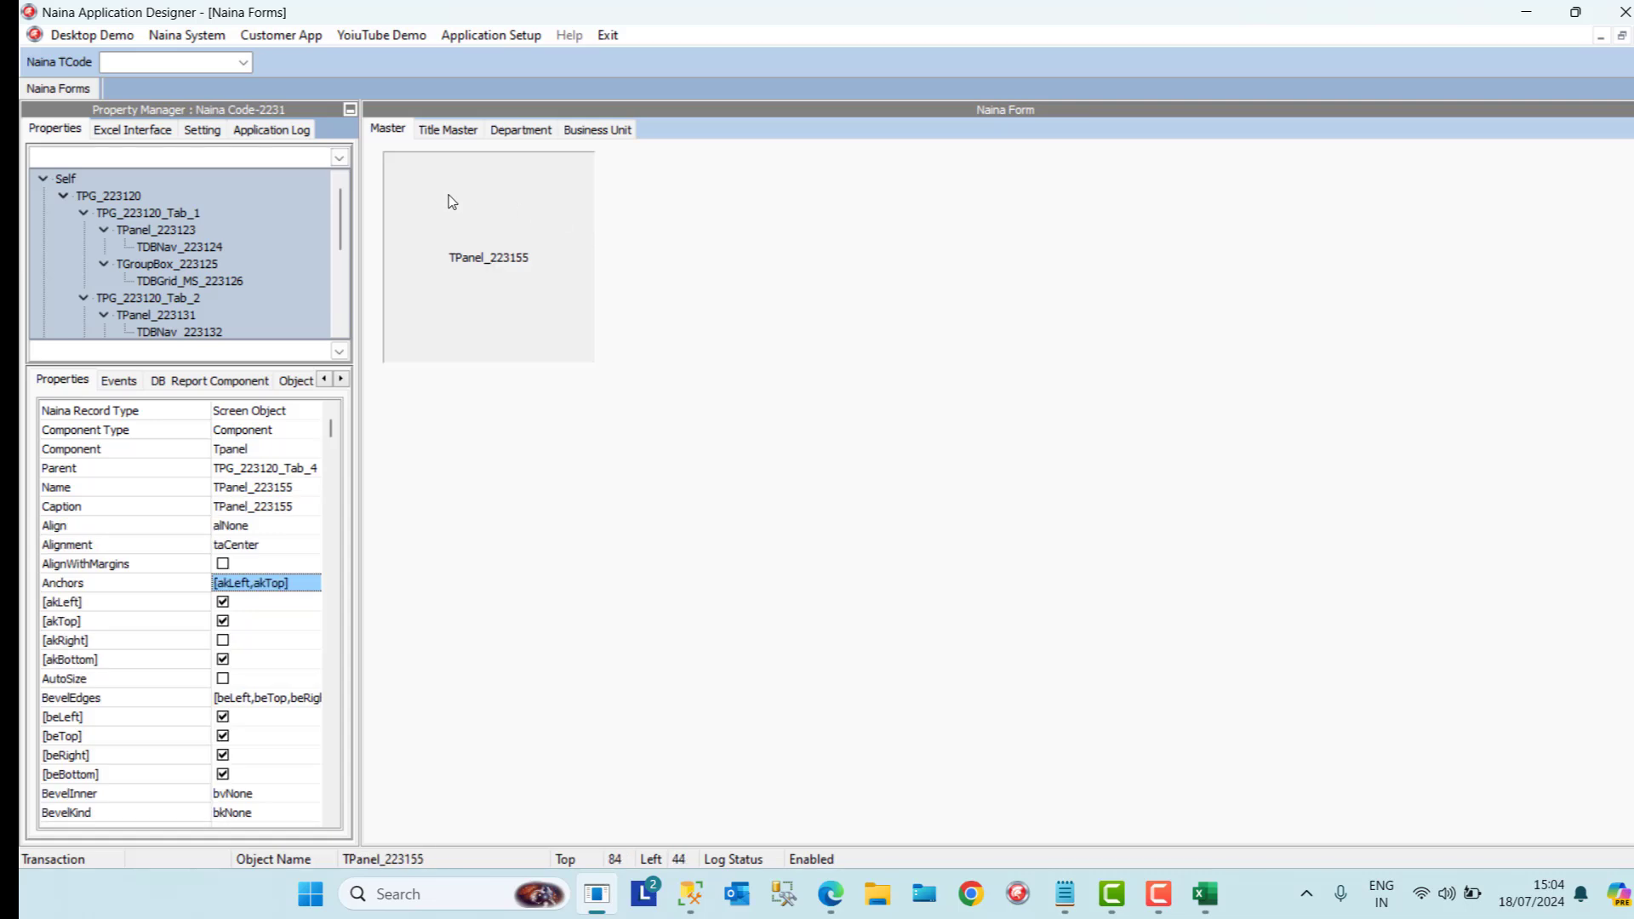
drag(437, 197, 576, 189)
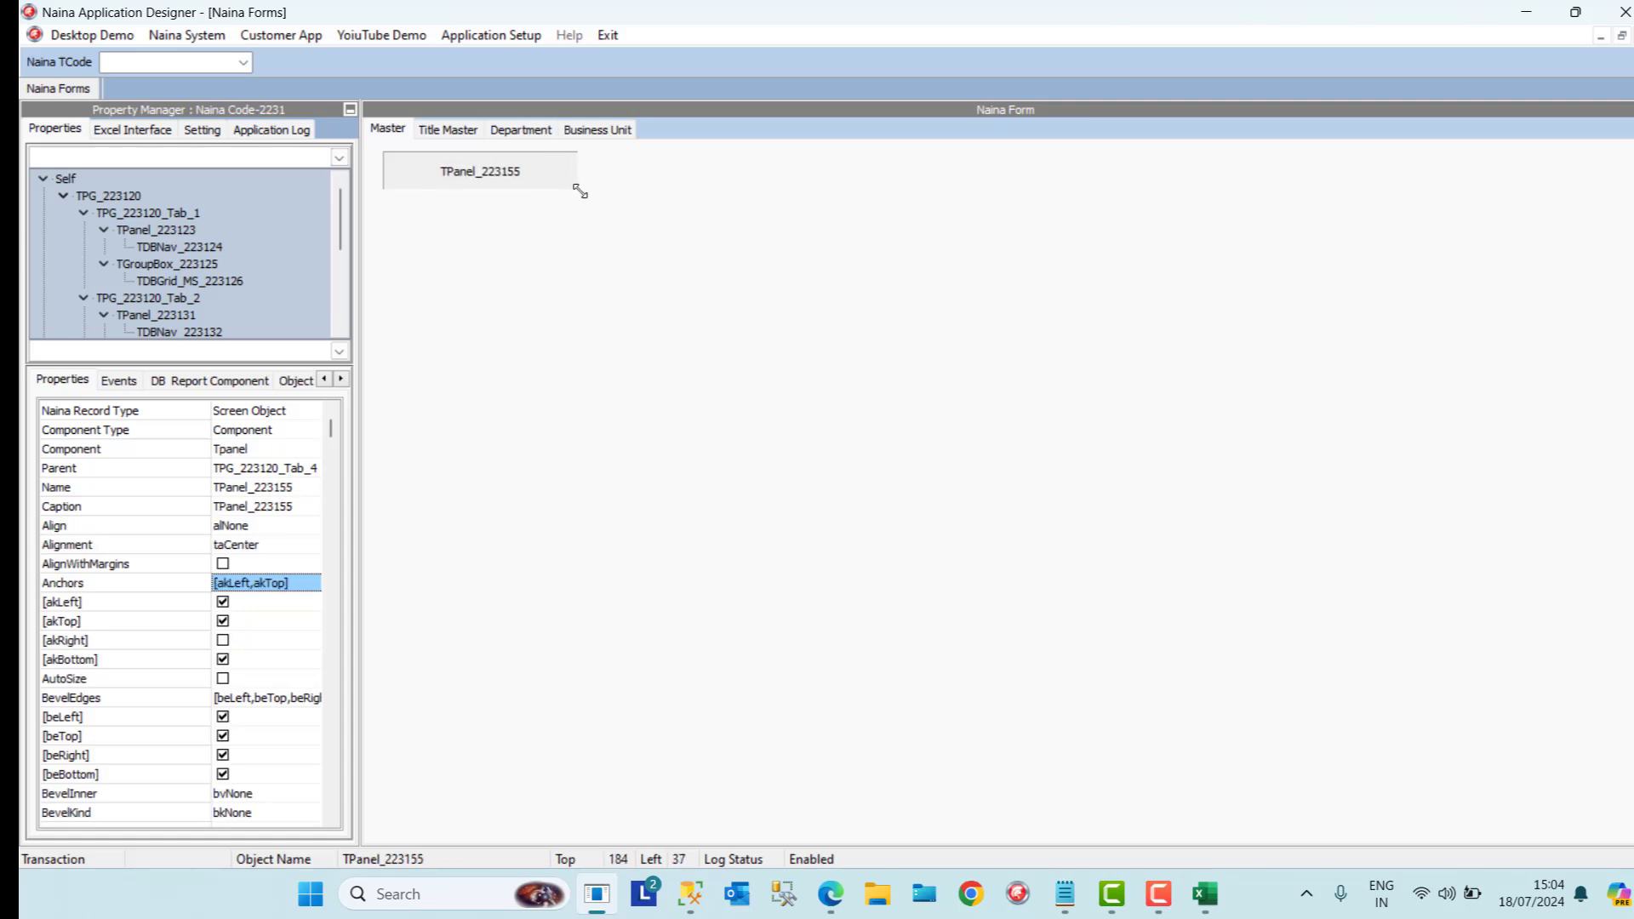
click(303, 526)
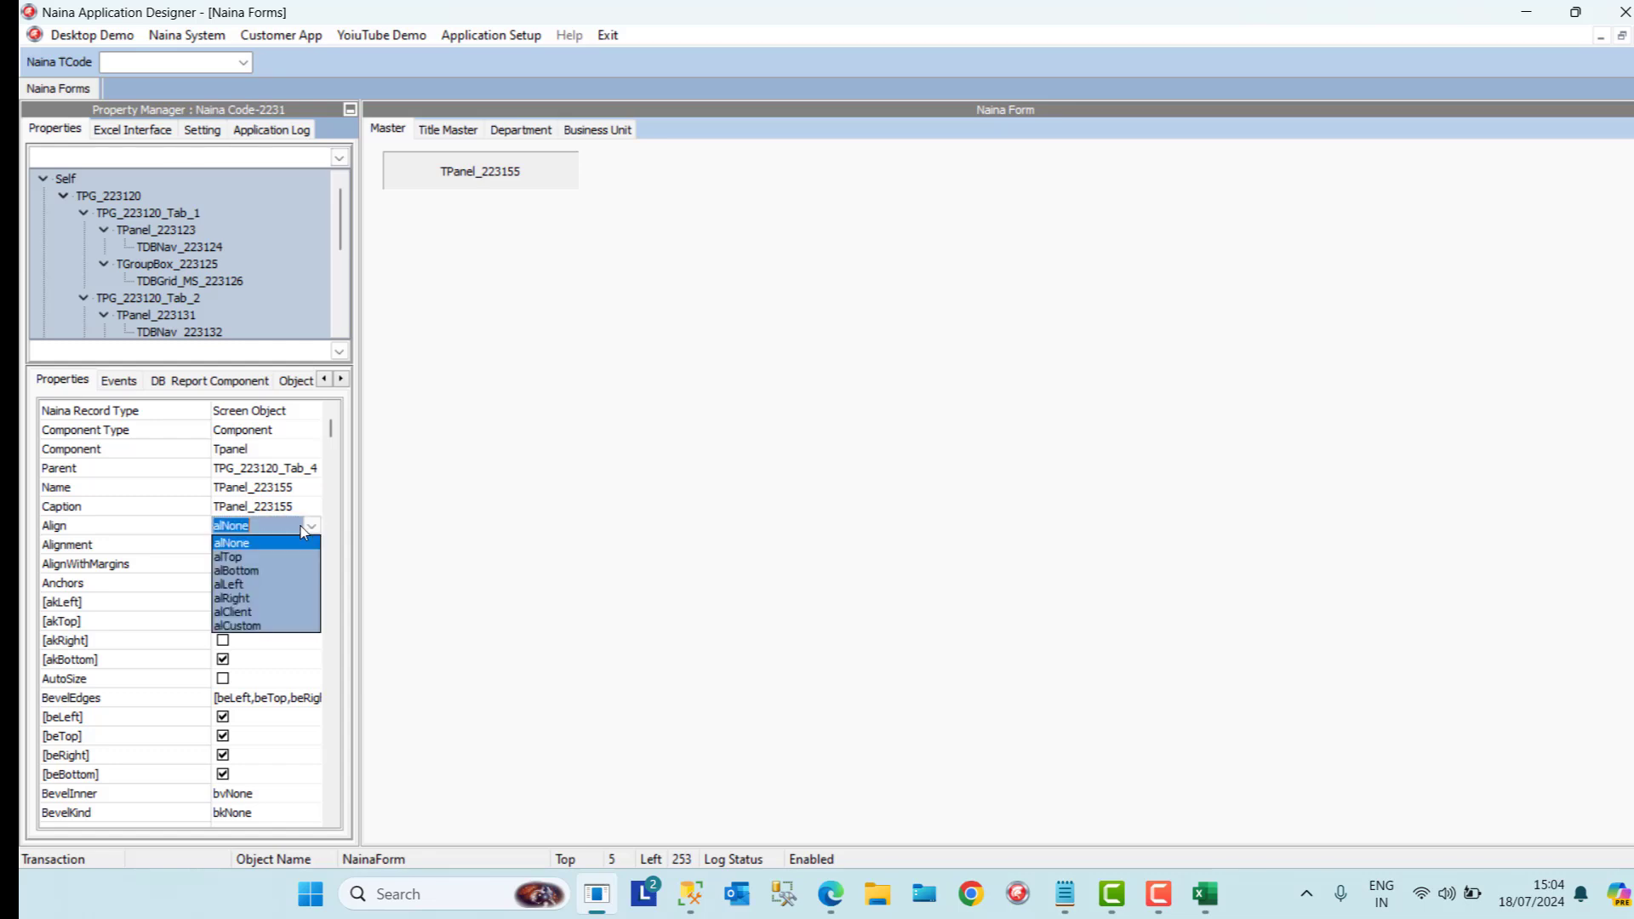
click(249, 558)
click(298, 627)
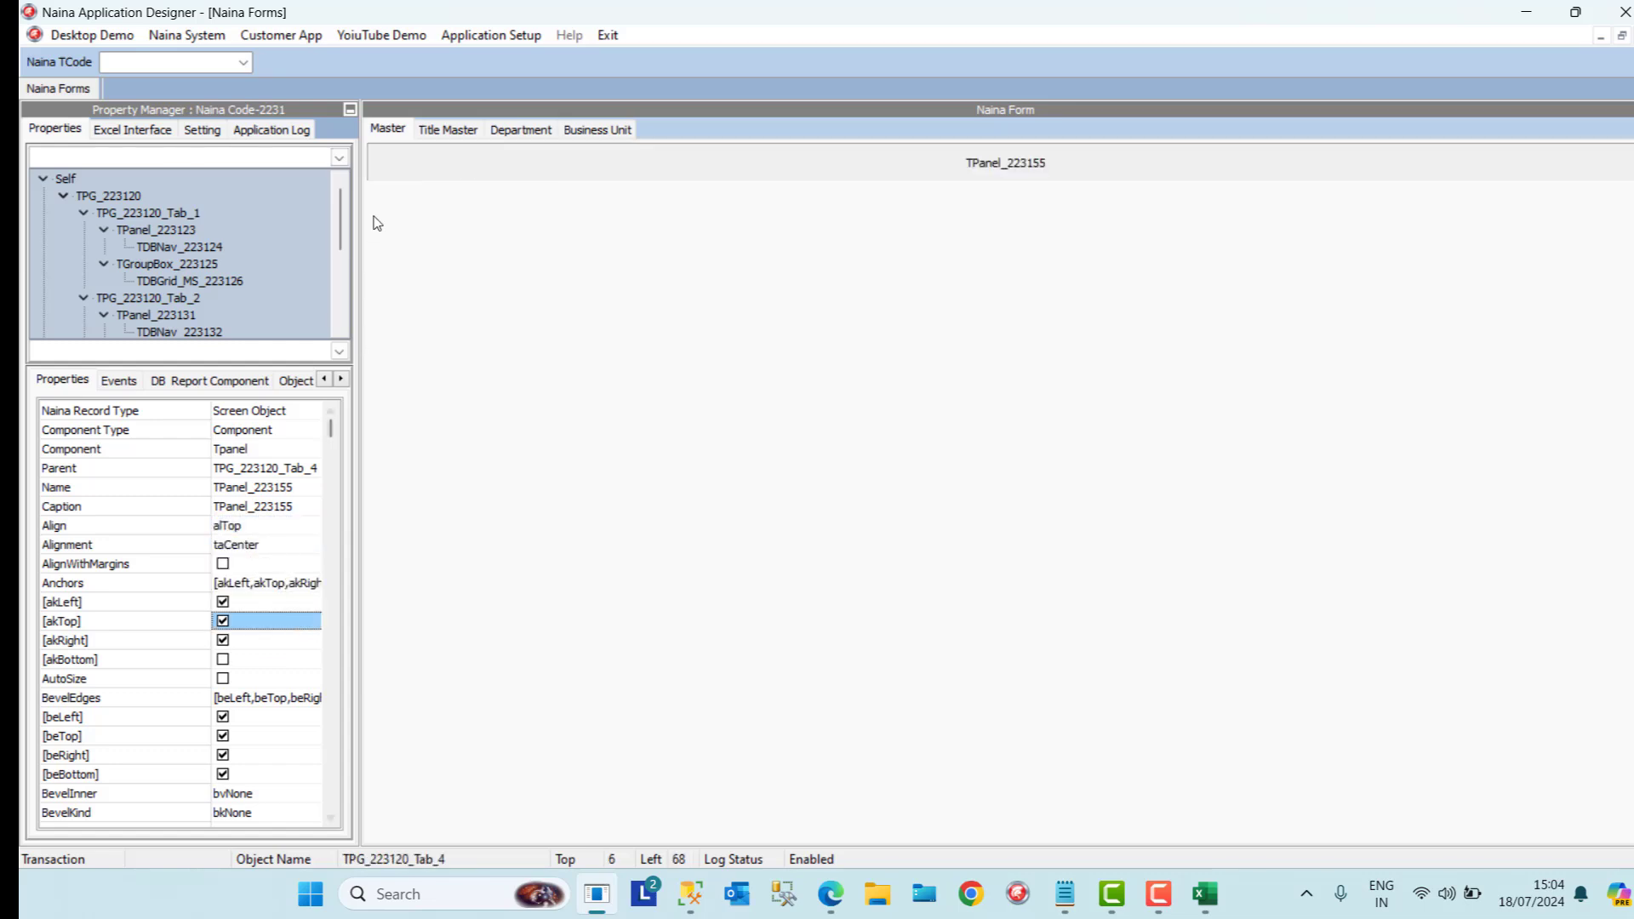
Place a TdbNavigator in the Business Unit page's panel and set its DataSource to TDS223149
right_click(377, 156)
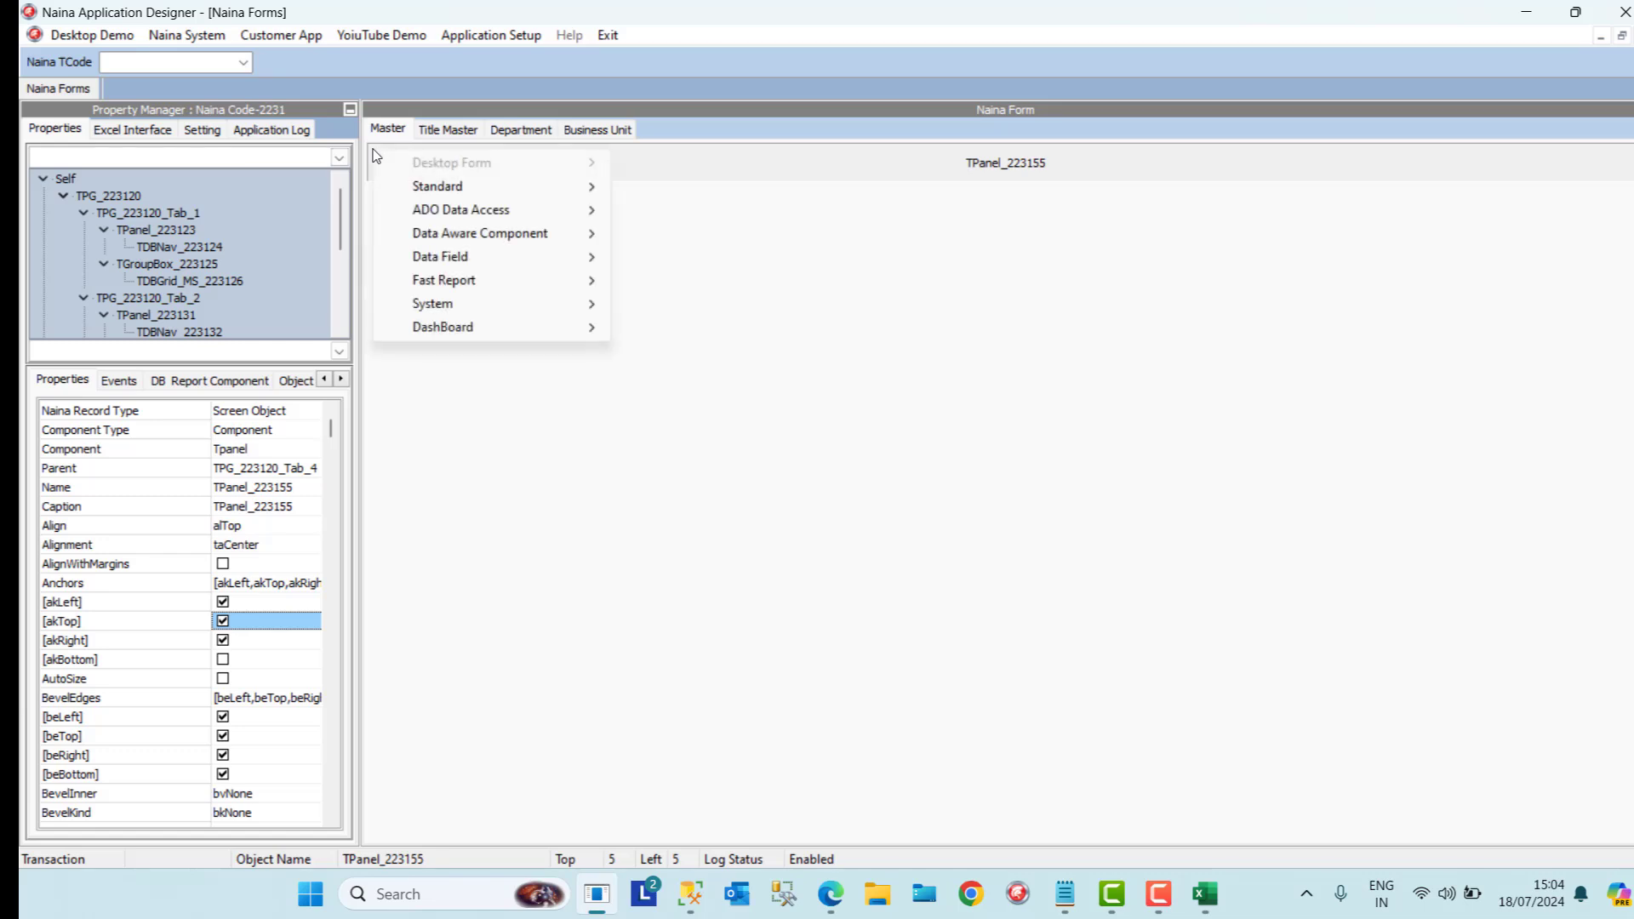
mouse_move(557, 233)
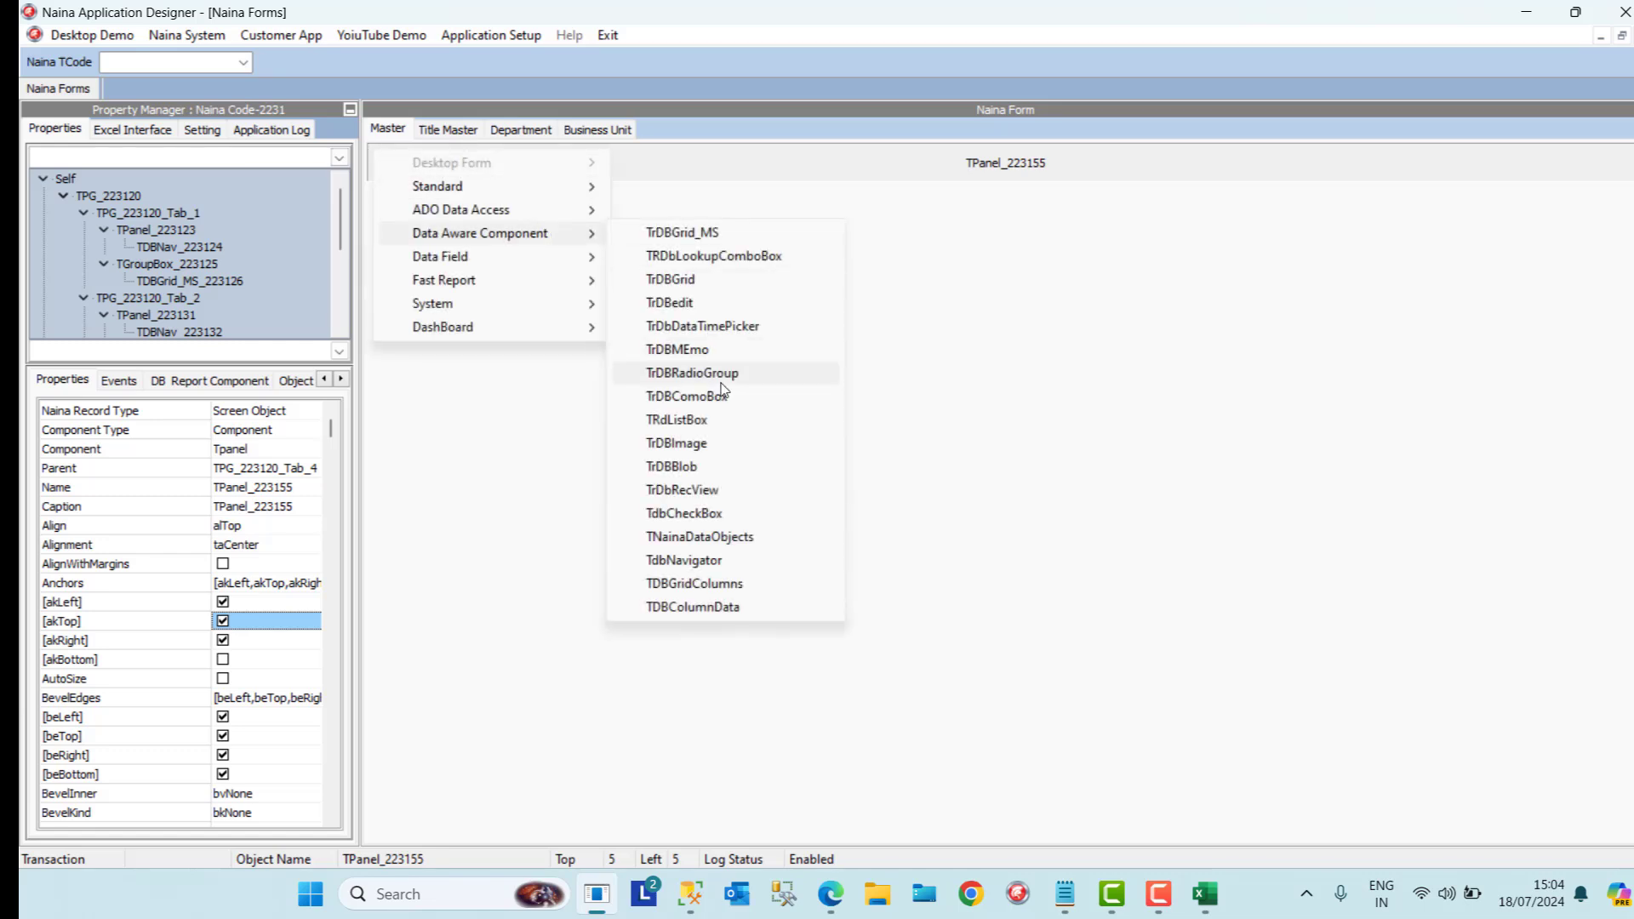
click(739, 563)
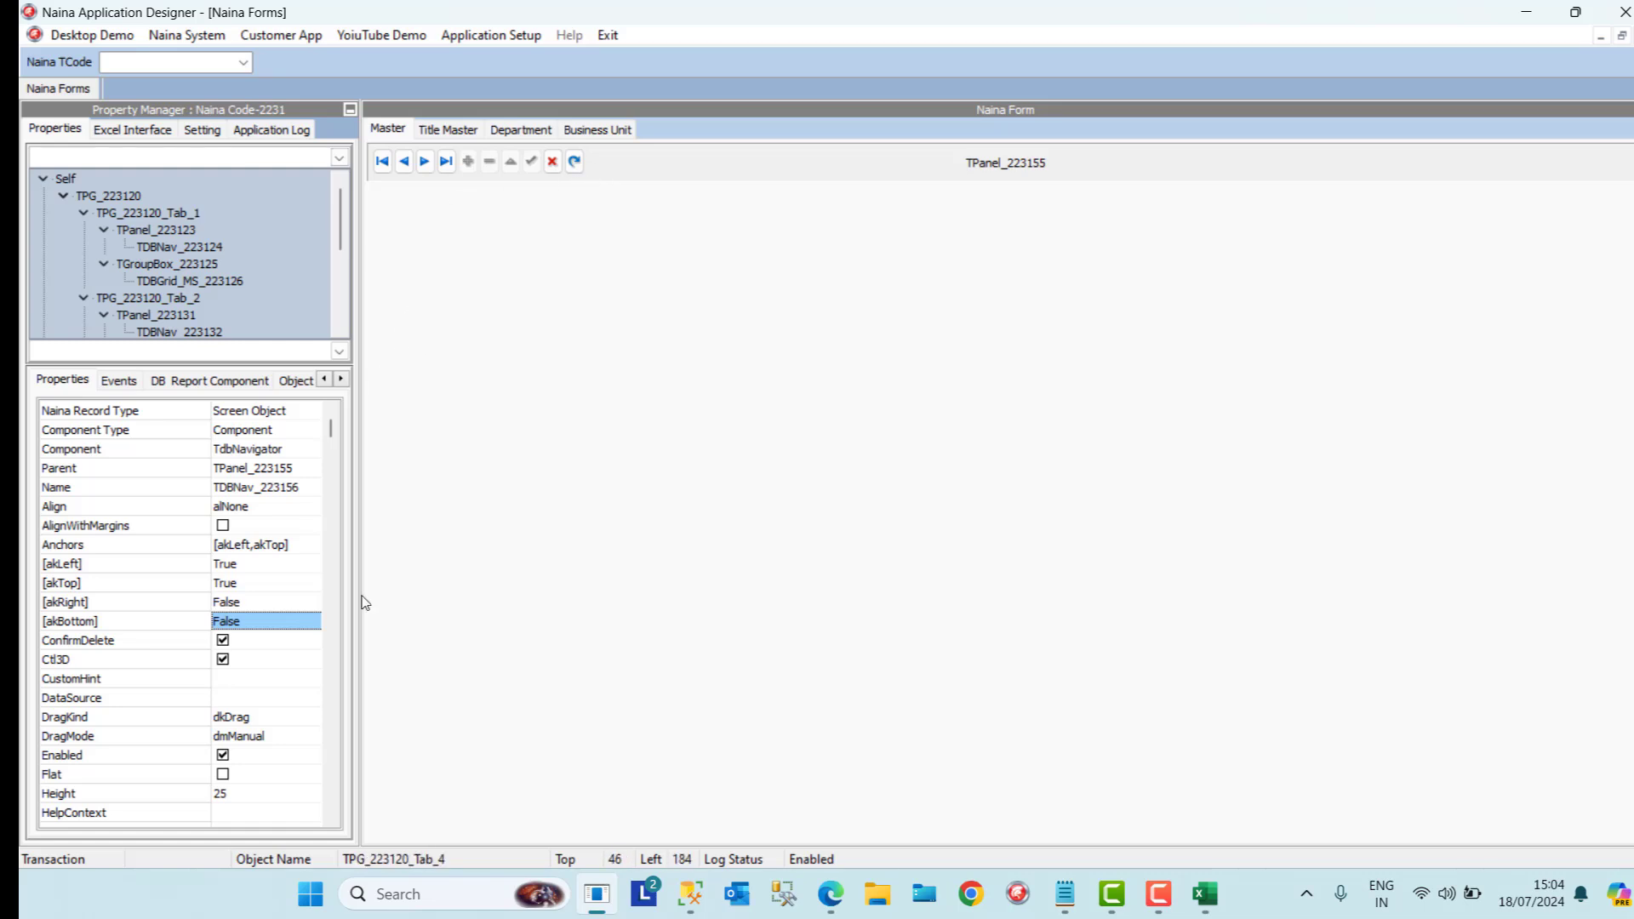
click(285, 696)
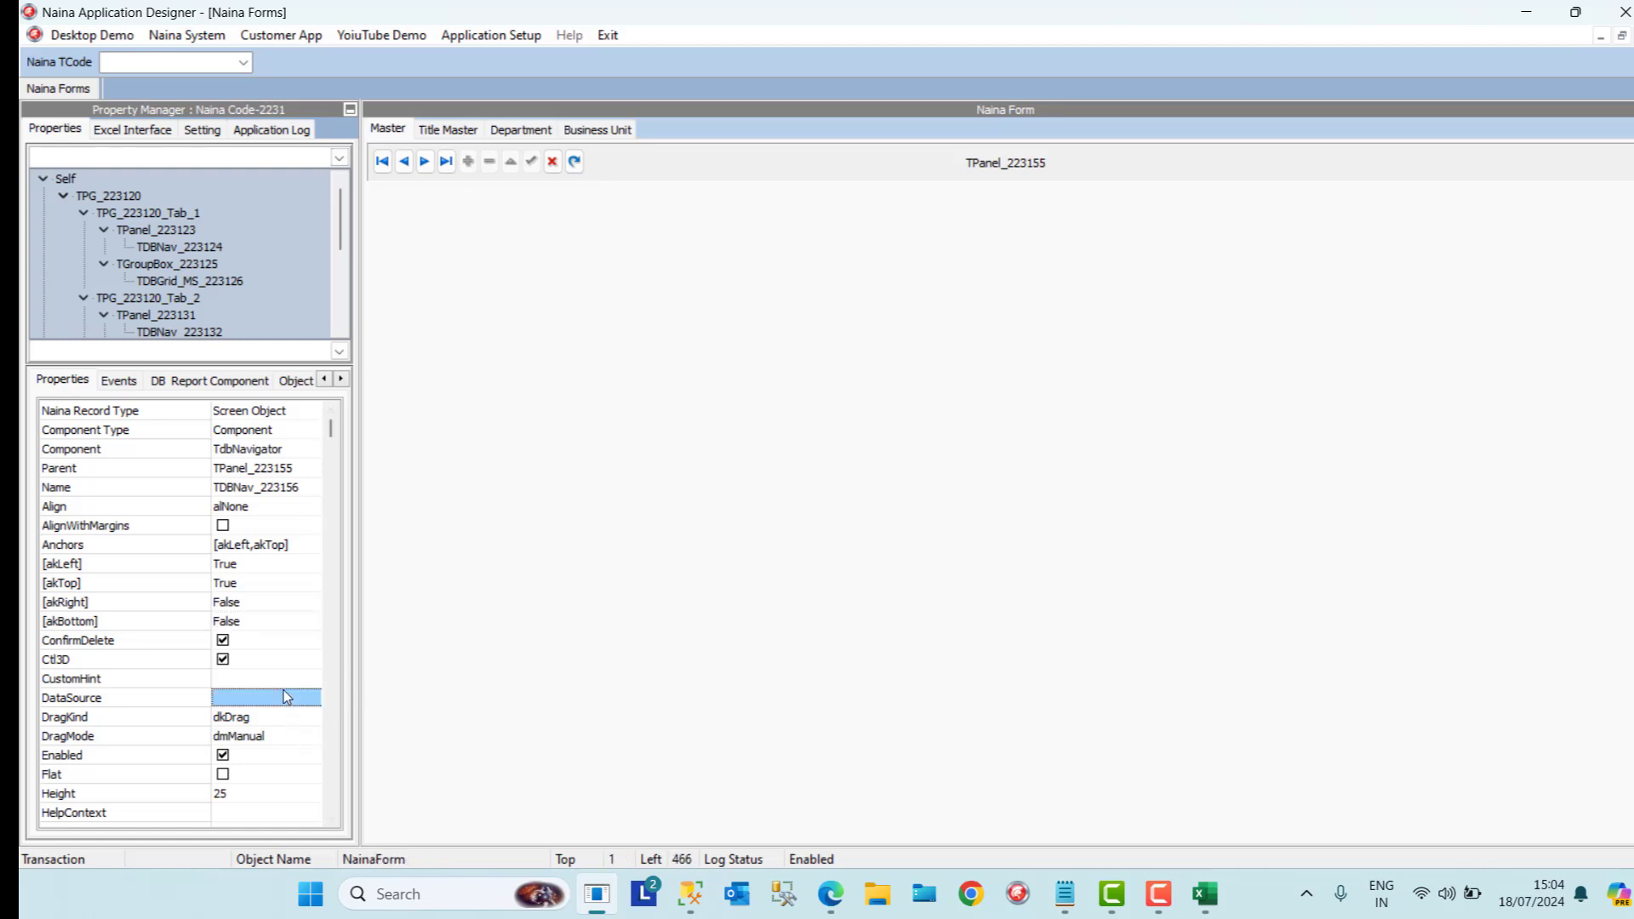
click(286, 696)
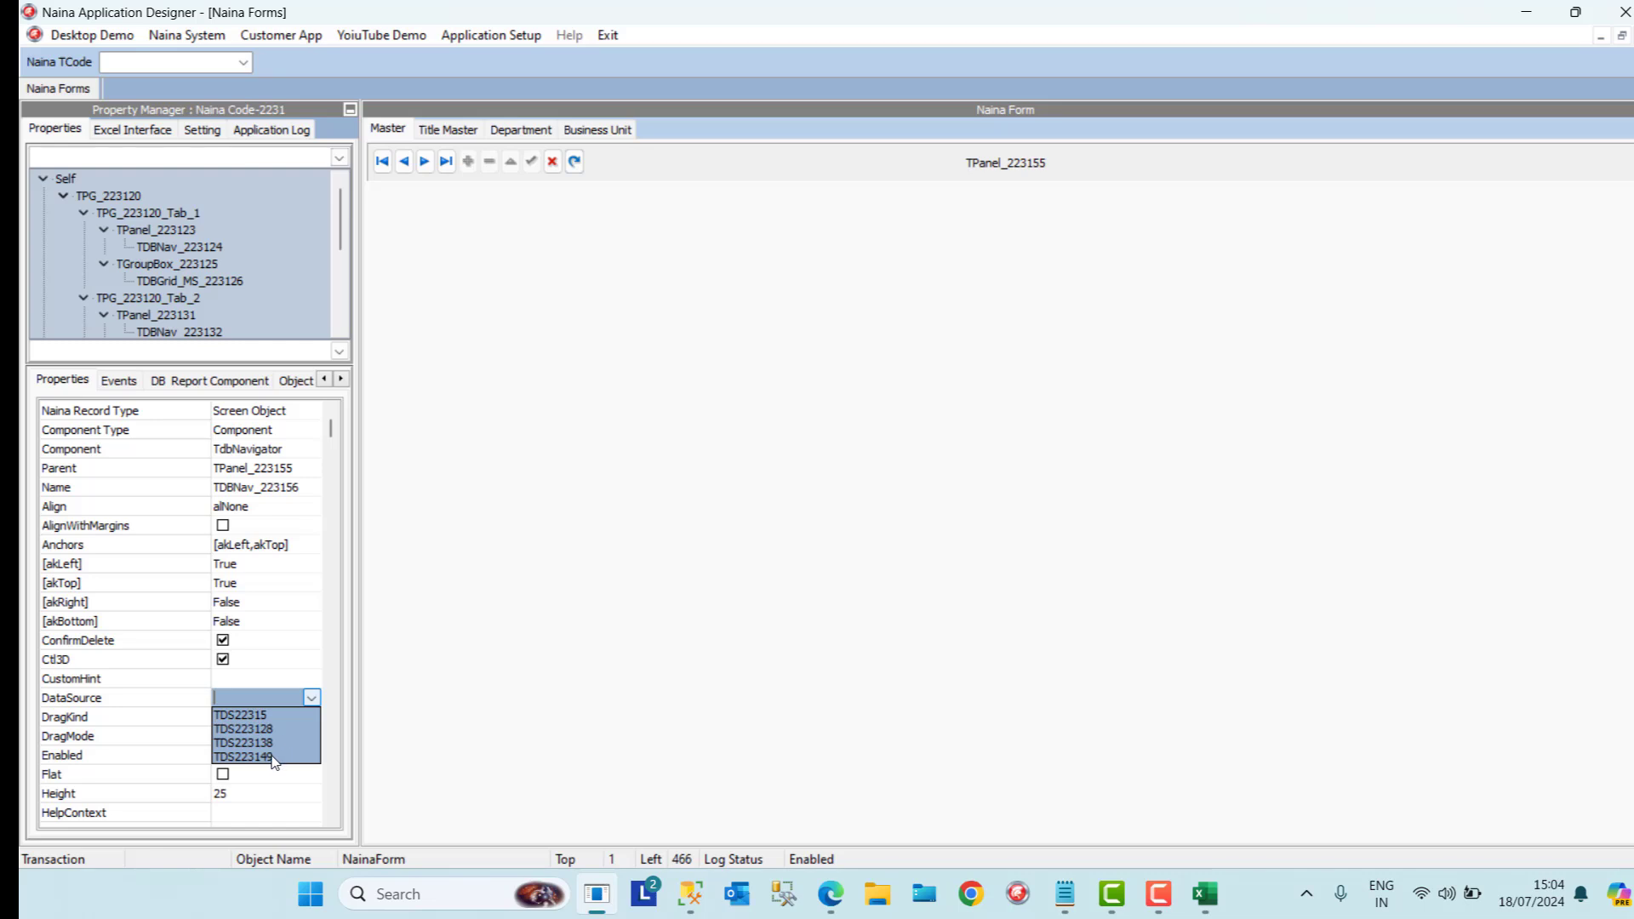
click(271, 756)
click(282, 760)
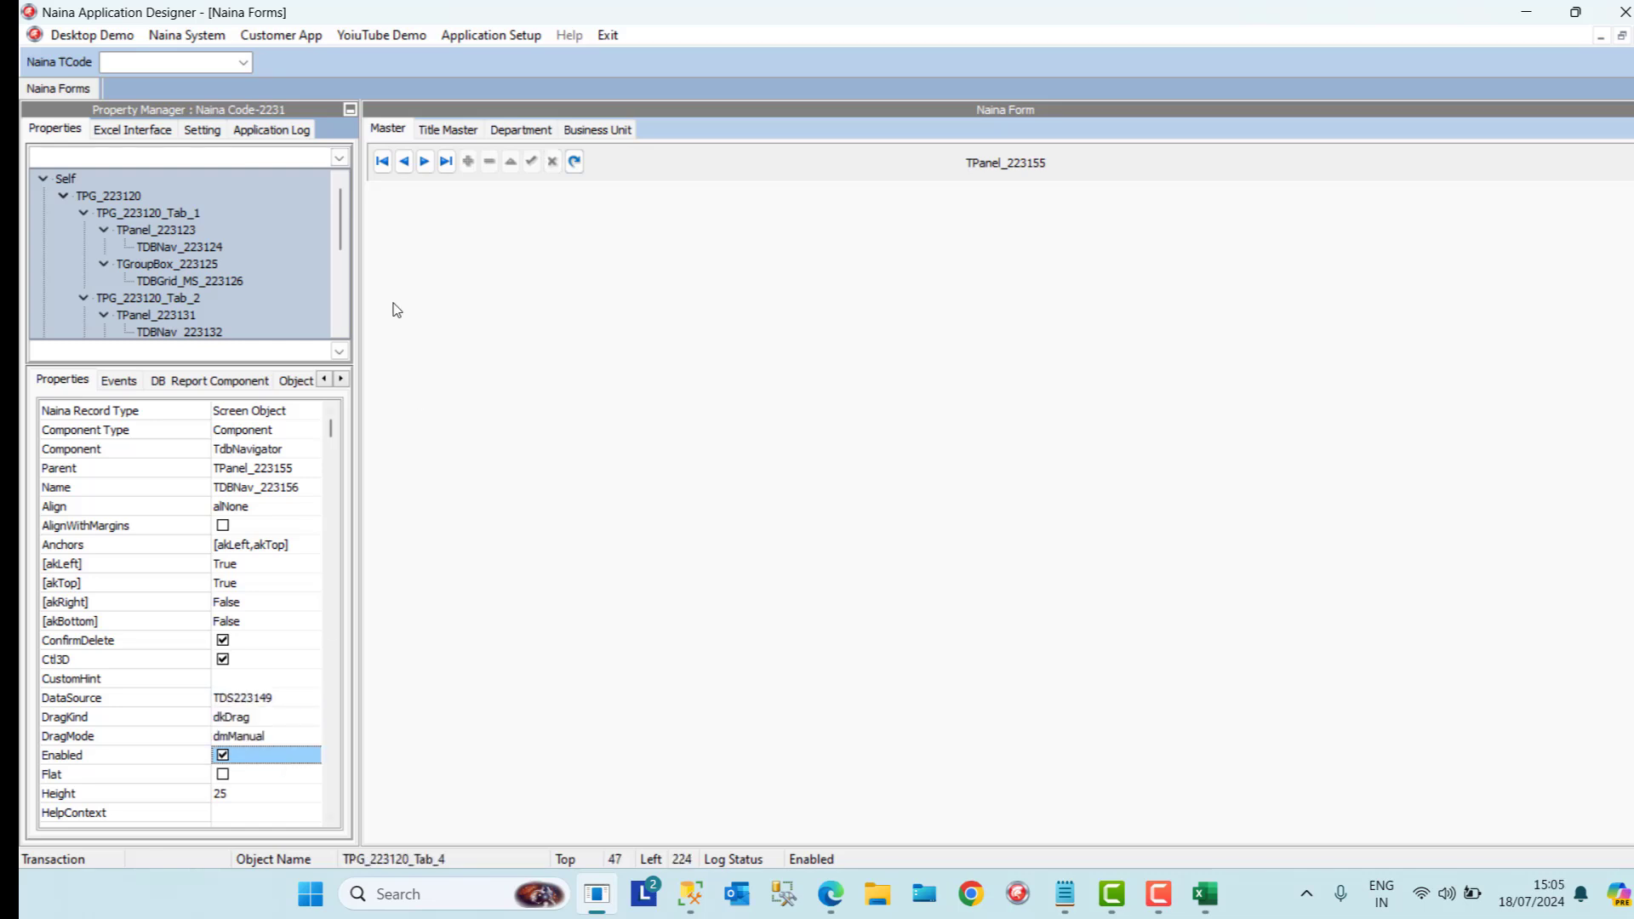
Add a TrGroupBox below the panel on the Business Unit page and set its Align to alClient
click(380, 201)
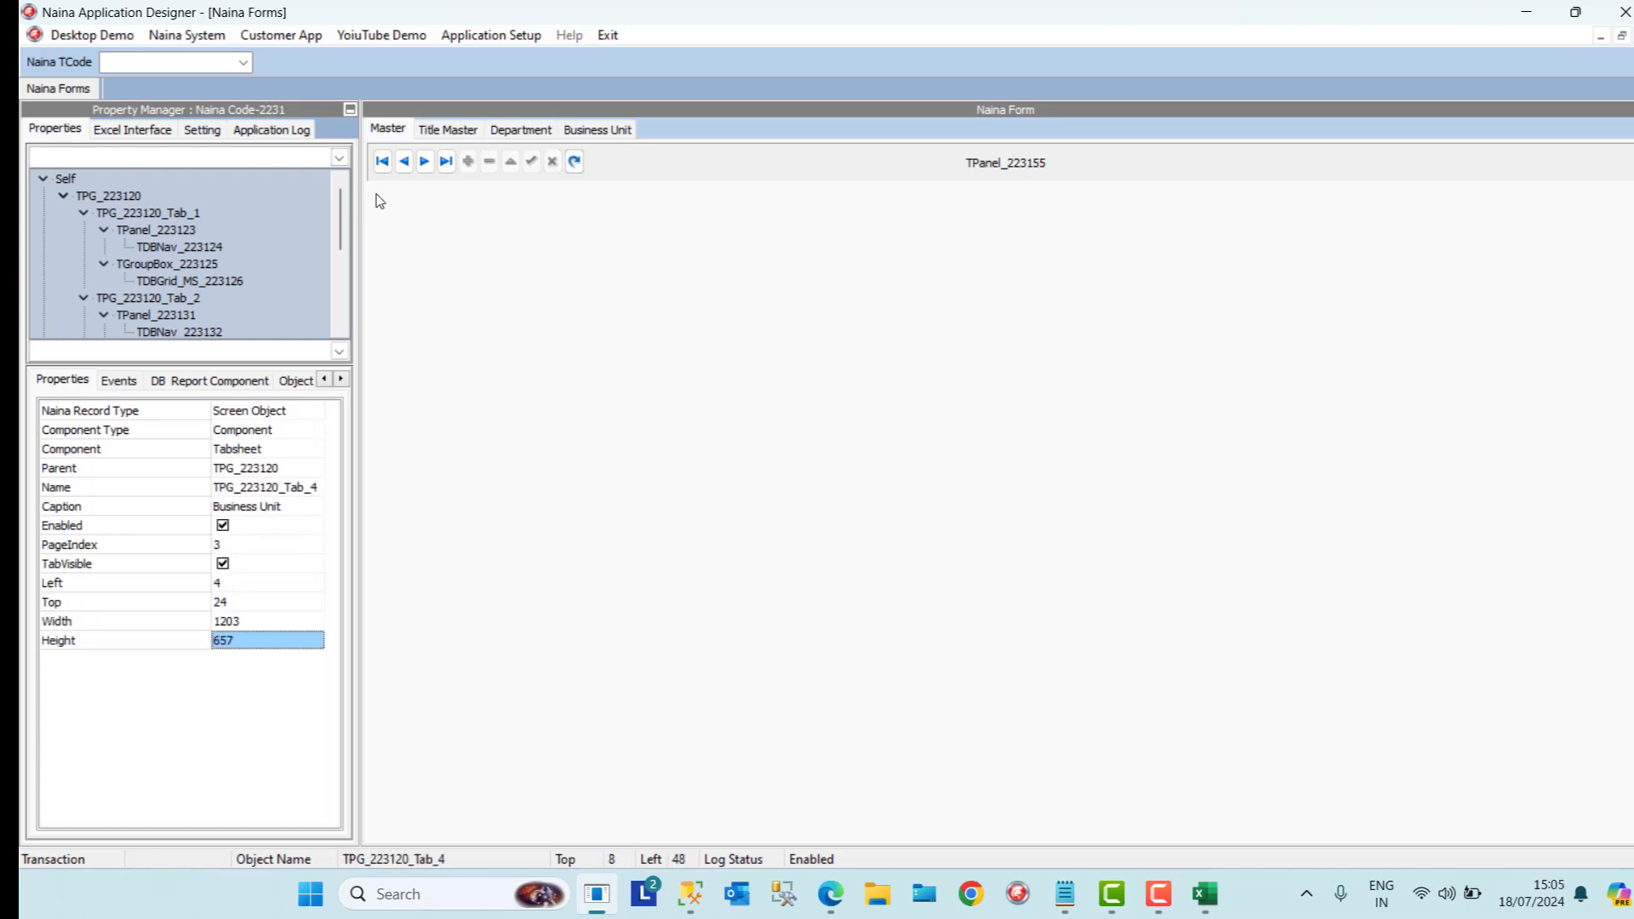
right_click(369, 198)
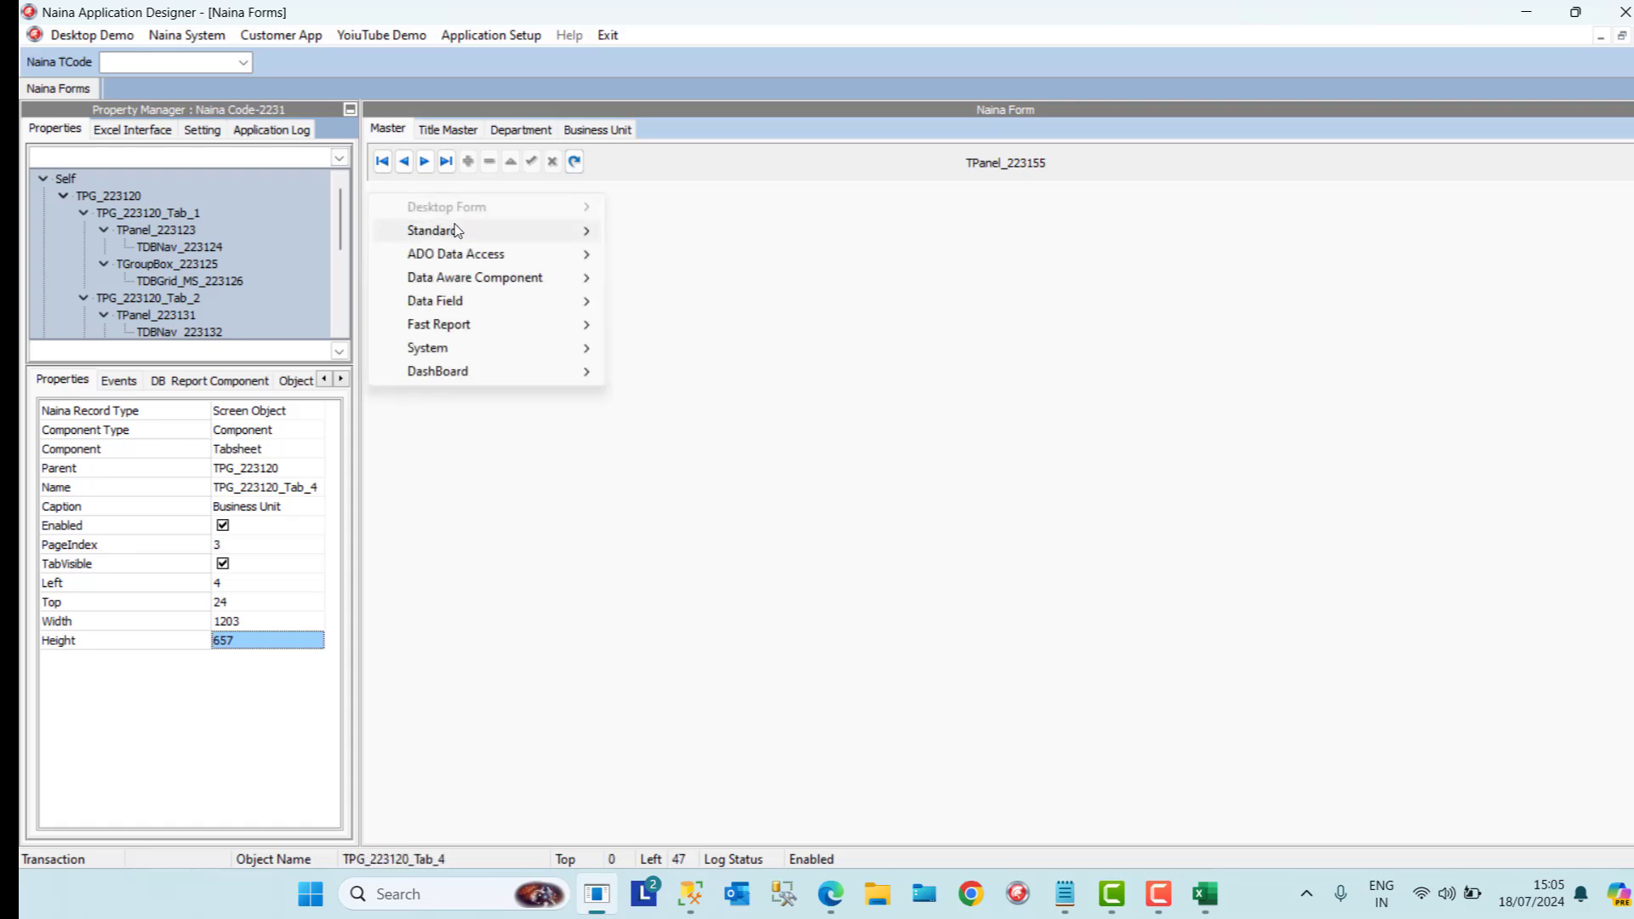
mouse_move(457, 230)
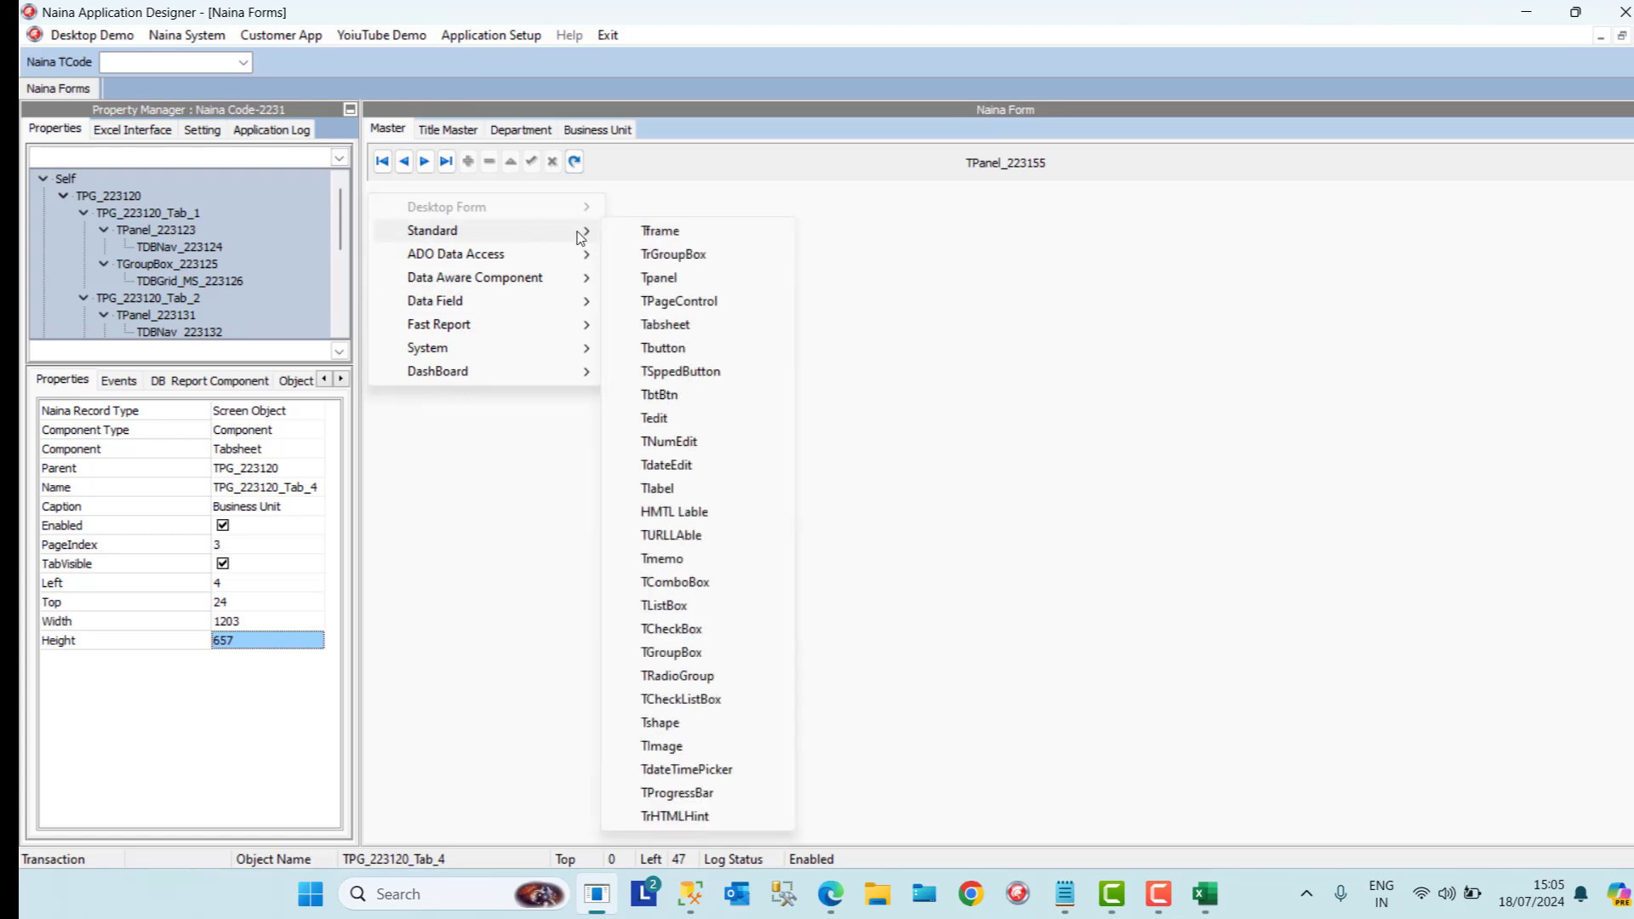
click(660, 257)
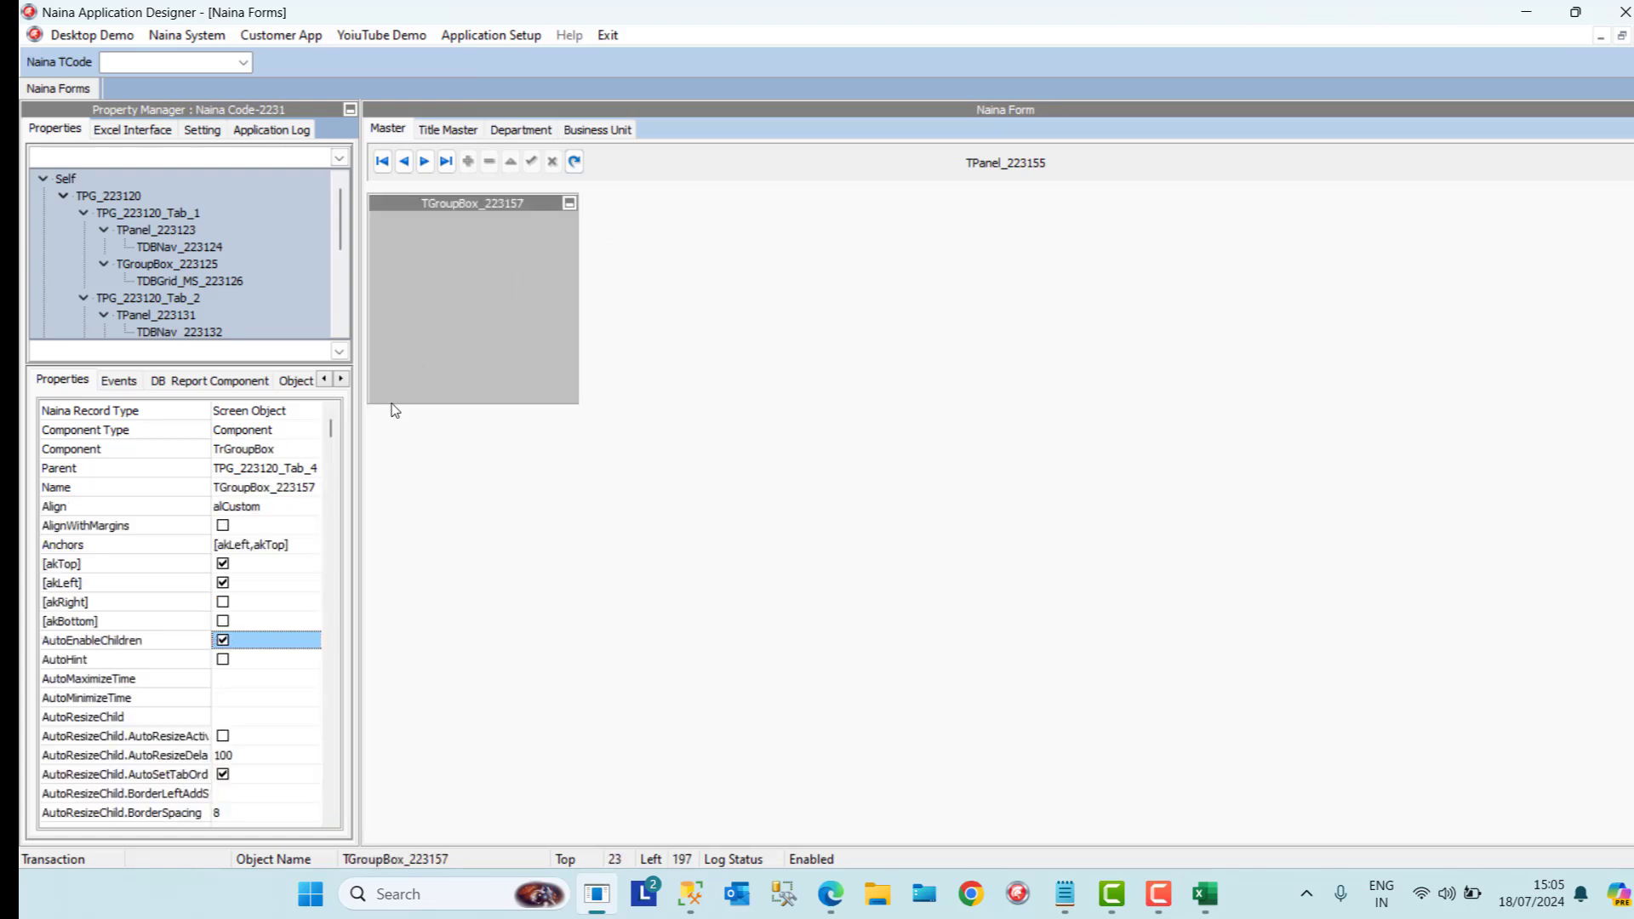
click(301, 508)
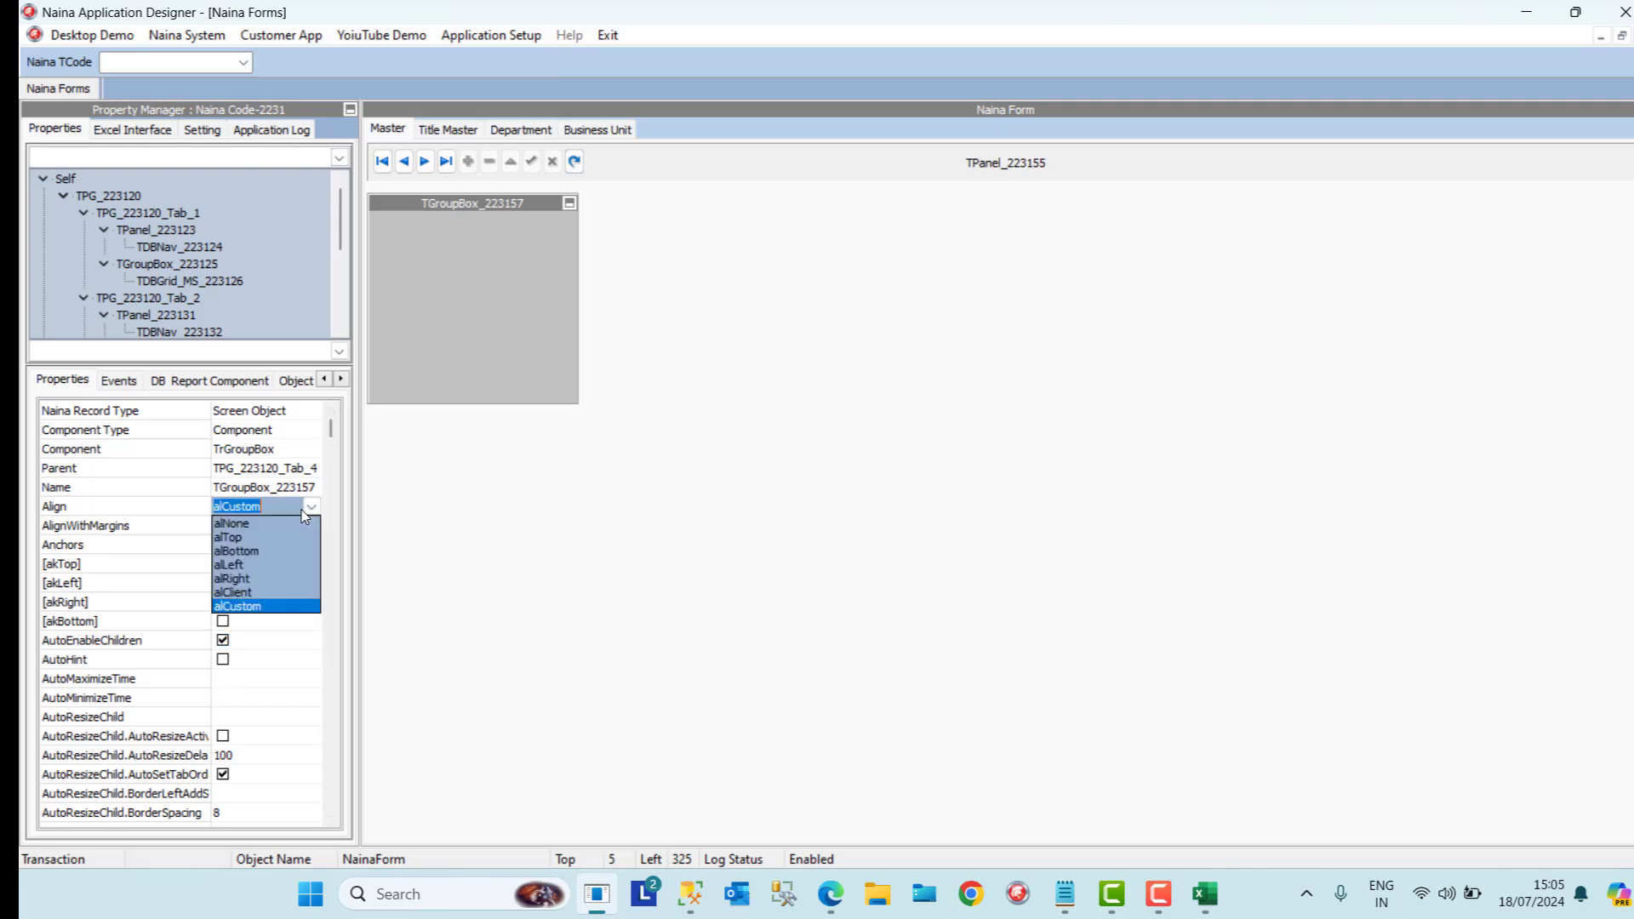
click(247, 592)
click(273, 643)
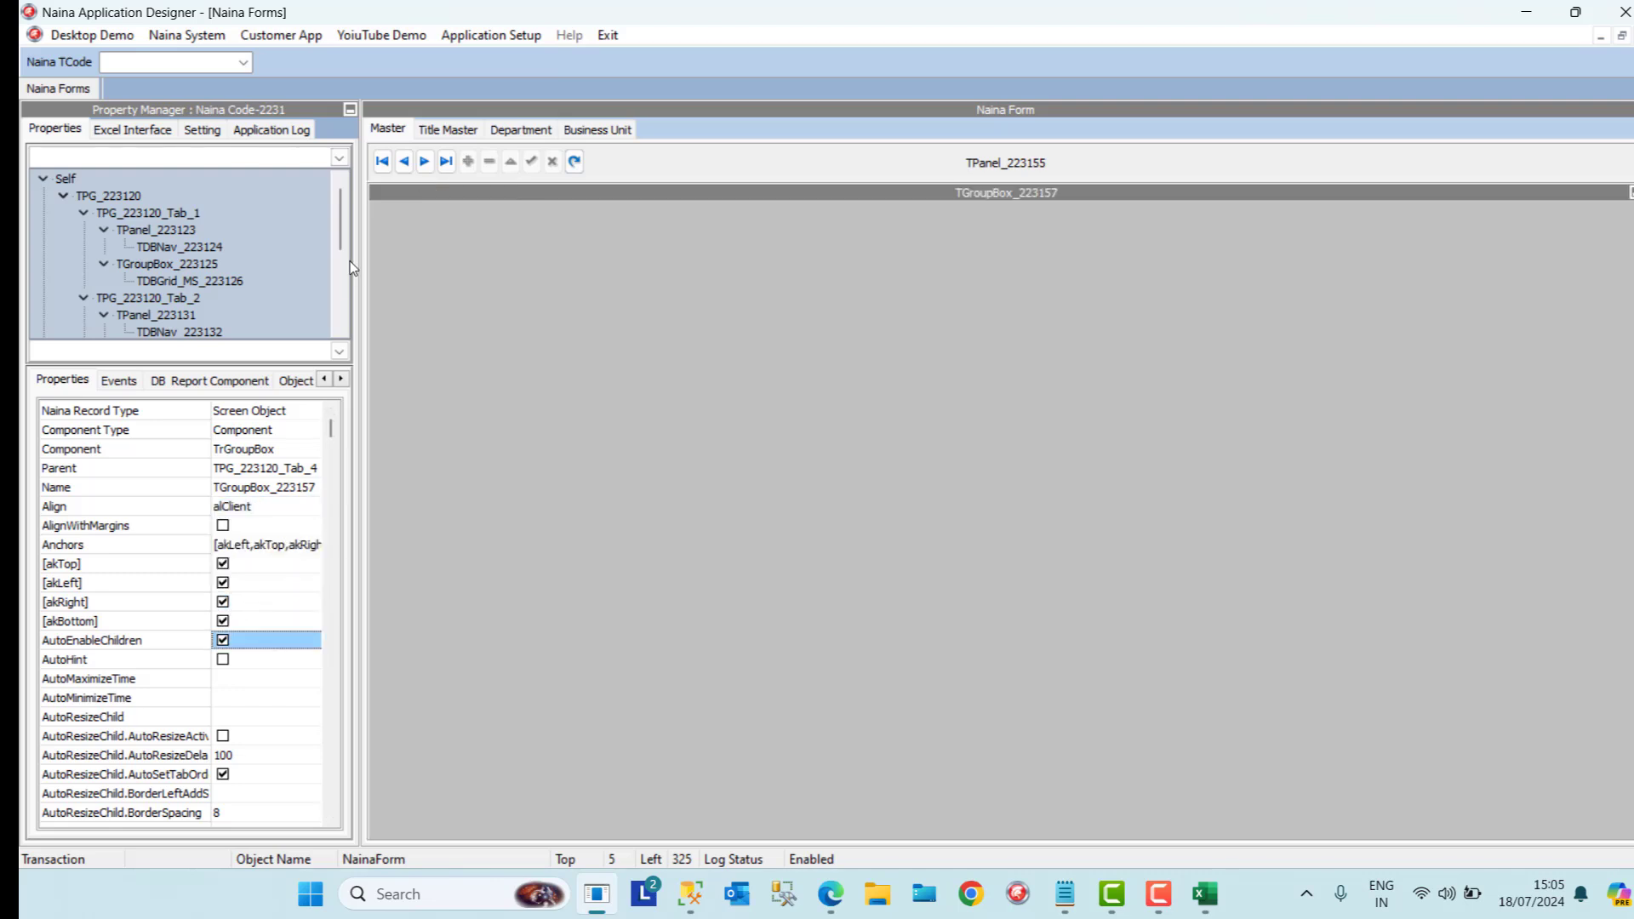
Place a TrDBGrid_MS inside the Business Unit page's group box and set its Align to alClient
right_click(384, 217)
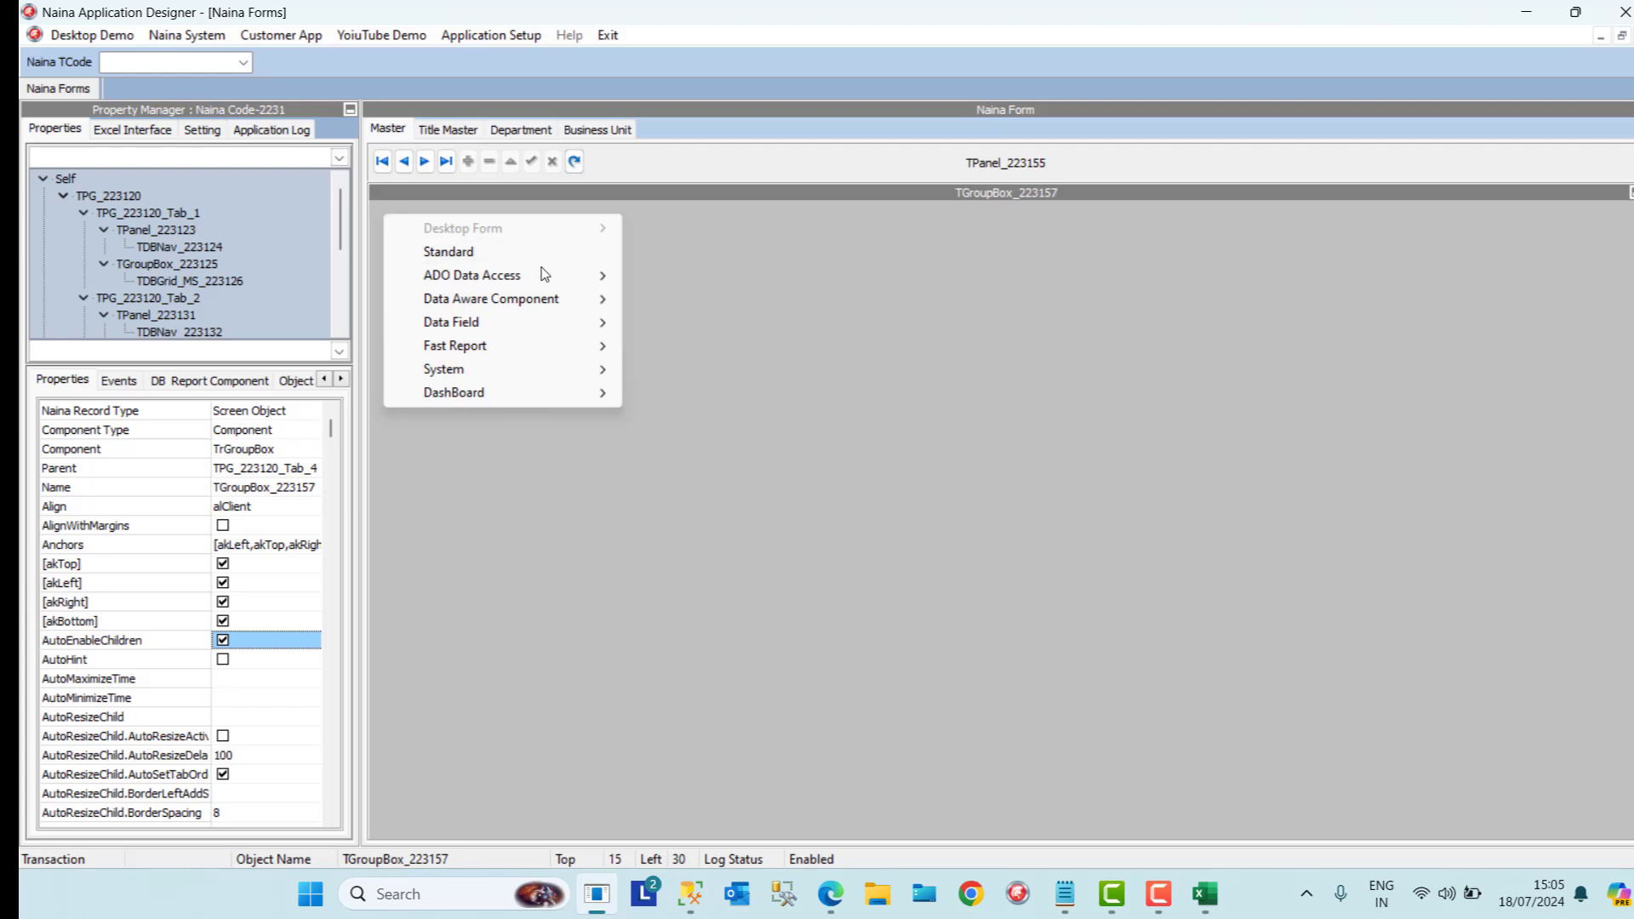
mouse_move(552, 275)
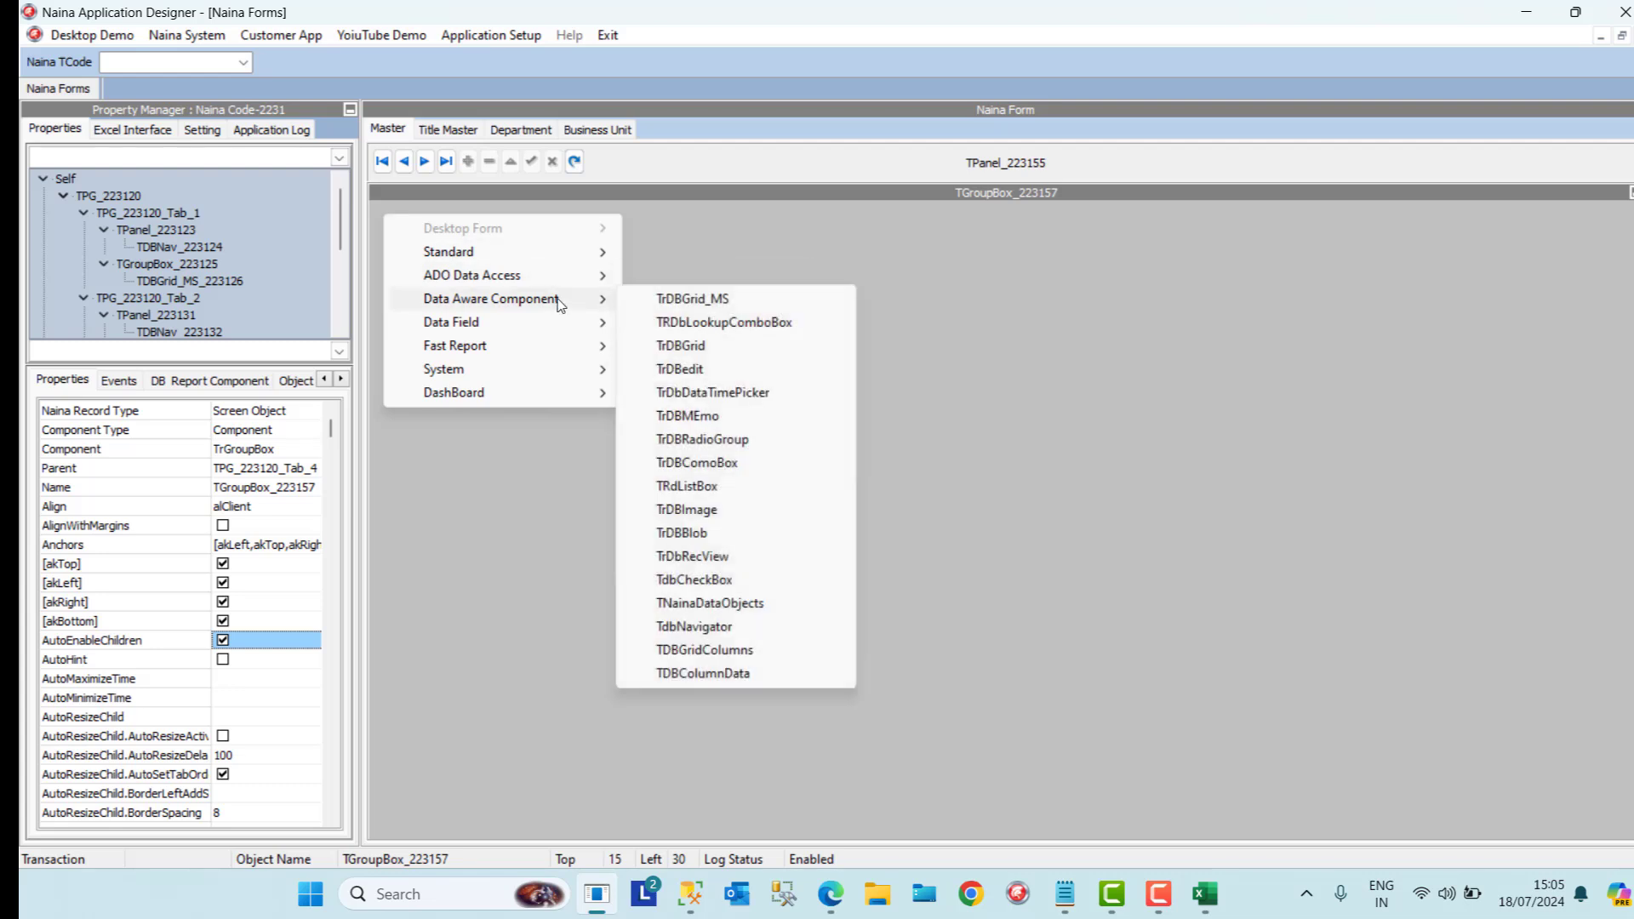
click(681, 299)
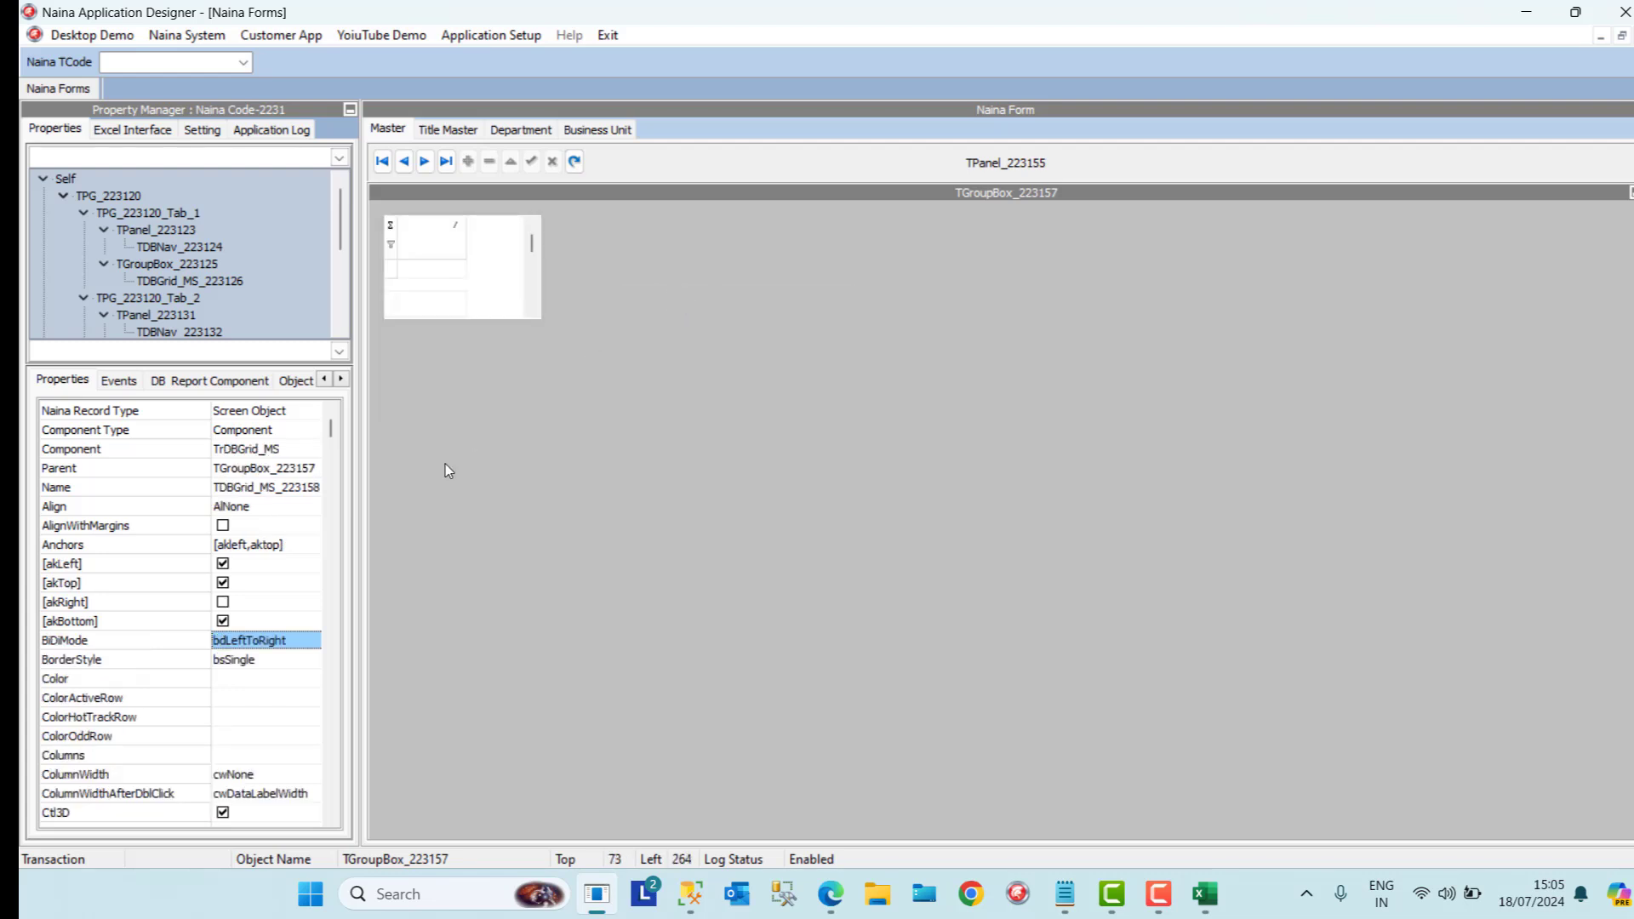
click(291, 508)
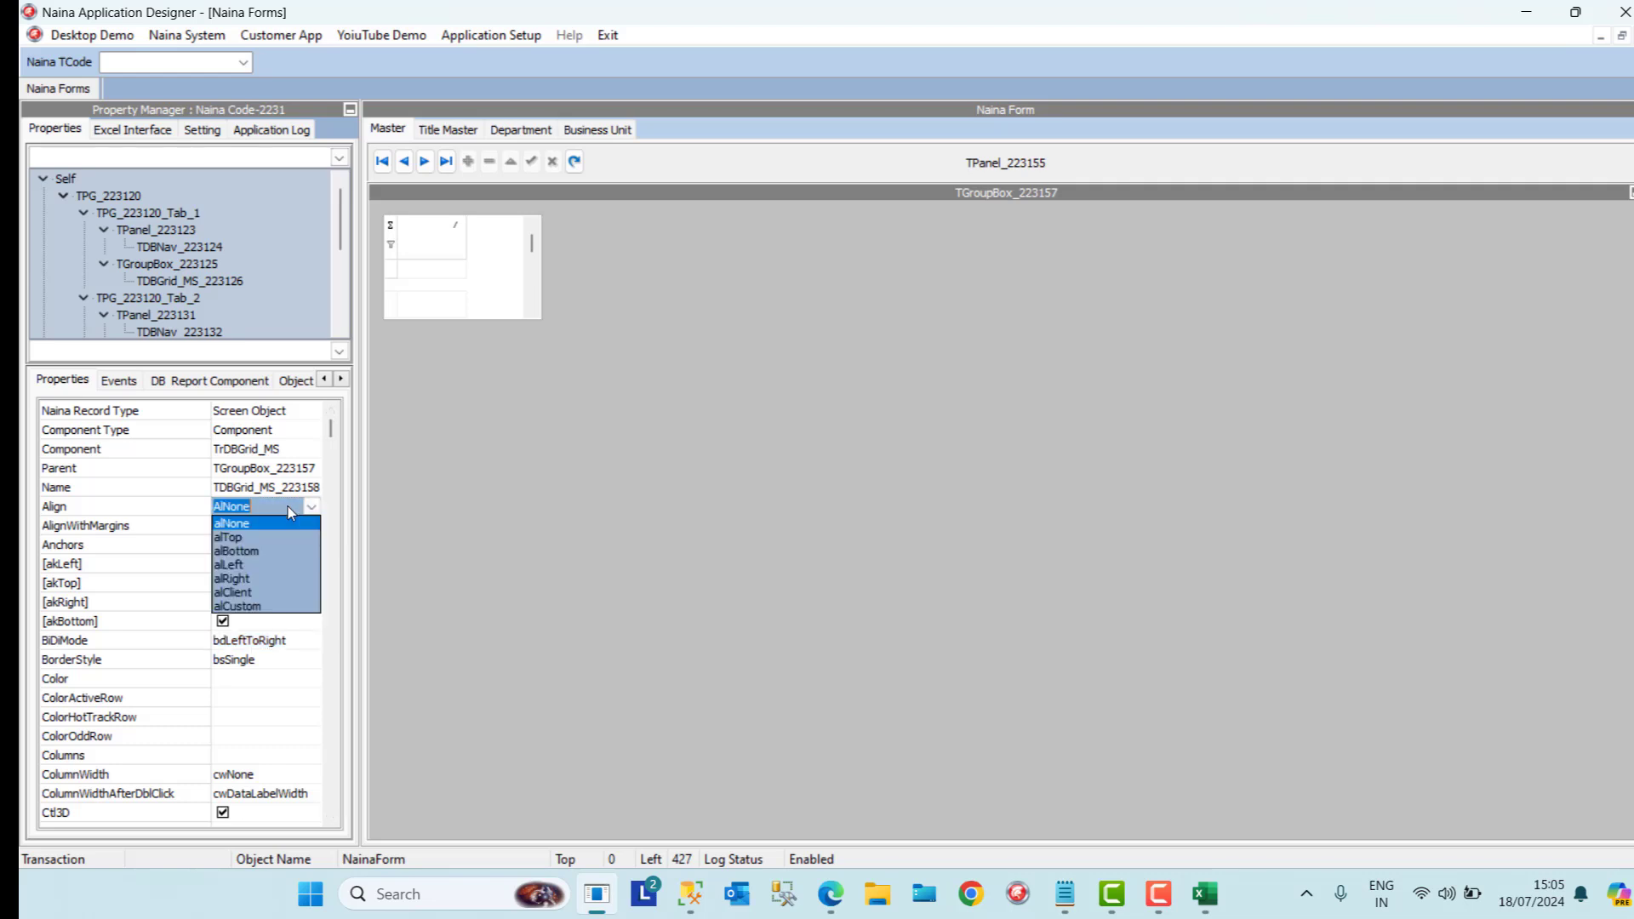
click(253, 593)
click(284, 699)
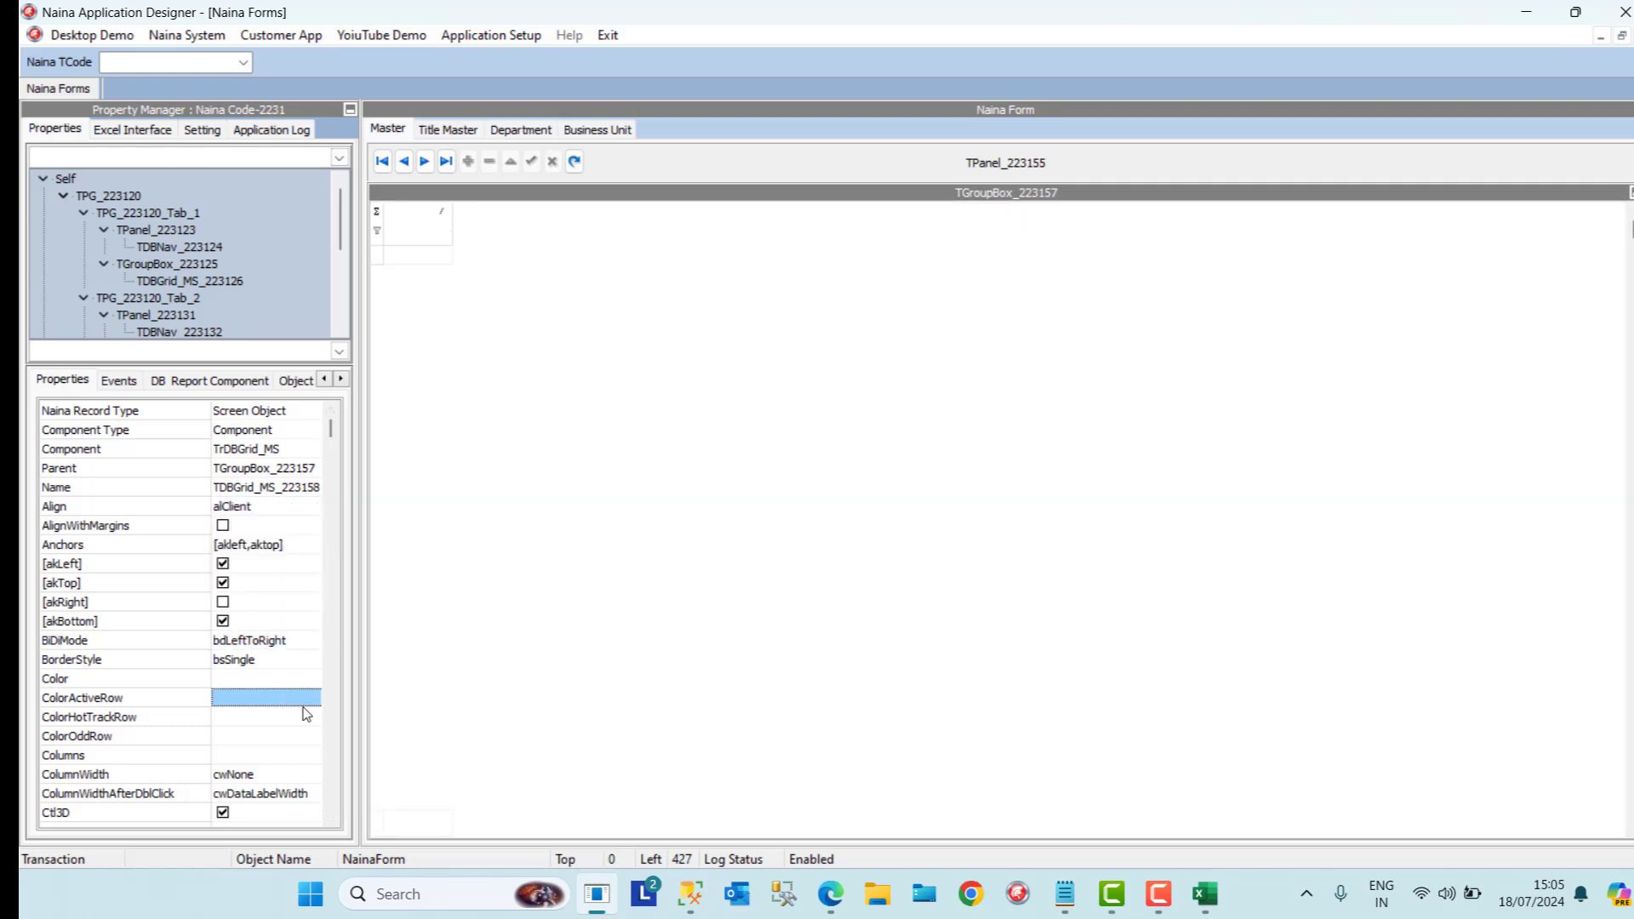
Set the Business Unit grid's DataSource to TDS223149
click(334, 725)
click(255, 487)
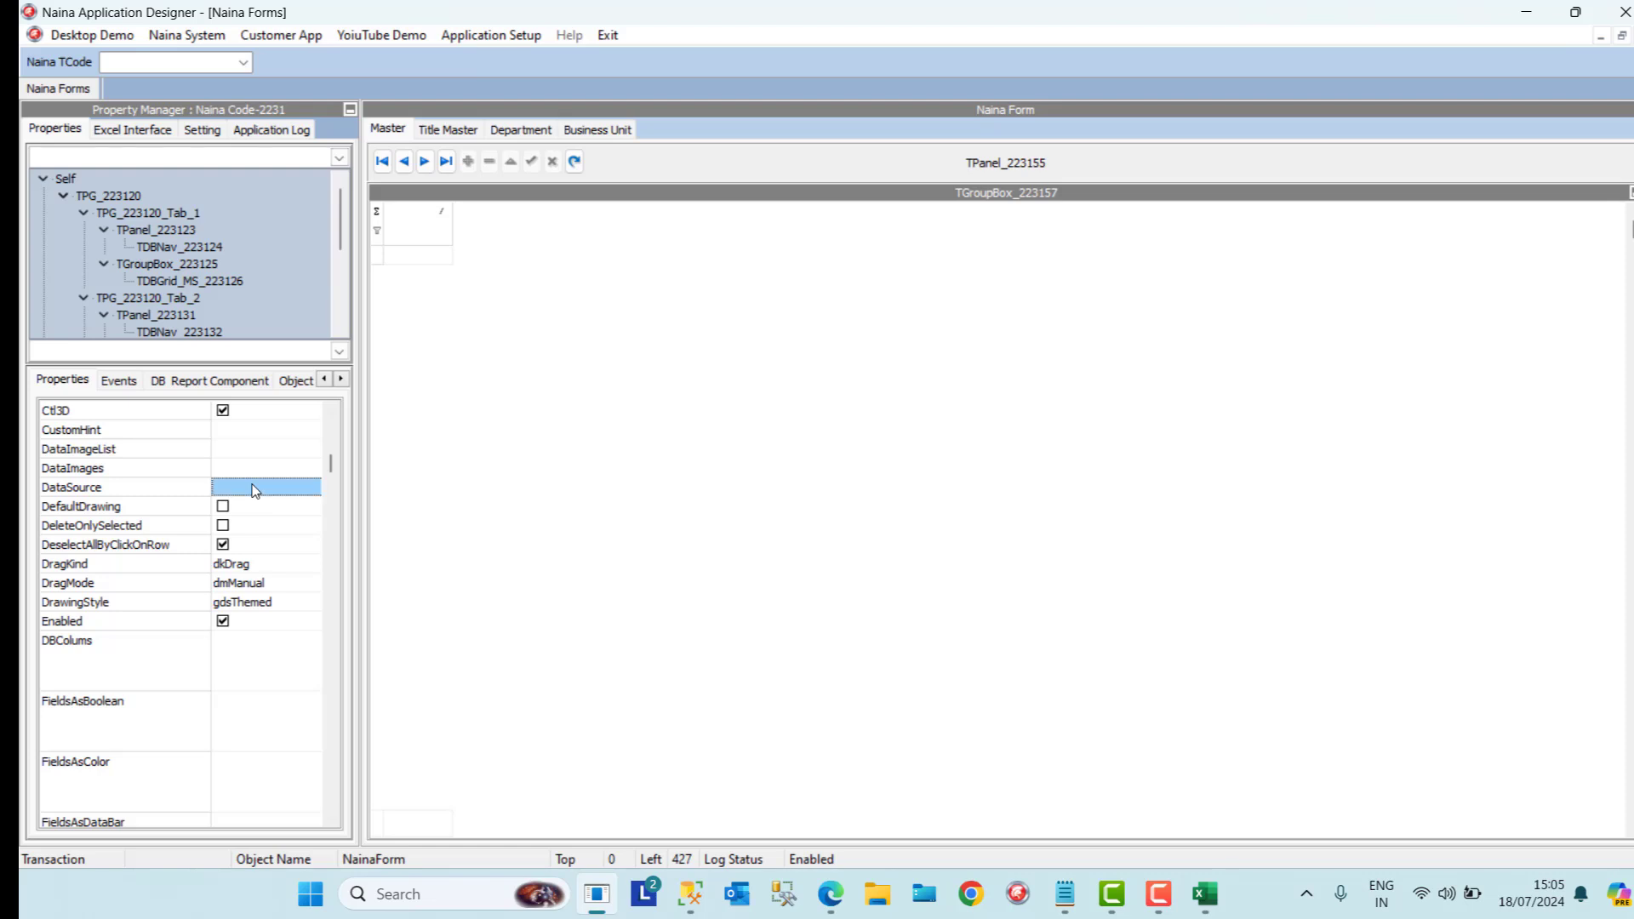
click(263, 549)
click(296, 666)
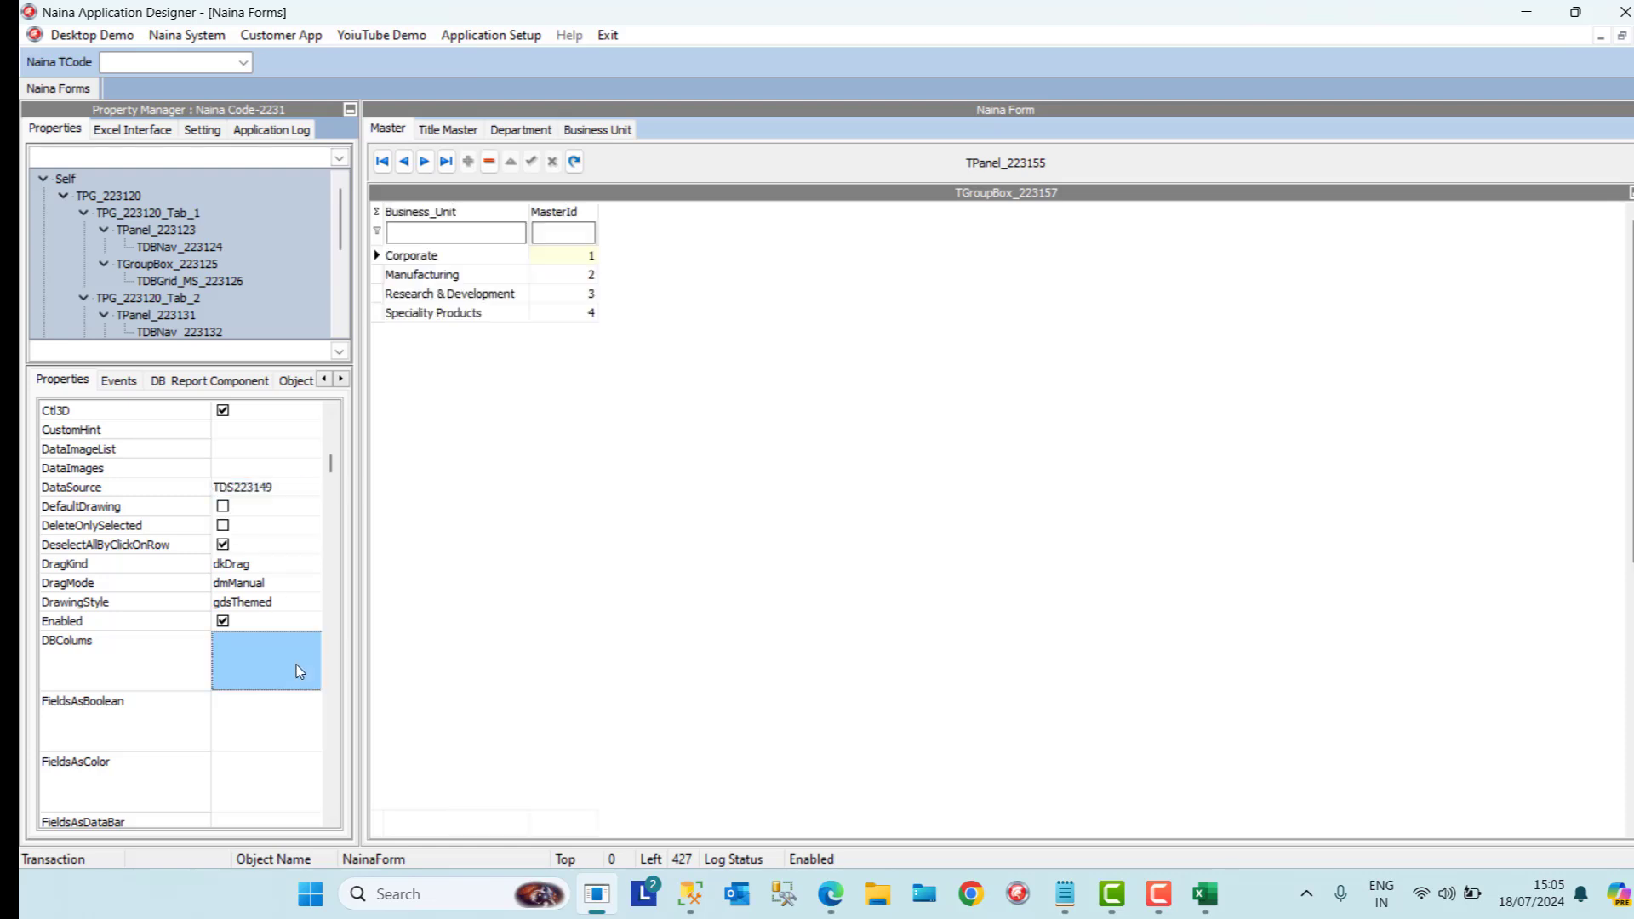
Review the form's Department, Title Master and Master pages in the designer
click(520, 130)
click(467, 129)
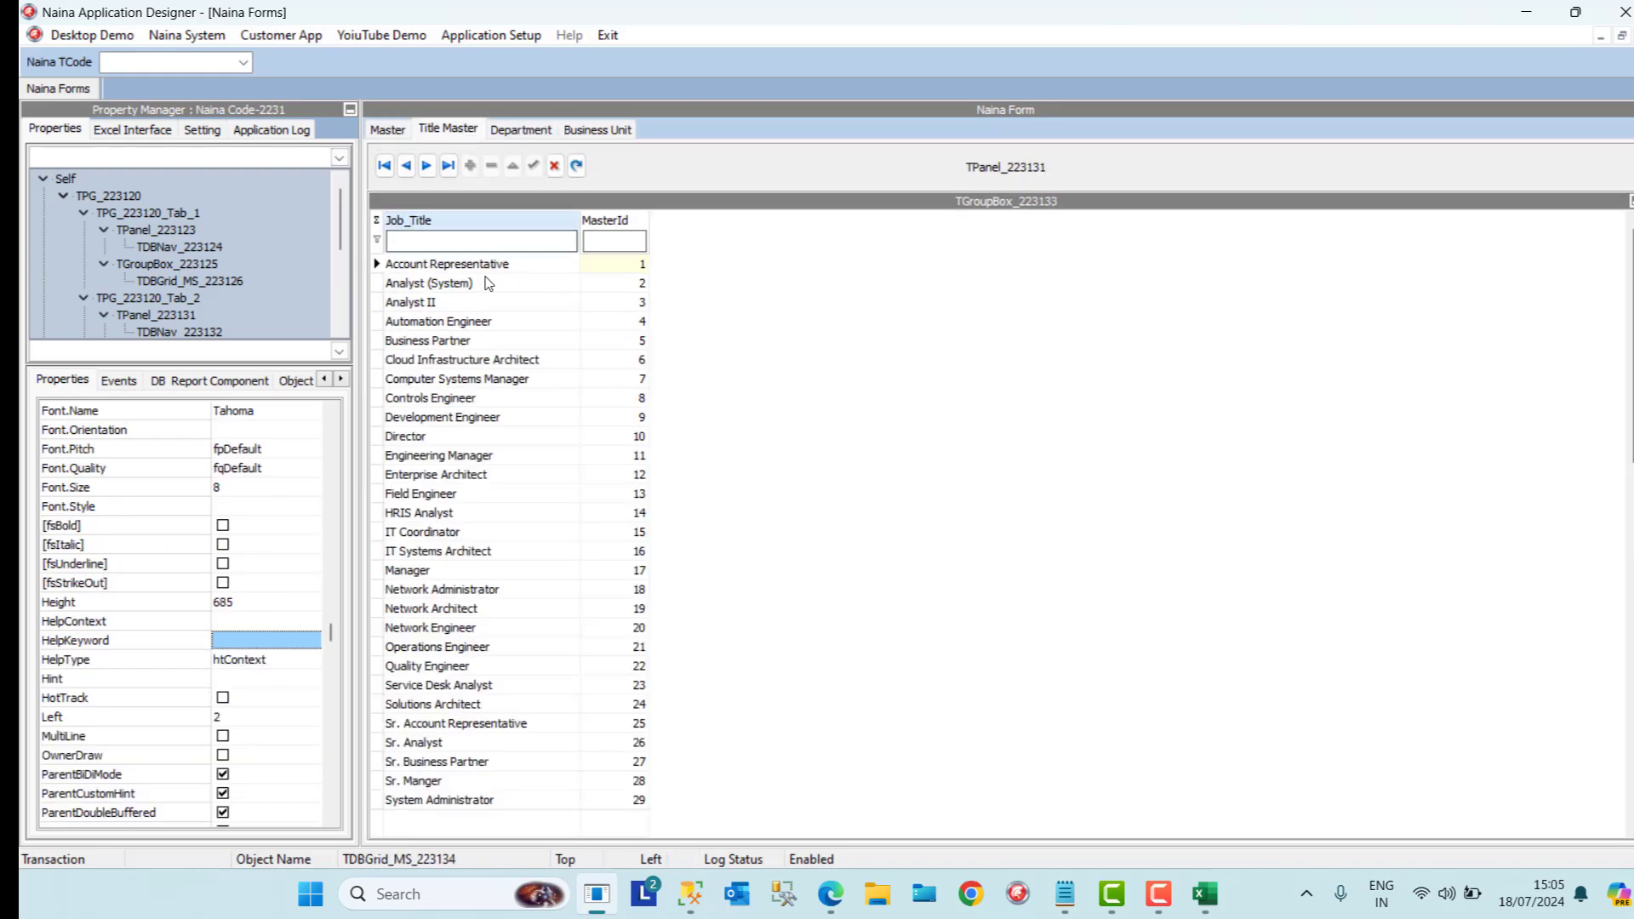
click(393, 128)
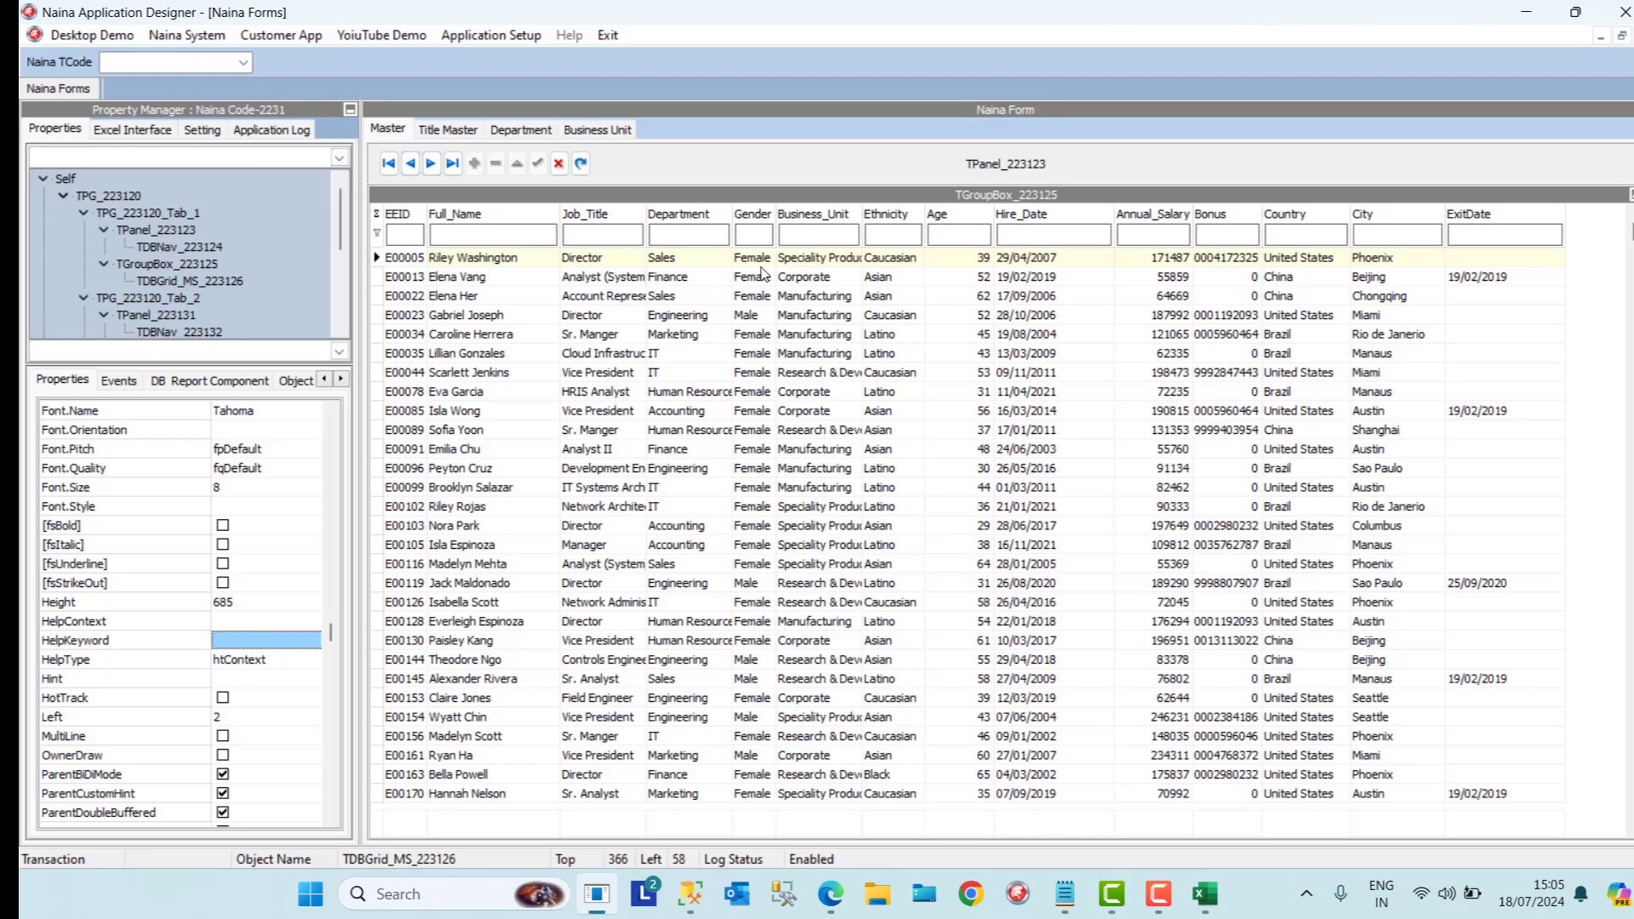
Widen the Business_Unit, Gender, Department and Job_Title columns of the Master grid to fit their contents
double_click(863, 215)
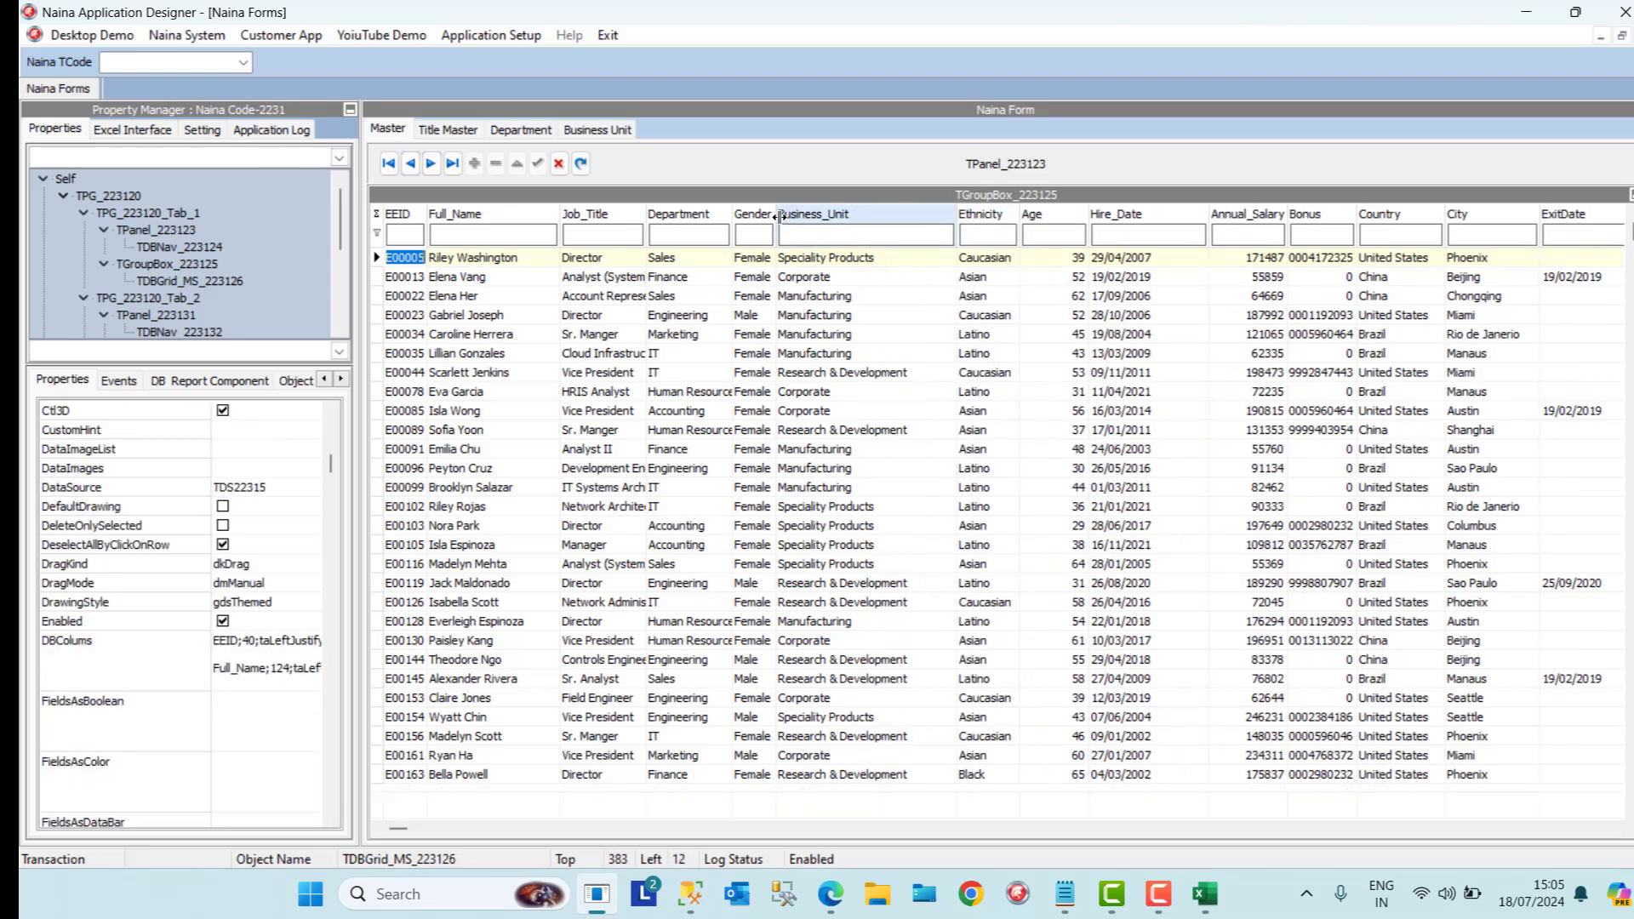
drag(777, 214, 848, 215)
drag(733, 215, 796, 215)
drag(646, 215, 672, 213)
double_click(644, 355)
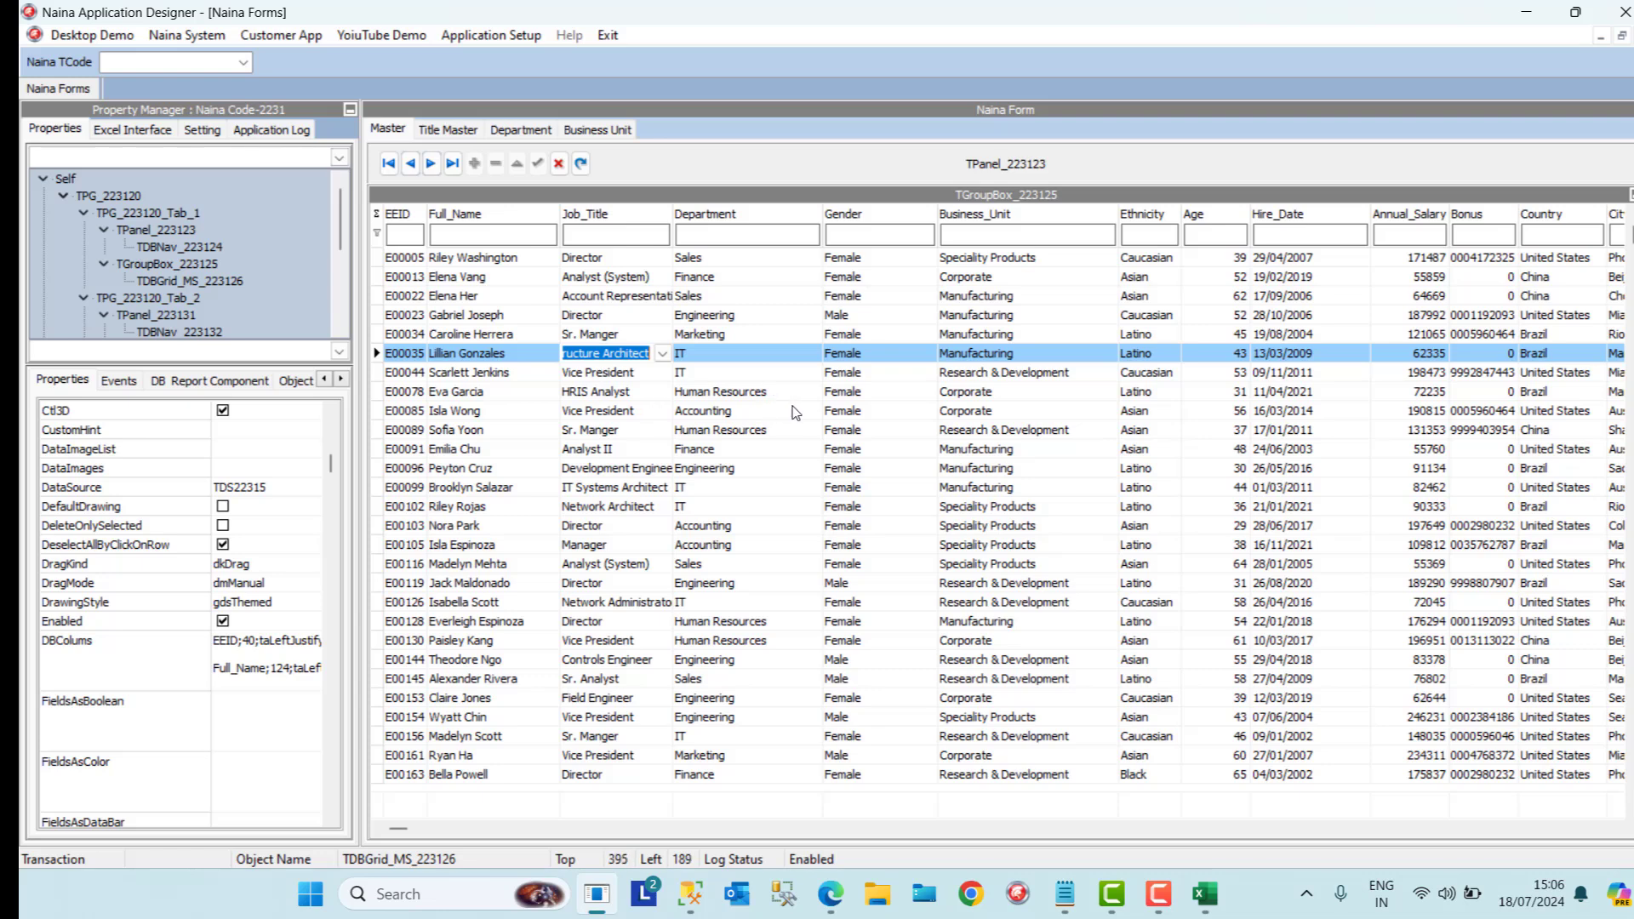
click(1160, 893)
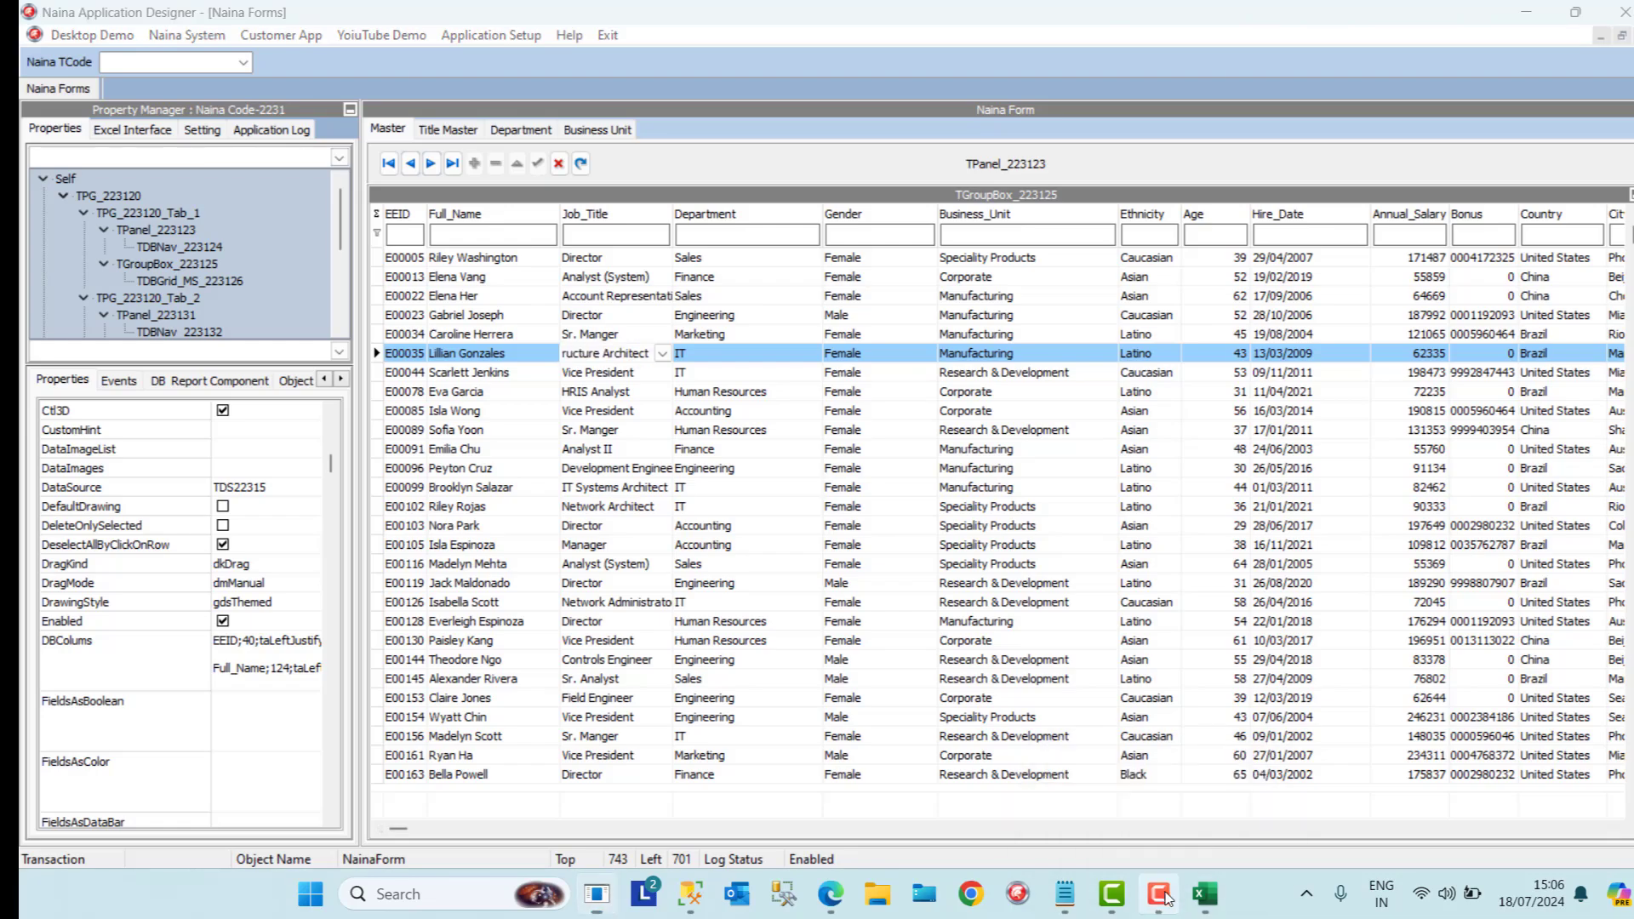